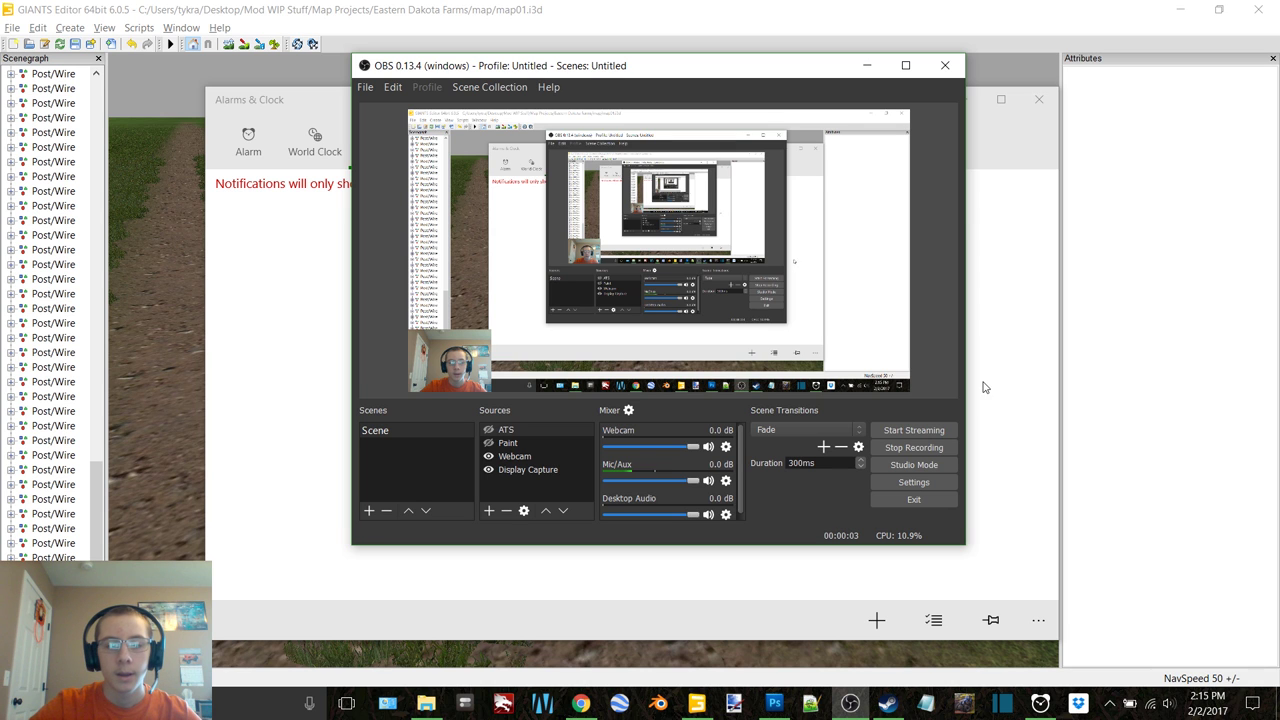
Minimize the Alarms & Clock and OBS windows to bring the GIANTS Editor map into full view
click(990, 348)
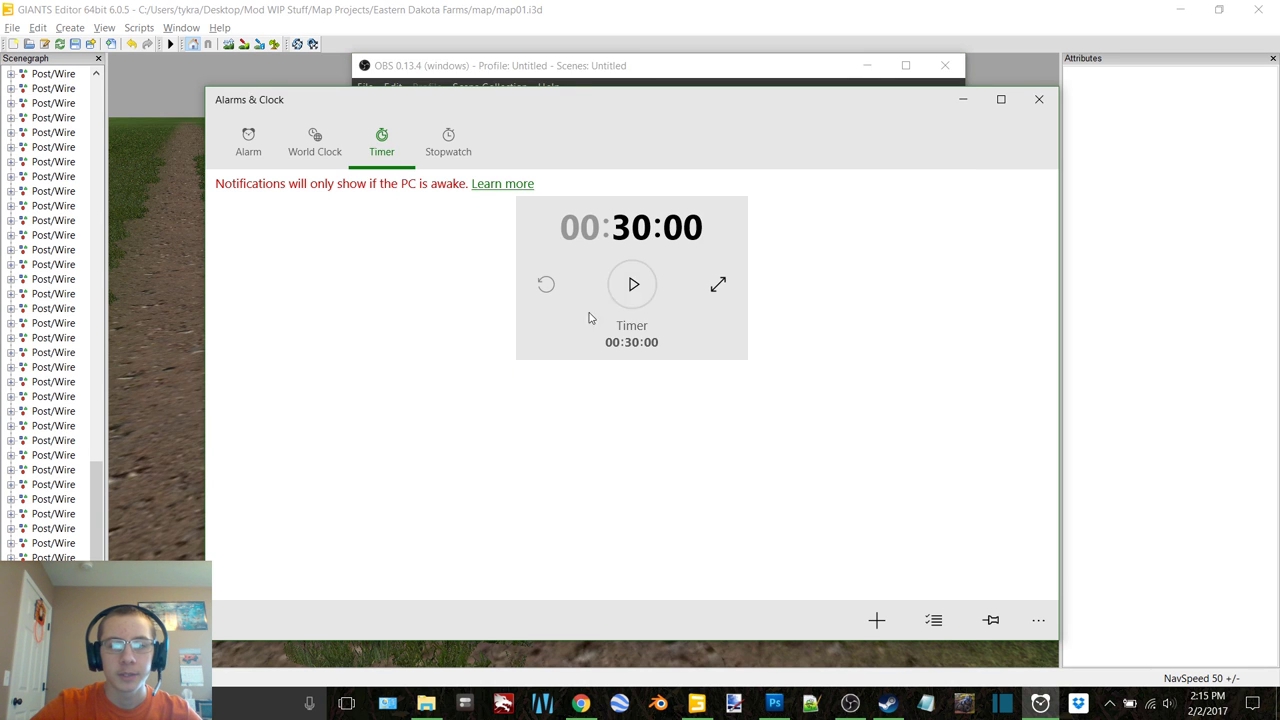
click(963, 99)
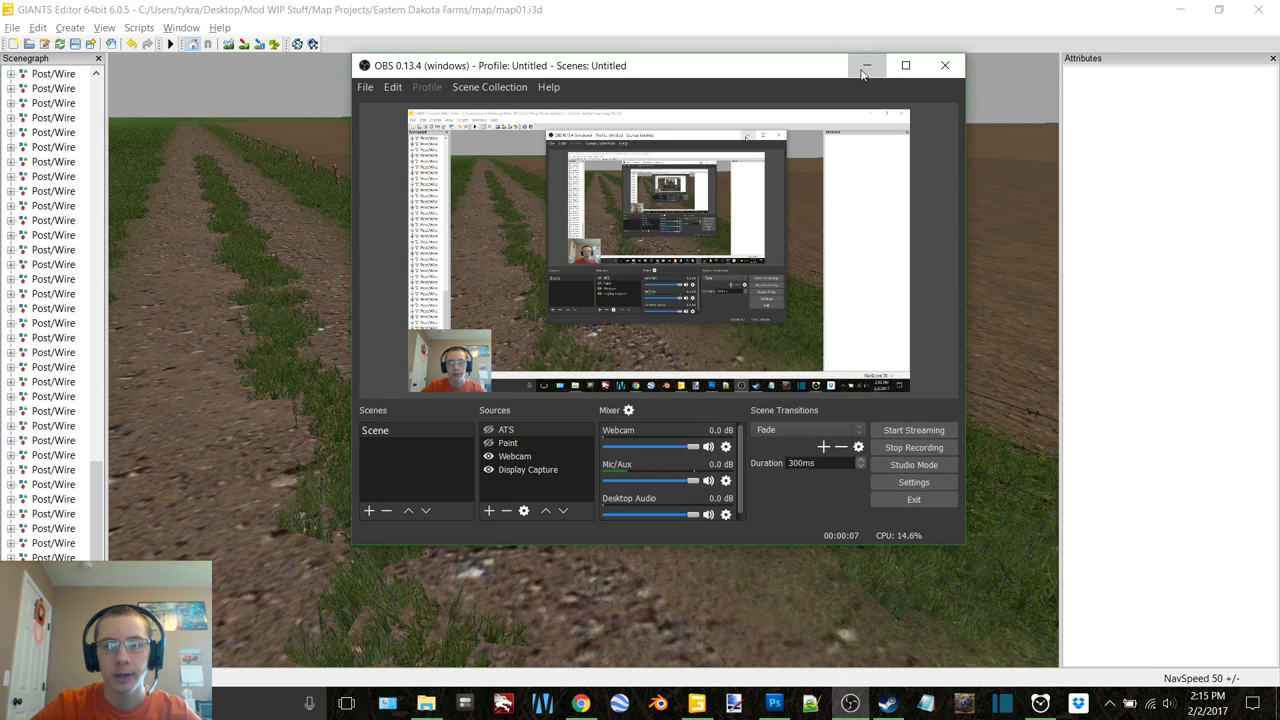
click(867, 65)
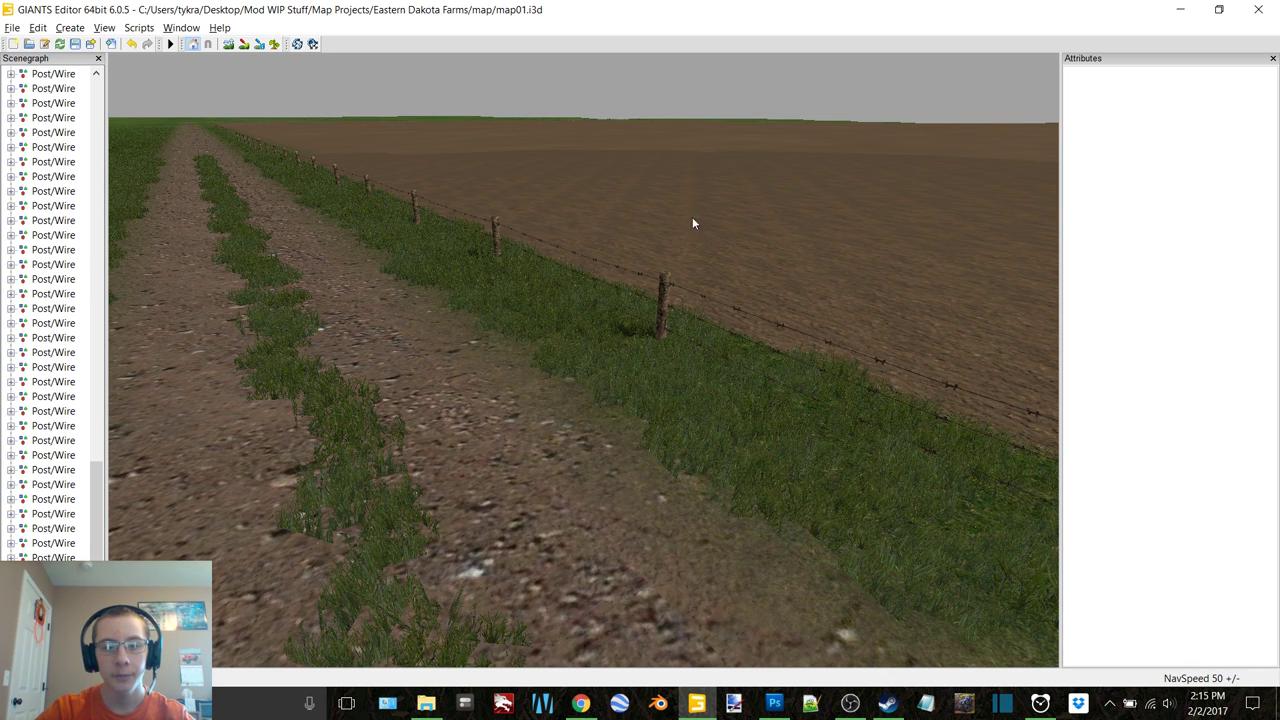
Examine the fence line, the grass beside the track and the dirt road between the fields on the map
right_drag(705, 223, 475, 176)
right_drag(502, 276, 579, 326)
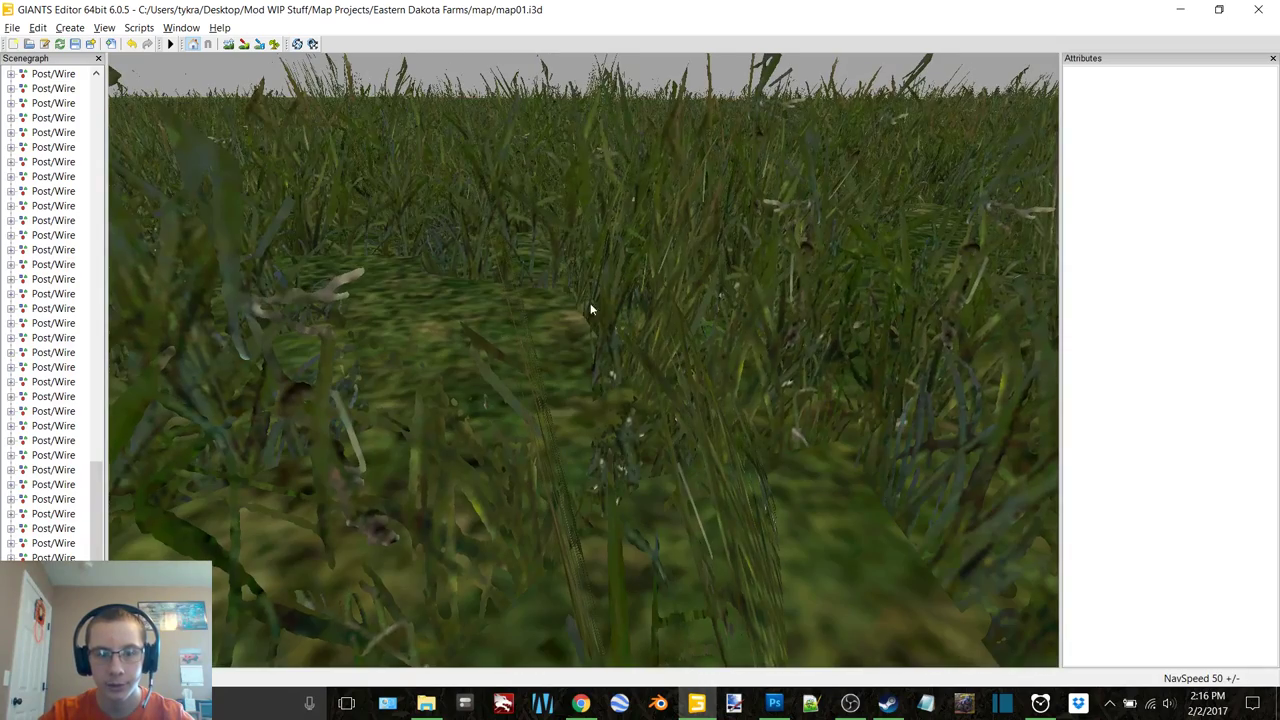
right_drag(697, 251, 740, 317)
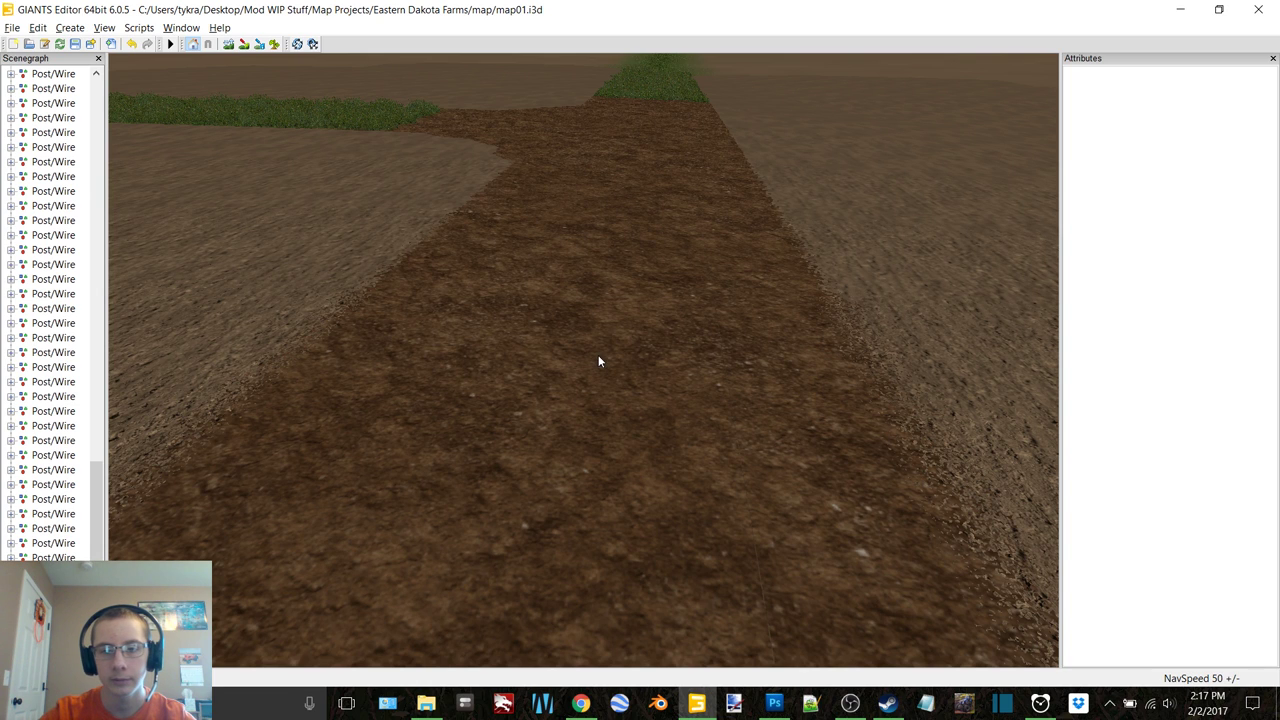
right_drag(600, 360, 591, 309)
scroll(630, 268, up, 3)
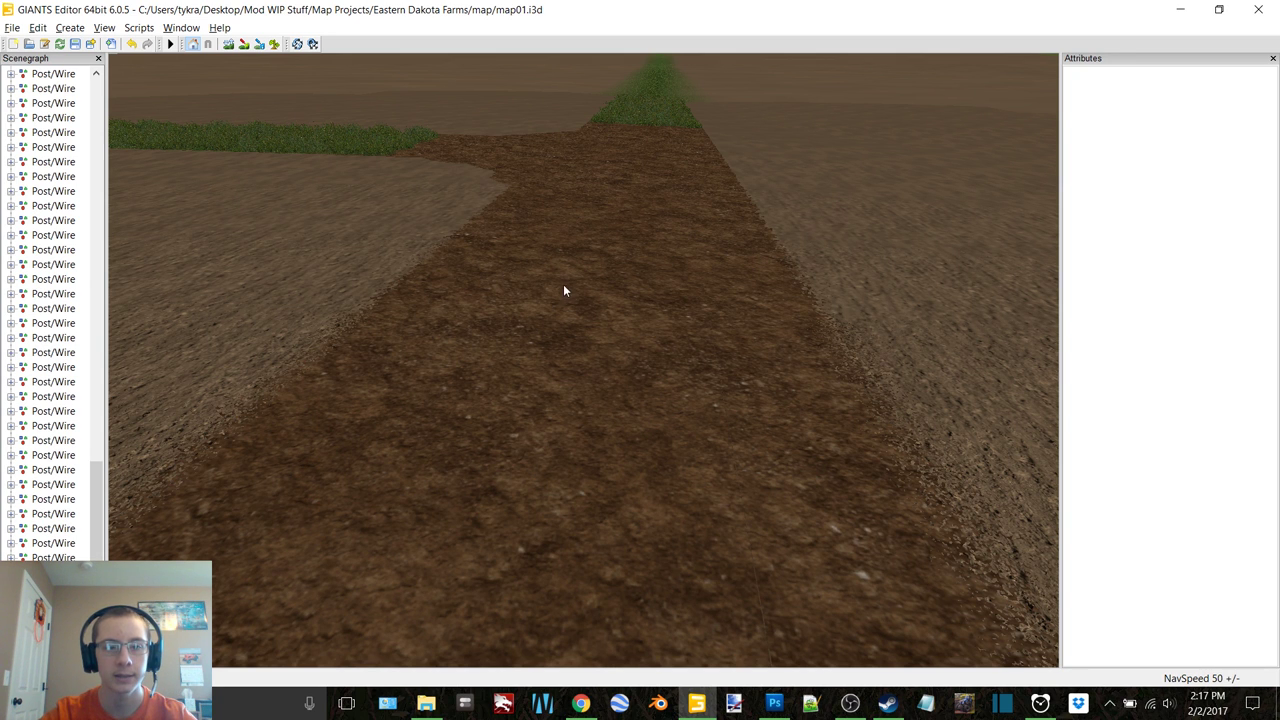
right_drag(562, 287, 349, 387)
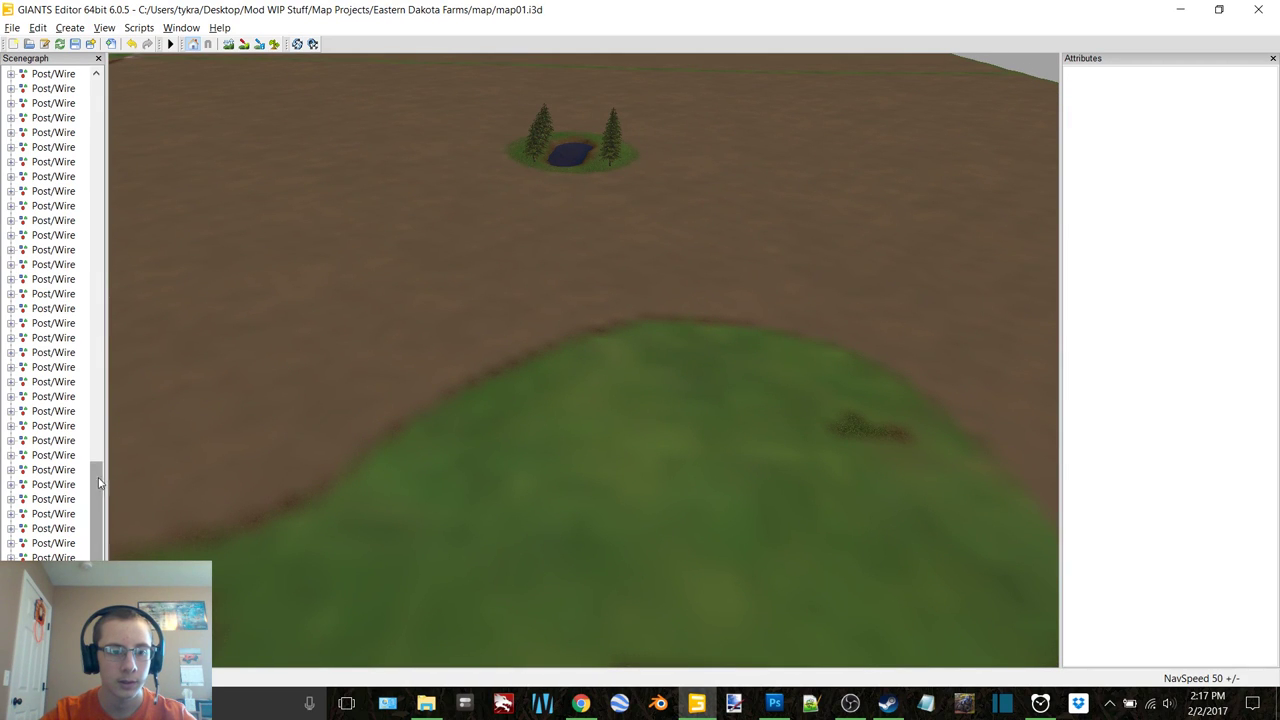
Make the single_sign_single_pole group visible over the terrain
click(42, 177)
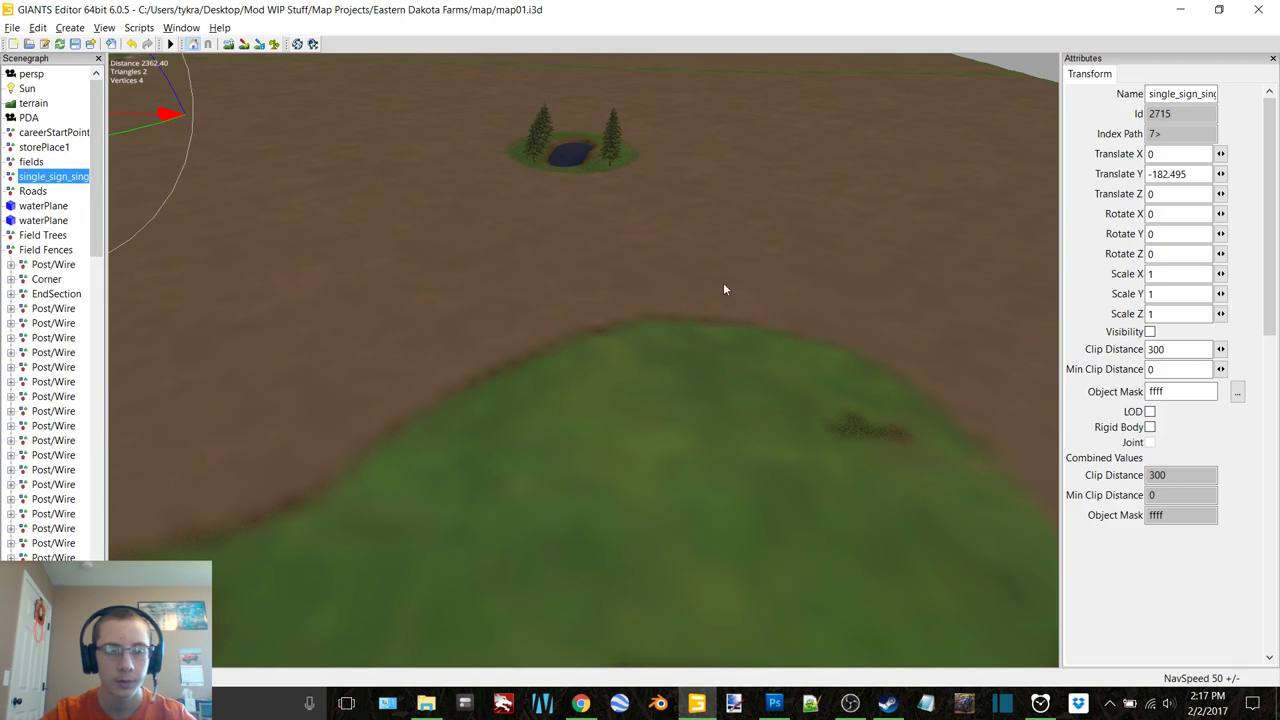
click(1150, 331)
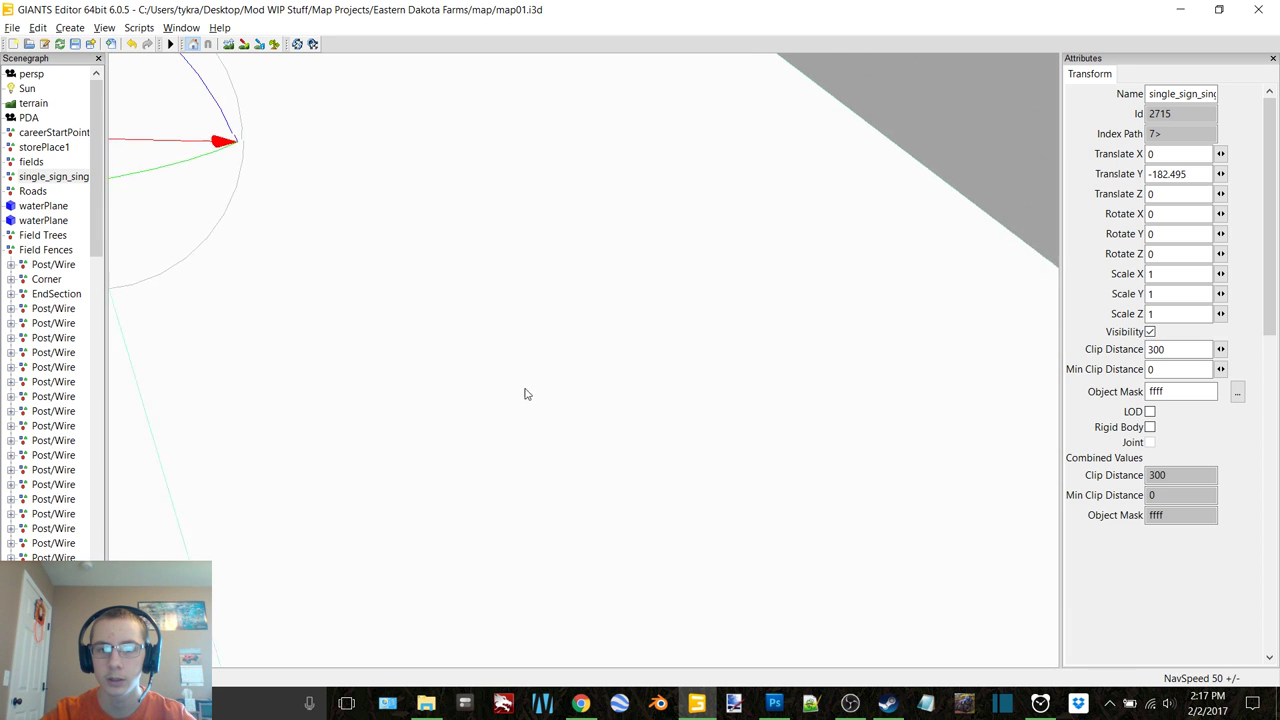
right_drag(562, 356, 467, 344)
Show the Material Editing window and inspect the material of the sign shape inside single_sign_single_pole
click(181, 28)
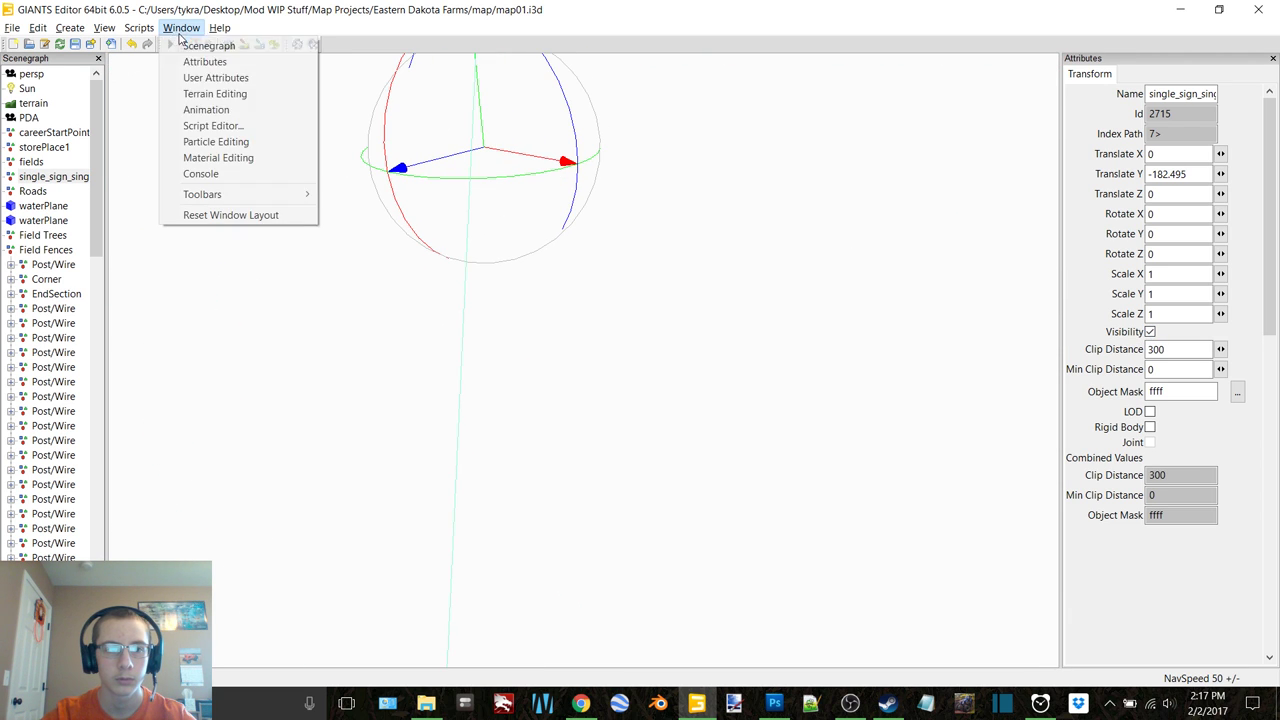
click(242, 157)
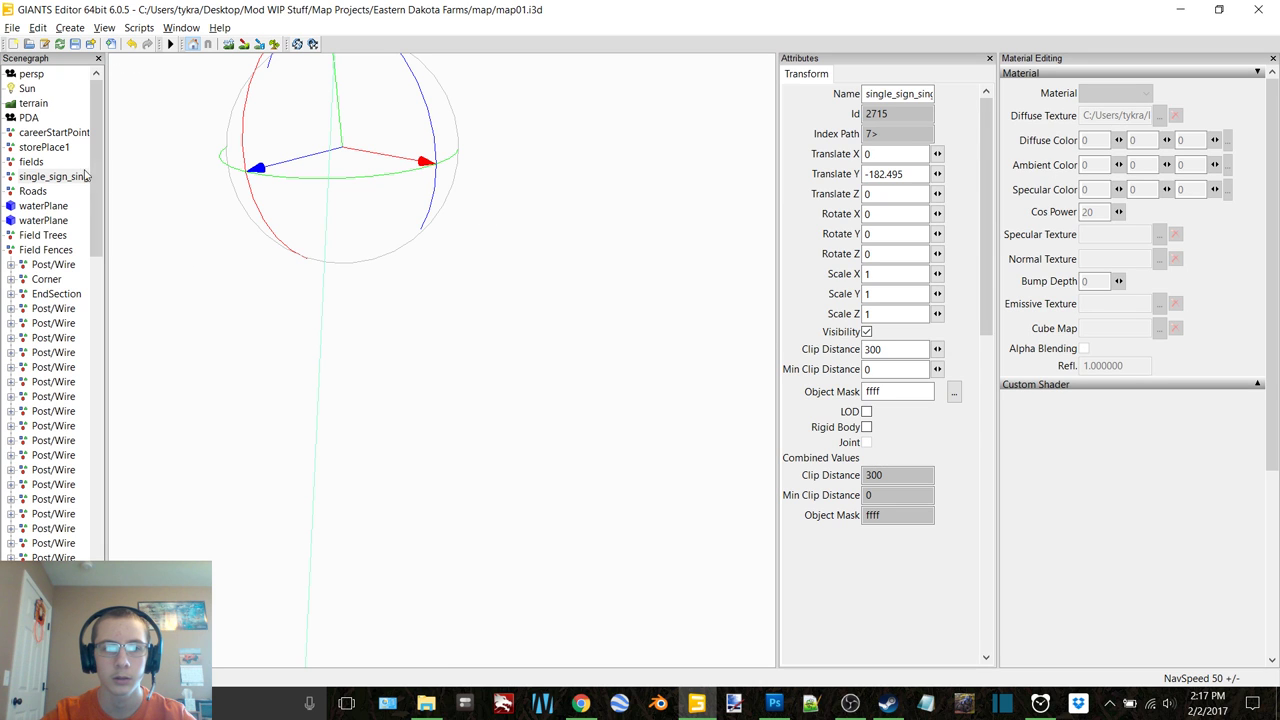
click(40, 191)
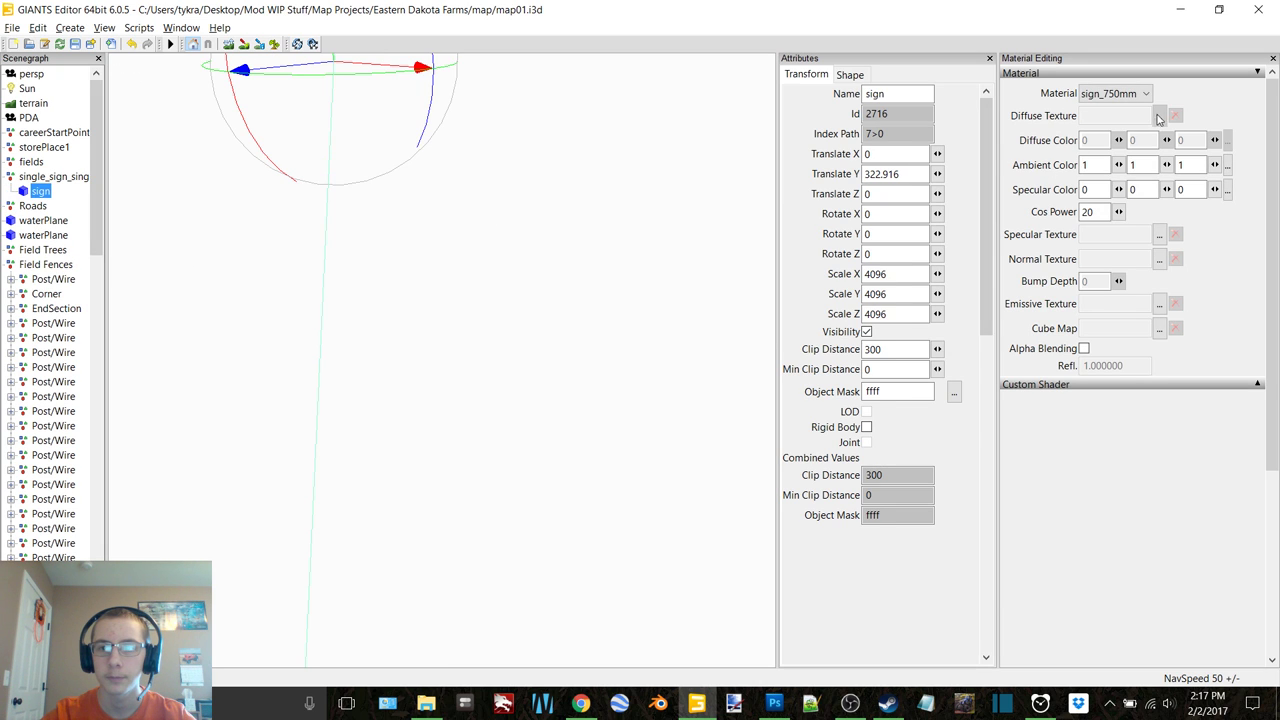
double_click(48, 177)
click(263, 141)
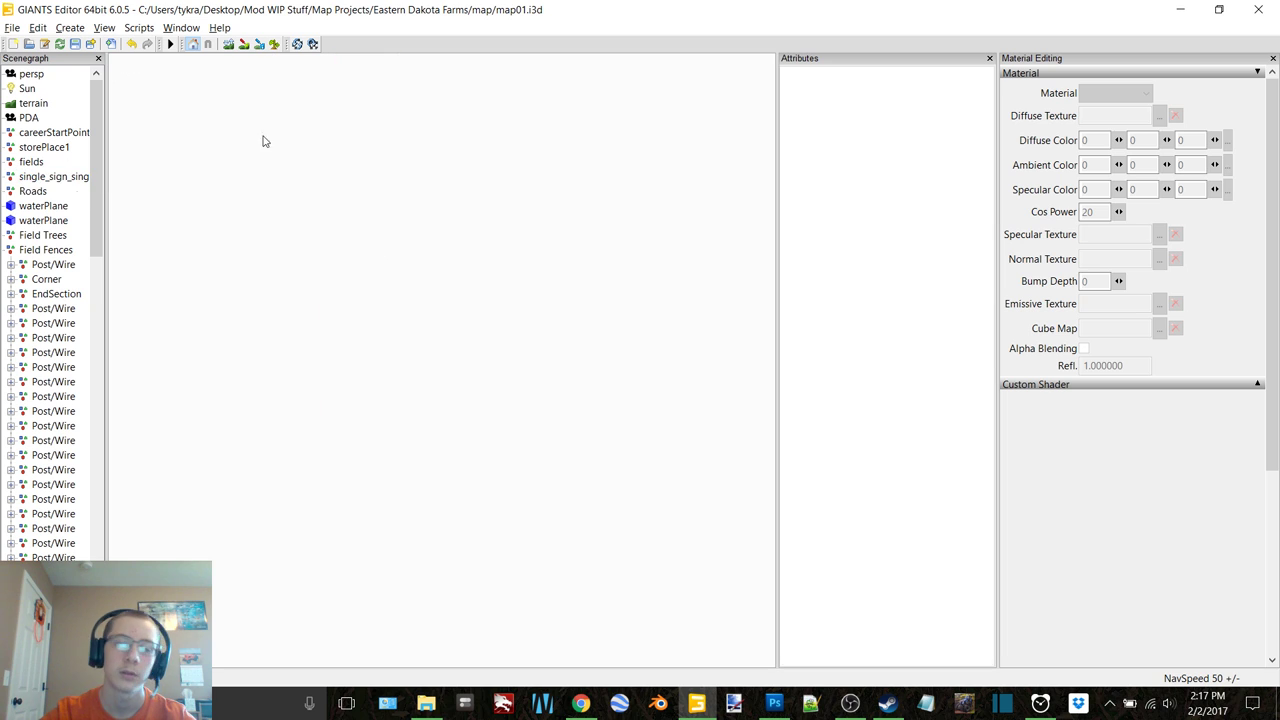
Minimize the editor and open map01.i3d from the Eastern Dakota Farms map folder in Notepad++
click(1170, 9)
double_click(540, 190)
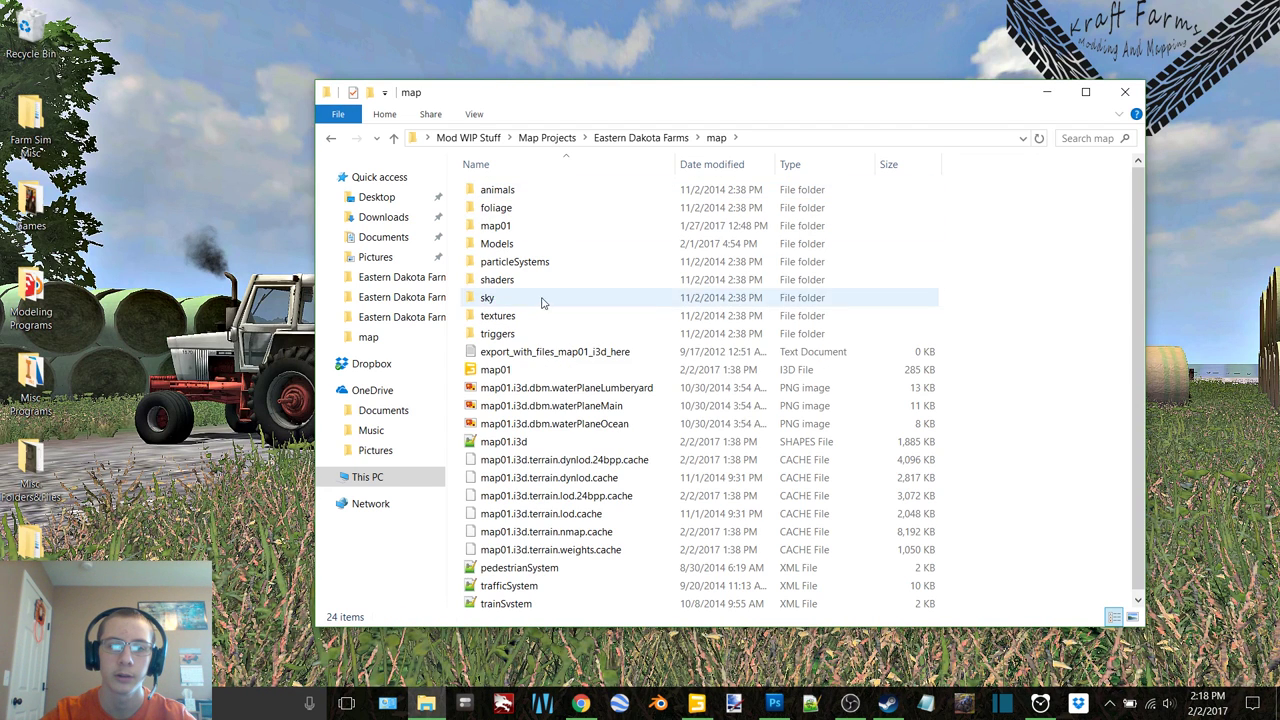
right_click(510, 370)
click(587, 315)
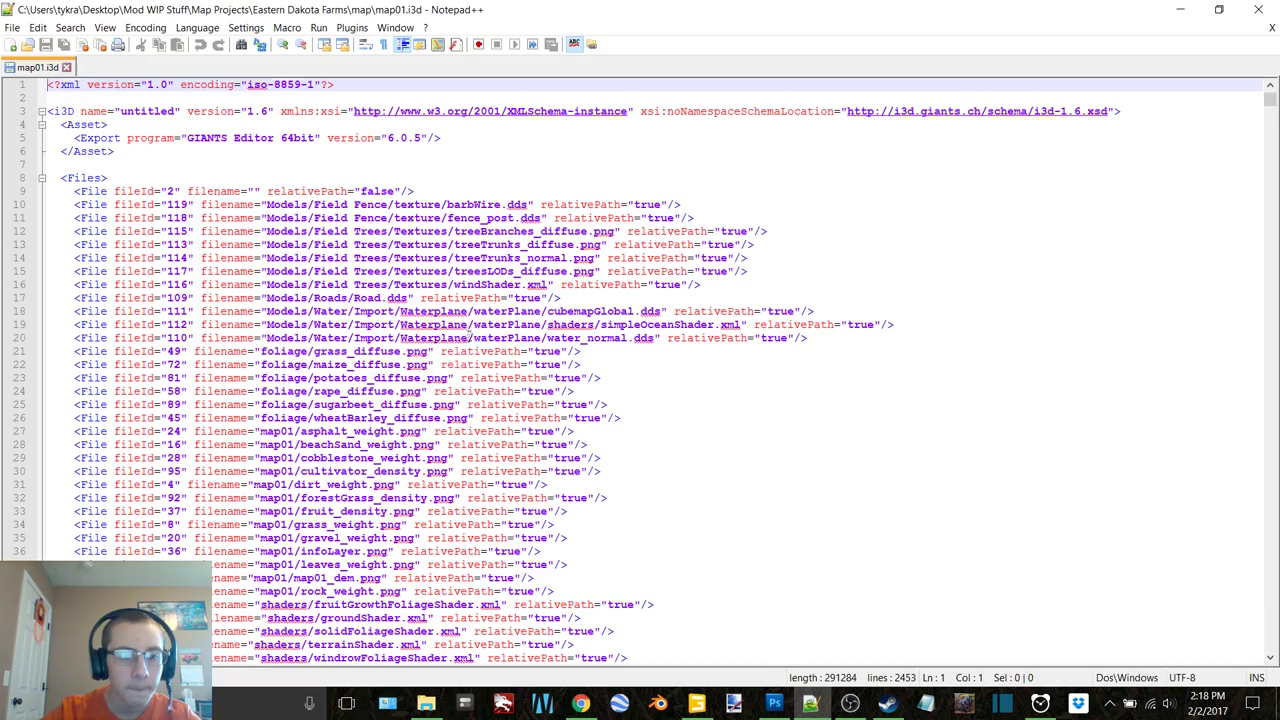
Look through the Files section of map01.i3d for the sign texture and check the entry with fileId 2
scroll(471, 333, down, 20)
scroll(470, 333, down, 7)
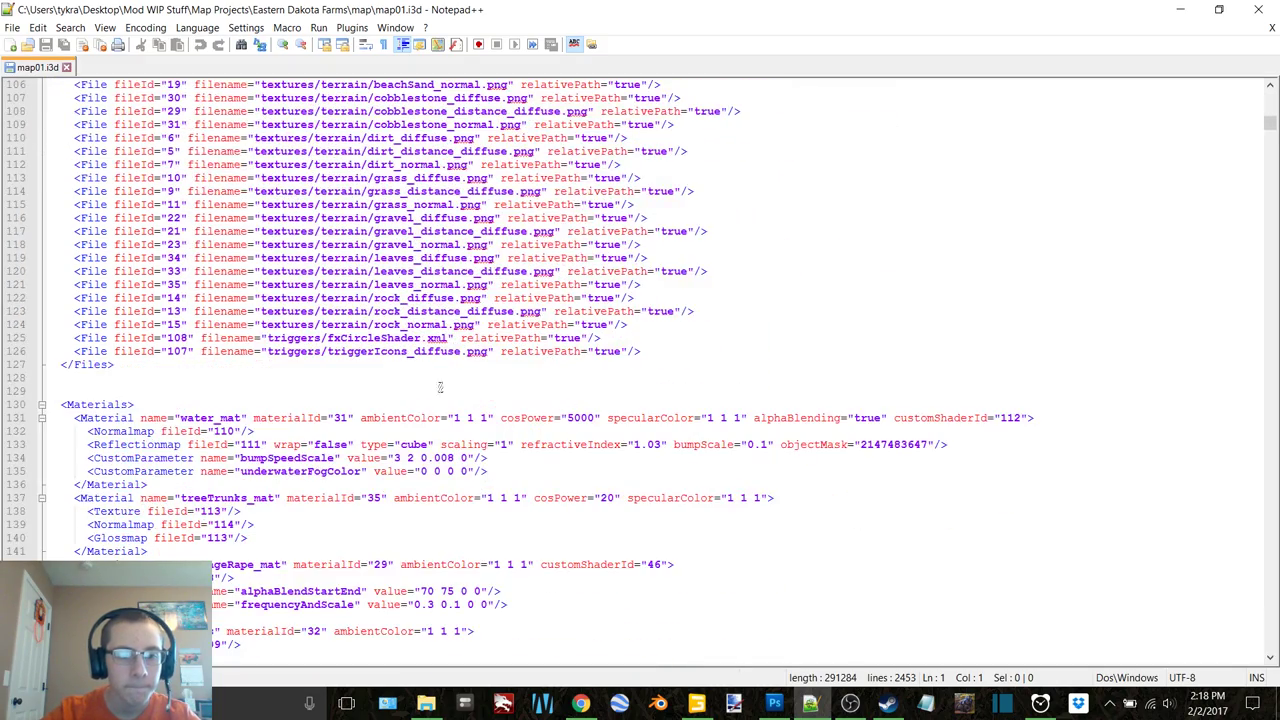
scroll(342, 358, up, 6)
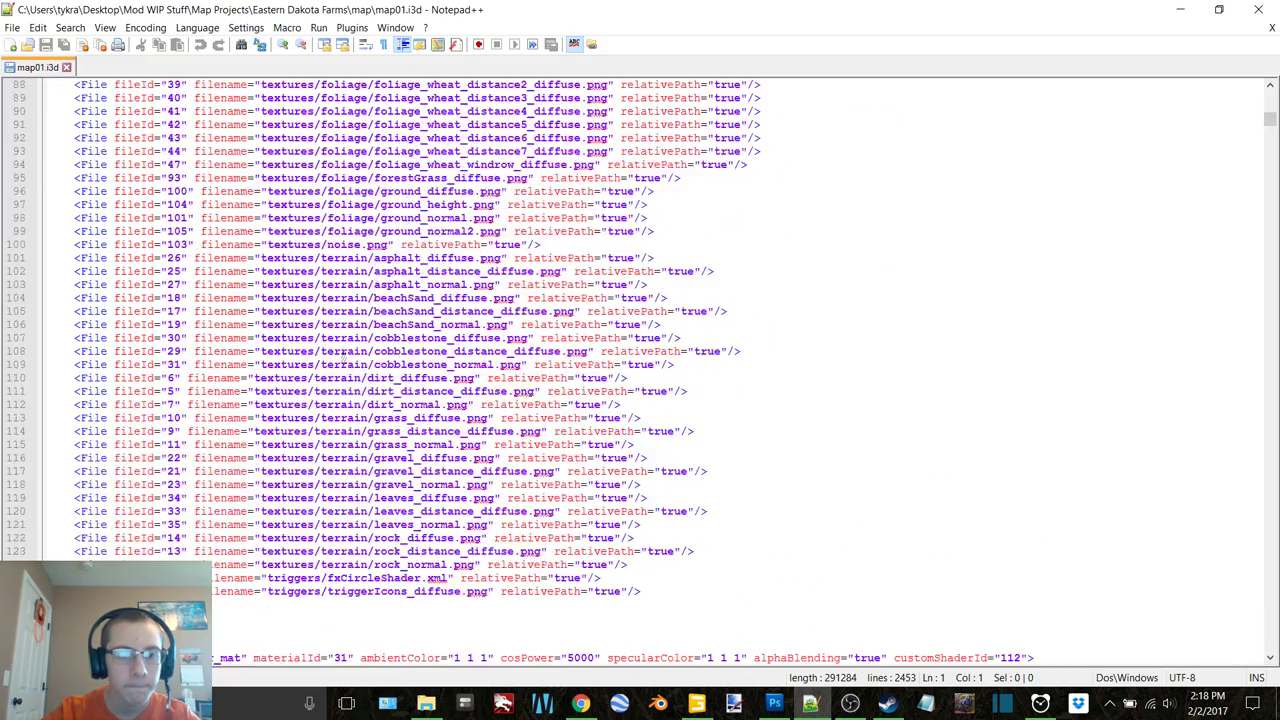
scroll(352, 336, up, 20)
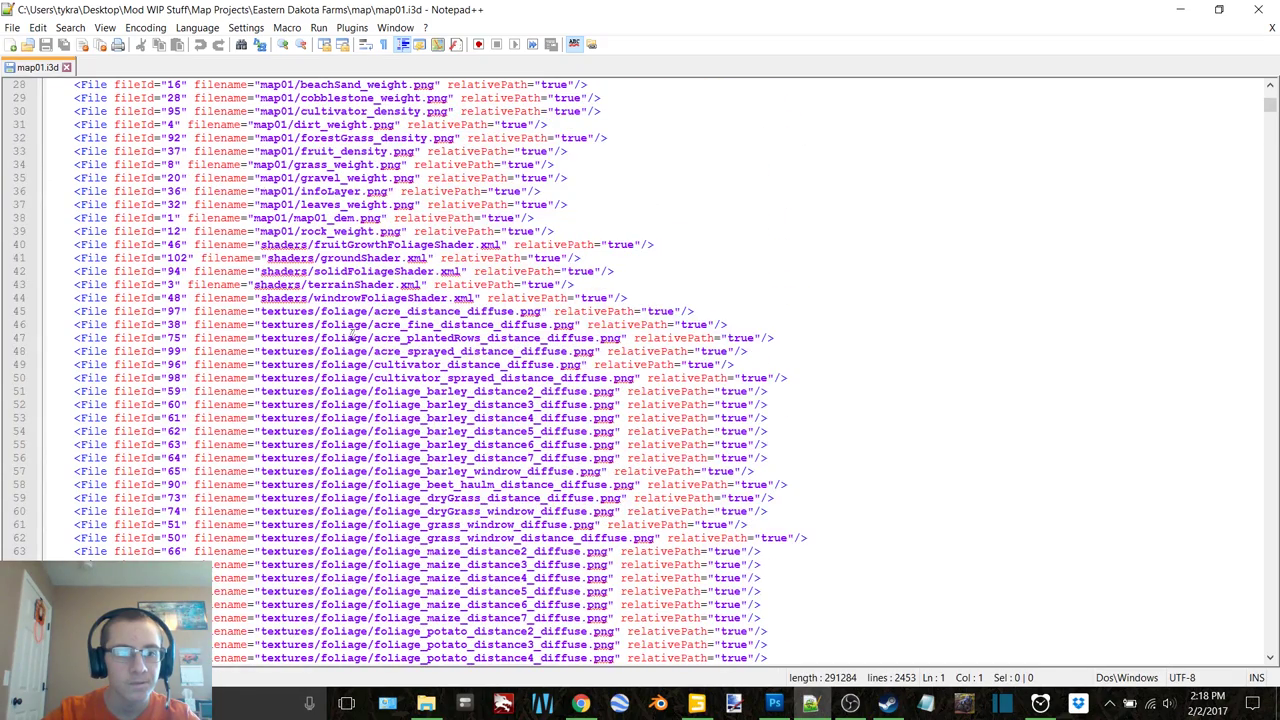
scroll(350, 337, up, 7)
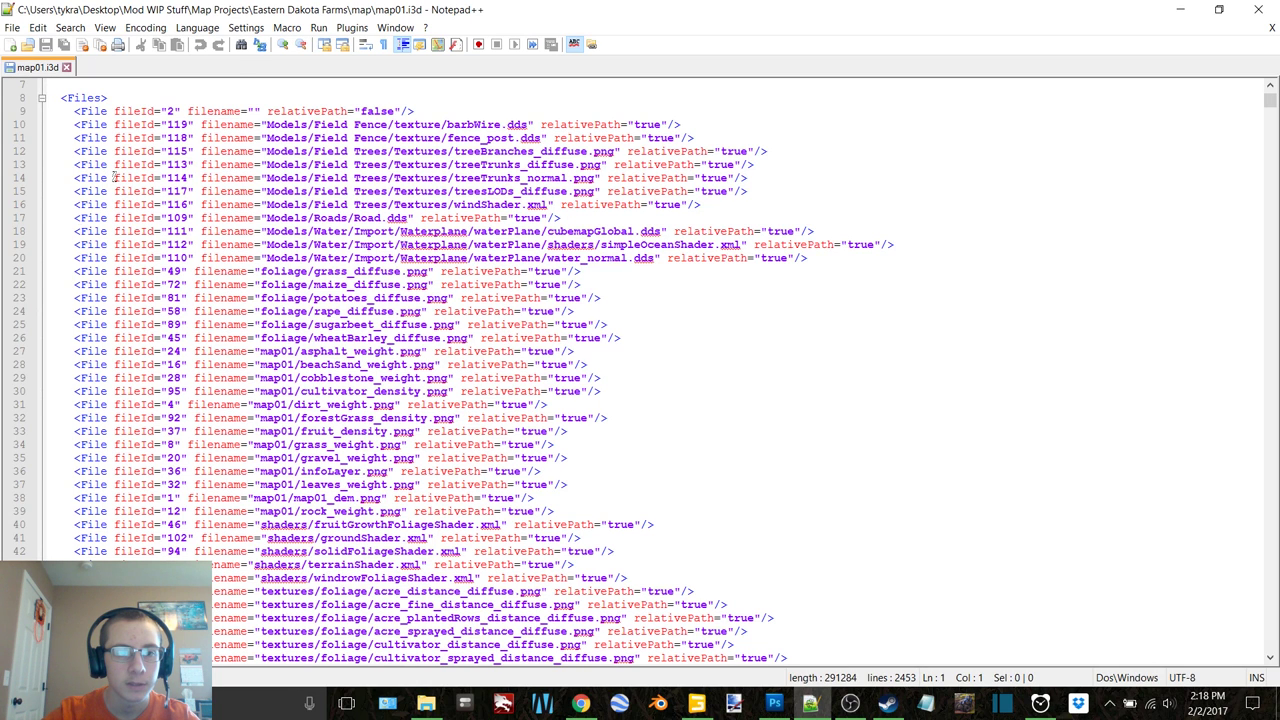
scroll(372, 210, up, 2)
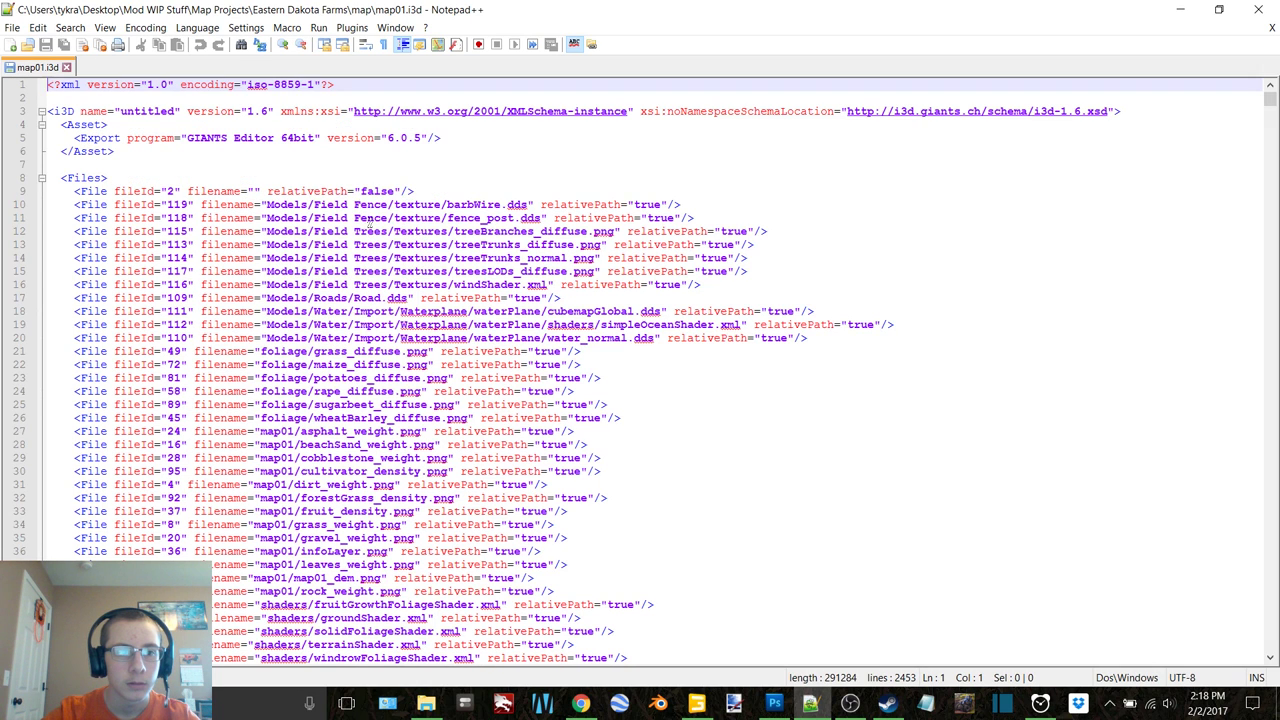
click(255, 191)
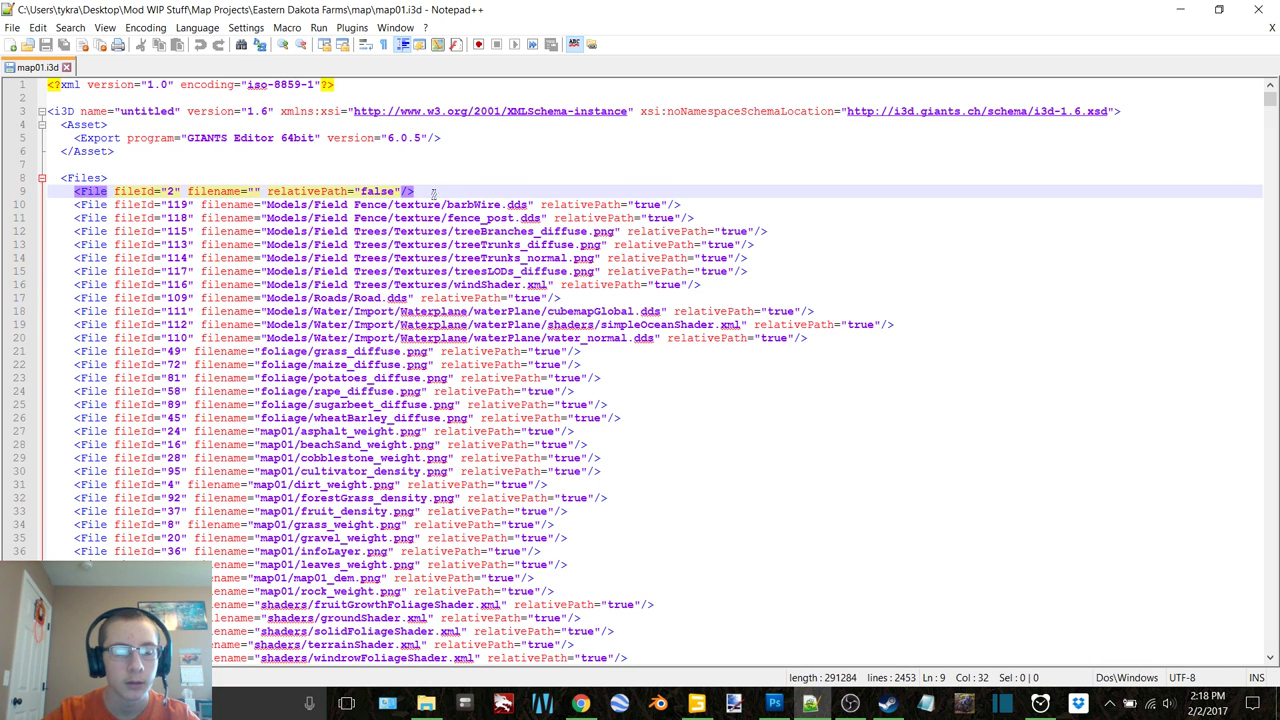
Open single_sign_single_pole.i3d from its project folder in Notepad++ and compare its file entries with those of map01.i3d
click(1178, 9)
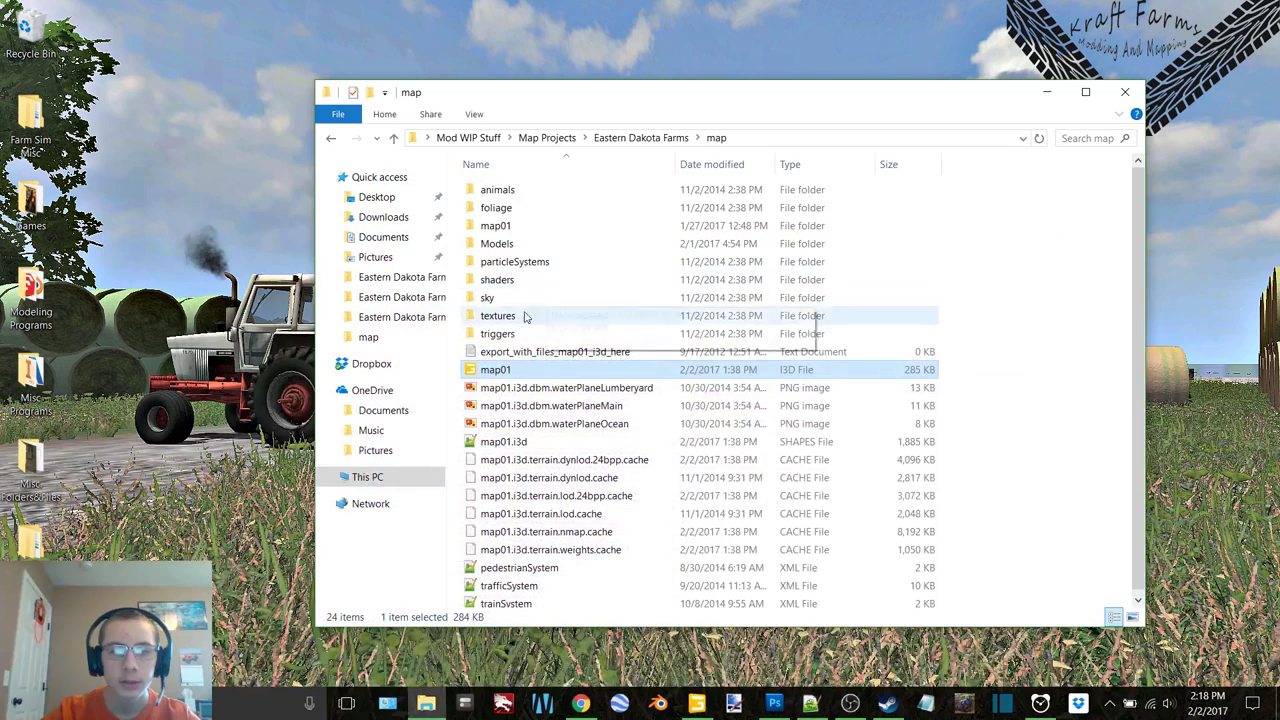
click(331, 138)
double_click(589, 208)
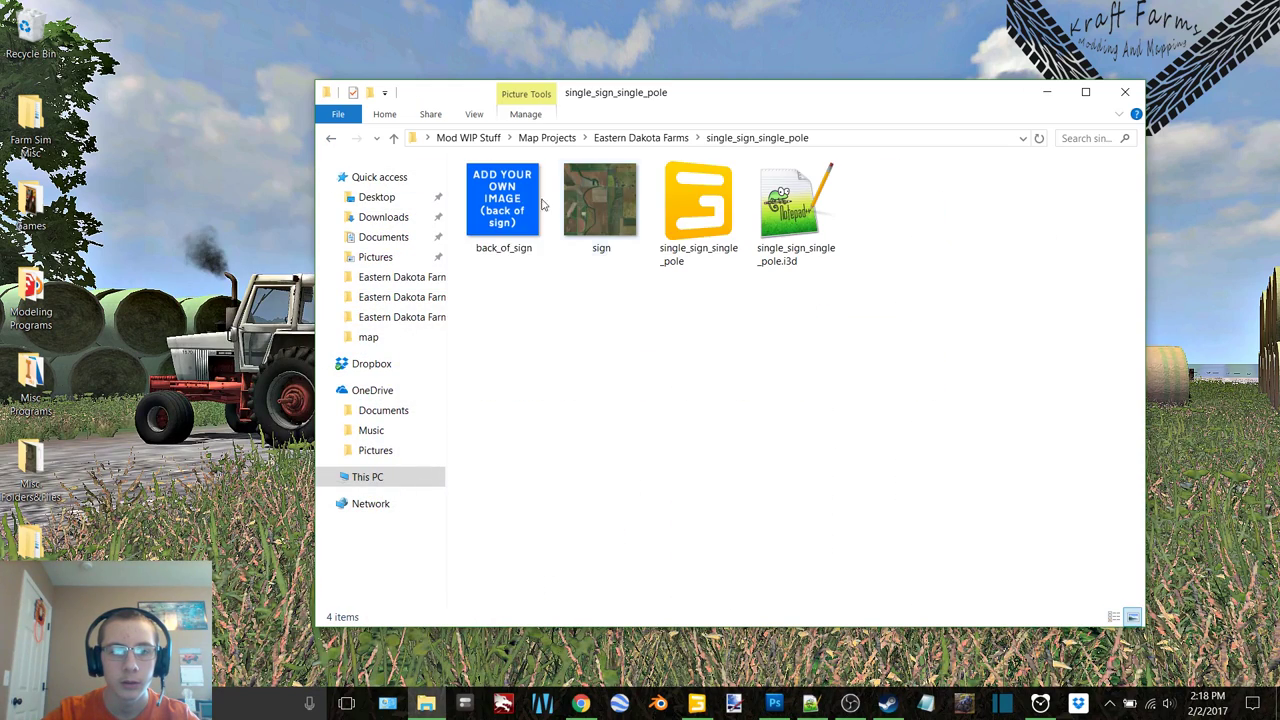
right_click(698, 200)
click(757, 264)
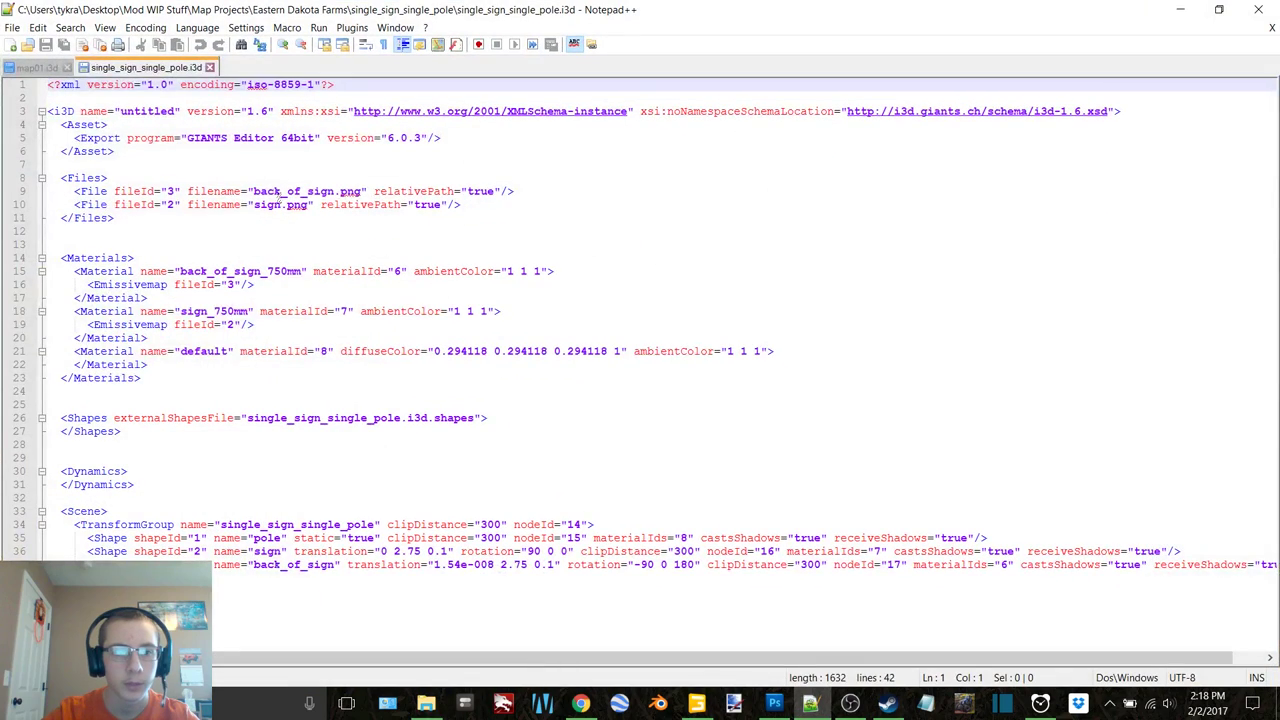
click(40, 68)
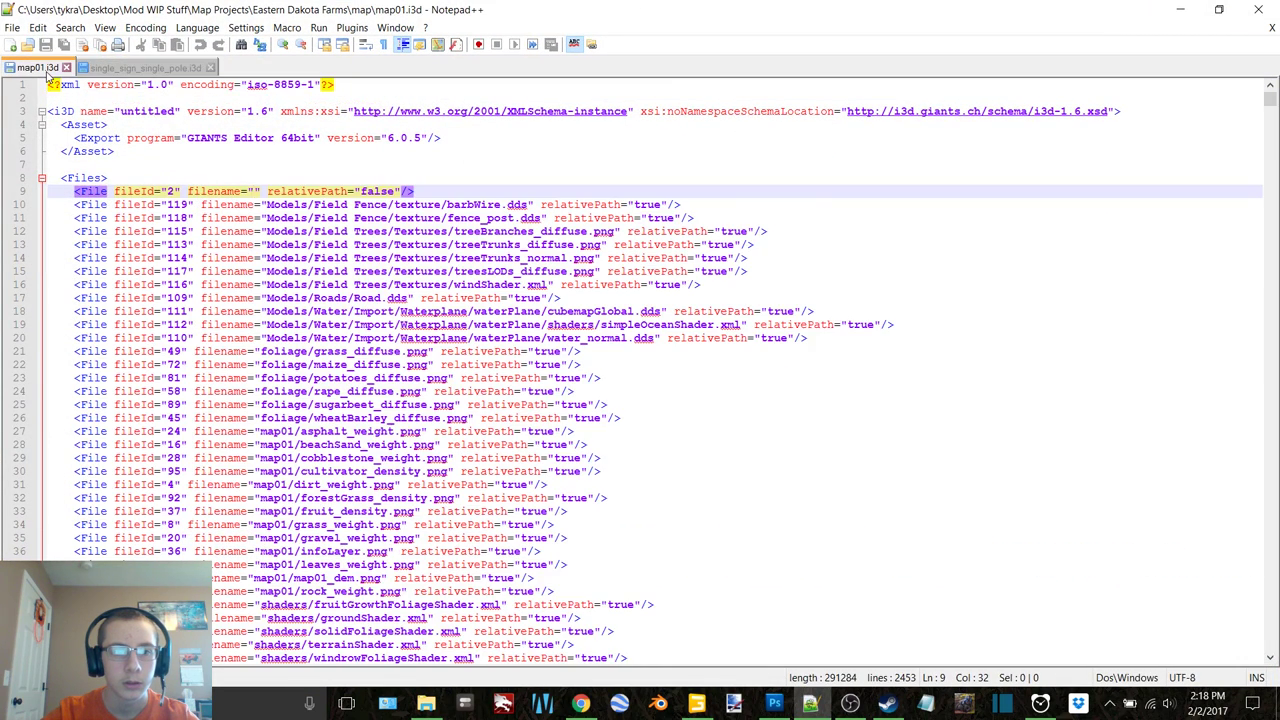
click(140, 67)
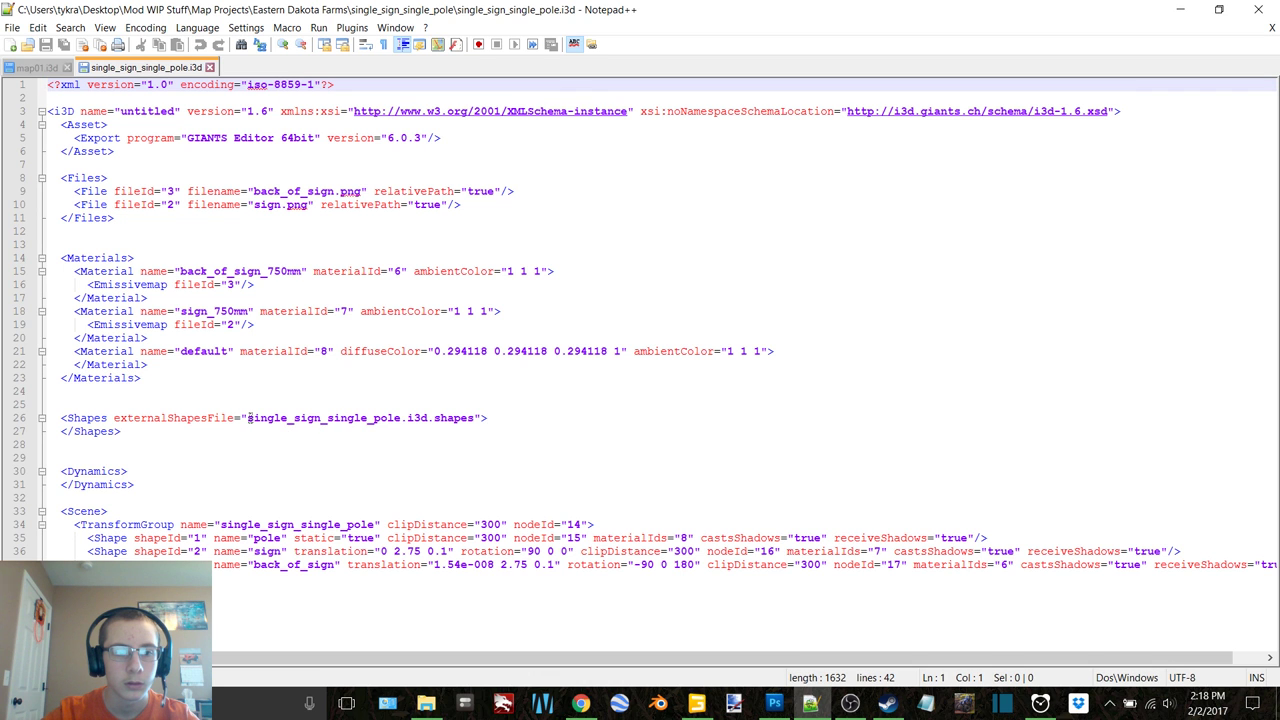
Close single_sign_single_pole.i3d and exit Notepad++
click(1180, 9)
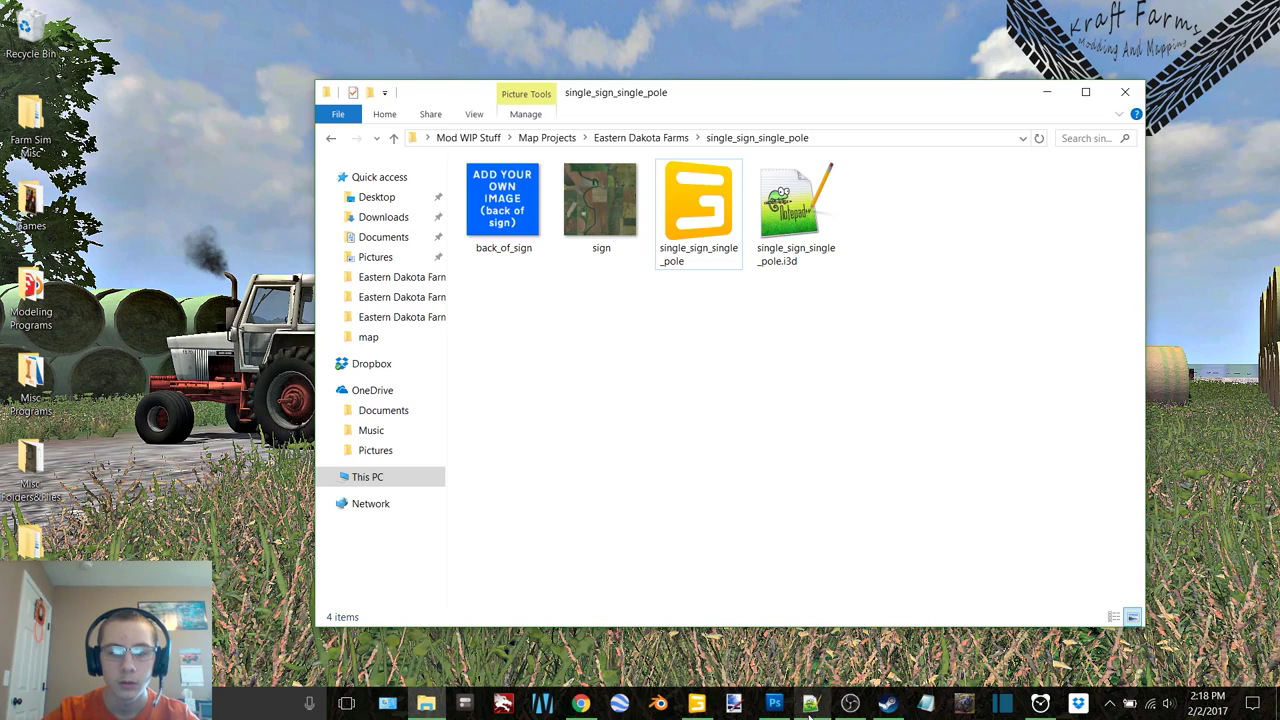
click(734, 703)
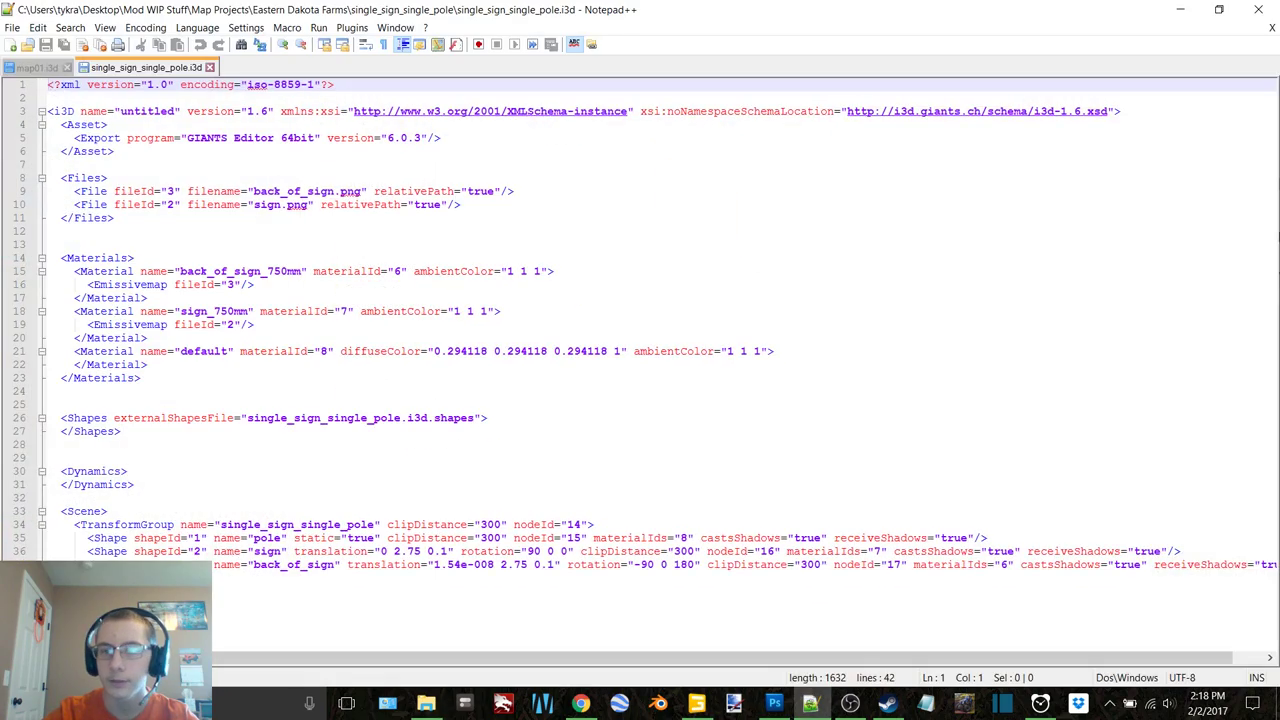
click(1272, 27)
click(1258, 9)
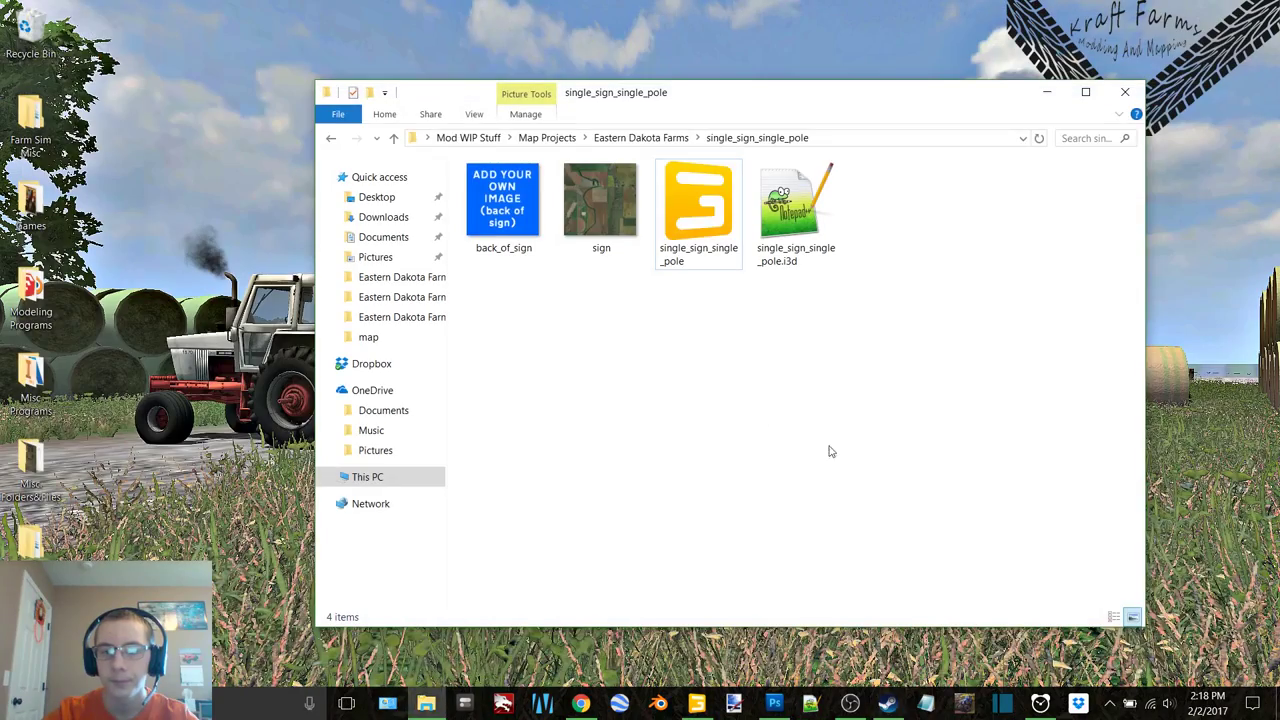
Return File Explorer to the project's map folder and switch back to GIANTS Editor
click(328, 138)
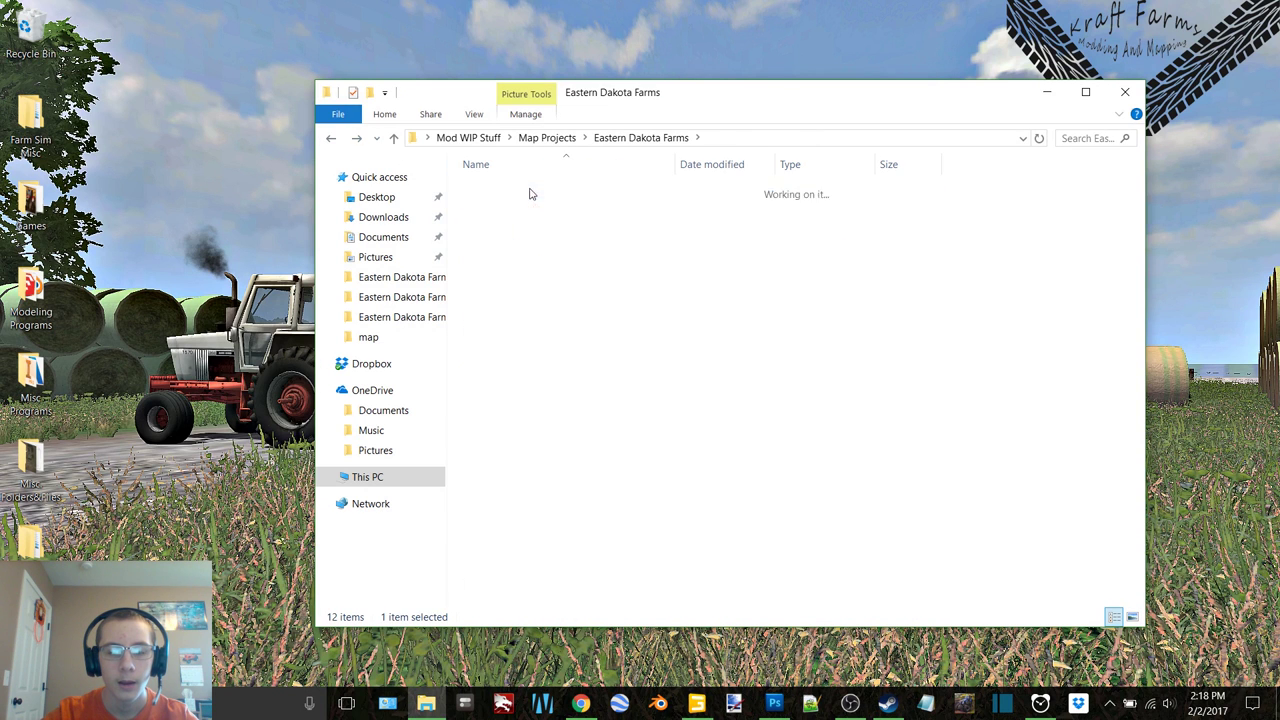
double_click(517, 189)
click(697, 703)
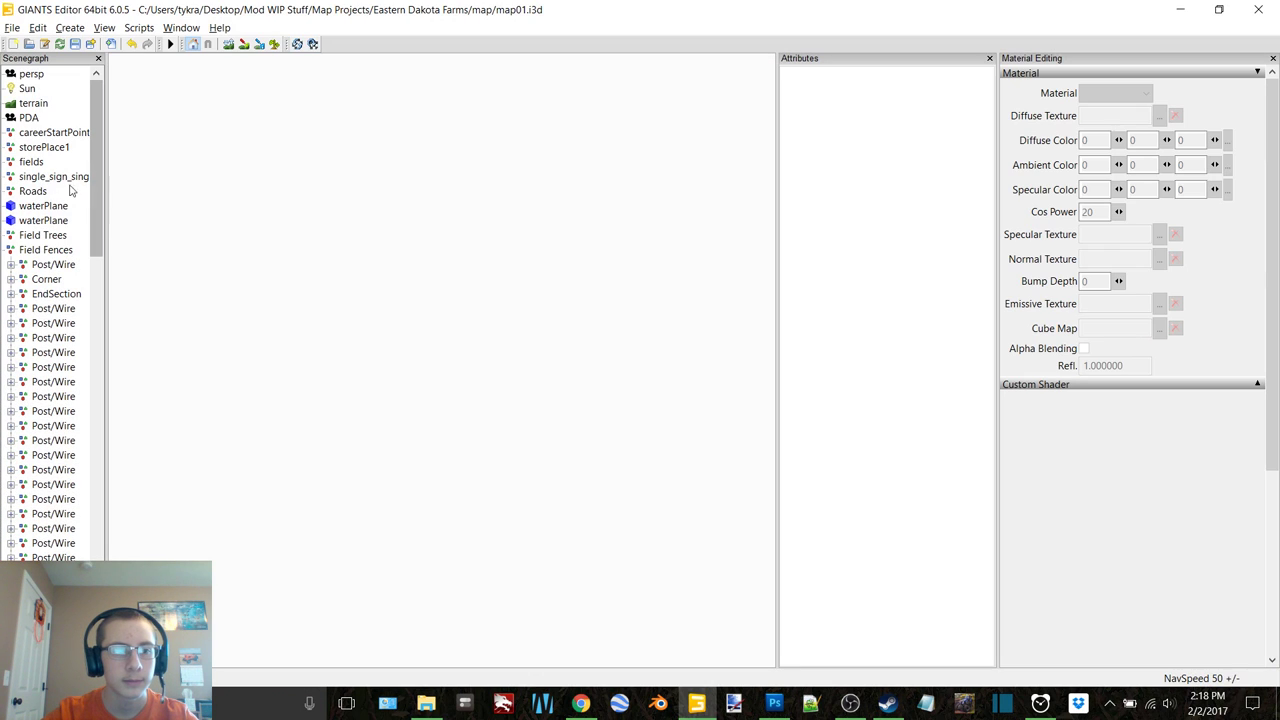
Hide the single_sign_single_pole group again and close the Material Editing window
double_click(60, 177)
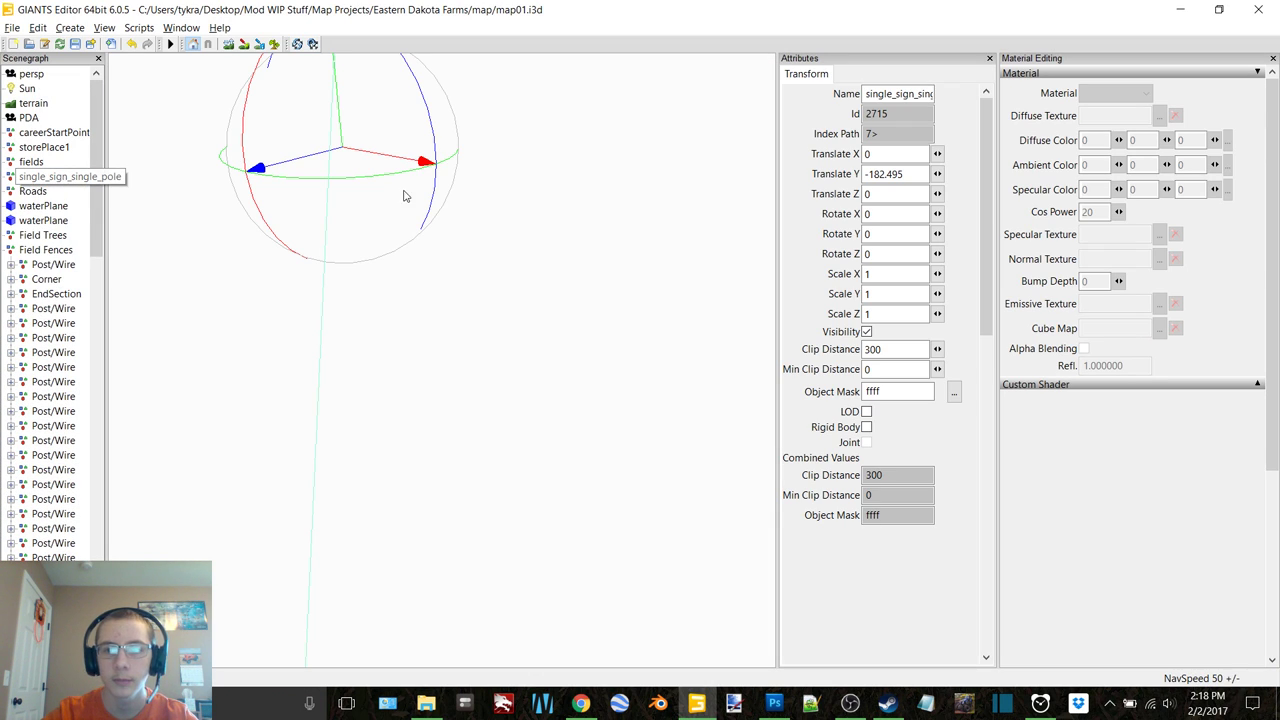
click(866, 333)
click(1273, 58)
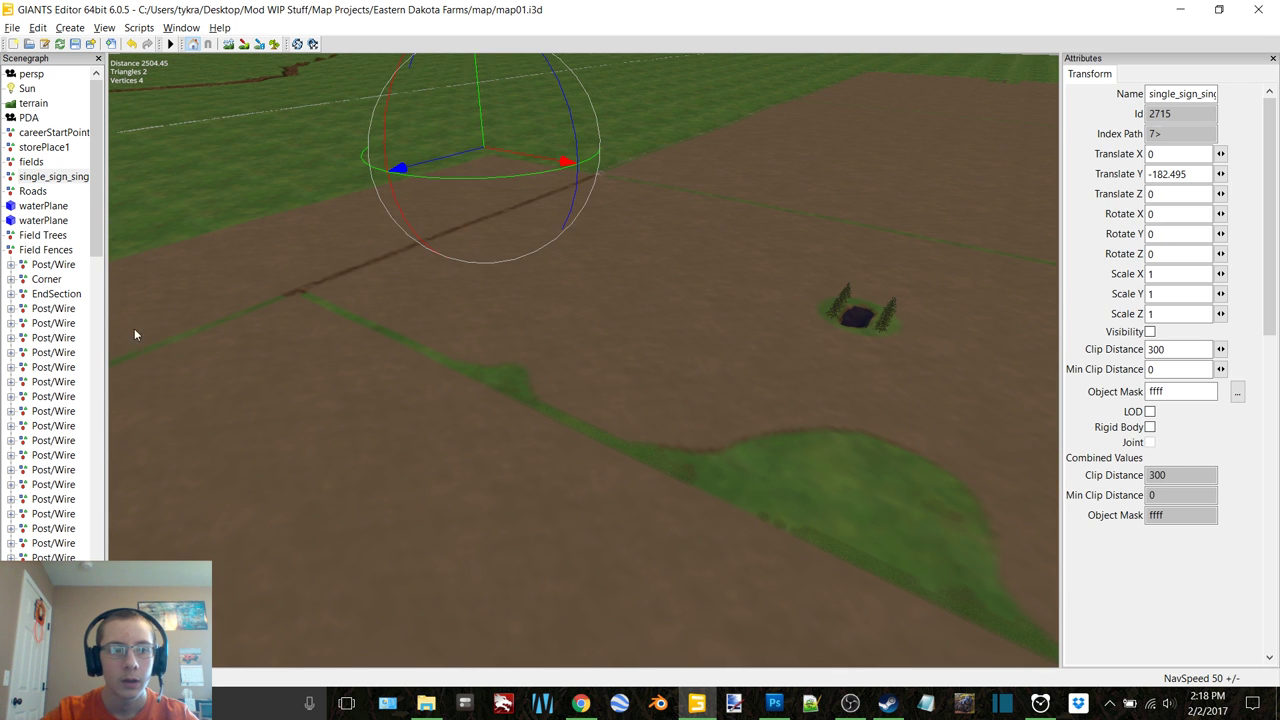
right_drag(605, 180, 640, 175)
click(740, 308)
right_drag(740, 308, 733, 534)
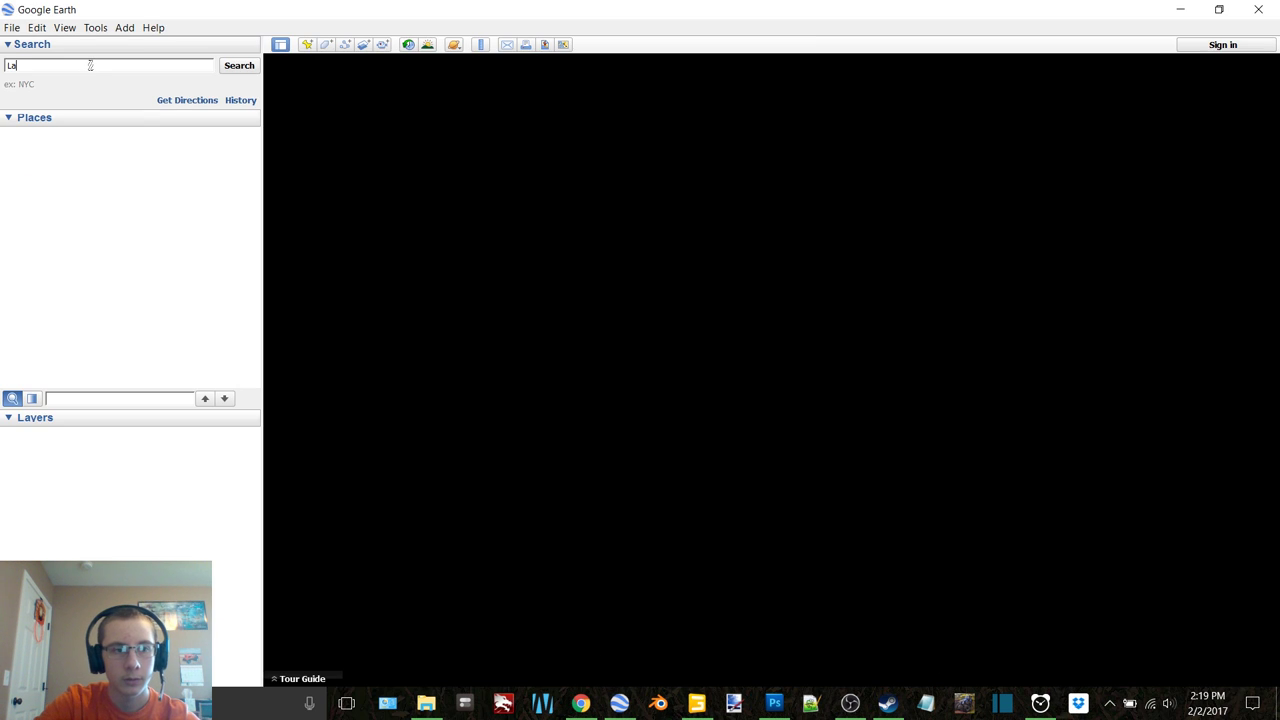
Look up LaMoure, ND in Google Earth and dismiss the Finding Home pop-up
text(Mour)
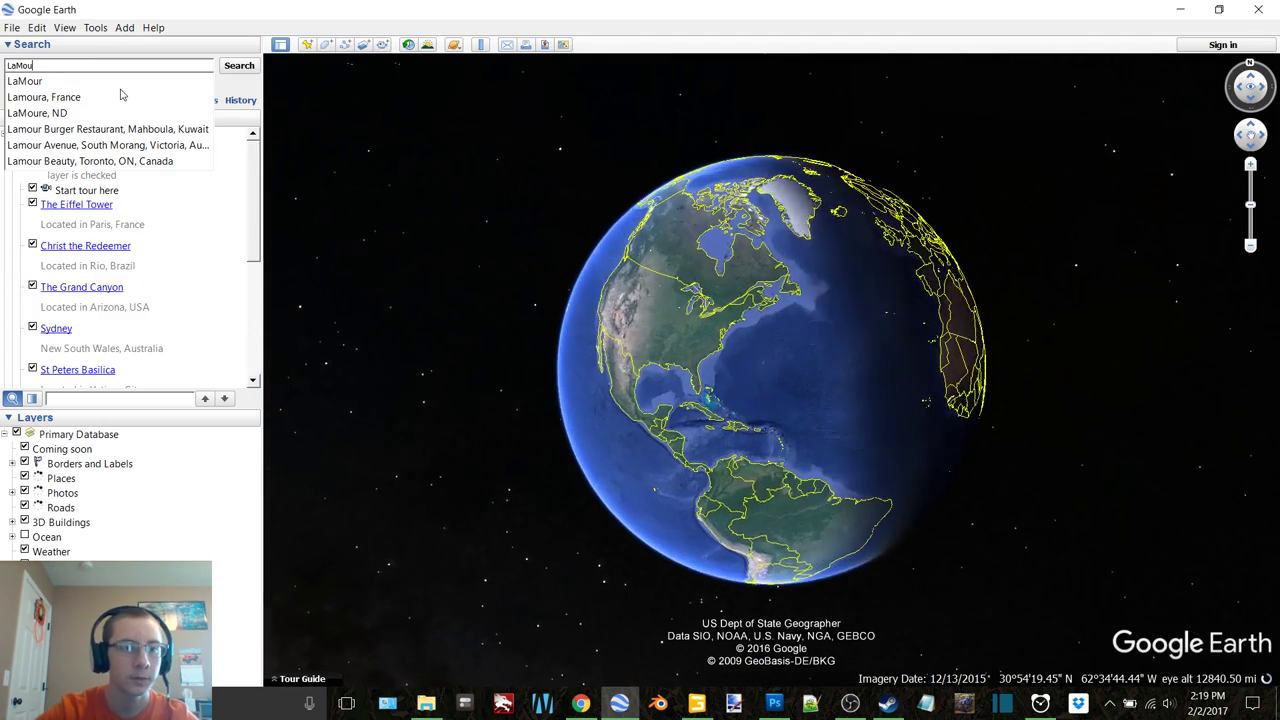
click(37, 113)
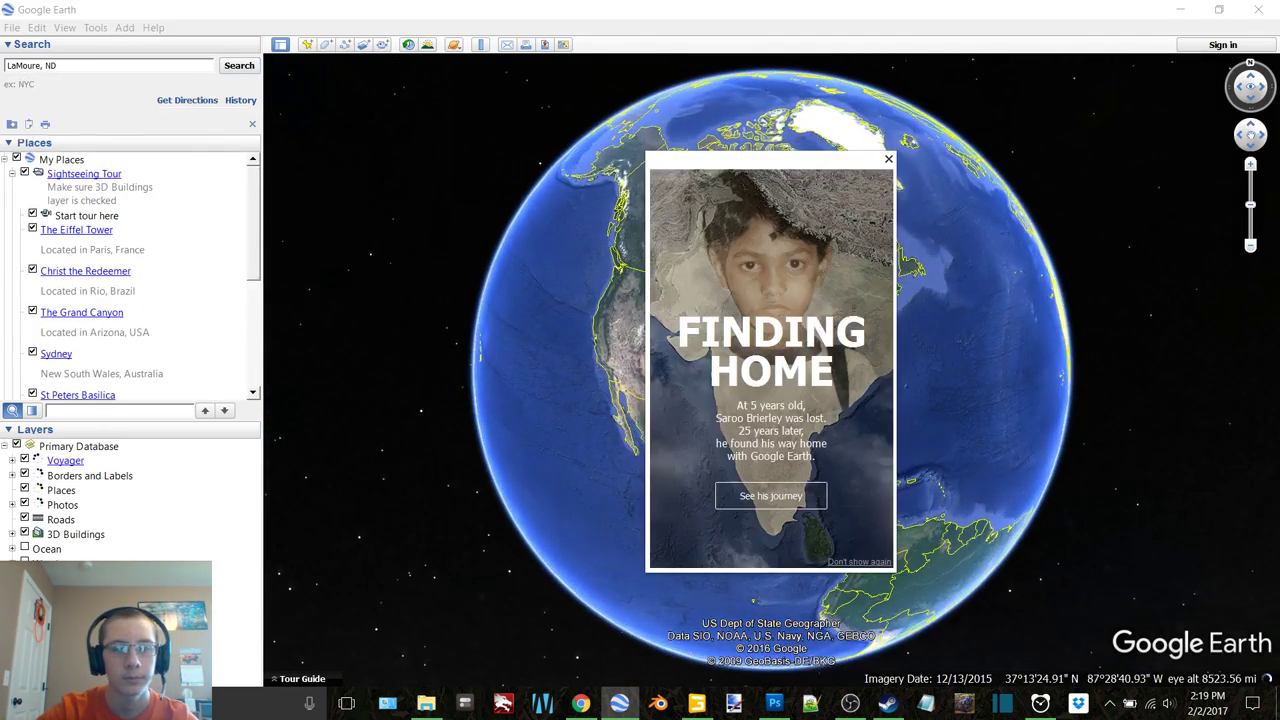
click(888, 161)
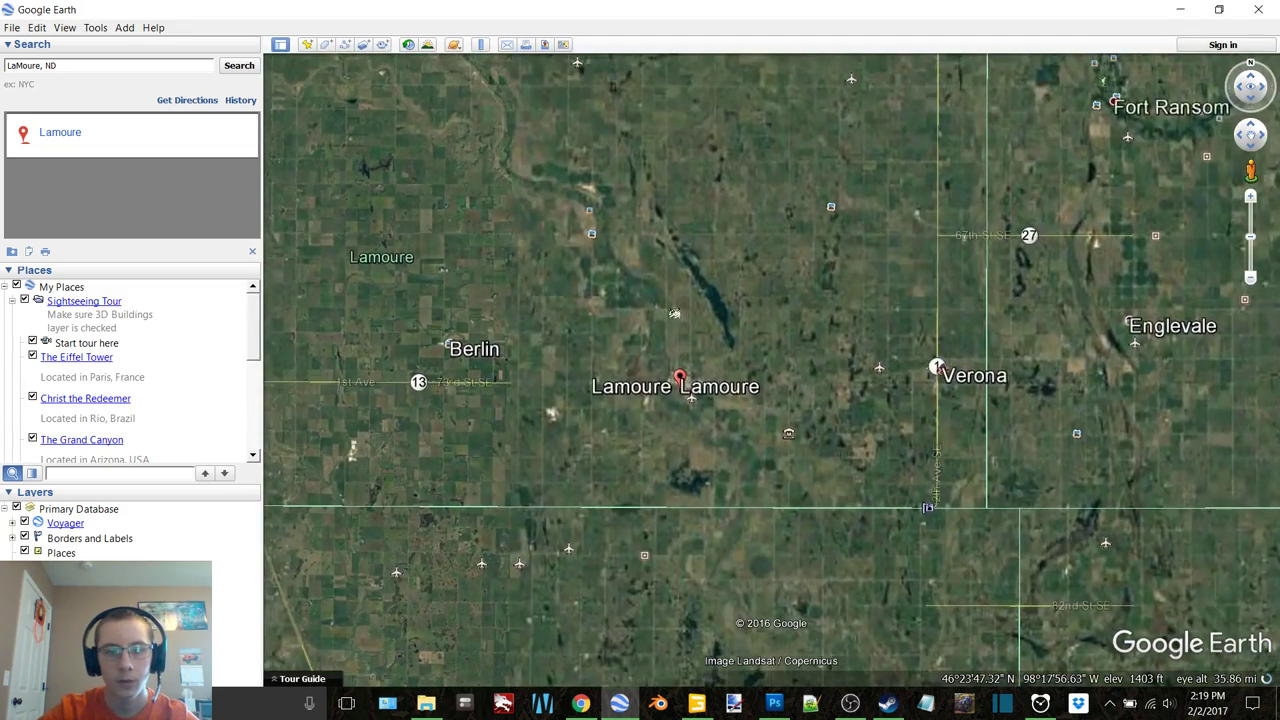
Examine the farmland northeast of Lamoure in the satellite imagery, closing in on the rectangular pond with its surrounding grass patch in the field
scroll(674, 312, up, 5)
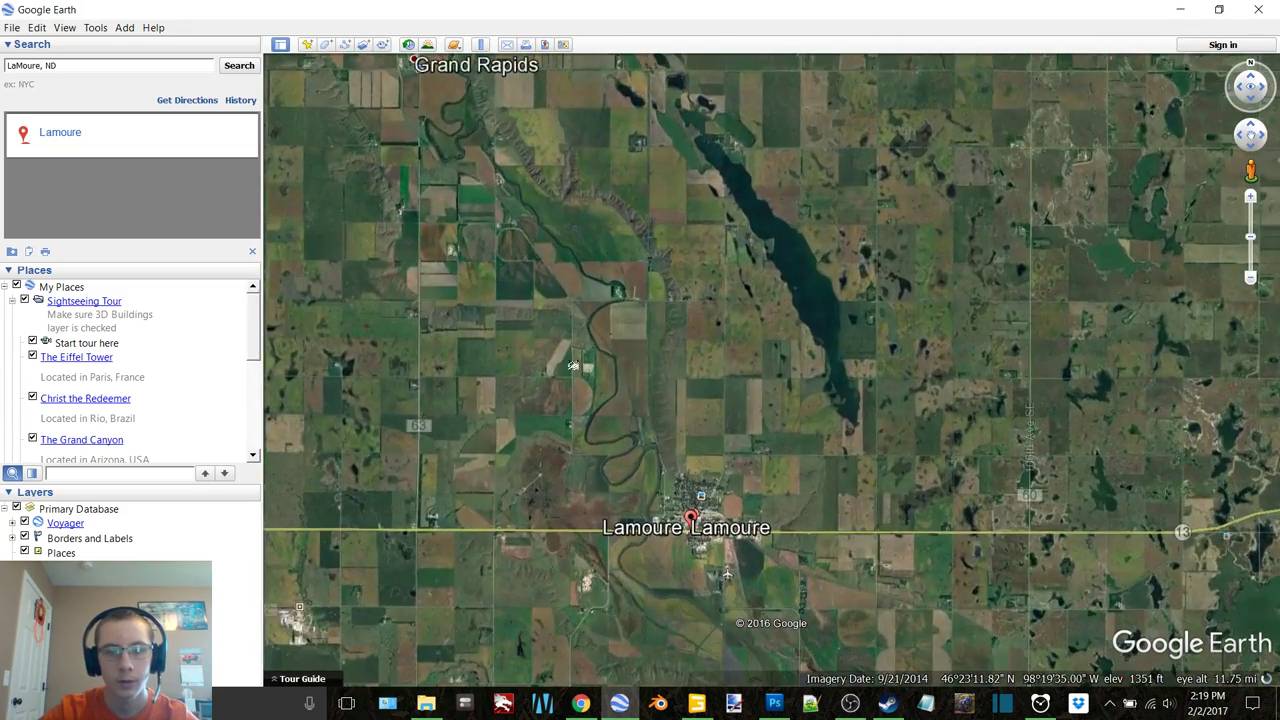
drag(573, 366, 557, 307)
scroll(716, 368, up, 5)
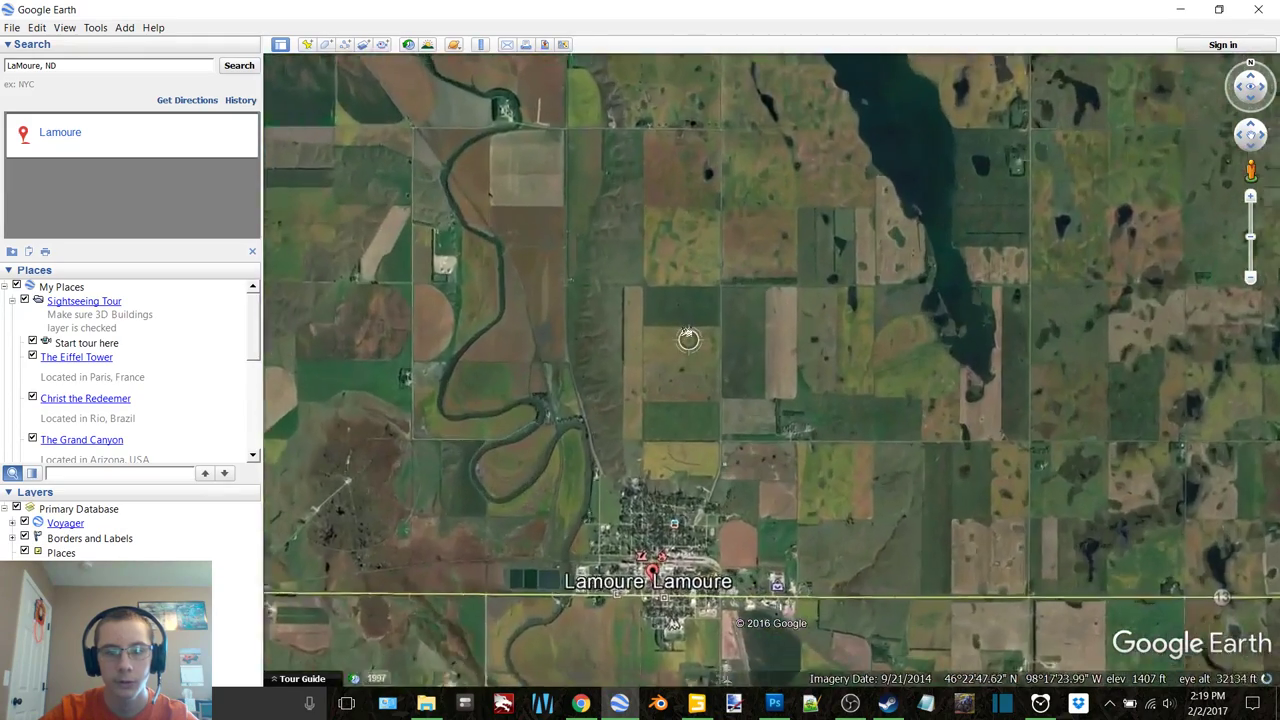
scroll(679, 342, up, 5)
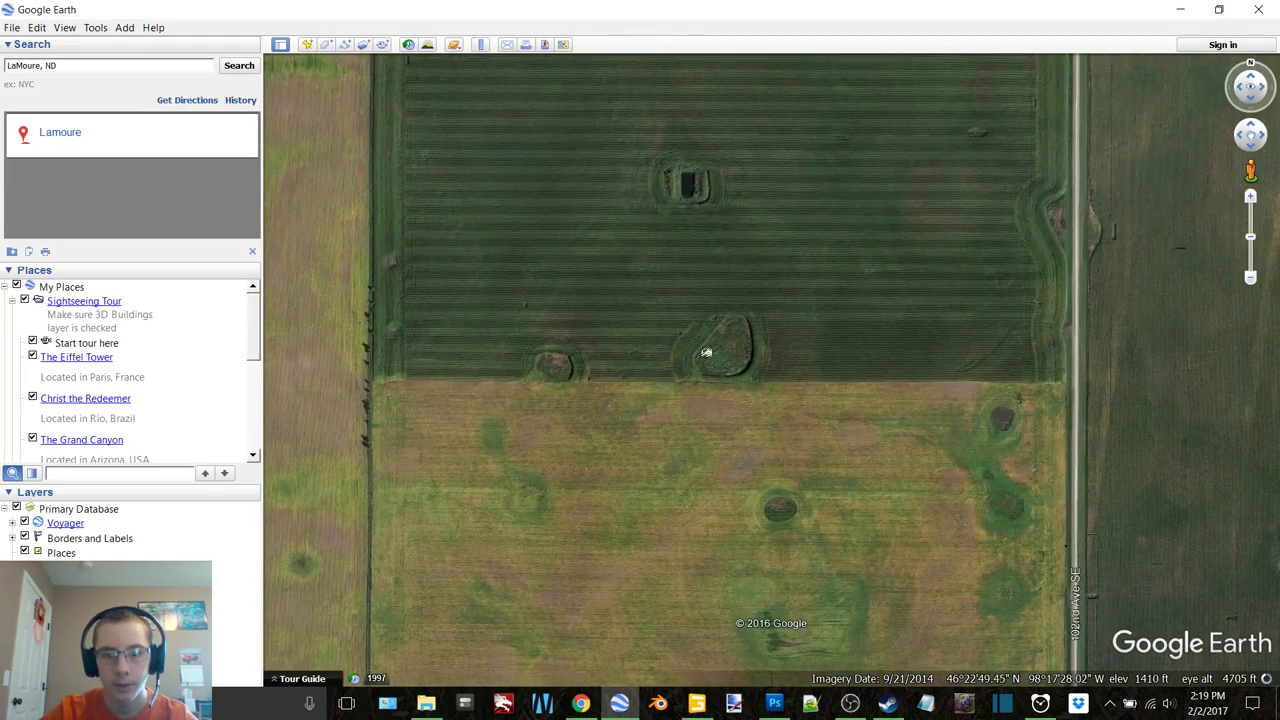
click(697, 703)
right_drag(691, 657, 674, 376)
right_drag(471, 320, 727, 710)
click(619, 703)
scroll(688, 187, up, 5)
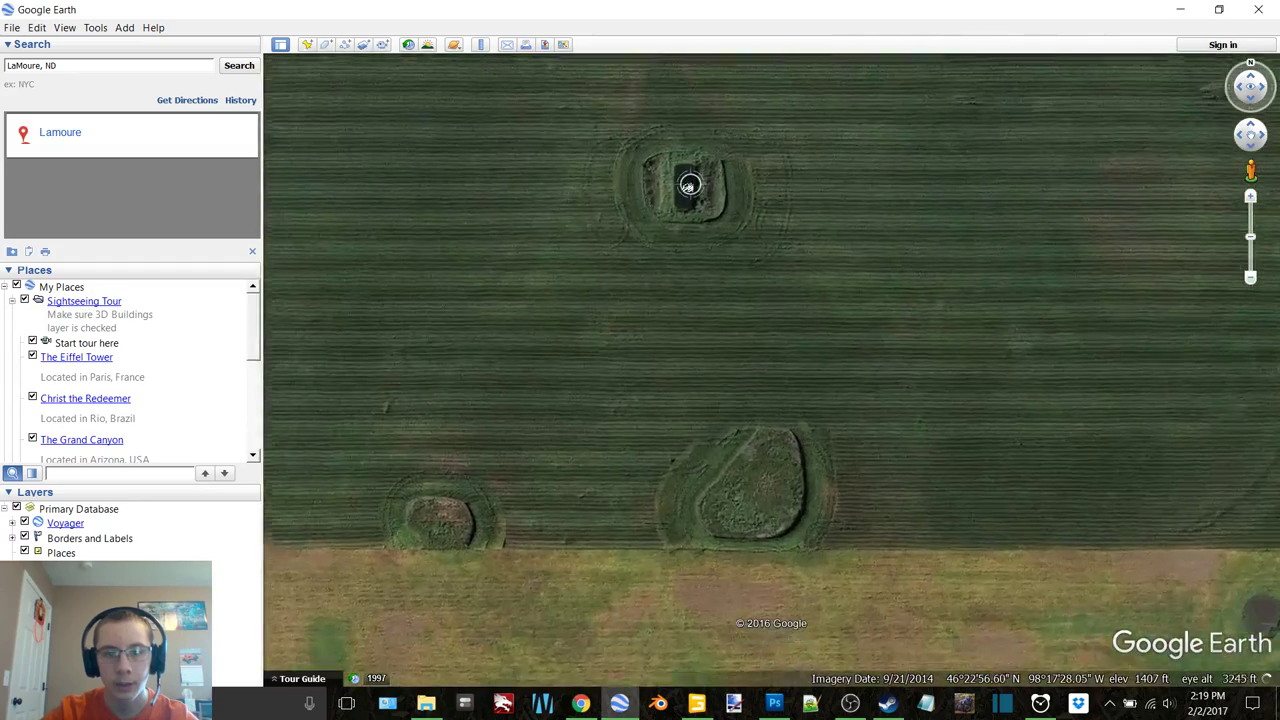
scroll(688, 187, up, 2)
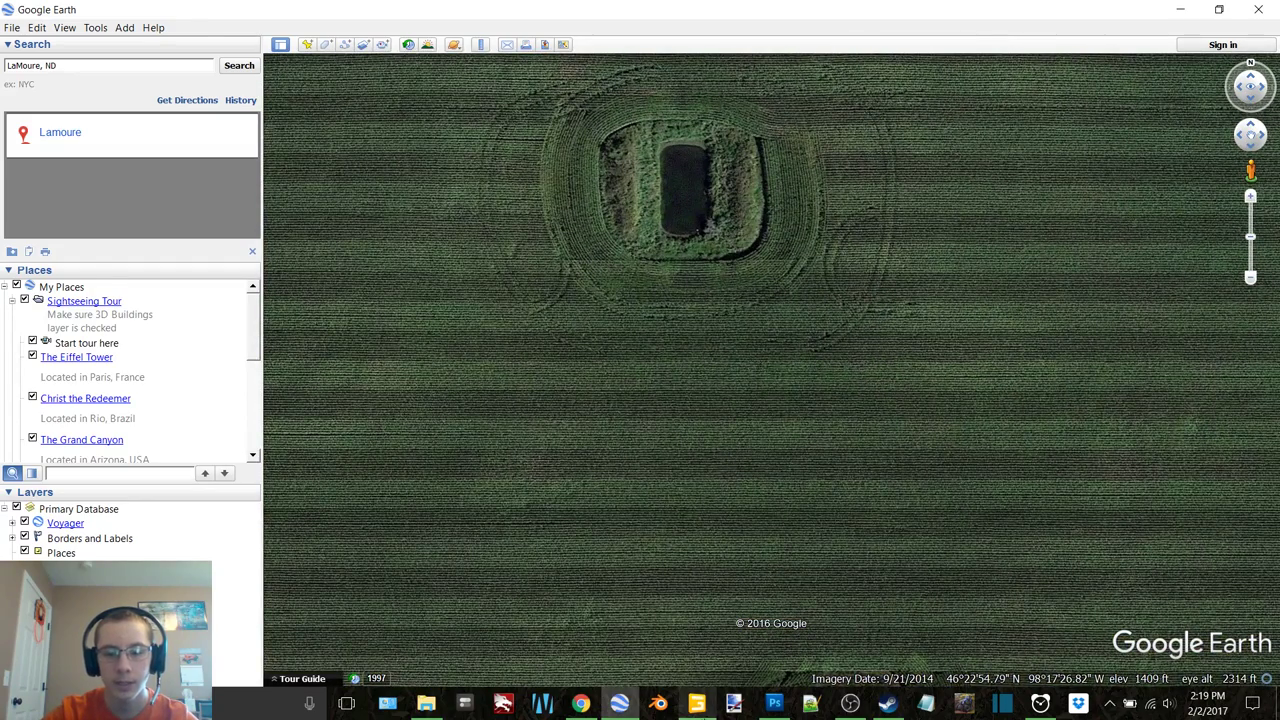
Switch to GIANTS Editor and examine the modelled pond with its tree rows and the surrounding fields for comparison
key(alt+Tab)
scroll(596, 357, up, 5)
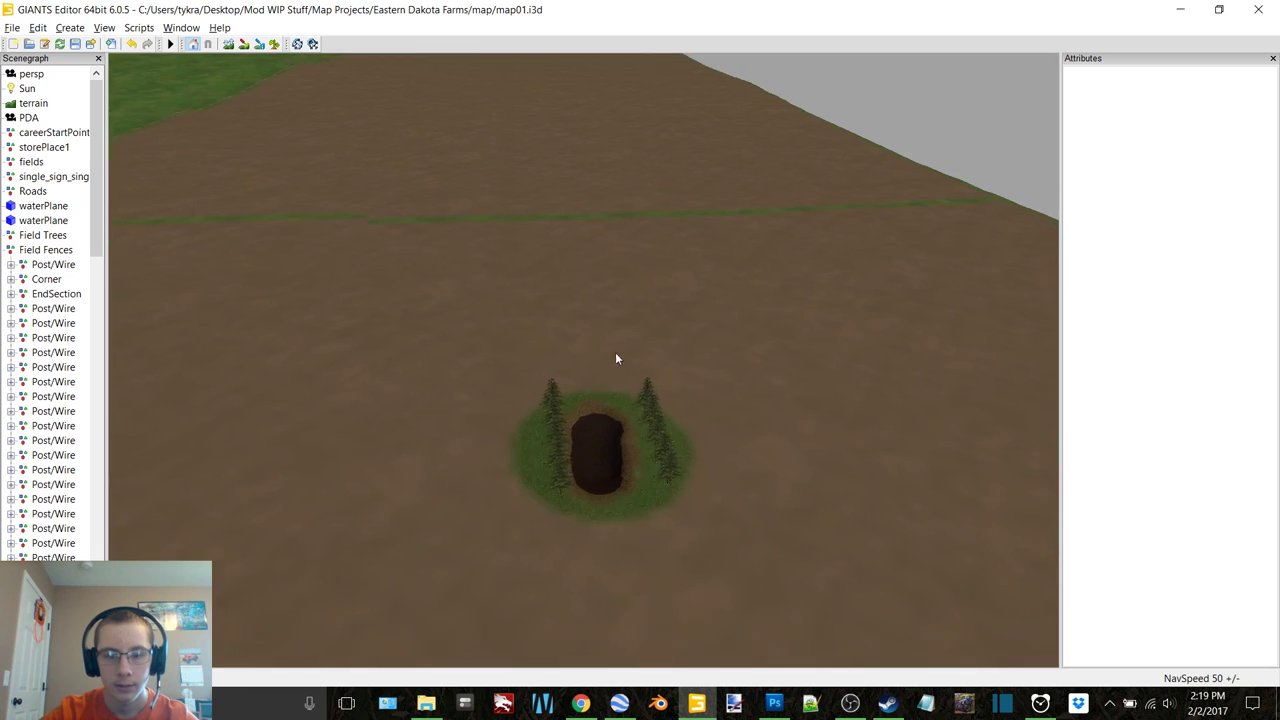
scroll(596, 320, up, 8)
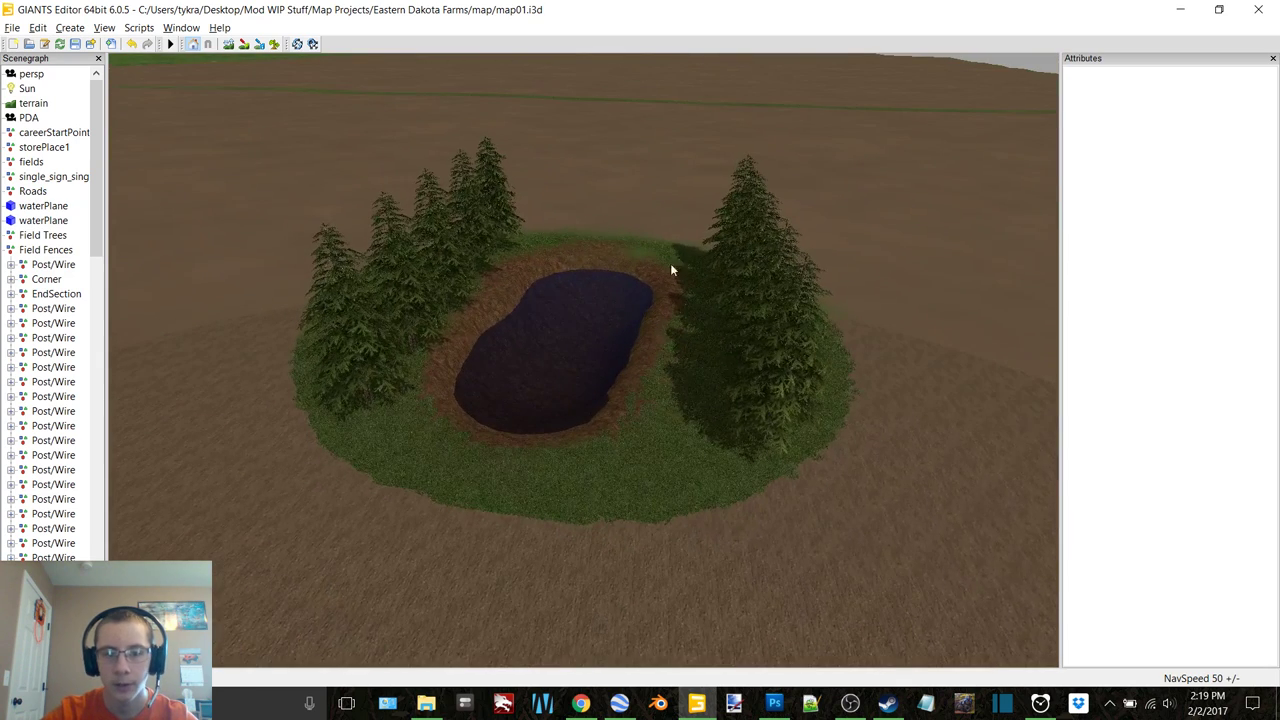
right_drag(618, 360, 651, 190)
scroll(651, 190, down, 5)
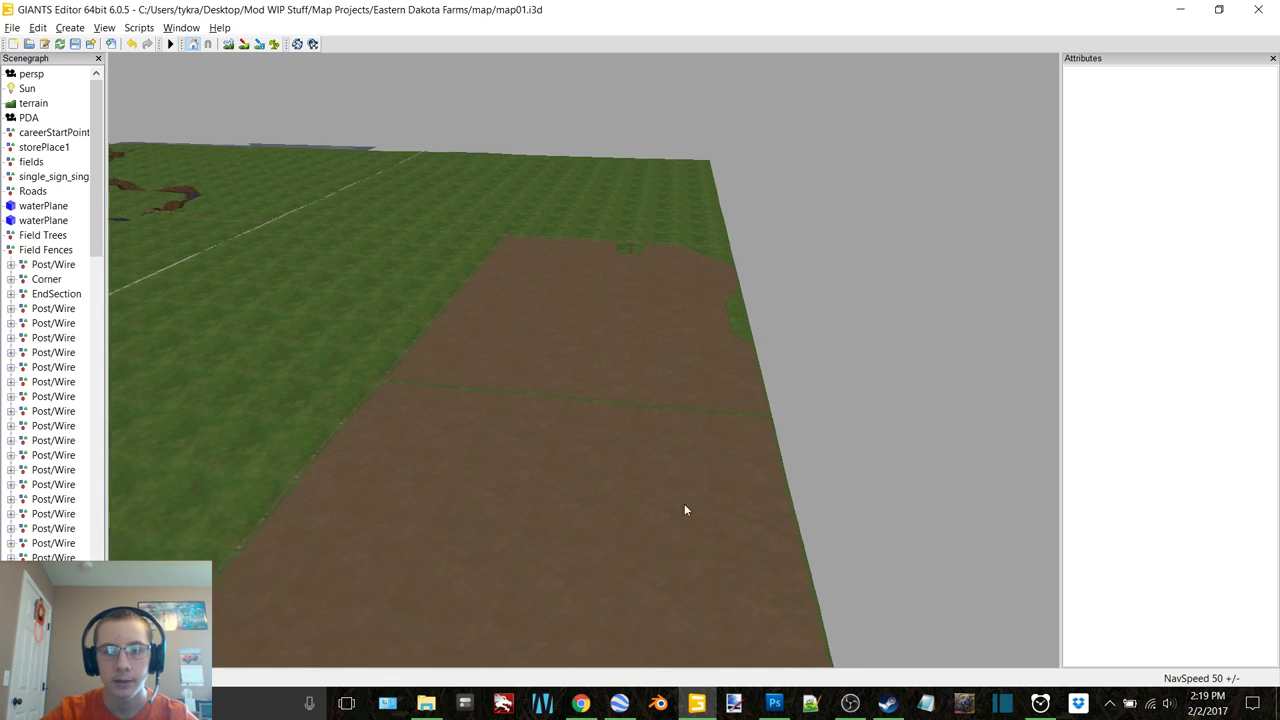
Close Google Earth and bring the barbed-wire fence beside the dirt track into view in GIANTS Editor
right_click(619, 704)
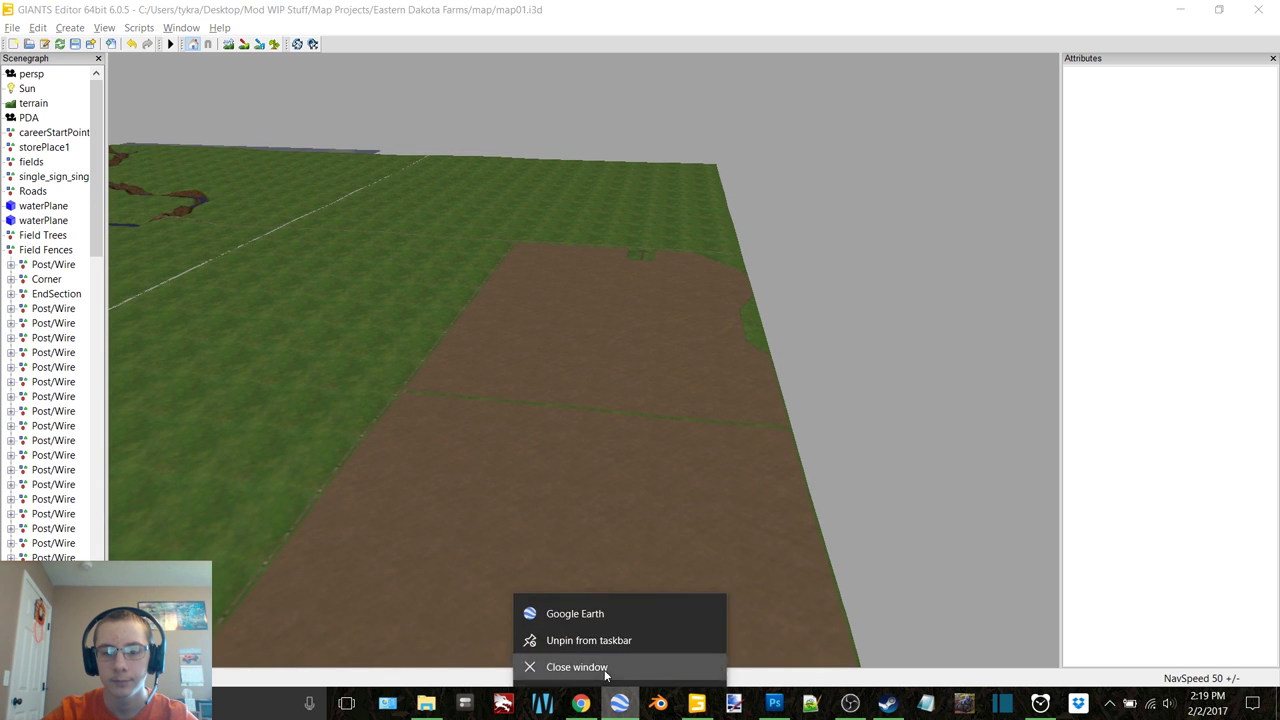
click(604, 669)
scroll(922, 227, up, 2)
right_drag(922, 227, 334, 431)
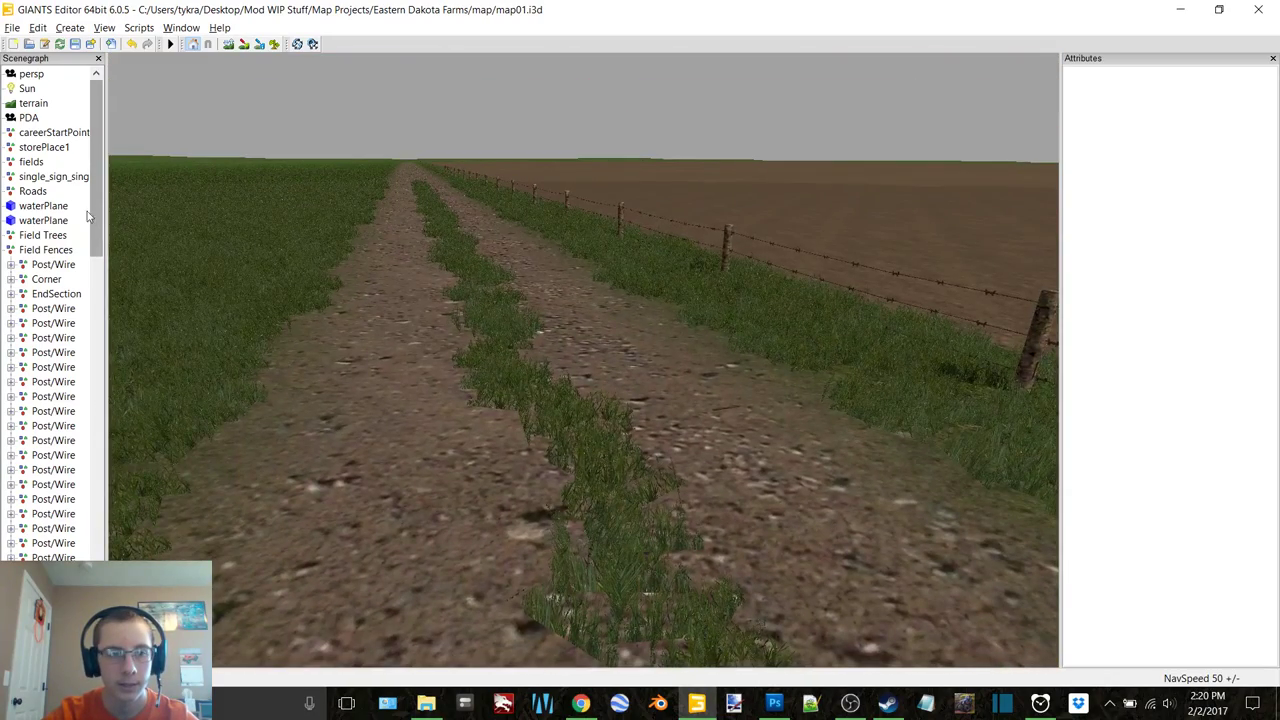
Duplicate the last Post/Wire section of the field fence and move the copy along the fence line to Translate Z -303.859
drag(93, 195, 98, 317)
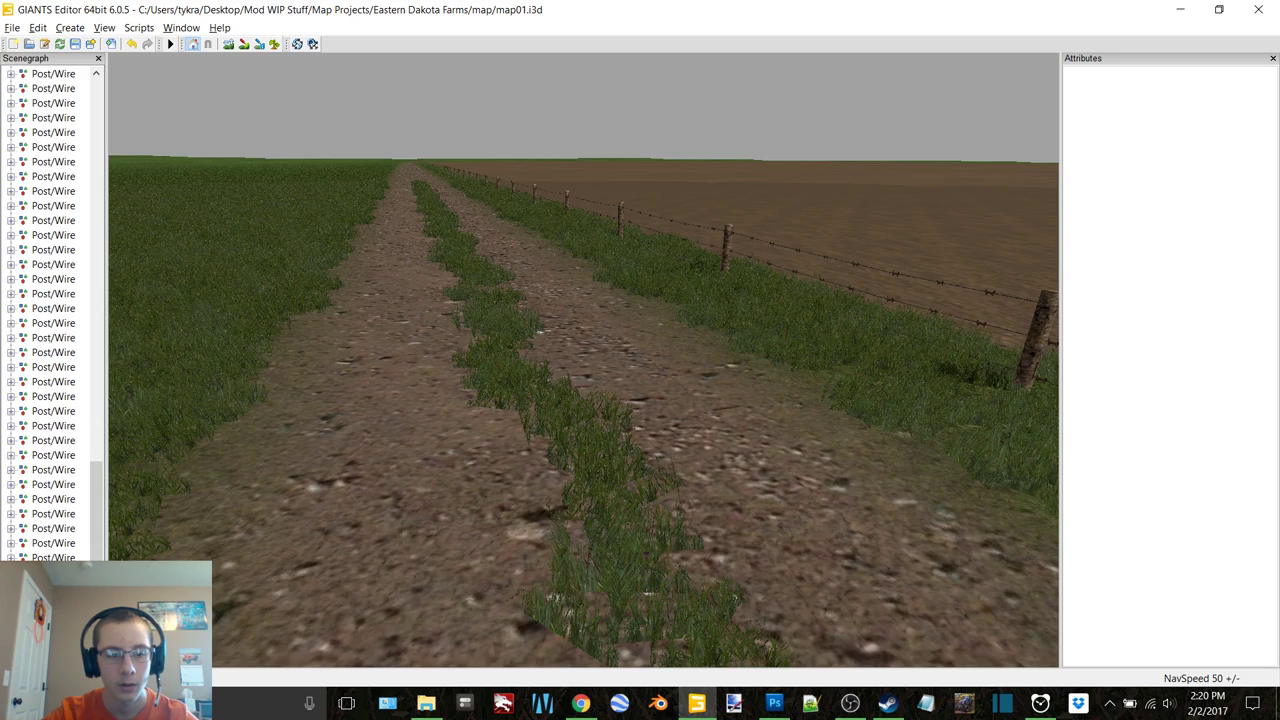
click(53, 317)
key(f)
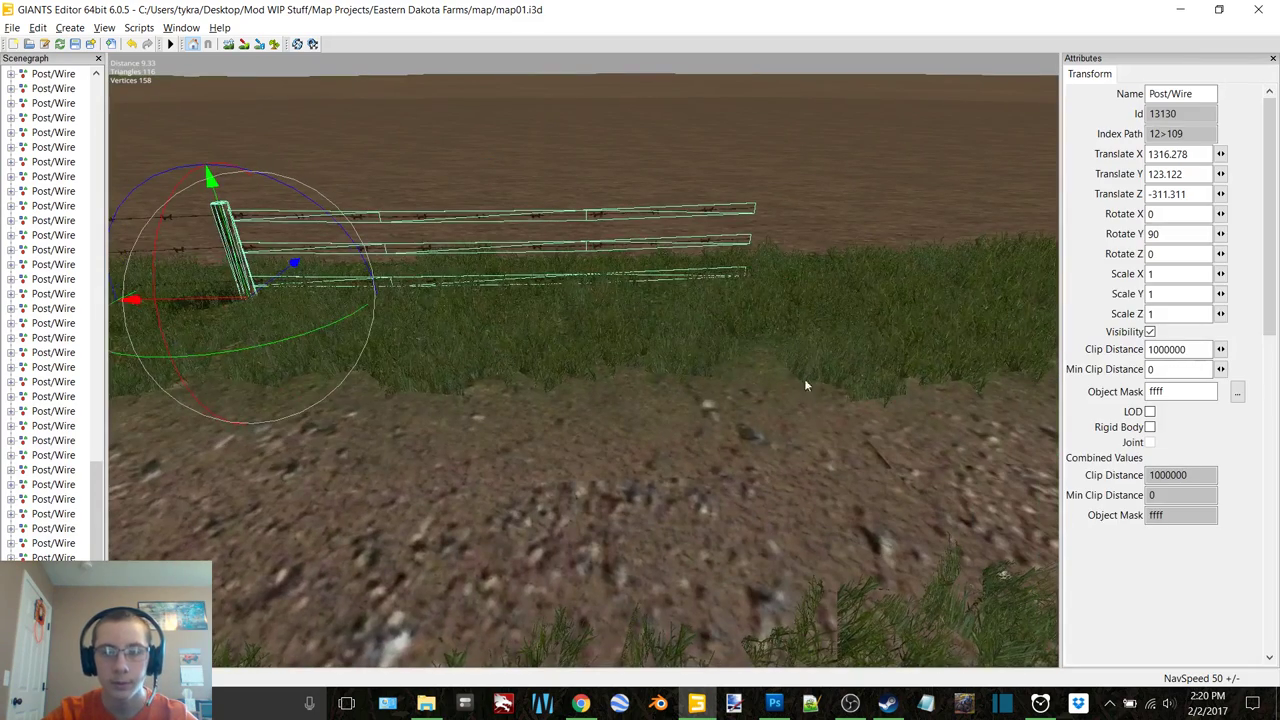
key(ctrl+d)
drag(238, 296, 652, 265)
key(f)
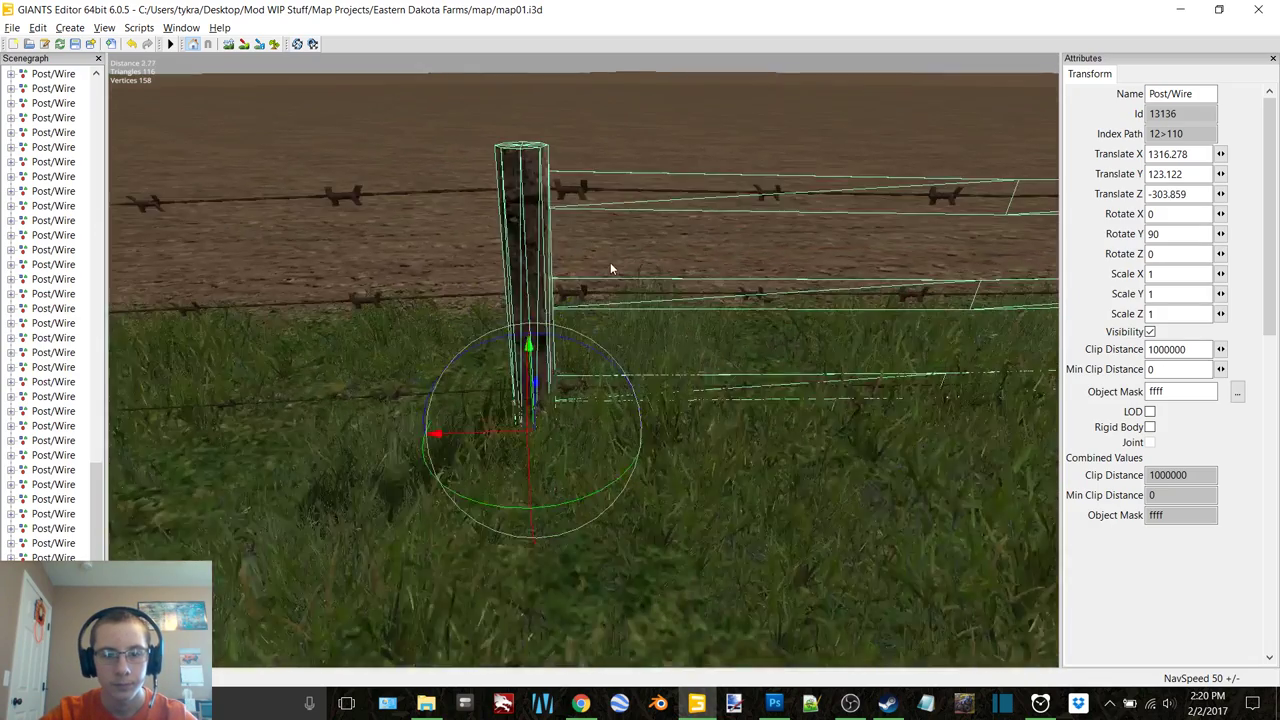
Inspect how the duplicated fence section joins its neighbour and where its wires end beside the field
scroll(612, 262, up, 10)
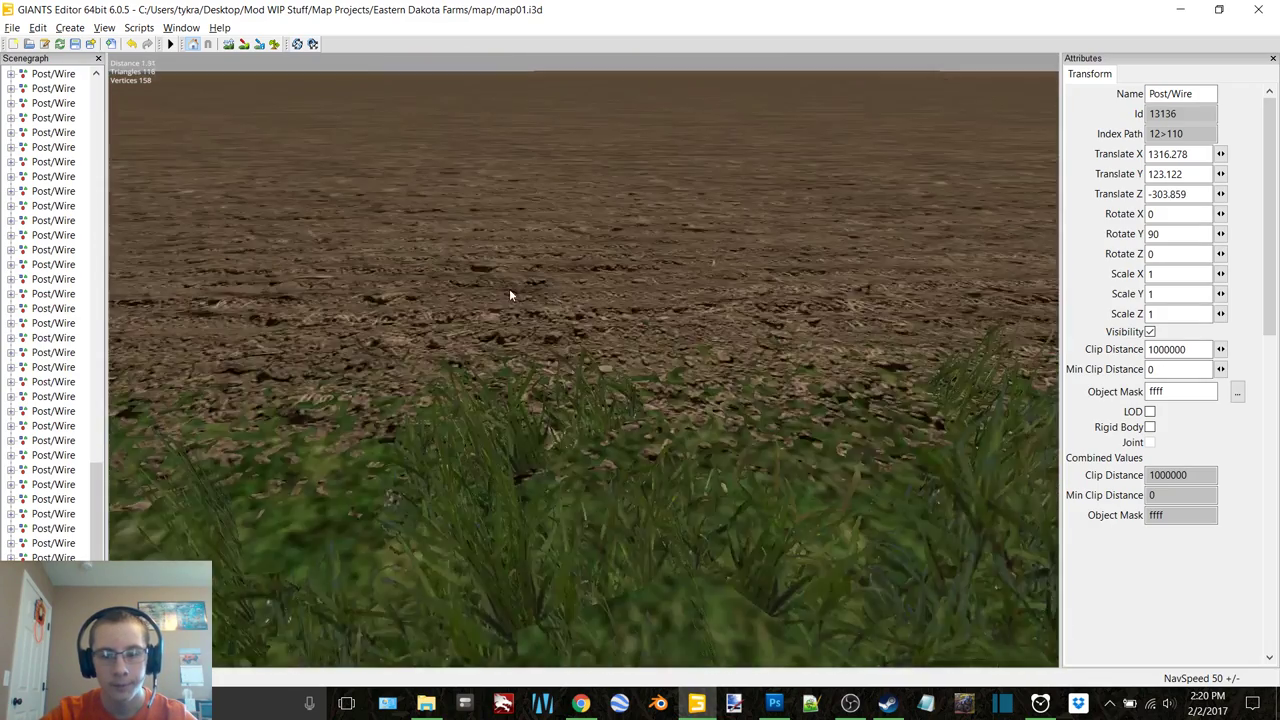
scroll(510, 295, down, 8)
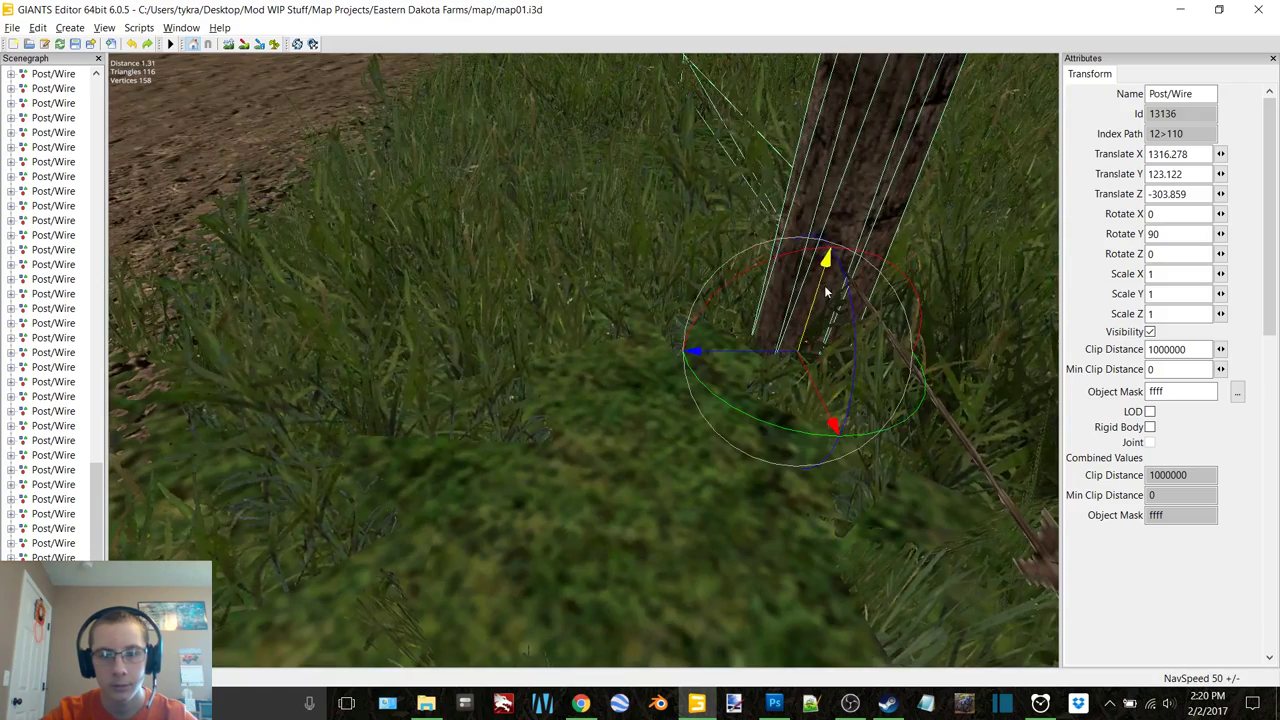
middle_drag(826, 292, 591, 266)
scroll(685, 246, up, 6)
scroll(586, 266, down, 6)
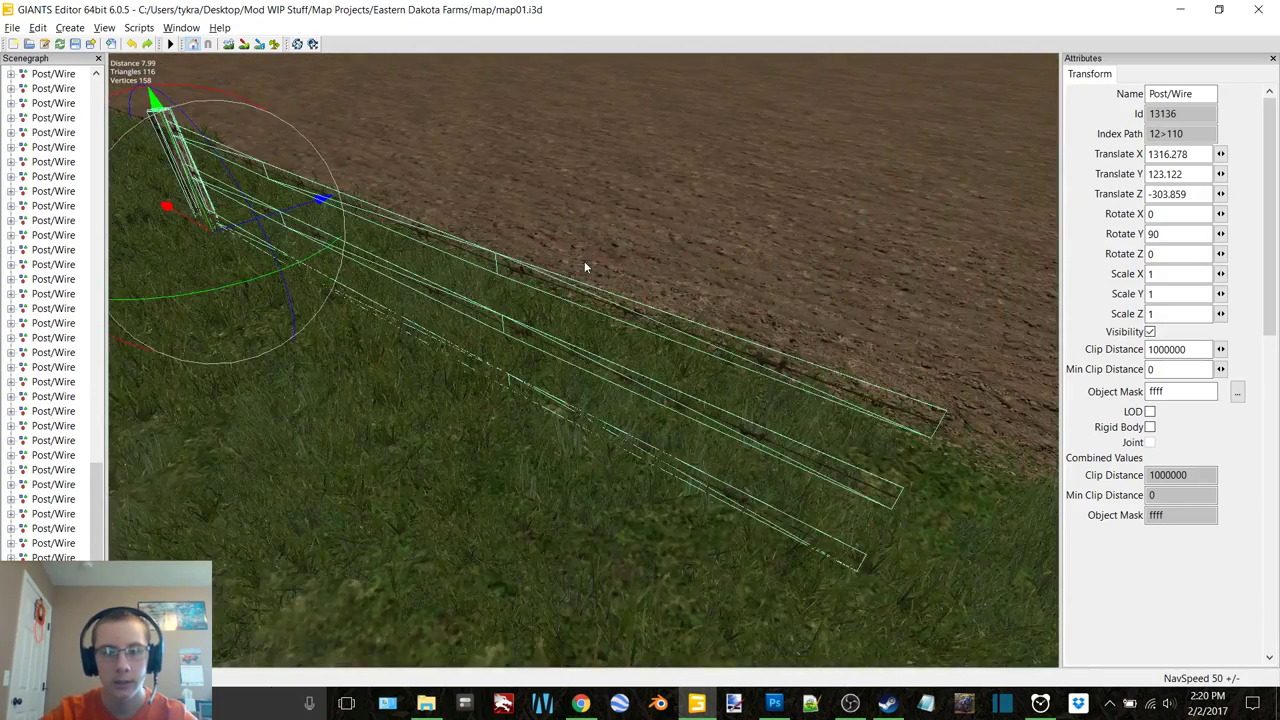
scroll(586, 266, down, 1)
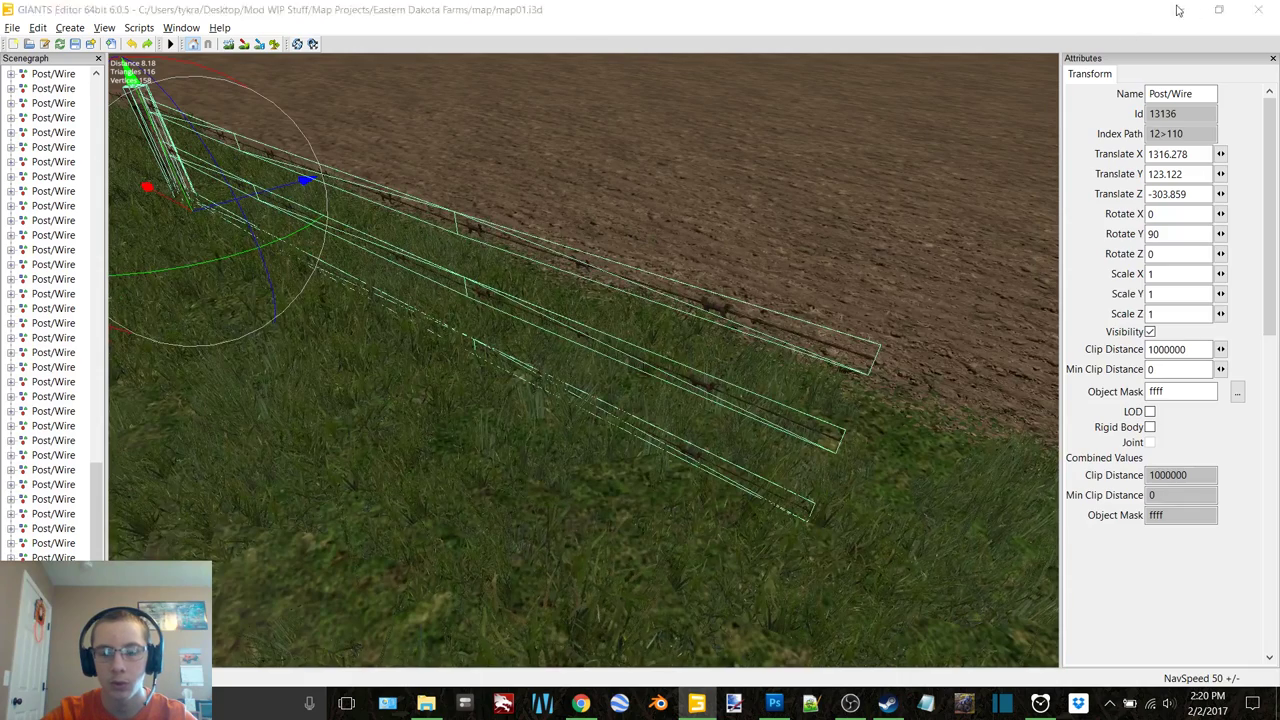
Open single_sign_single_pole.i3d from the Eastern Dakota Farms project's sign folder in GIANTS Editor 6.0.5, maximized and without the welcome window
click(1180, 10)
click(333, 140)
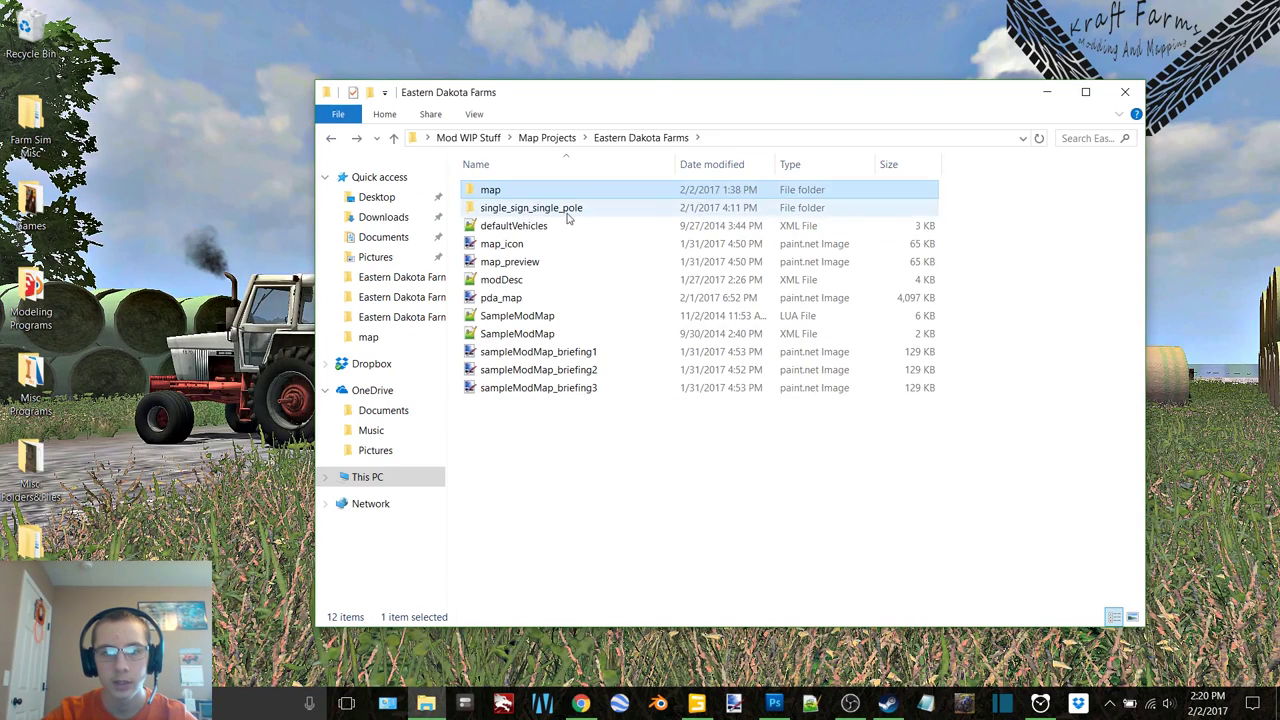
double_click(565, 209)
click(695, 224)
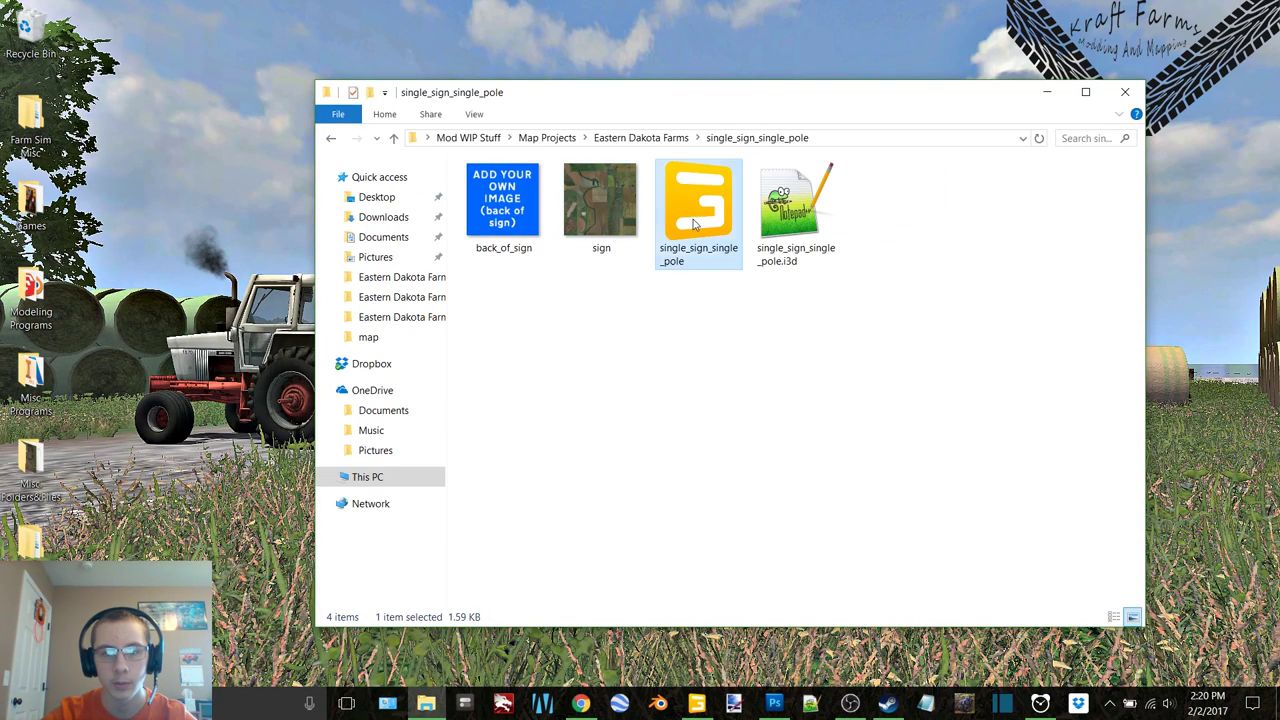
double_click(645, 320)
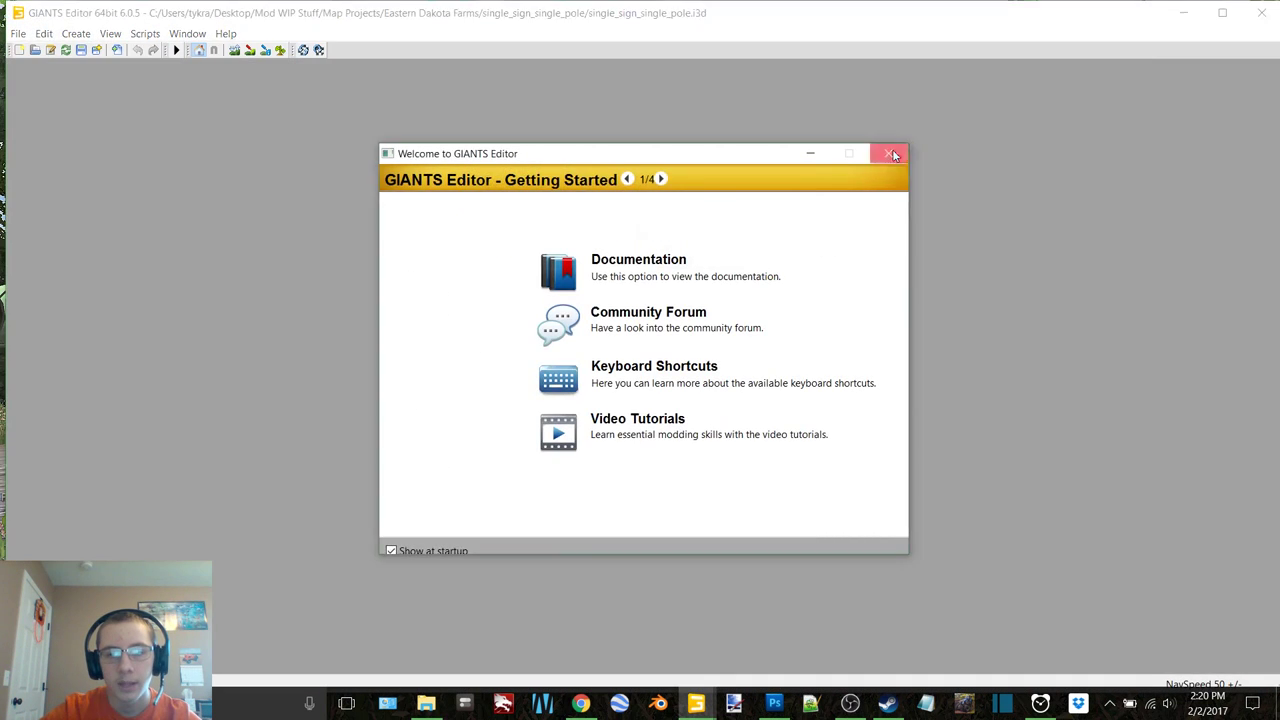
click(903, 148)
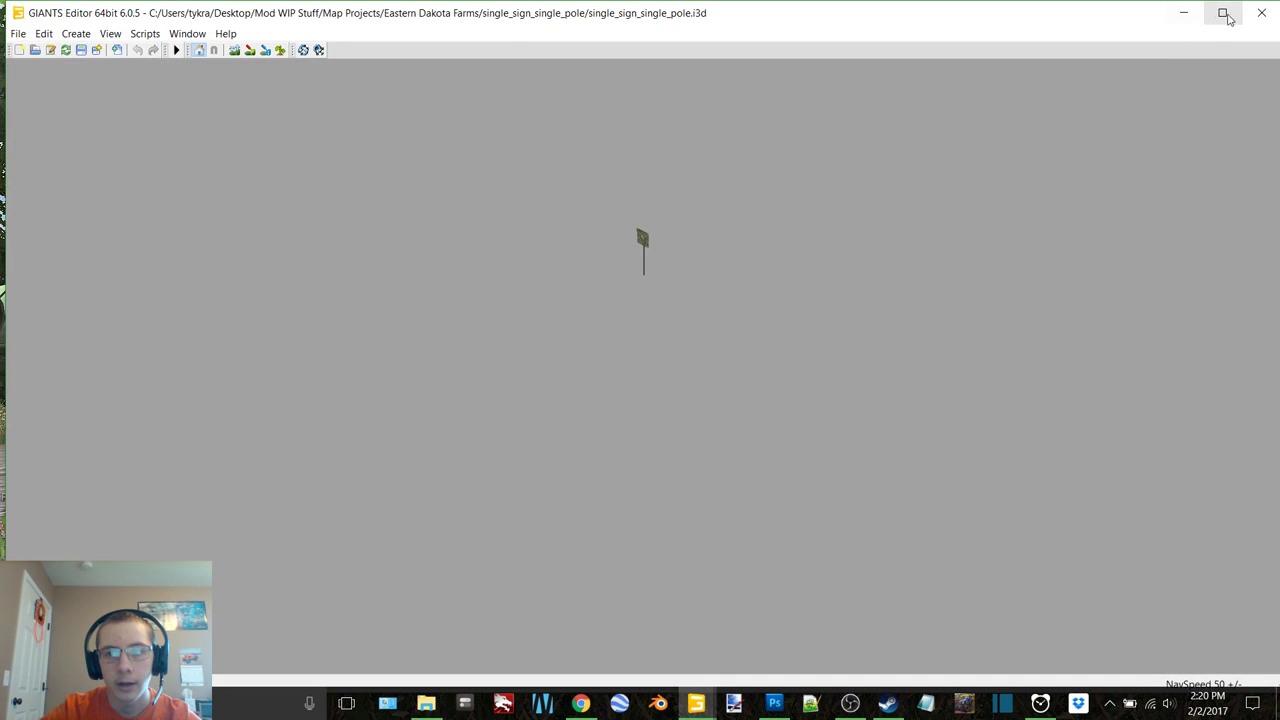
click(1228, 17)
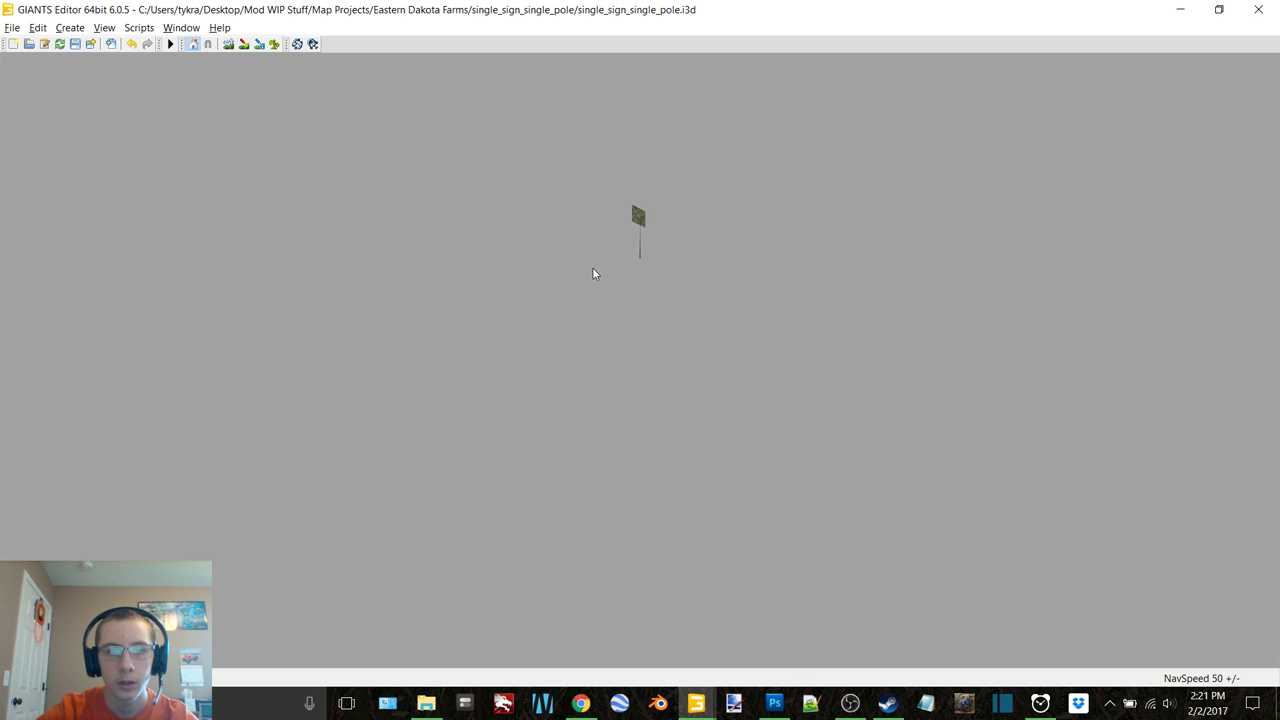
Examine the aerial image on the sign up close and close this editor window
scroll(590, 300, up, 6)
right_drag(646, 264, 742, 256)
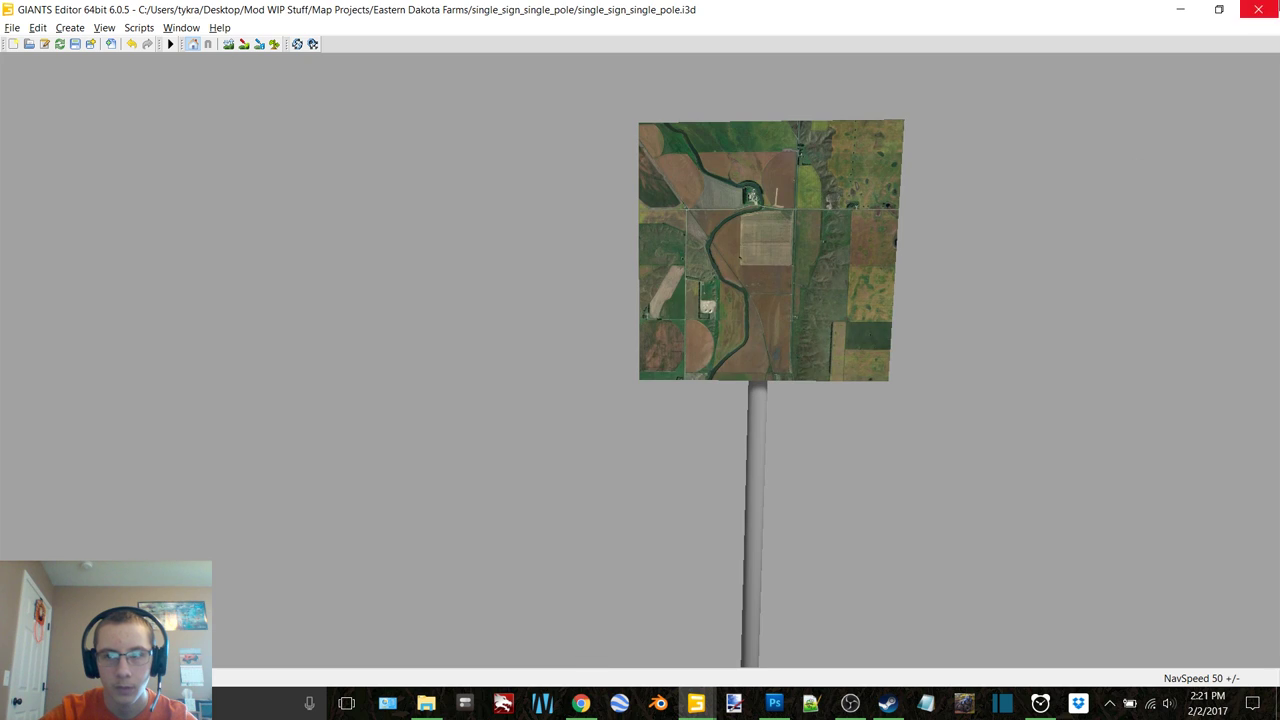
click(1258, 9)
click(768, 359)
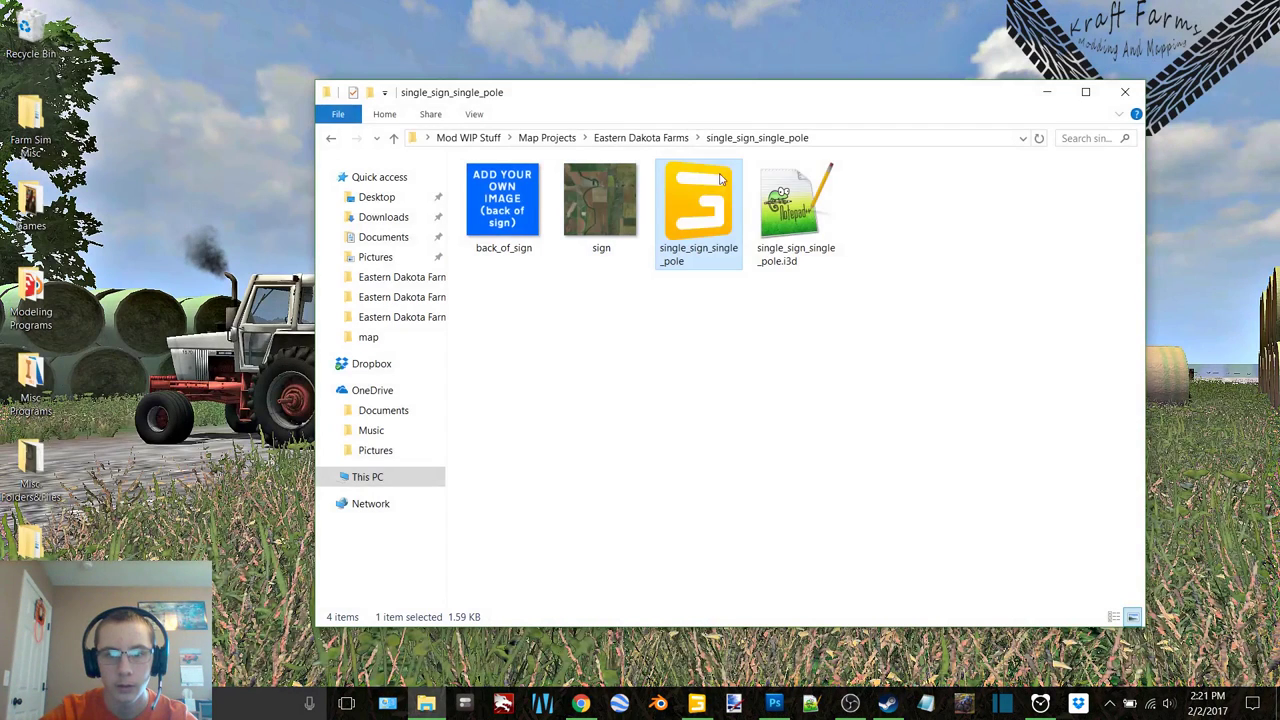
Open single_sign_single_pole.i3d in Notepad++ and change both texture entries to sign.dds and back_of_sign.dds, then minimize it
right_click(720, 178)
click(834, 247)
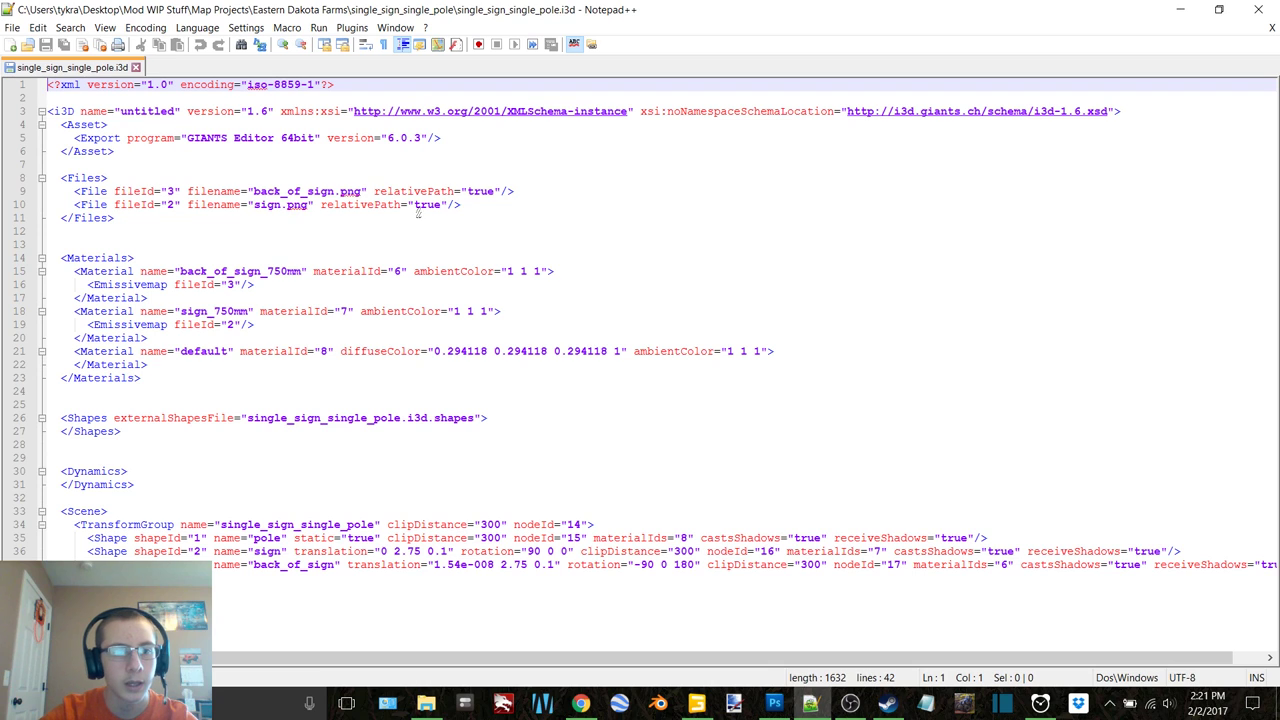
double_click(298, 205)
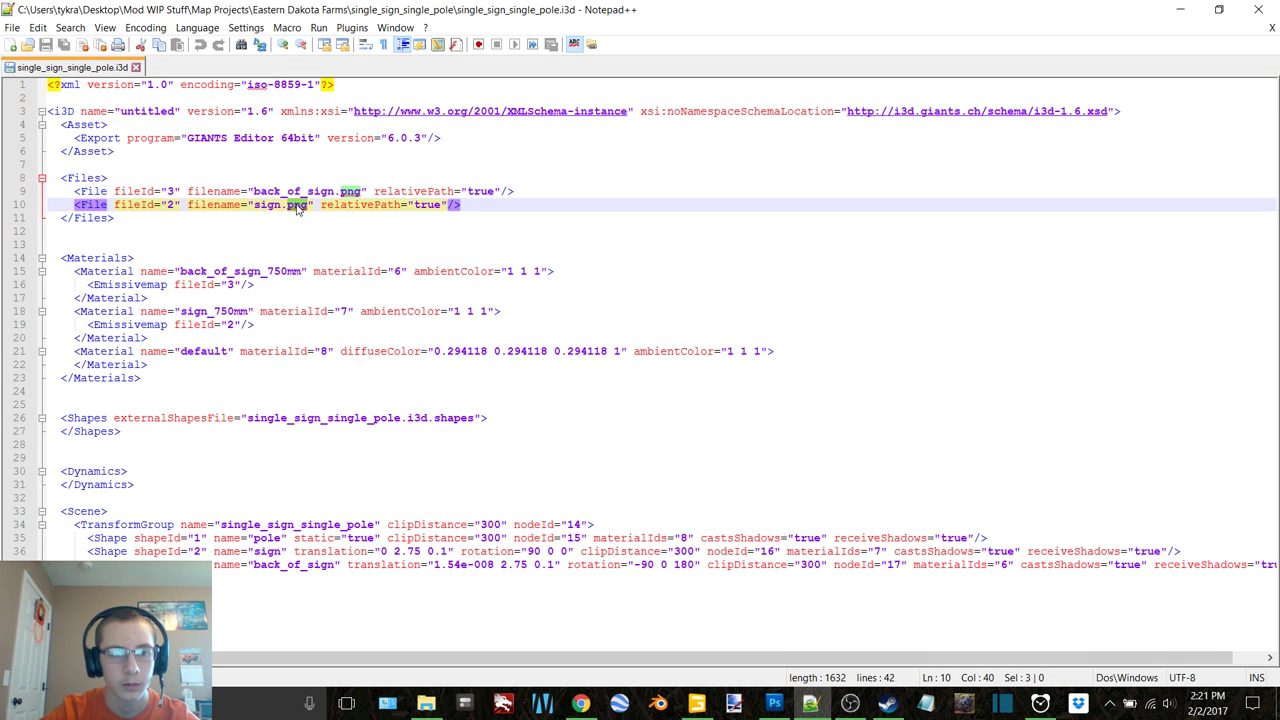
click(347, 190)
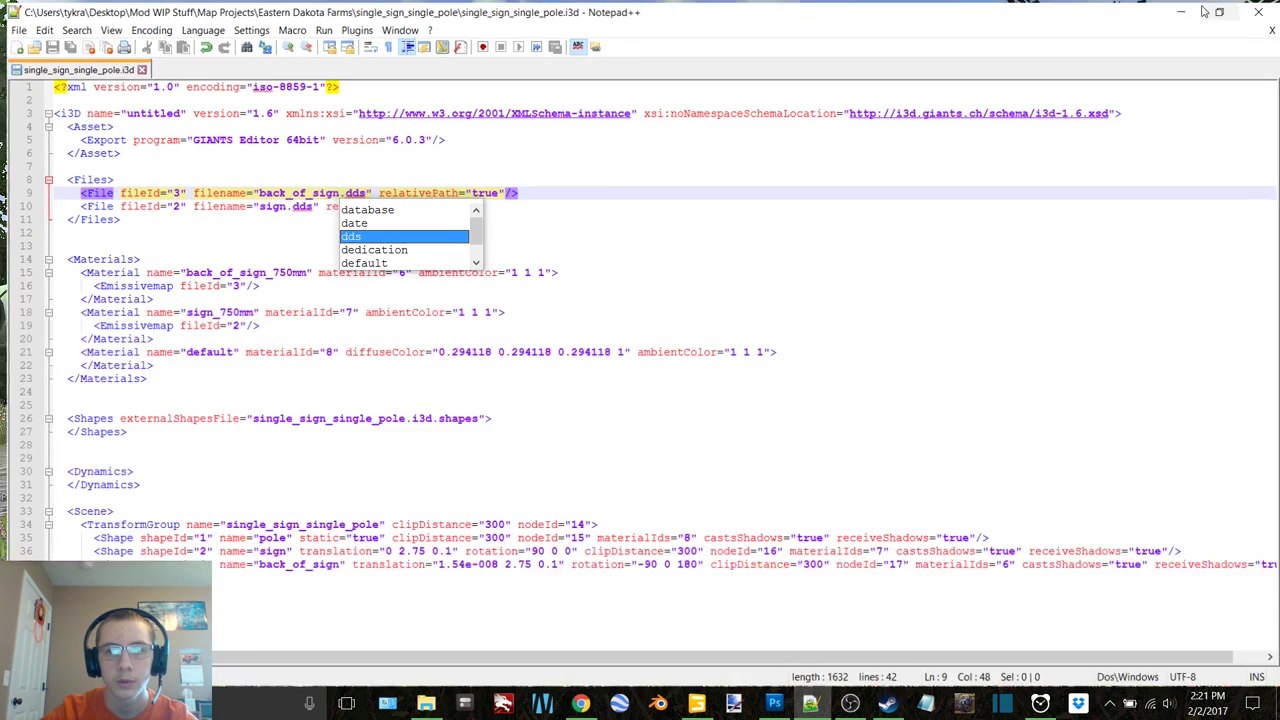
click(1181, 9)
Check the sign folder's file types in the details listing and reopen single_sign_single_pole.i3d in GIANTS Editor 6.0.5
click(1114, 618)
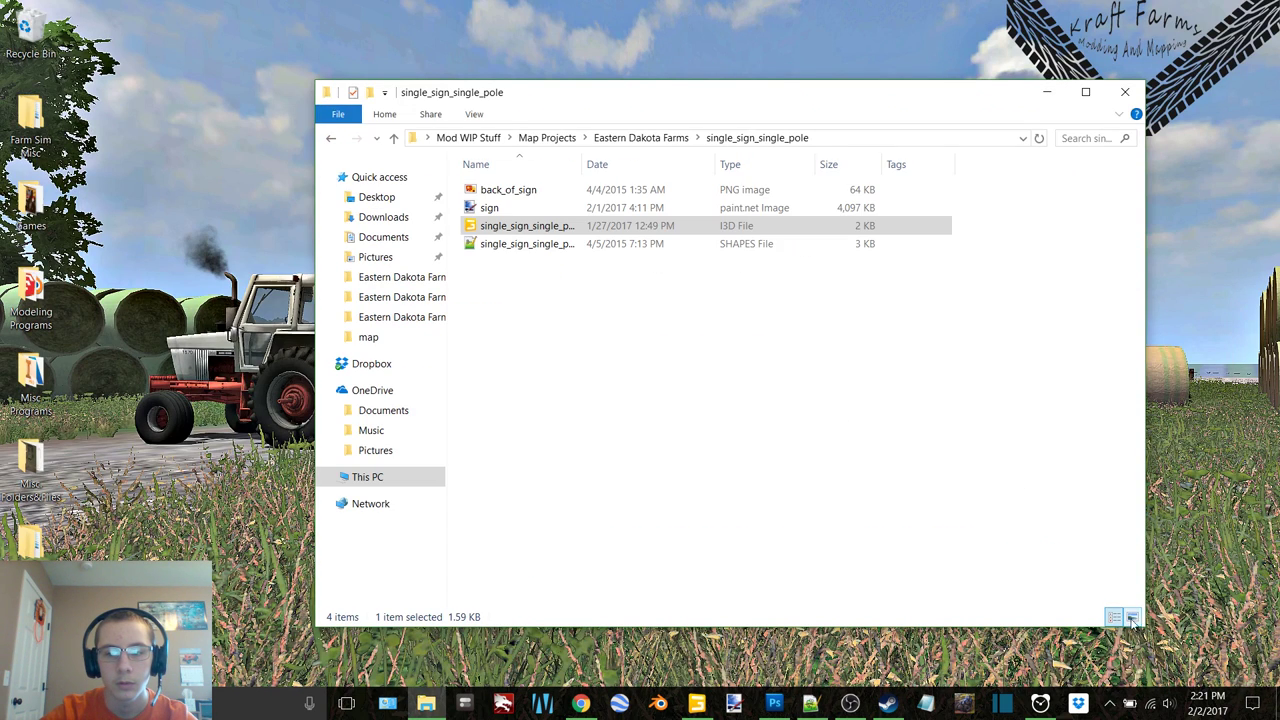
click(1132, 617)
click(701, 327)
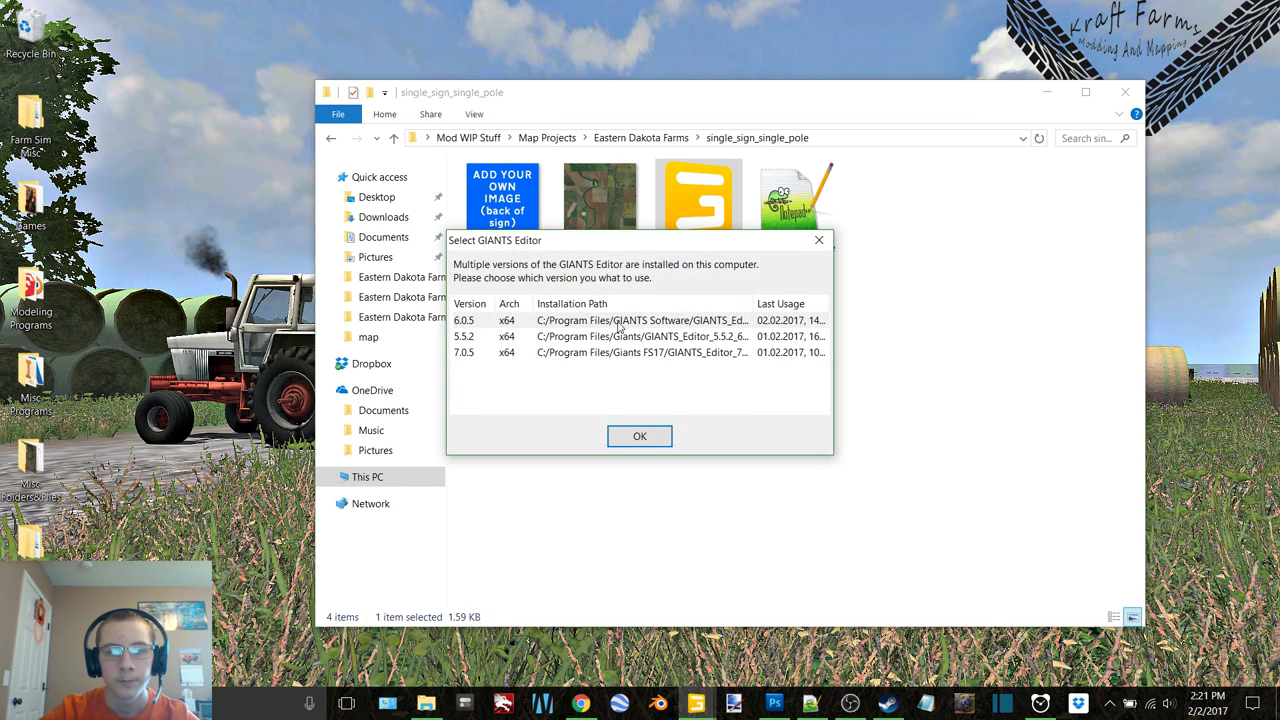
double_click(617, 321)
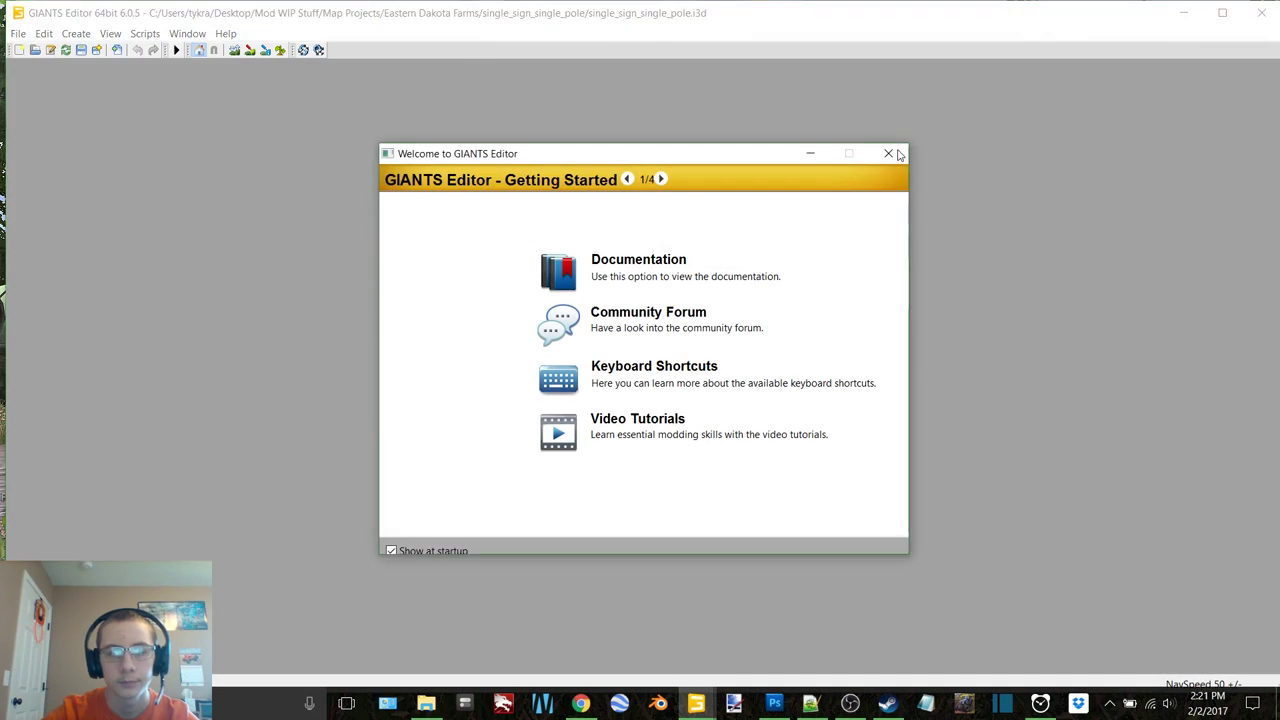
click(891, 150)
Check the sign's image up close after the texture path edit and close the sign's editor window
right_drag(770, 204, 830, 170)
scroll(720, 200, up, 5)
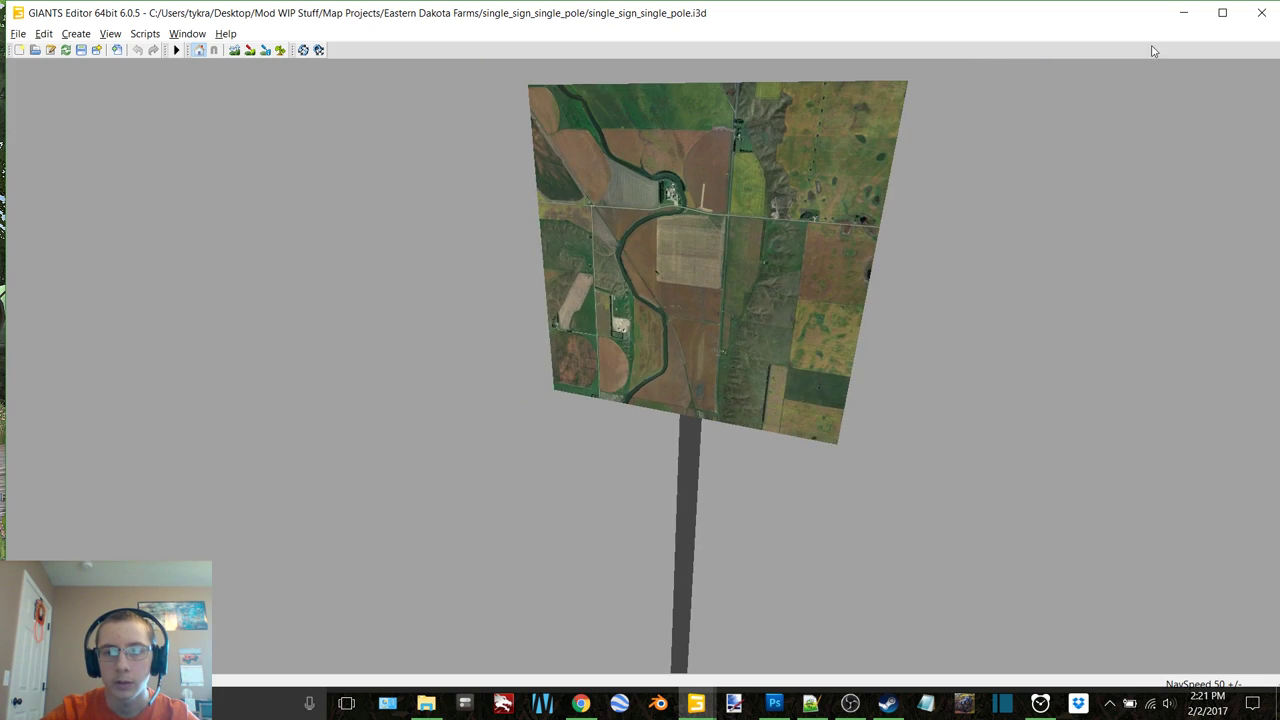
click(1262, 12)
click(768, 364)
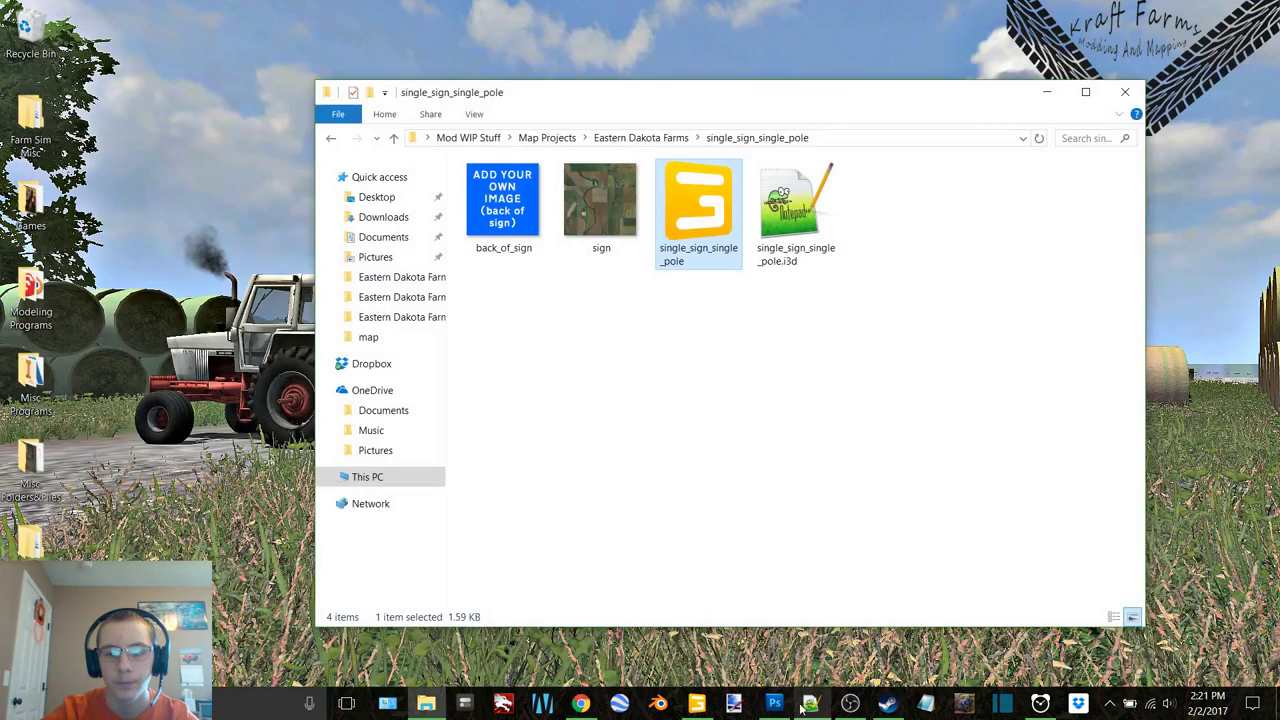
Close single_sign_single_pole.i3d and Notepad++, and switch back to map01.i3d in GIANTS Editor
click(810, 703)
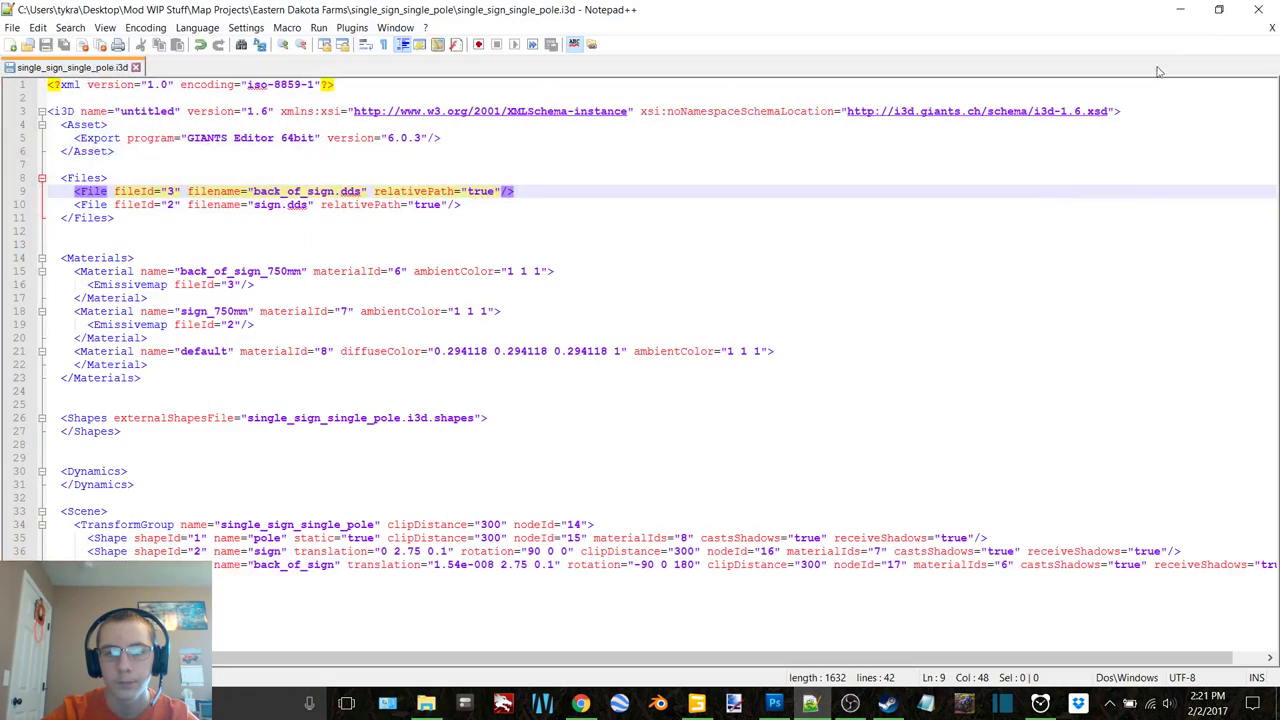
click(1272, 28)
click(1259, 9)
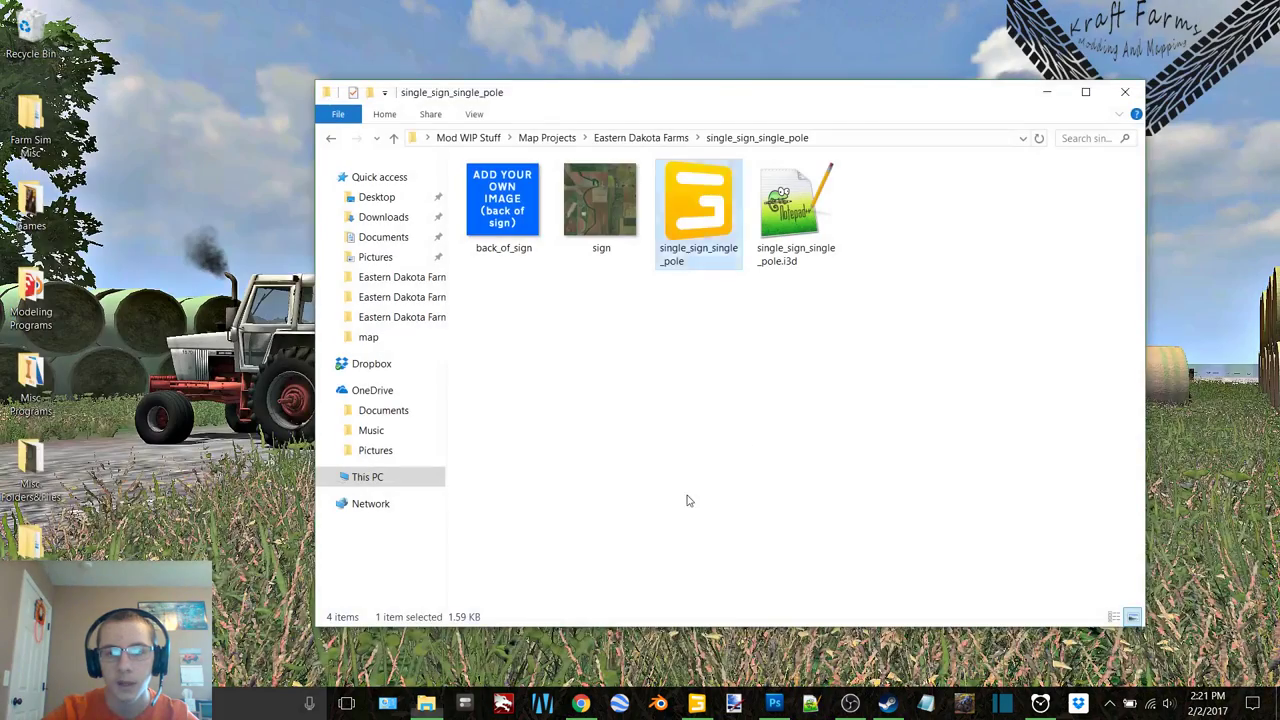
click(698, 704)
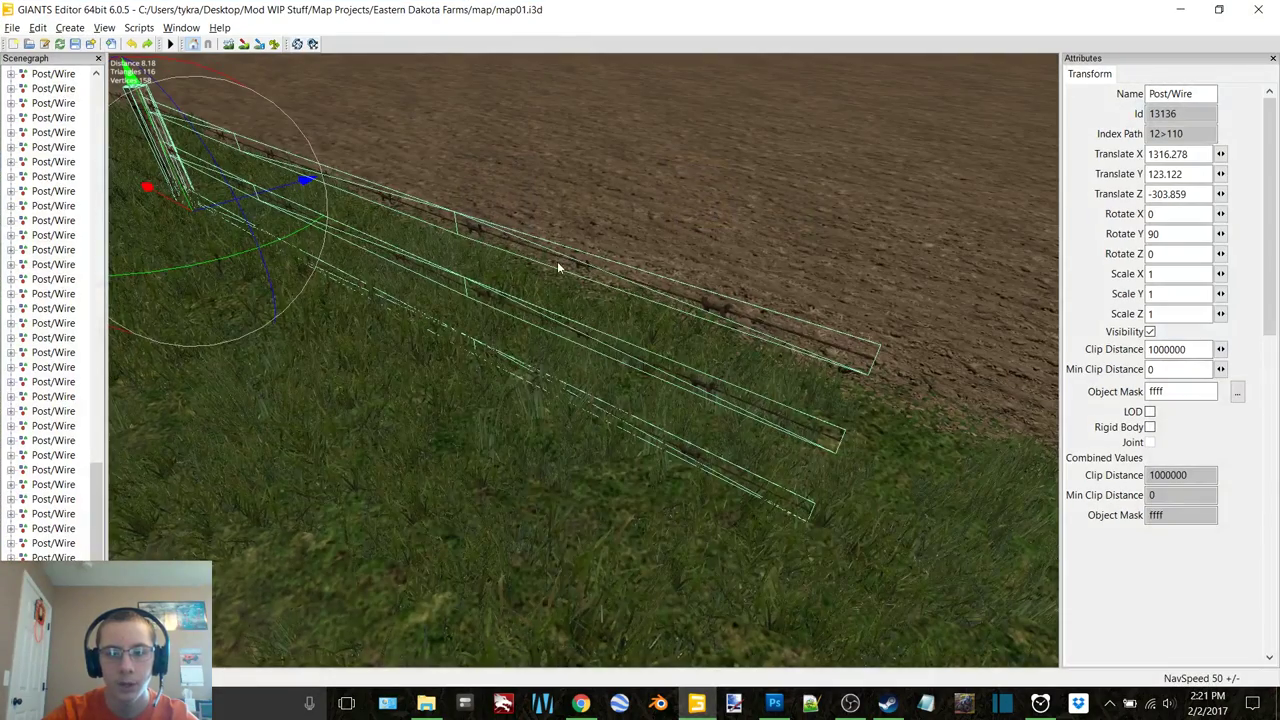
Extend the field-edge fence with two more duplicated Post/Wire sections, at about Z -296.436 and Z -288.979
right_drag(557, 266, 654, 383)
drag(852, 495, 744, 443)
right_drag(744, 443, 612, 376)
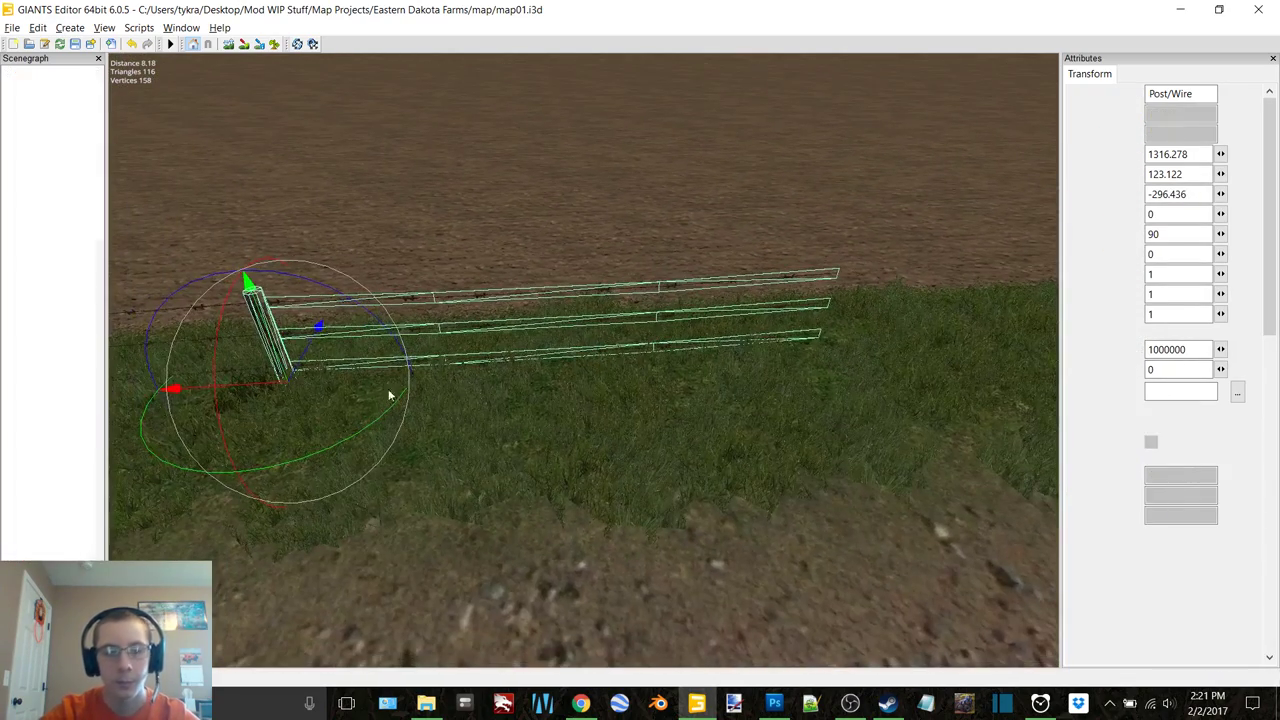
right_drag(802, 345, 556, 447)
drag(556, 447, 539, 447)
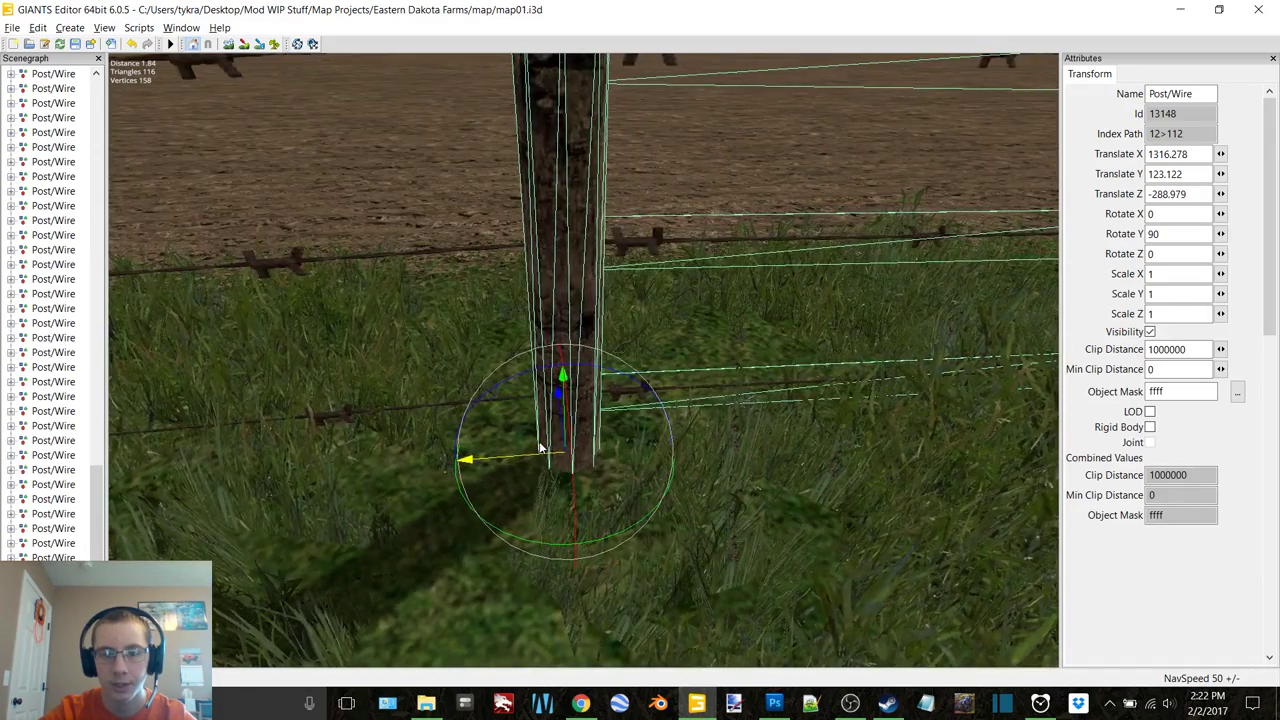
Duplicate the last Post/Wire section and move the copy along the fence line to about Z -281.484, meeting the wire ends
scroll(605, 366, down, 5)
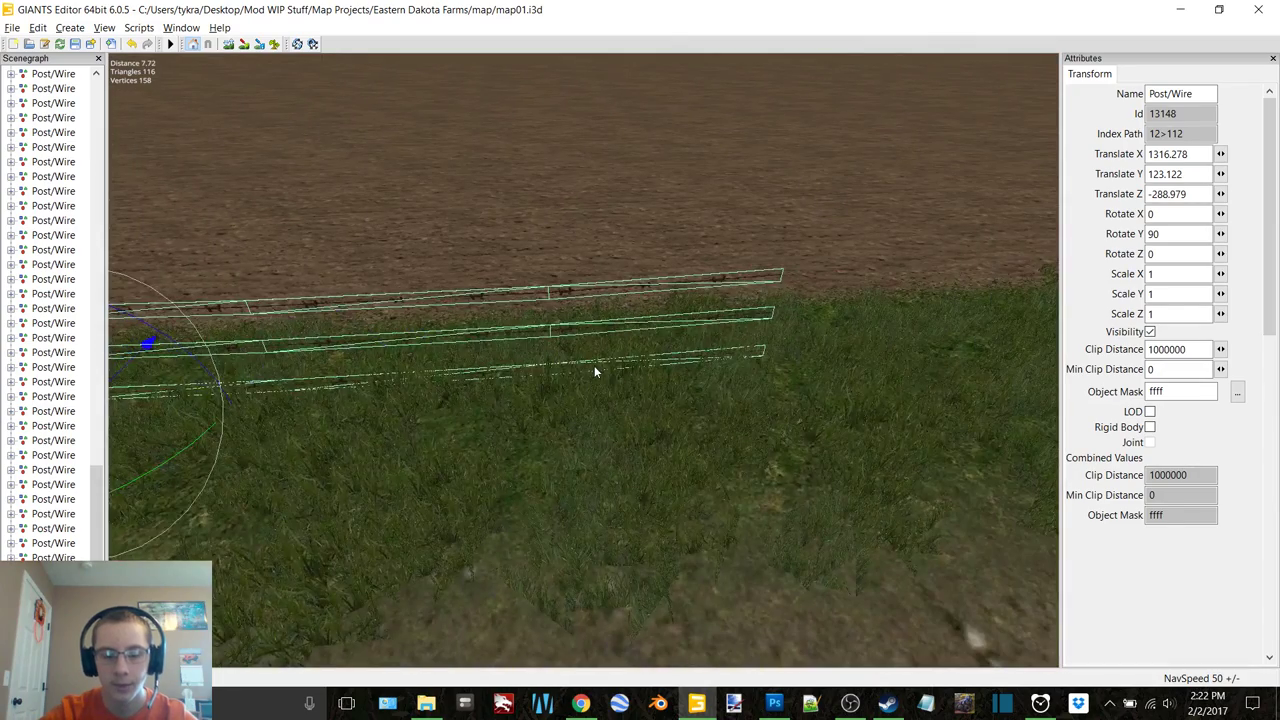
key(ctrl+d)
right_drag(474, 385, 309, 387)
drag(136, 353, 745, 362)
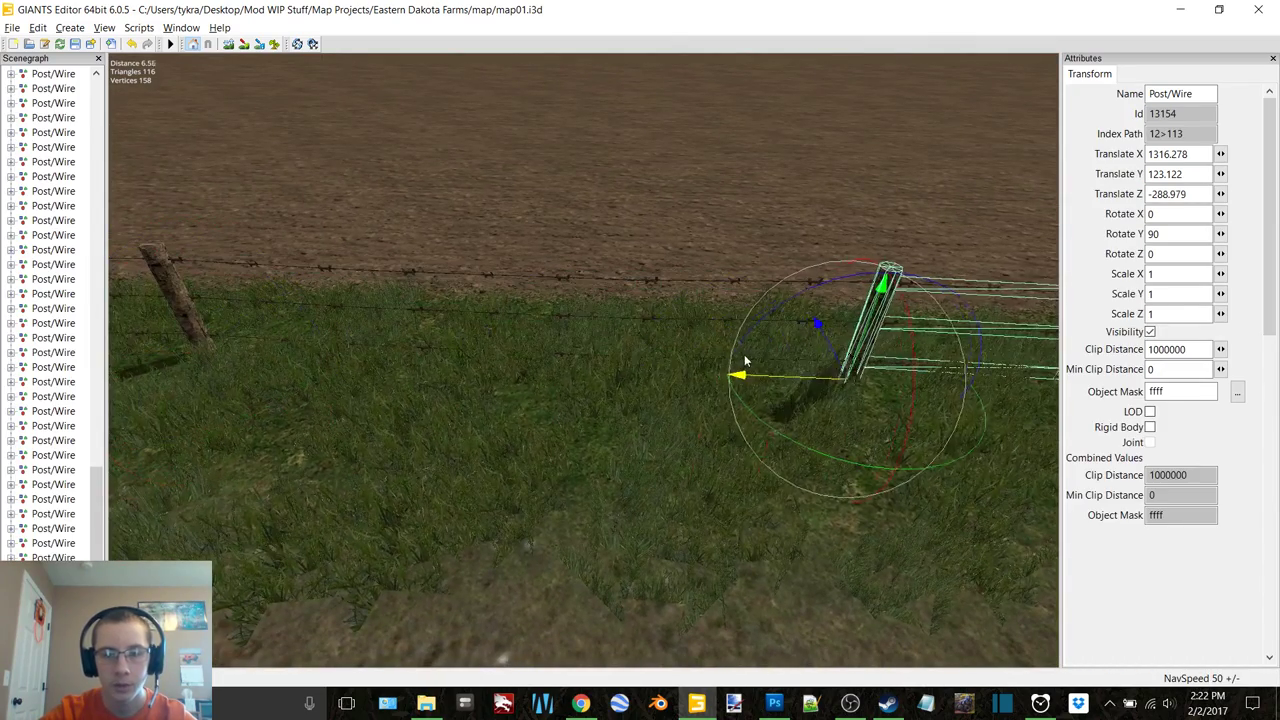
scroll(616, 338, up, 4)
right_drag(628, 335, 710, 321)
drag(608, 421, 627, 406)
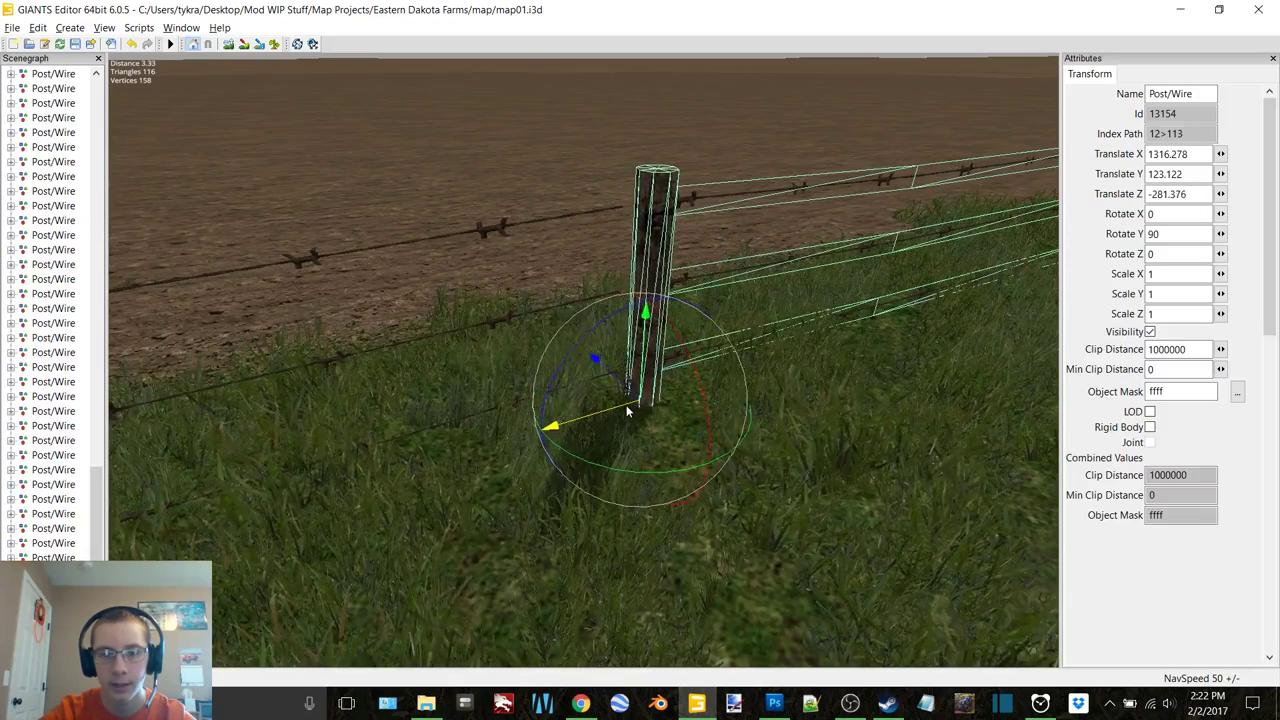
Duplicate the newest Post/Wire section and slide the copy to about Z -274, so its post meets the loose wires
key(ctrl+d)
scroll(611, 407, down, 3)
right_drag(611, 407, 462, 310)
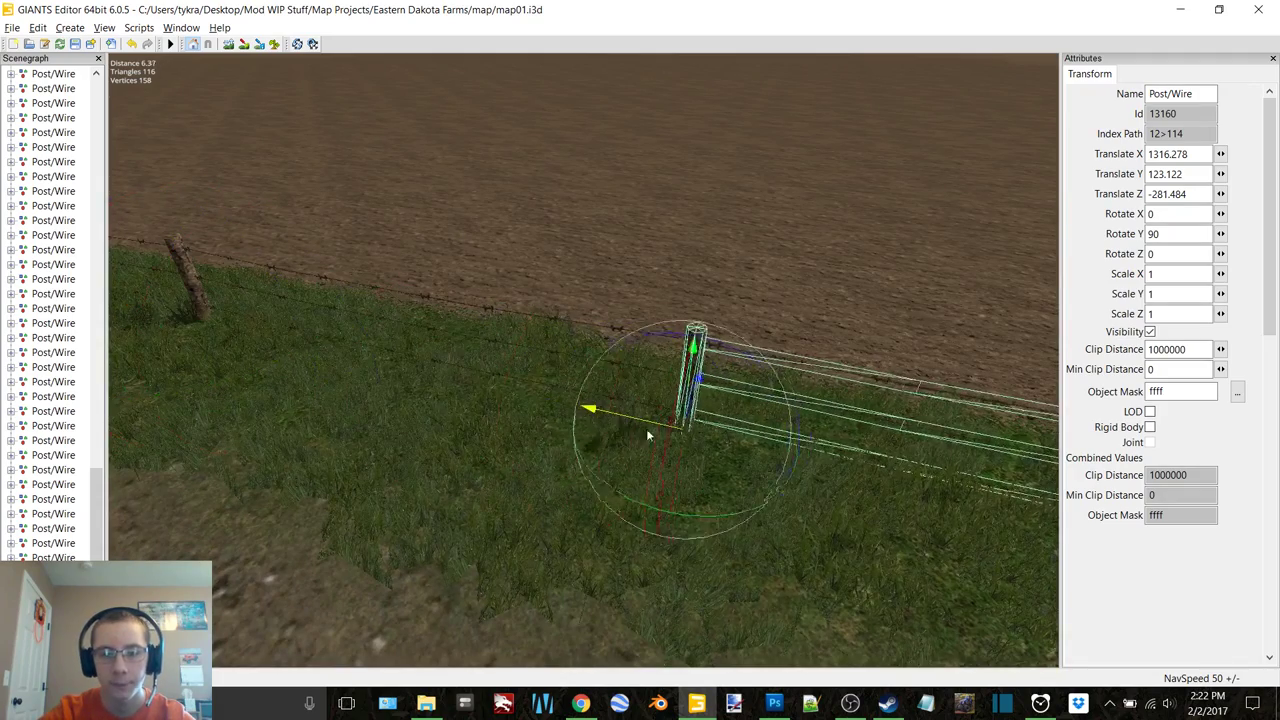
scroll(600, 405, up, 5)
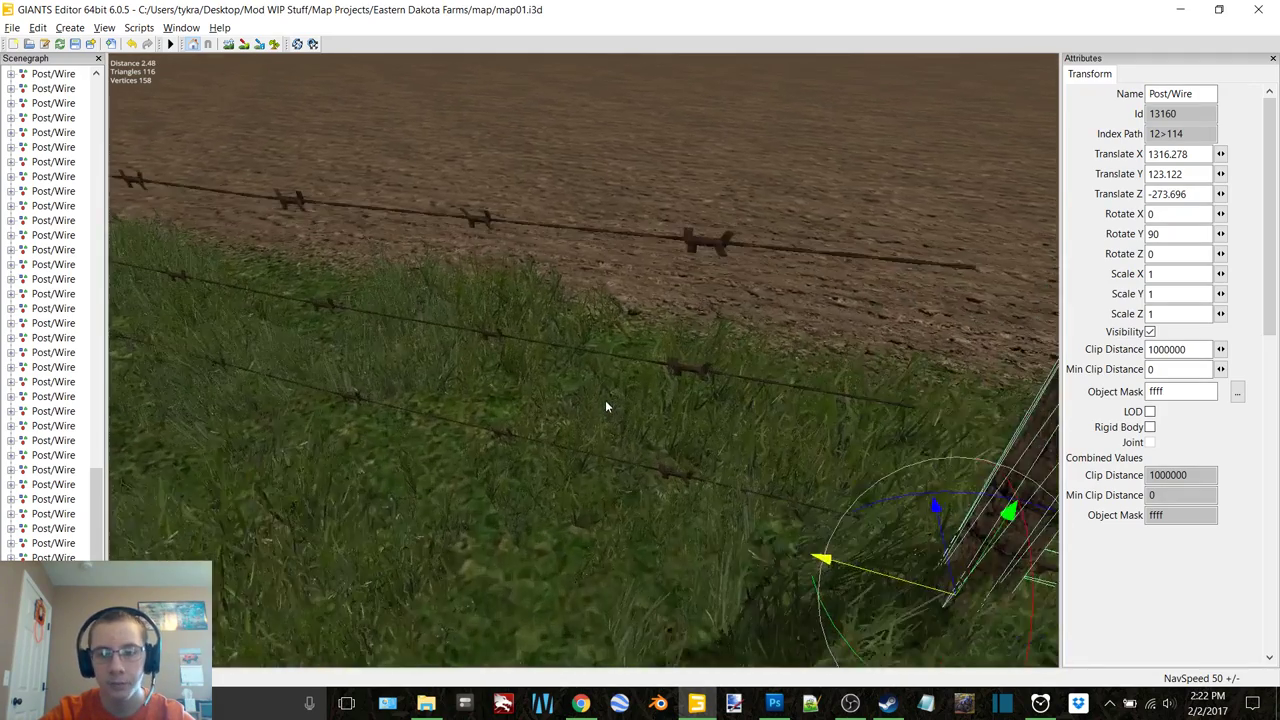
right_drag(605, 406, 623, 463)
scroll(600, 388, down, 5)
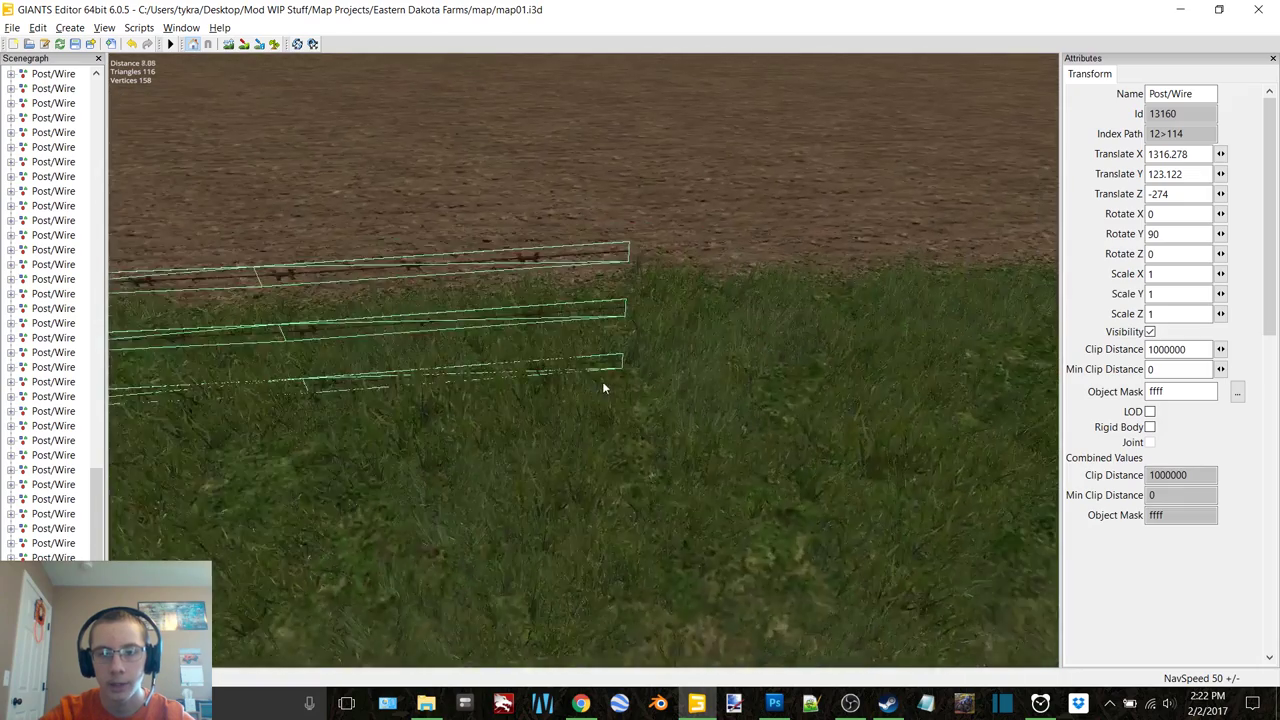
Add another duplicated Post/Wire section at the fence's open end and position it at about Z -266.513
right_drag(603, 388, 540, 374)
click(228, 349)
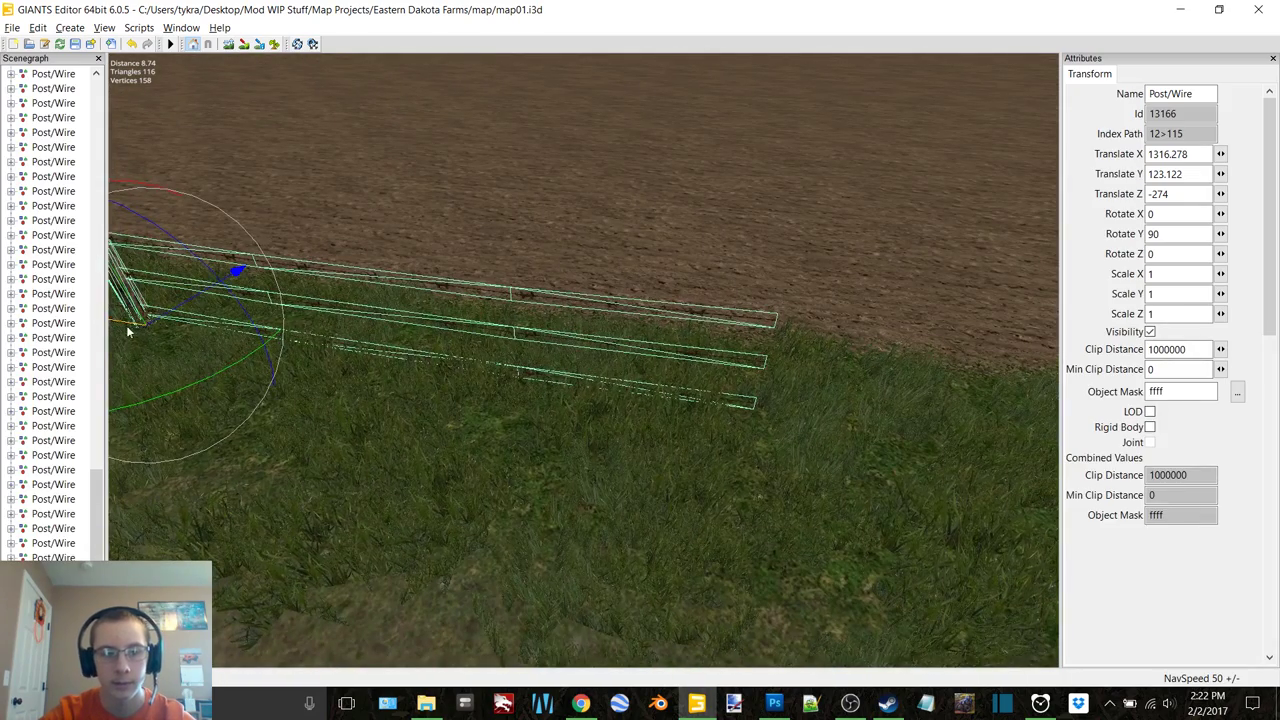
scroll(732, 432, up, 5)
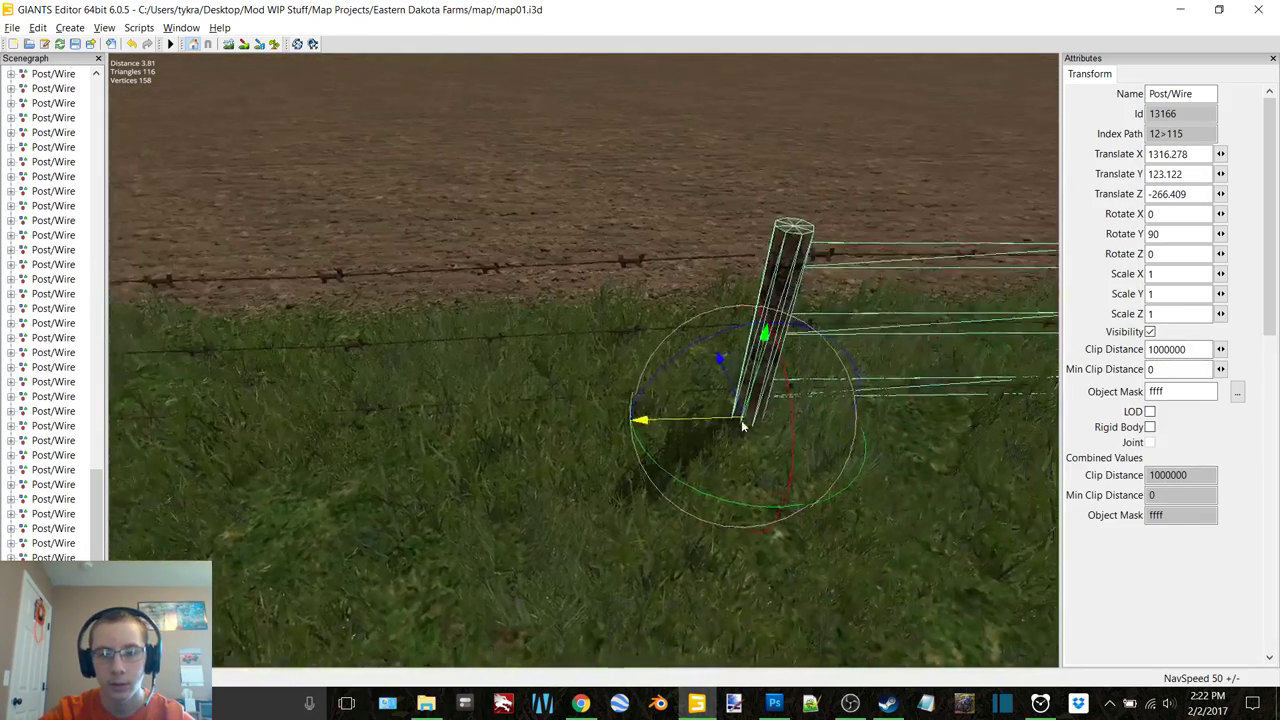
drag(688, 529, 640, 520)
scroll(656, 440, down, 5)
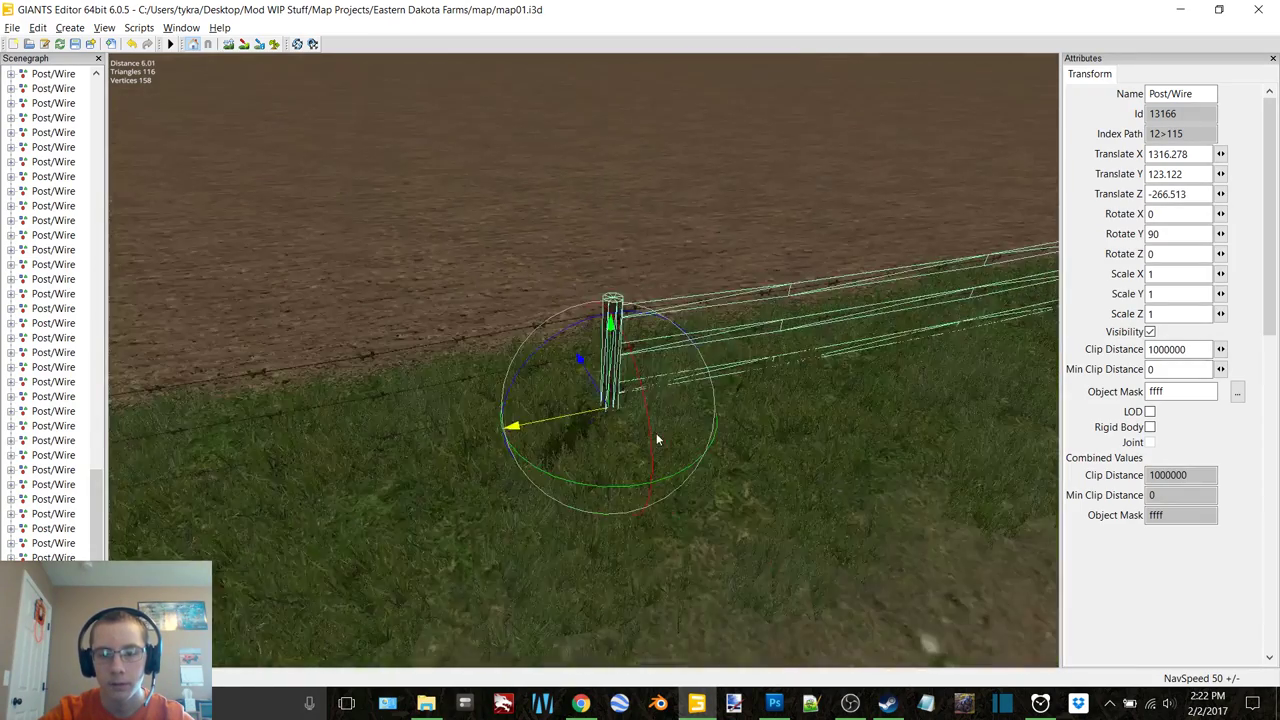
Duplicate the last Post/Wire section and fit the copy's post against the loose wire ends of the preceding section
right_drag(656, 433, 278, 453)
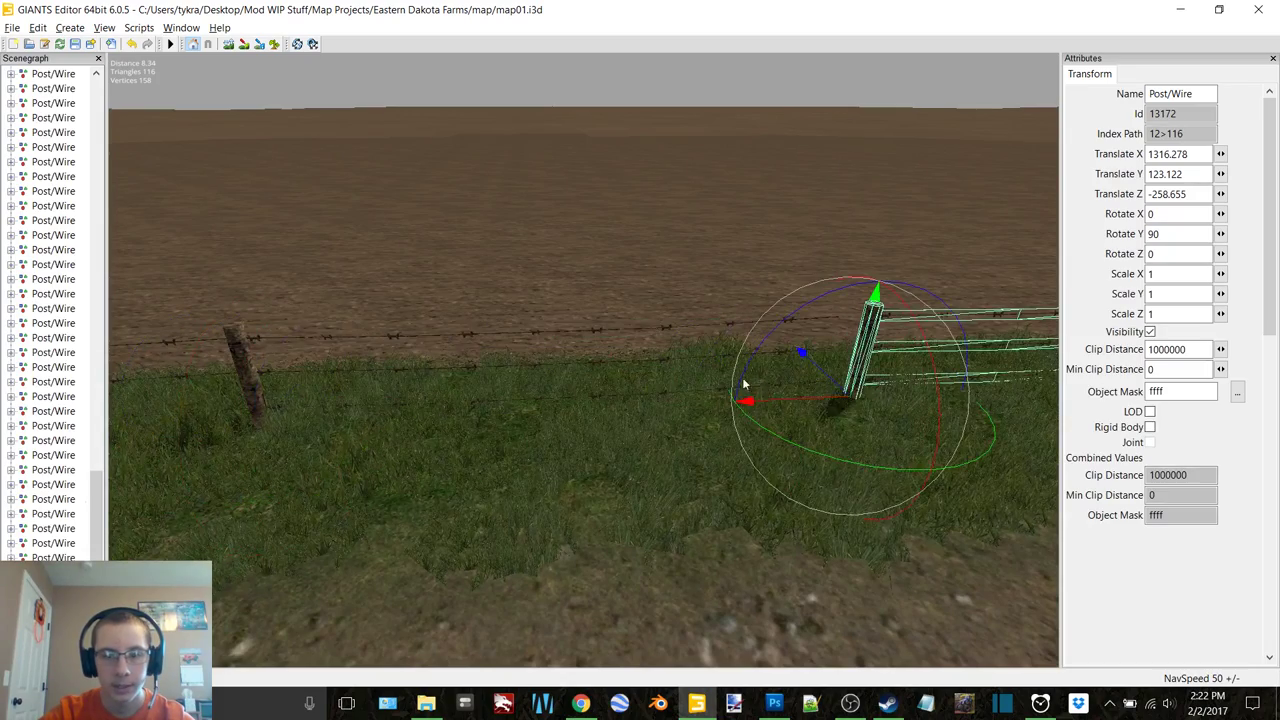
scroll(728, 383, down, 3)
right_drag(728, 371, 717, 397)
scroll(717, 397, down, 4)
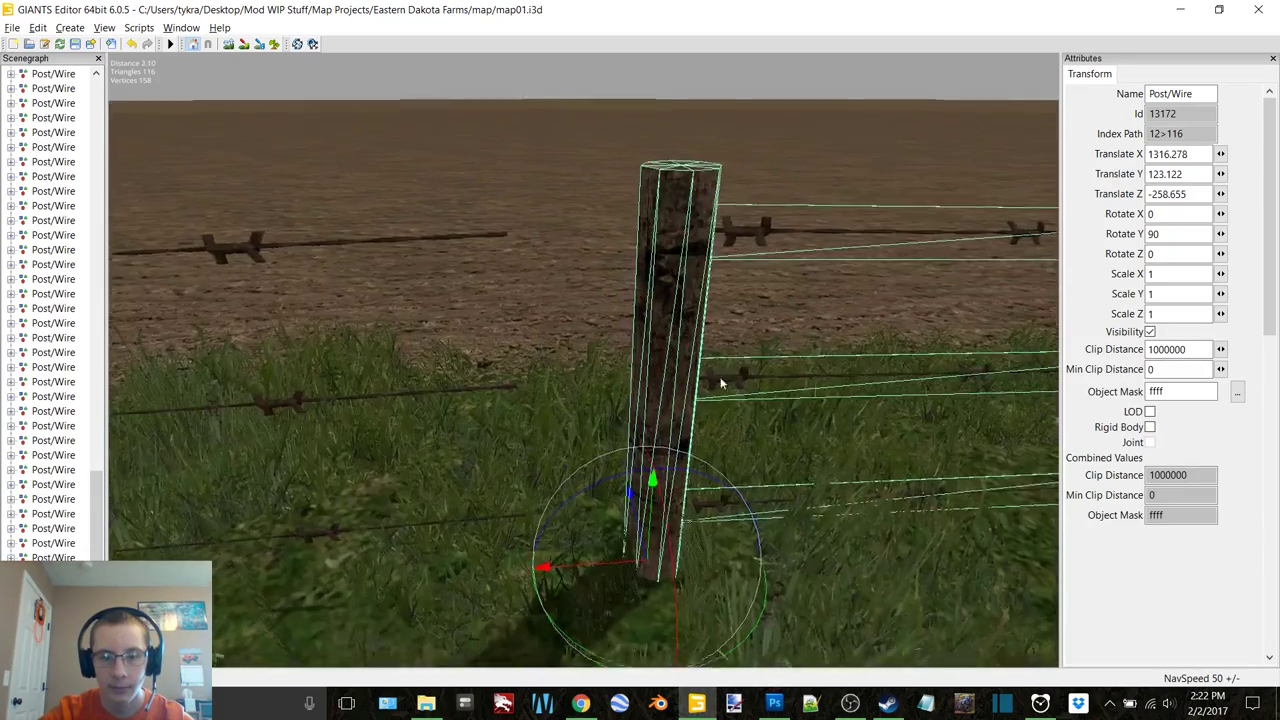
drag(600, 527, 527, 471)
Duplicate the end Post/Wire section and place the copy along the field edge at about Z -251.561
scroll(527, 471, up, 4)
right_drag(527, 471, 541, 386)
drag(136, 430, 826, 492)
right_drag(826, 492, 681, 546)
scroll(711, 436, up, 4)
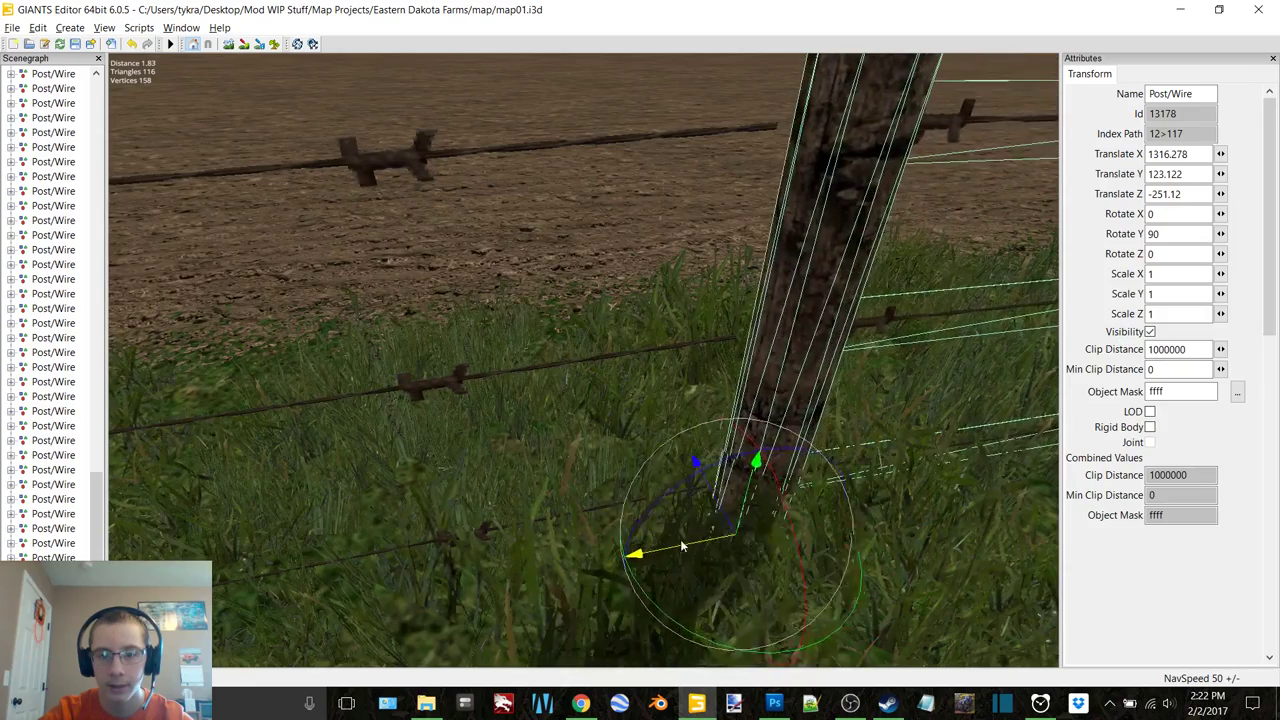
drag(681, 546, 663, 548)
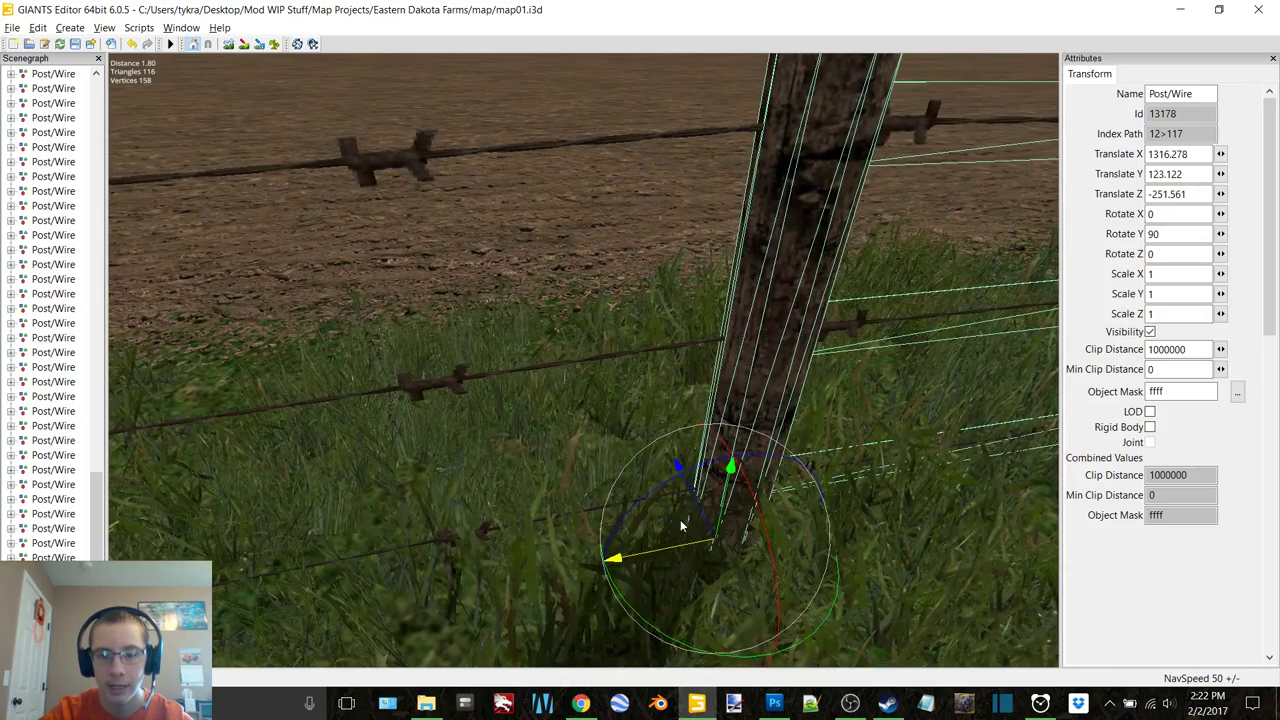
Continue the fence with a duplicated Post/Wire section, aligning its post to the wire ends at about Z -244.08
scroll(719, 468, down, 5)
key(d)
right_drag(714, 413, 607, 424)
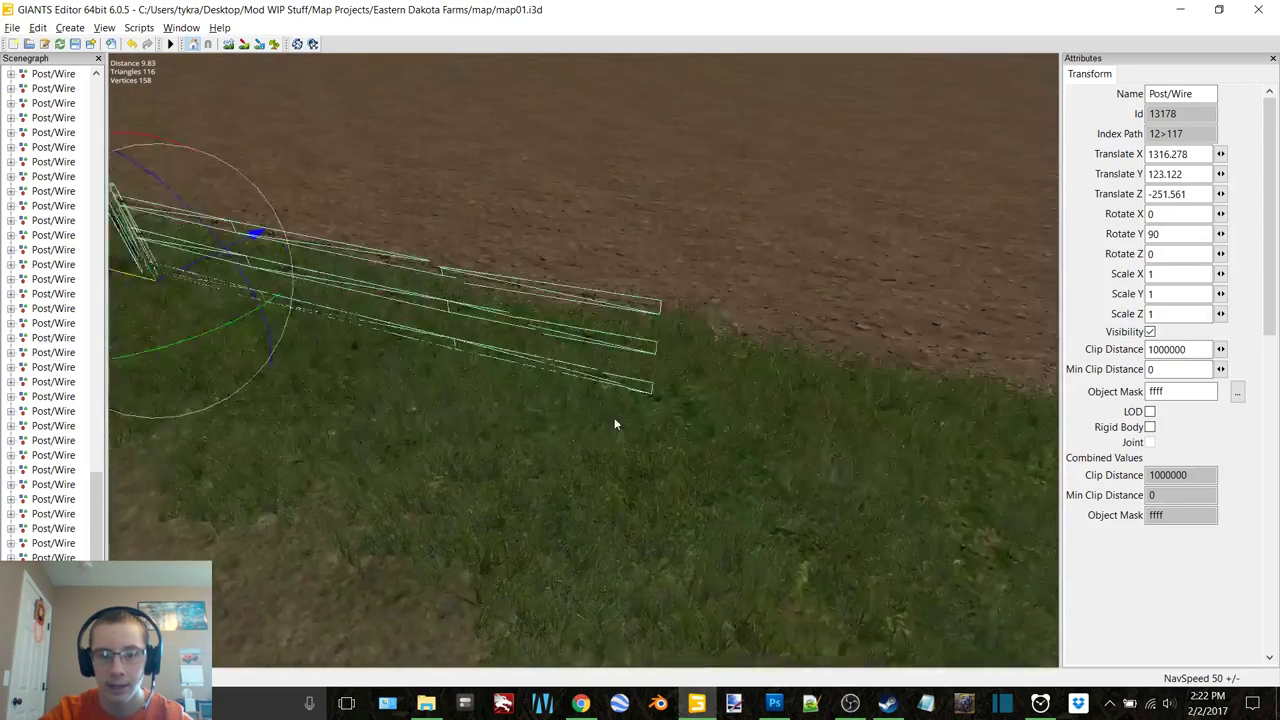
key(a)
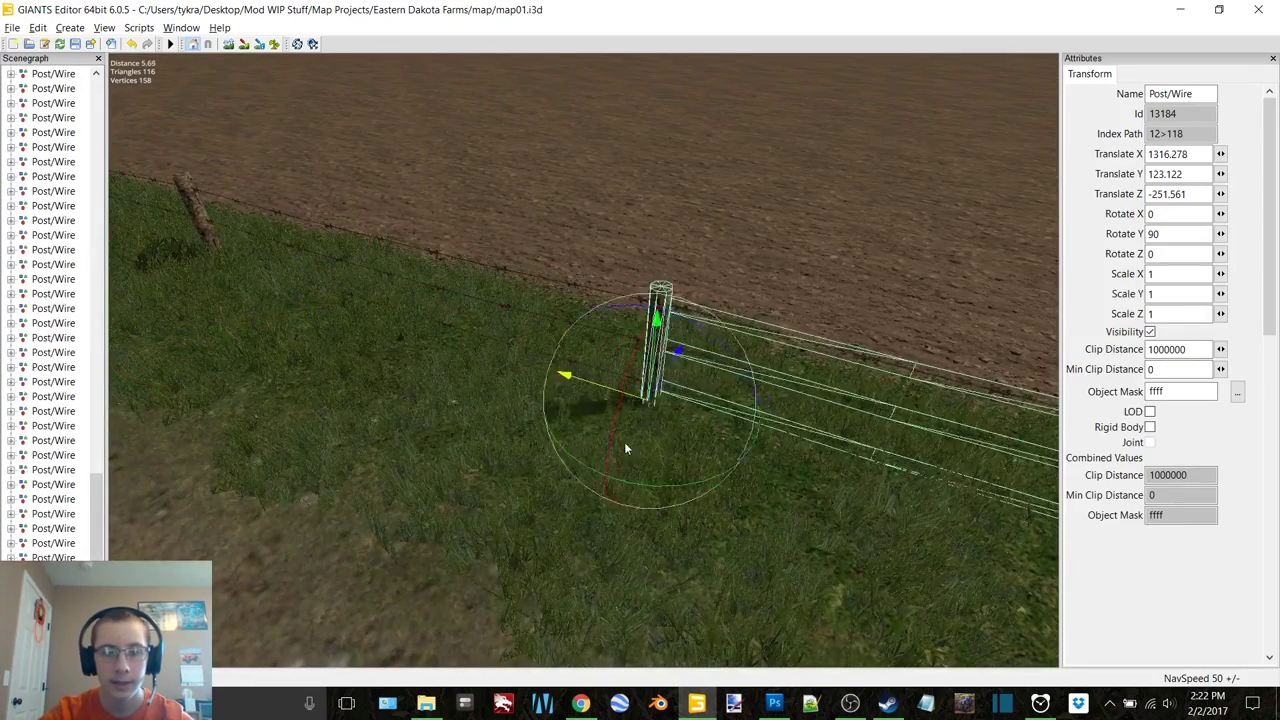
mouse_move(681, 463)
right_down()
mouse_move(598, 452)
mouse_move(674, 455)
right_up()
key(w)
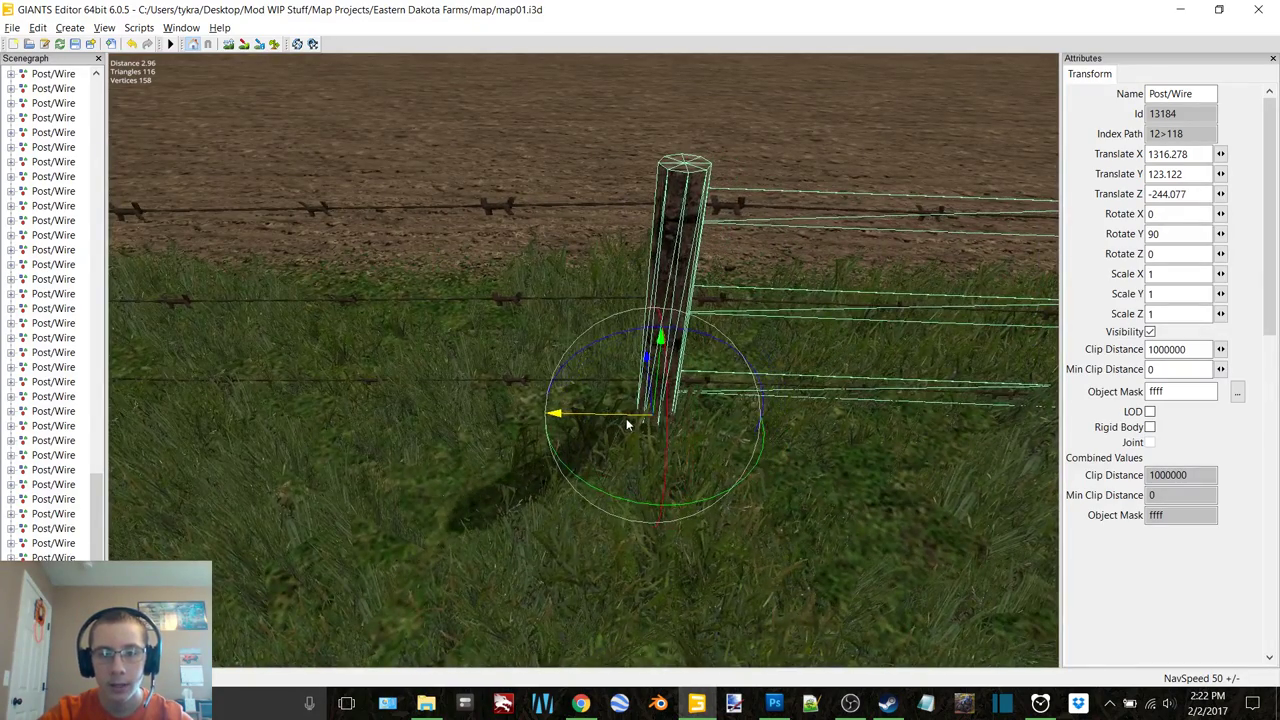
Duplicate the end Post/Wire section and shift the copy to about Z -236.559, closing the gap to the wires
key(s)
key(d)
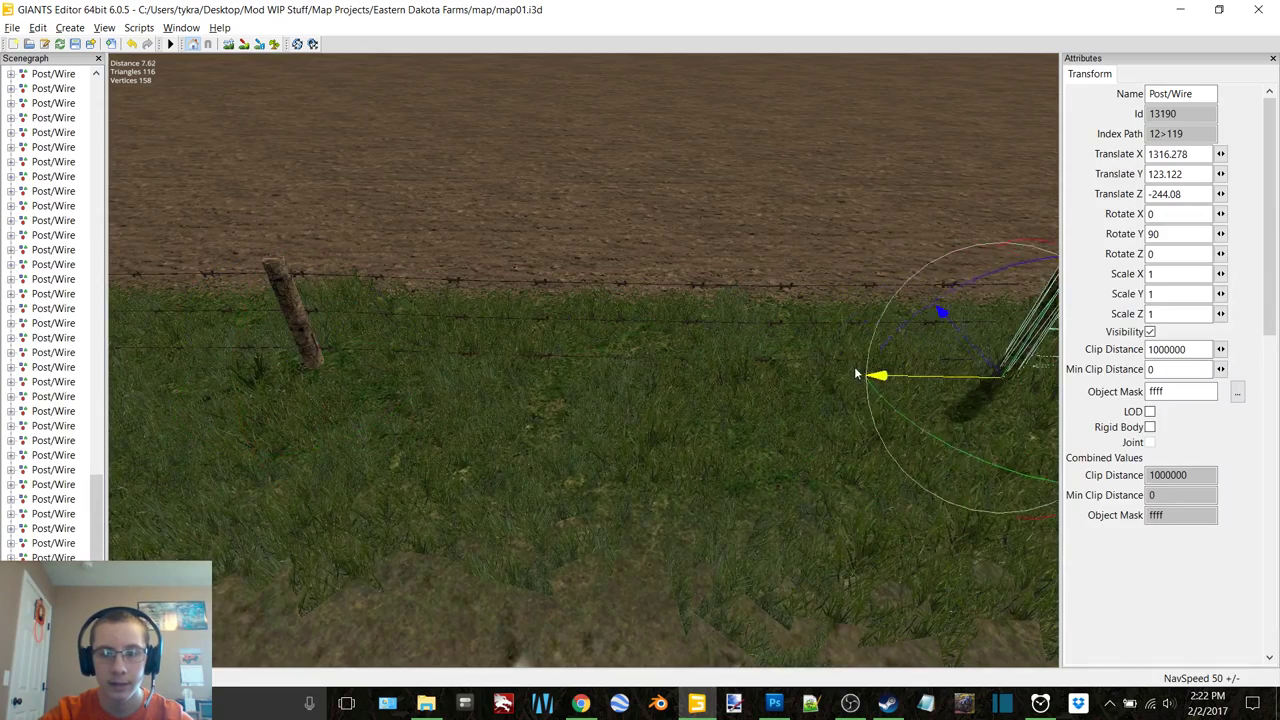
drag(856, 373, 531, 422)
key(w)
key(d)
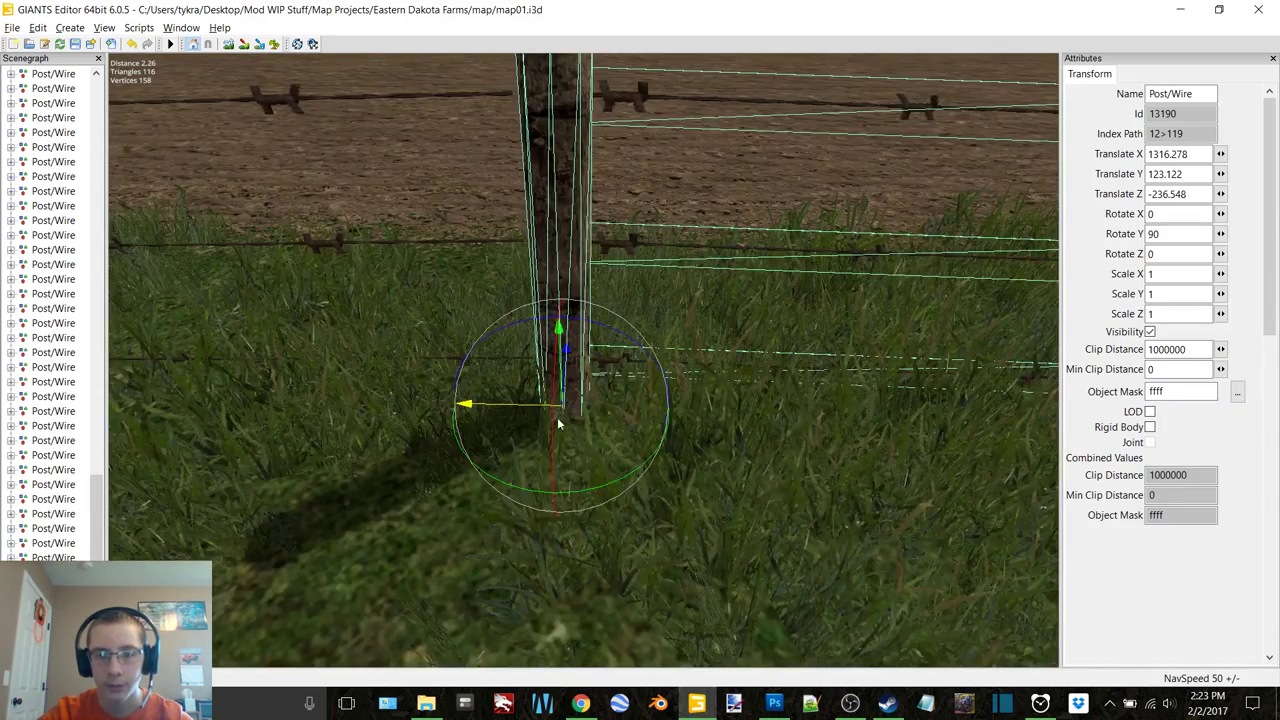
key(s)
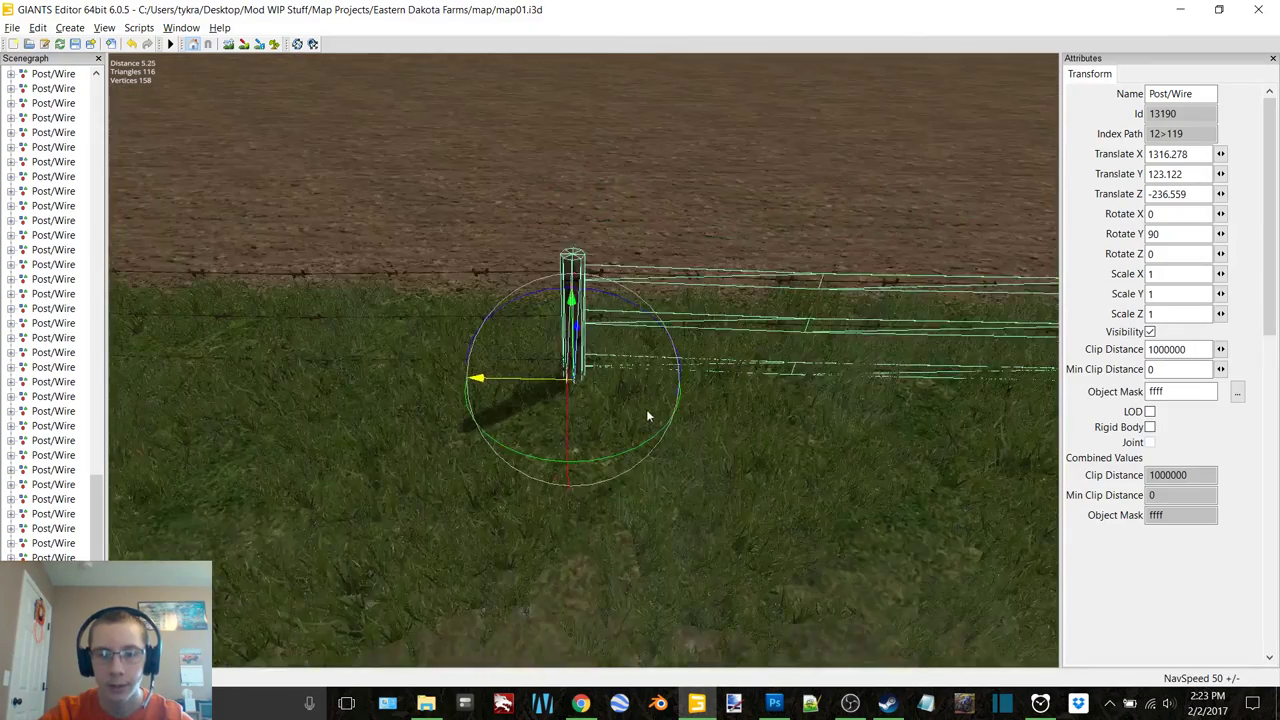
Duplicate the latest Post/Wire section and position the copy at about Z -229.071 against the previous wires
key(d)
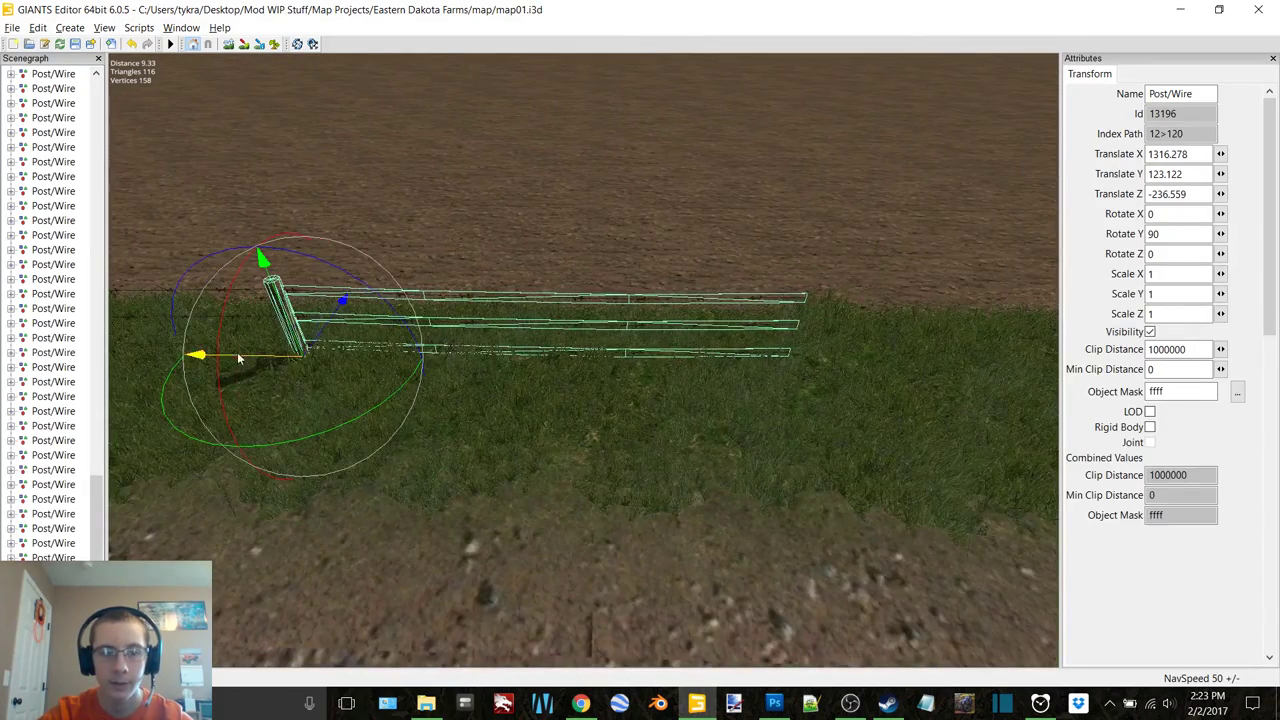
key(w)
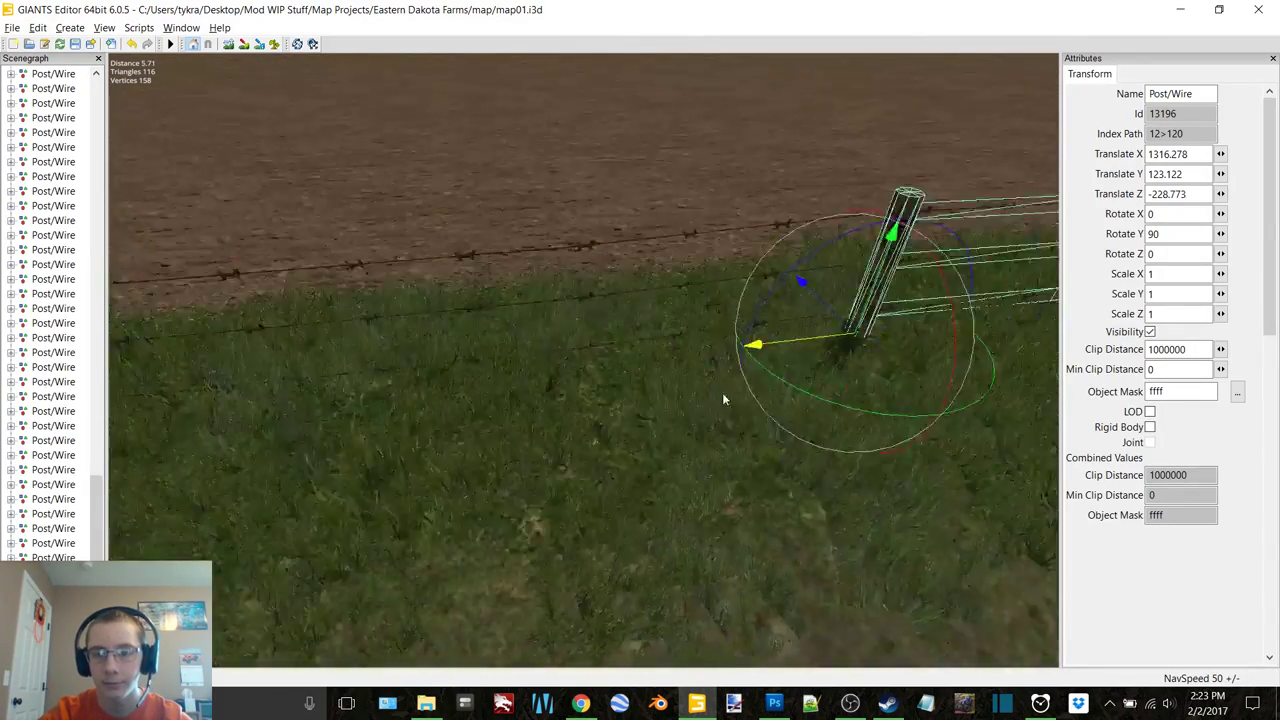
key(w)
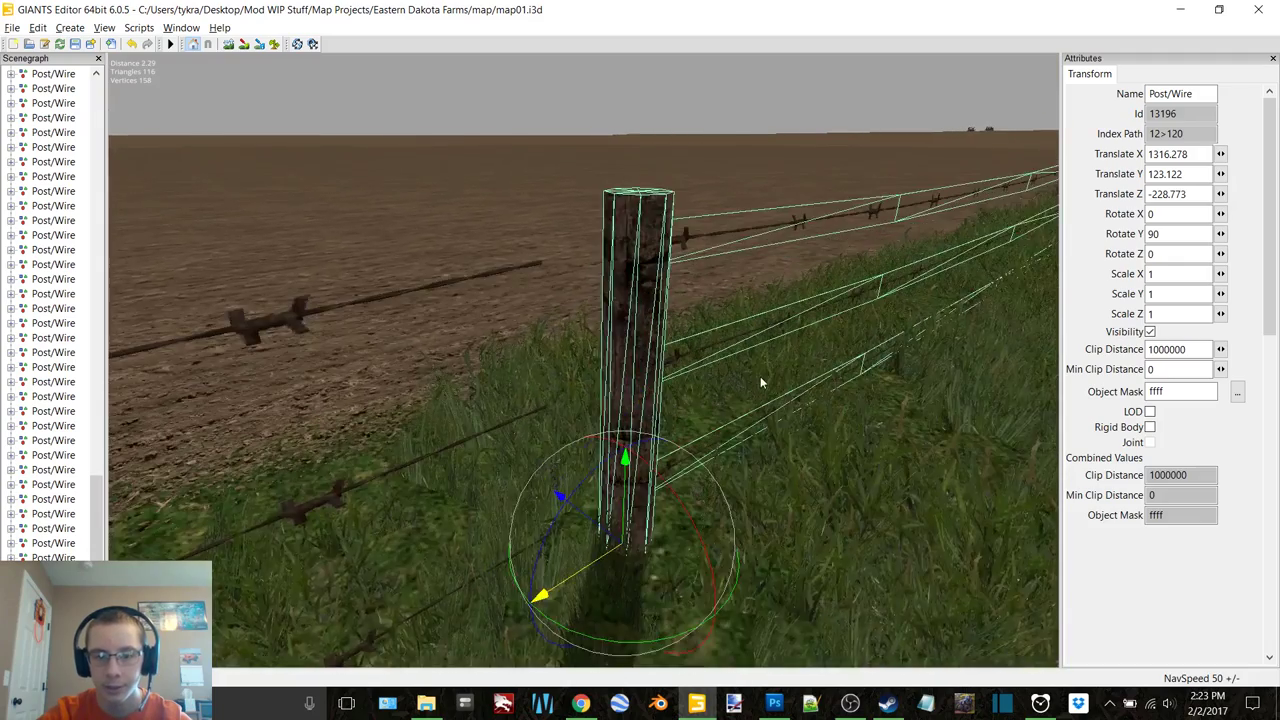
drag(620, 505, 557, 522)
Add one more duplicated Post/Wire section to the fence line, placing it at about Z -221.618
middle_drag(632, 468, 532, 459)
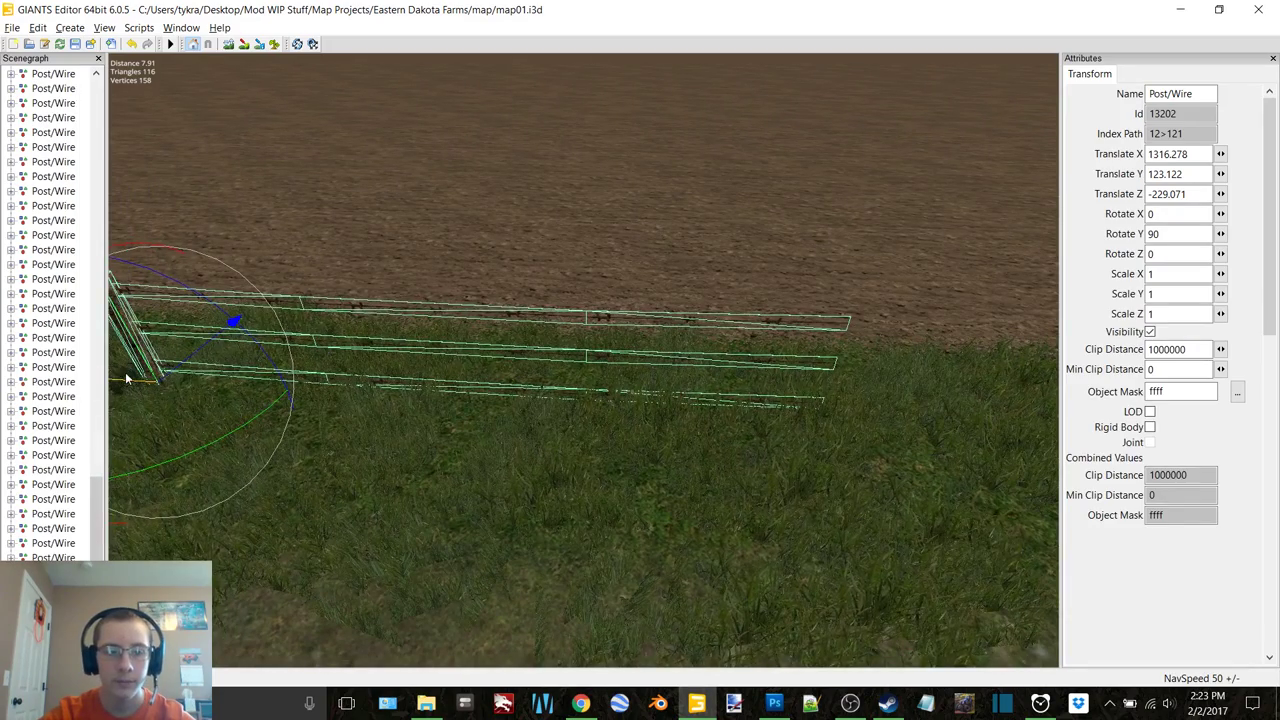
scroll(750, 405, up, 8)
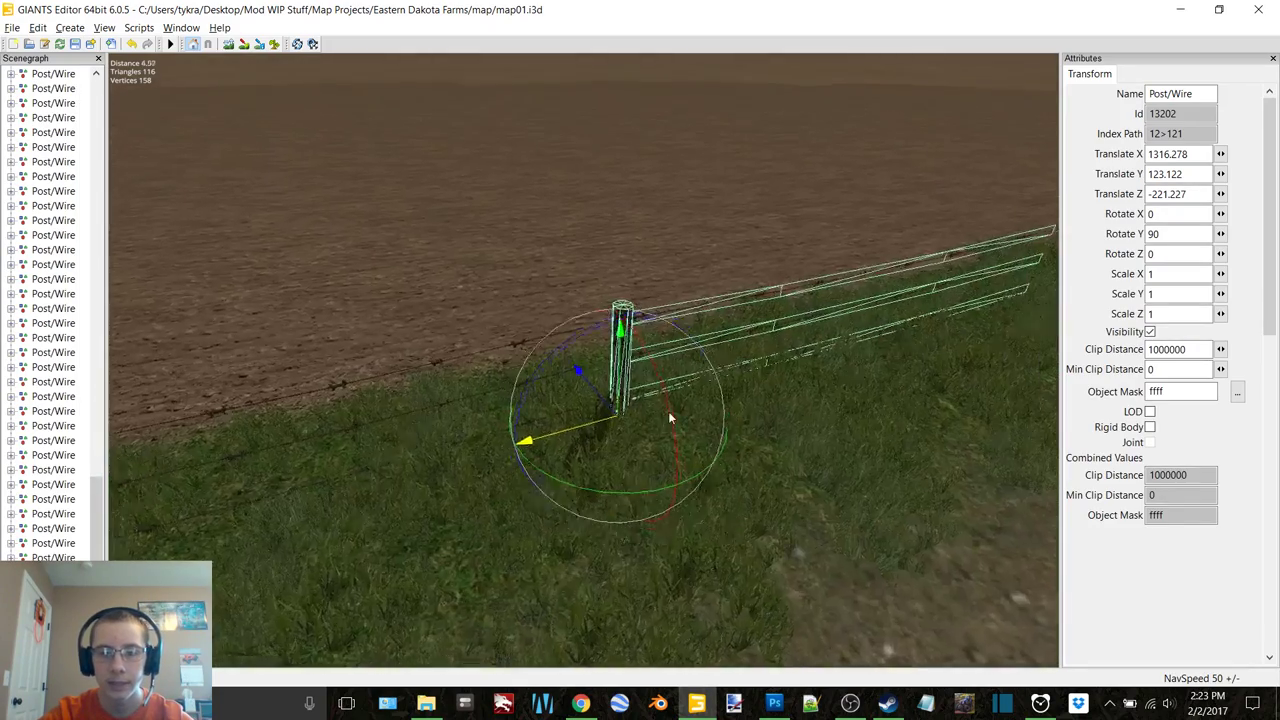
drag(652, 541, 581, 551)
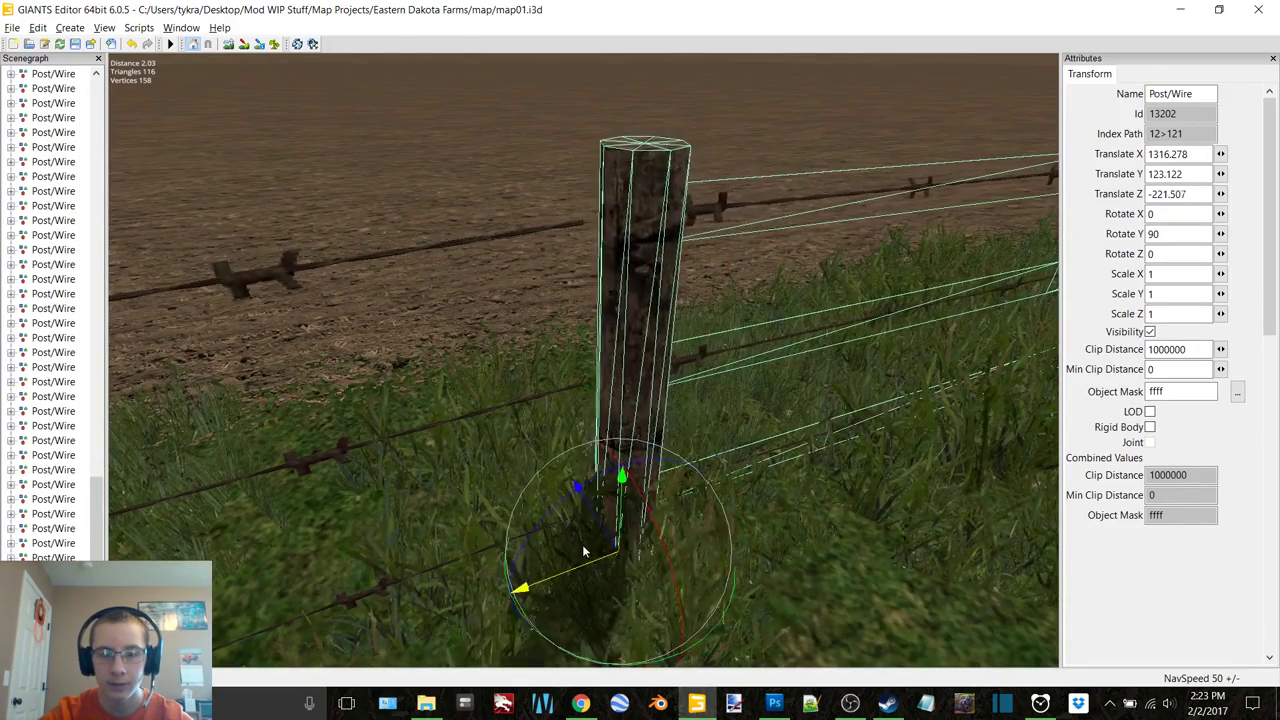
scroll(607, 494, down, 6)
middle_drag(640, 465, 442, 343)
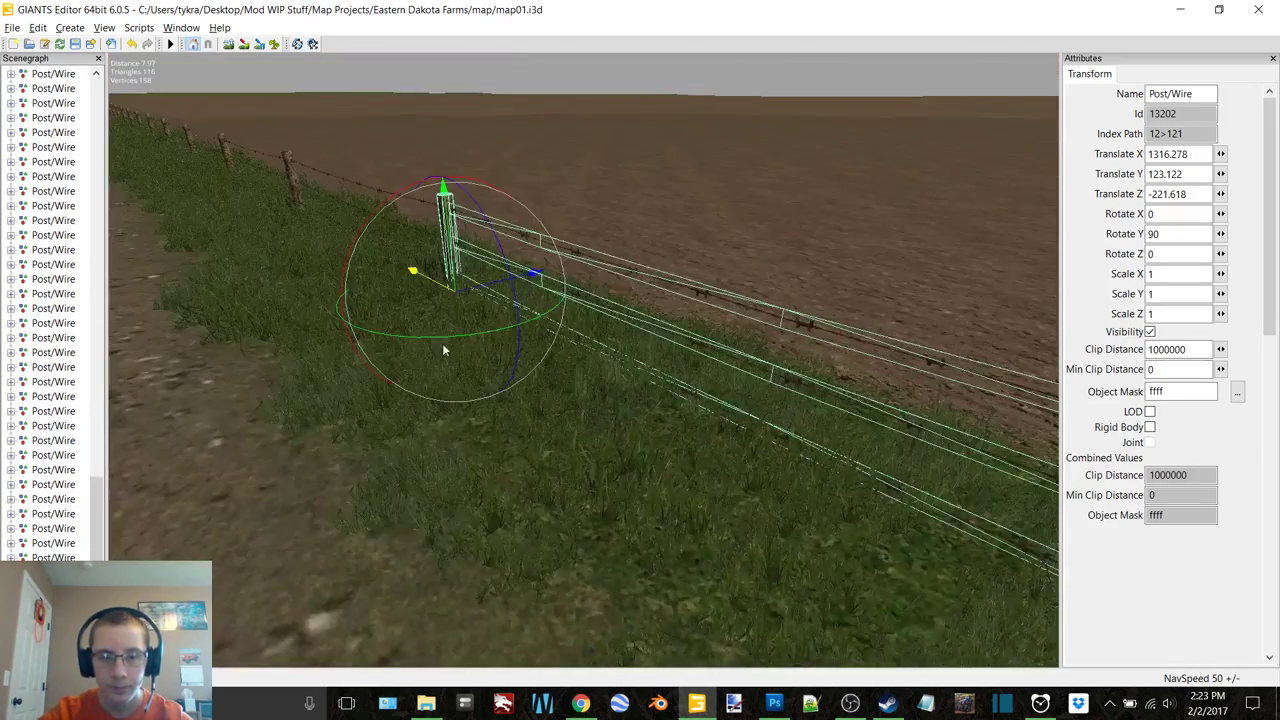
Examine the EndSection and Corner fence pieces in the Field Fences group and where they stand on the map
scroll(442, 343, down, 10)
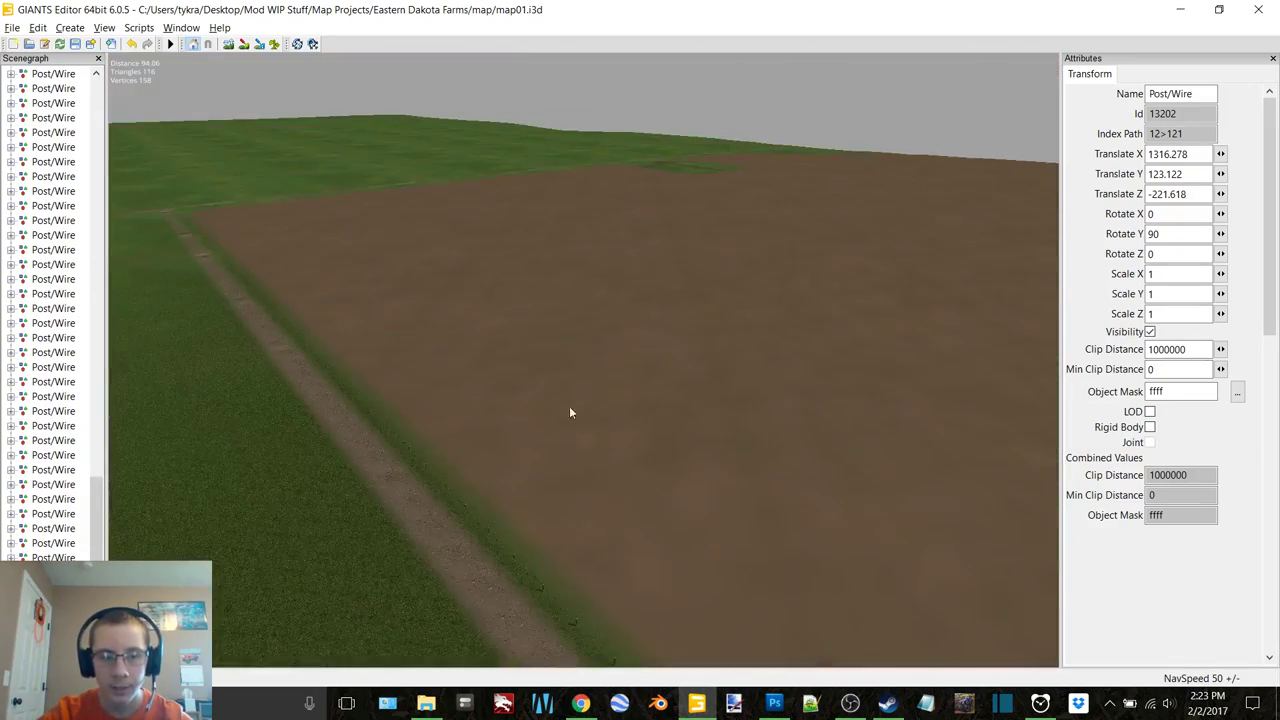
middle_drag(491, 289, 444, 331)
middle_drag(440, 497, 476, 437)
middle_drag(662, 425, 702, 383)
click(702, 383)
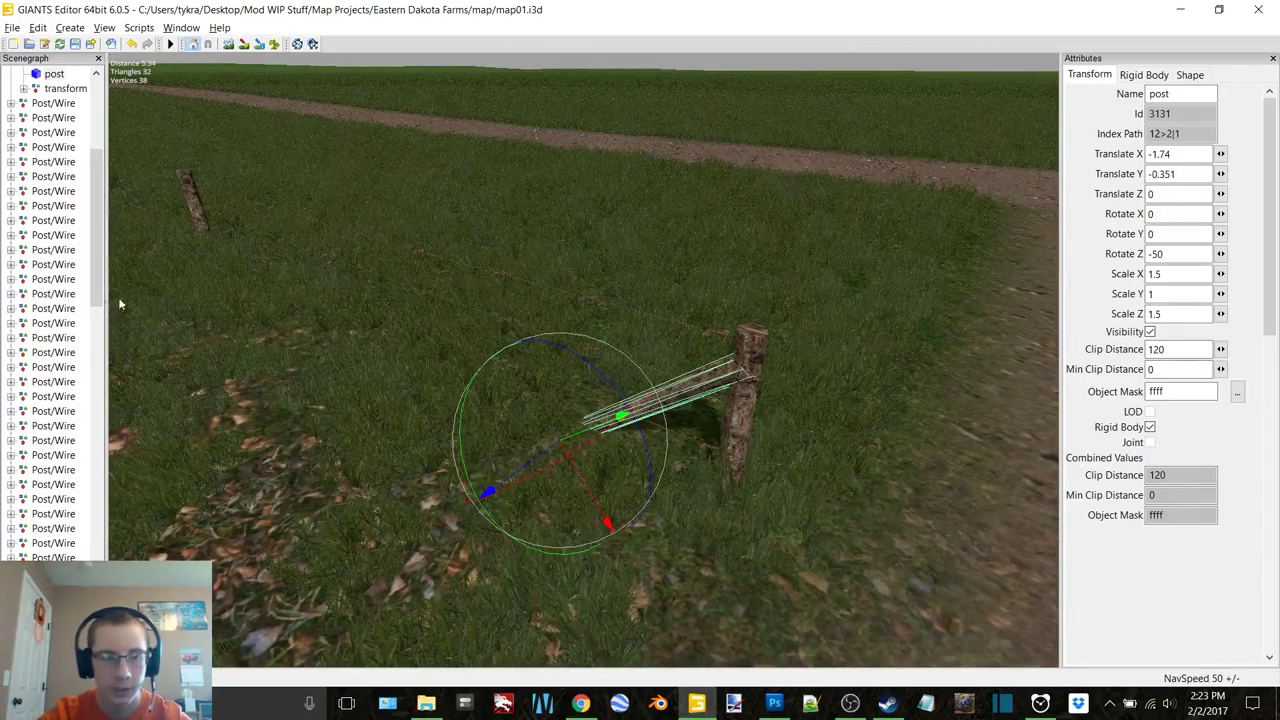
click(58, 293)
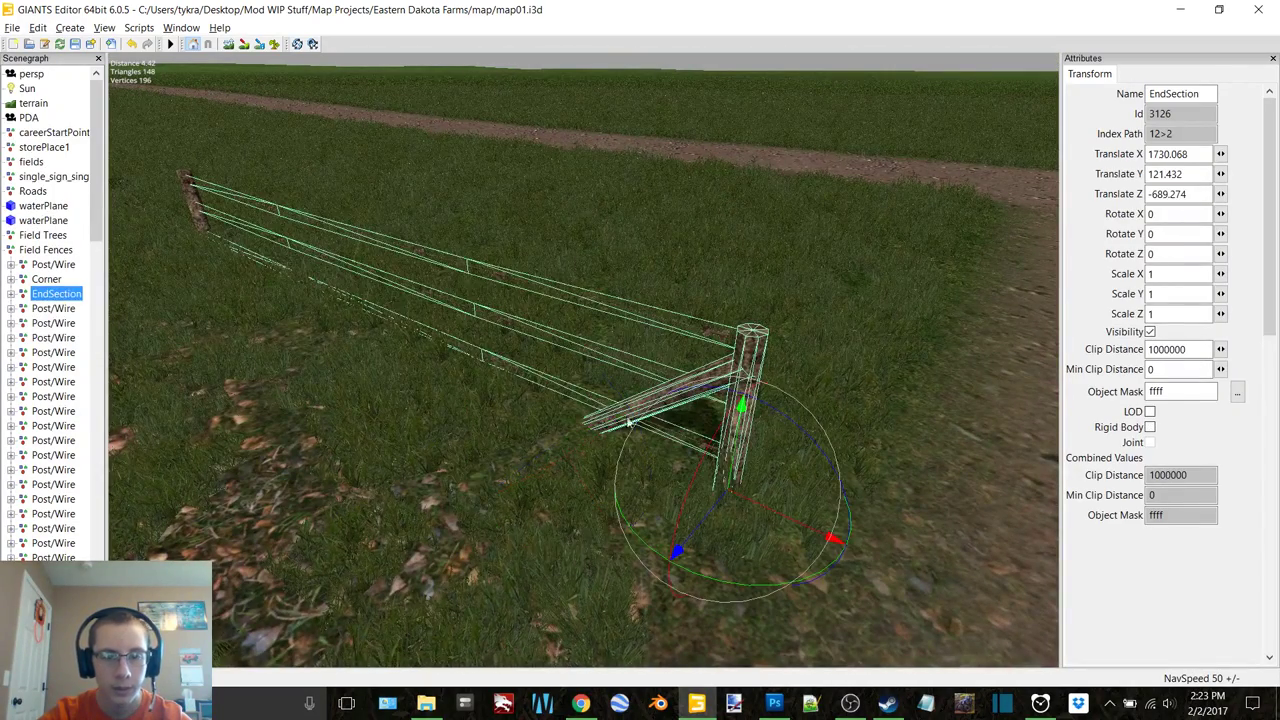
click(46, 279)
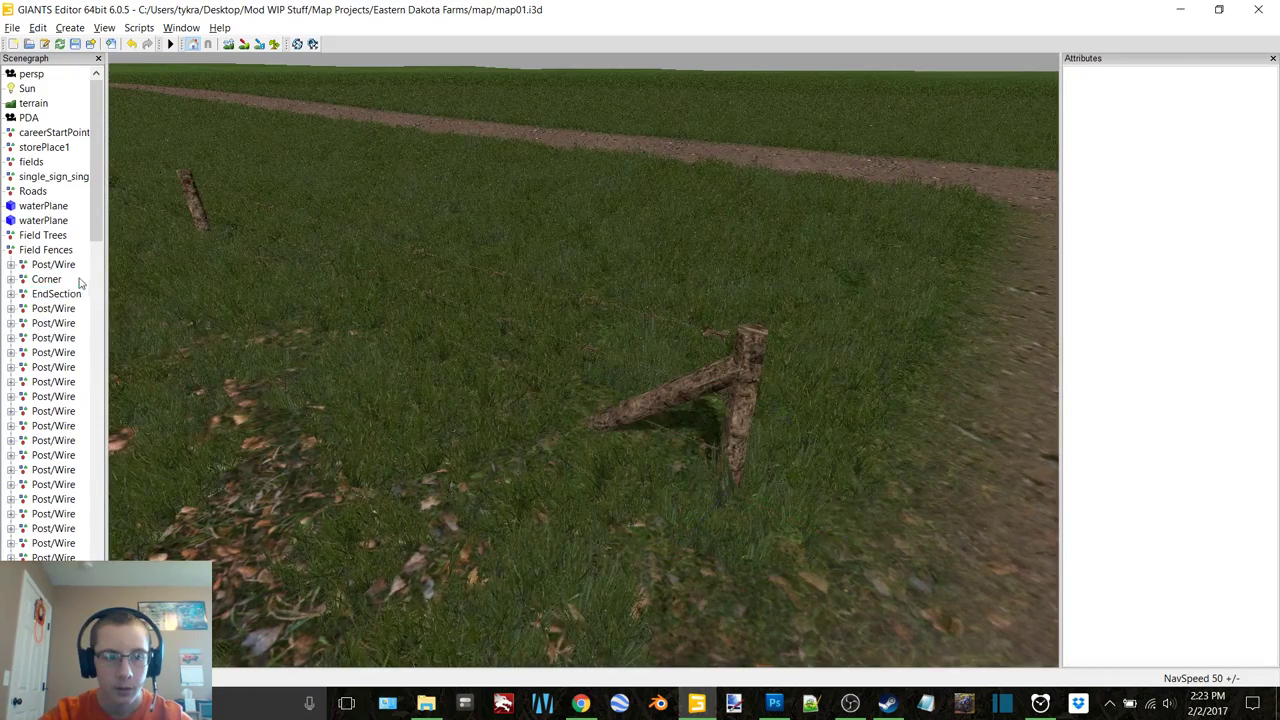
key(f)
middle_drag(507, 313, 533, 313)
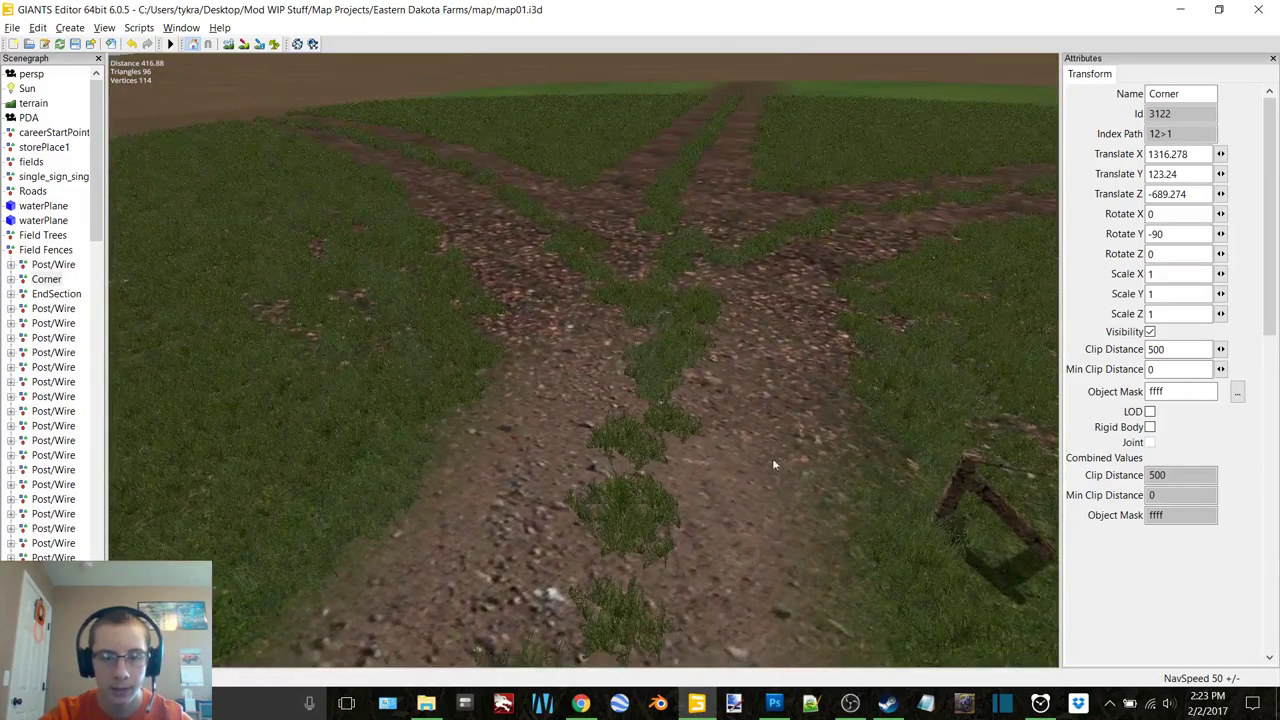
middle_drag(705, 399, 696, 428)
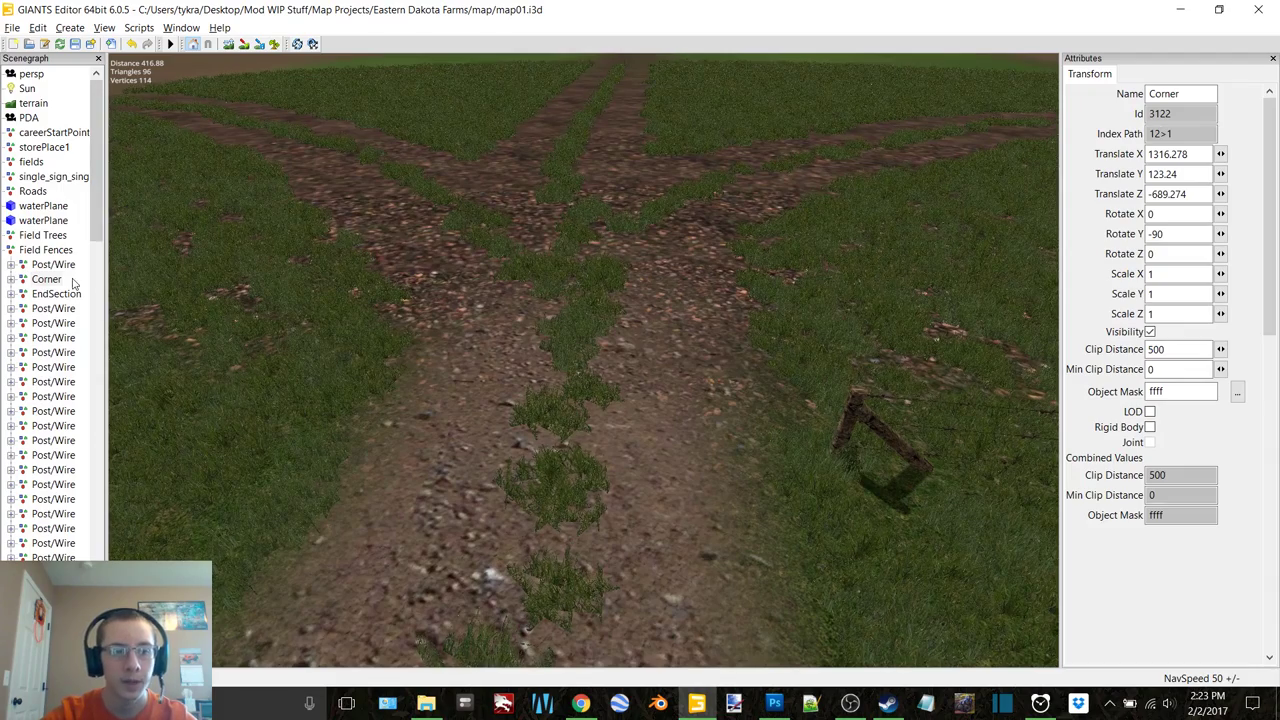
click(945, 362)
middle_drag(745, 431, 655, 467)
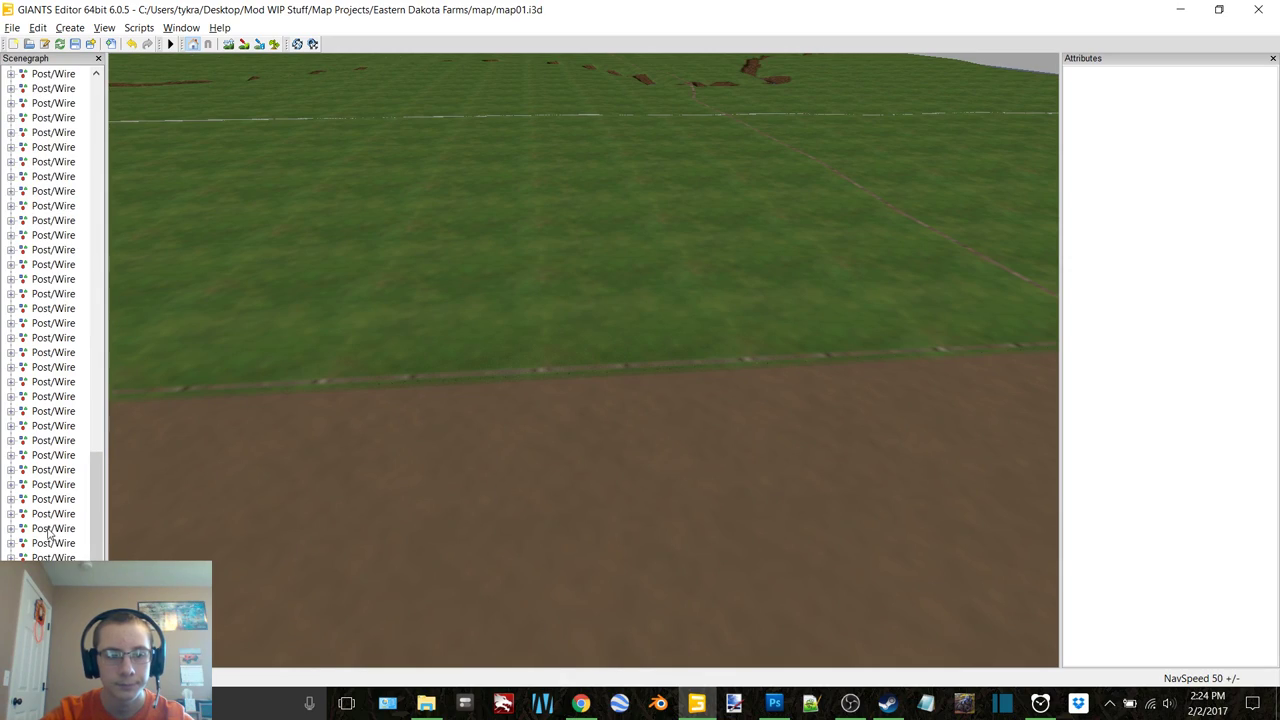
Duplicate the last Post/Wire section of the field-edge fence and align the copy's post to the wire ends at about Z -214.146
click(500, 449)
middle_drag(500, 449, 534, 250)
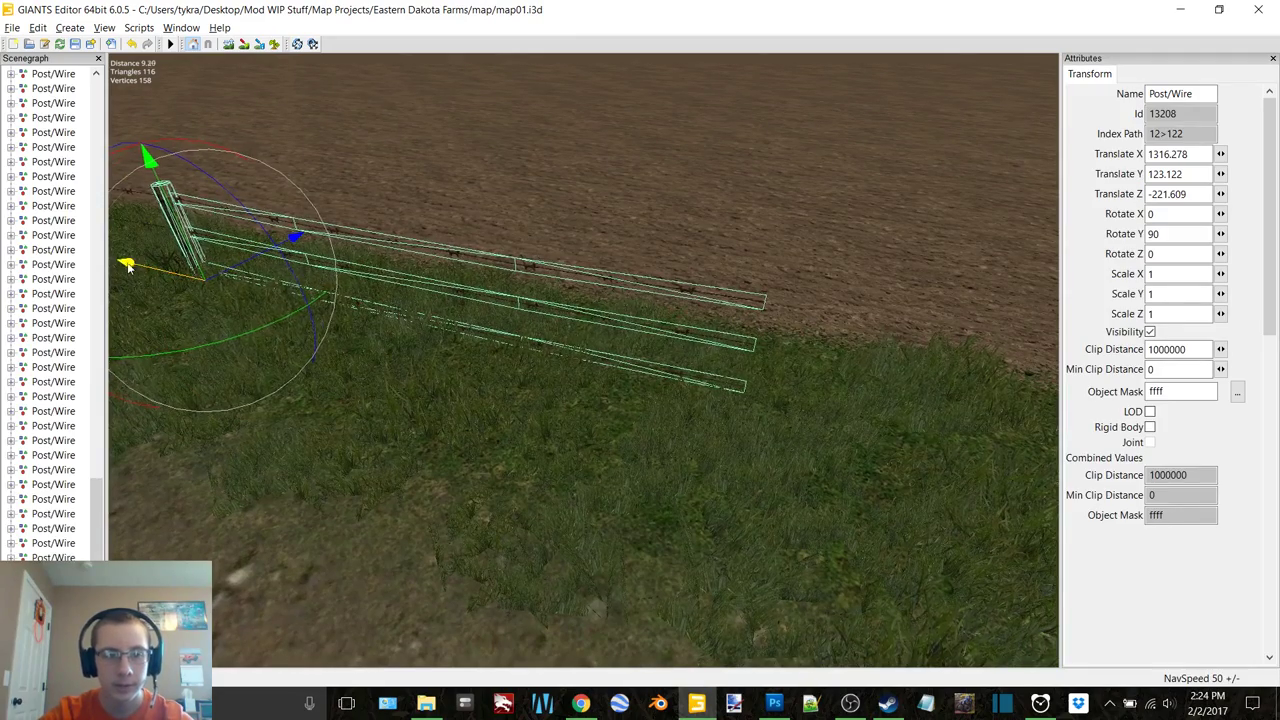
middle_drag(172, 282, 622, 416)
scroll(622, 410, up, 3)
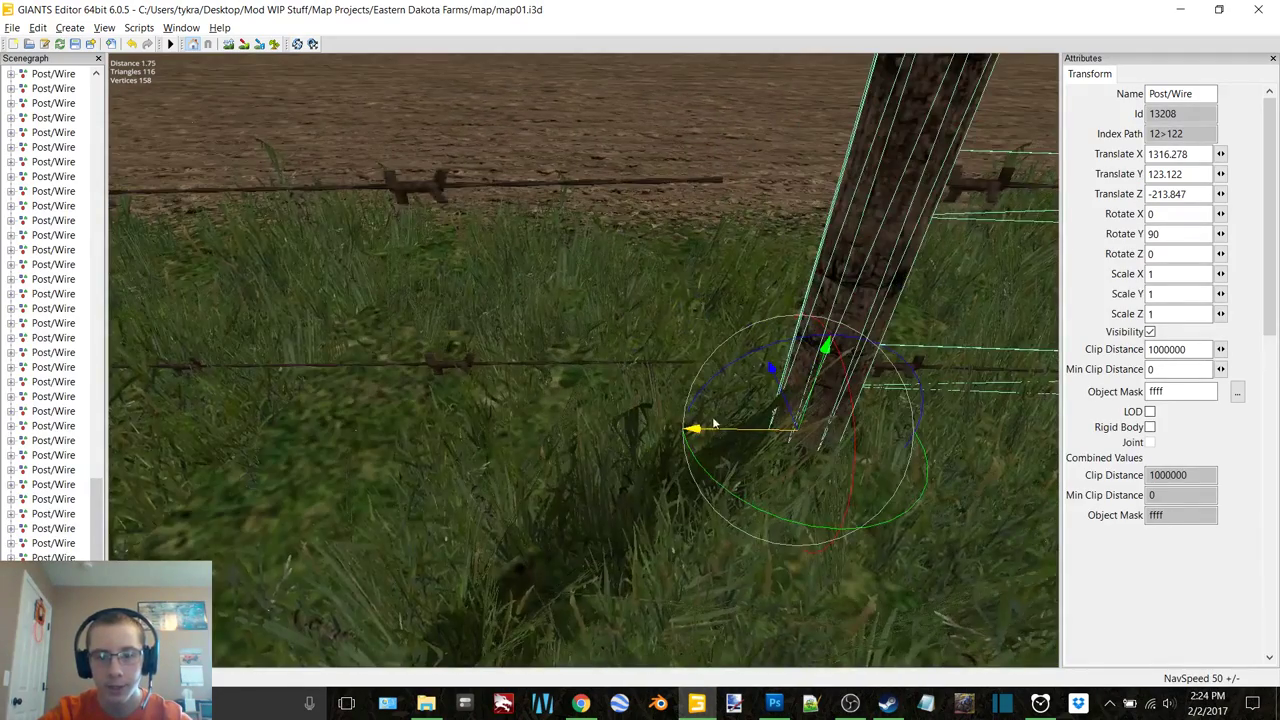
drag(729, 430, 629, 436)
scroll(629, 436, down, 5)
Extend the fence with another duplicated Post/Wire section, fine-tuning its position to about Z -206.669
key(ctrl+d)
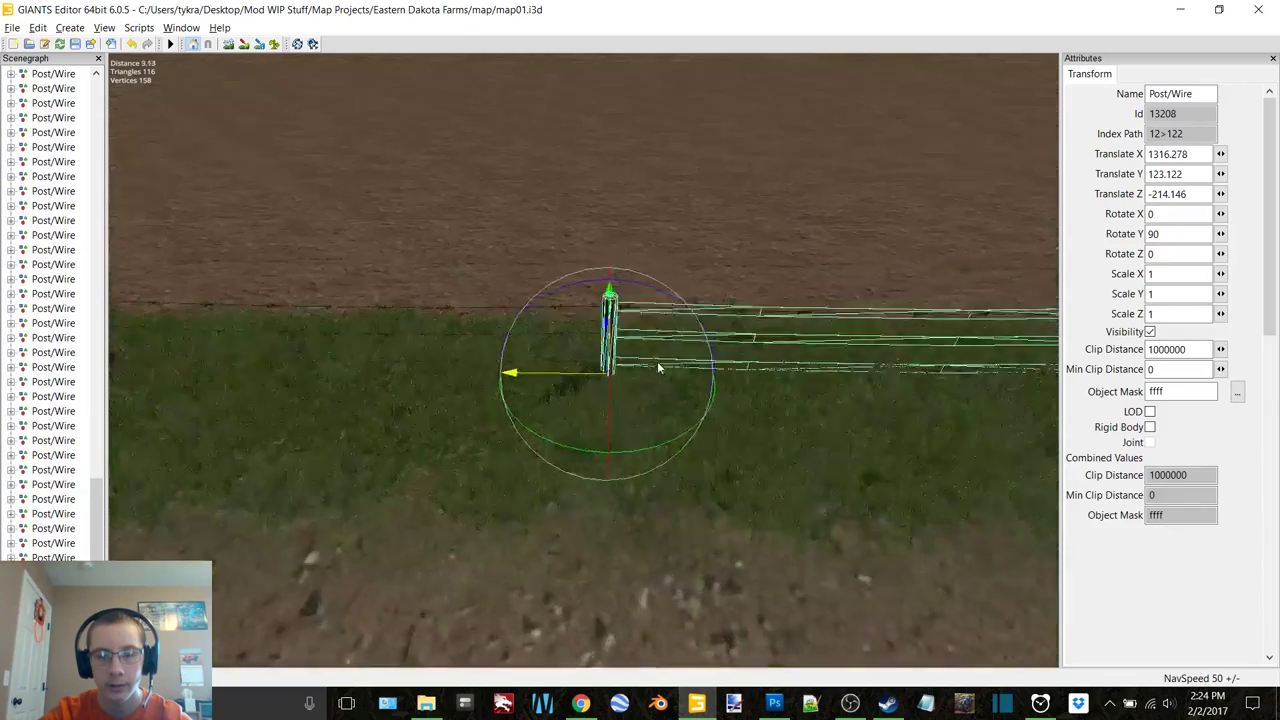
drag(540, 378, 365, 380)
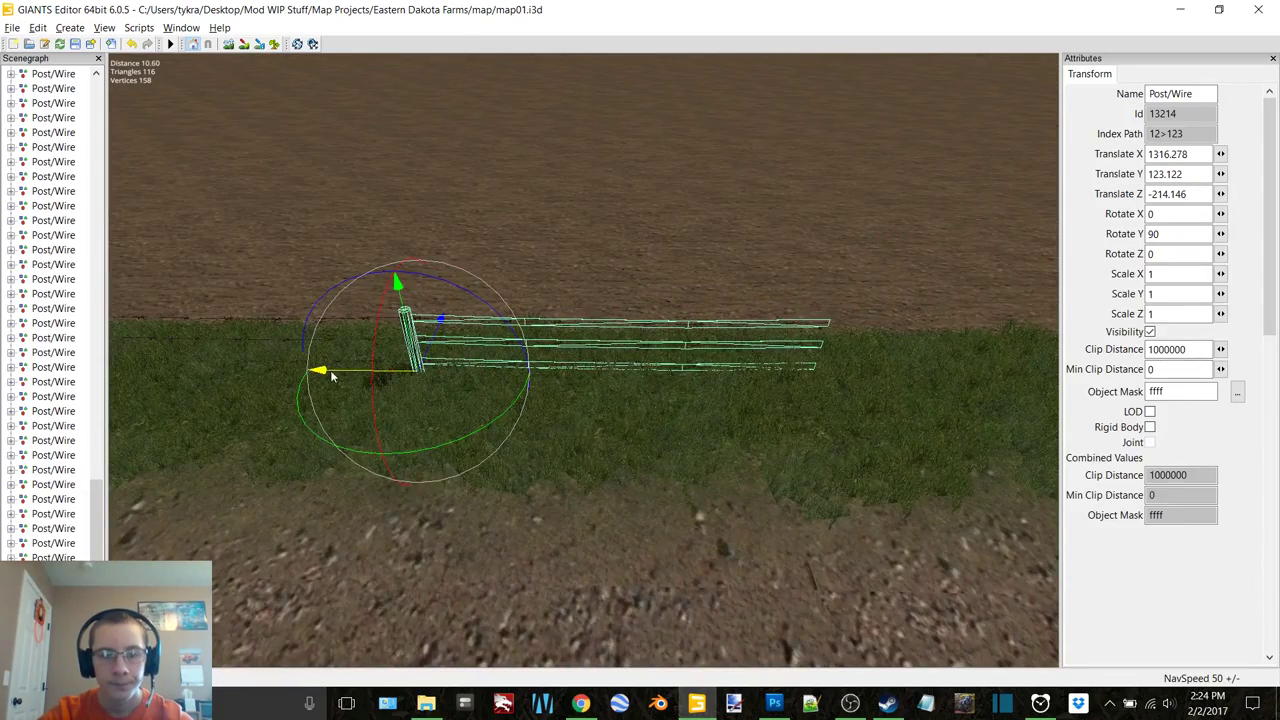
scroll(580, 337, up, 5)
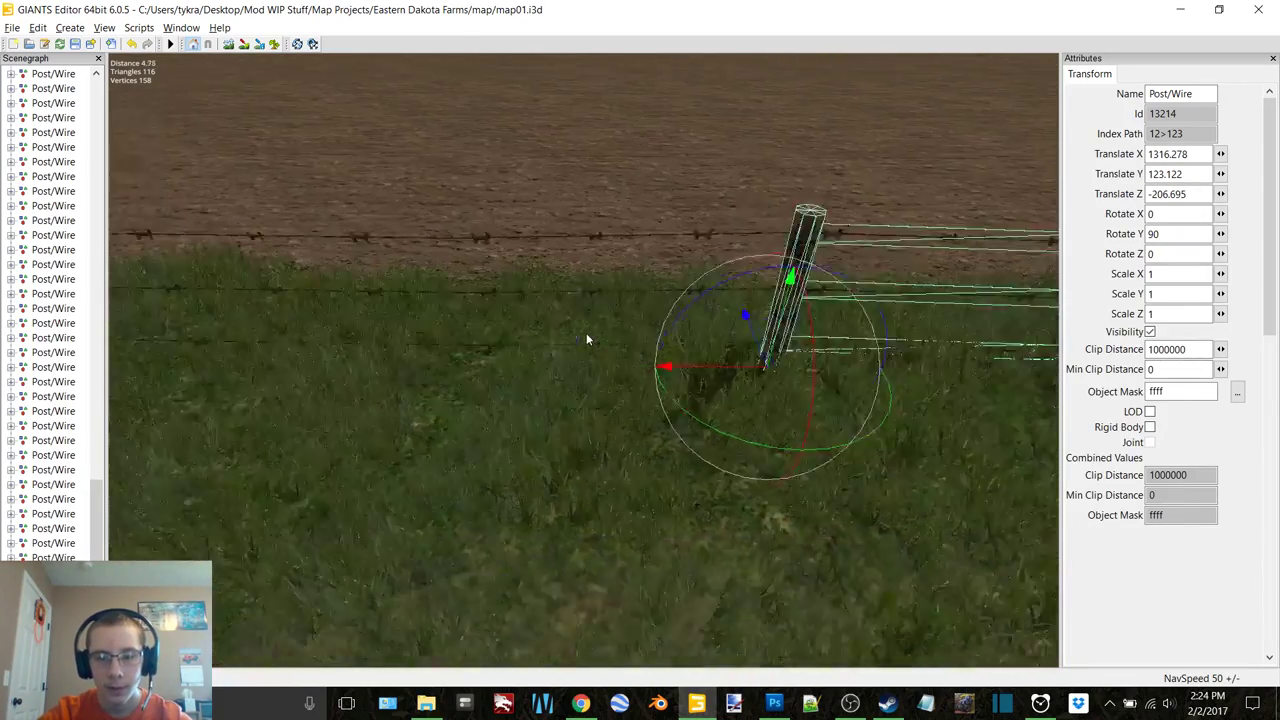
scroll(588, 337, up, 3)
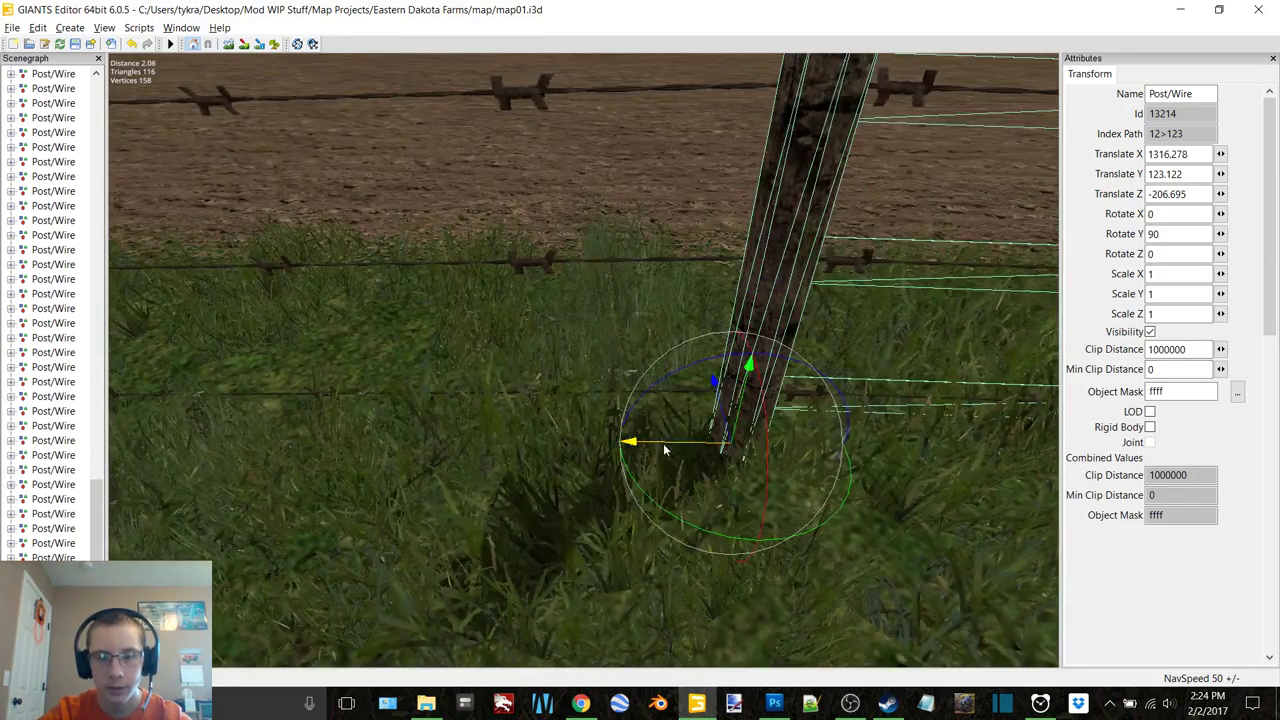
mouse_move(663, 443)
mouse_down()
mouse_move(720, 443)
mouse_move(679, 432)
mouse_up()
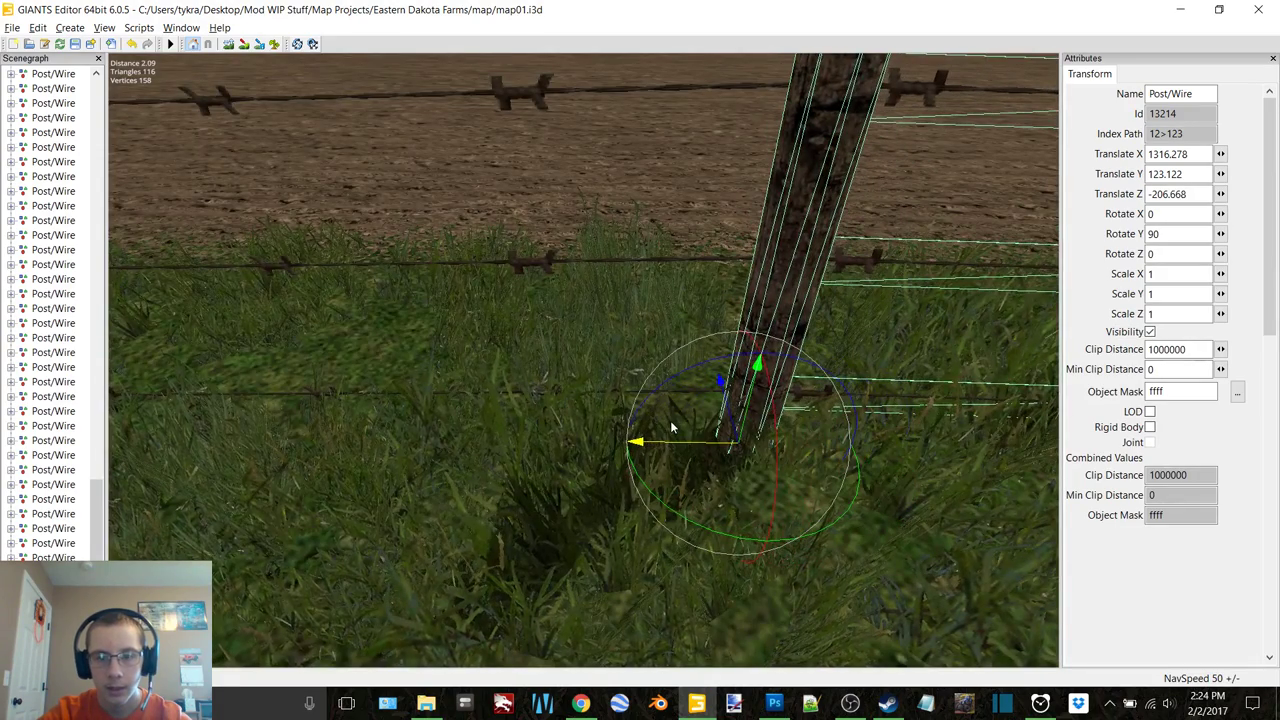
Duplicate the newest Post/Wire section and move the copy along the field edge to about Z -199.185
right_drag(671, 428, 634, 329)
scroll(652, 327, down, 3)
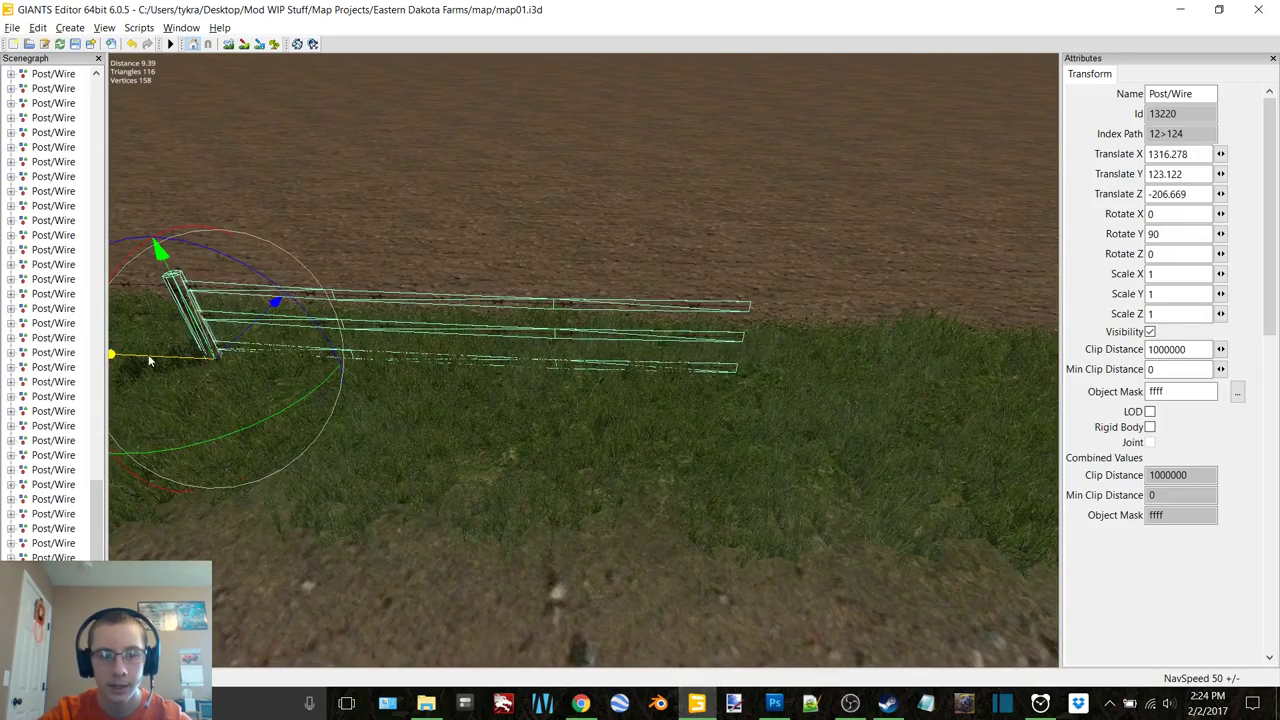
scroll(649, 408, up, 3)
right_drag(649, 408, 680, 407)
drag(680, 407, 604, 433)
scroll(604, 433, down, 3)
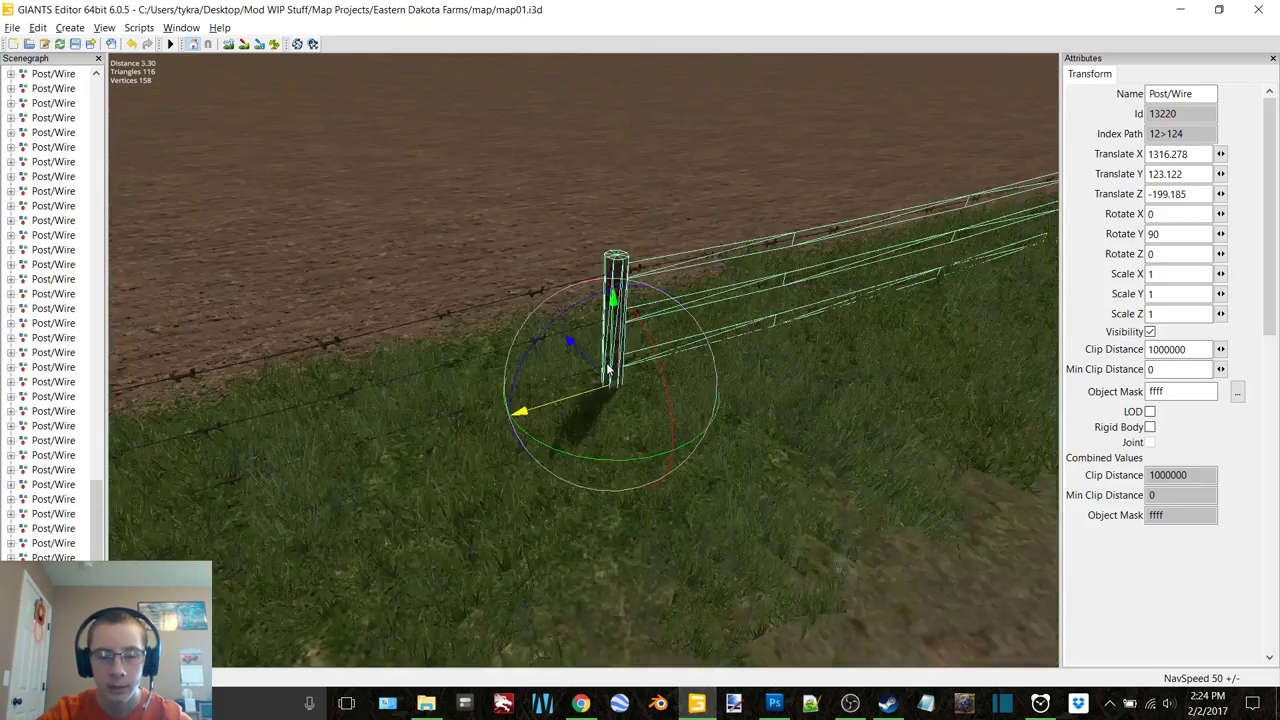
Add a further Post/Wire copy to the fence line, closing its post onto the previous wires at about Z -191.732
right_drag(604, 433, 470, 380)
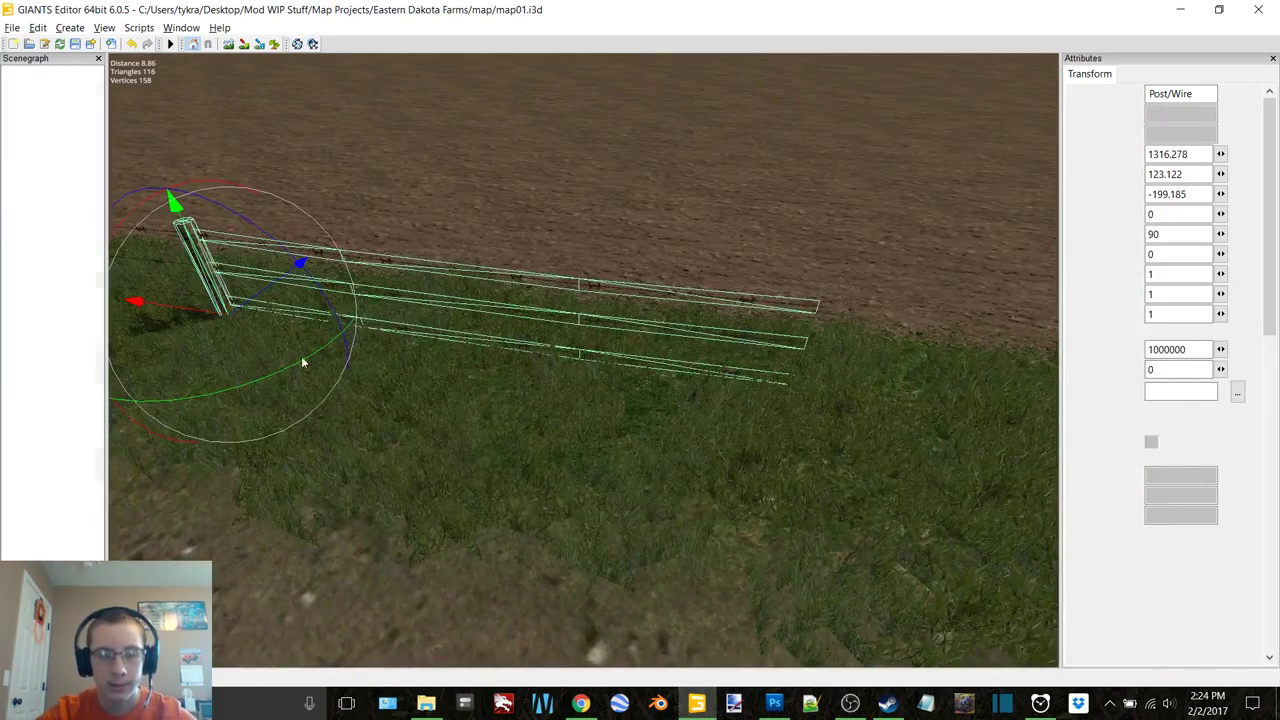
right_drag(735, 380, 588, 361)
scroll(588, 361, up, 3)
scroll(581, 348, up, 3)
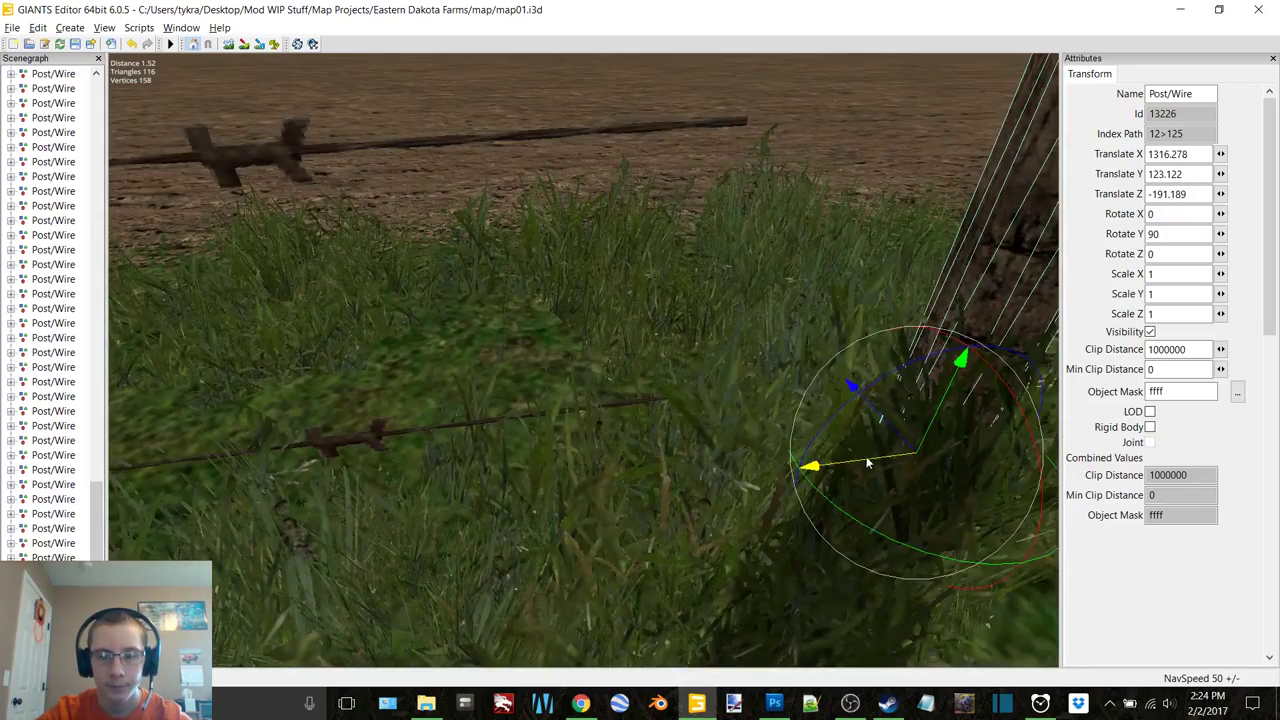
drag(858, 463, 659, 480)
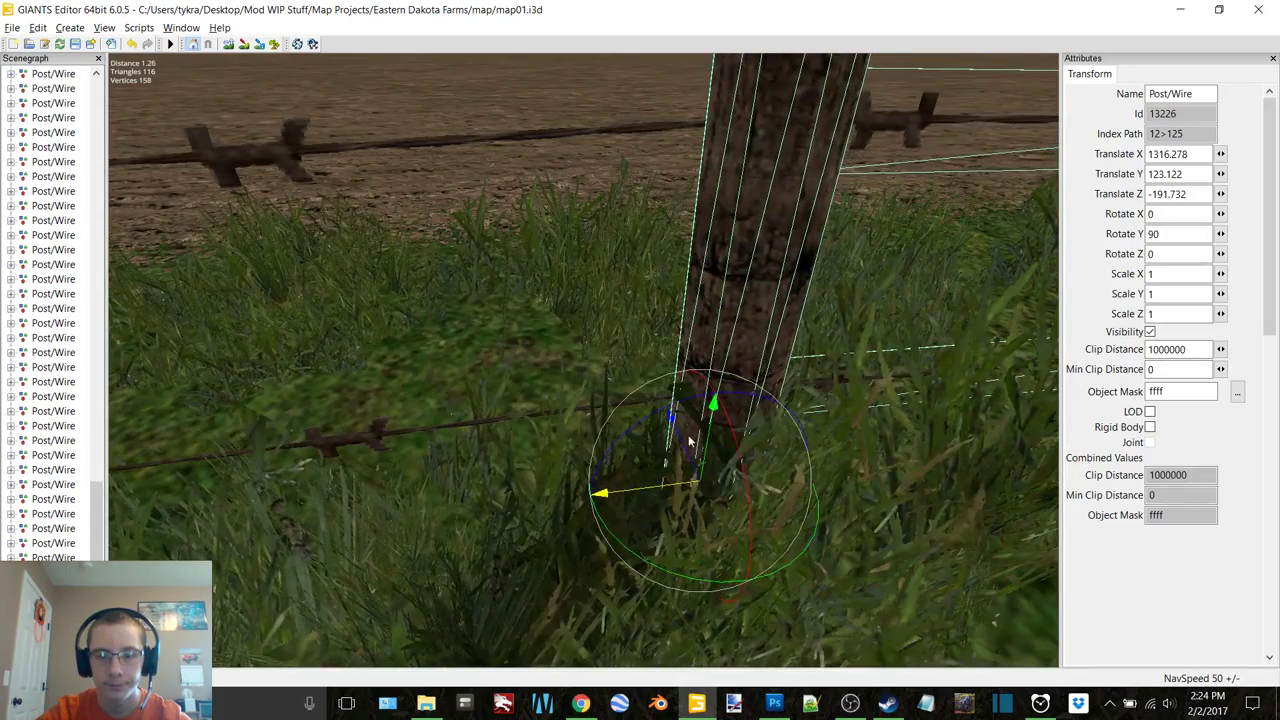
Duplicate the end Post/Wire section and set the copy against the wire ends at about Z -184.247
scroll(689, 441, down, 3)
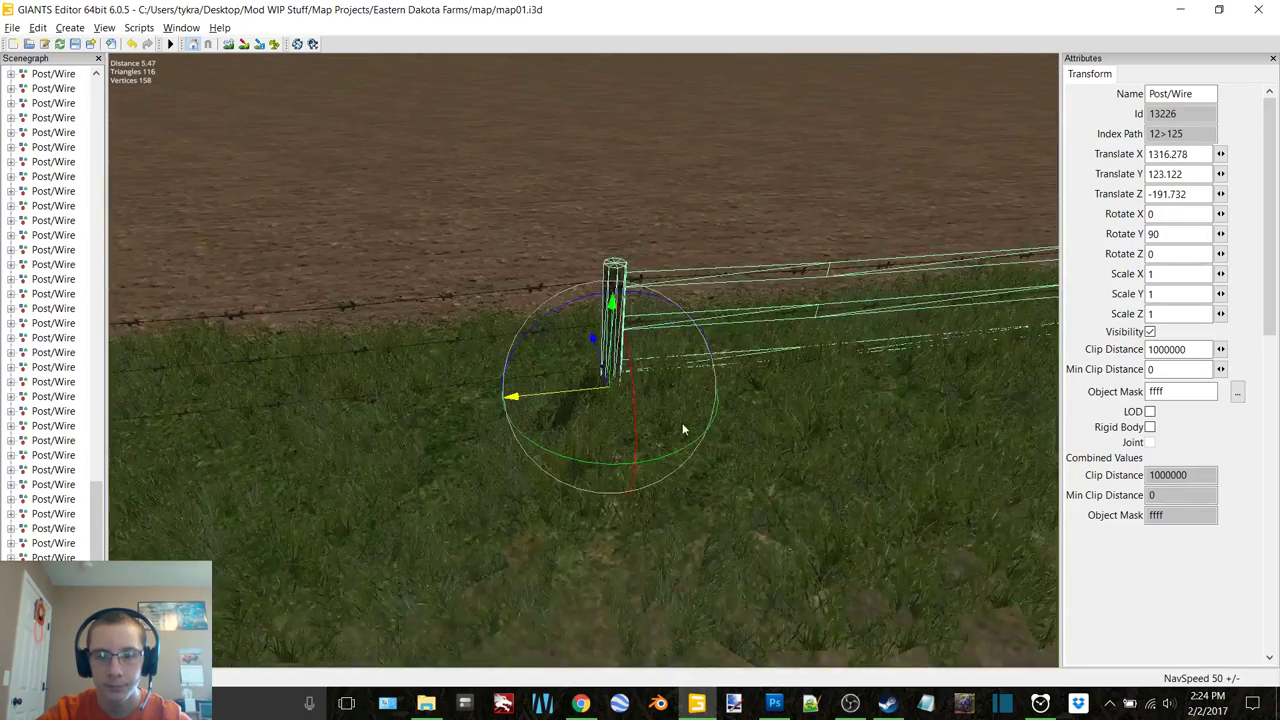
right_drag(681, 422, 569, 421)
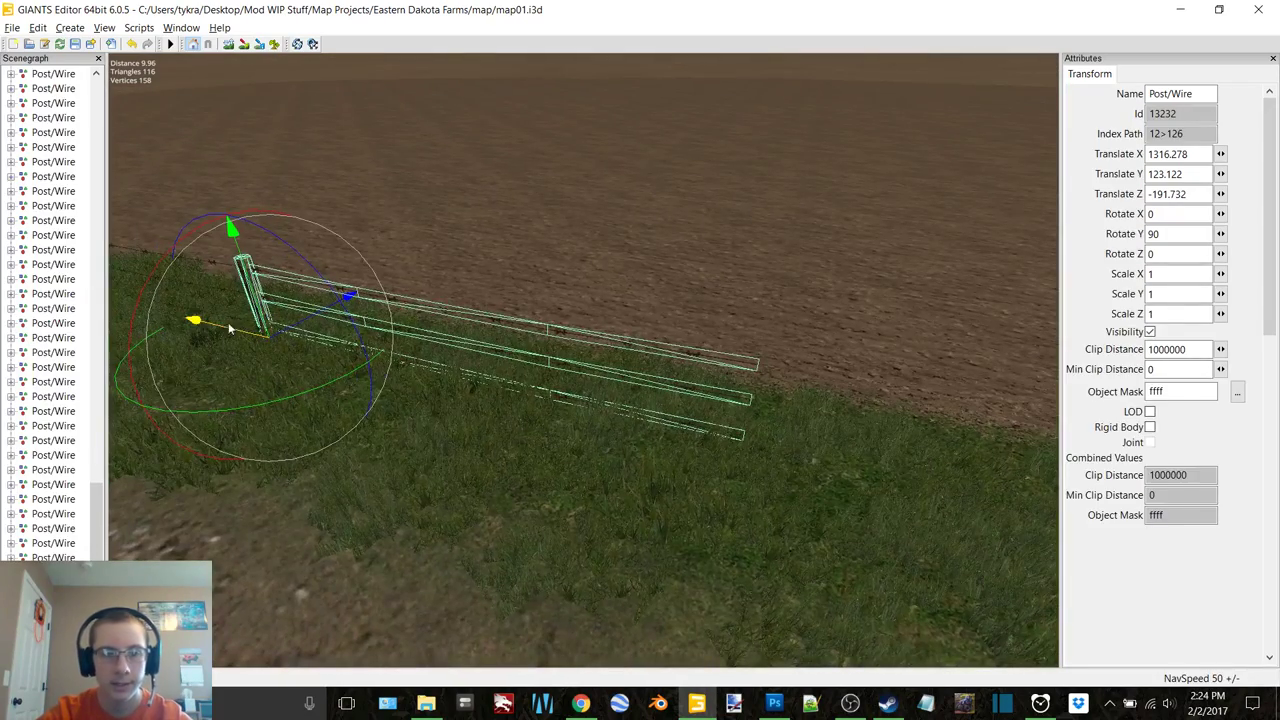
scroll(720, 440, up, 5)
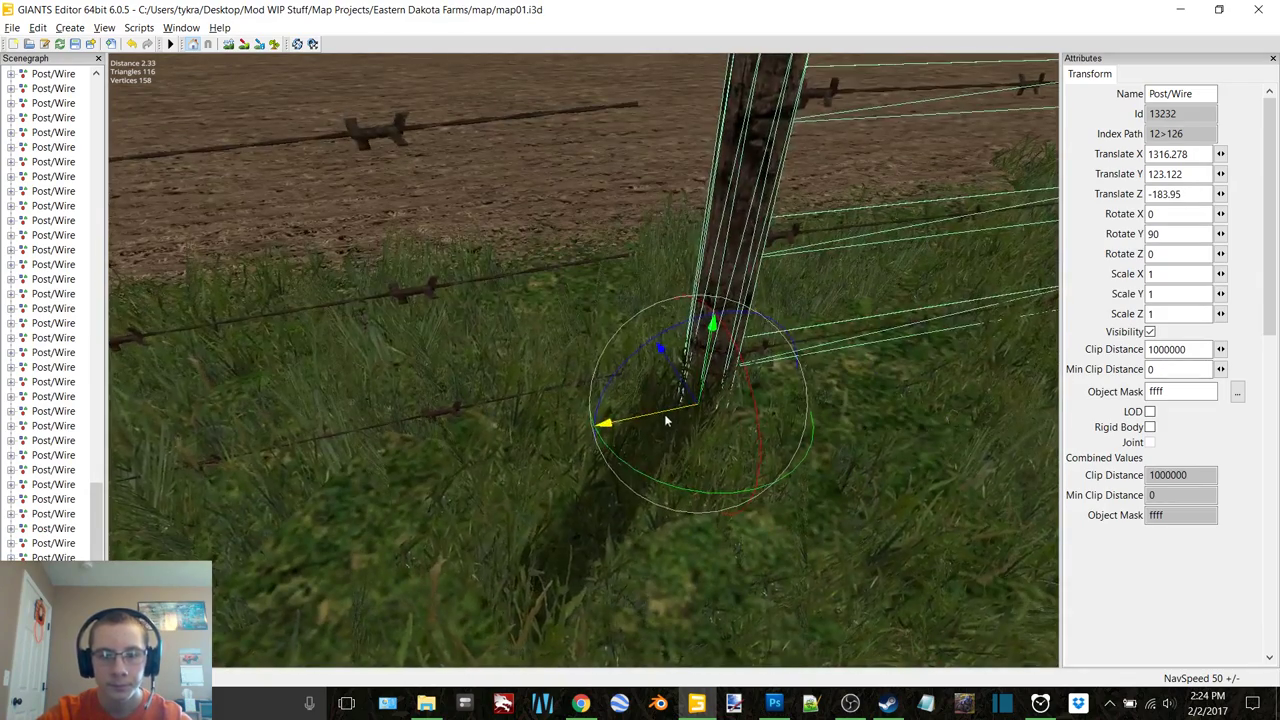
drag(665, 421, 616, 428)
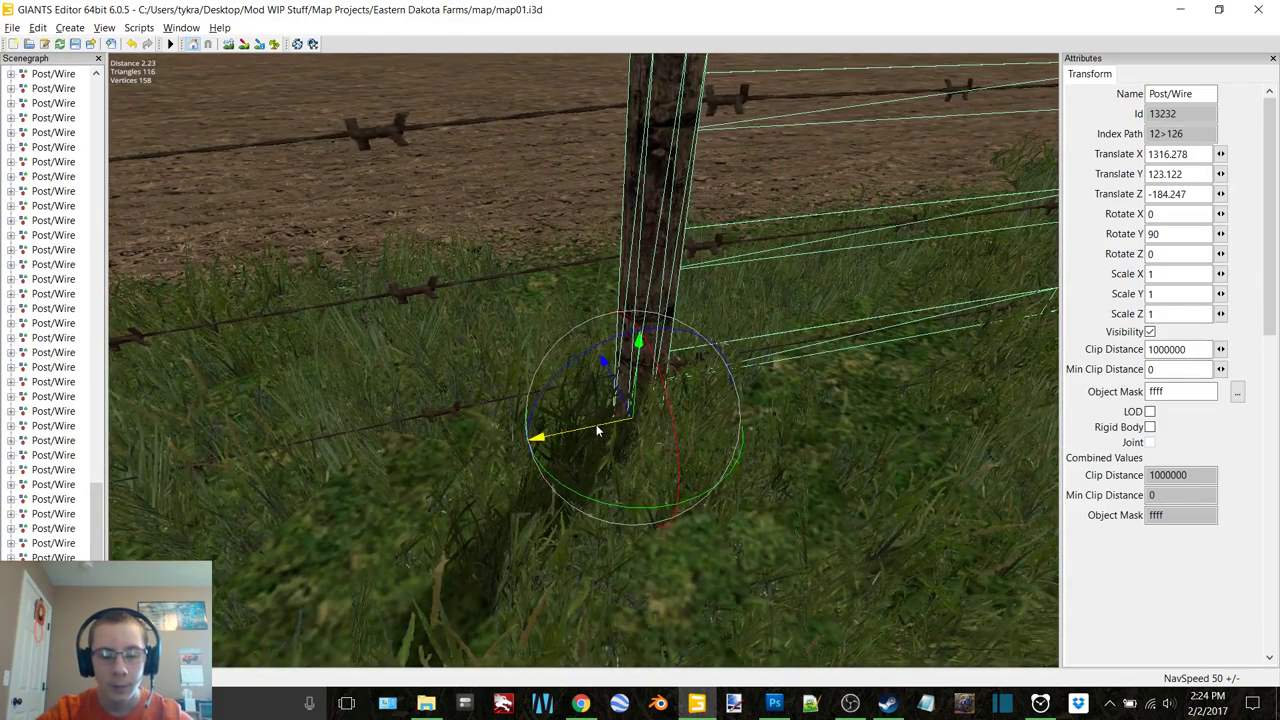
Duplicate the Post/Wire section, position the copy at about Z -176.77, and duplicate it once more in place
key(ctrl+d)
scroll(630, 348, down, 4)
middle_drag(630, 352, 484, 394)
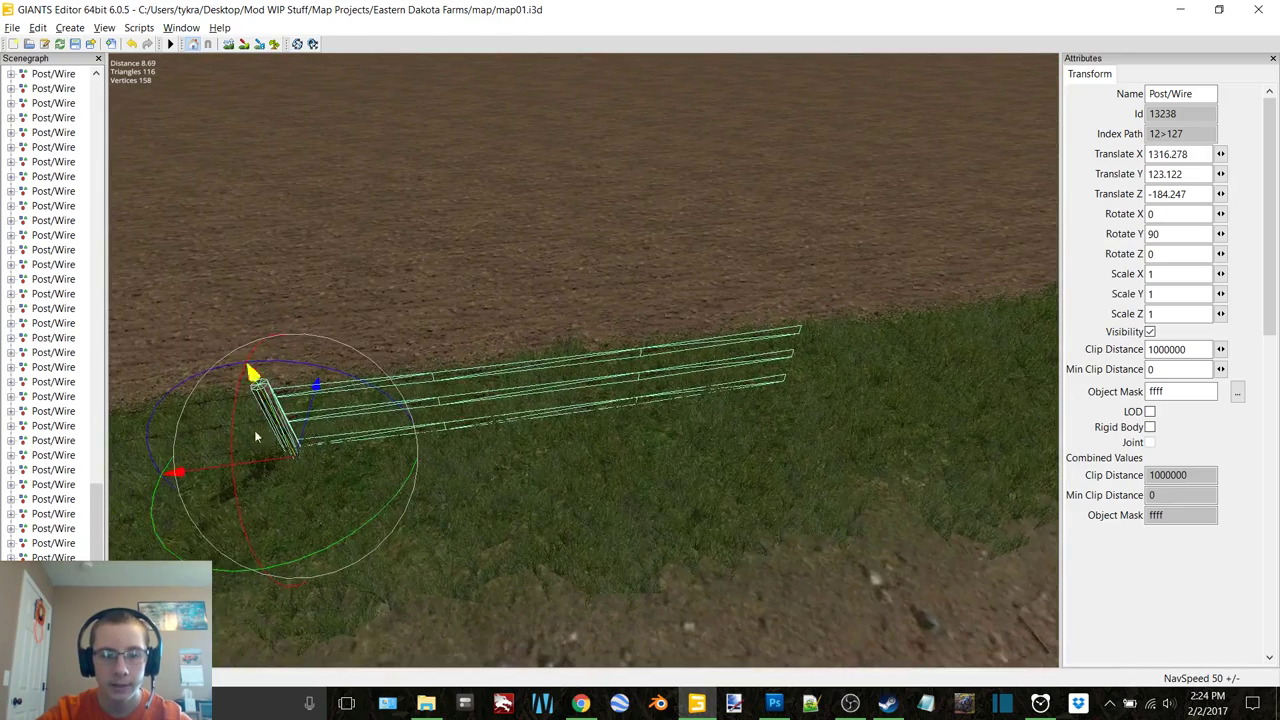
drag(198, 477, 681, 424)
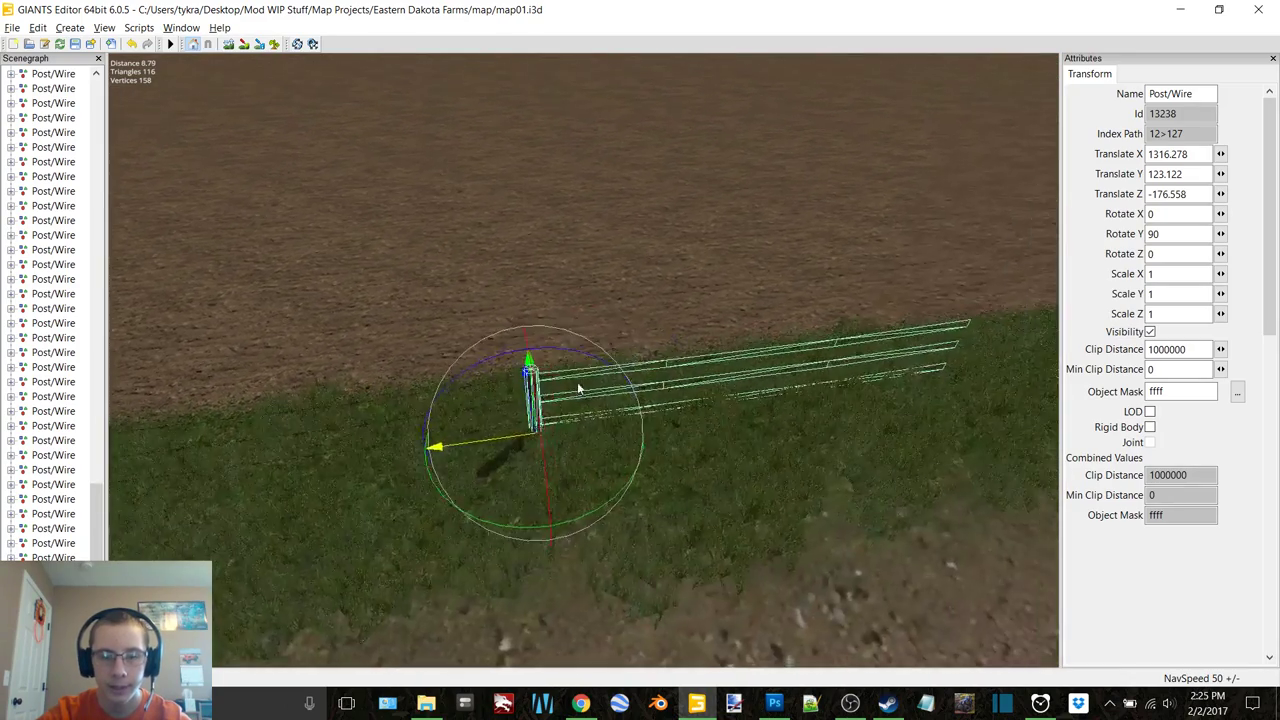
key(w)
scroll(598, 375, up, 5)
scroll(598, 375, down, 6)
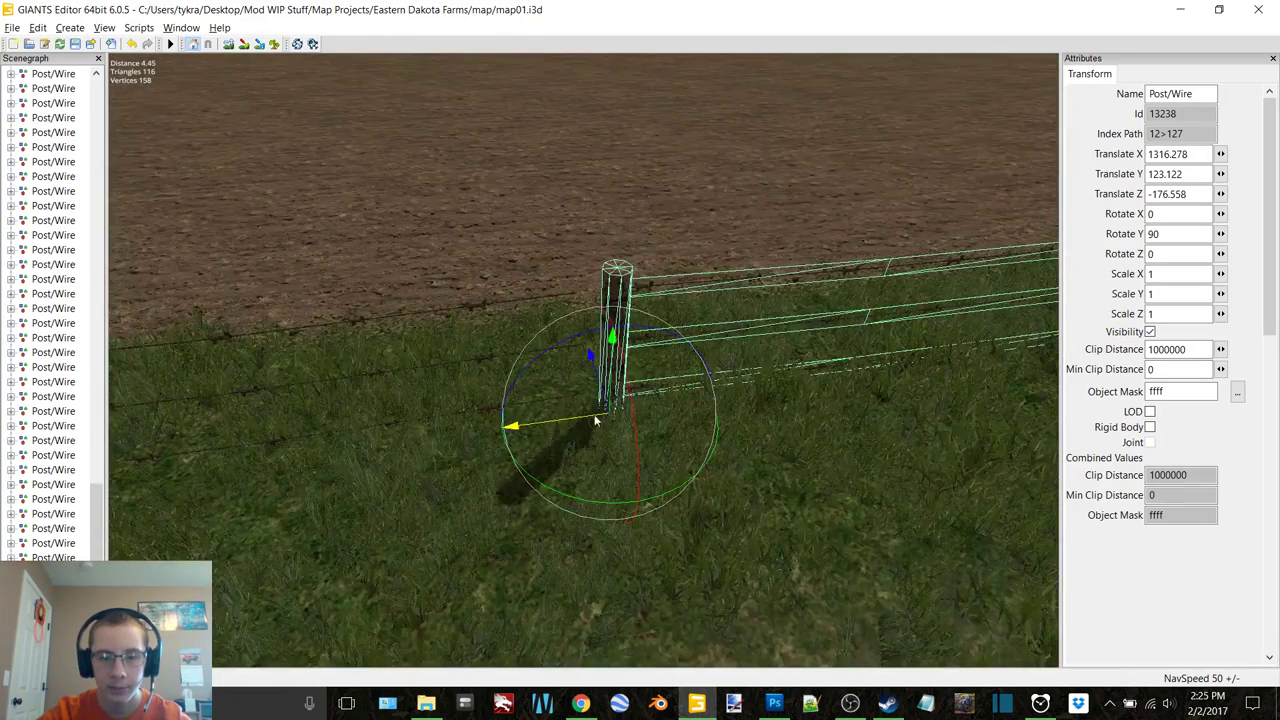
drag(592, 423, 543, 422)
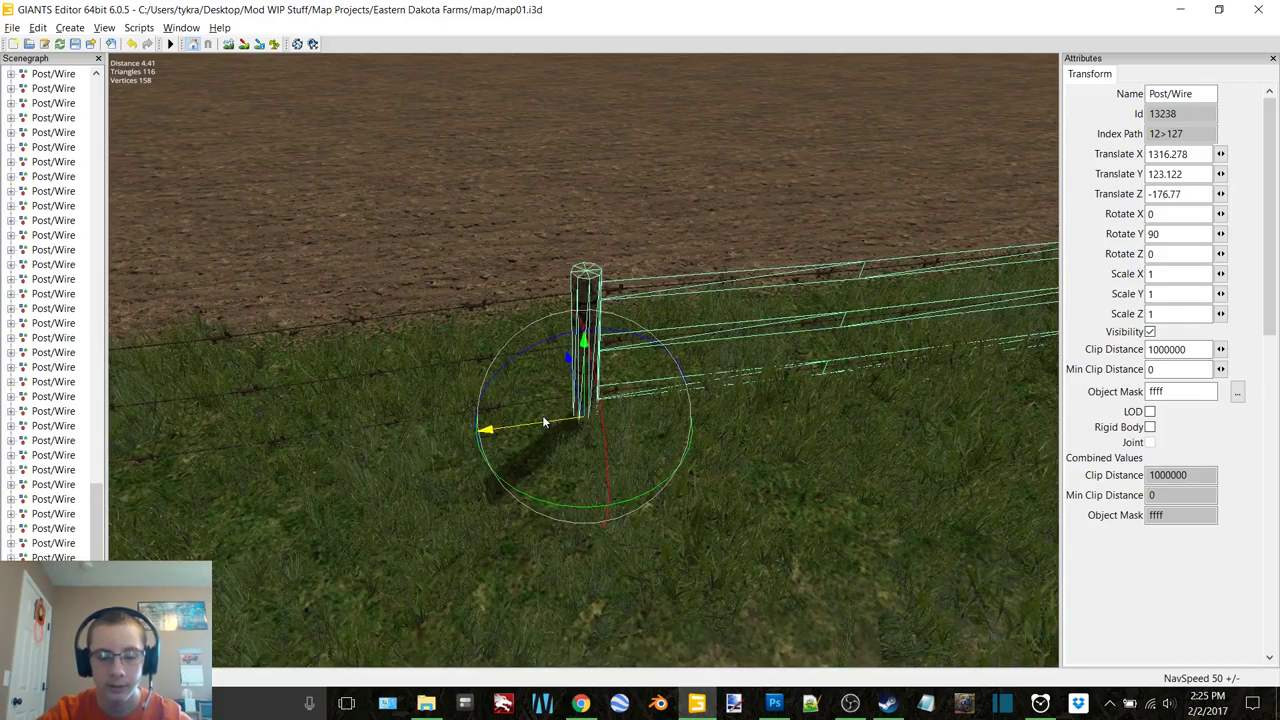
key(ctrl+d)
Survey the grass strips and field edges across the rest of the map
right_drag(542, 415, 645, 359)
right_drag(549, 354, 786, 398)
right_drag(687, 382, 701, 420)
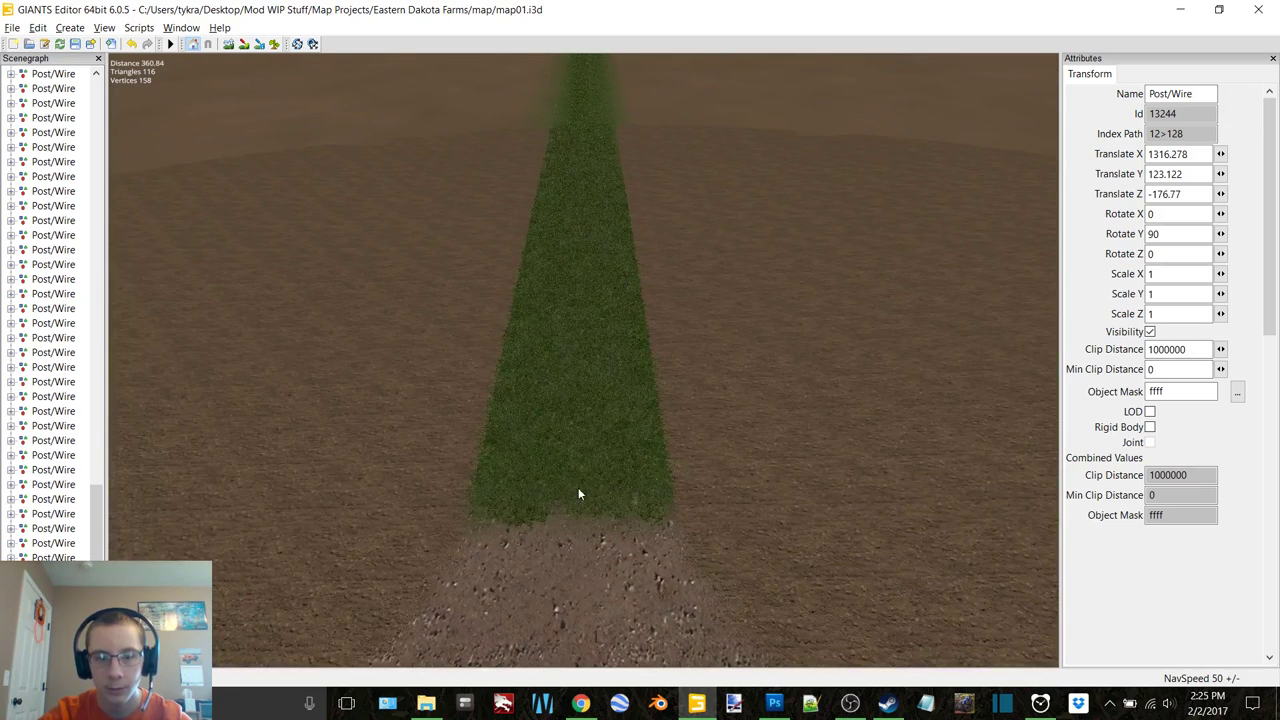
mouse_move(578, 200)
right_down()
mouse_move(563, 591)
mouse_move(529, 323)
mouse_move(829, 166)
mouse_move(679, 184)
mouse_move(611, 286)
mouse_move(603, 406)
mouse_move(789, 277)
mouse_move(786, 314)
mouse_move(843, 294)
mouse_move(601, 196)
right_up()
right_drag(768, 502, 635, 397)
right_drag(257, 114, 810, 285)
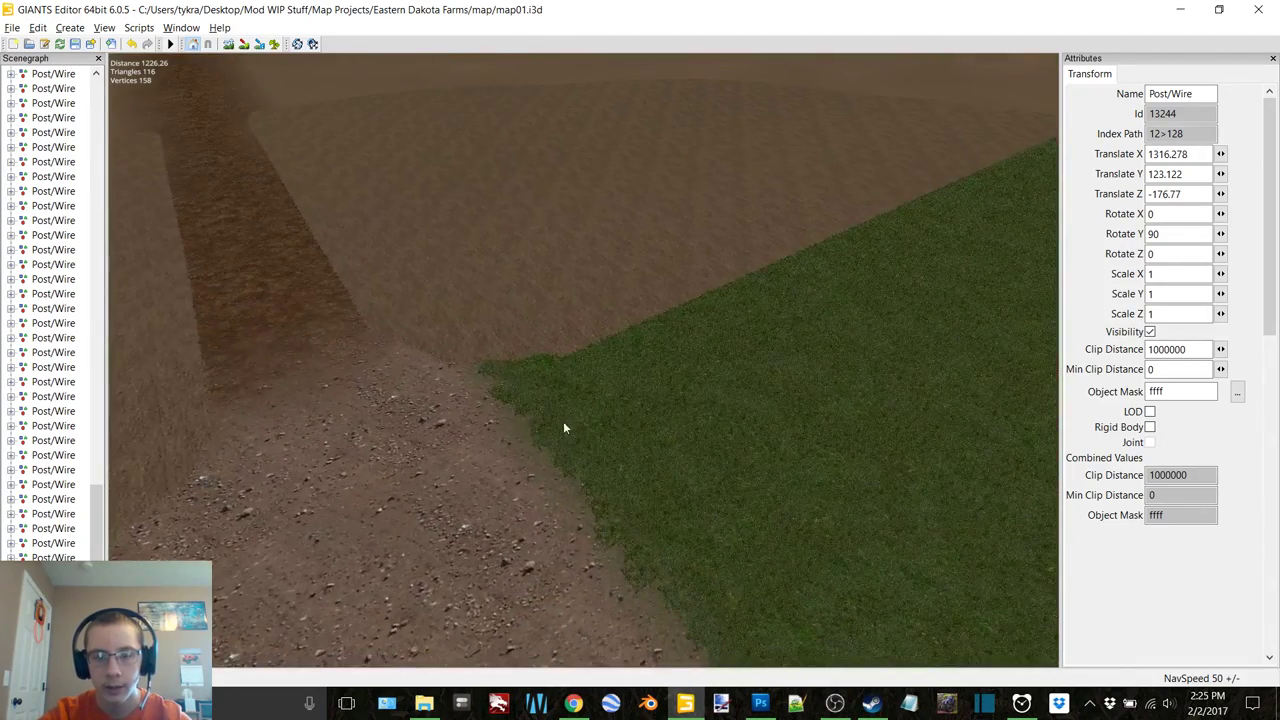
right_drag(581, 429, 780, 372)
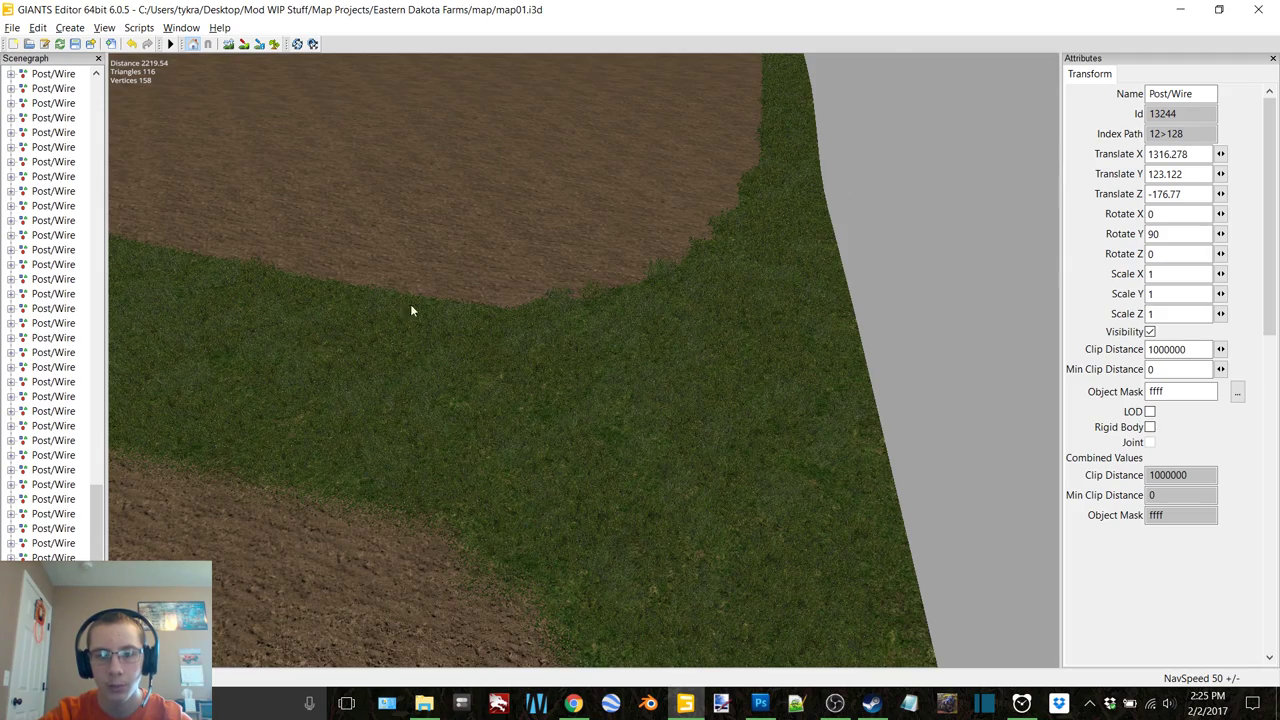
right_drag(421, 303, 447, 505)
right_drag(490, 268, 656, 261)
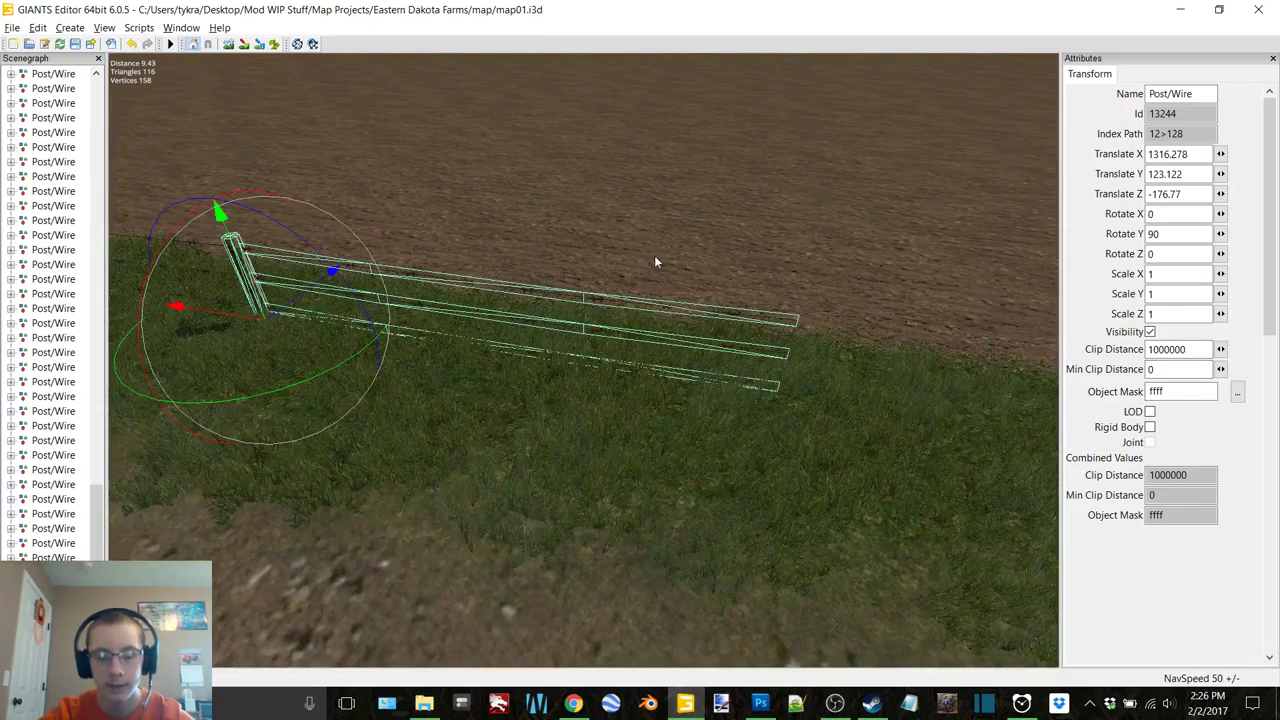
Continue the fence with two more duplicated Post/Wire sections, placing the last copy at about Z -161.835
key(ctrl+d)
drag(176, 306, 620, 381)
mouse_move(620, 381)
right_down()
mouse_move(737, 374)
mouse_move(624, 396)
right_up()
drag(609, 377, 551, 391)
right_drag(551, 391, 311, 278)
drag(310, 271, 805, 326)
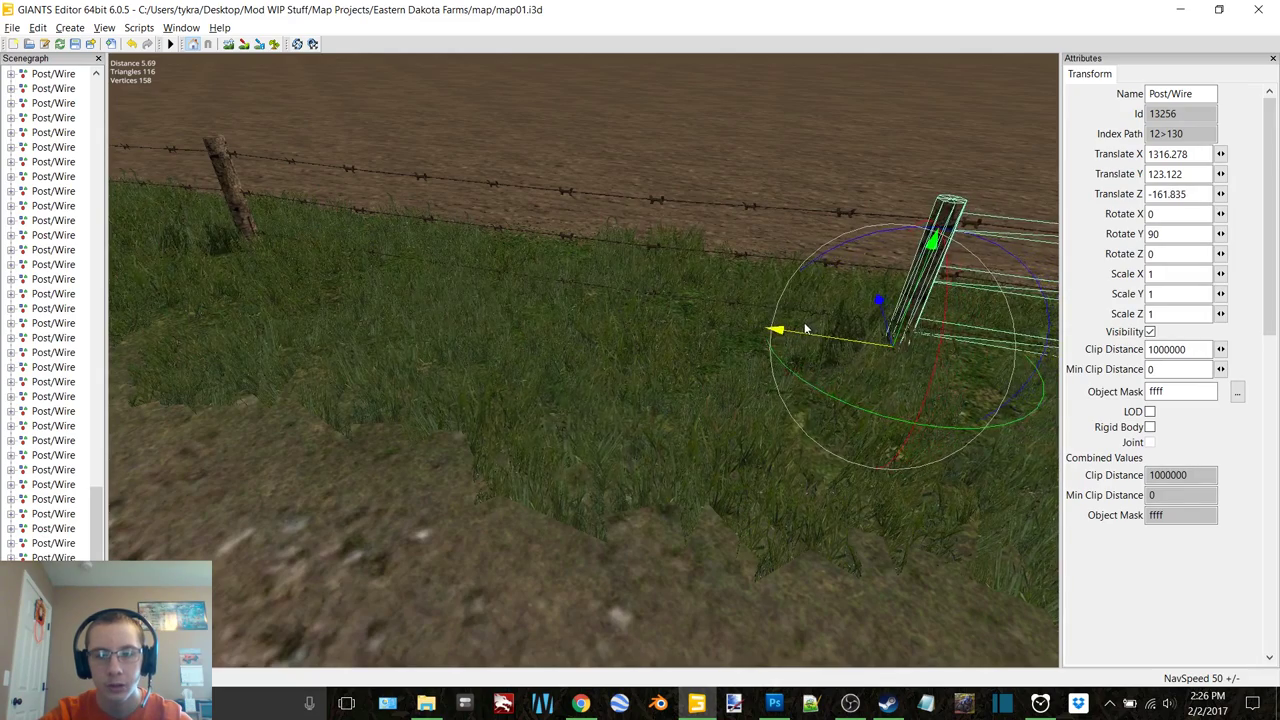
Duplicate the last Post/Wire section and shift the copy along the fence line to about Z -154.383
key(d)
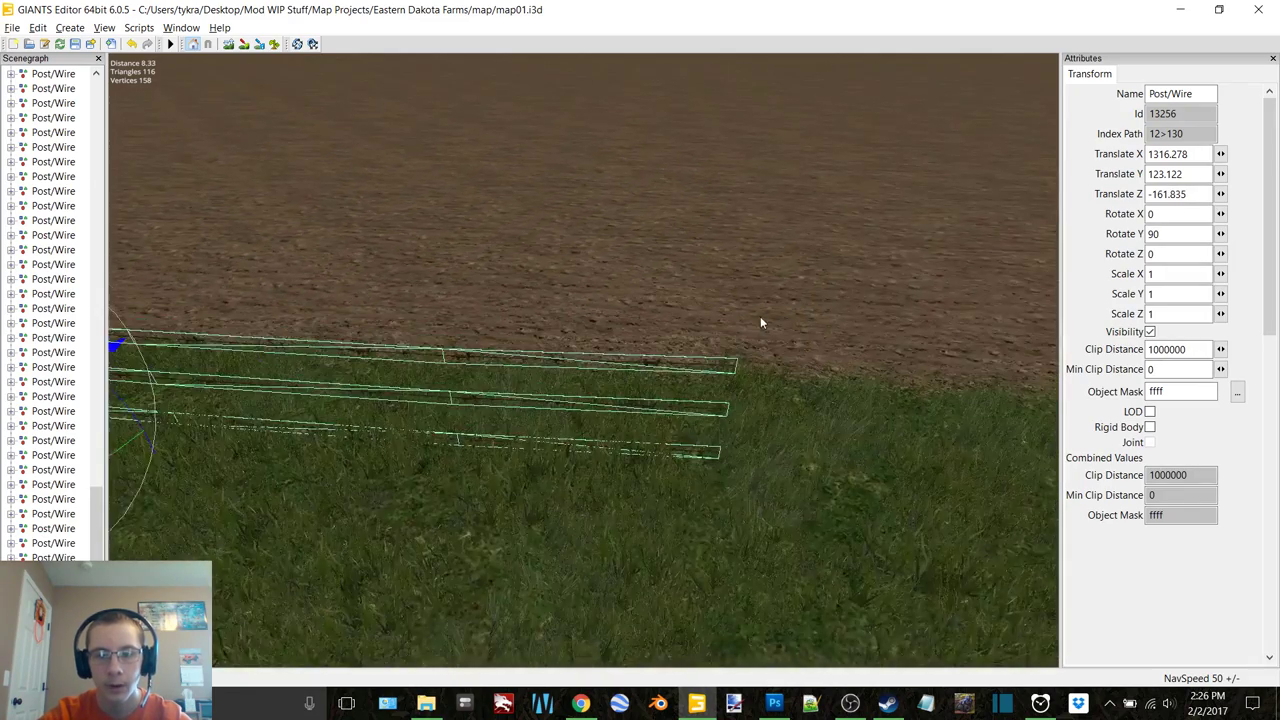
key(a)
key(ctrl+d)
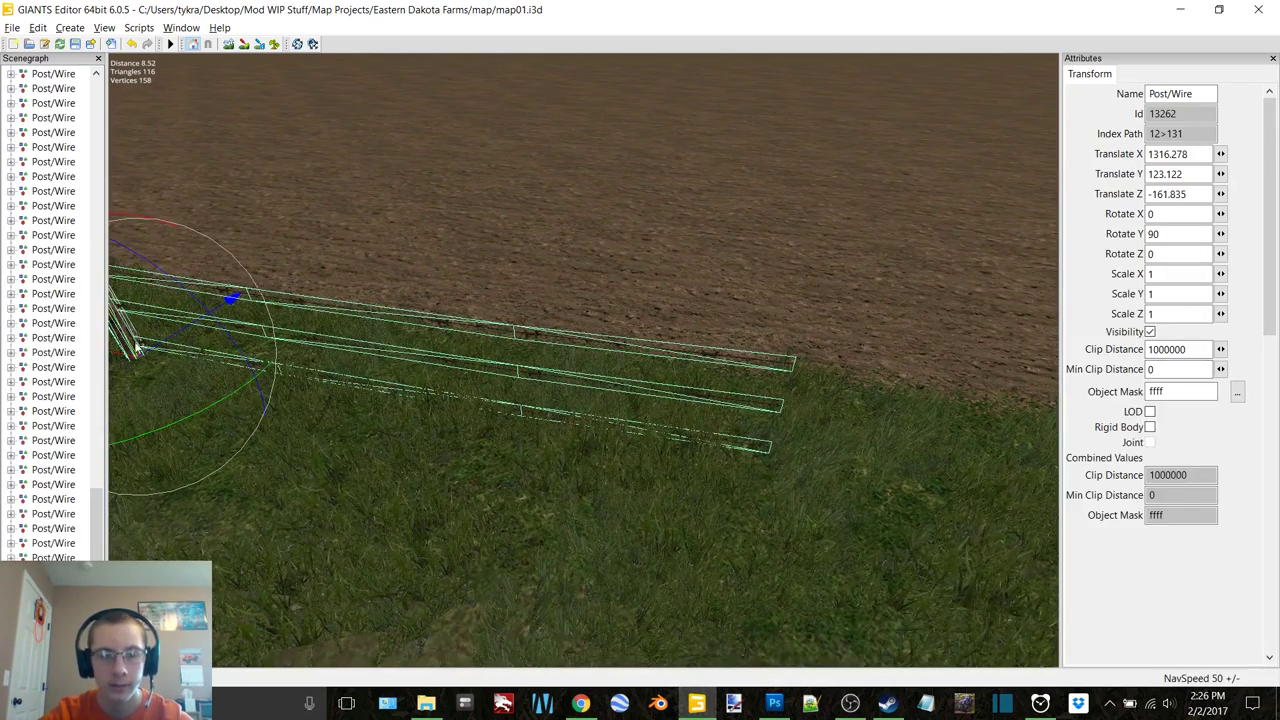
drag(269, 385, 734, 493)
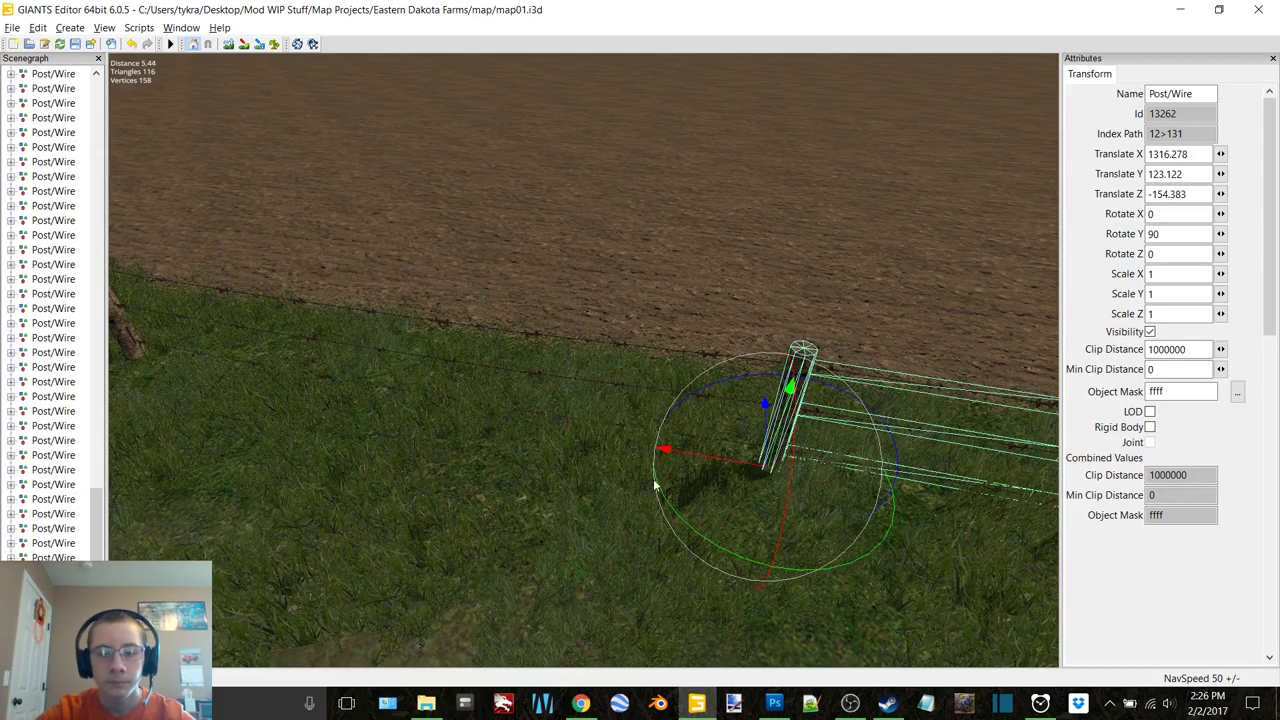
Extend the fence with two more duplicated Post/Wire sections, placing them at about Z -146.905 and Z -139.44
key(d)
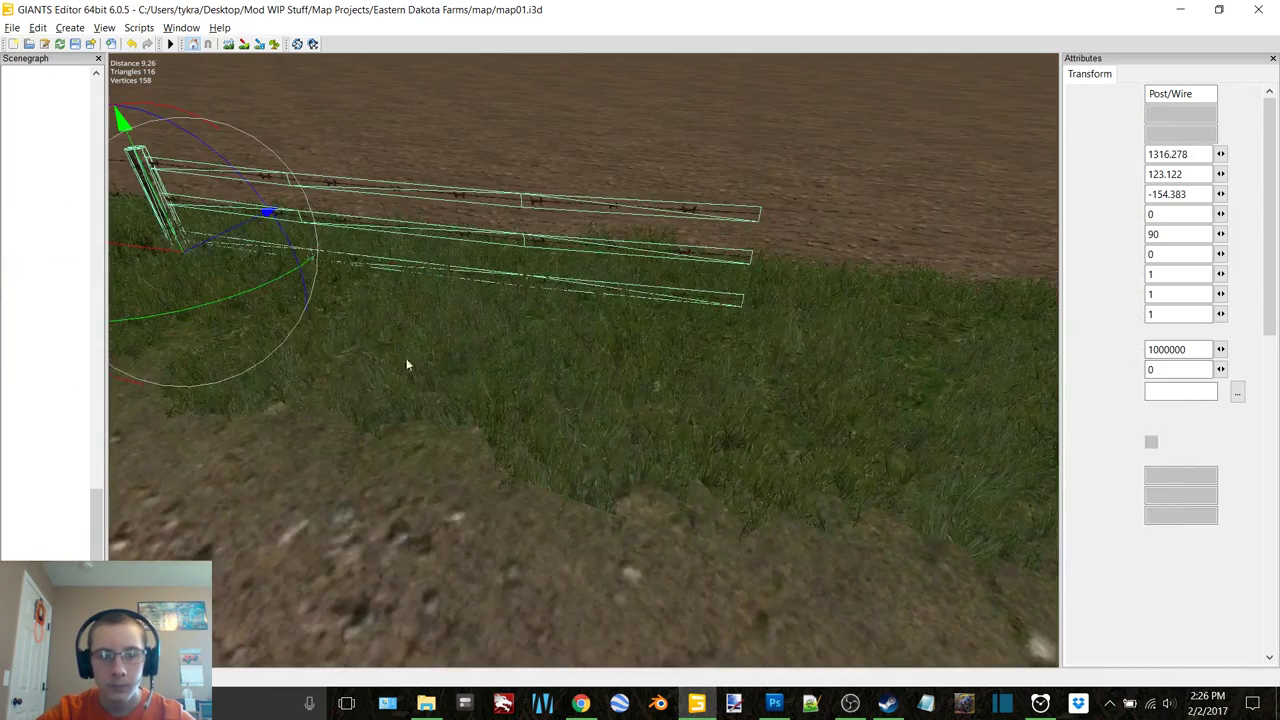
drag(134, 257, 692, 368)
key(d)
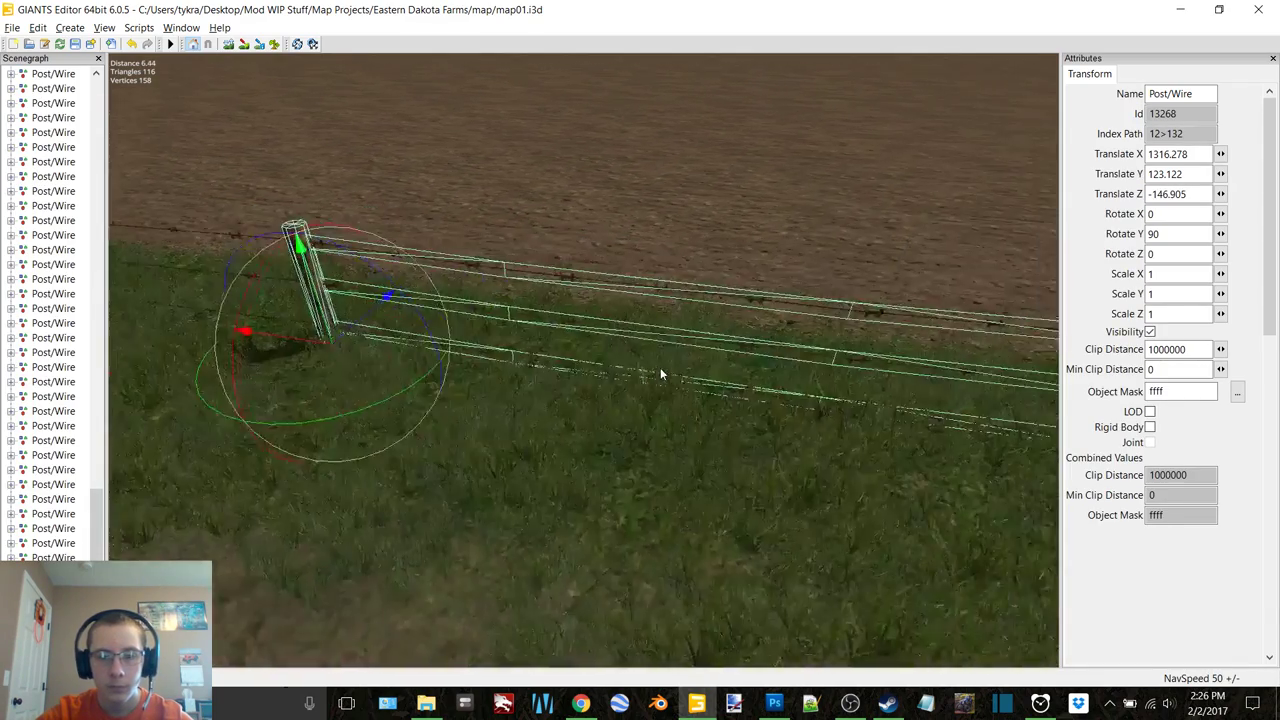
key(d)
key(s)
key(d)
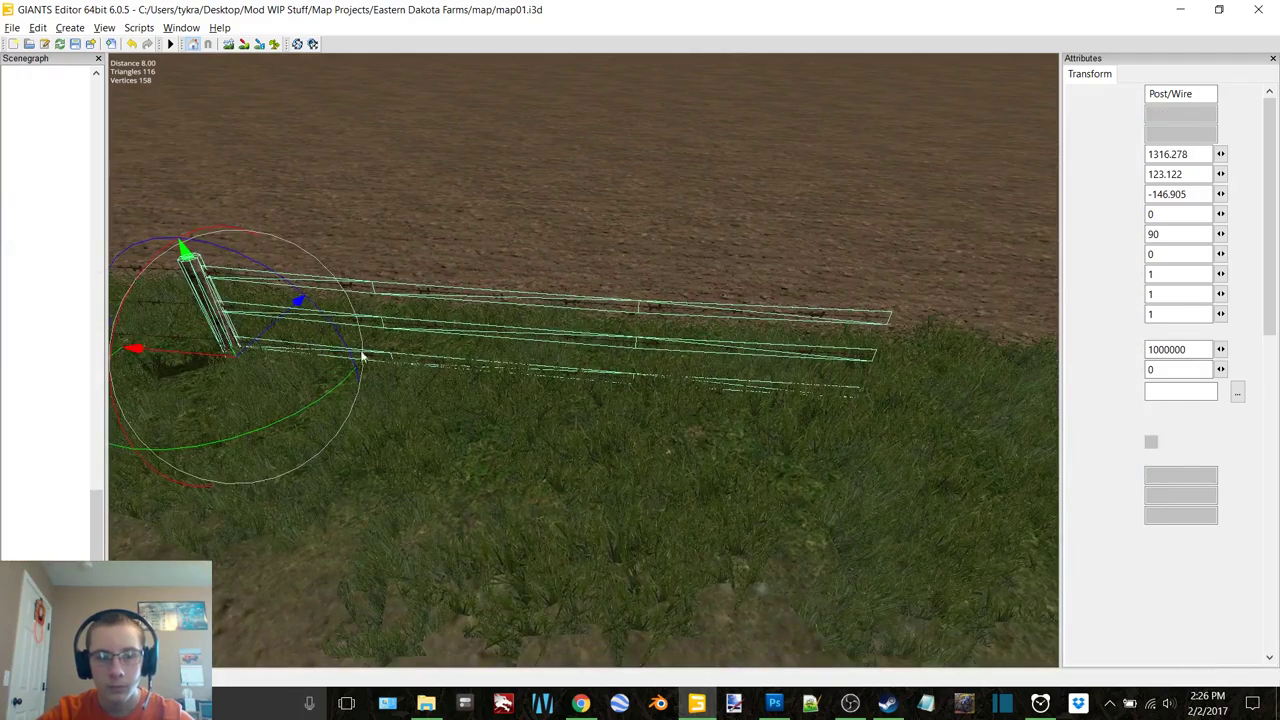
drag(160, 358, 770, 429)
key(d)
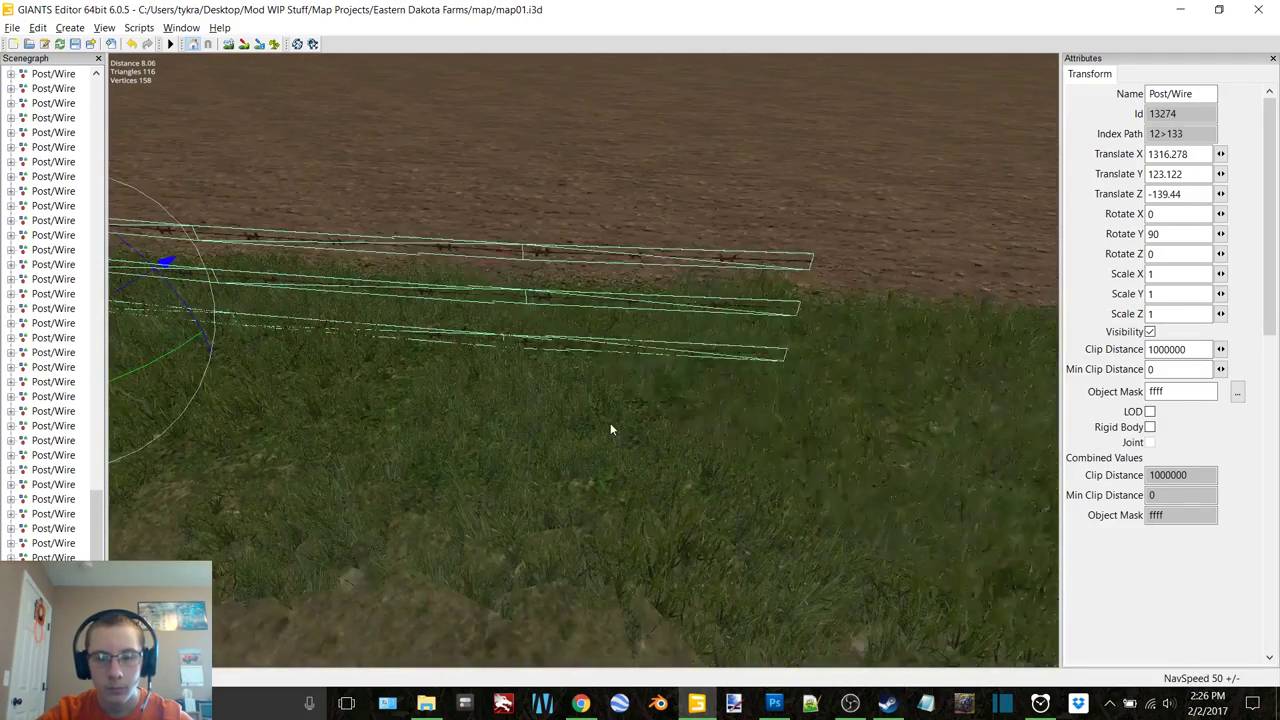
Add two further duplicated Post/Wire sections along the fence line at about Z -131.969 and Z -124.502
key(w)
key(ctrl+d)
key(a)
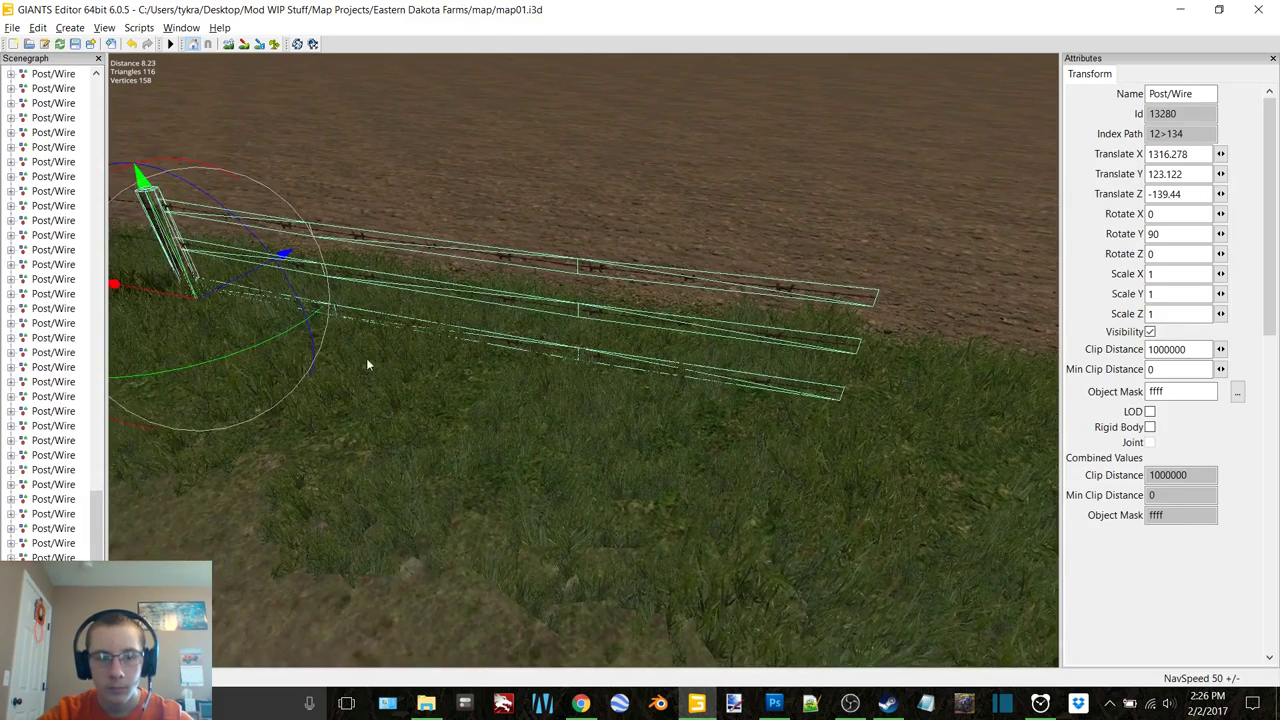
drag(163, 286, 791, 445)
key(d)
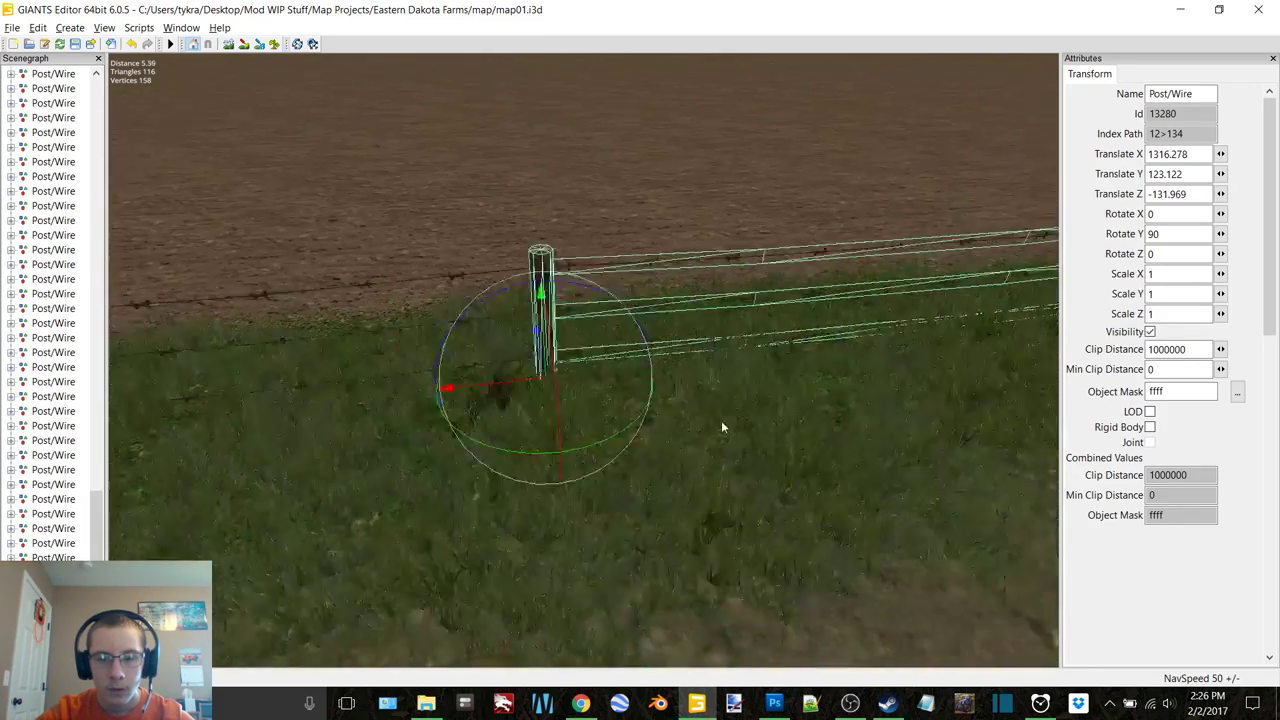
key(a)
key(ctrl+d)
drag(126, 370, 650, 431)
key(w)
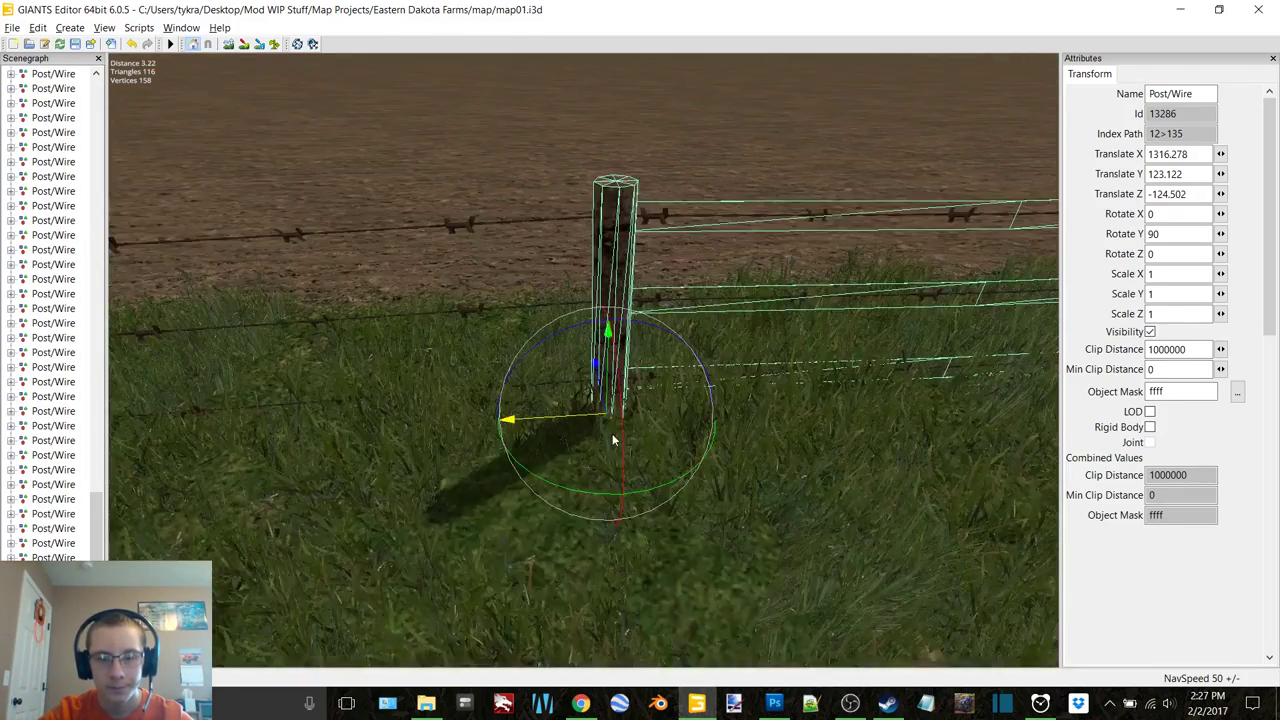
Duplicate the last Post/Wire section and align the copy with the wire ends at about Z -117.032
key(s)
right_drag(616, 440, 515, 434)
drag(193, 342, 718, 416)
key(w)
mouse_move(718, 419)
right_down()
mouse_move(753, 422)
mouse_move(731, 420)
mouse_move(725, 440)
right_up()
drag(686, 440, 558, 453)
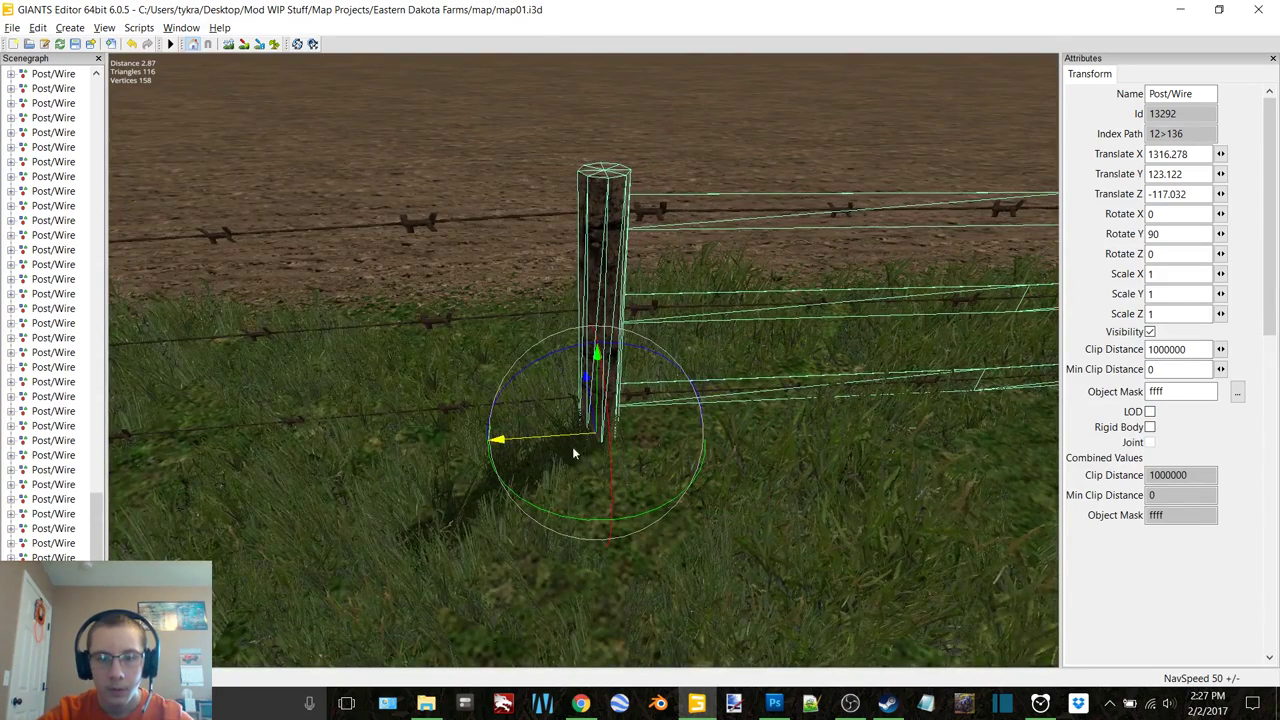
Continue the fence with two duplicated Post/Wire sections, placing the last copy at about Z -102.153
right_drag(633, 444, 548, 424)
key(ctrl+d)
right_drag(733, 440, 737, 437)
drag(590, 447, 645, 430)
right_drag(645, 424, 553, 420)
key(ctrl+d)
drag(119, 354, 793, 492)
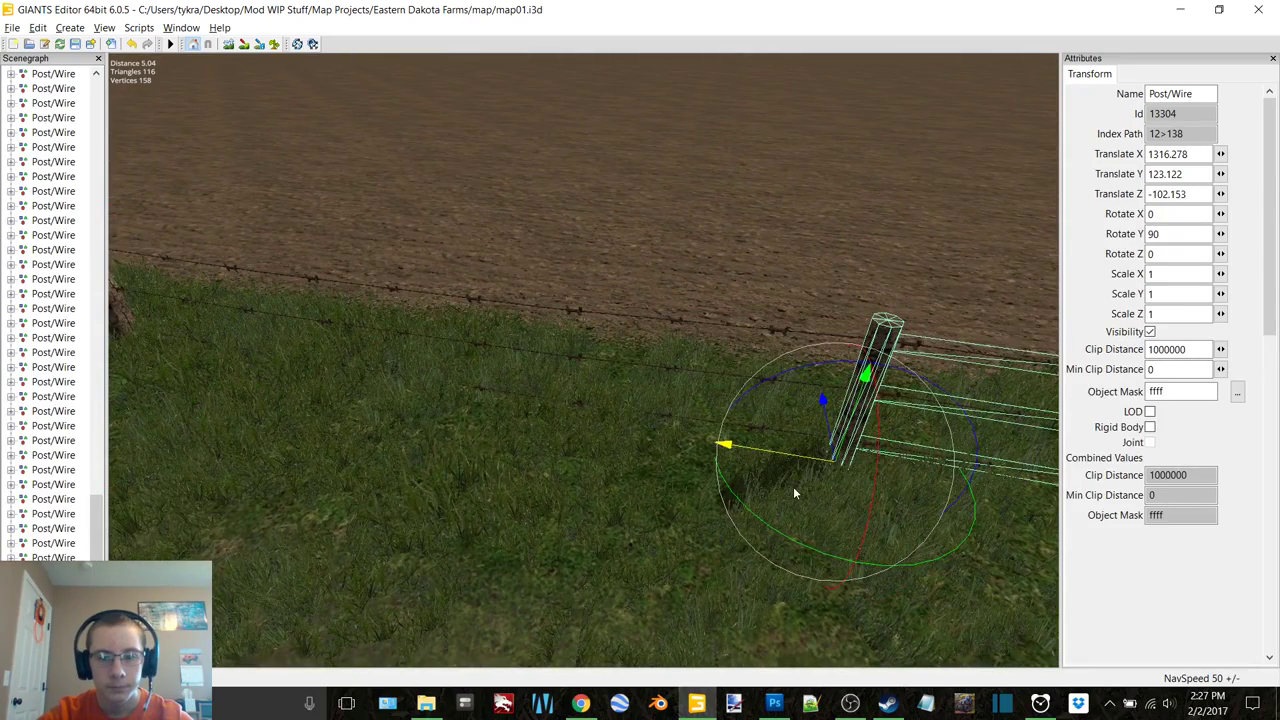
Duplicate the Post/Wire section, position the copy at about Z -94.675, and duplicate it again in place
right_drag(794, 492, 615, 496)
key(ctrl+d)
right_drag(343, 374, 512, 429)
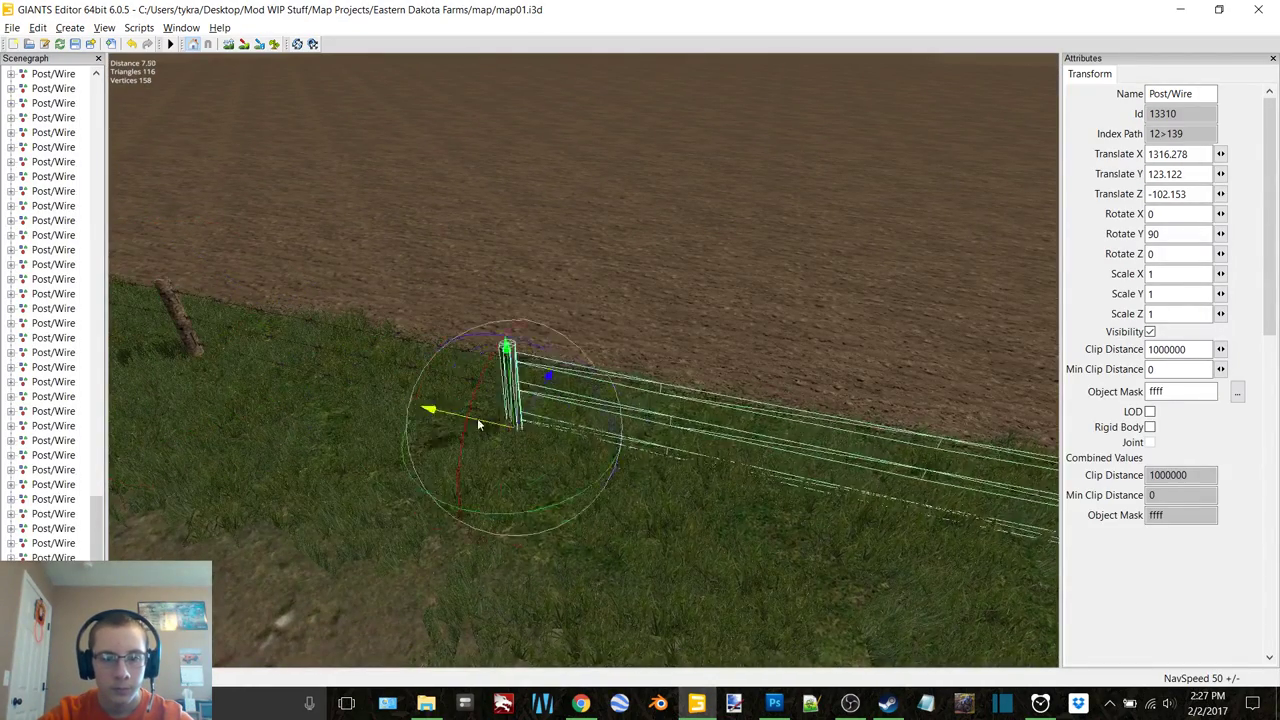
drag(512, 429, 603, 458)
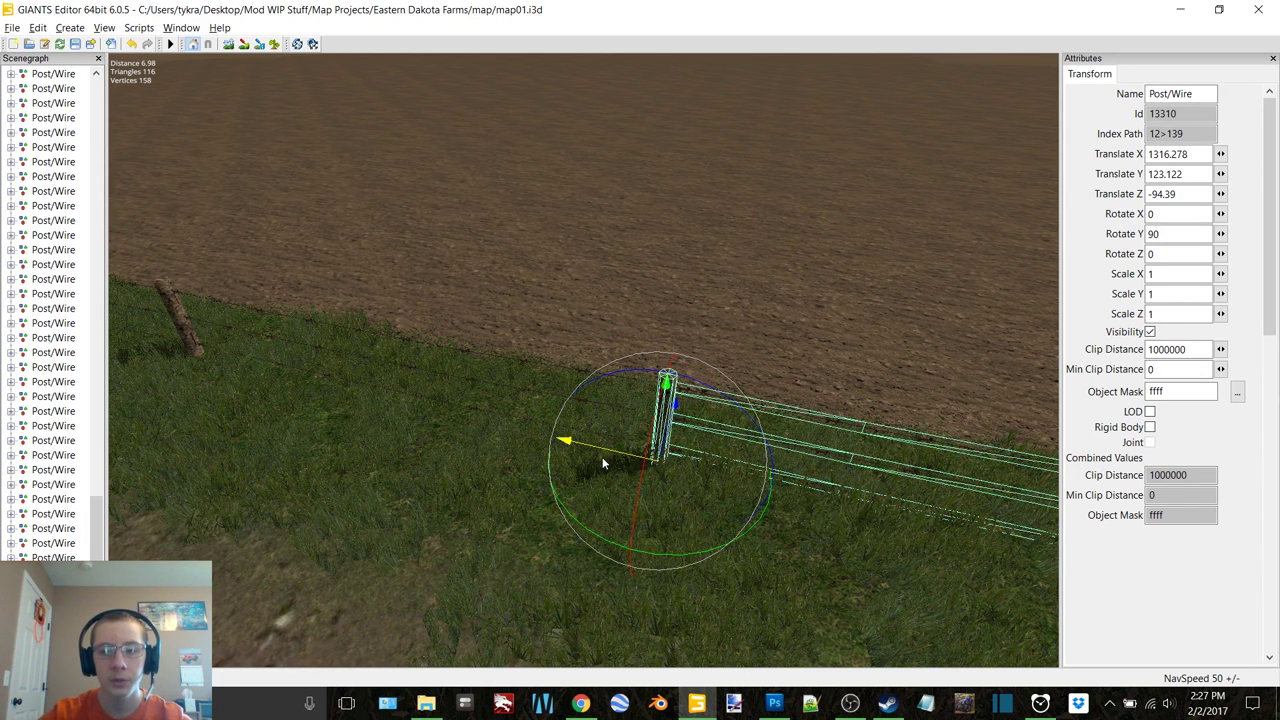
mouse_move(599, 456)
right_down()
mouse_move(577, 465)
mouse_move(597, 445)
right_up()
drag(677, 487, 612, 479)
right_drag(612, 479, 588, 433)
key(ctrl+d)
drag(588, 433, 785, 388)
right_drag(785, 388, 558, 348)
drag(558, 348, 764, 412)
right_drag(764, 412, 690, 423)
key(ctrl+z)
key(ctrl+z)
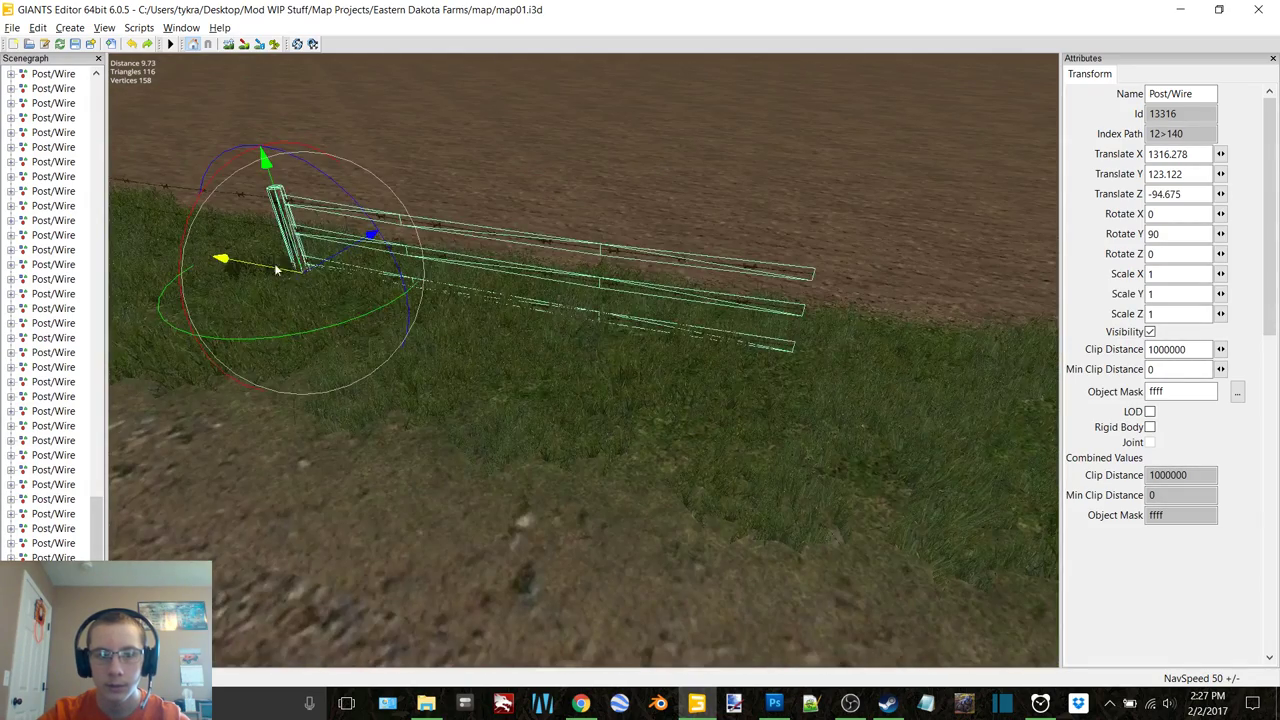
Shift the new copy to about Z -87.231 and place another duplicated section at about Z -79.798
right_drag(266, 258, 294, 273)
drag(294, 273, 724, 400)
mouse_move(724, 400)
right_down()
mouse_move(750, 392)
mouse_move(732, 397)
right_up()
key(ctrl+d)
right_drag(220, 400, 668, 405)
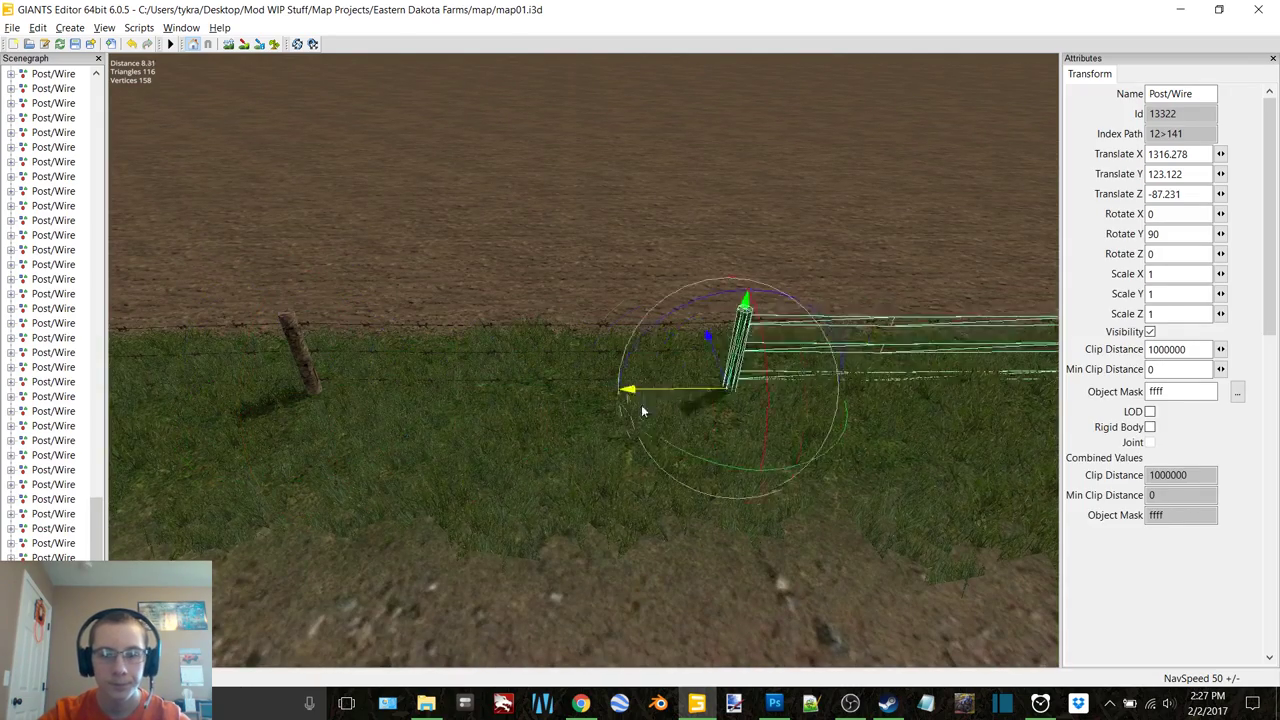
drag(668, 405, 708, 412)
Add two more duplicated Post/Wire sections to the fence, ending with a copy at about Z -64.918
right_drag(662, 406, 500, 409)
right_drag(168, 323, 745, 465)
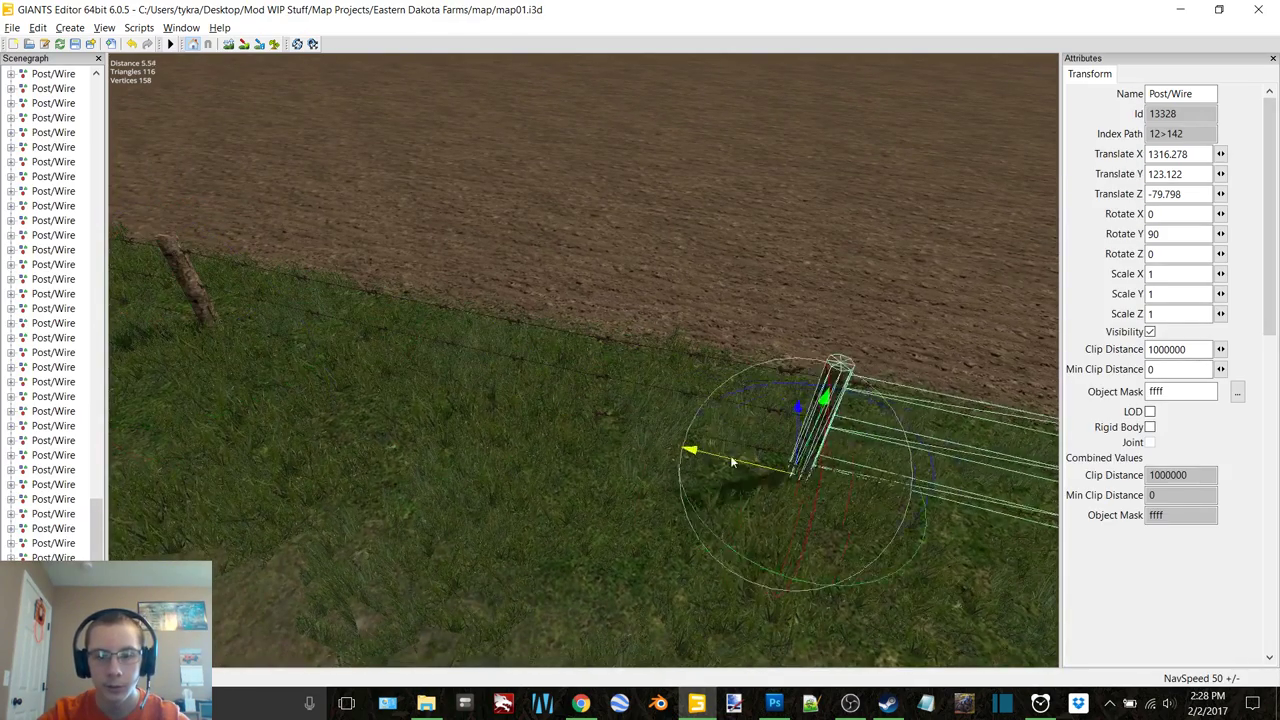
drag(745, 465, 700, 432)
right_drag(700, 432, 858, 465)
key(ctrl+d)
drag(858, 465, 762, 452)
right_drag(762, 452, 594, 428)
Duplicate the last Post/Wire section and fine-tune the copy's position to about Z -57.497
key(ctrl+d)
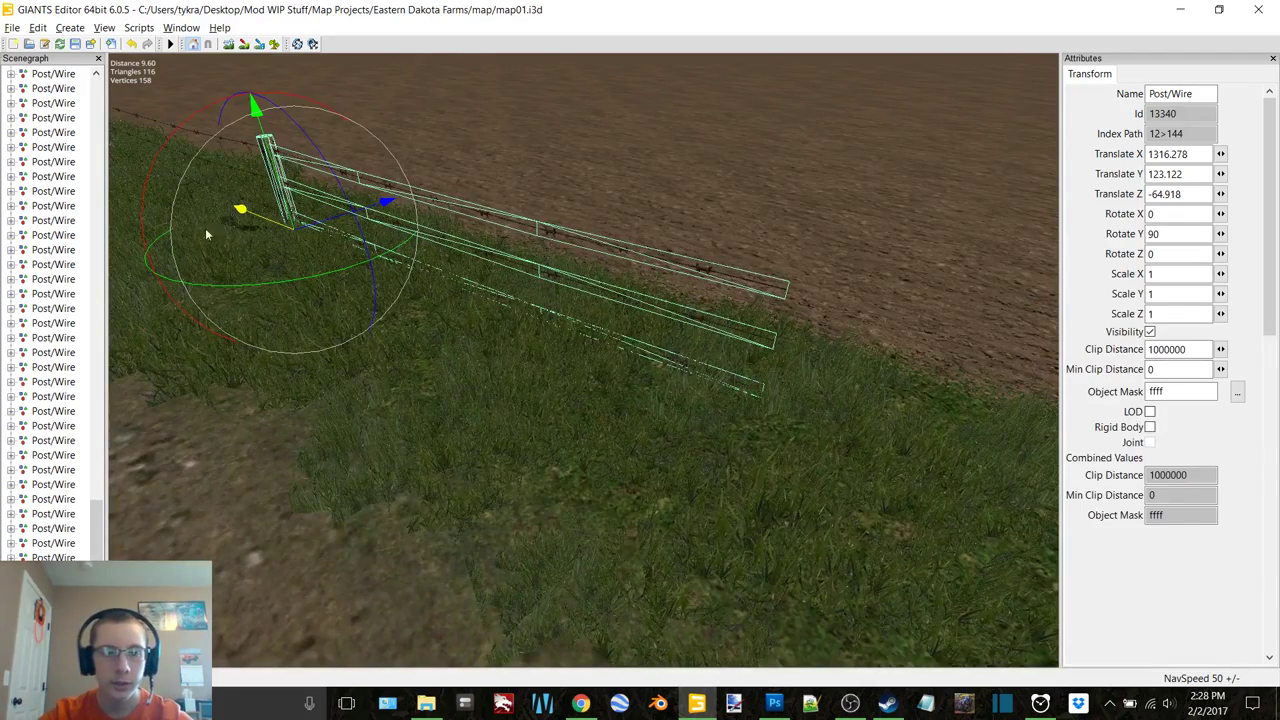
drag(240, 218, 242, 220)
right_drag(242, 220, 760, 433)
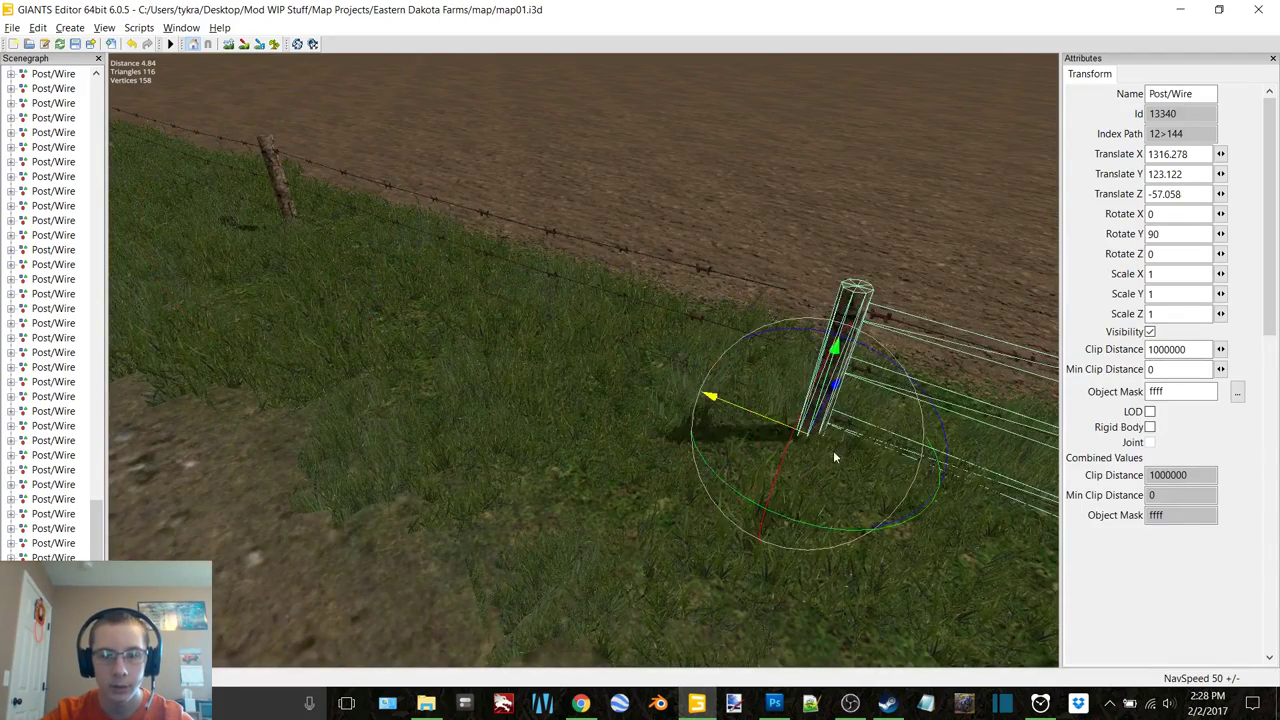
drag(835, 457, 788, 432)
right_drag(788, 432, 559, 367)
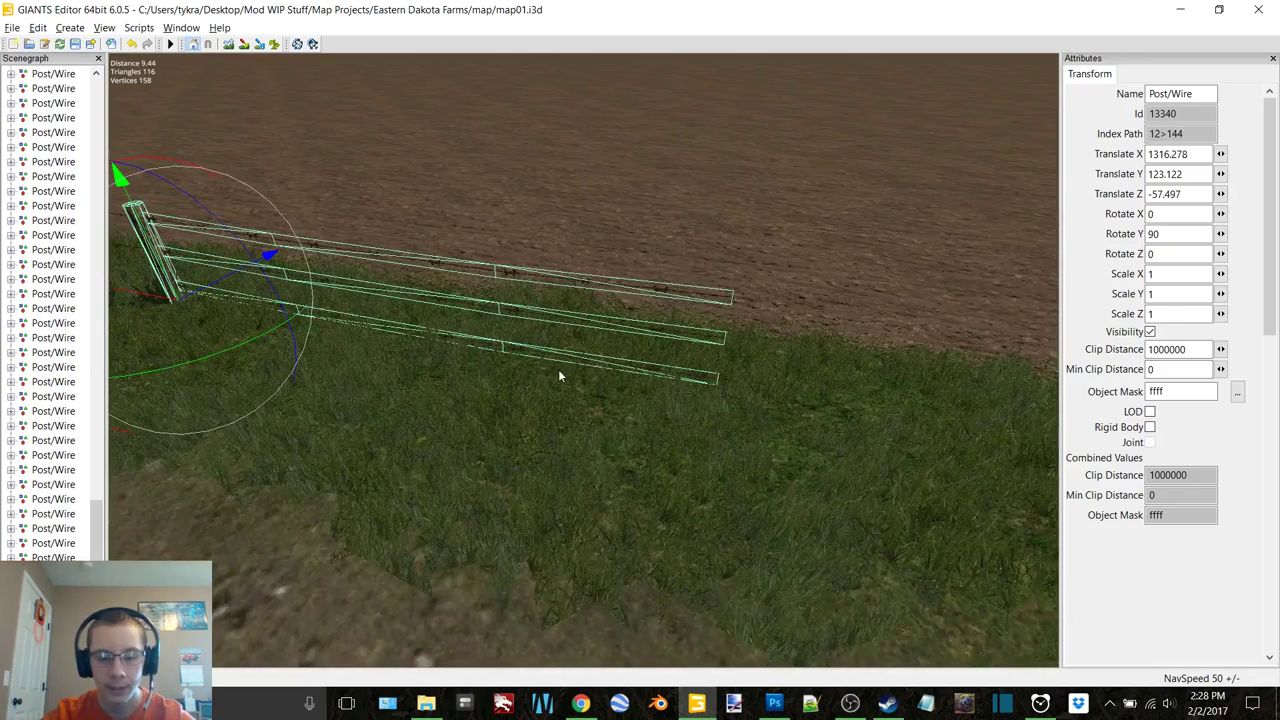
Extend the fence with three duplicated Post/Wire sections, placing the last copy at about Z -35.213
key(ctrl+d)
drag(126, 291, 670, 441)
right_drag(611, 420, 523, 395)
key(ctrl+d)
drag(150, 308, 645, 436)
right_drag(570, 392, 620, 402)
key(d)
key(ctrl+d)
drag(263, 408, 749, 471)
key(d)
key(w)
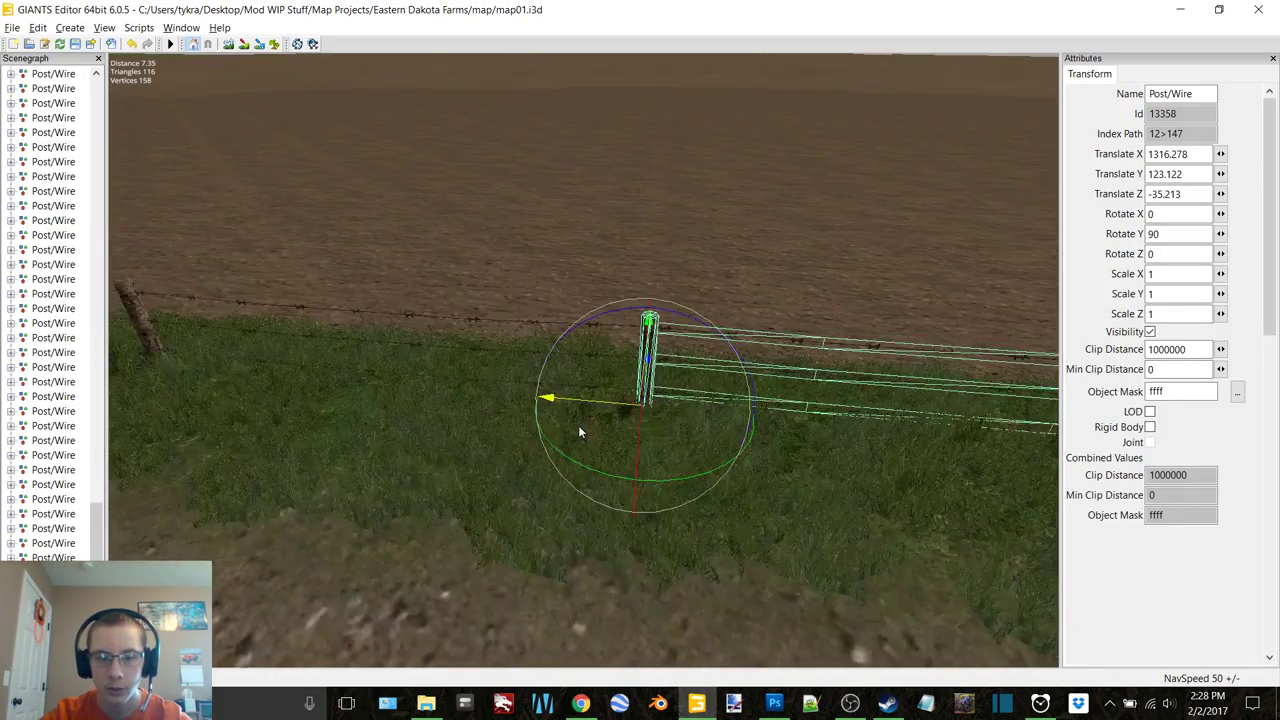
Duplicate the last Post/Wire section and move the copy along the fence to about Z -27.762
key(s)
key(d)
key(ctrl+d)
drag(226, 353, 707, 458)
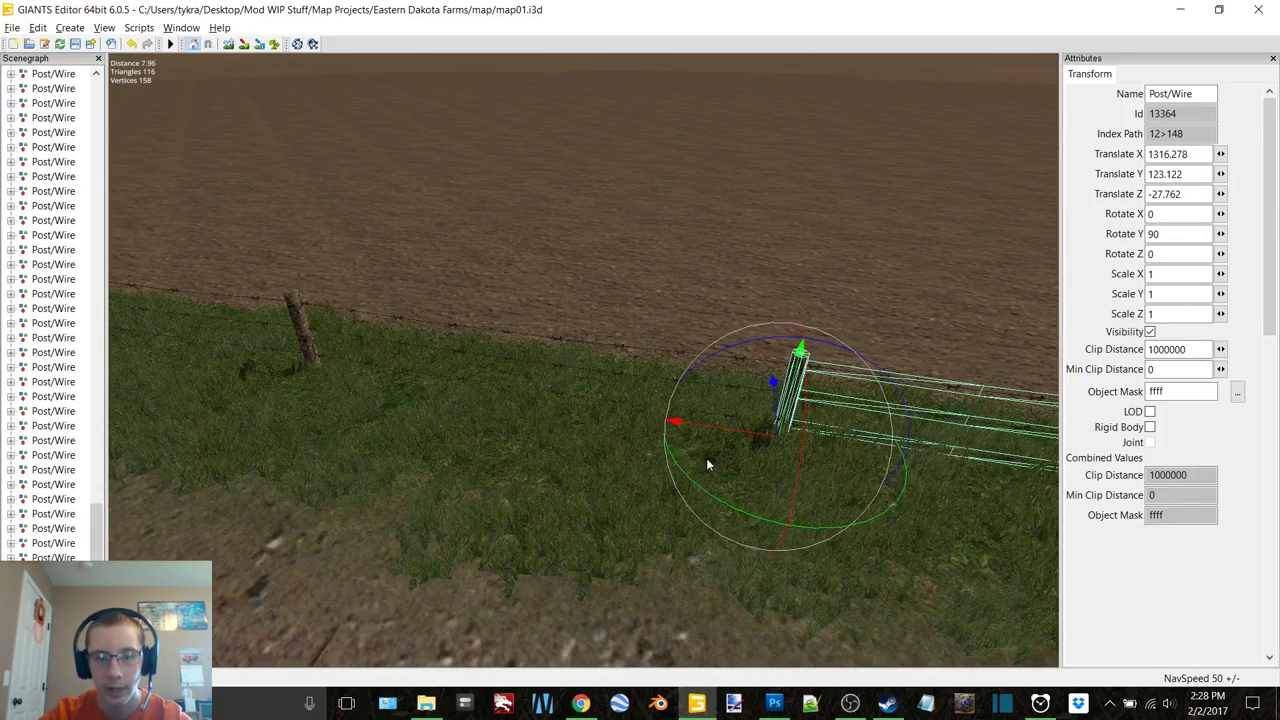
Lower the newest Post/Wire section slightly to about Y 123.1 so its post sits in the ground
right_drag(706, 458, 754, 450)
key(w)
key(w)
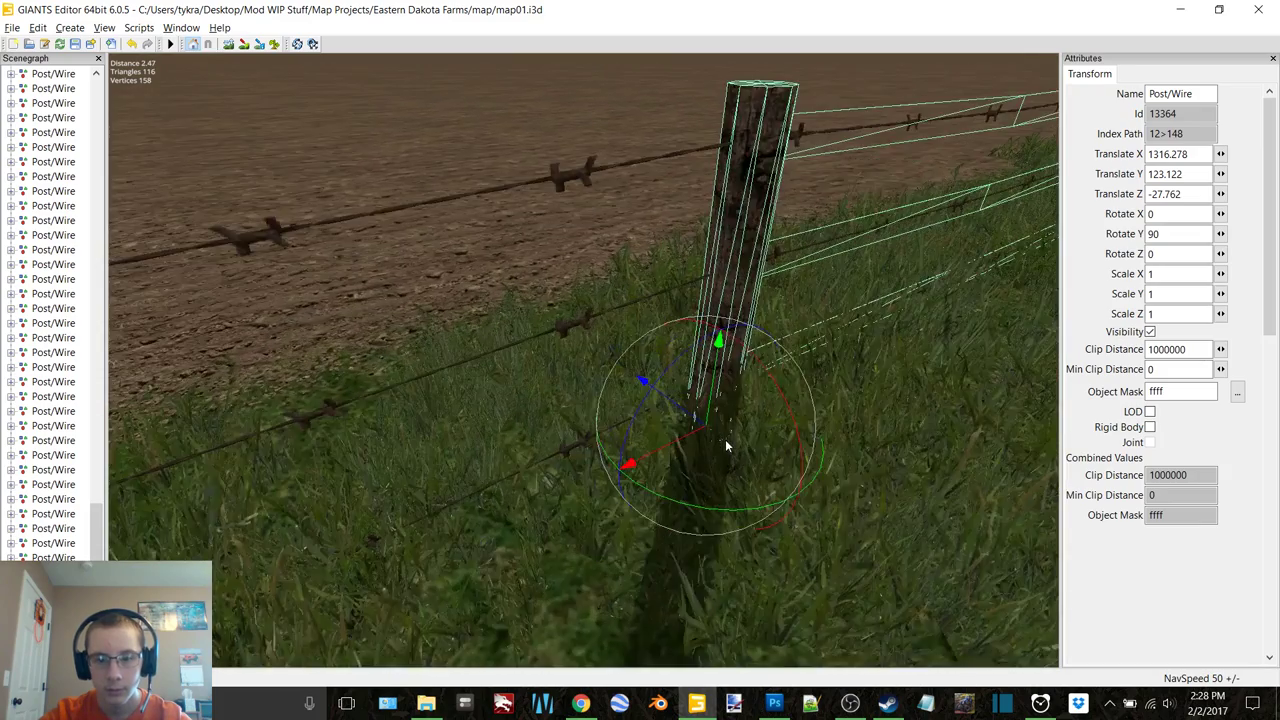
key(s)
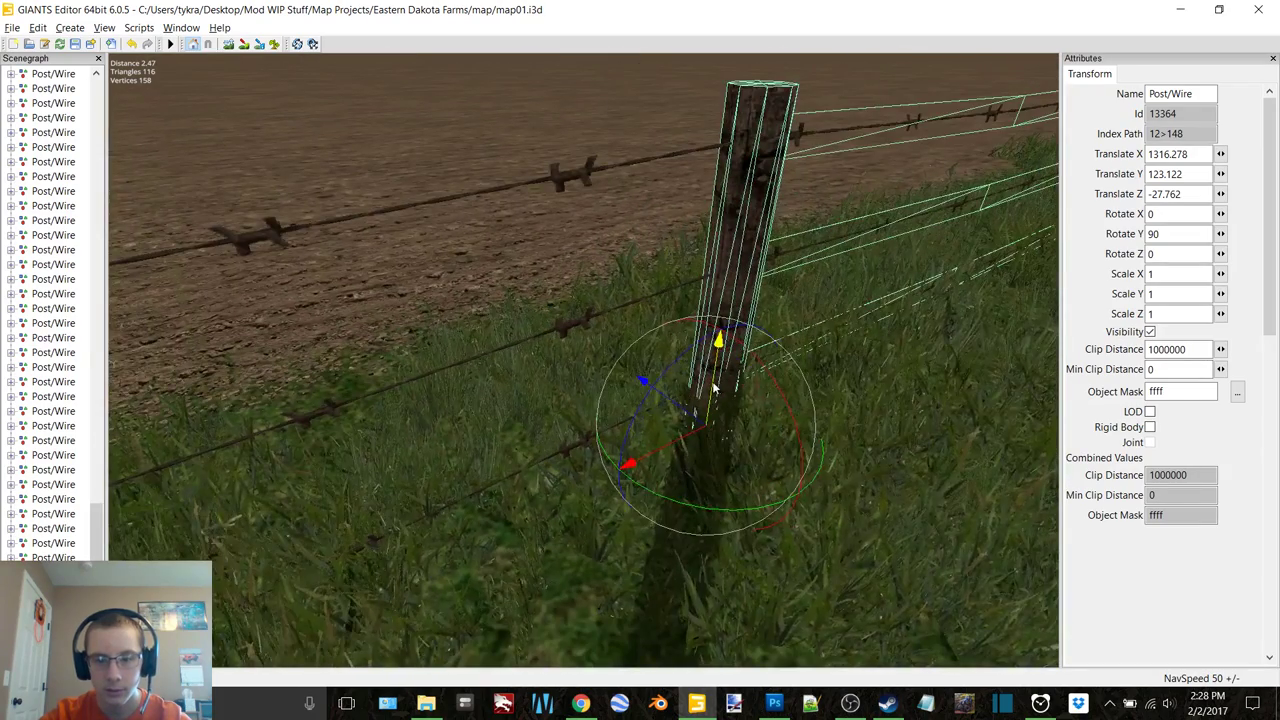
drag(714, 392, 713, 397)
key(ctrl+z)
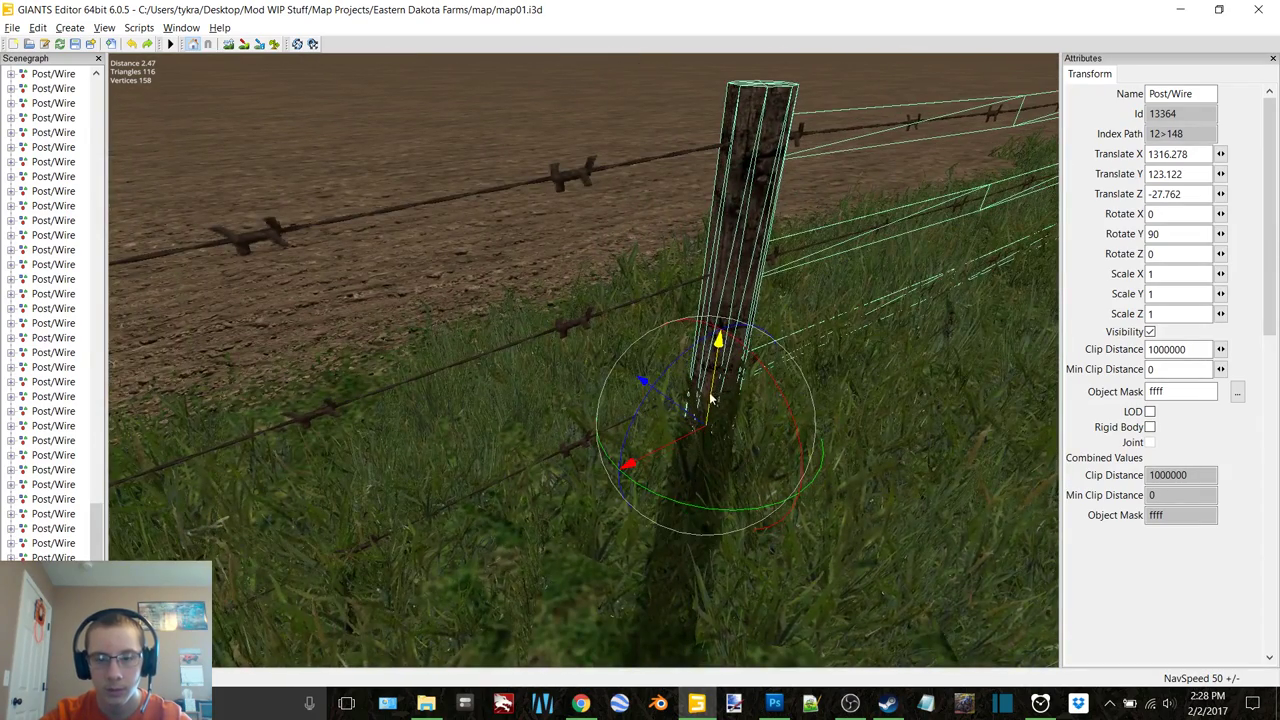
right_drag(708, 400, 466, 415)
scroll(476, 396, up, 5)
drag(578, 452, 596, 436)
scroll(605, 400, down, 10)
Set Rotate Z to 0.15 on the wire transform of the section before the lowered post
right_drag(598, 395, 440, 480)
key(Up)
key(Right)
key(Down)
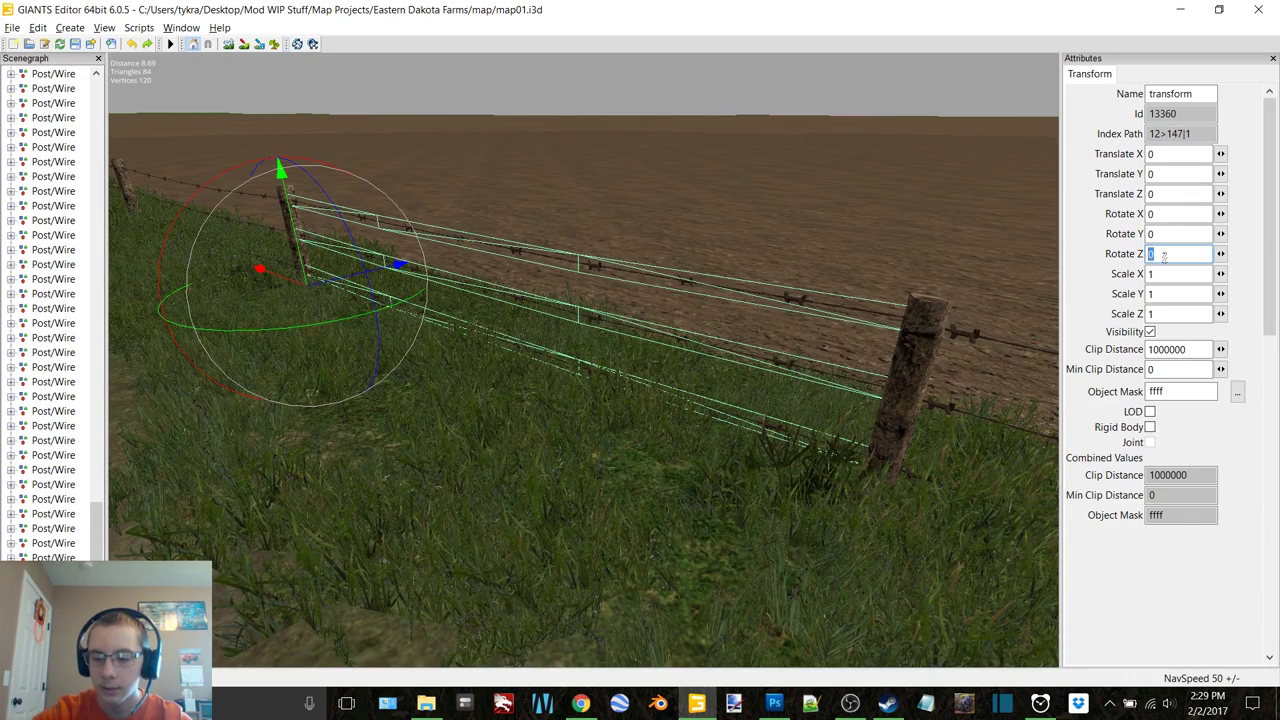
text(-0.1)
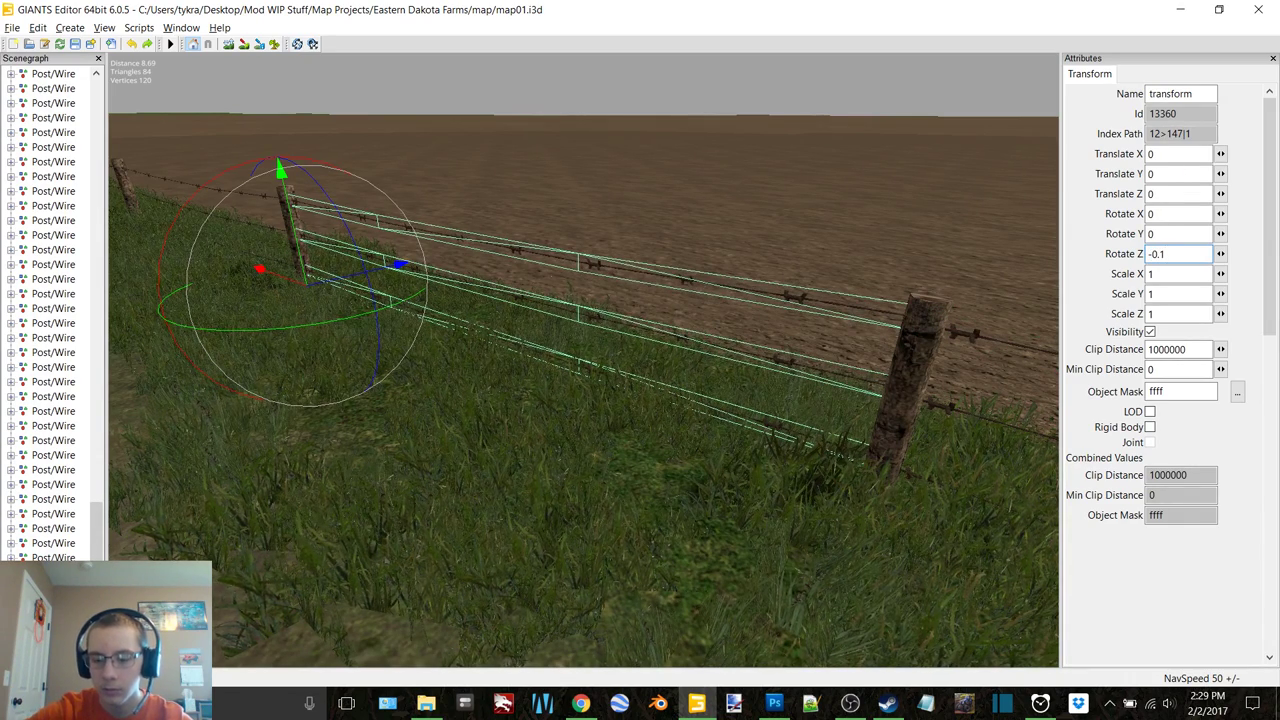
key(BackSpace)
key(BackSpace)
key(BackSpace)
text(0.15)
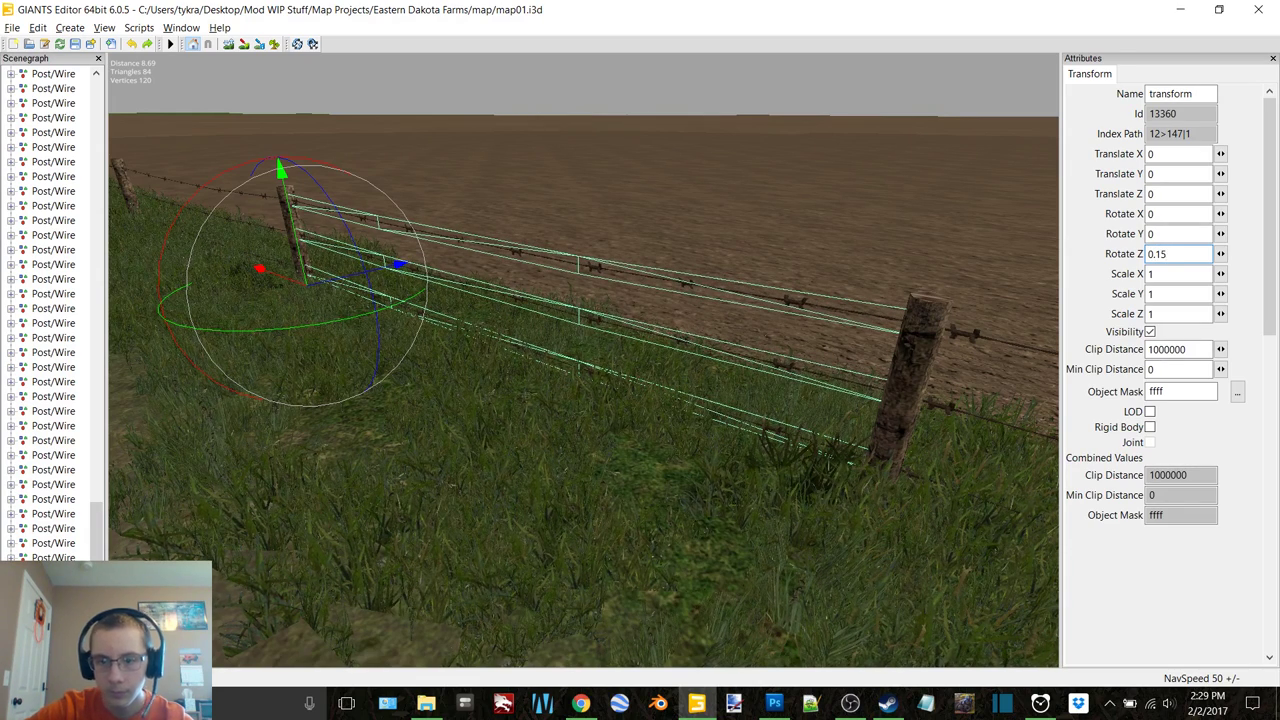
click(290, 230)
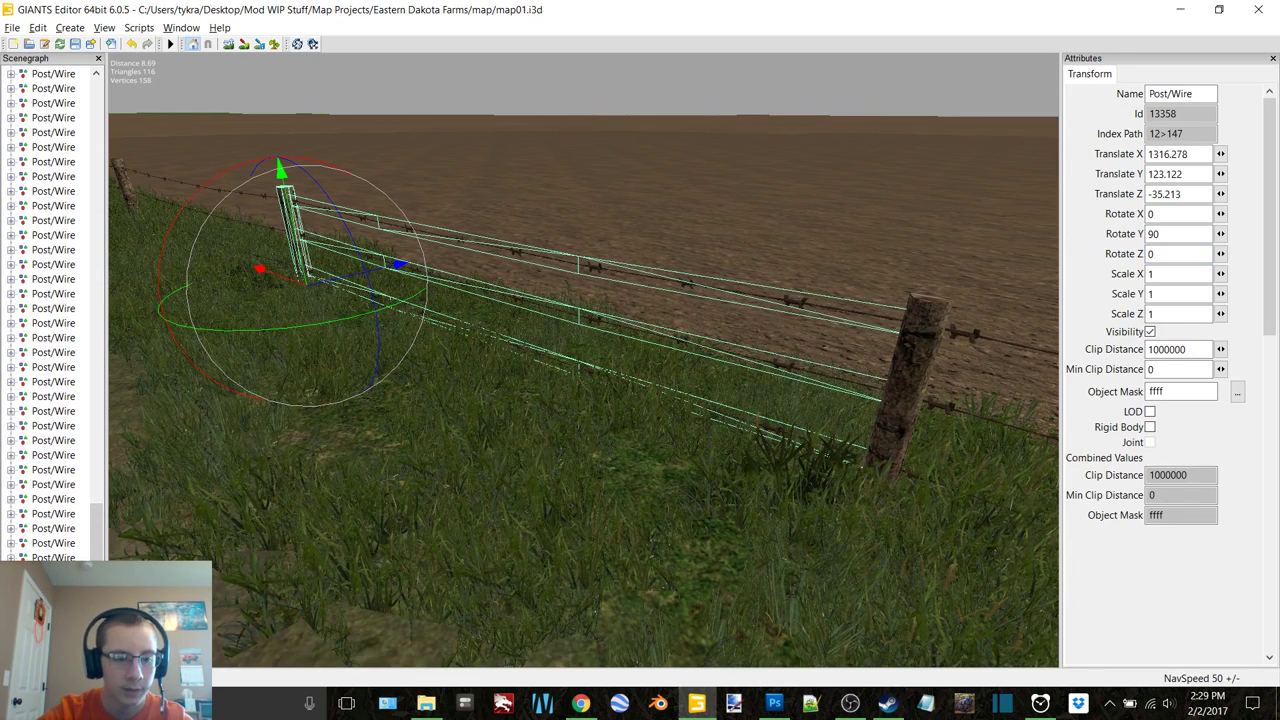
Duplicate the lowered Post/Wire section and position the copy at about Z -20.311
click(915, 375)
right_drag(535, 311, 560, 395)
key(ctrl+d)
drag(212, 275, 723, 404)
scroll(655, 400, up, 10)
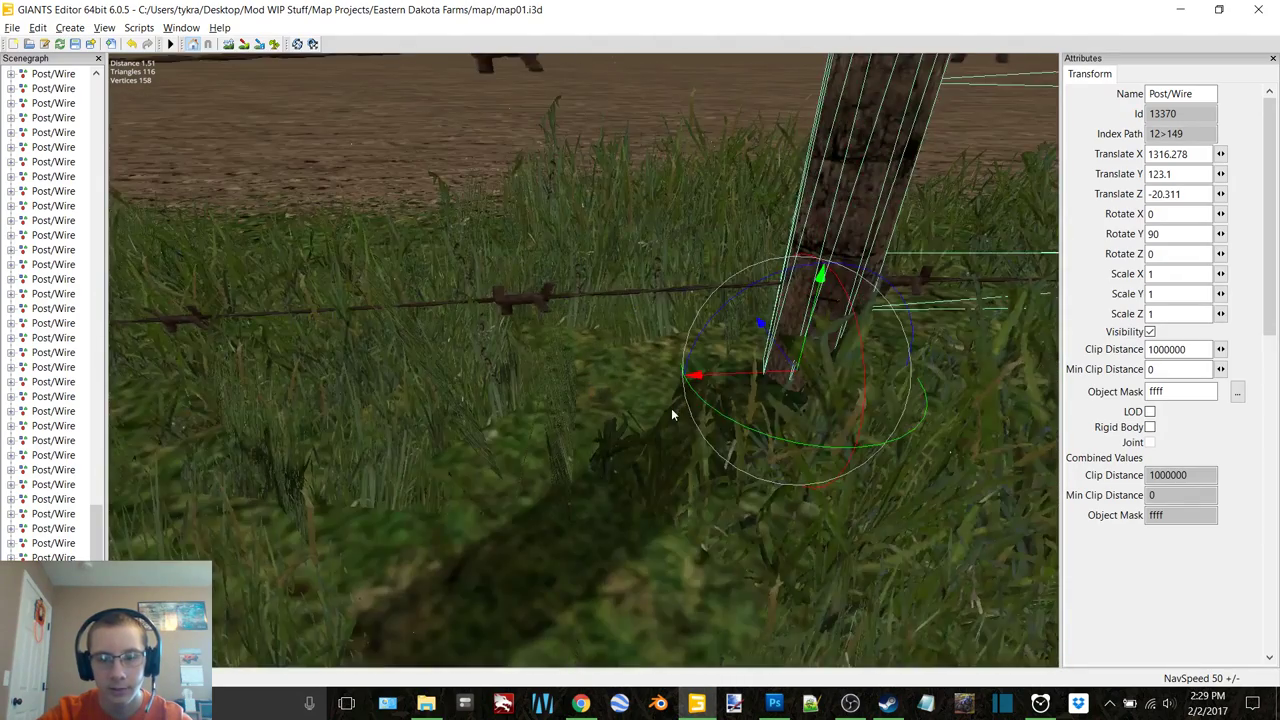
scroll(671, 408, down, 10)
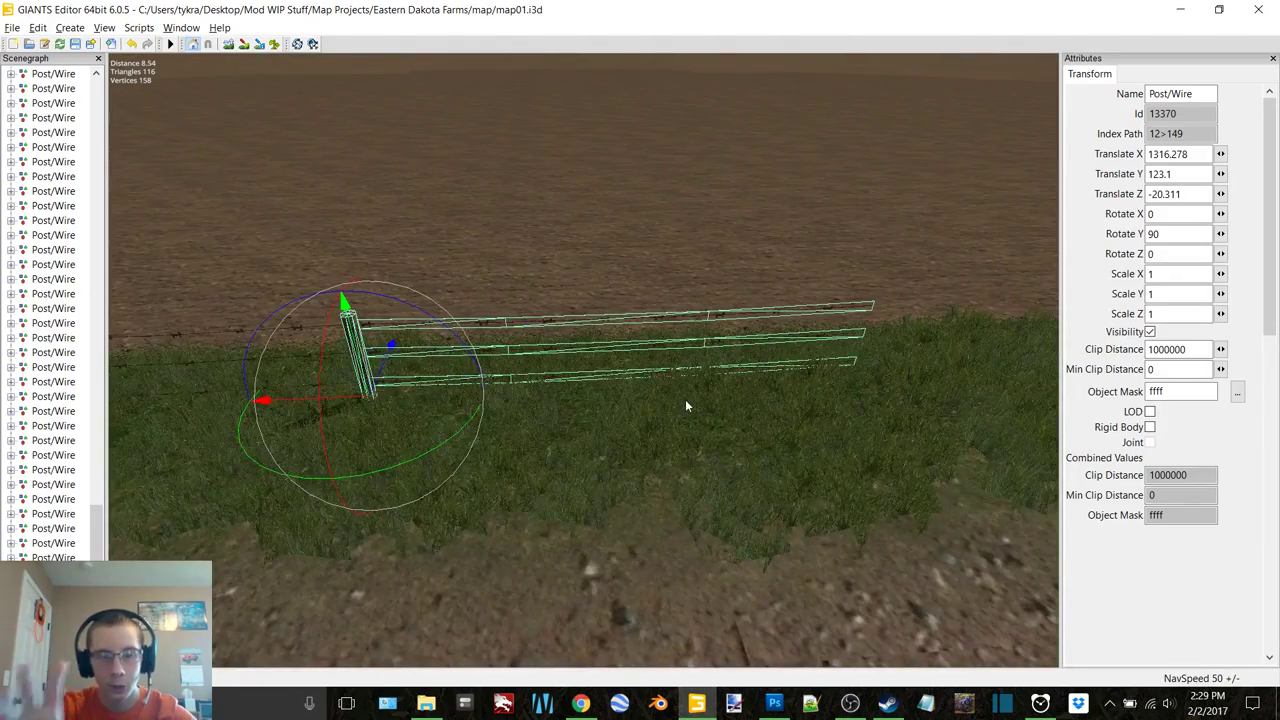
Duplicate the last Post/Wire section, place the copy at about Z -12.861, and lower it to about Y 123.061
scroll(620, 419, up, 5)
mouse_move(606, 417)
right_down()
mouse_move(511, 387)
mouse_move(601, 420)
right_up()
key(ctrl+d)
drag(254, 423, 697, 384)
key(d)
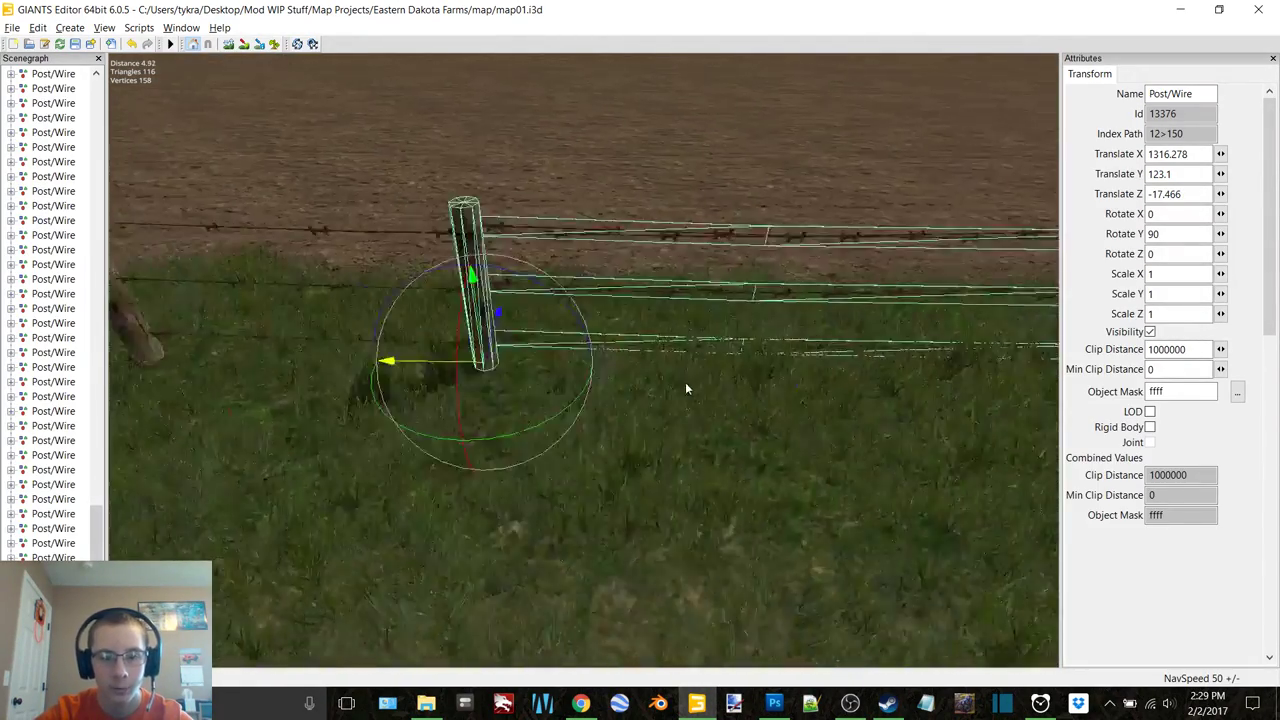
right_drag(379, 412, 243, 368)
drag(138, 348, 560, 380)
right_drag(560, 380, 660, 385)
drag(735, 392, 530, 406)
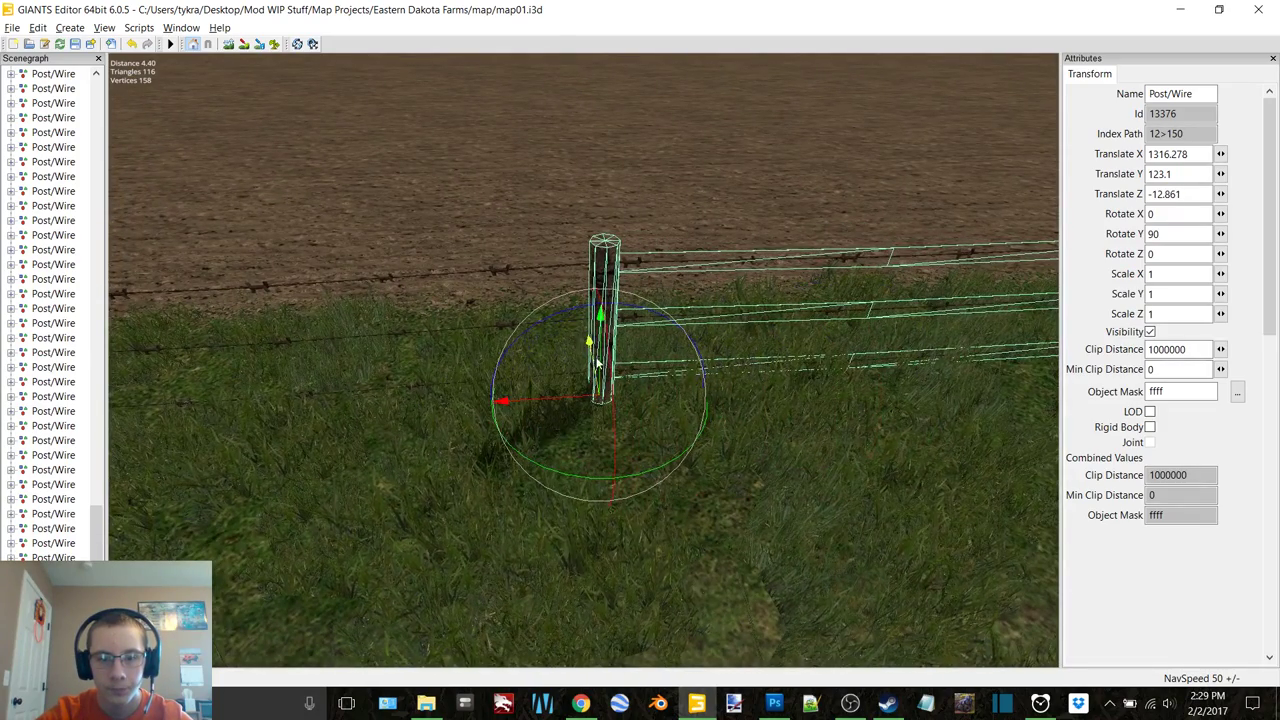
drag(600, 345, 598, 350)
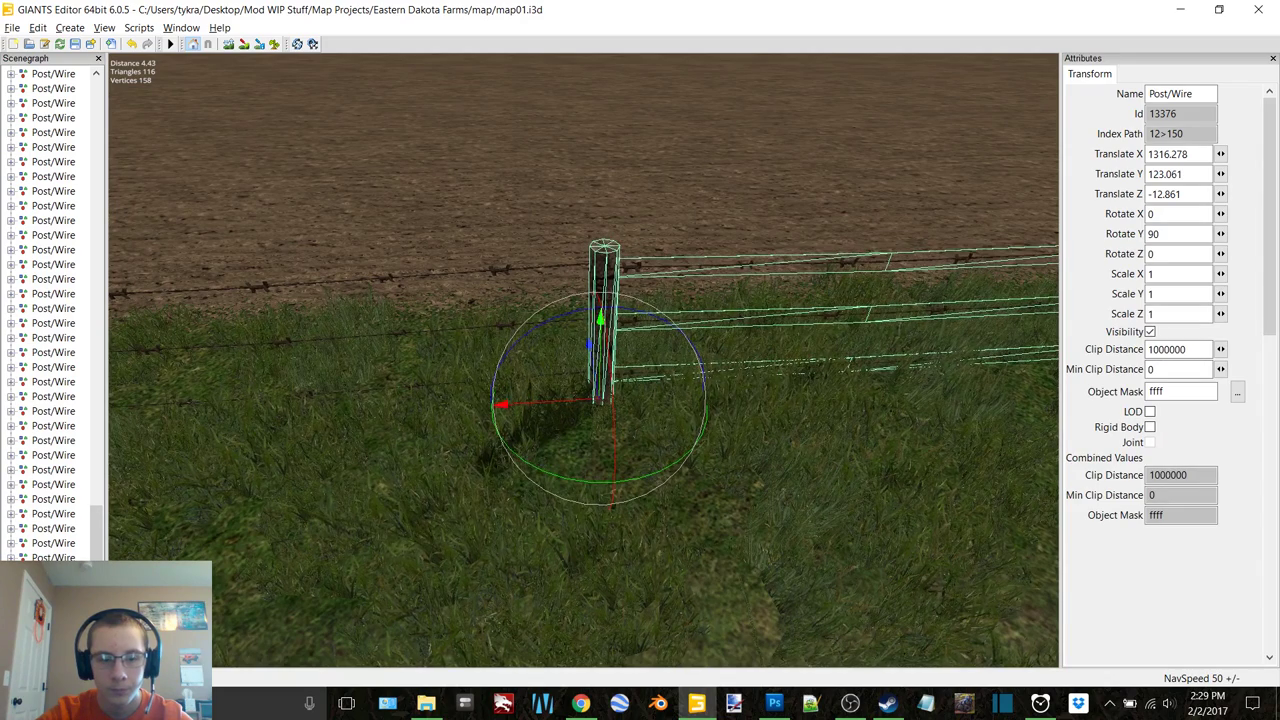
Set Rotate Z to 0.2 on the wire transform of the section preceding the newest post
key(Up)
key(Up)
key(Down)
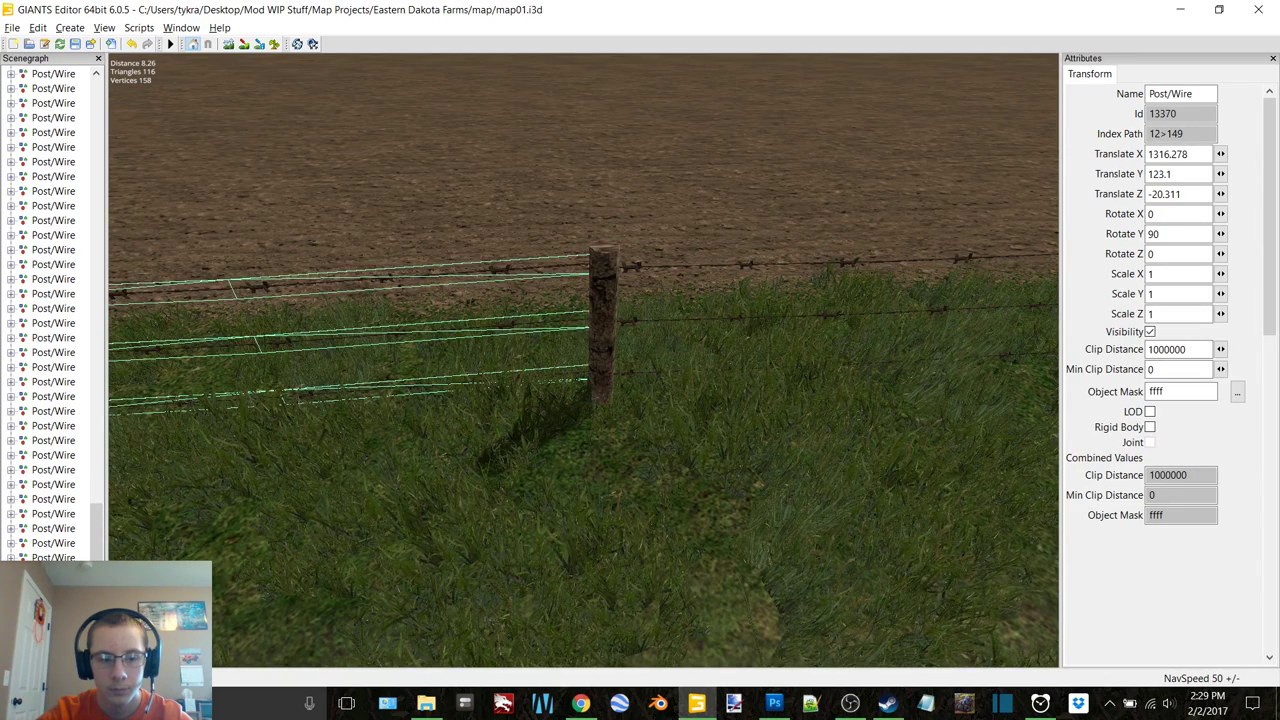
key(Down)
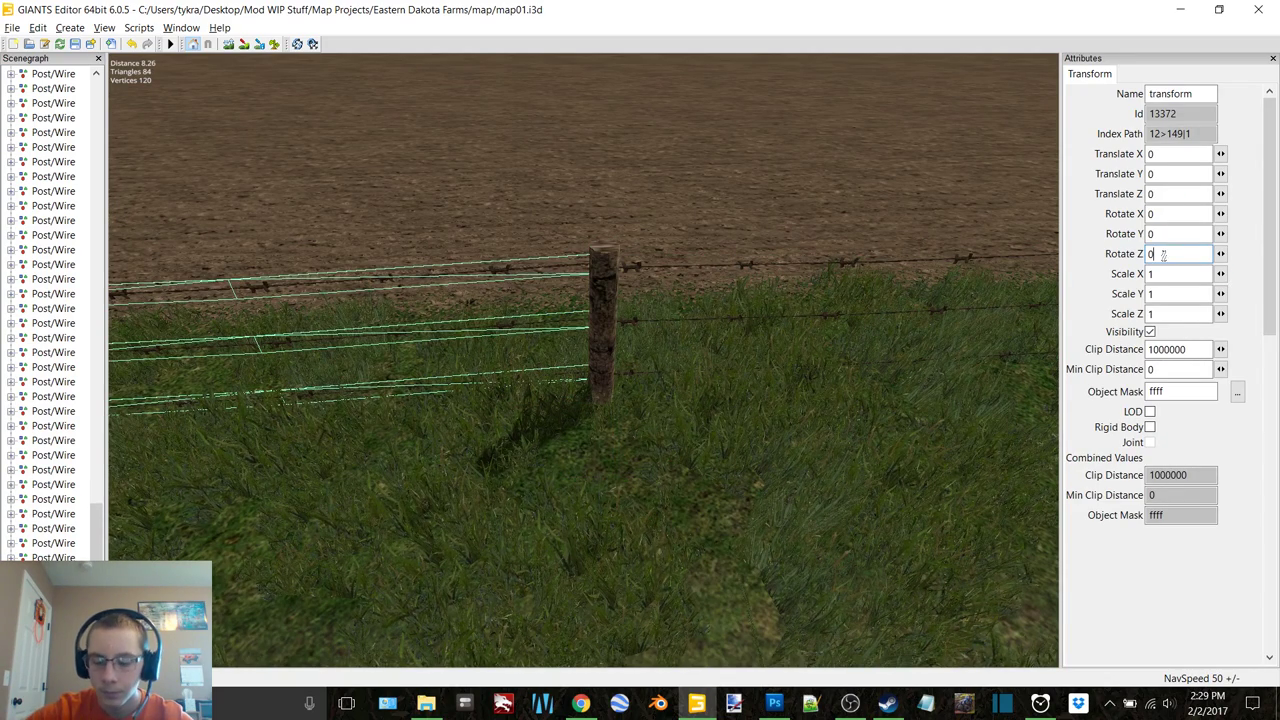
text(.1)
key(BackSpace)
text(2)
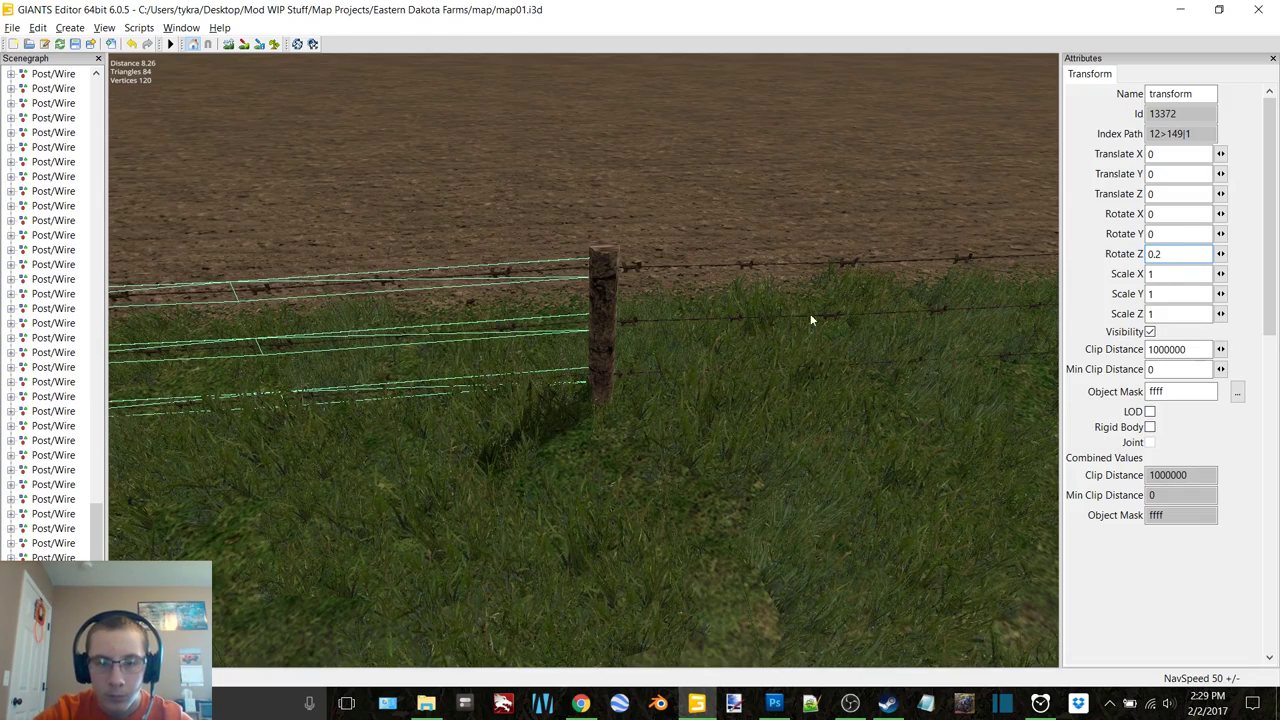
scroll(792, 328, up, 6)
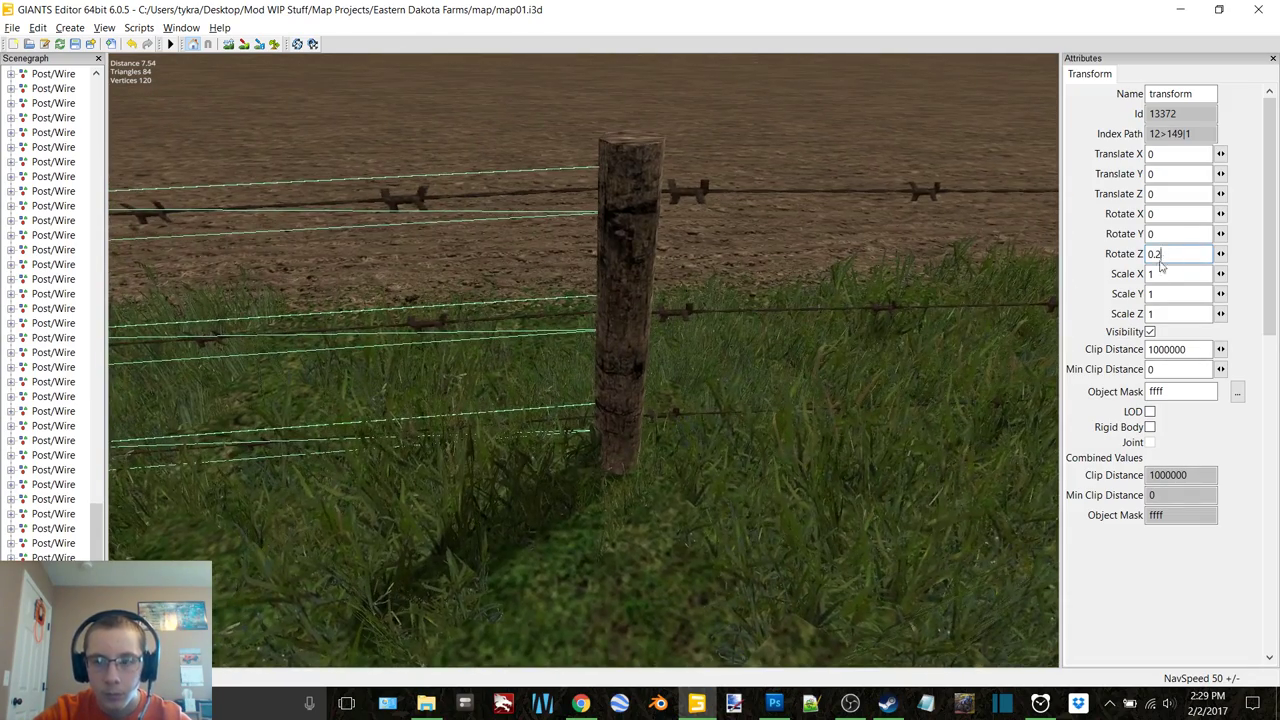
Set Rotate Z to 0.3 on the wire transform of the section preceding the newest post
text(5)
key(BackSpace)
key(BackSpace)
text(3)
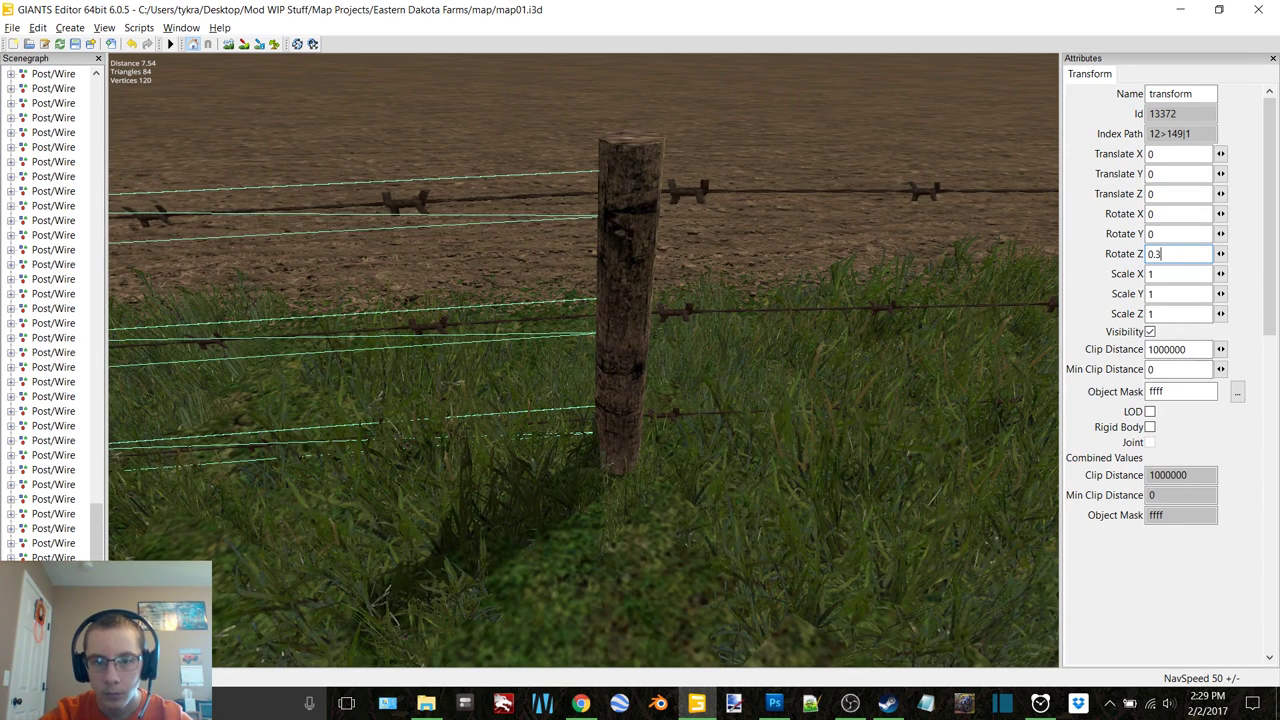
text(2)
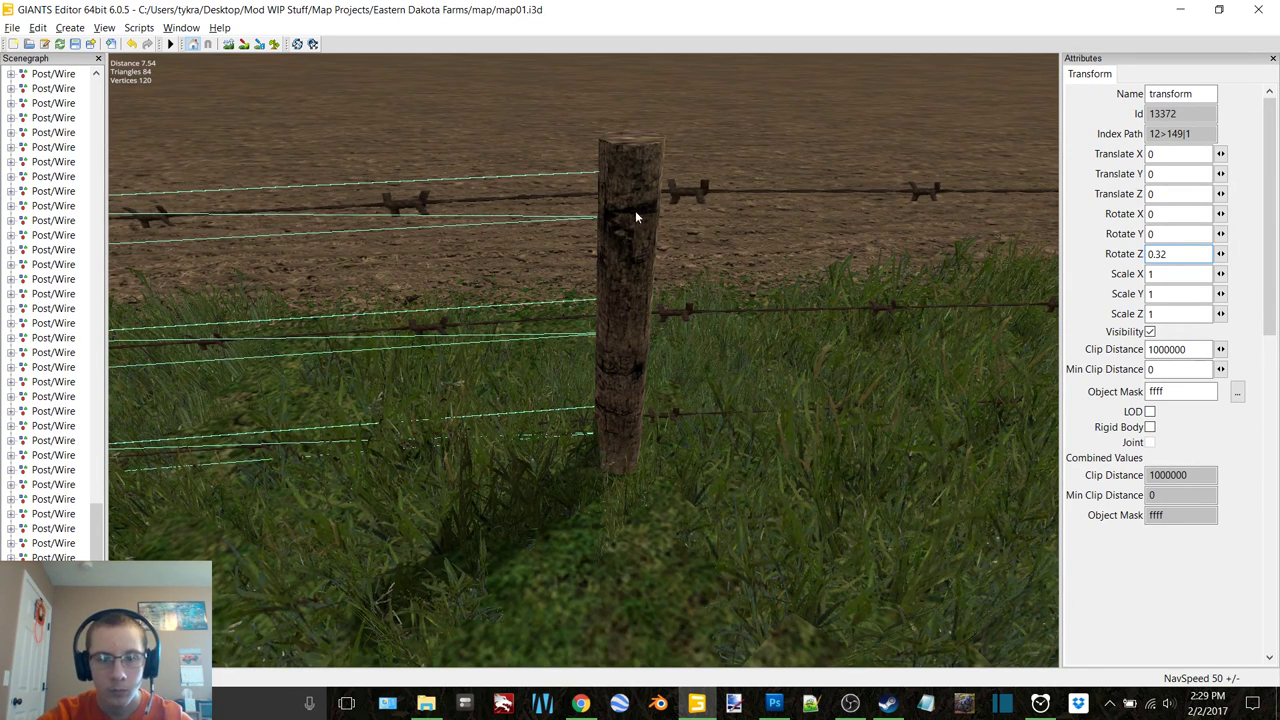
key(BackSpace)
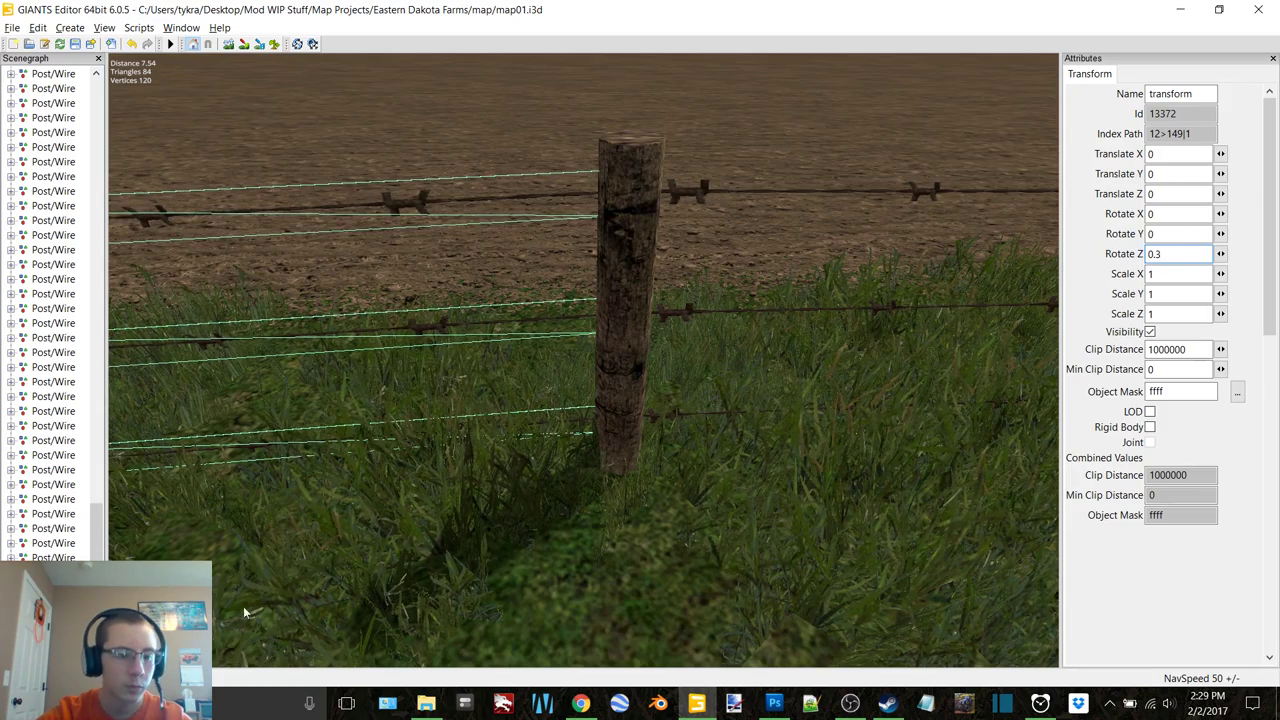
Duplicate the newest Post/Wire section and move the copy along the field edge to about Z -5.365
click(620, 420)
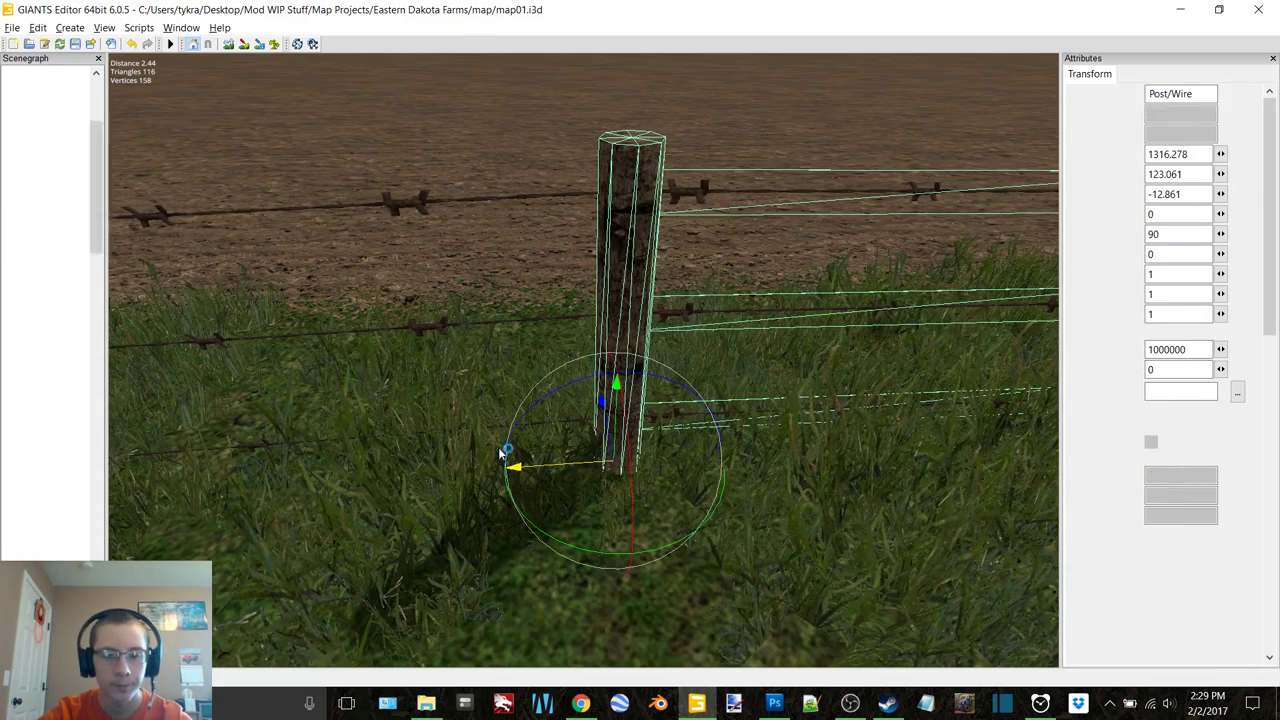
drag(519, 458, 892, 410)
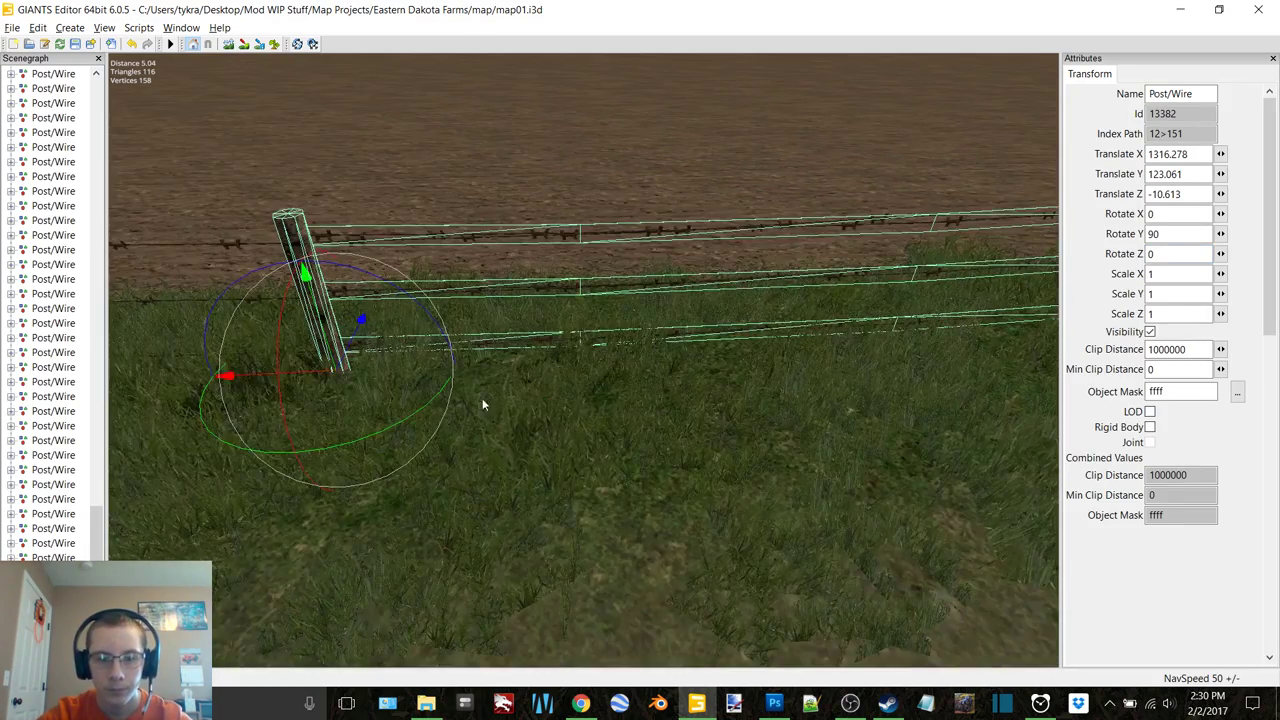
drag(236, 380, 797, 372)
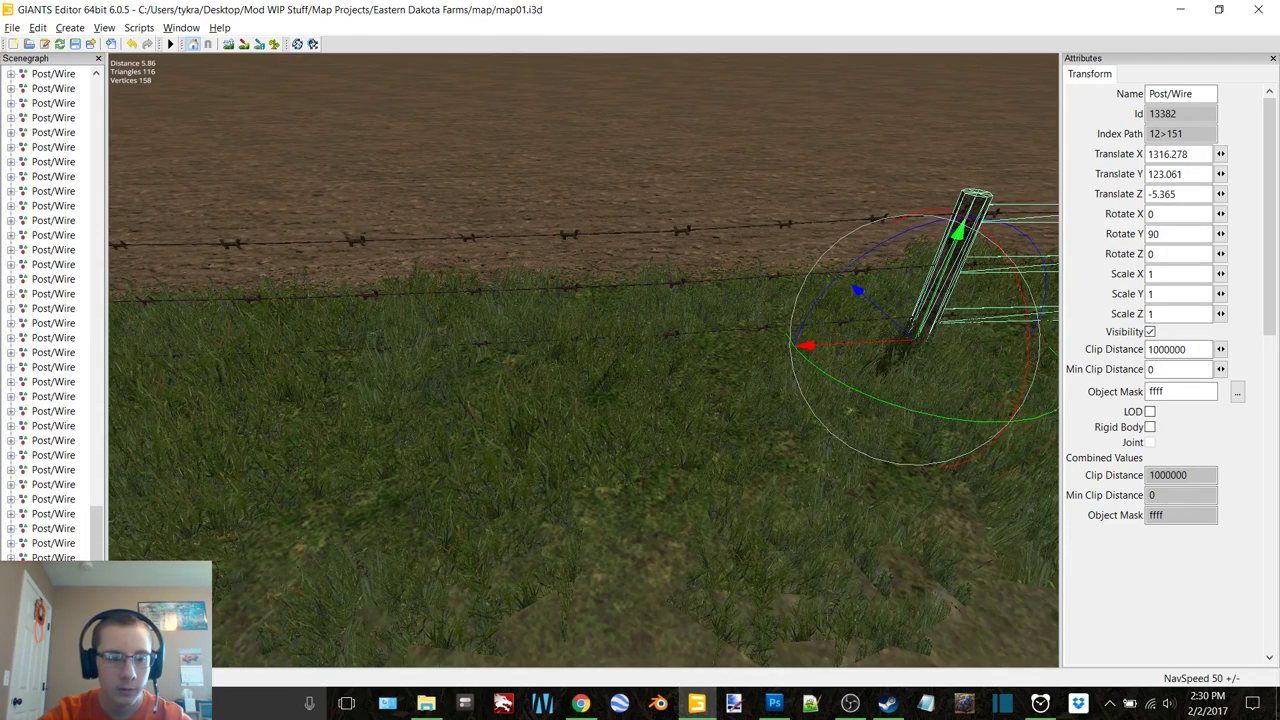
Examine the newest Post/Wire section's wire transform and child wire objects in the scene hierarchy
click(1020, 245)
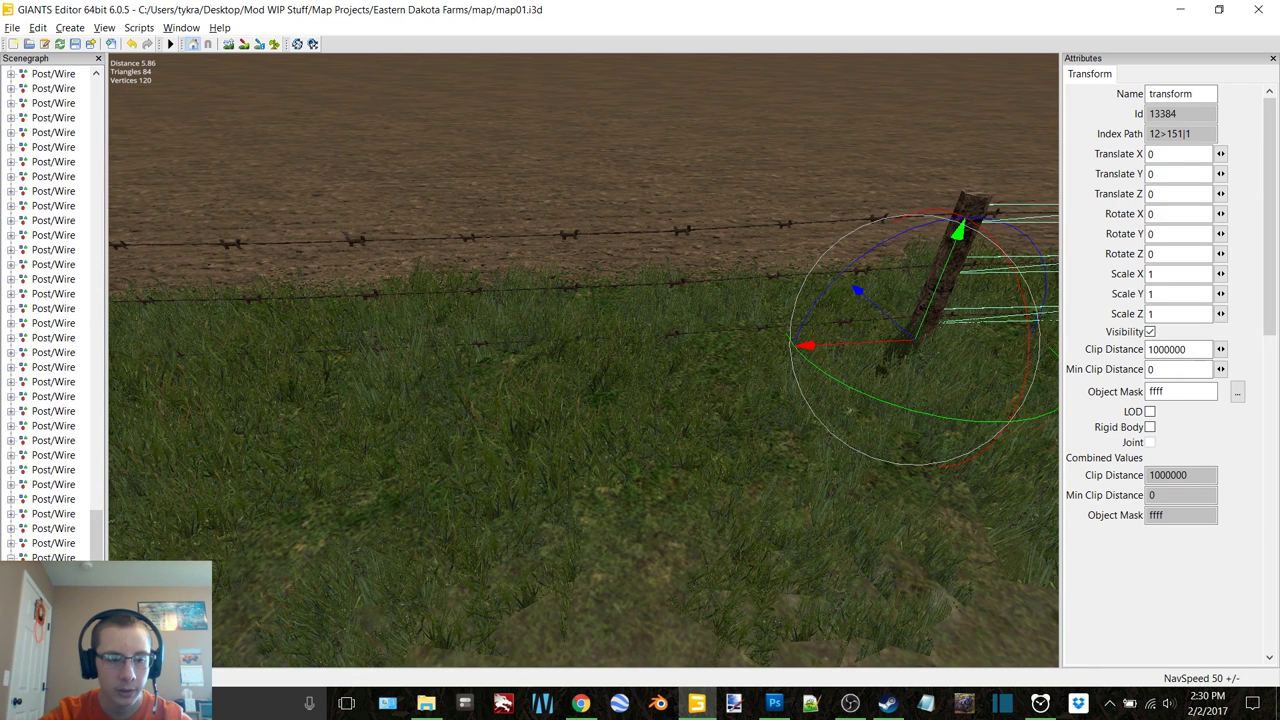
click(53, 557)
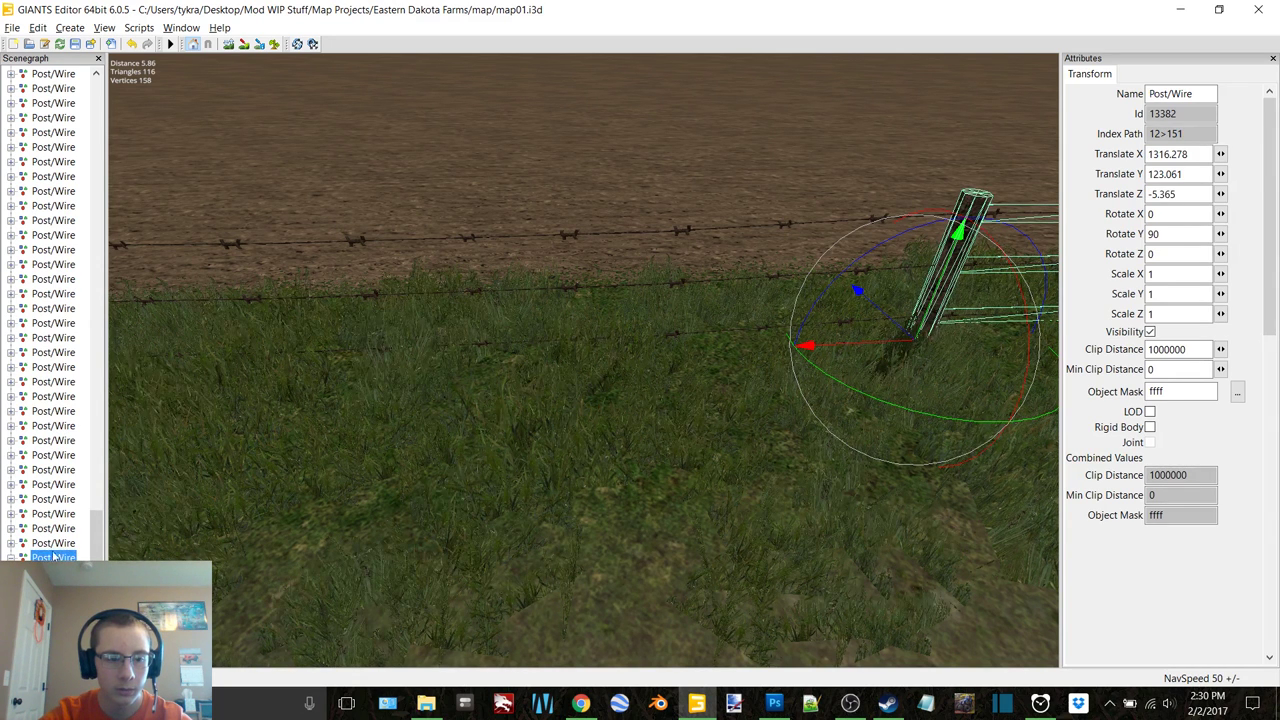
scroll(53, 500, up, 20)
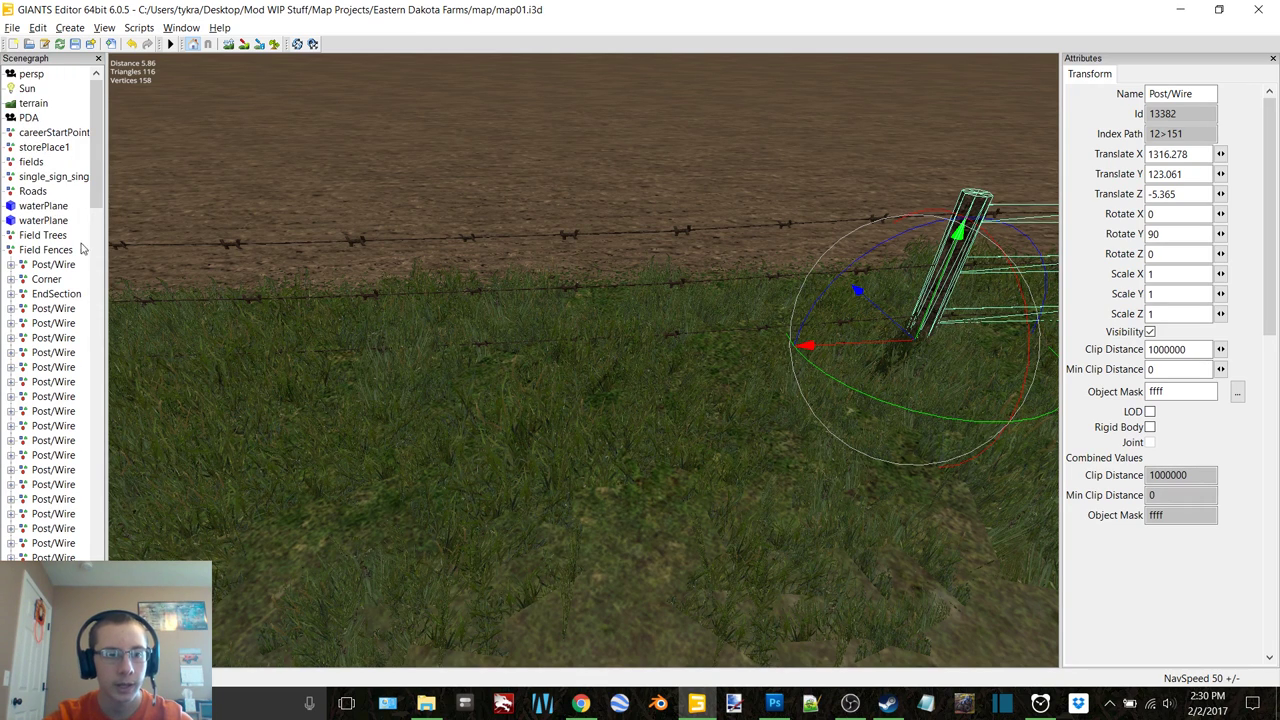
drag(97, 196, 280, 540)
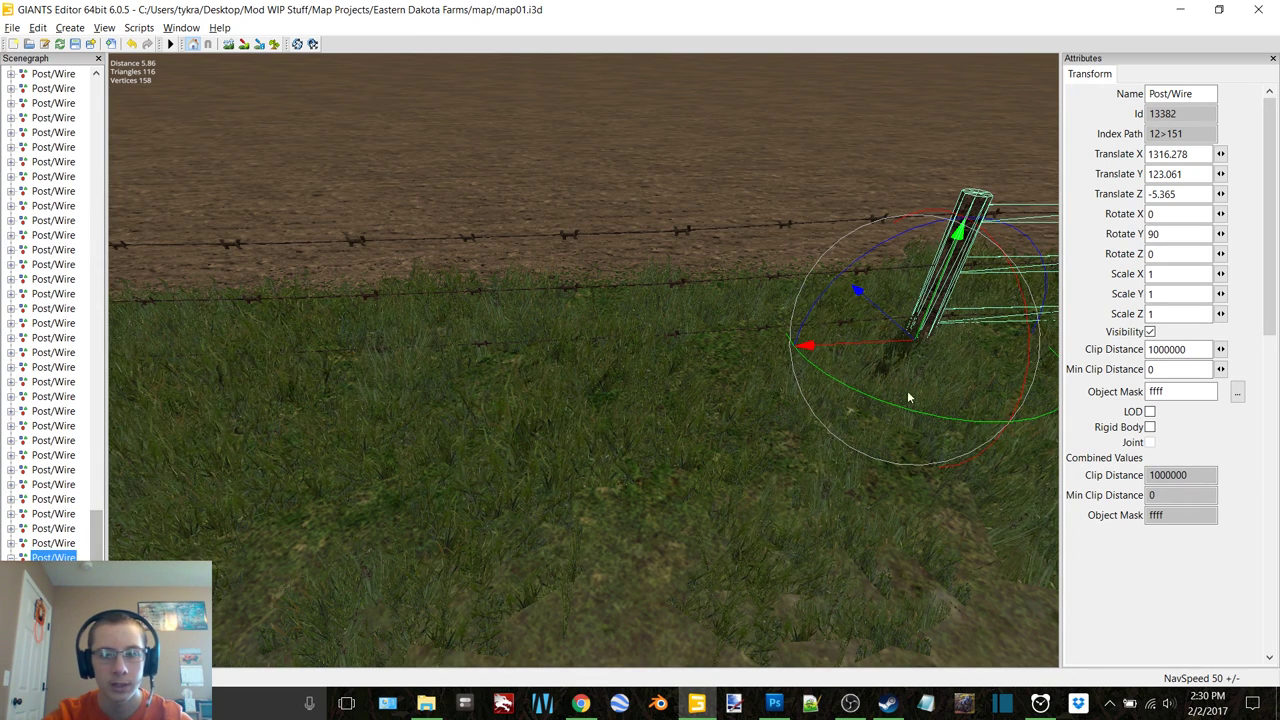
key(Down)
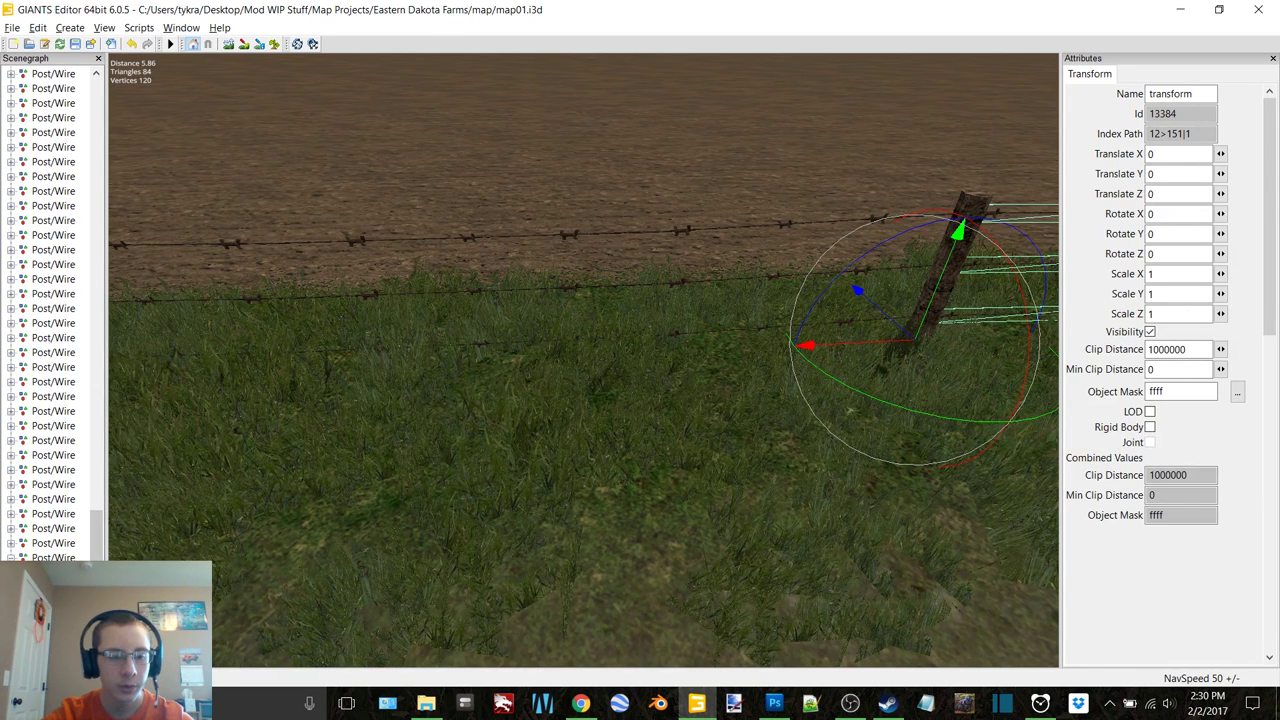
key(Down)
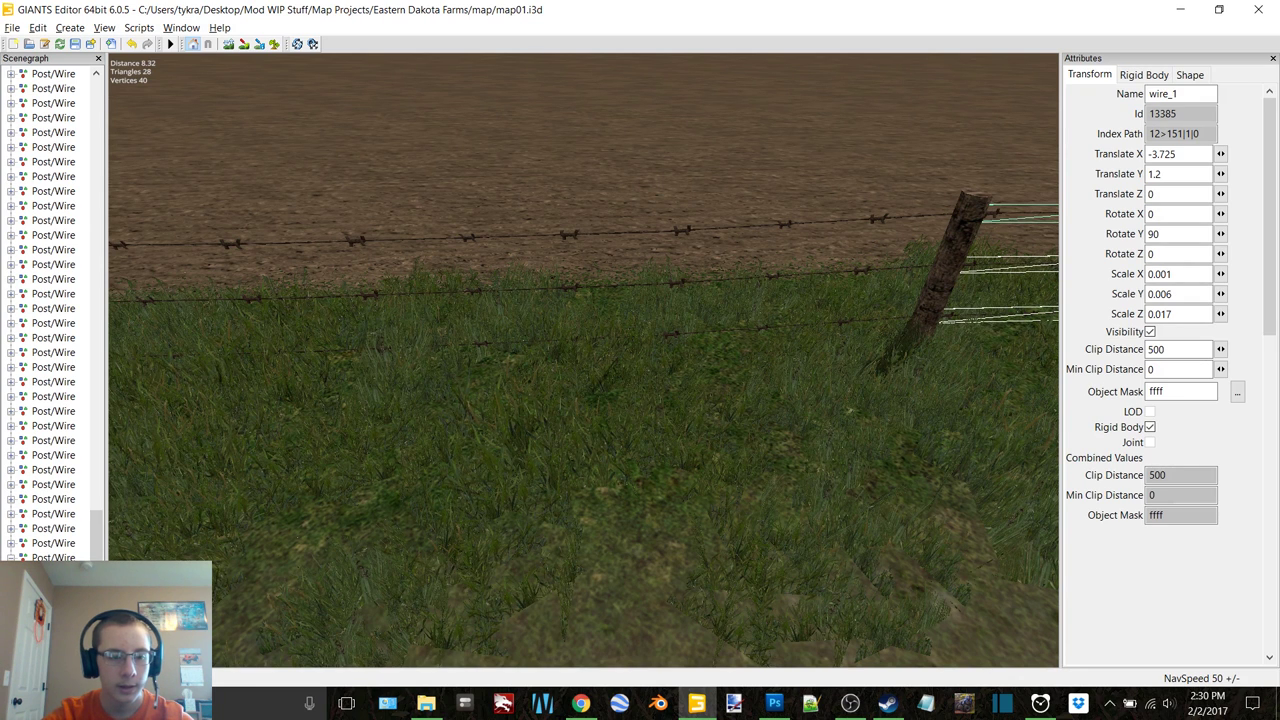
key(Up)
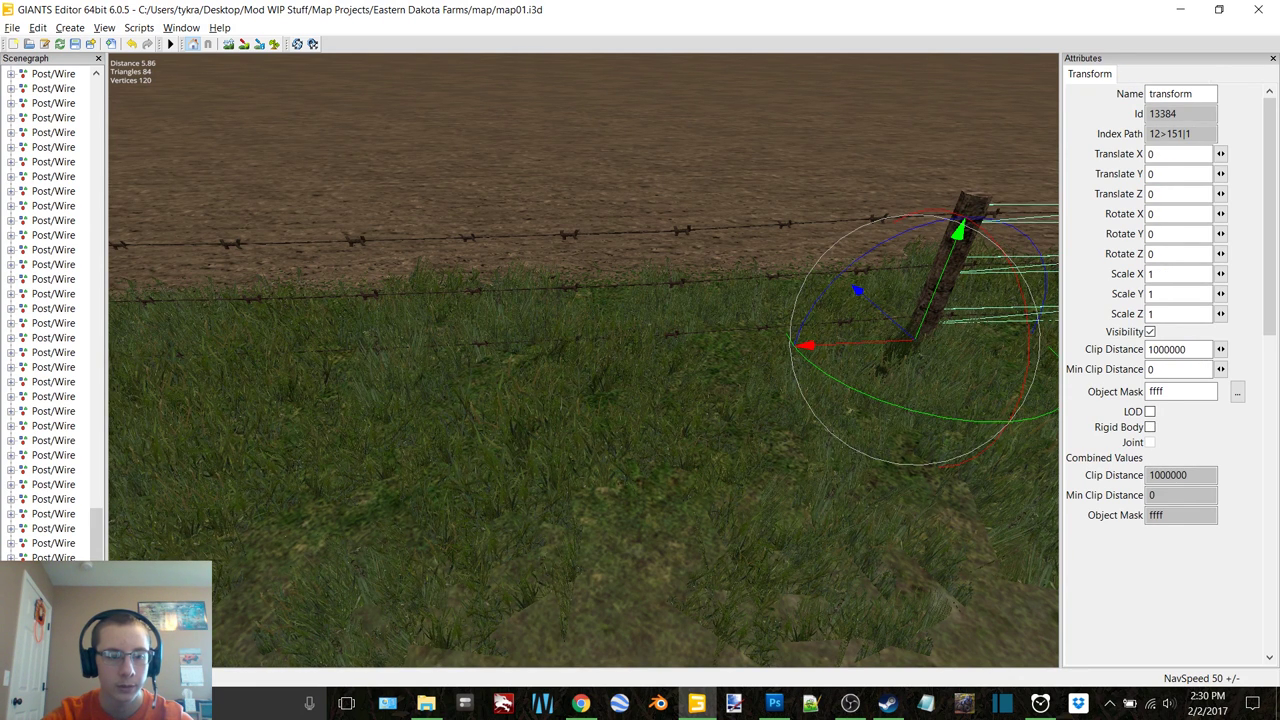
key(Up)
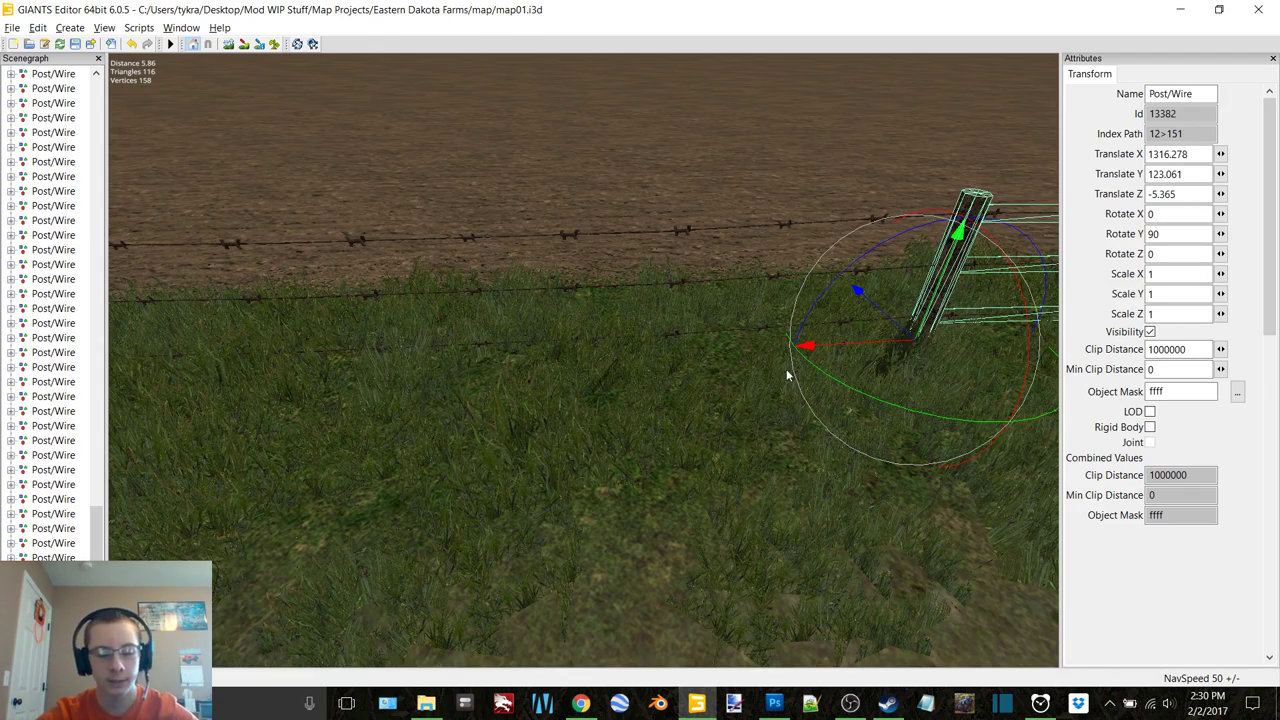
Duplicate the last Post/Wire section and align the copy with the wire ends at about Z 2.123
right_drag(786, 367, 756, 366)
drag(392, 346, 556, 310)
key(ctrl+d)
right_drag(556, 310, 481, 304)
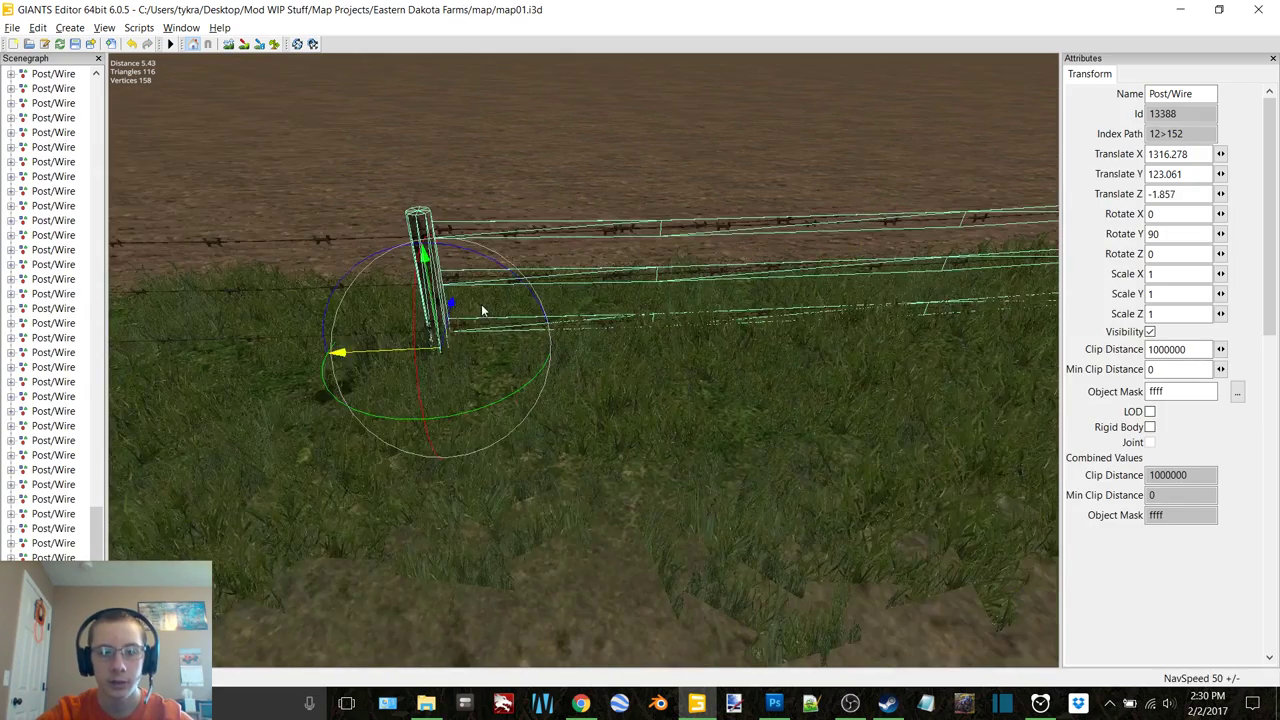
drag(394, 346, 795, 327)
right_drag(795, 327, 606, 468)
scroll(620, 315, up, 5)
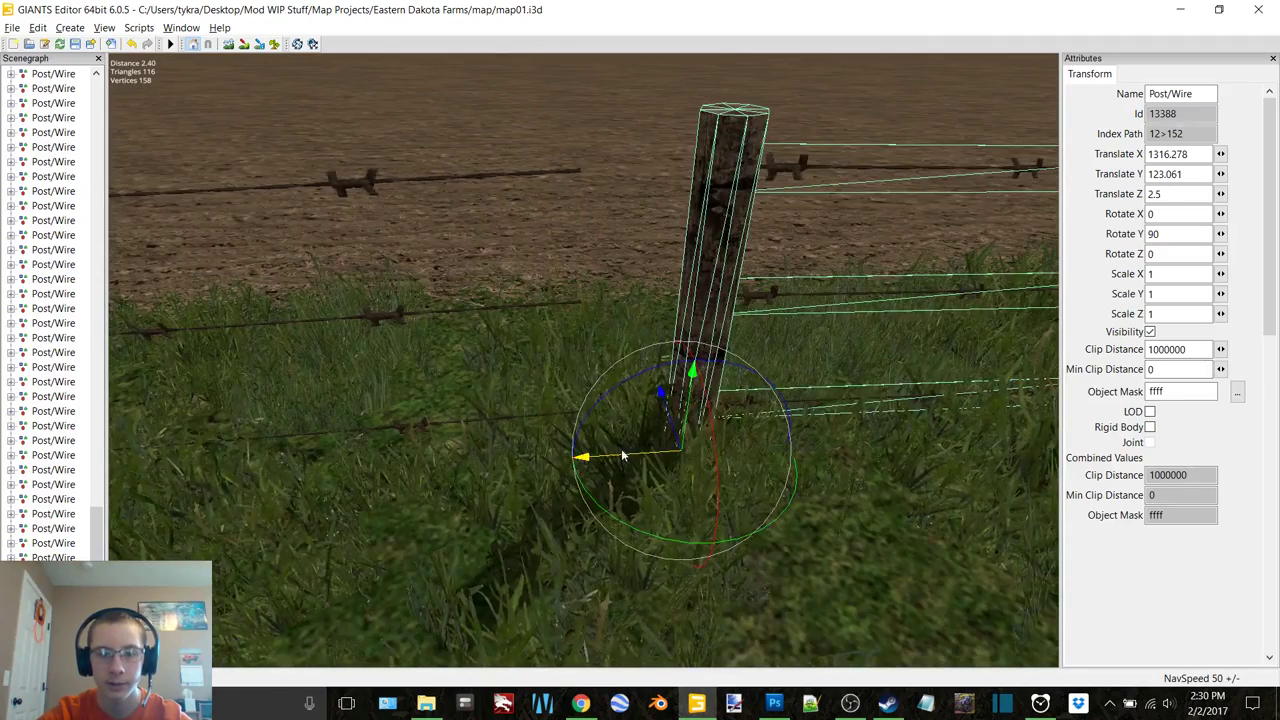
drag(621, 455, 544, 453)
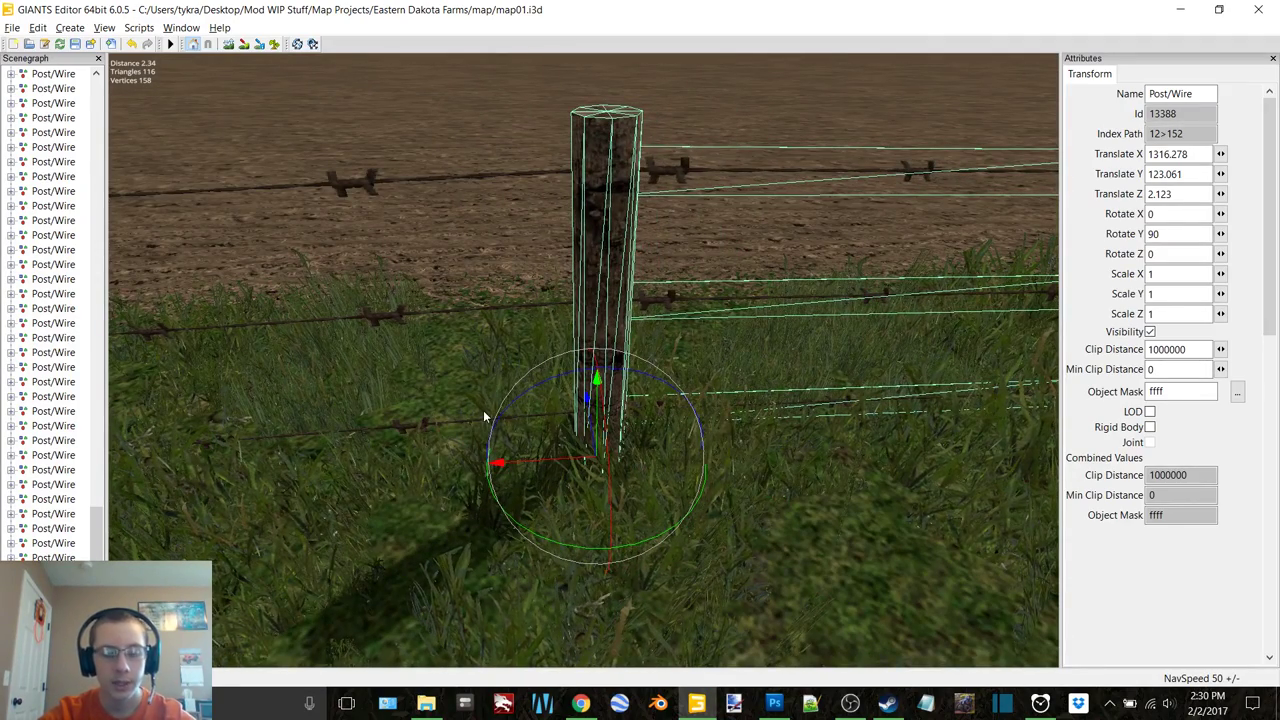
Duplicate the last Post/Wire section again, place the copy at about Z 9.588, and lower it to about Y 123.033
key(ctrl+d)
drag(505, 460, 740, 423)
scroll(713, 337, down, 5)
middle_drag(713, 337, 476, 403)
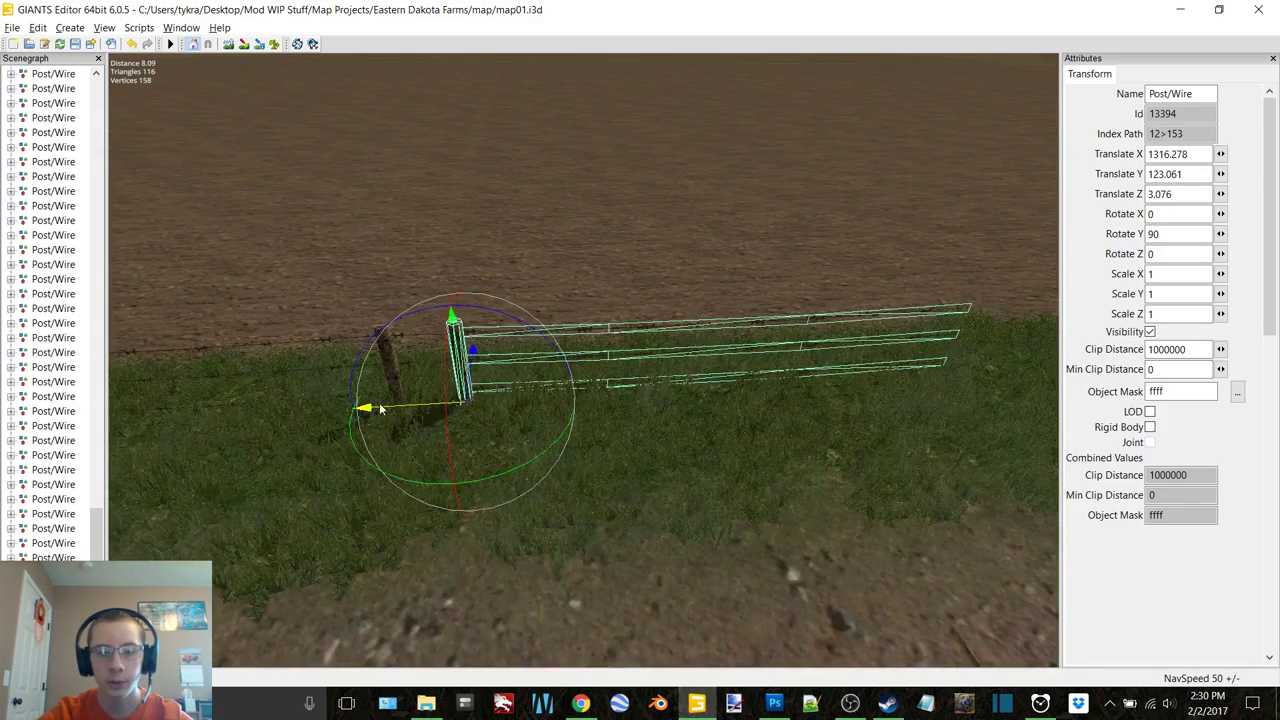
drag(380, 408, 810, 378)
middle_drag(810, 378, 685, 373)
scroll(685, 373, up, 5)
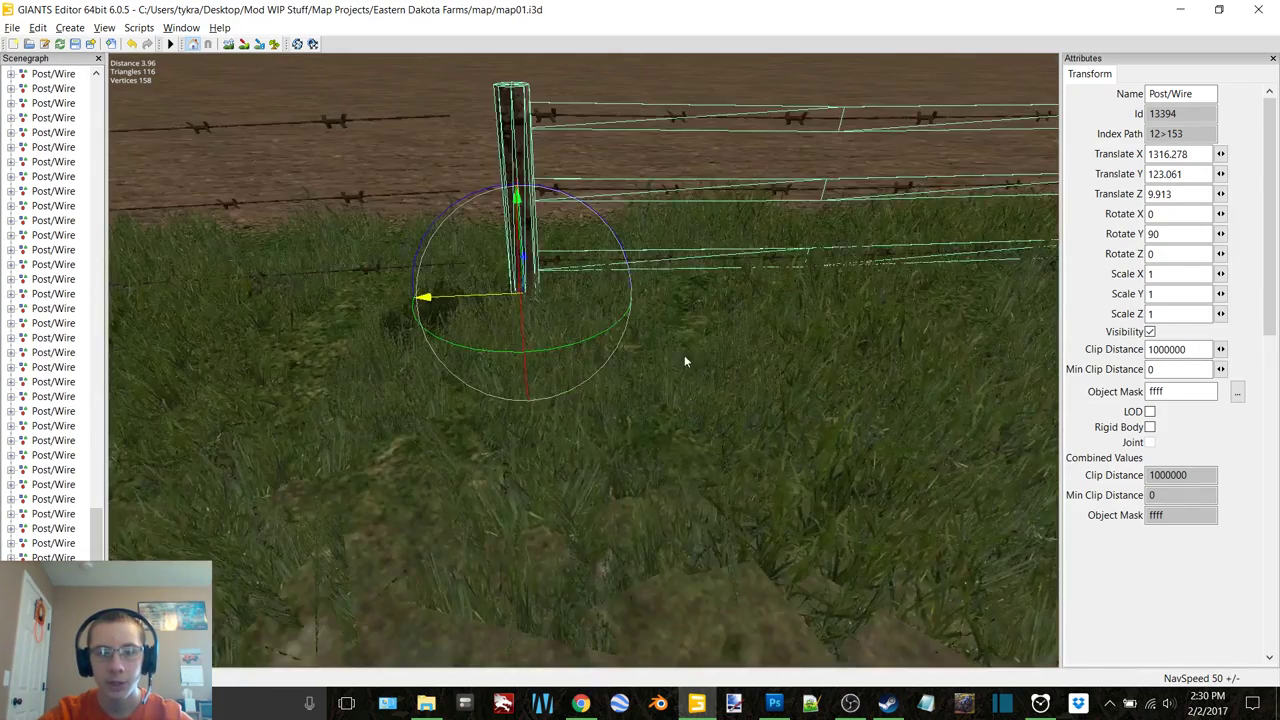
key(w)
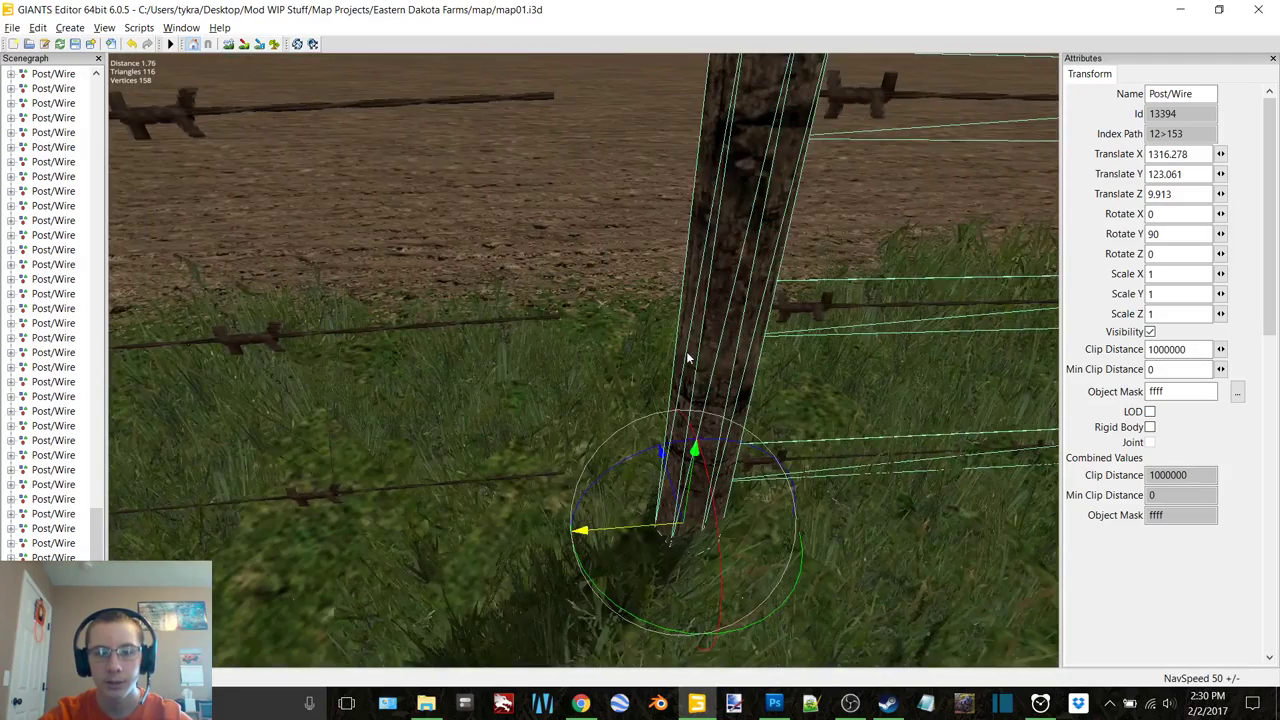
drag(627, 530, 524, 541)
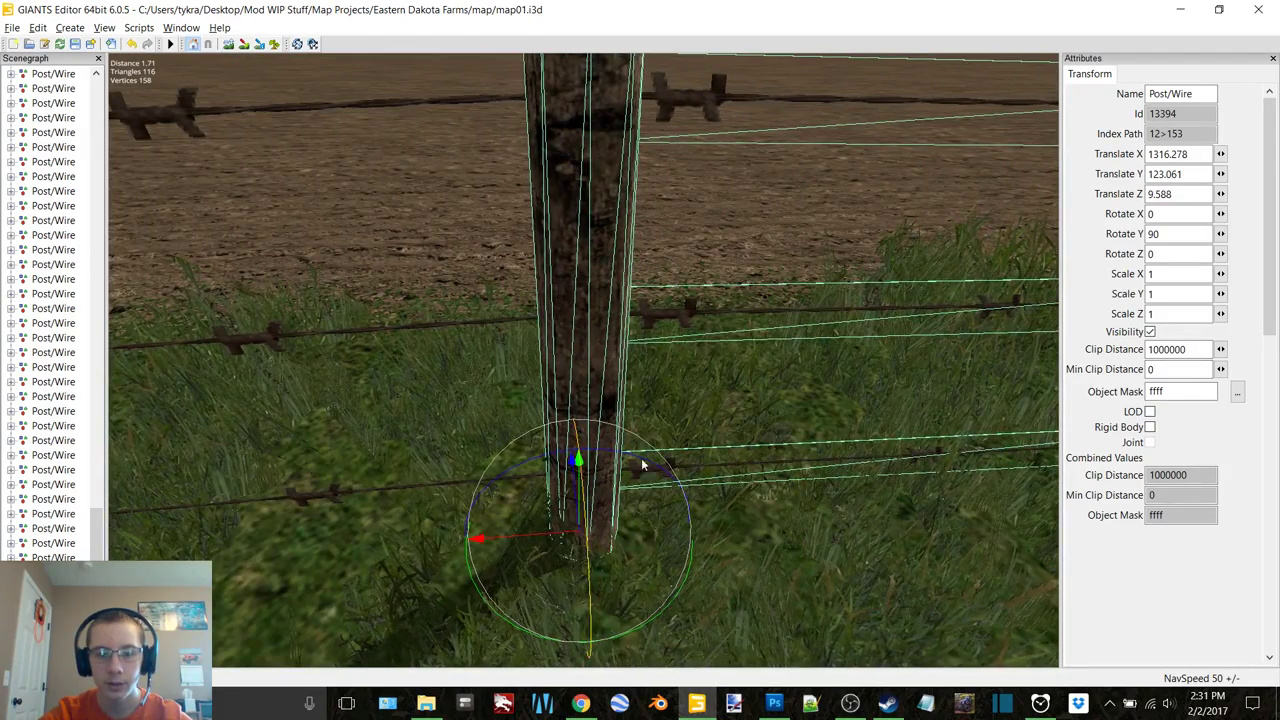
right_drag(524, 541, 573, 511)
drag(718, 312, 717, 324)
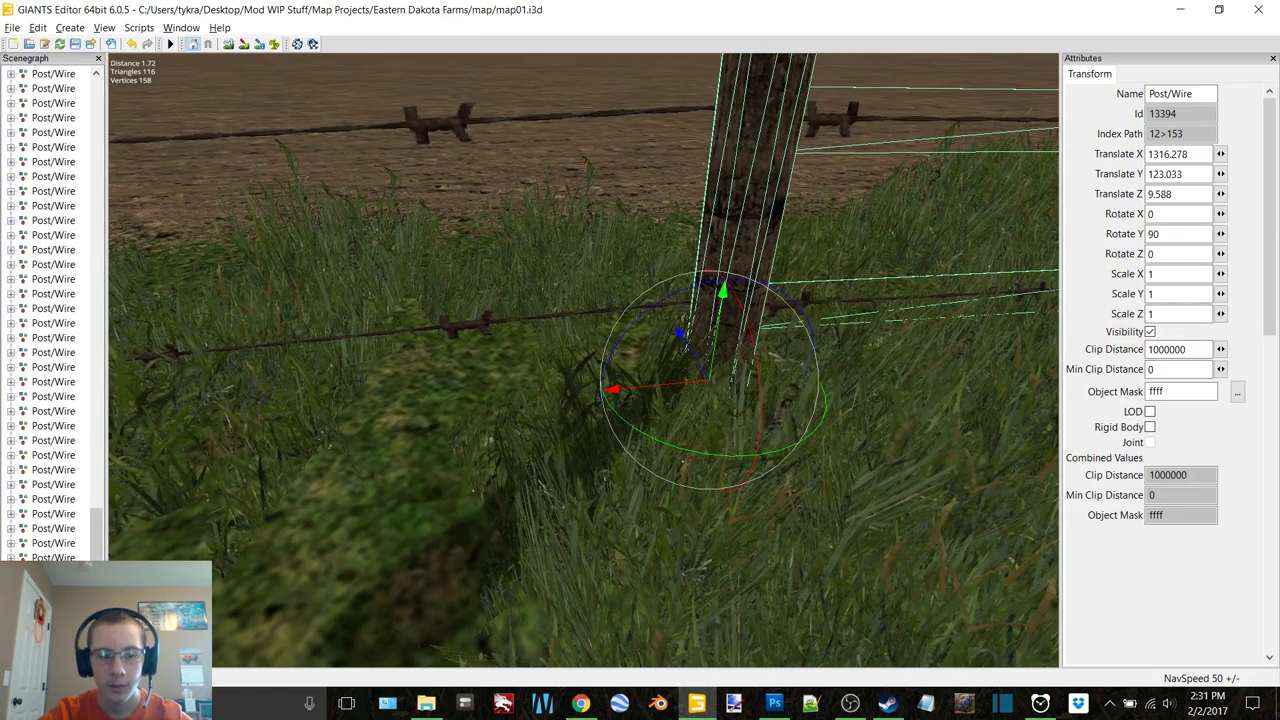
Set Rotate Z to 0.2 on the wire transform of the section leading to the lowered post
click(400, 318)
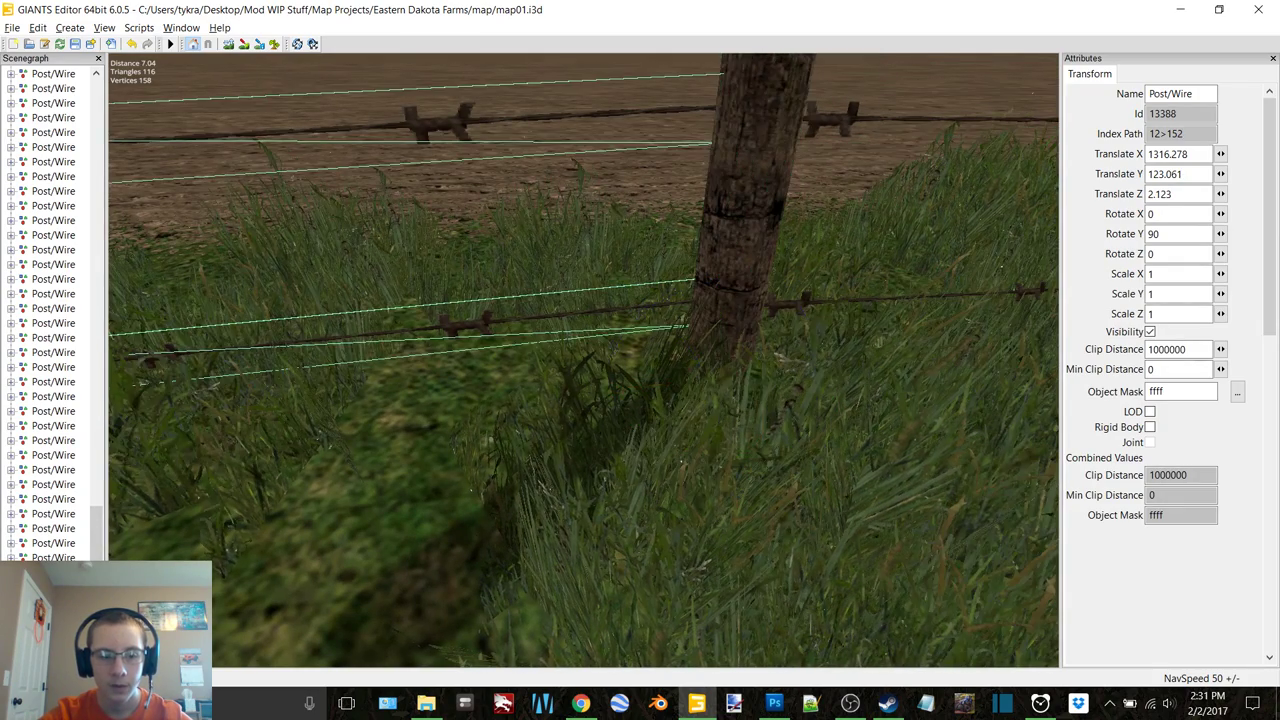
right_drag(1008, 329, 644, 250)
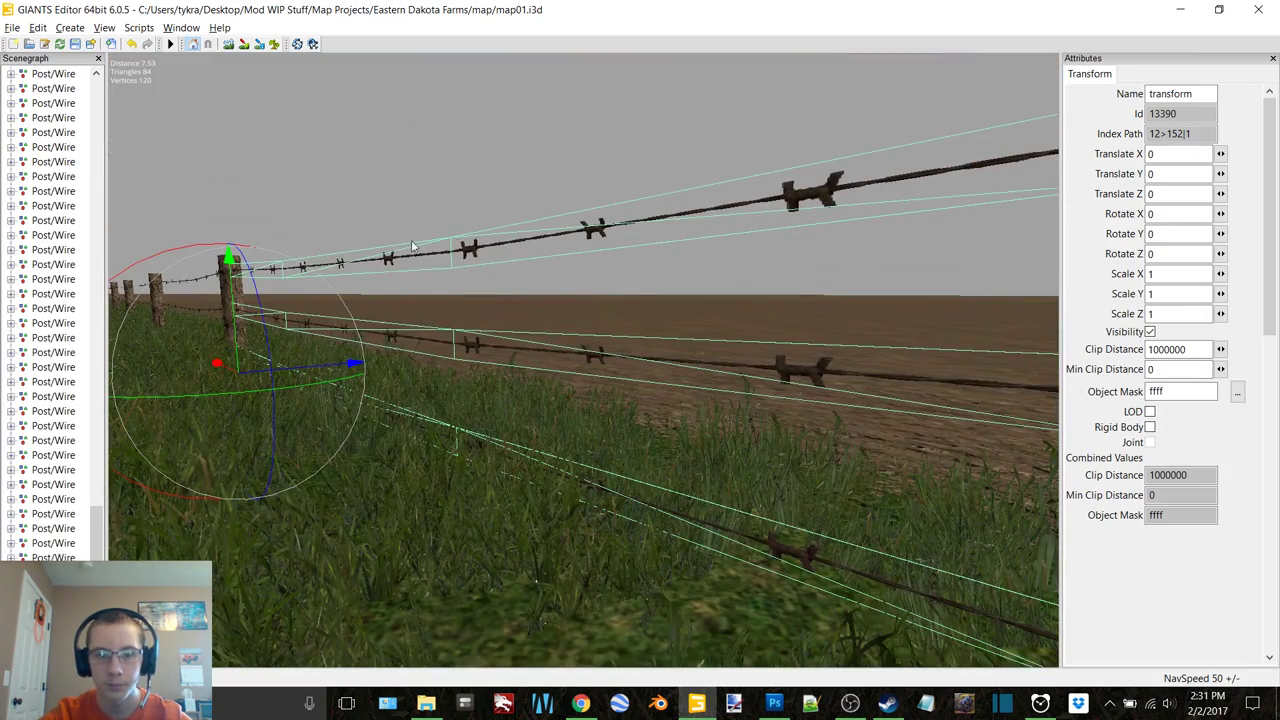
right_drag(632, 220, 736, 226)
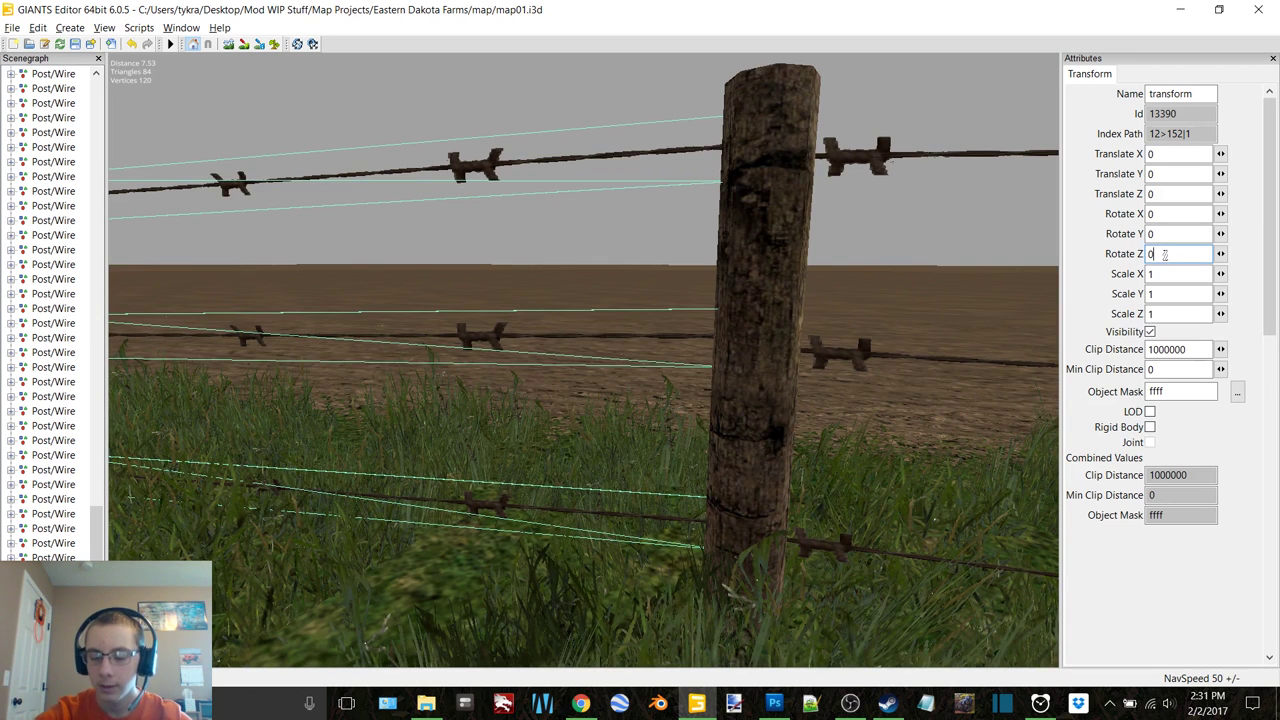
text(.2)
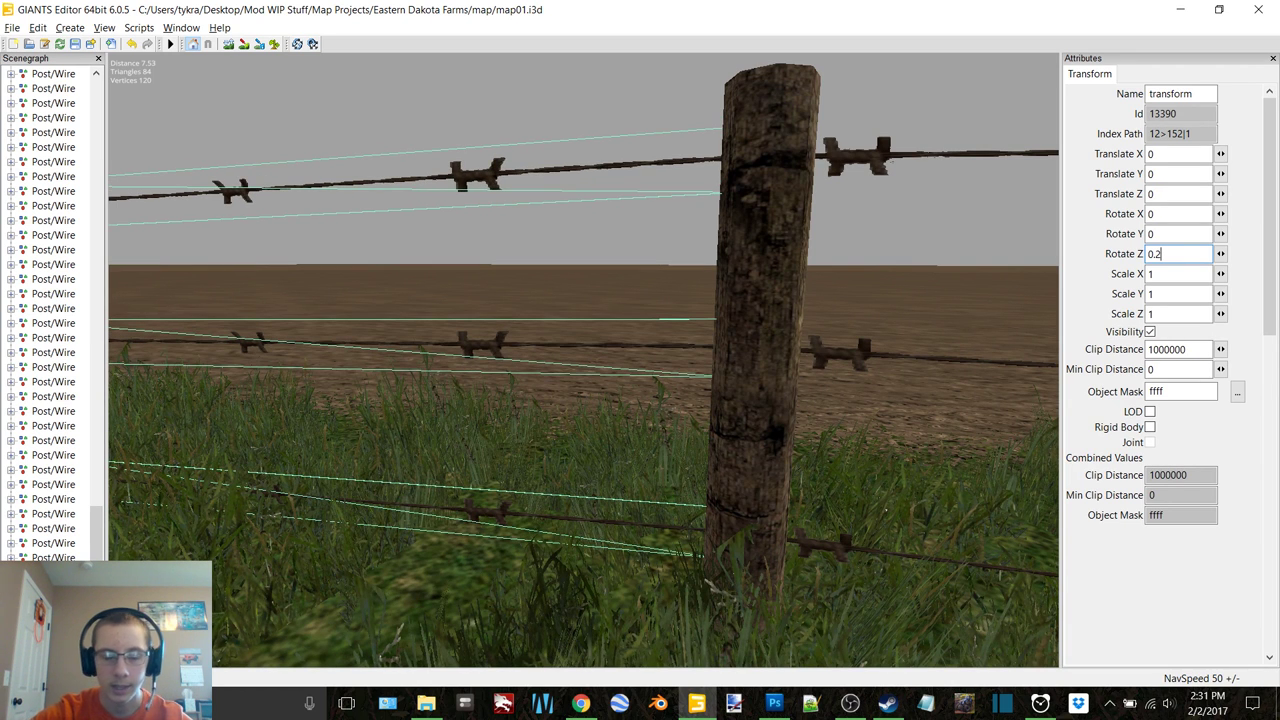
Duplicate the lowered Post/Wire section and position the copy at about Z 17.082
click(765, 300)
right_drag(537, 356, 756, 305)
drag(322, 390, 571, 366)
right_drag(571, 366, 568, 332)
drag(454, 410, 655, 418)
right_drag(654, 418, 634, 570)
drag(599, 584, 666, 558)
scroll(695, 432, down, 1)
right_drag(695, 432, 666, 410)
Select the Field Fences group to examine the whole fence line around the field, and review the collapsed scene hierarchy
scroll(55, 230, up, 15)
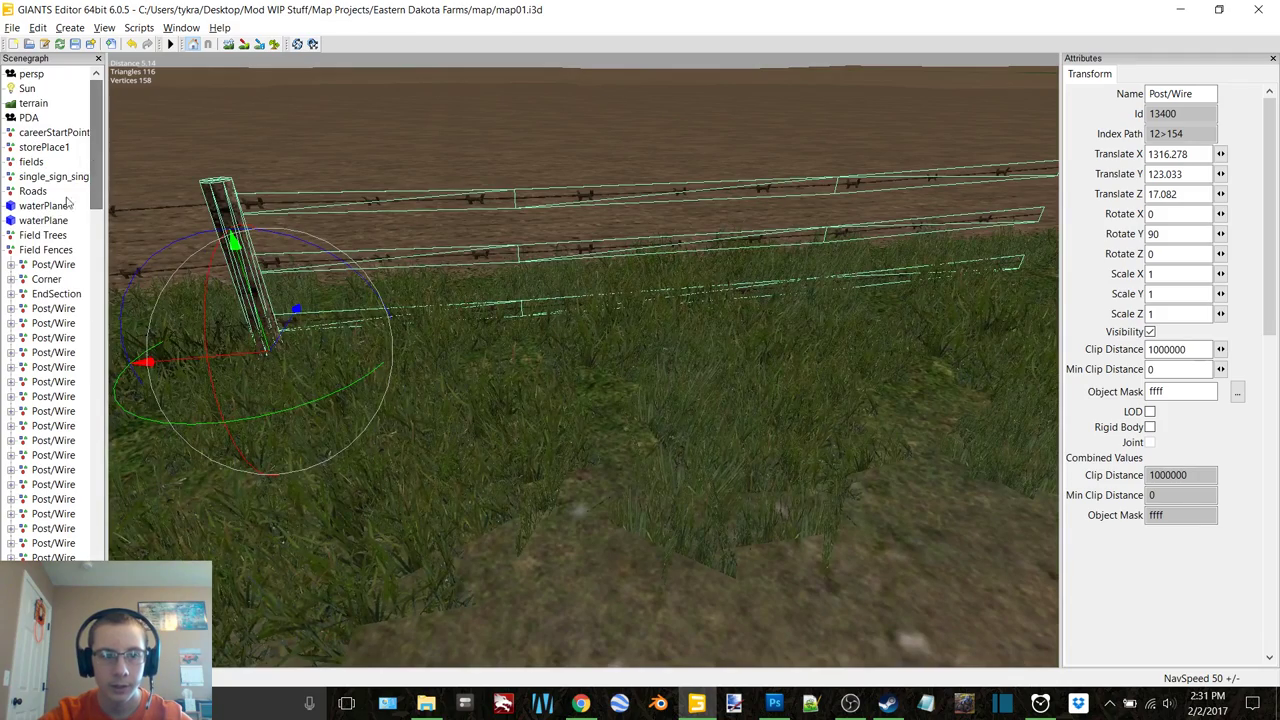
click(45, 249)
scroll(466, 182, down, 5)
right_drag(404, 254, 637, 381)
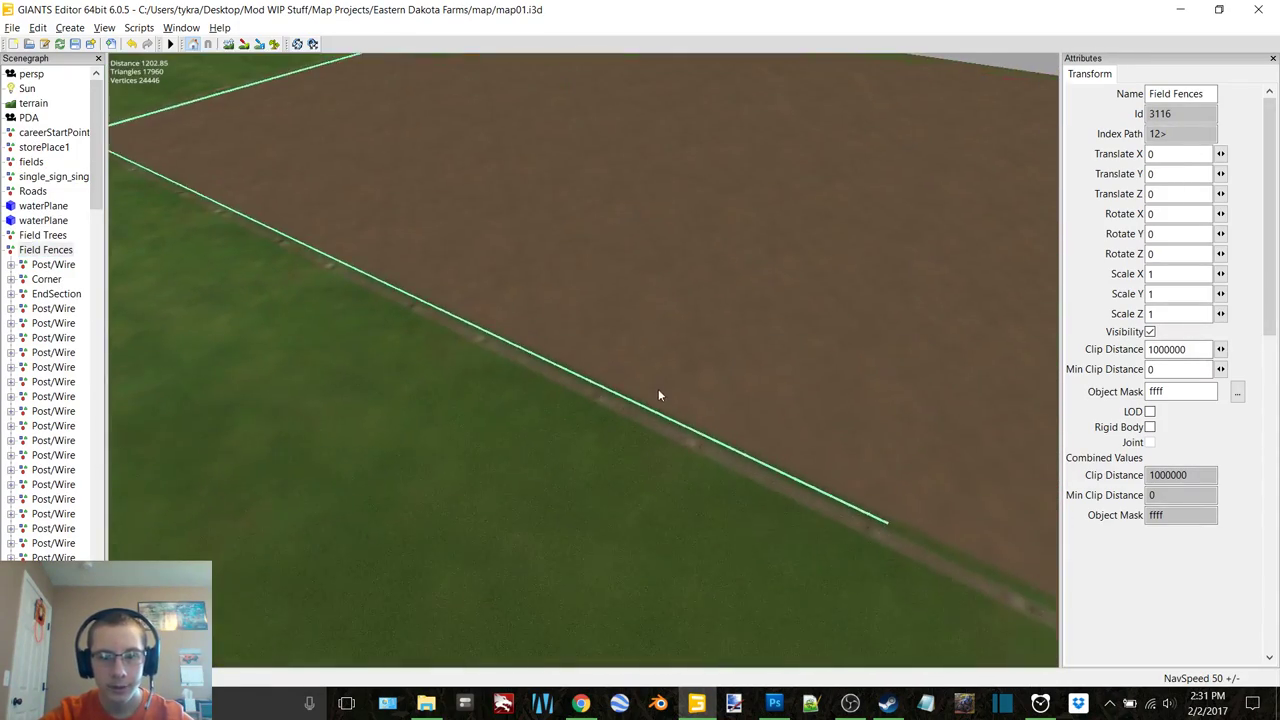
scroll(646, 380, down, 3)
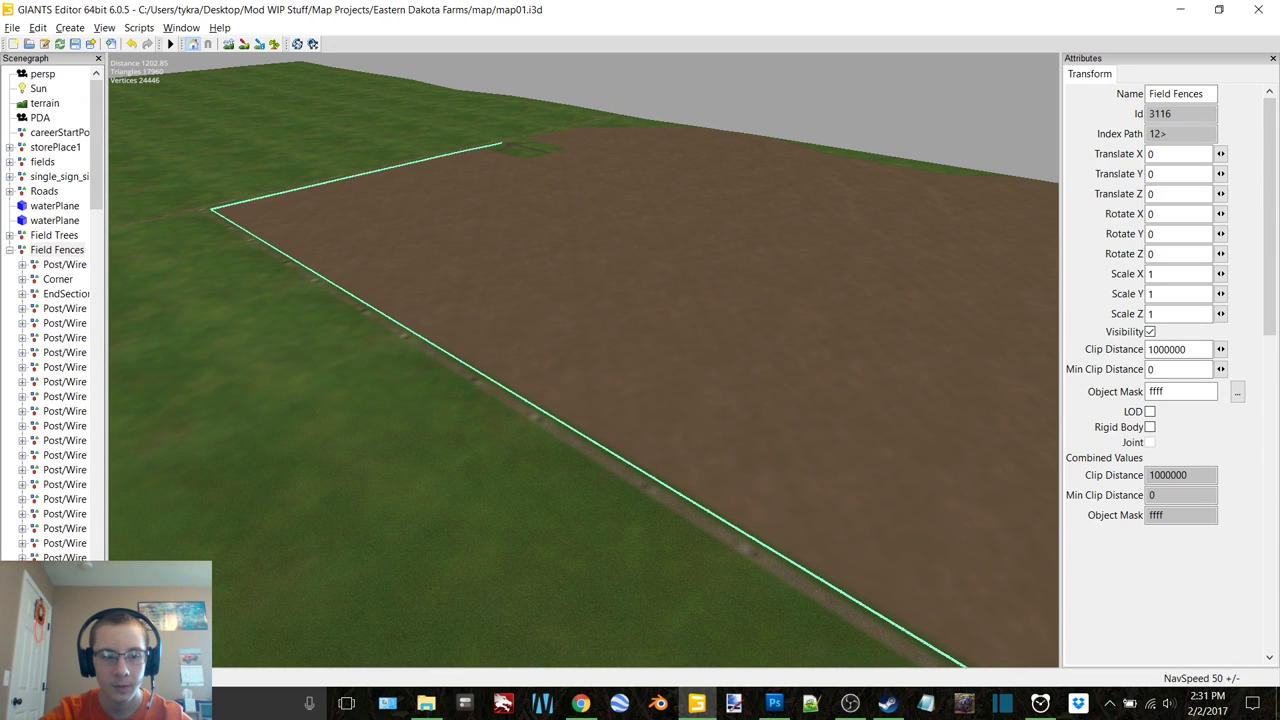
double_click(66, 252)
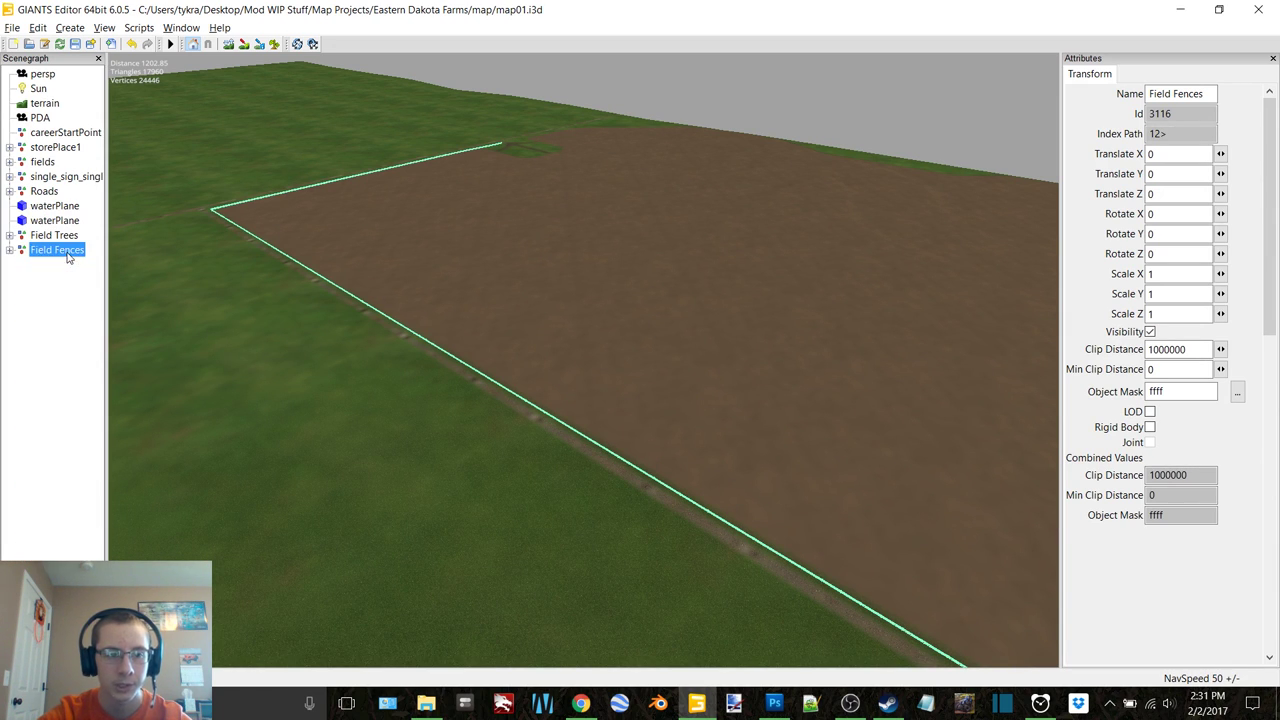
click(70, 360)
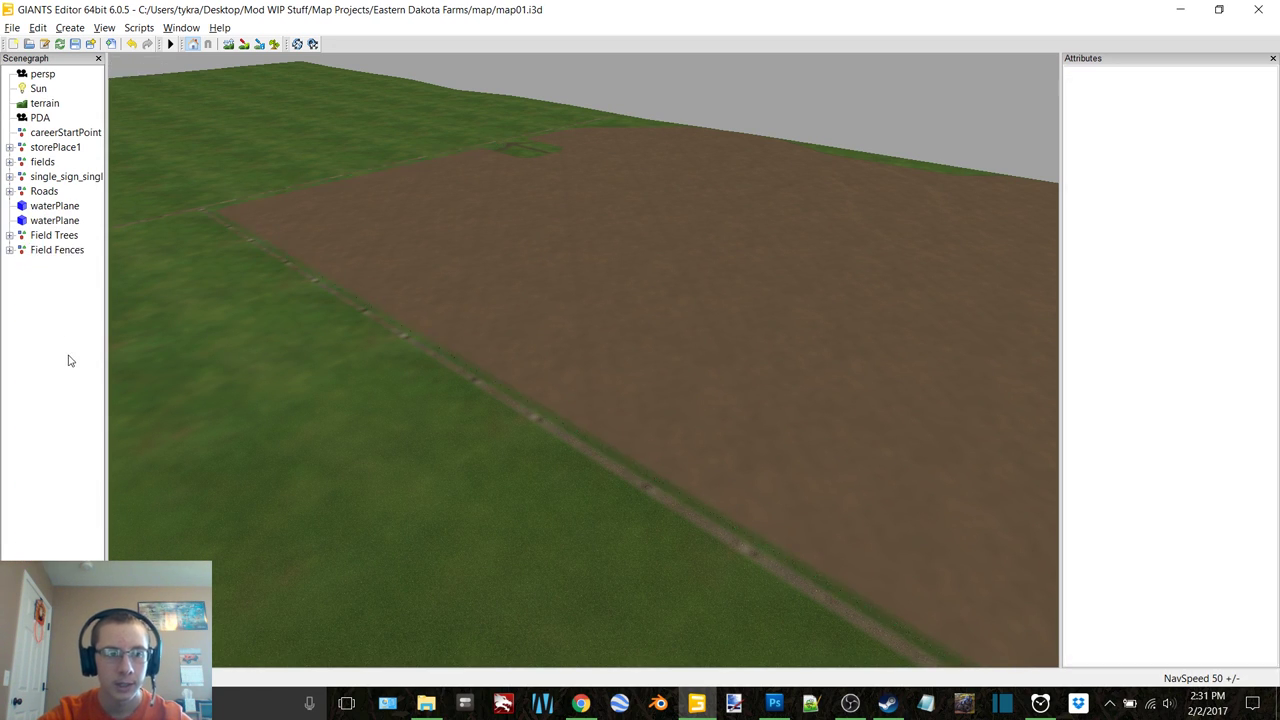
click(60, 178)
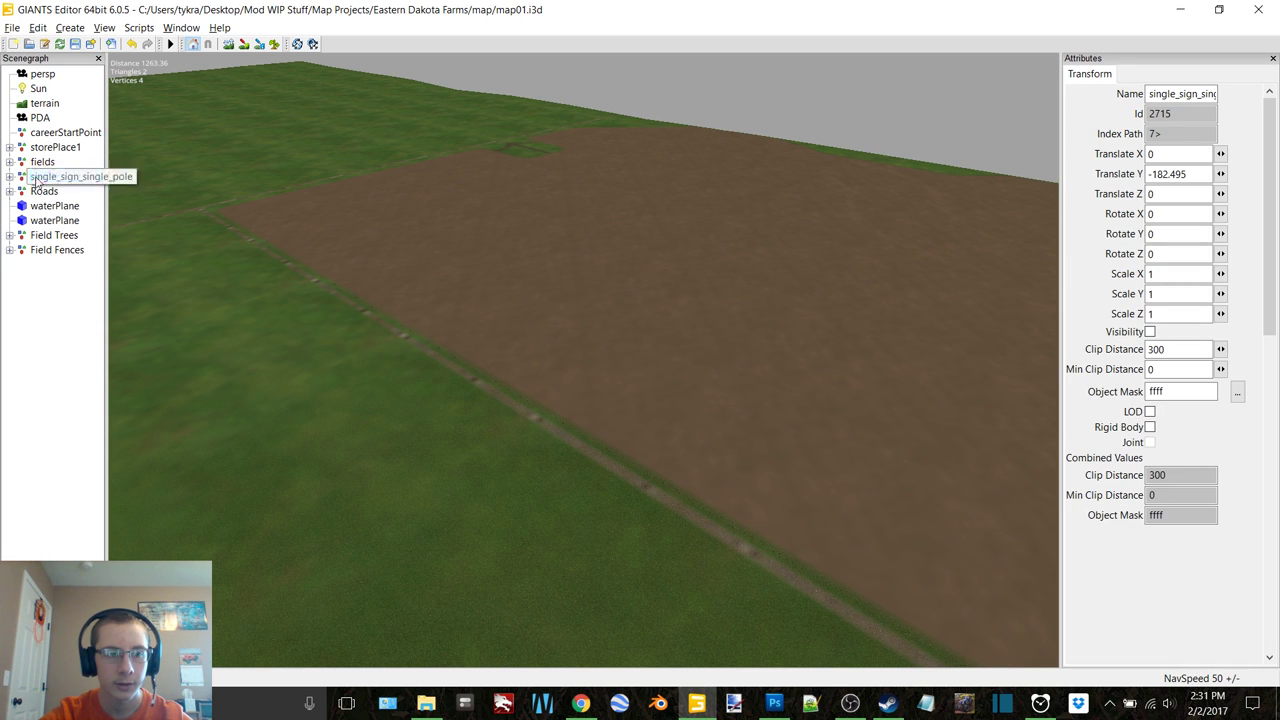
click(61, 303)
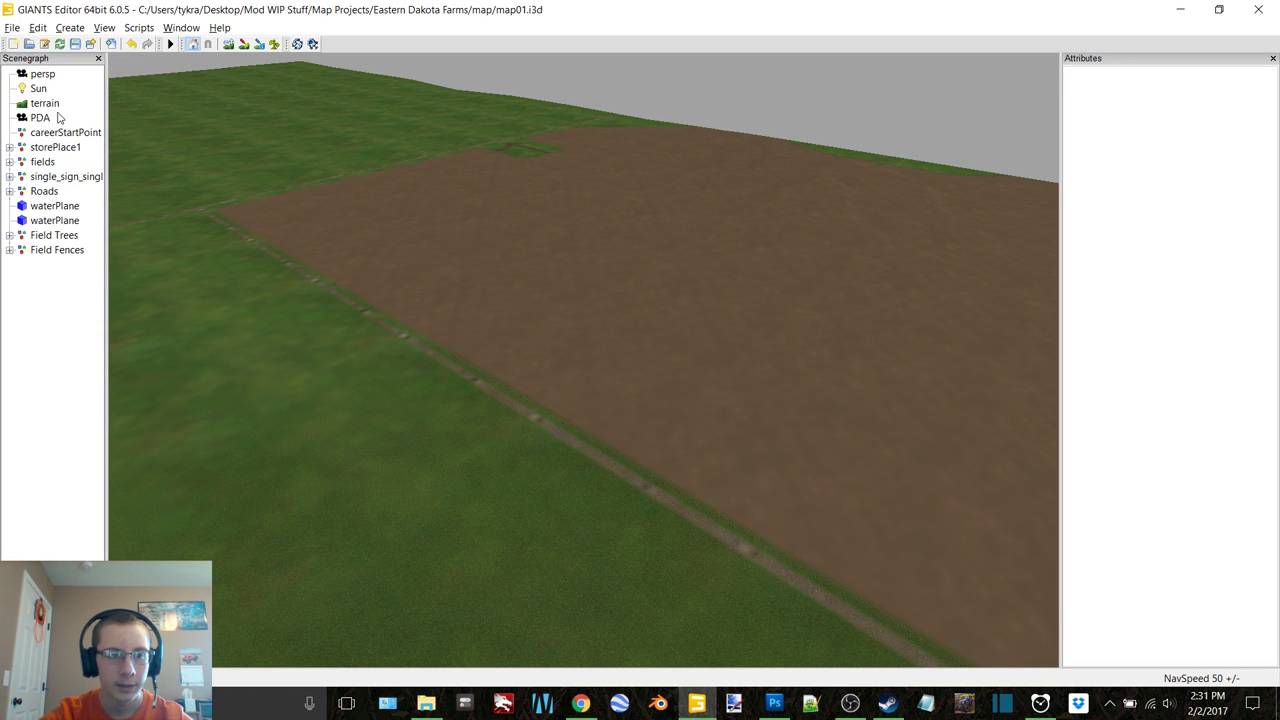
Expand the Field Fences group again, select its last Post/Wire section, and focus the view on it
double_click(64, 250)
drag(96, 196, 138, 562)
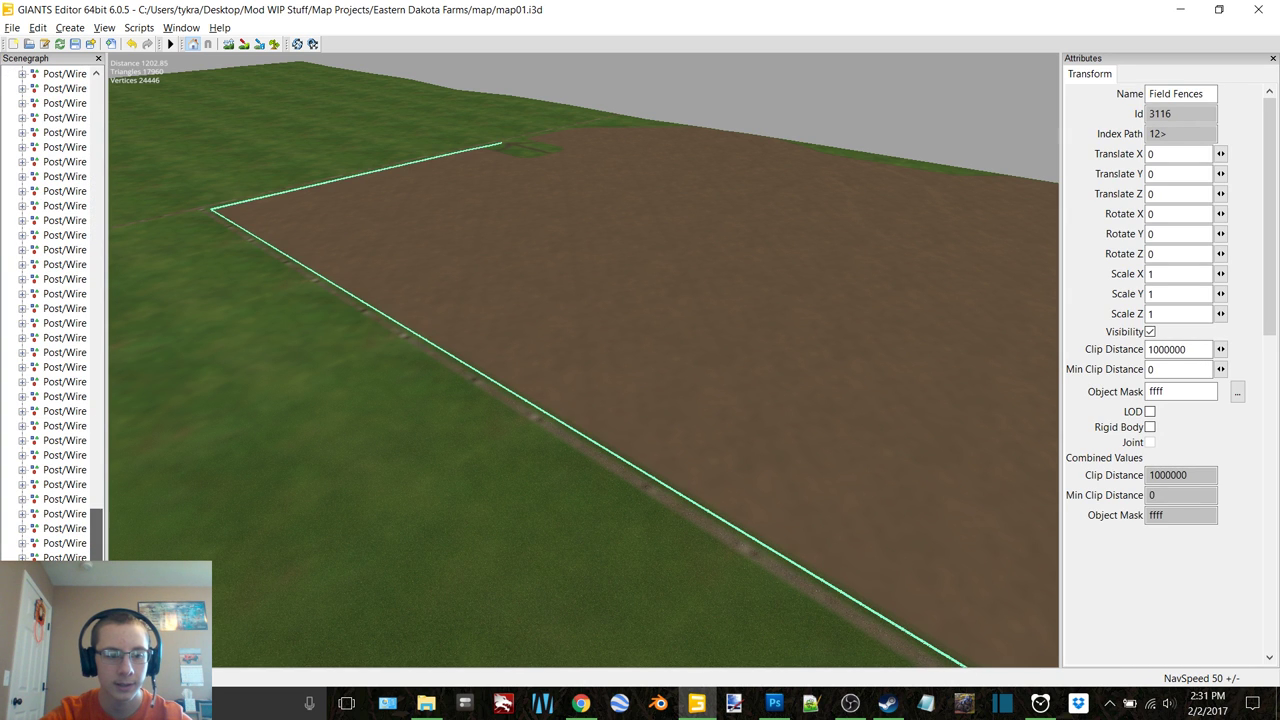
click(885, 616)
key(f)
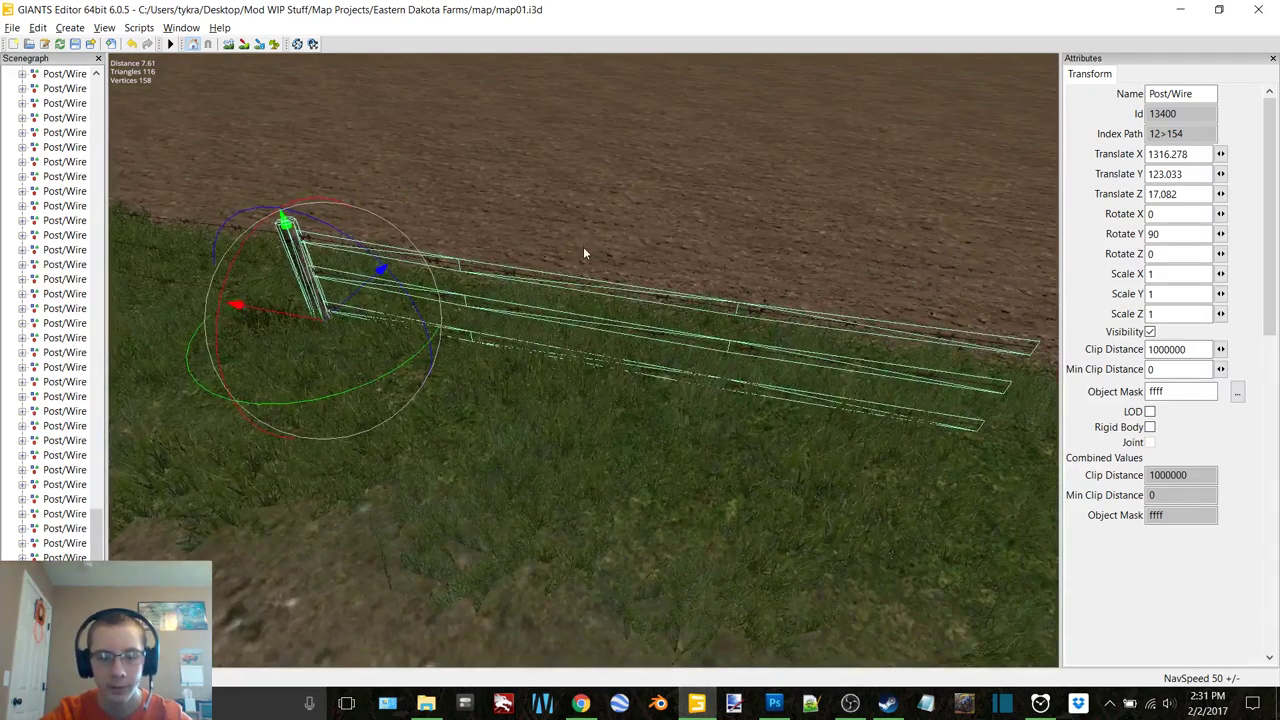
Duplicate the last Post/Wire section and position the copy further along the fence line at about Z 24.564
drag(333, 318, 820, 397)
scroll(728, 344, up, 5)
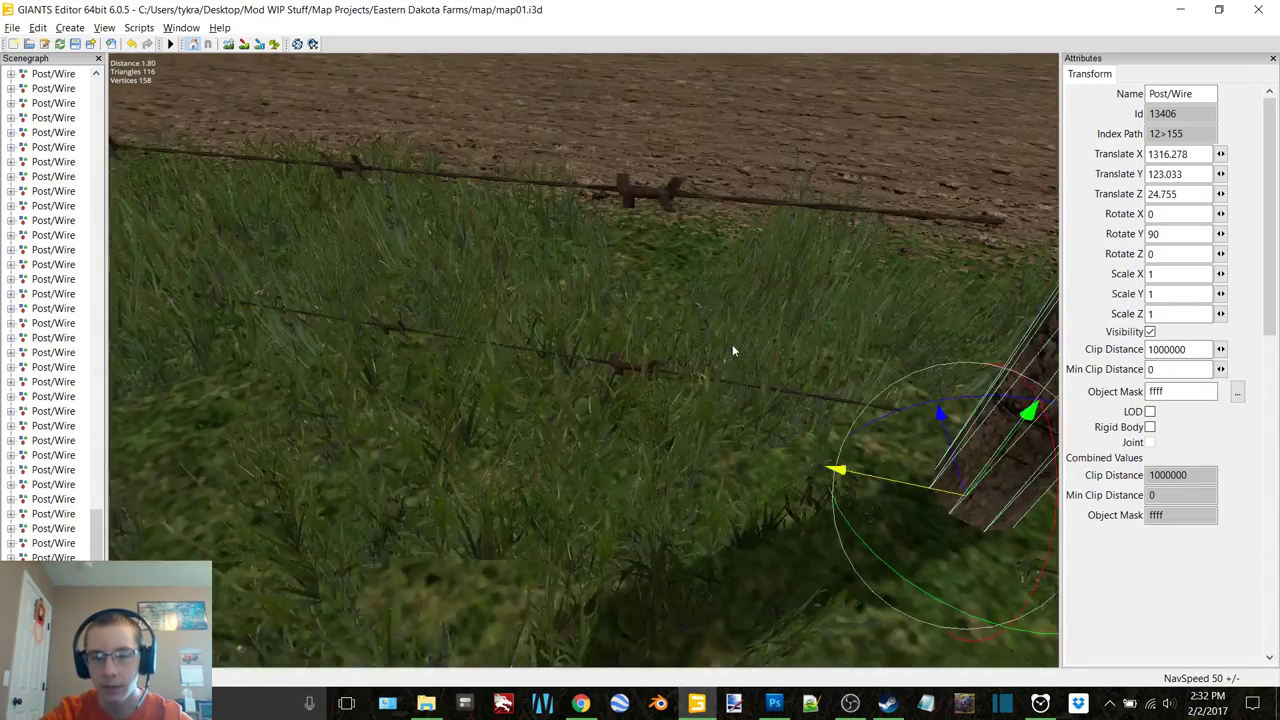
right_drag(732, 344, 776, 404)
drag(775, 438, 719, 442)
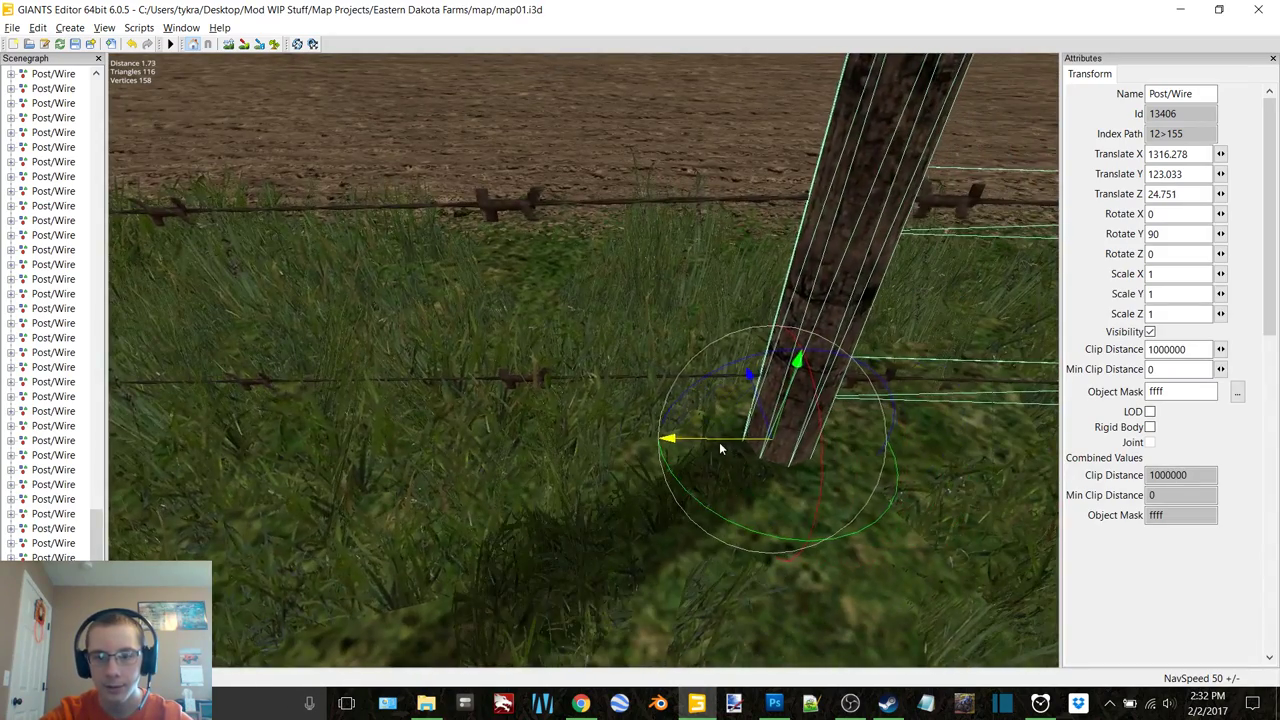
Add another Post/Wire section by duplicating the newest one and aligning its post with the wire ends at about Z 32.065
scroll(716, 383, down, 5)
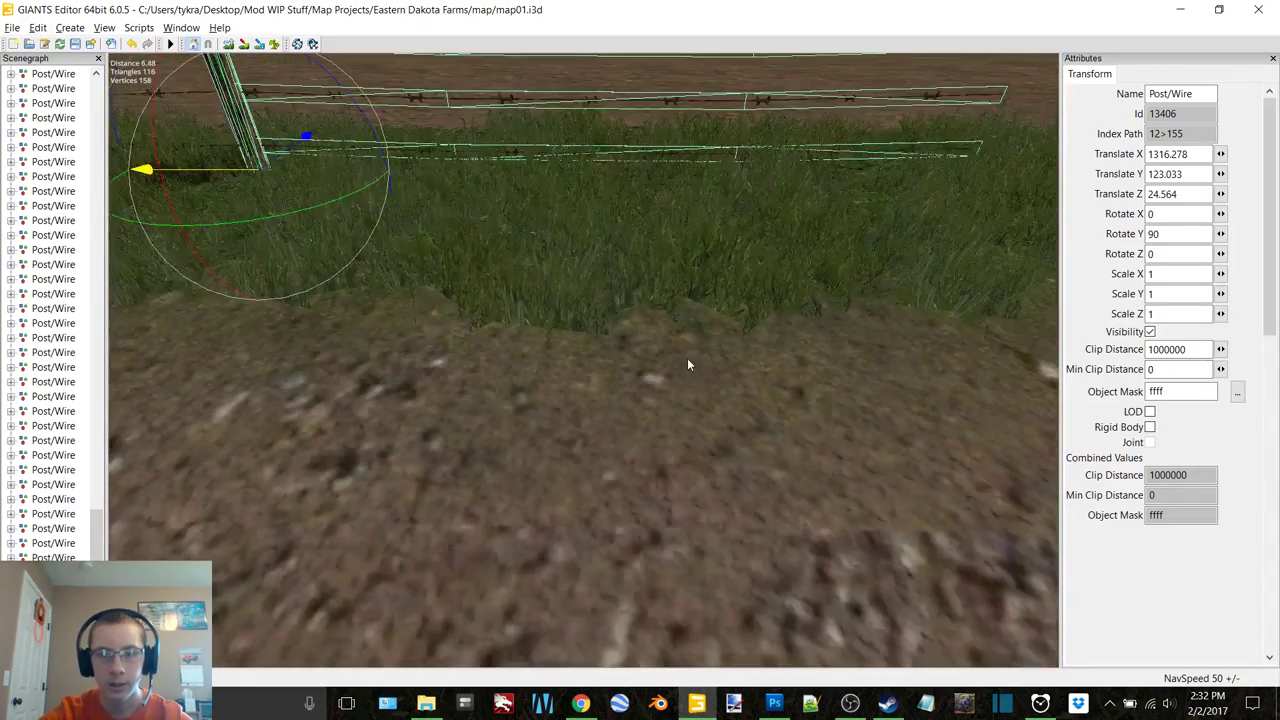
key(ctrl+d)
drag(185, 228, 822, 226)
right_drag(822, 226, 653, 220)
scroll(658, 222, up, 5)
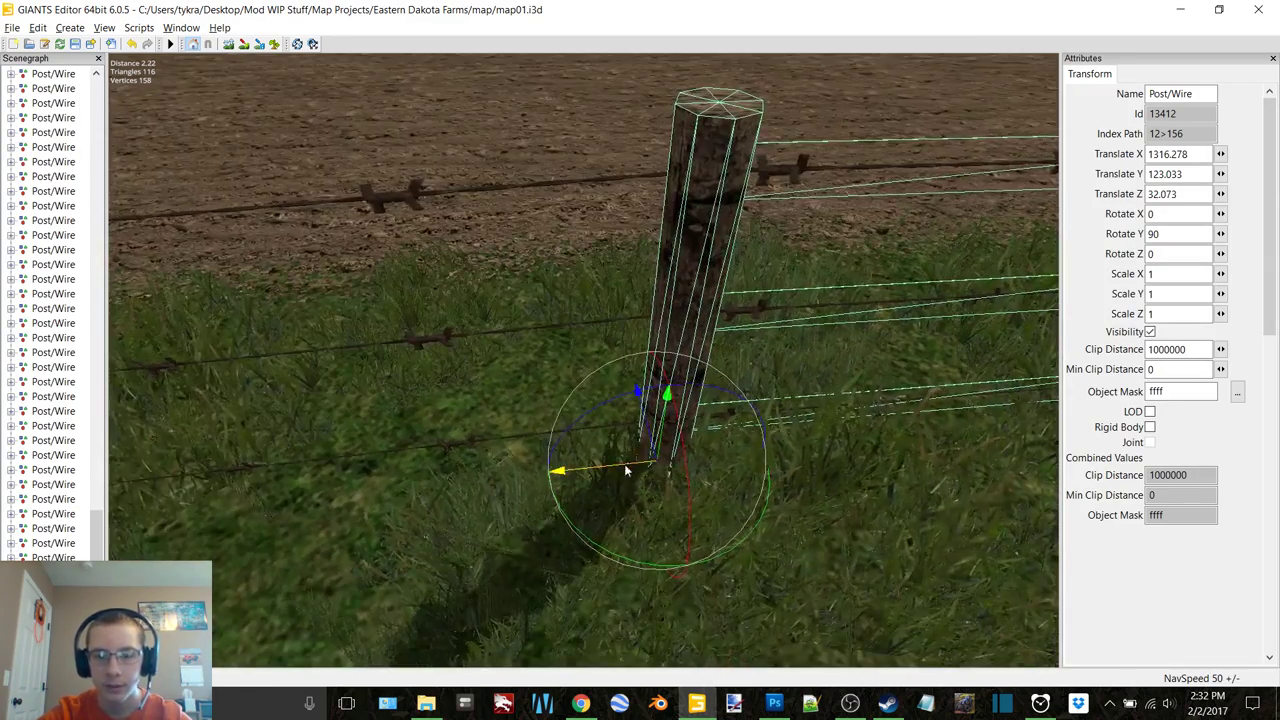
drag(626, 470, 623, 463)
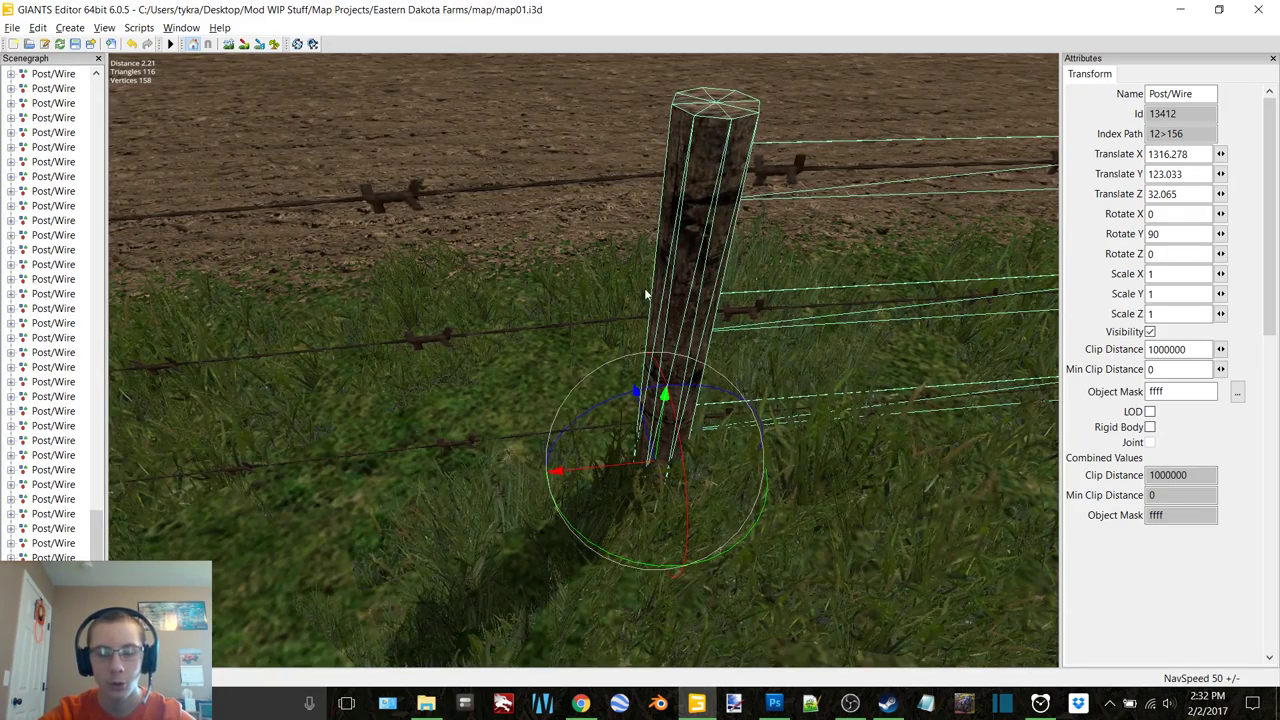
Duplicate the Post/Wire section again and move the copy along the field edge to about Z 38.112
key(ctrl+d)
scroll(680, 150, down, 4)
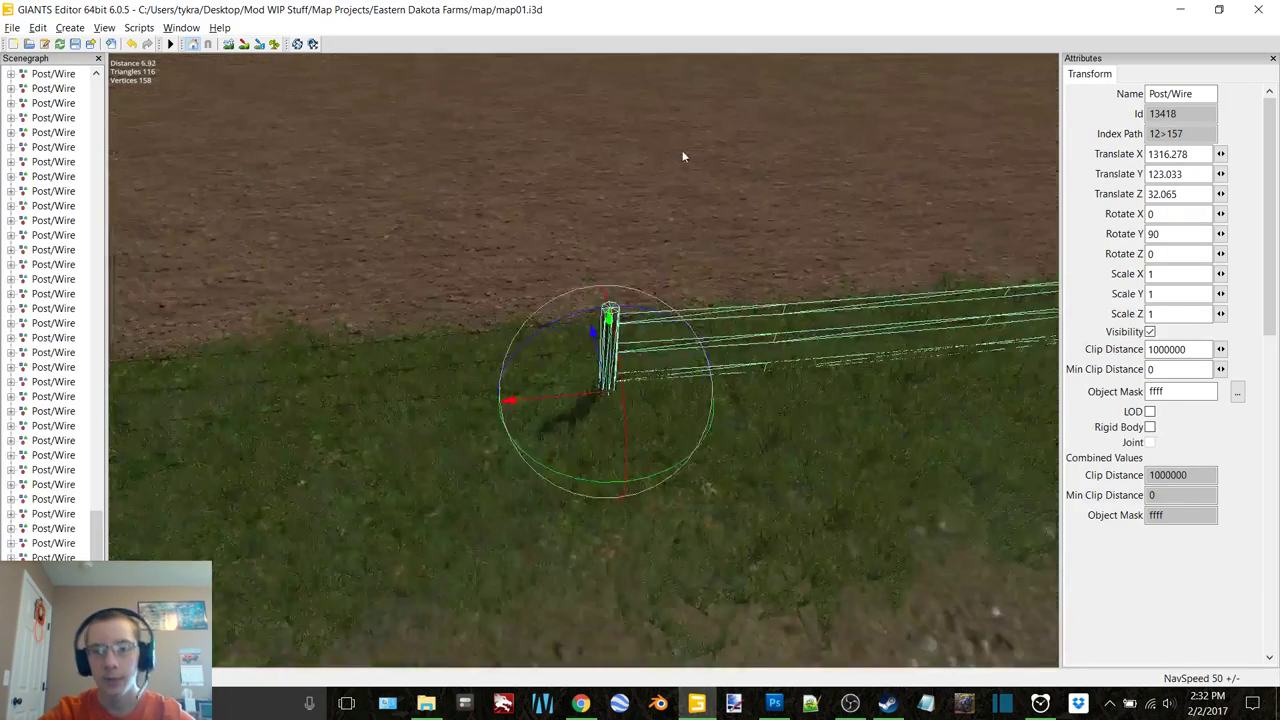
right_drag(680, 150, 614, 194)
drag(279, 400, 638, 348)
scroll(648, 323, up, 5)
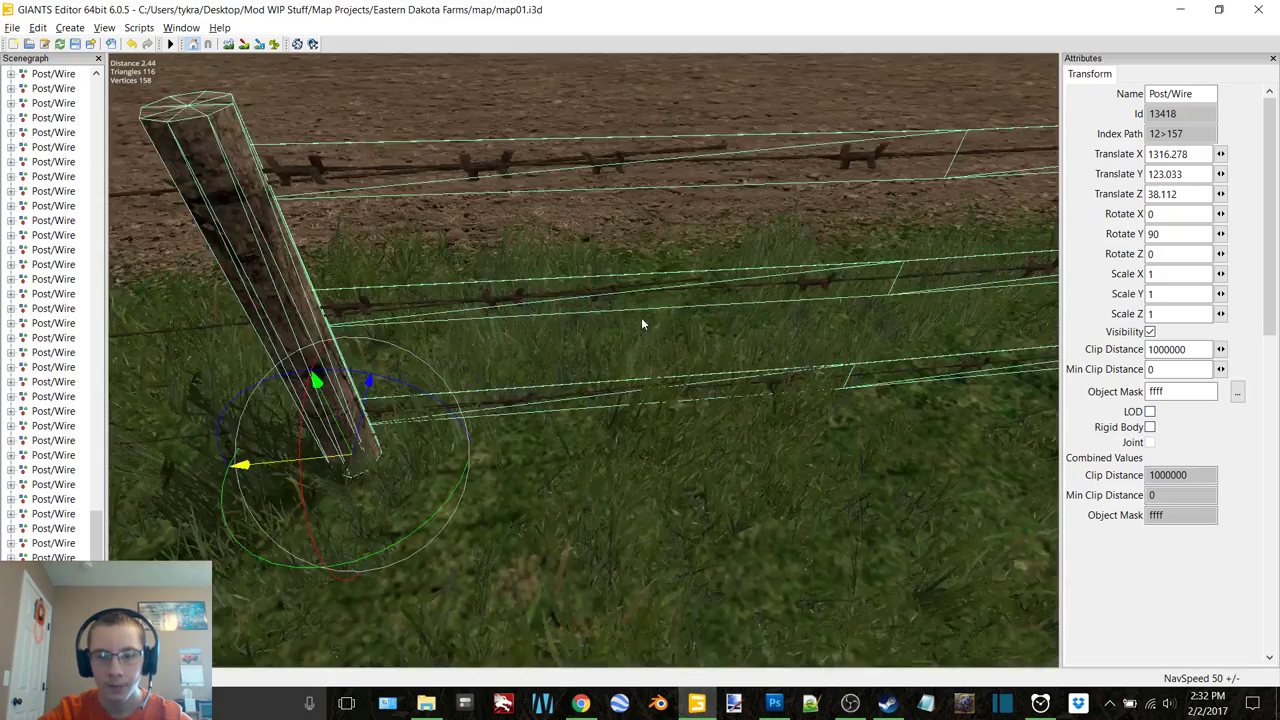
Slide the newest fence section along the fence line to about Z 39.54 and lower it to about Y 122.98
right_drag(641, 323, 630, 404)
drag(630, 404, 716, 390)
right_drag(716, 390, 499, 301)
Tilt the wires of the previous fence section to meet the lowered post by setting their Rotate Z to 0.4
click(499, 301)
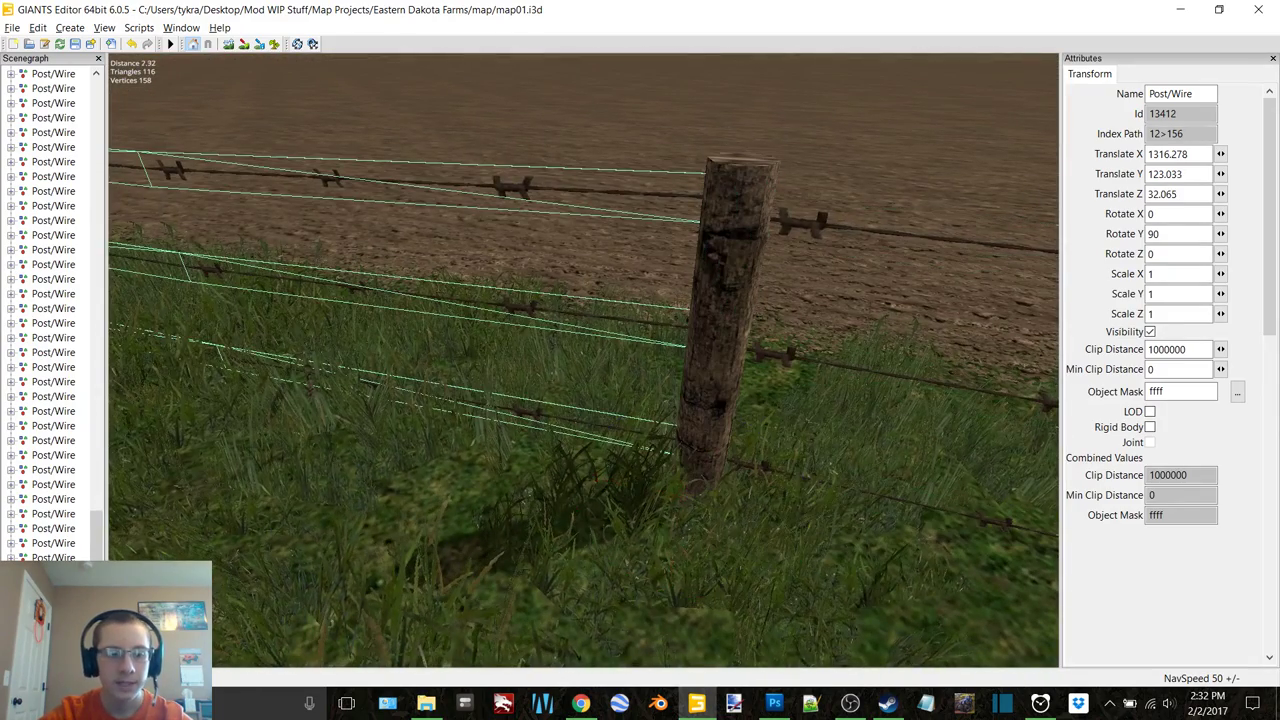
click(665, 445)
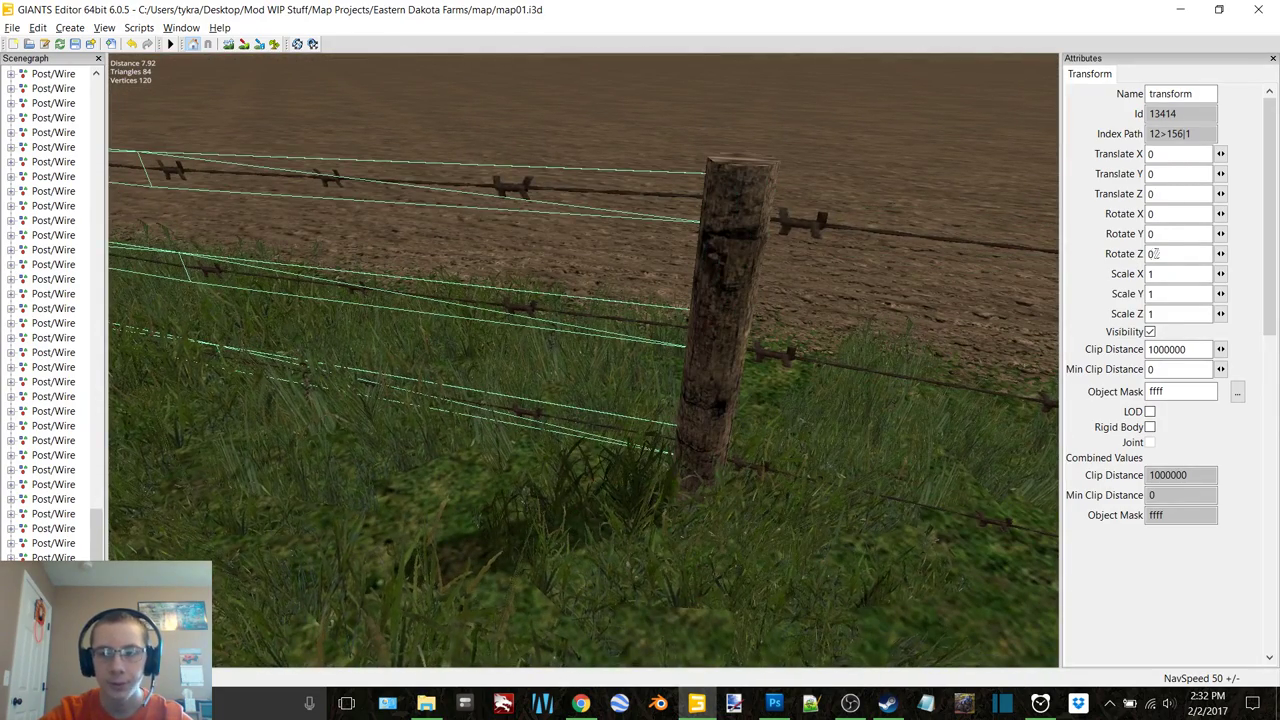
text(.3)
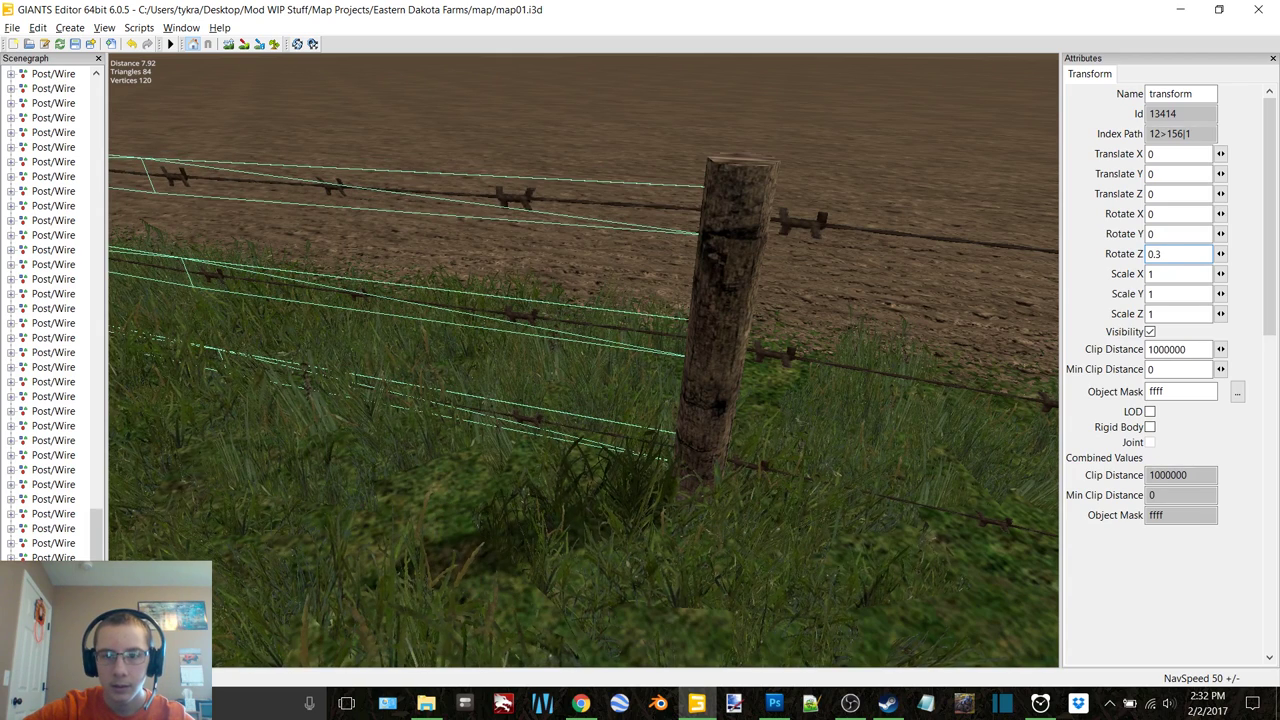
text(5)
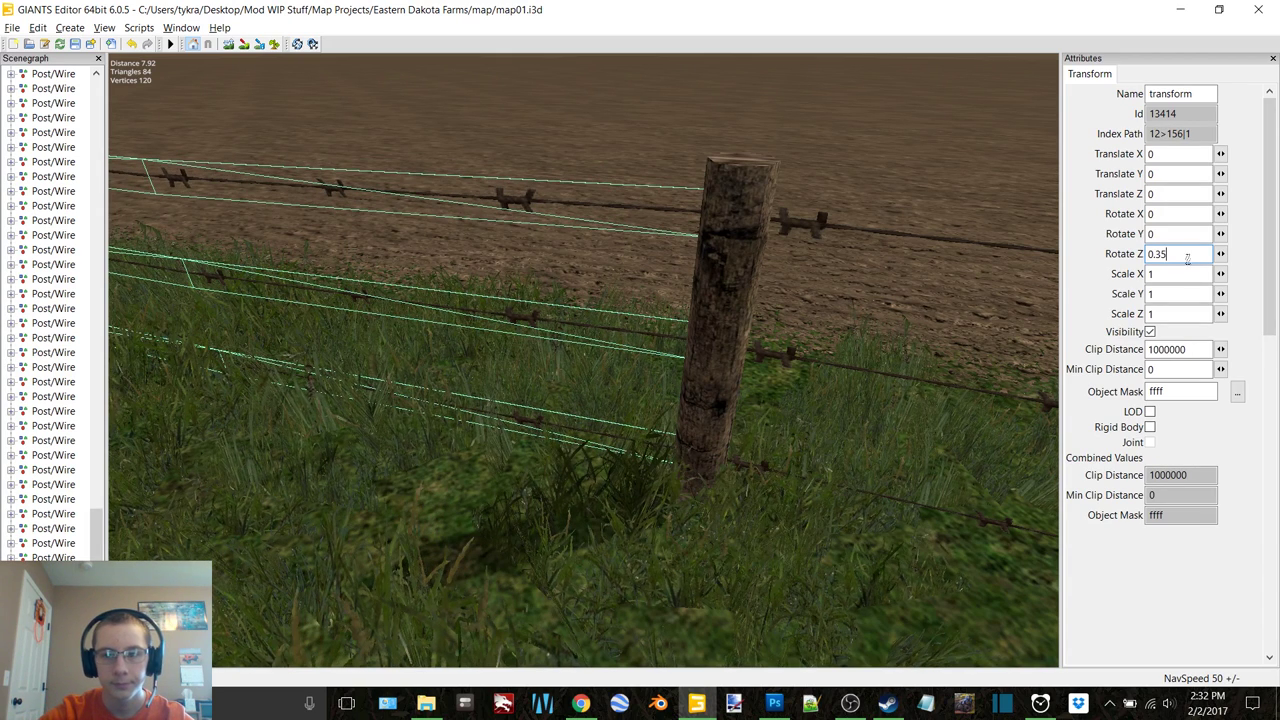
key(BackSpace)
text(8)
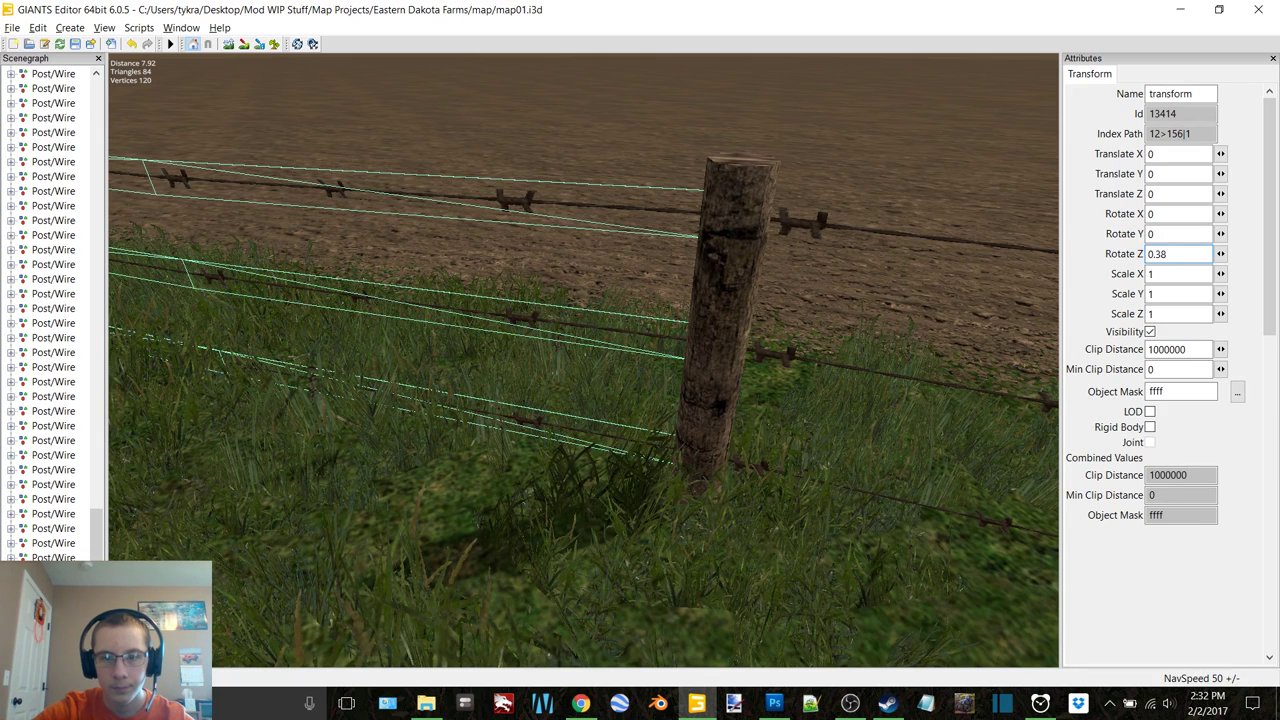
key(BackSpace)
key(BackSpace)
text(4)
click(735, 300)
click(62, 488)
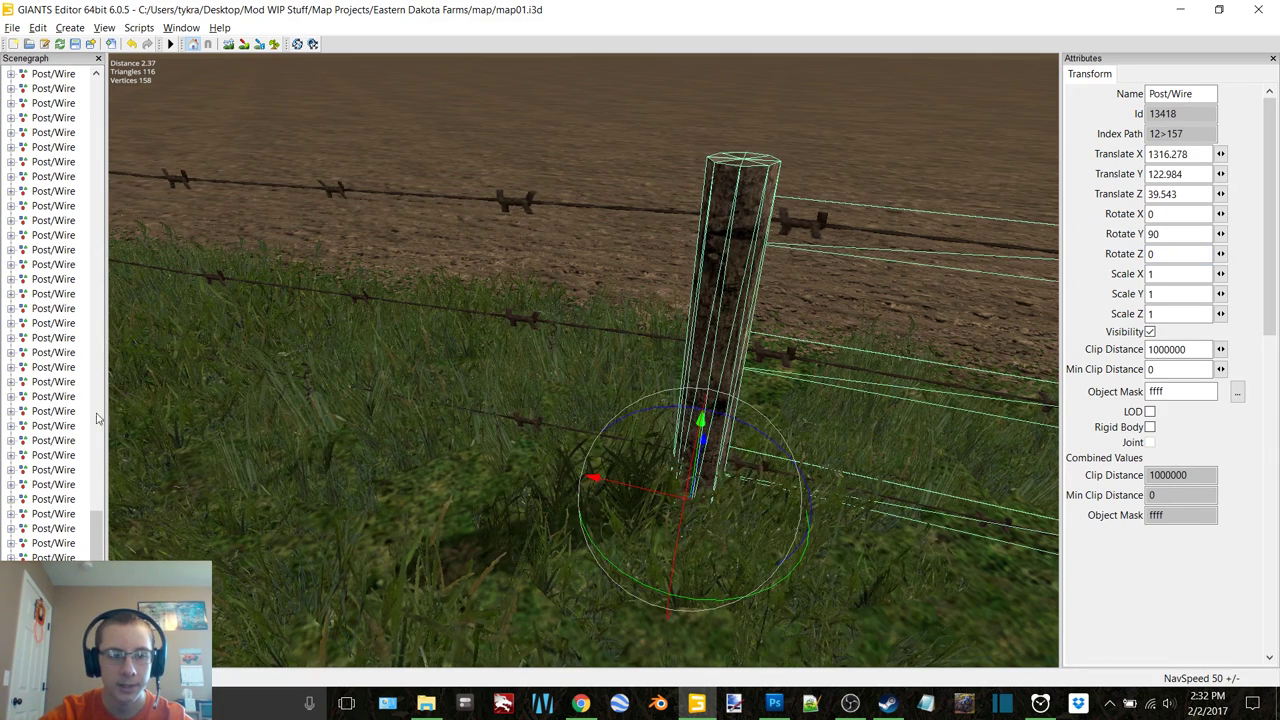
drag(90, 537, 109, 107)
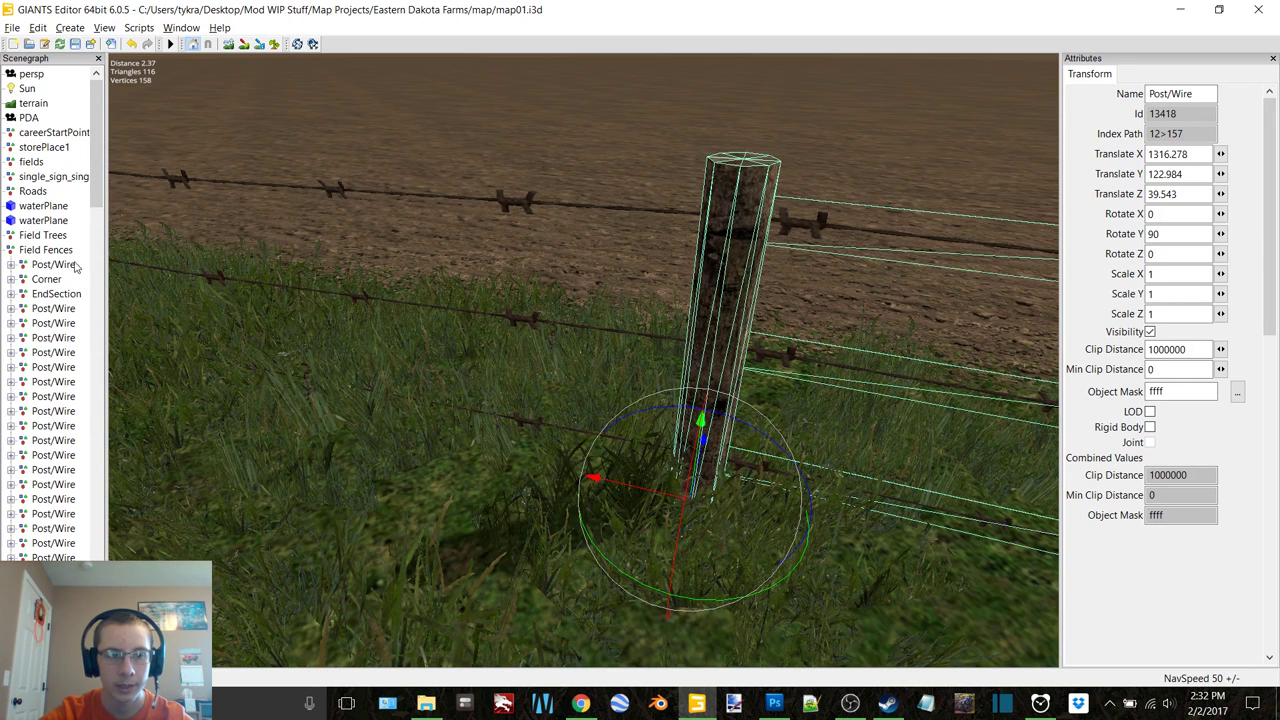
scroll(42, 372, down, 10)
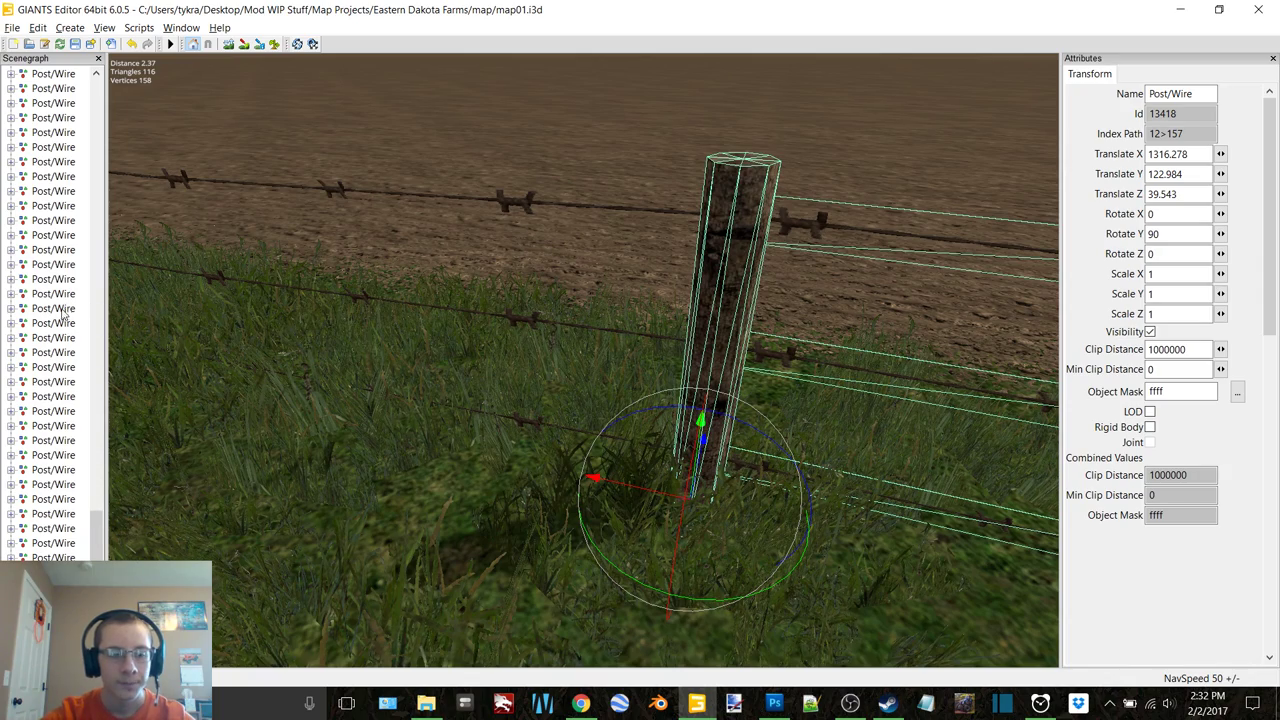
Duplicate the last fence section and slide the copy along the fence line to about Z 47.05
right_drag(466, 261, 611, 243)
drag(340, 487, 616, 363)
right_drag(616, 356, 404, 390)
drag(317, 400, 780, 344)
right_drag(780, 344, 644, 328)
scroll(650, 329, up, 5)
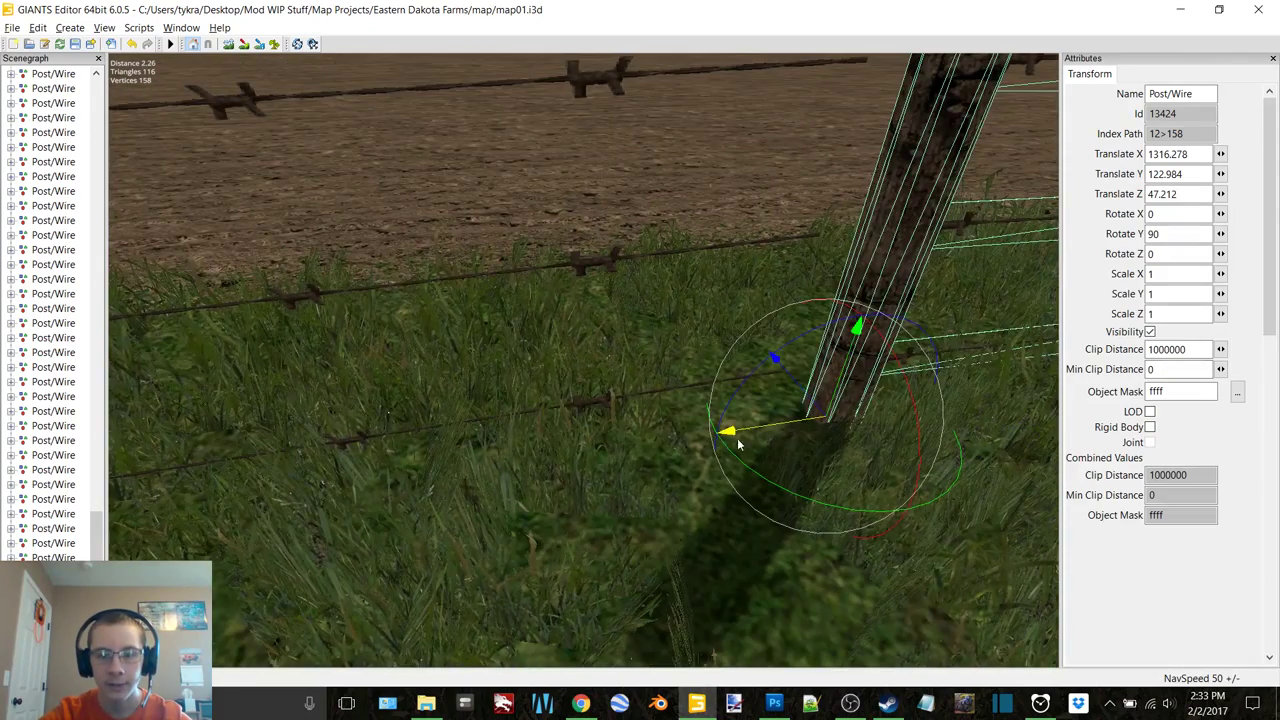
mouse_move(738, 444)
mouse_down()
mouse_move(772, 442)
mouse_move(742, 434)
mouse_up()
scroll(760, 383, down, 6)
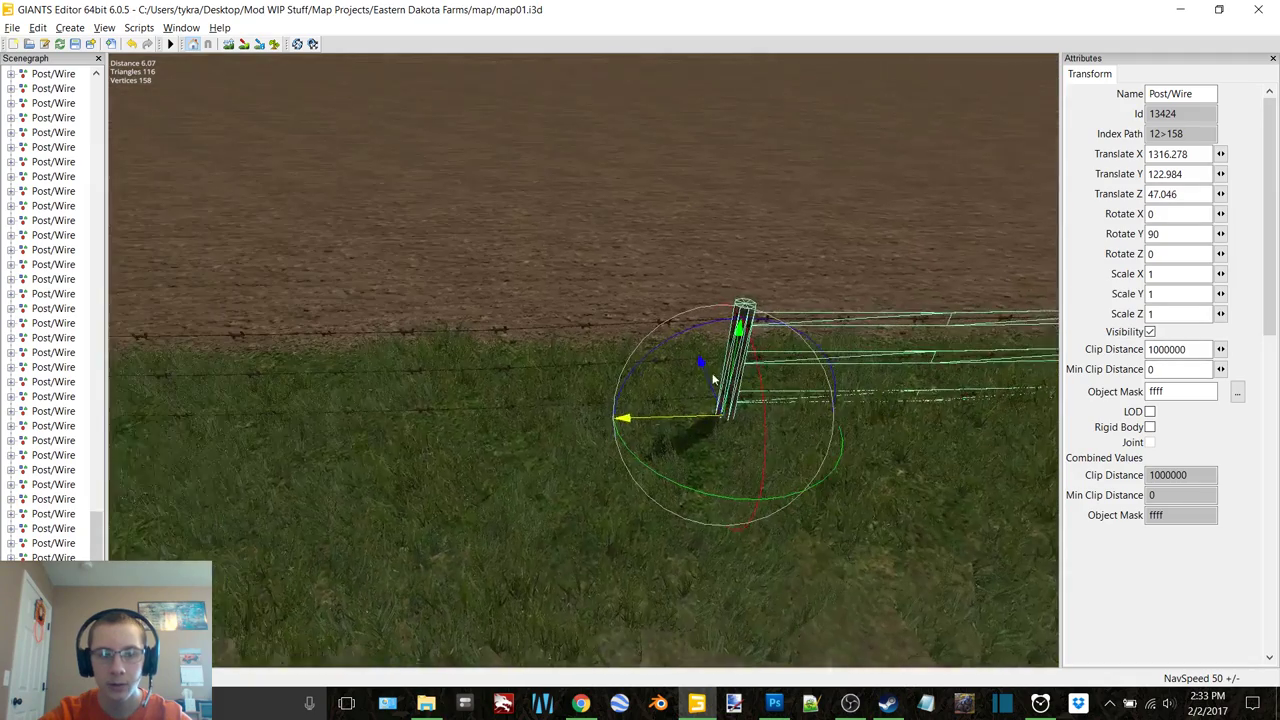
Examine the whole Field Fences group on the map and its individual Post/Wire entries in the scenegraph
drag(97, 455, 107, 118)
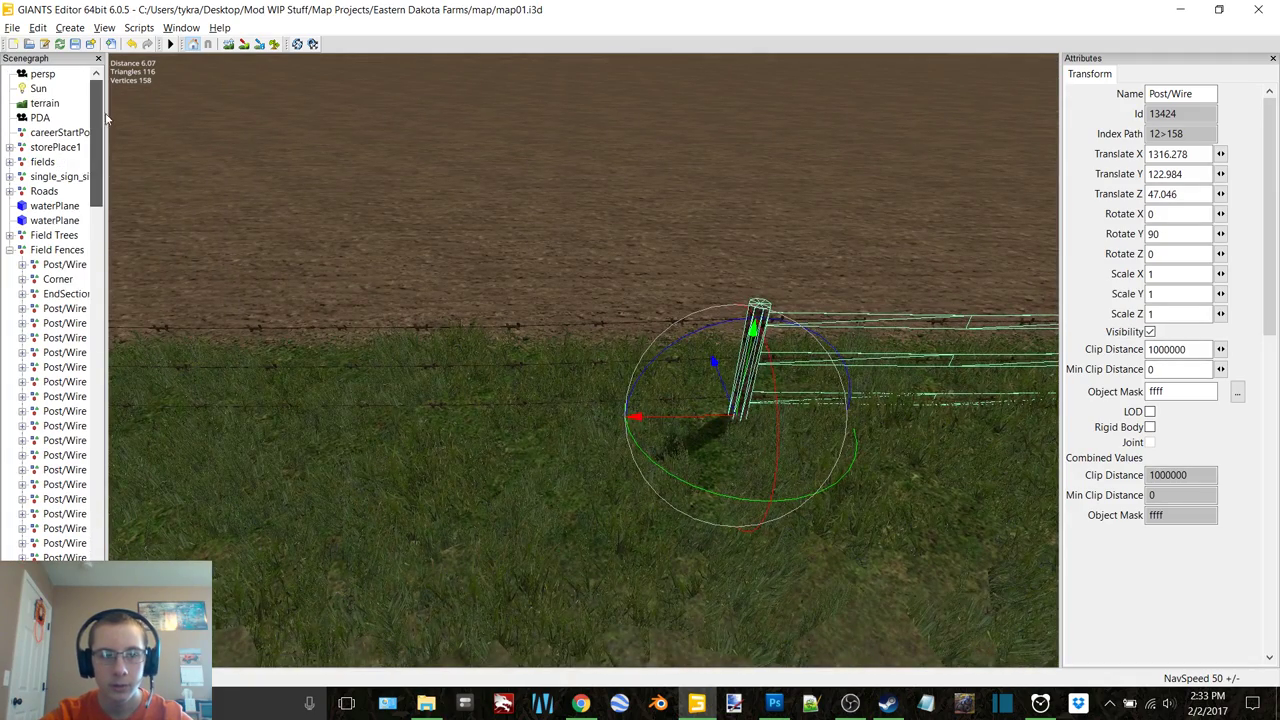
click(50, 250)
key(f)
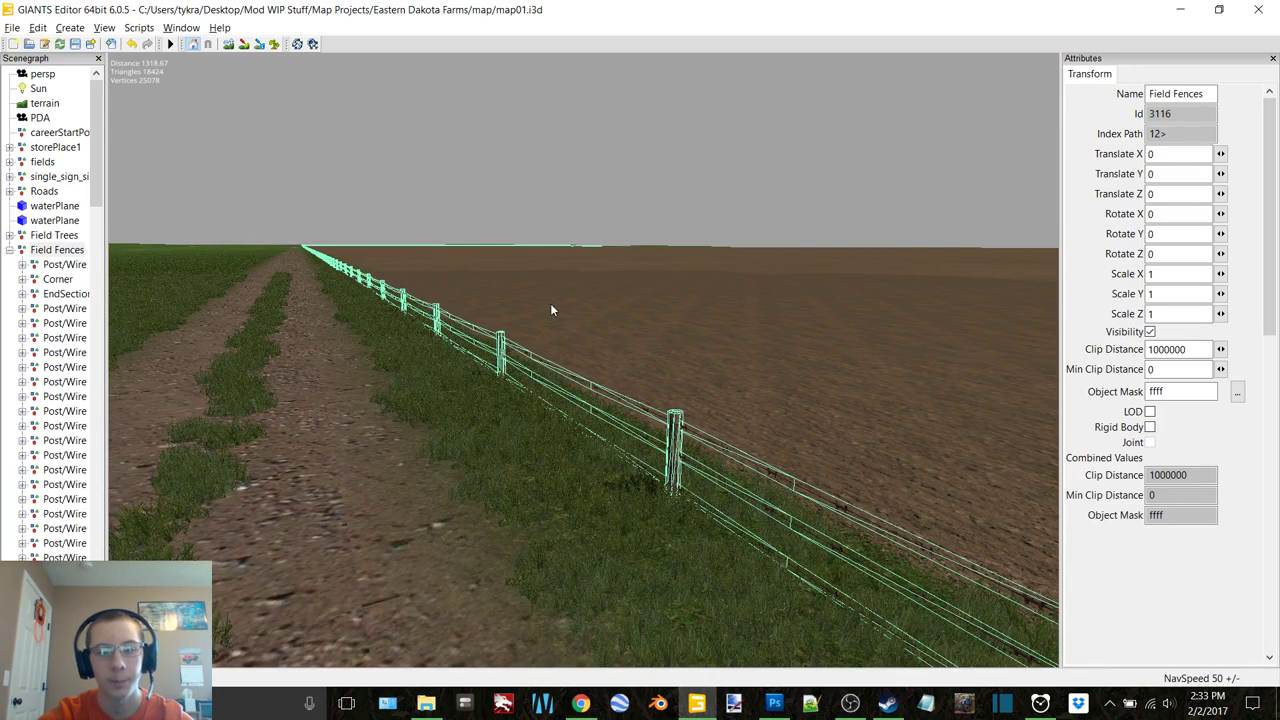
drag(98, 172, 97, 620)
click(65, 543)
key(f)
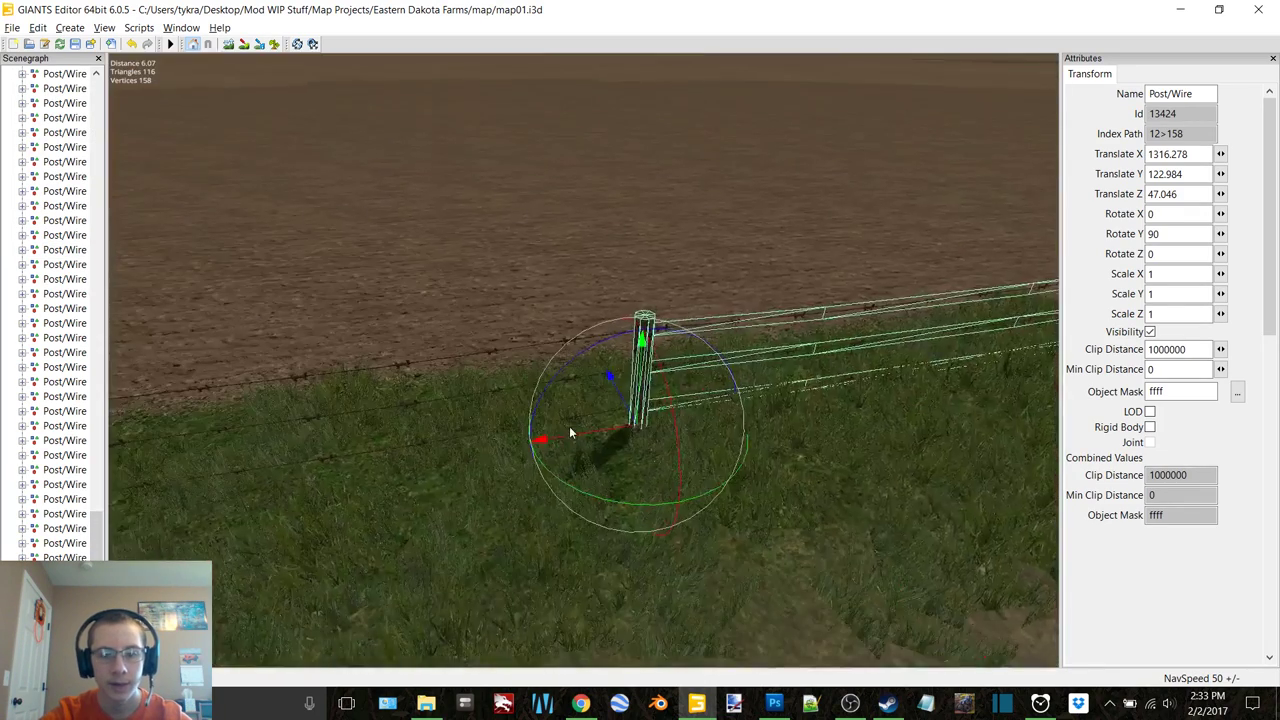
click(56, 104)
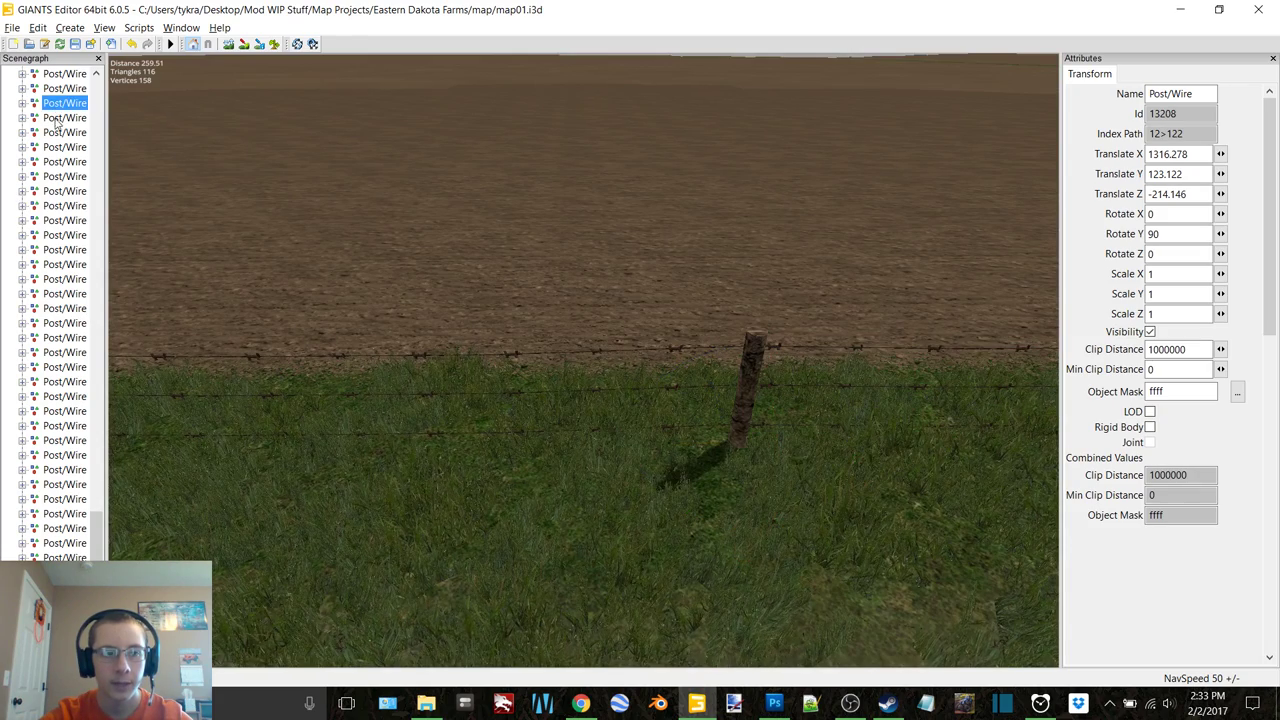
shift+click(58, 119)
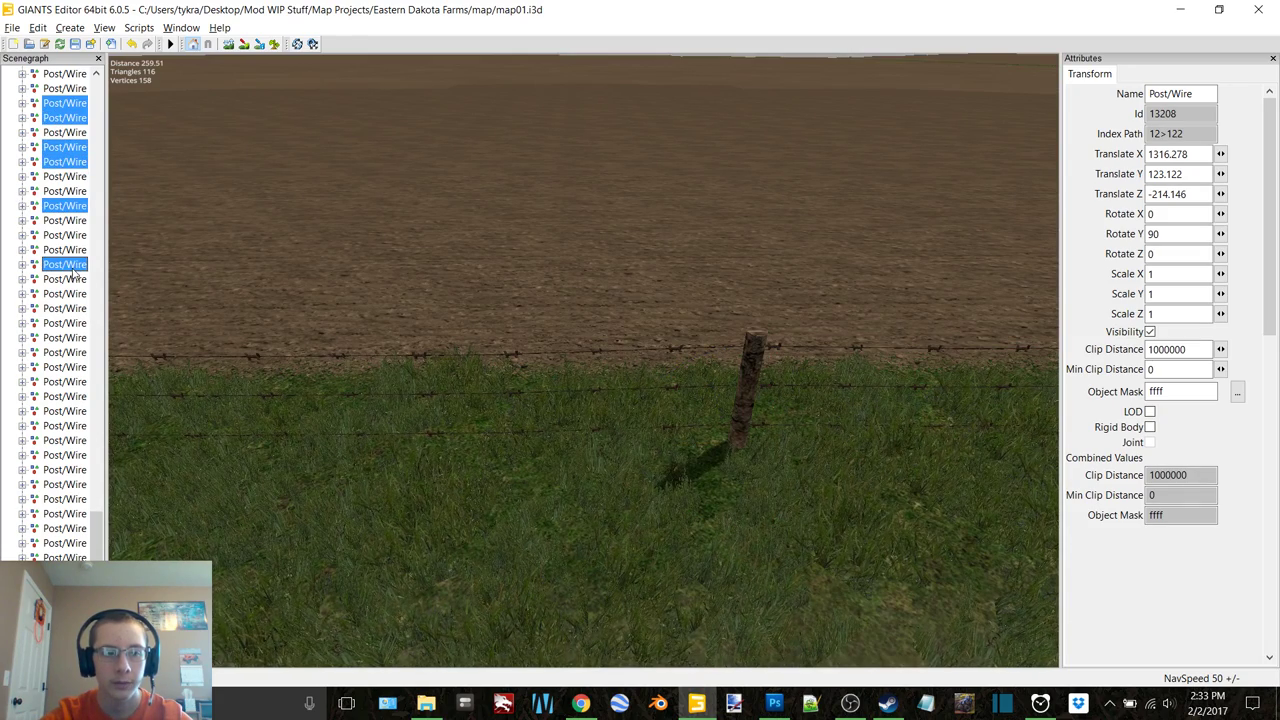
Duplicate the end Post/Wire section and move the copy along the fence line to about Z 54.4, meeting the previous wires
click(750, 390)
key(w)
key(ctrl+d)
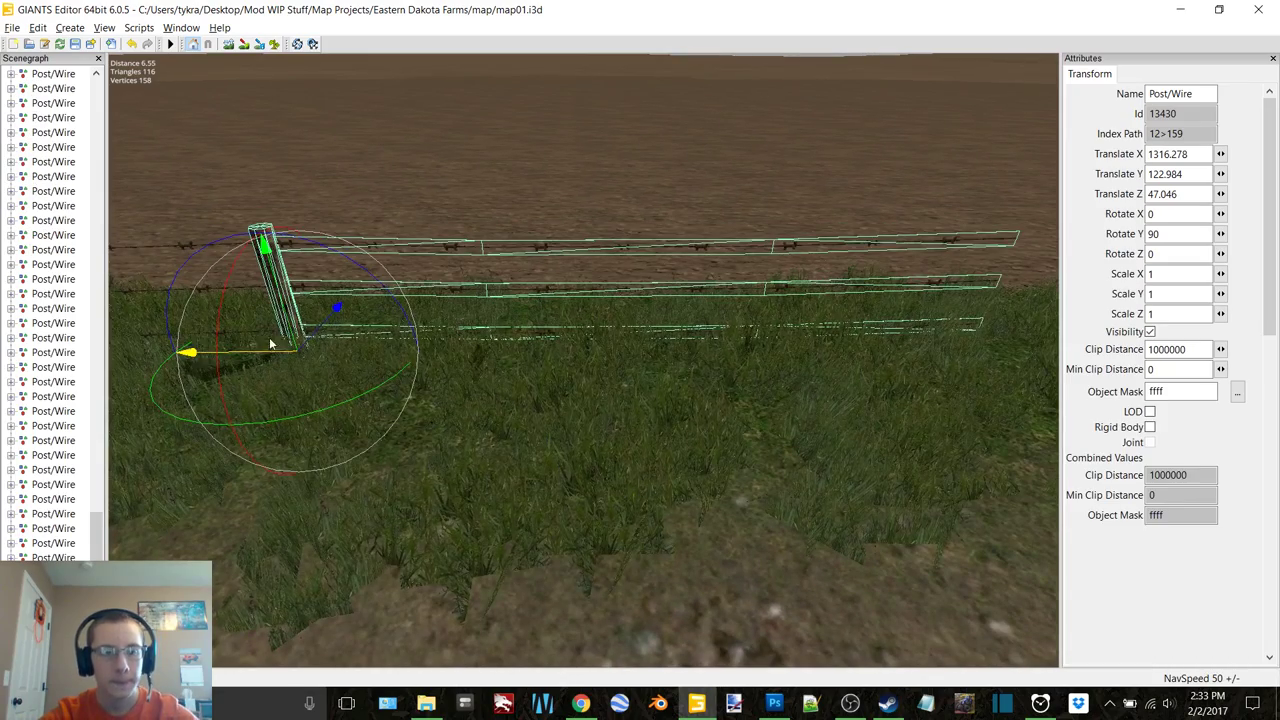
drag(240, 352, 832, 372)
key(Up)
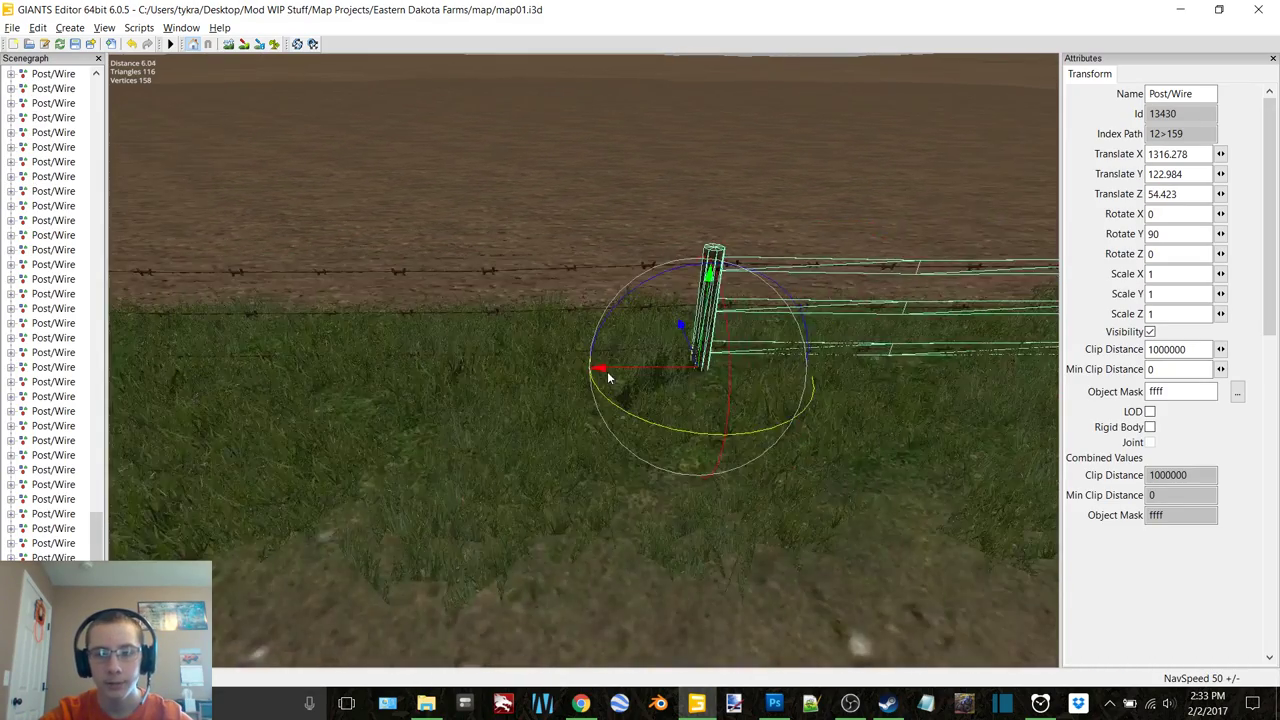
right_drag(613, 377, 606, 405)
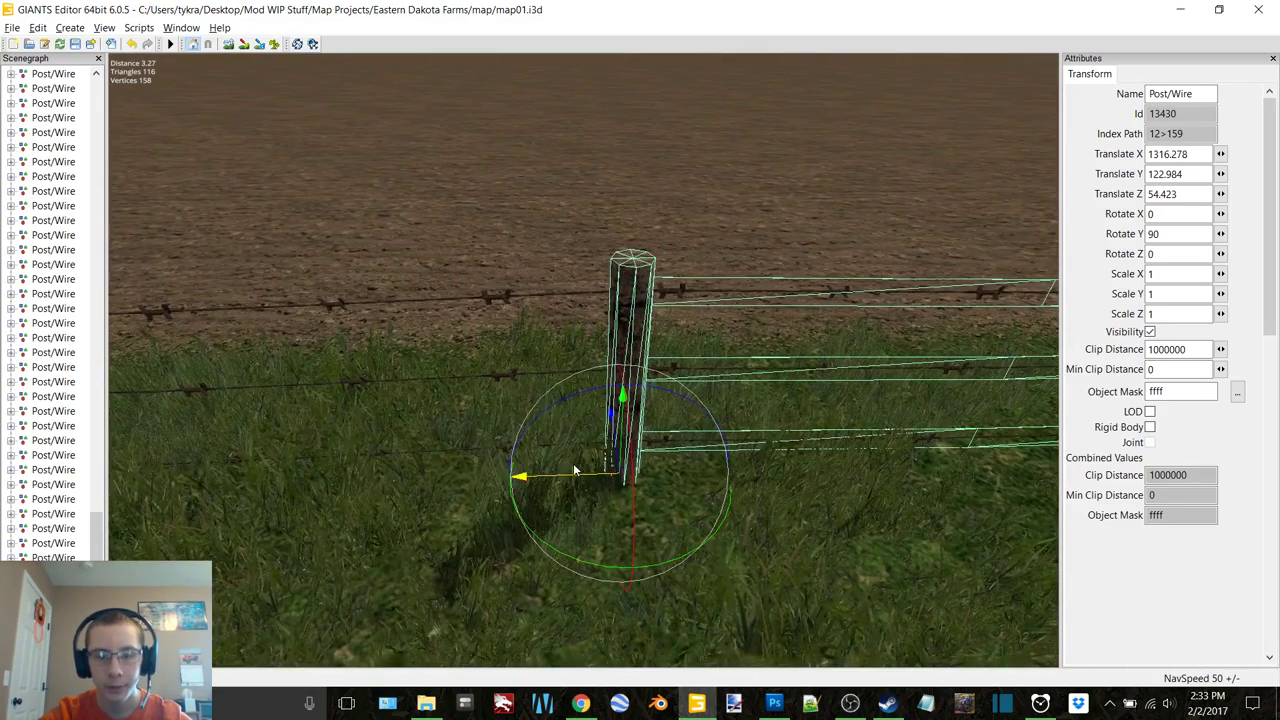
mouse_move(573, 470)
mouse_down()
mouse_move(620, 466)
mouse_move(592, 464)
mouse_up()
Duplicate the newest section again and position the copy at the end of the previous wires, about Z 62.03
key(ctrl+d)
scroll(525, 437, down, 3)
drag(525, 437, 729, 423)
right_drag(729, 423, 309, 441)
drag(308, 425, 689, 388)
right_drag(689, 388, 642, 486)
drag(642, 486, 632, 484)
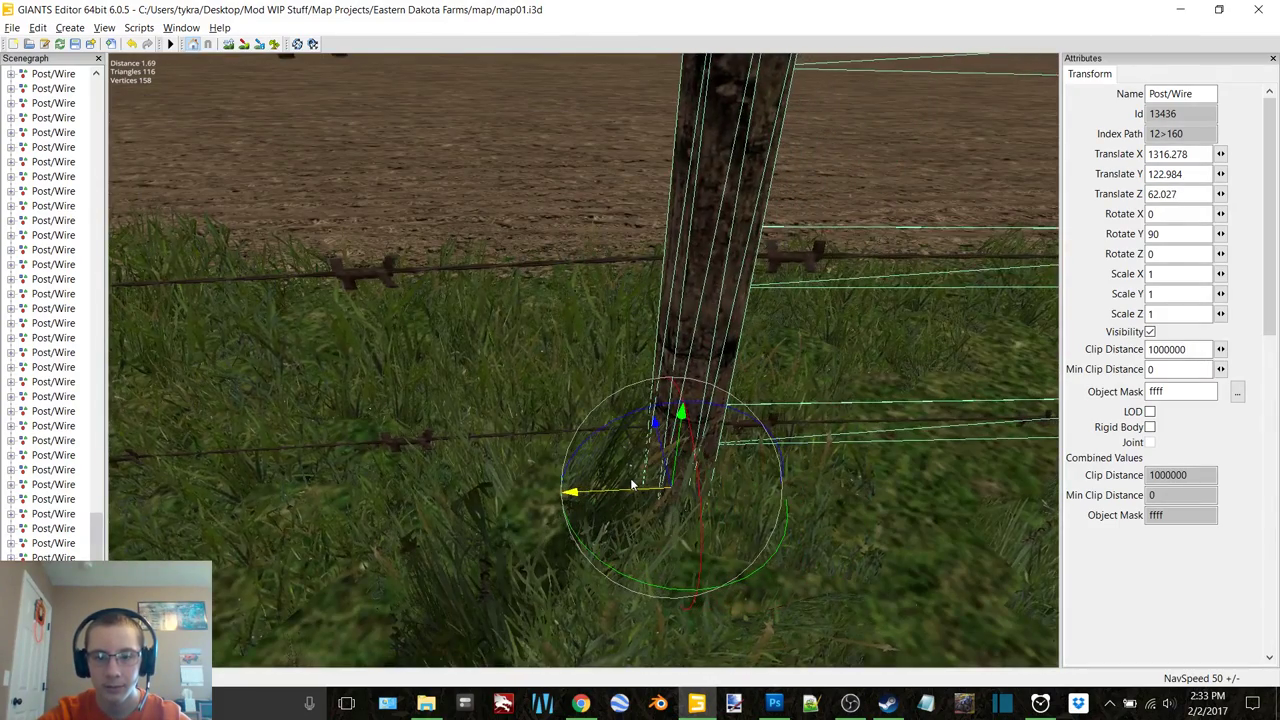
Add another duplicated fence section at the end of the row, at about Z 69.5
right_drag(632, 484, 588, 352)
key(ctrl+d)
drag(196, 266, 700, 280)
right_drag(700, 280, 568, 300)
drag(625, 323, 748, 336)
Examine the pond, its dirt banks and the surrounding trees from near and far
right_drag(748, 336, 533, 361)
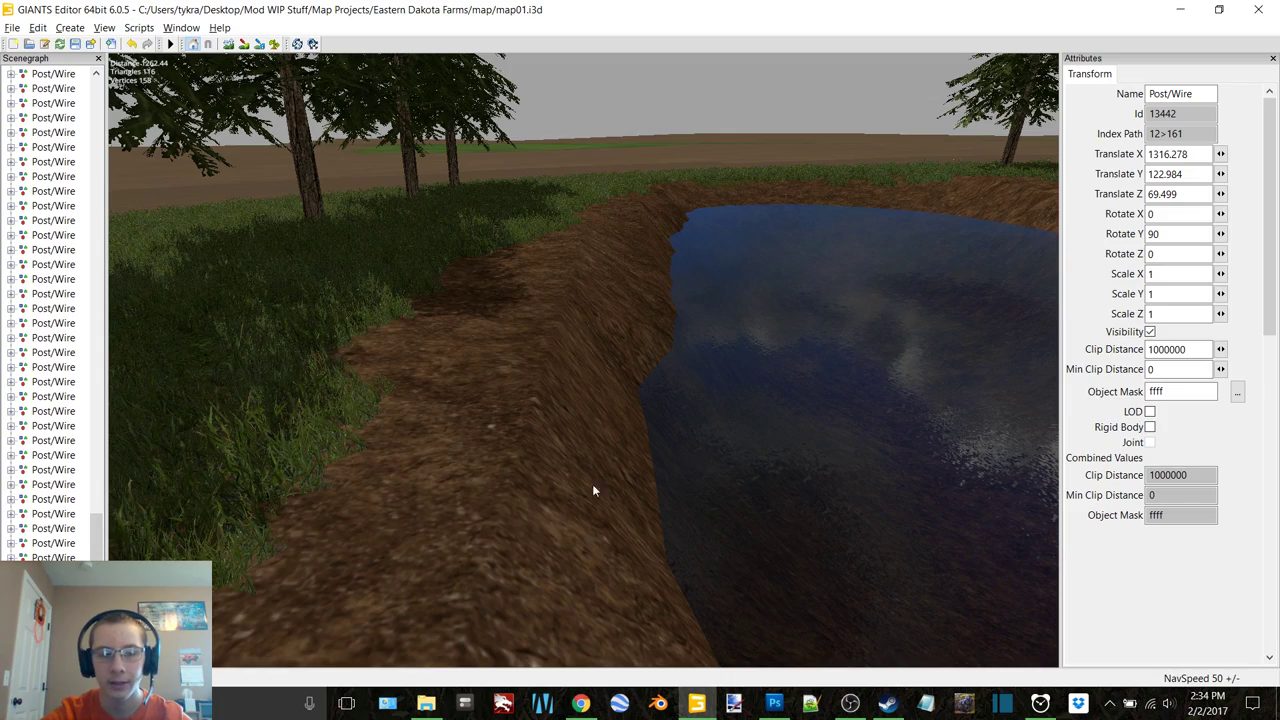
scroll(765, 302, down, 10)
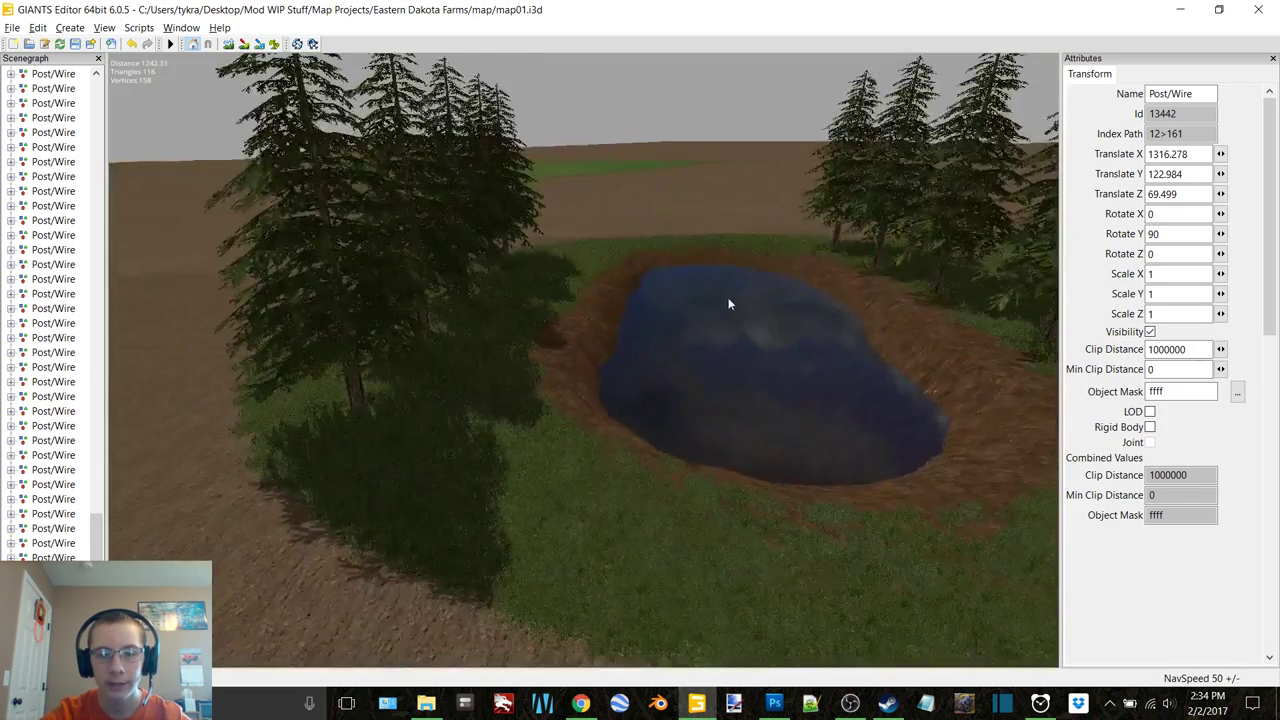
scroll(600, 313, up, 10)
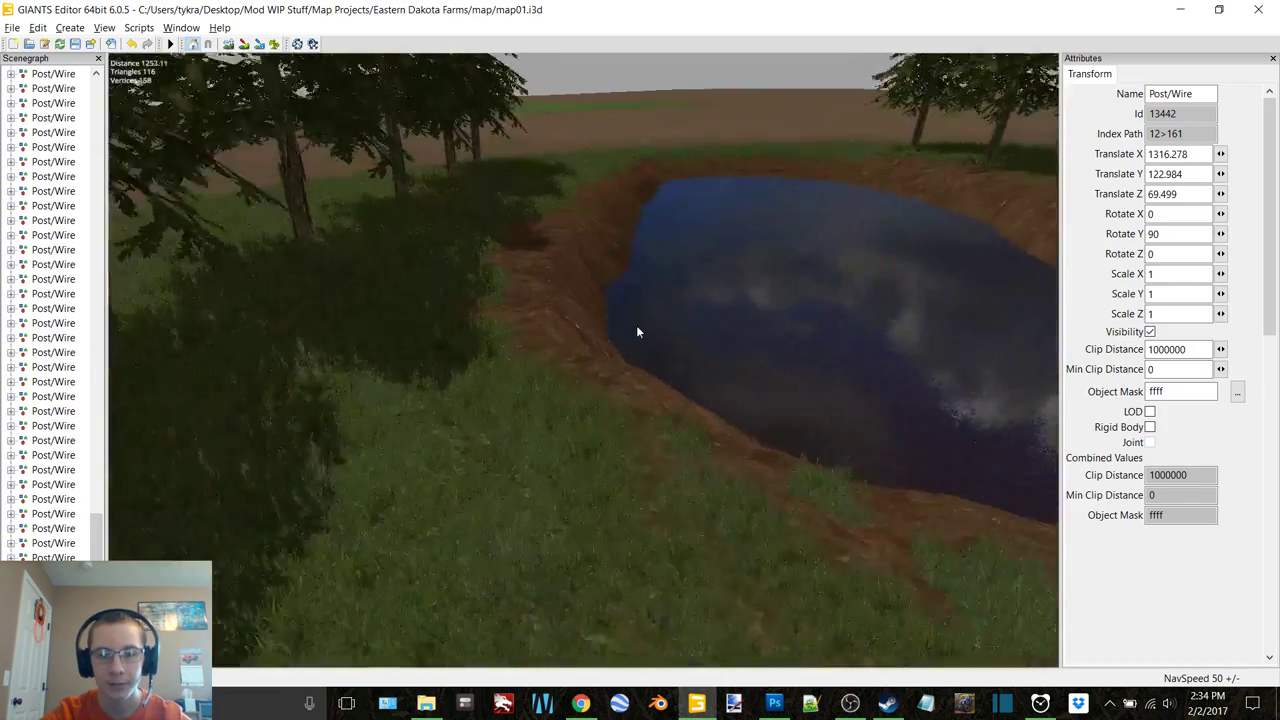
scroll(631, 273, down, 10)
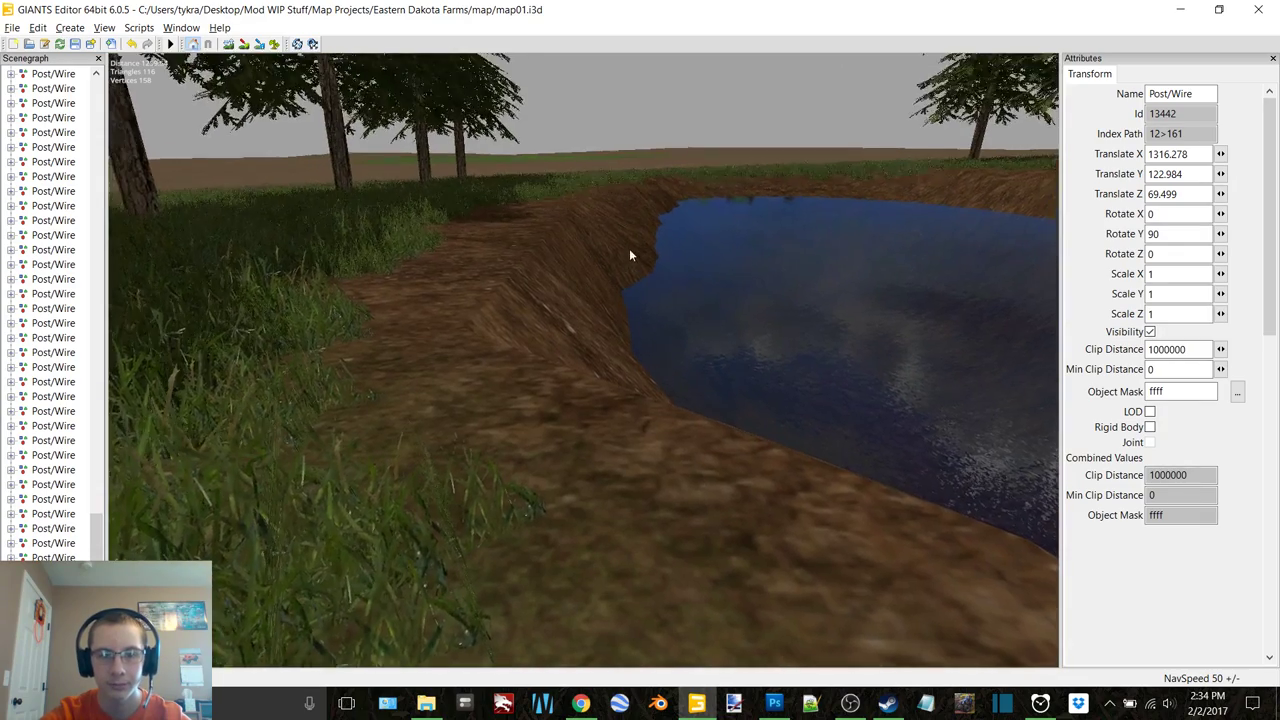
scroll(684, 299, up, 10)
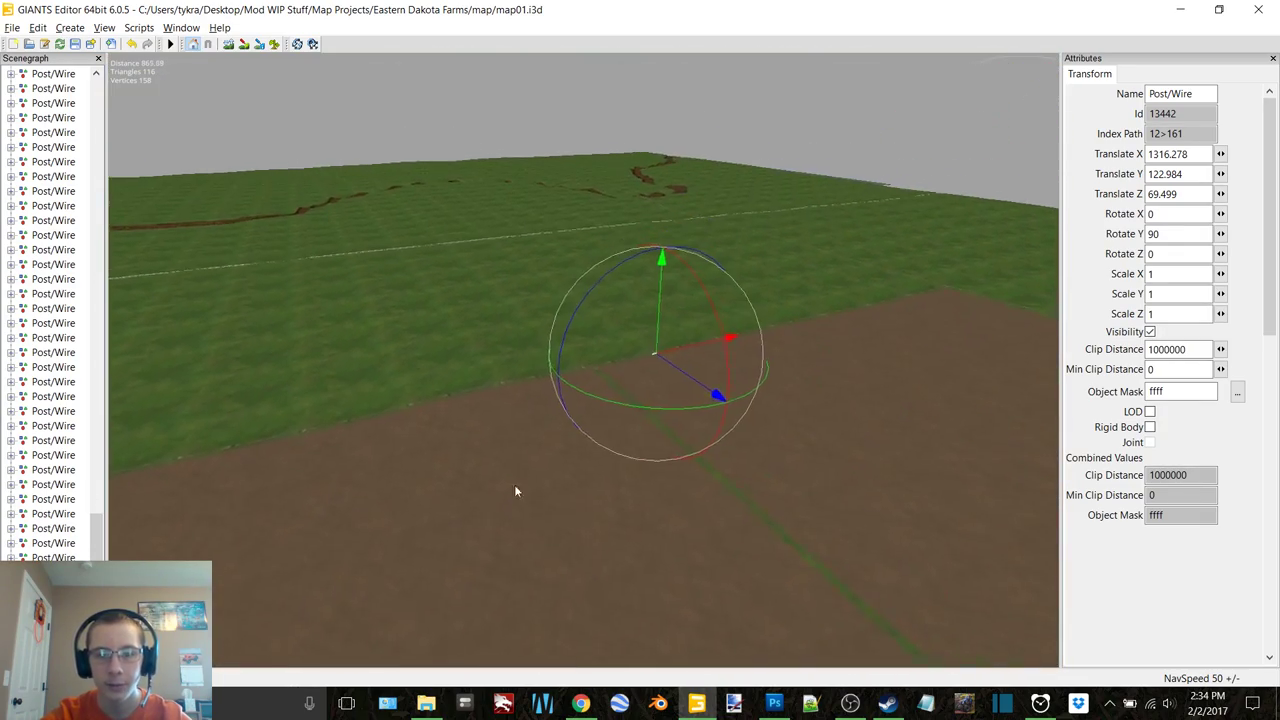
scroll(612, 428, up, 10)
Duplicate the last fence section, slide the copy to about Z 76.99 and lower it to about Y 122.96
right_drag(628, 438, 458, 395)
key(ctrl+d)
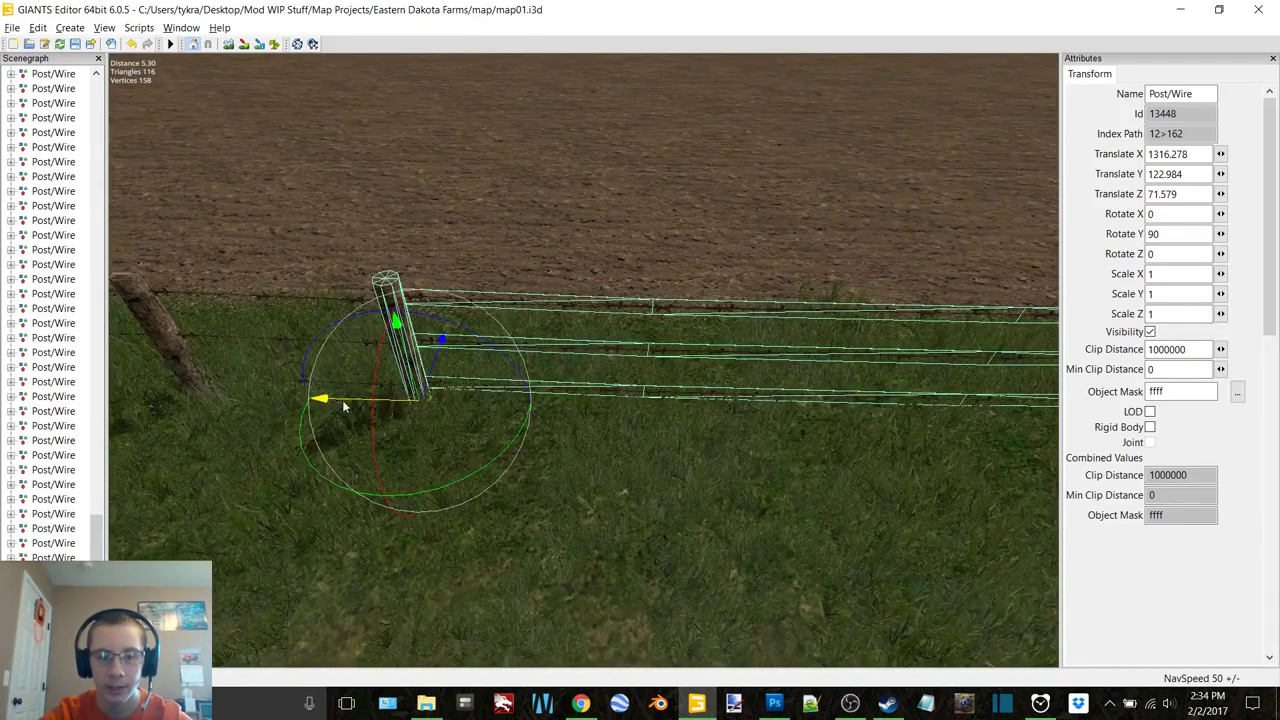
drag(342, 406, 730, 397)
drag(840, 332, 836, 334)
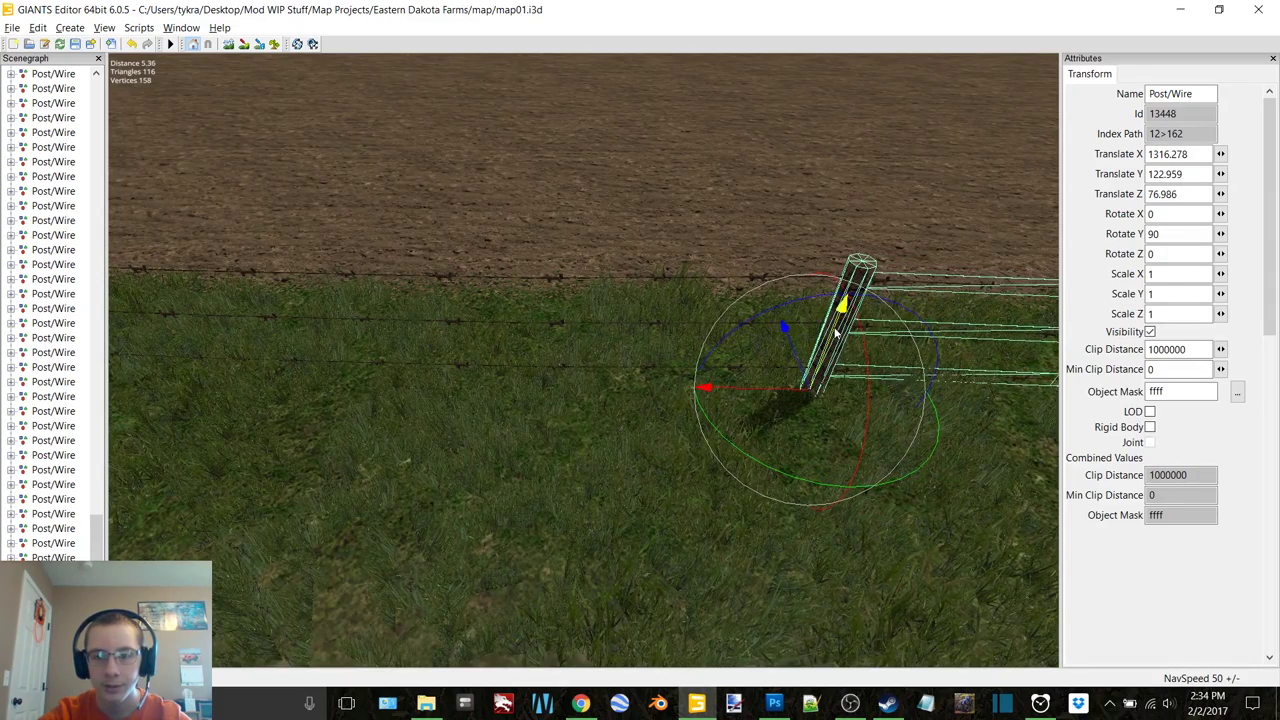
Tilt the wires of the section before the lowered post by setting their Rotate Z to 0.2
key(Up)
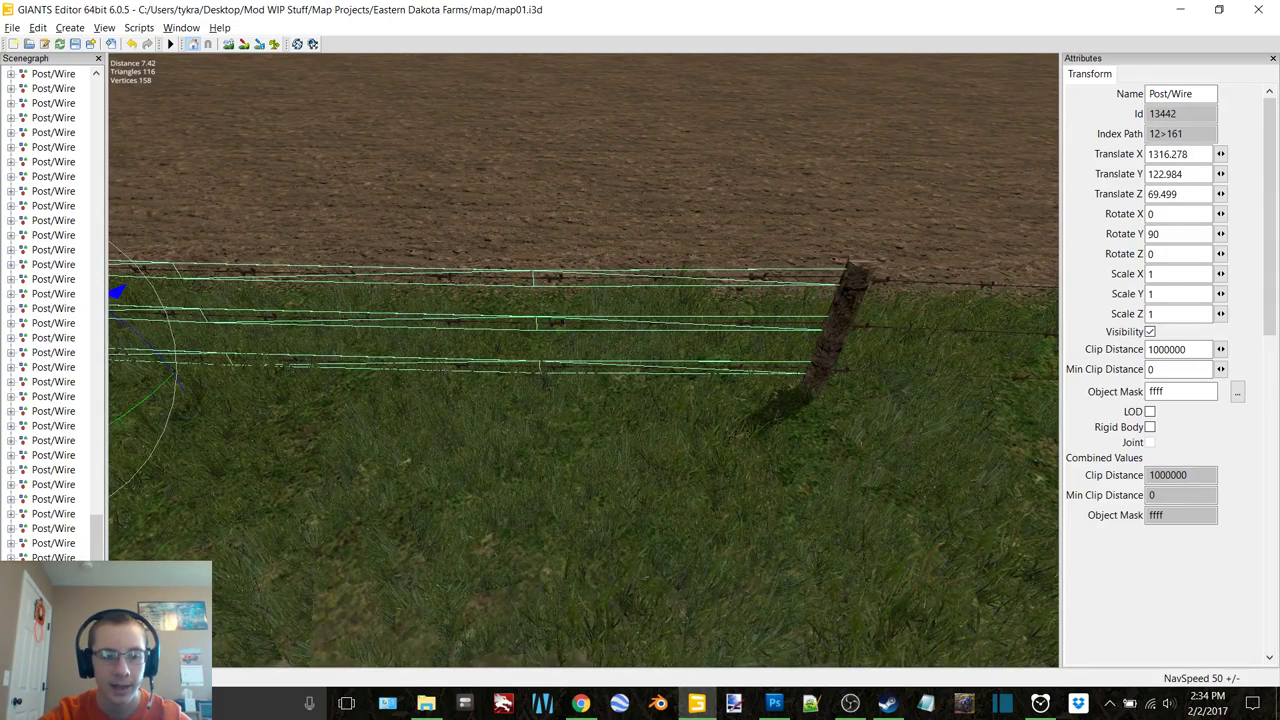
key(Right)
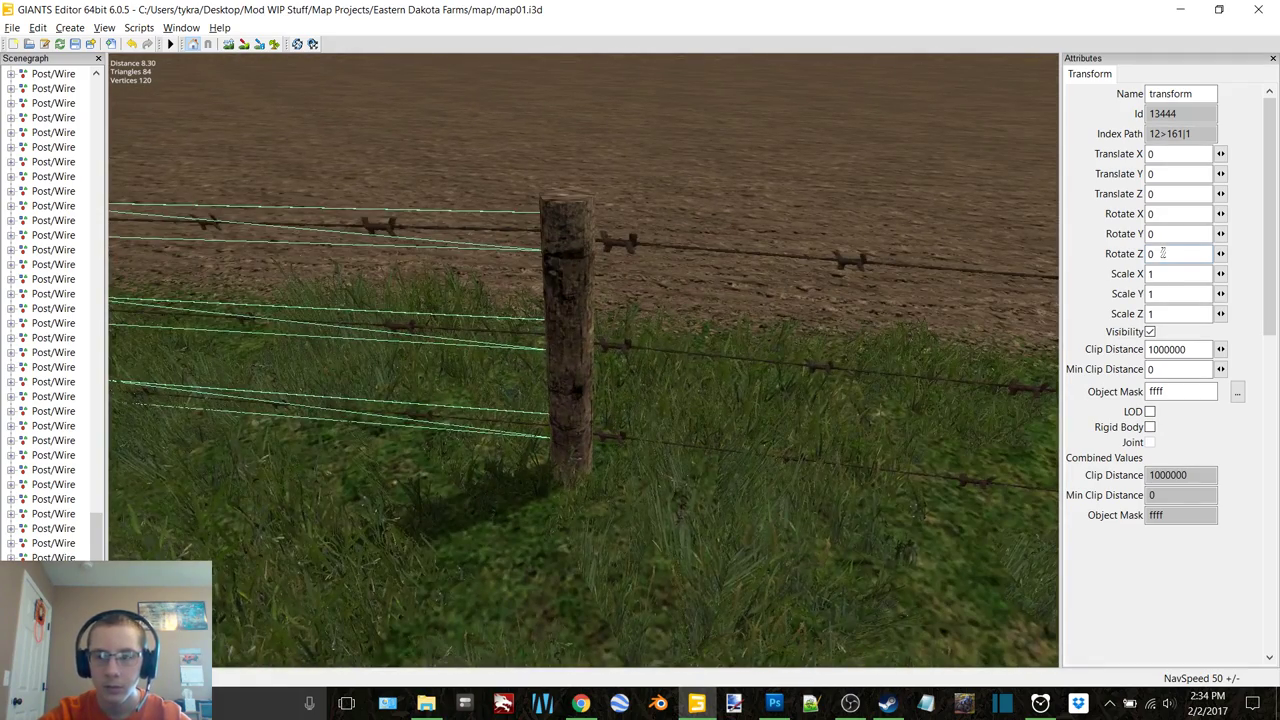
text(.2)
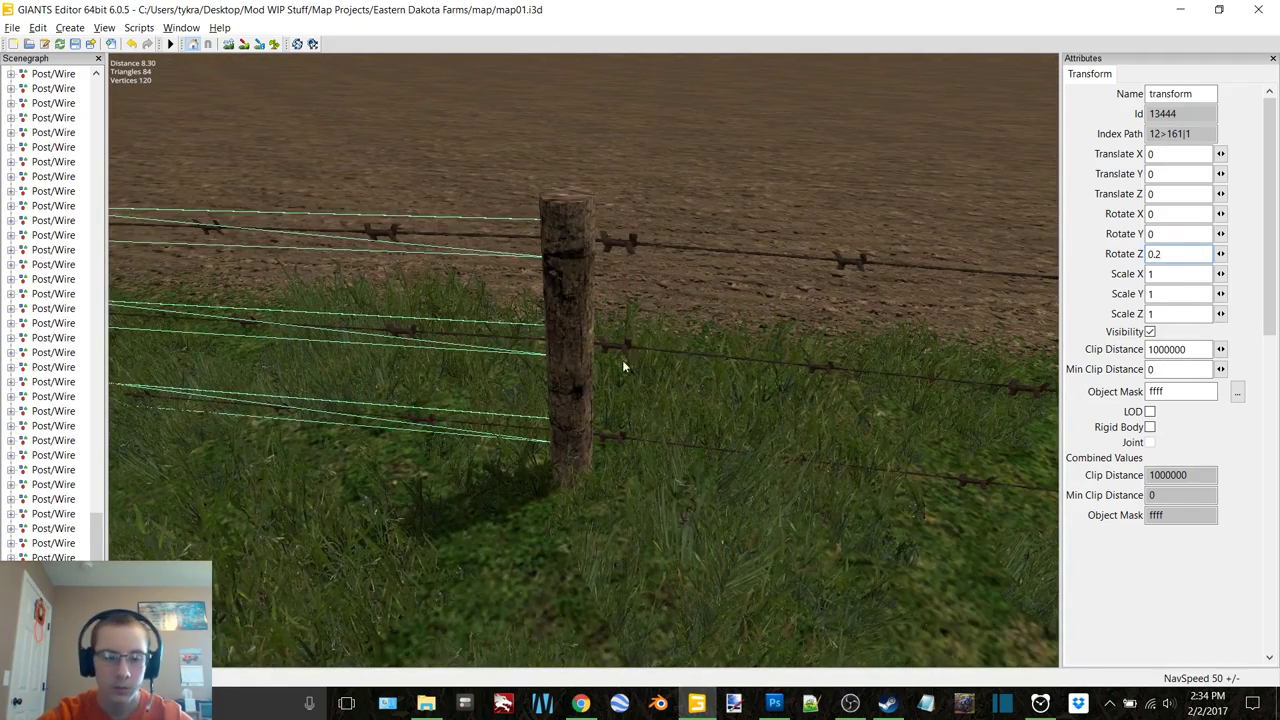
Select the newest fence section, duplicate it and slide the copy along the line to about Z 84.46
click(528, 471)
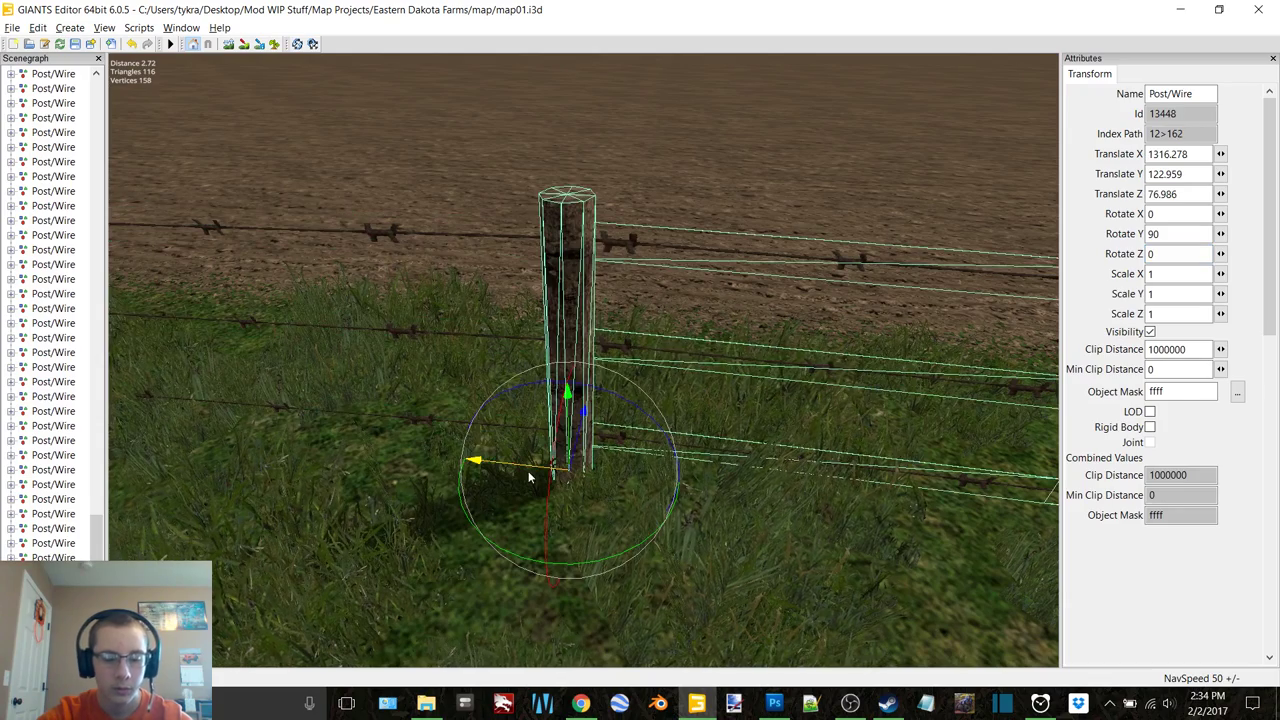
right_drag(528, 471, 592, 453)
drag(468, 295, 740, 389)
drag(405, 382, 598, 374)
scroll(597, 373, up, 3)
scroll(600, 368, down, 5)
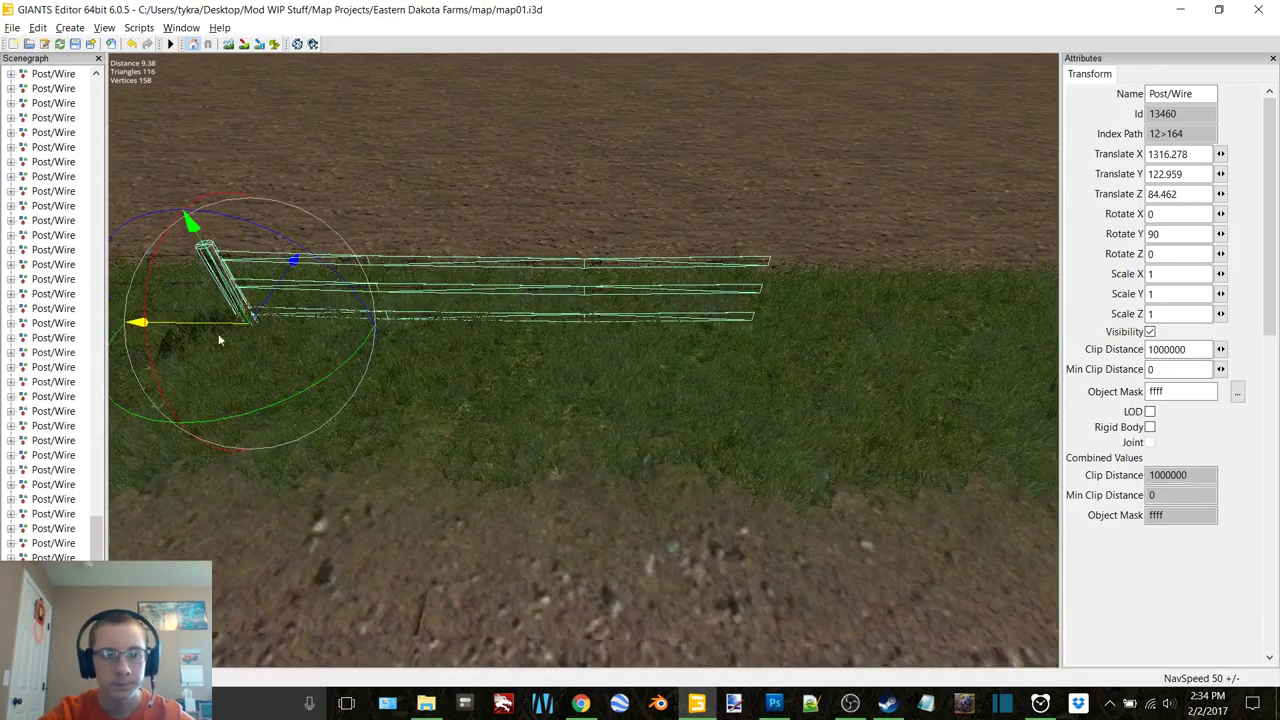
drag(211, 340, 677, 327)
drag(766, 277, 768, 280)
key(ctrl+z)
key(ctrl+z)
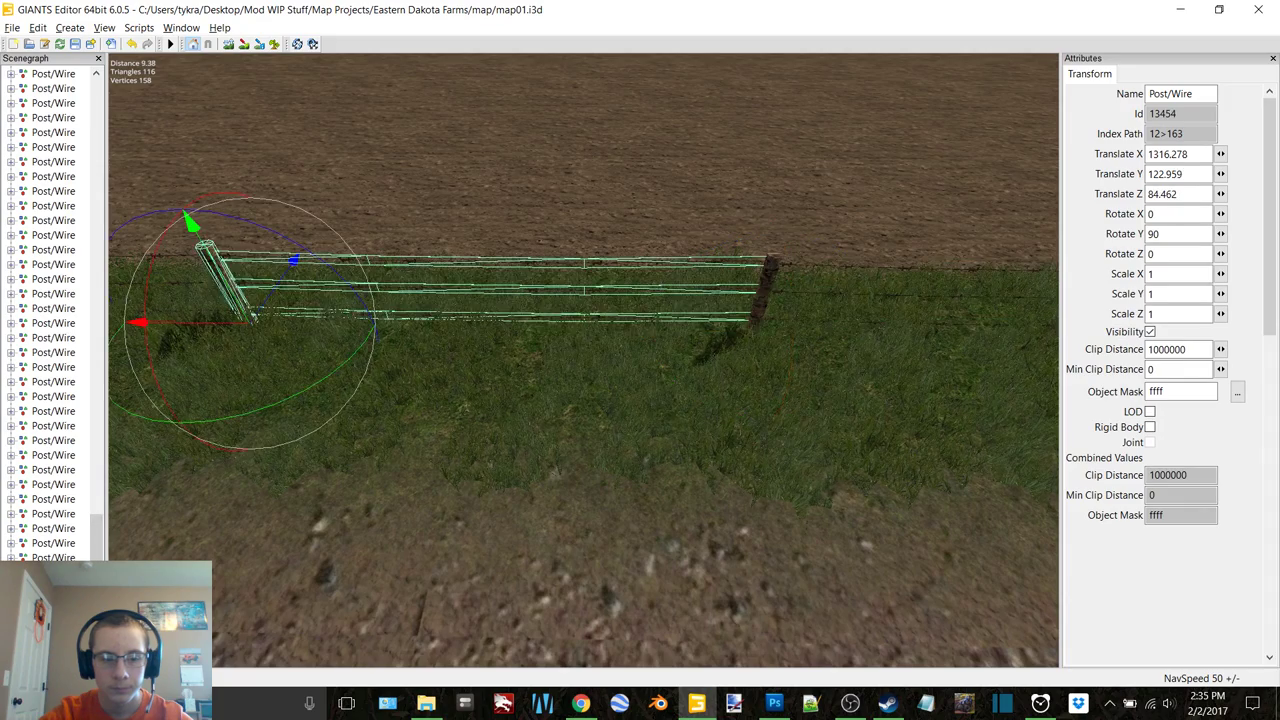
Select only the wires of the last fence section and set their Rotate Z to 0.4
key(d)
key(w)
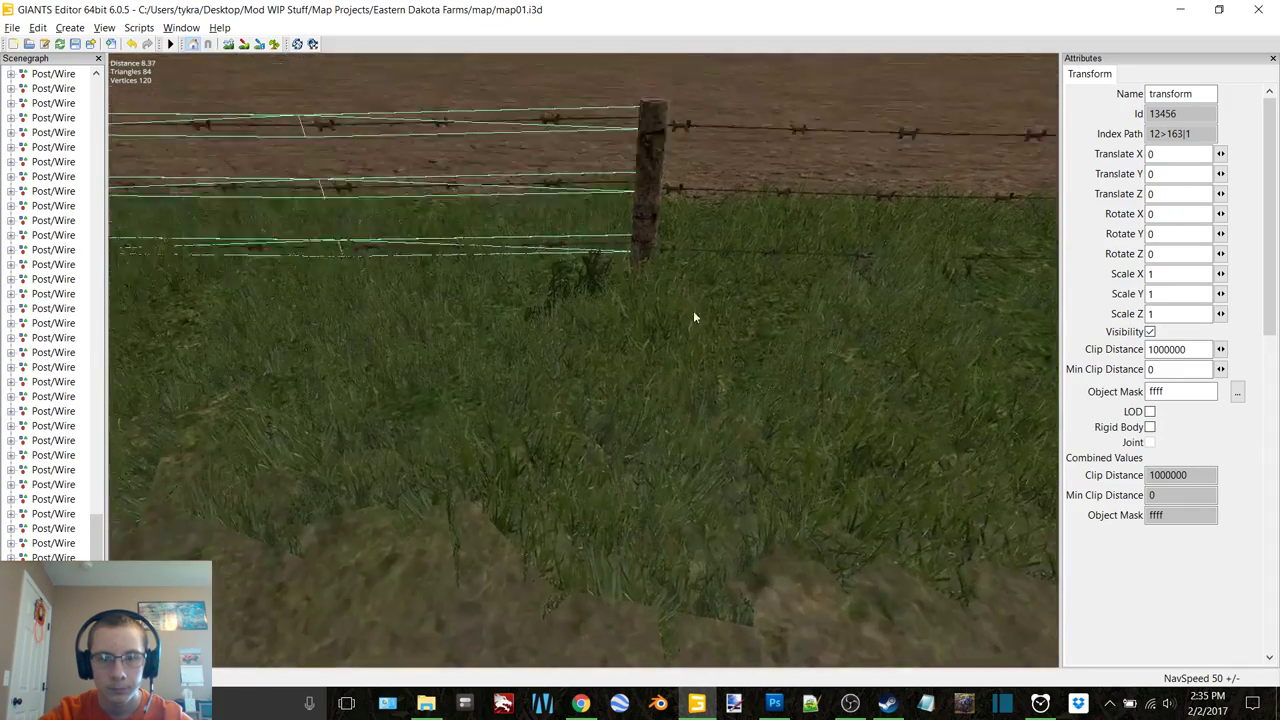
key(w)
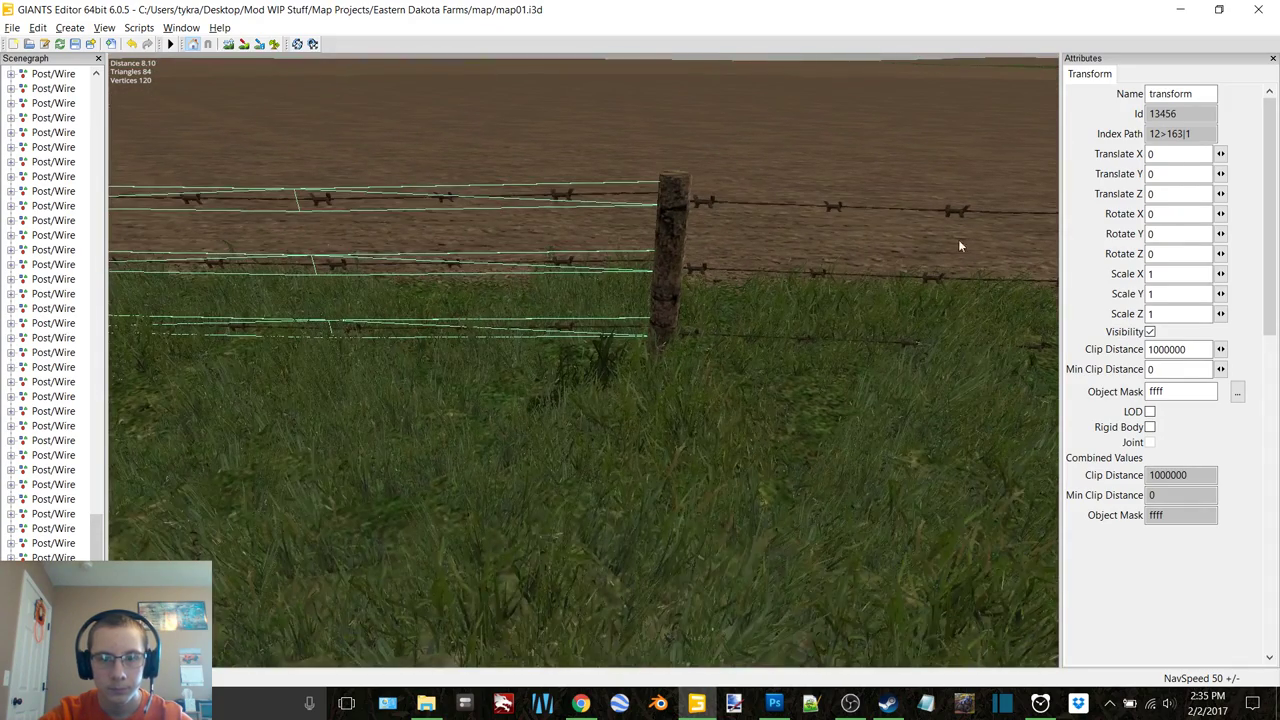
click(1160, 254)
text(.4)
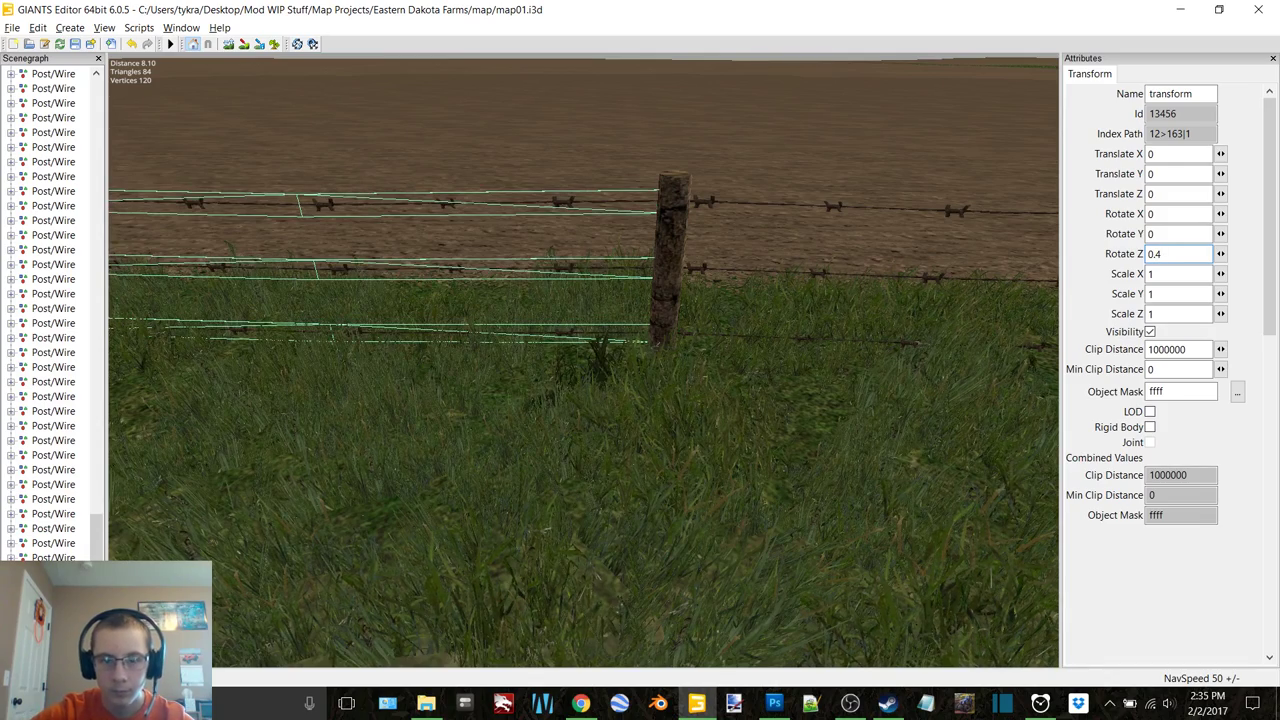
Duplicate the last fence section twice along the line, lowering to about Y 122.91 and sliding the newest copy to about Z 99.42
key(Return)
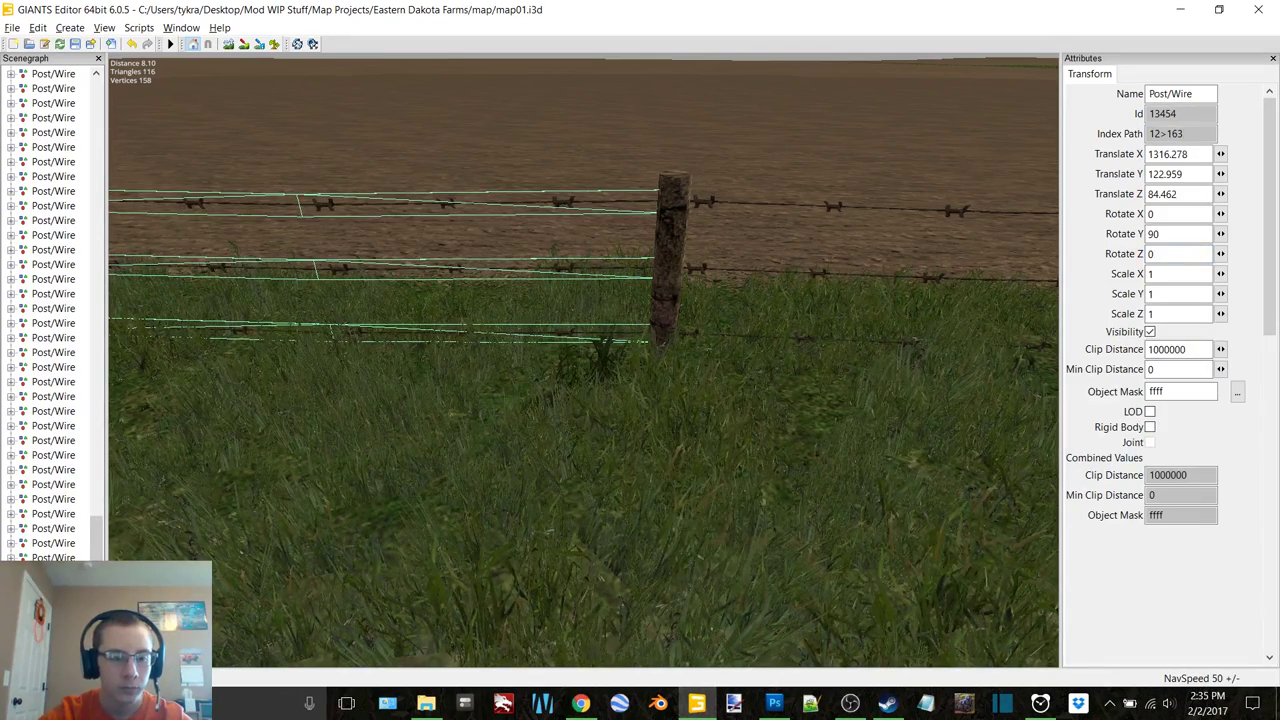
scroll(464, 363, down, 3)
key(ctrl+d)
drag(611, 338, 825, 340)
scroll(845, 337, down, 2)
key(d)
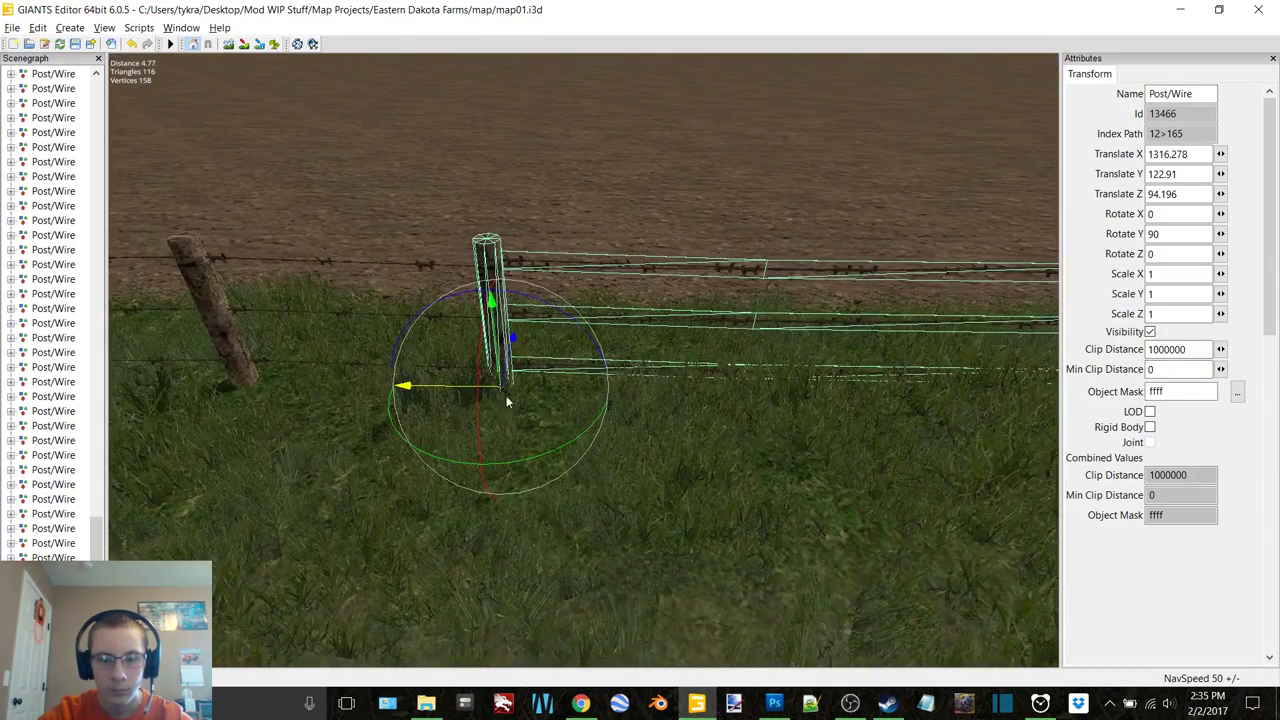
drag(418, 397, 893, 380)
key(d)
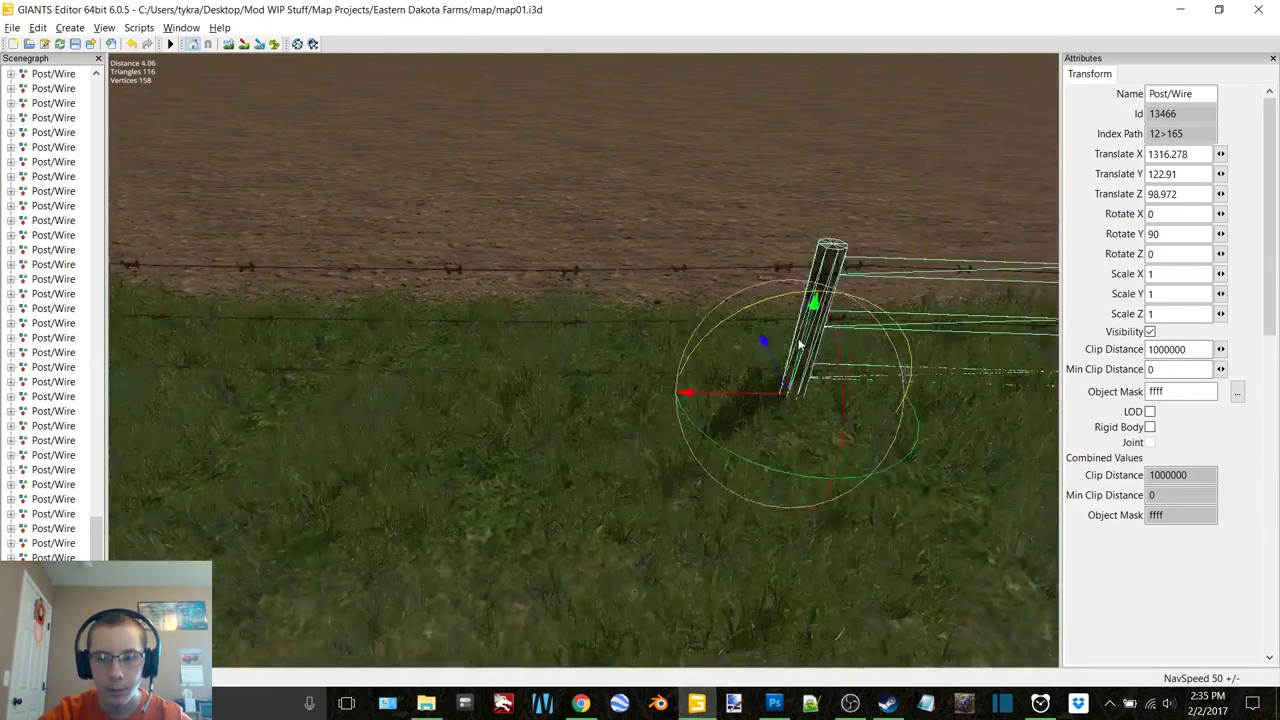
right_drag(796, 338, 936, 280)
key(d)
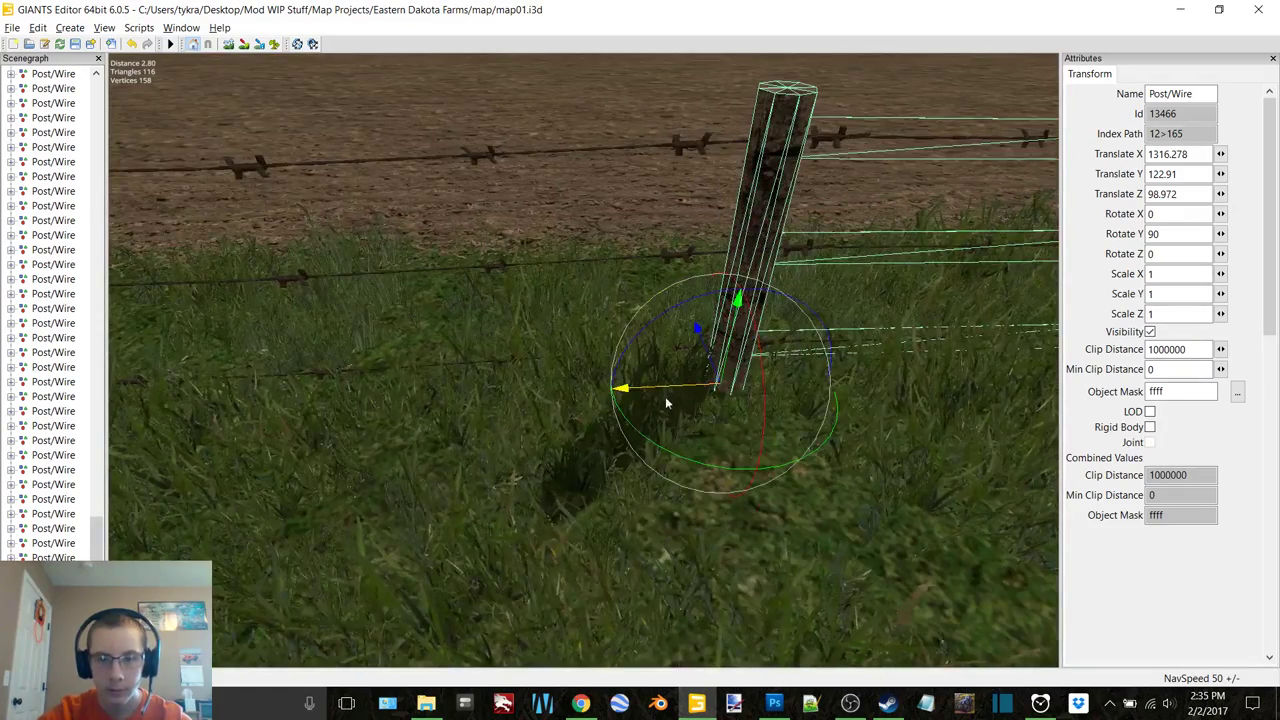
drag(655, 387, 740, 382)
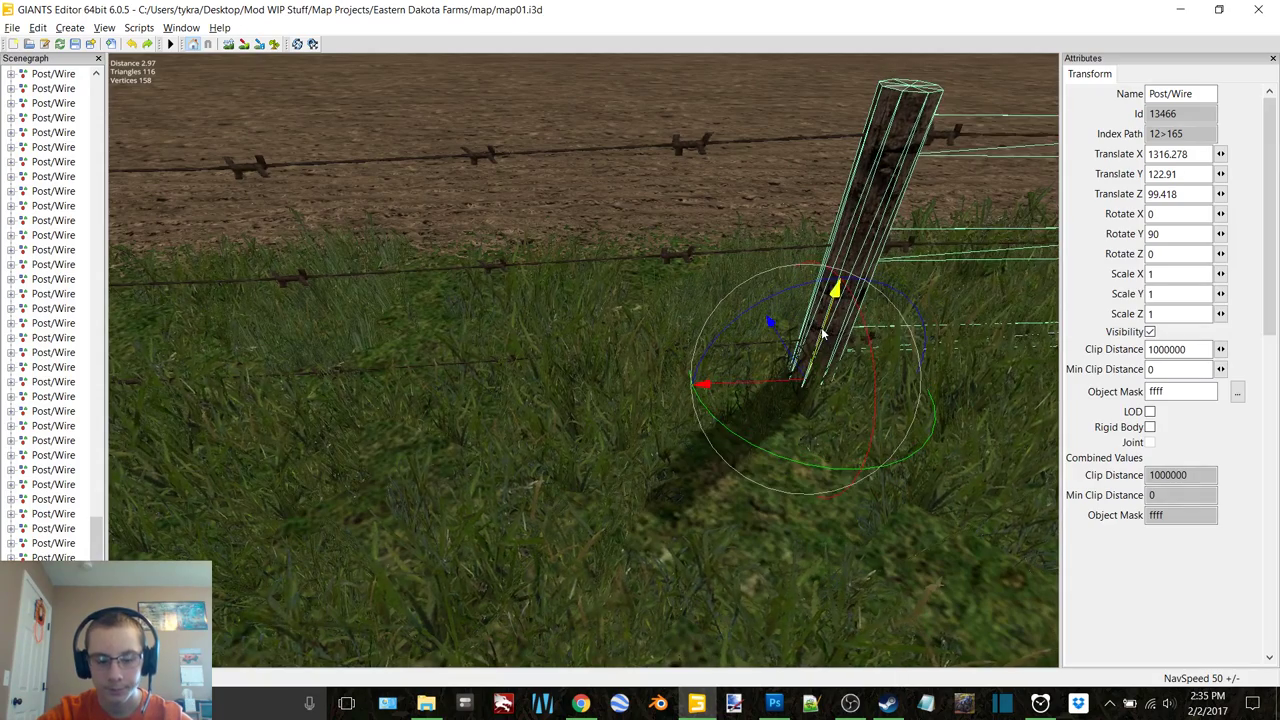
Duplicate the newest fence section and slide the copy along the line to about Z 106.91, keeping it at about Y 122.91
key(ctrl+d)
middle_drag(740, 301, 321, 370)
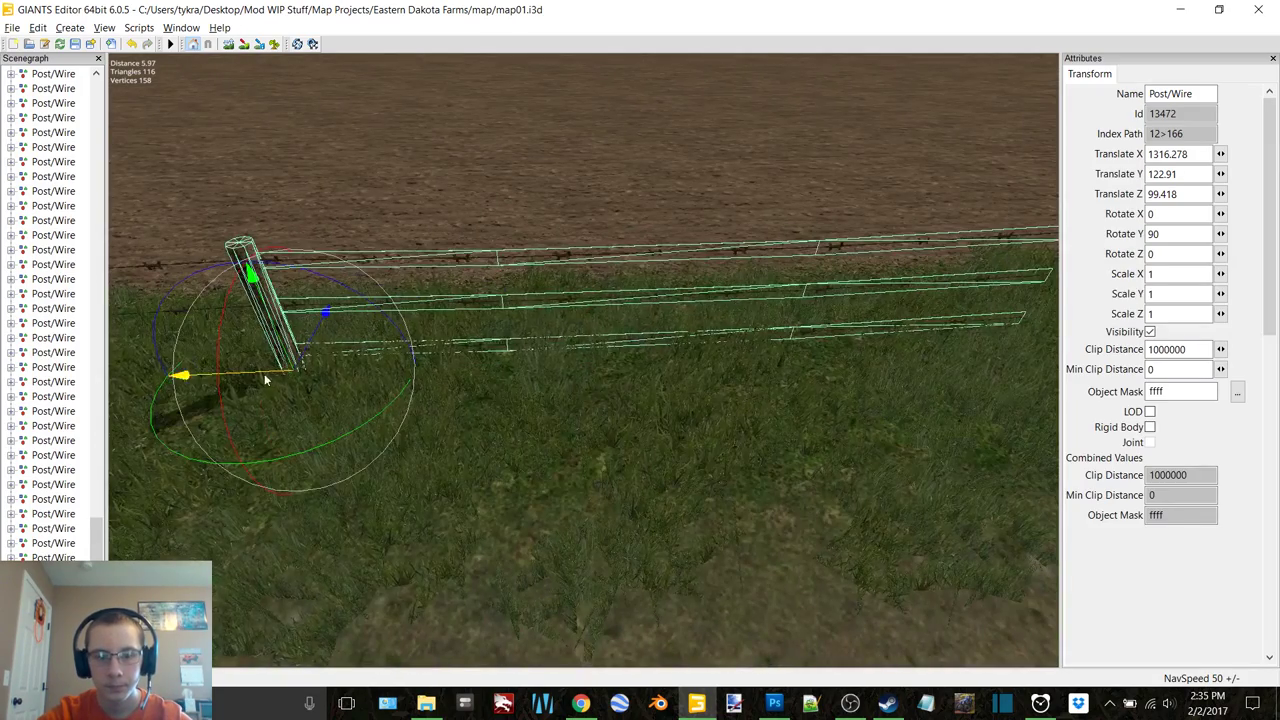
drag(282, 376, 577, 346)
middle_drag(577, 346, 522, 351)
drag(384, 378, 688, 345)
scroll(688, 342, up, 5)
right_drag(757, 313, 660, 325)
drag(655, 390, 502, 406)
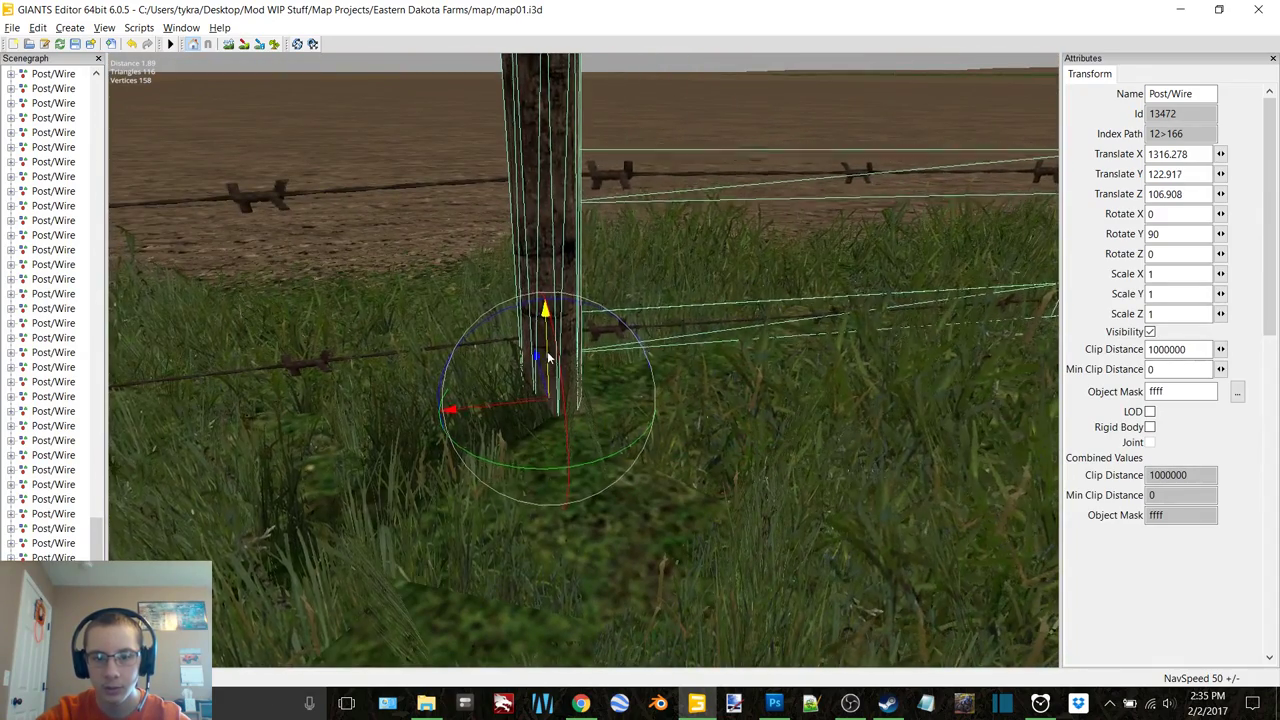
Duplicate the fence section again, slide the copy to about Z 114.38 and lower it to about Y 122.9
key(ctrl+d)
right_drag(703, 331, 590, 351)
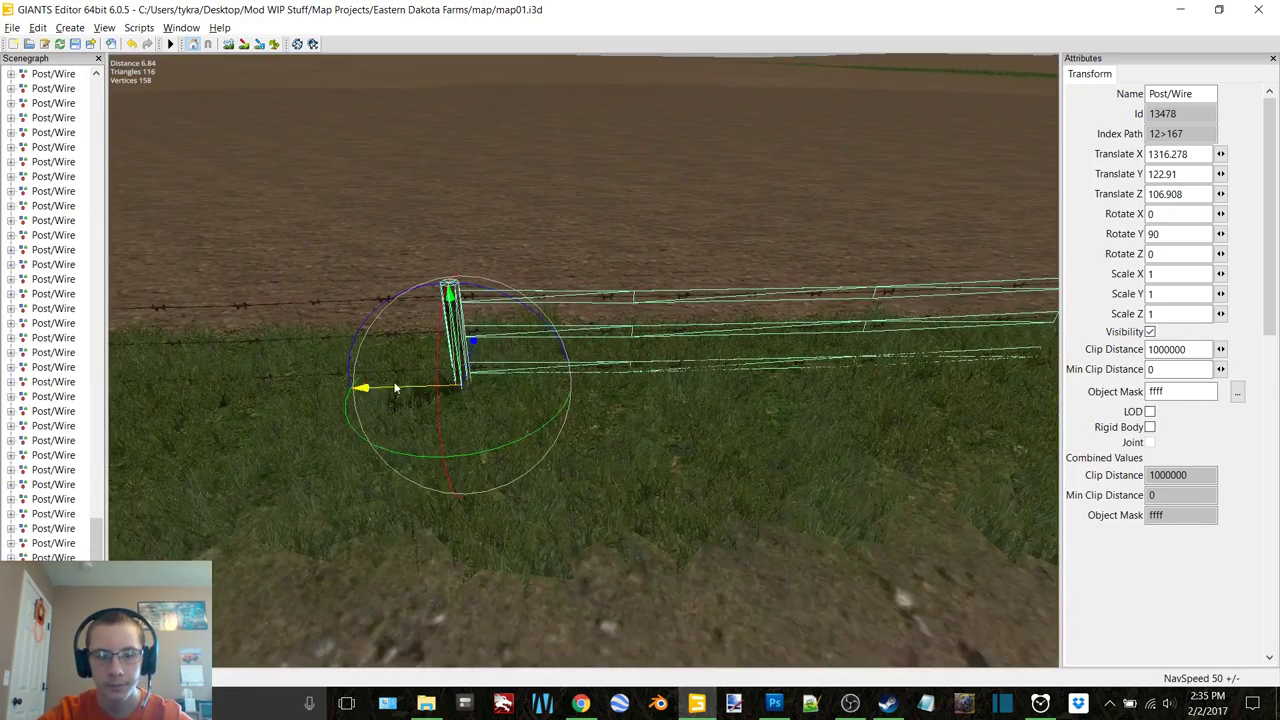
drag(393, 388, 716, 364)
drag(500, 388, 632, 415)
scroll(630, 385, up, 6)
right_drag(632, 415, 563, 443)
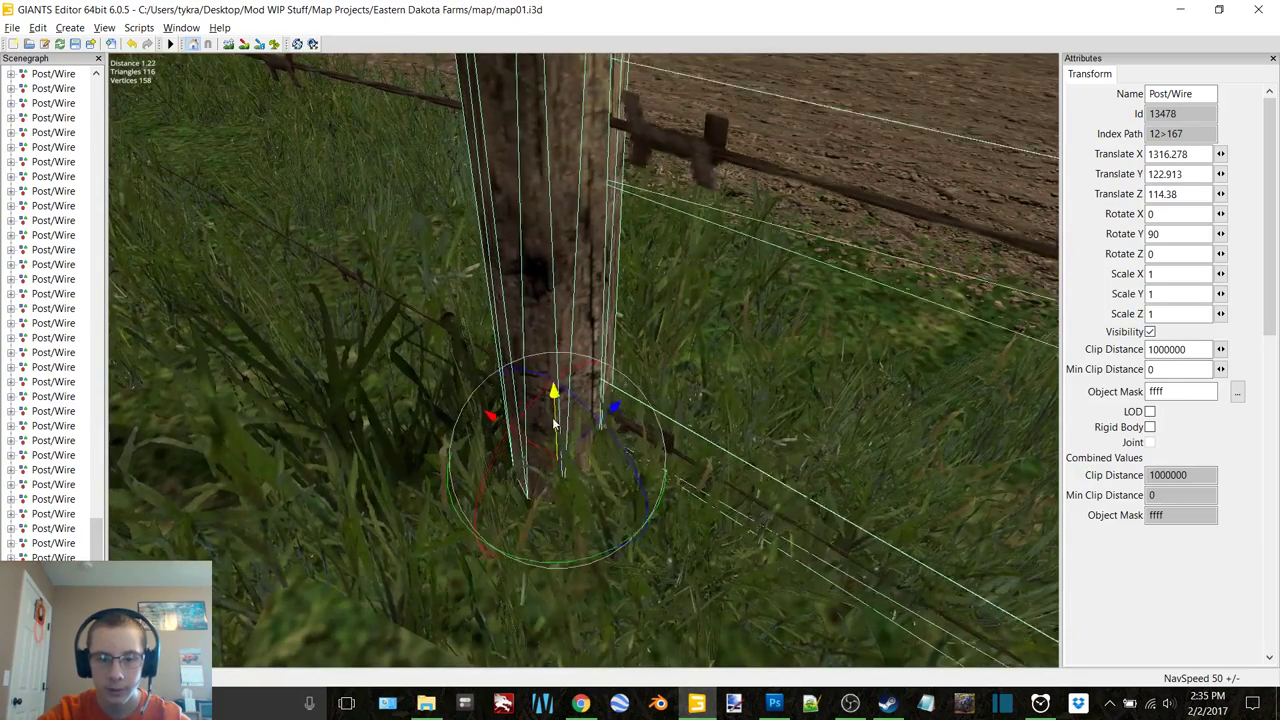
drag(556, 430, 560, 433)
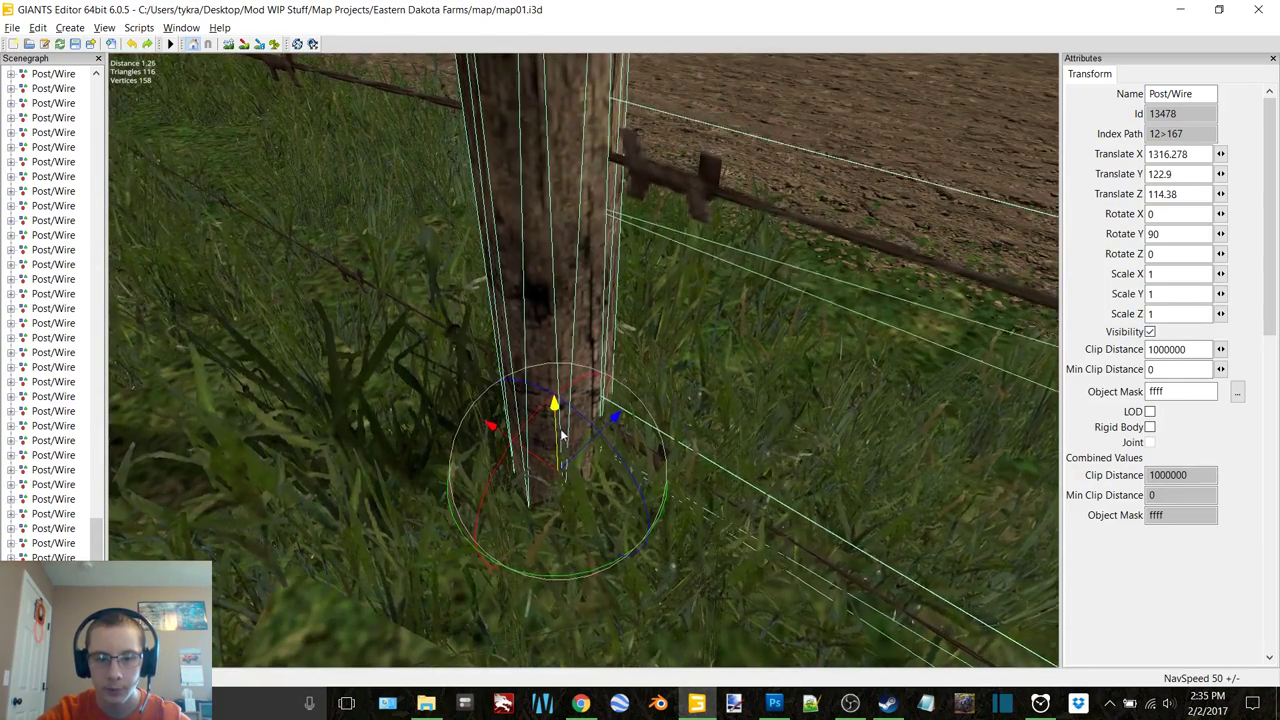
Select only the wires of the section before the newest post and set their Rotate Z to 0.1
scroll(597, 406, down, 3)
right_drag(596, 406, 640, 330)
click(640, 330)
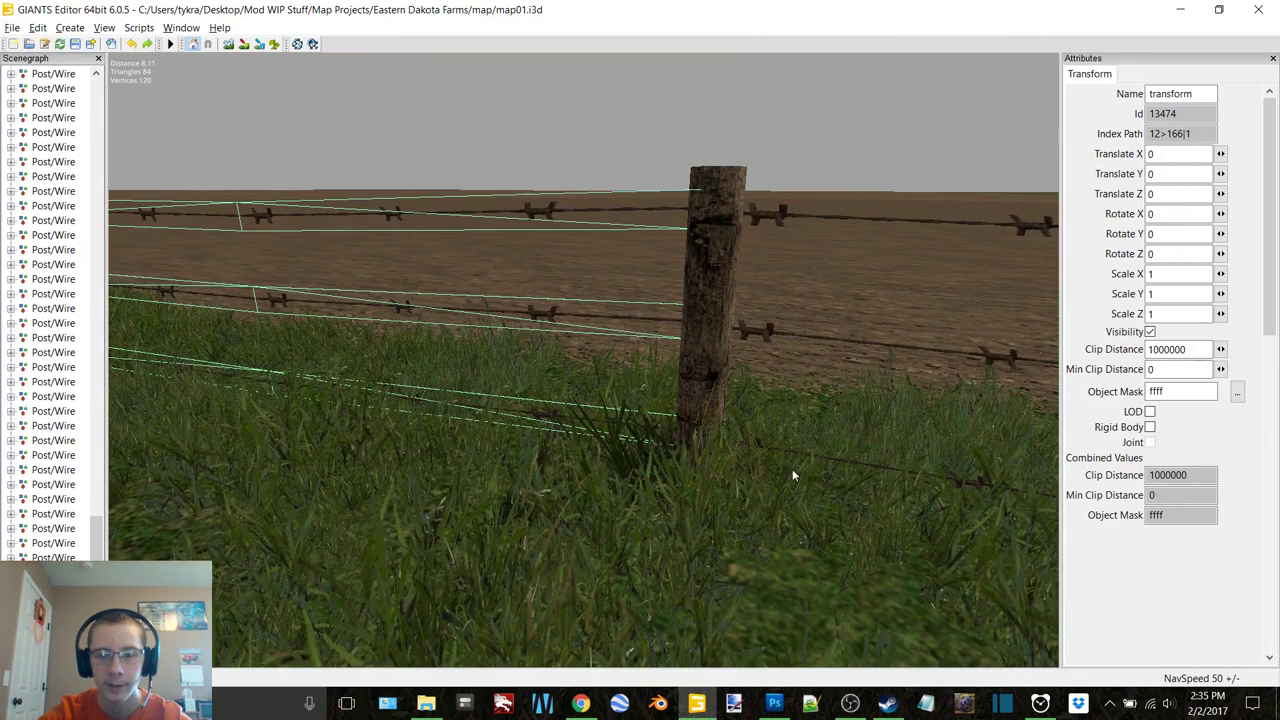
text(.1)
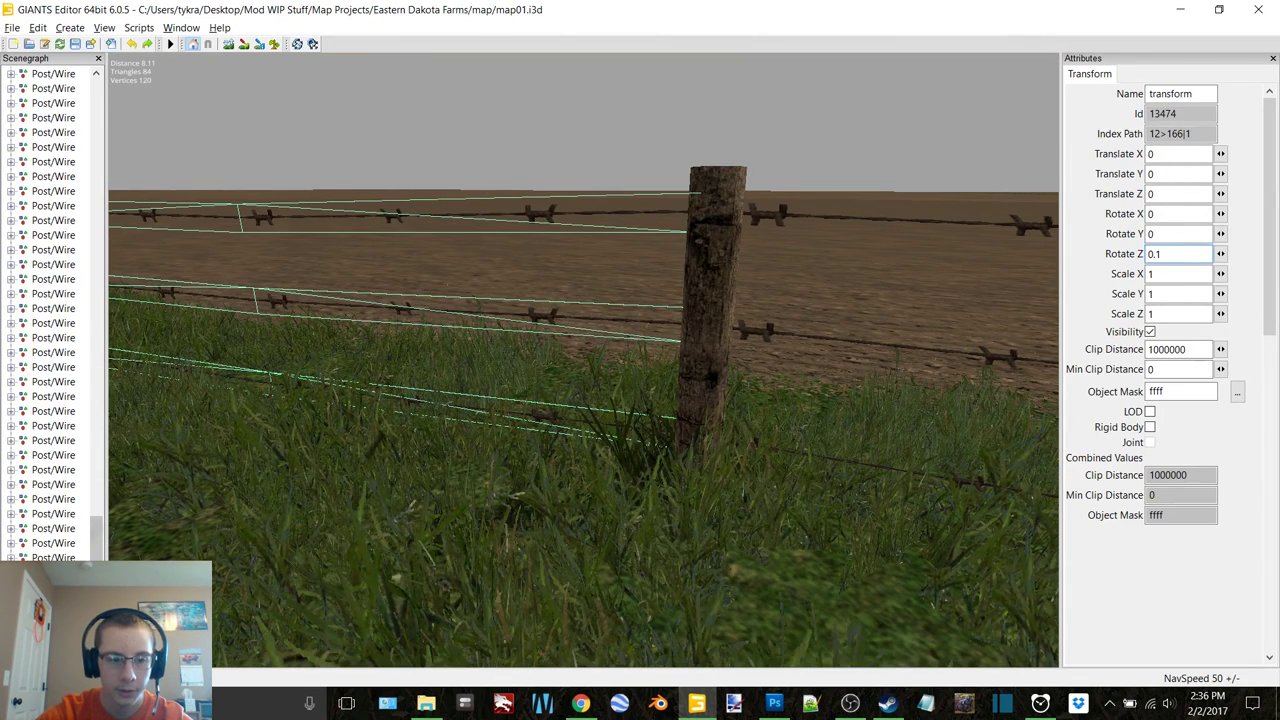
Select the newest fence section, duplicate it, slide the copy to about Z 121.86 and lower it to about Y 122.88
click(617, 357)
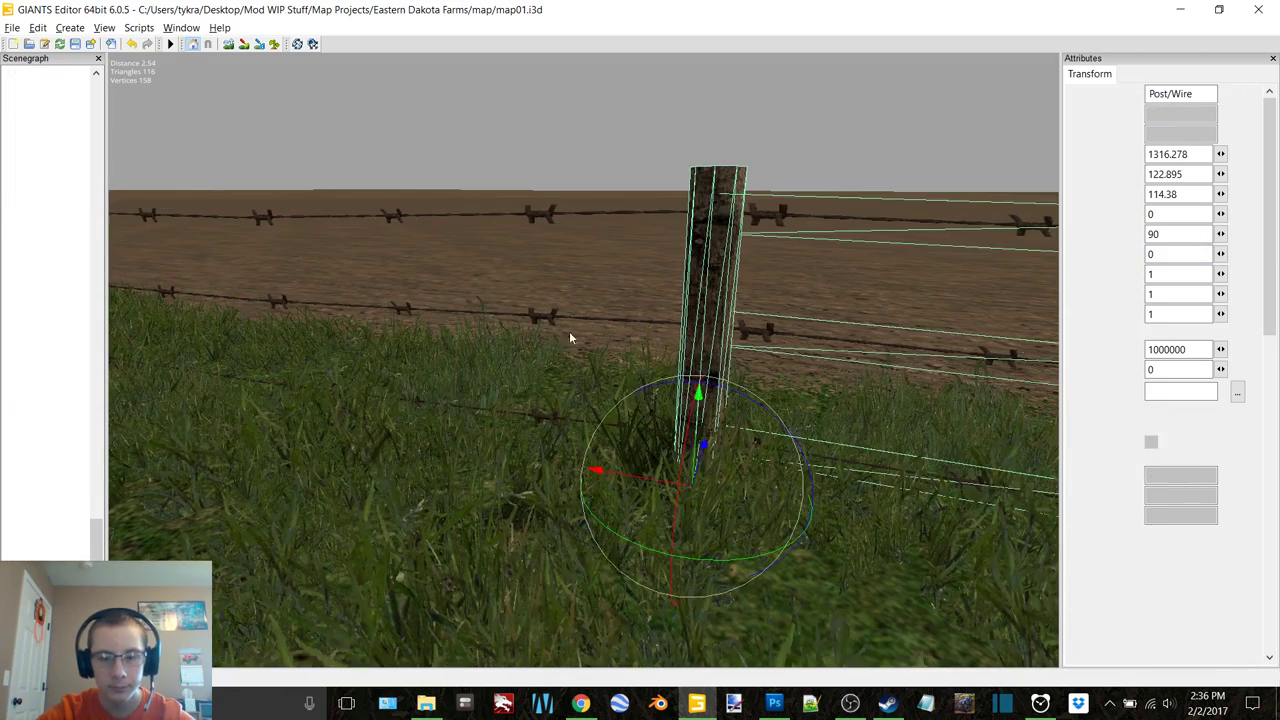
right_drag(585, 318, 722, 280)
scroll(722, 280, down, 6)
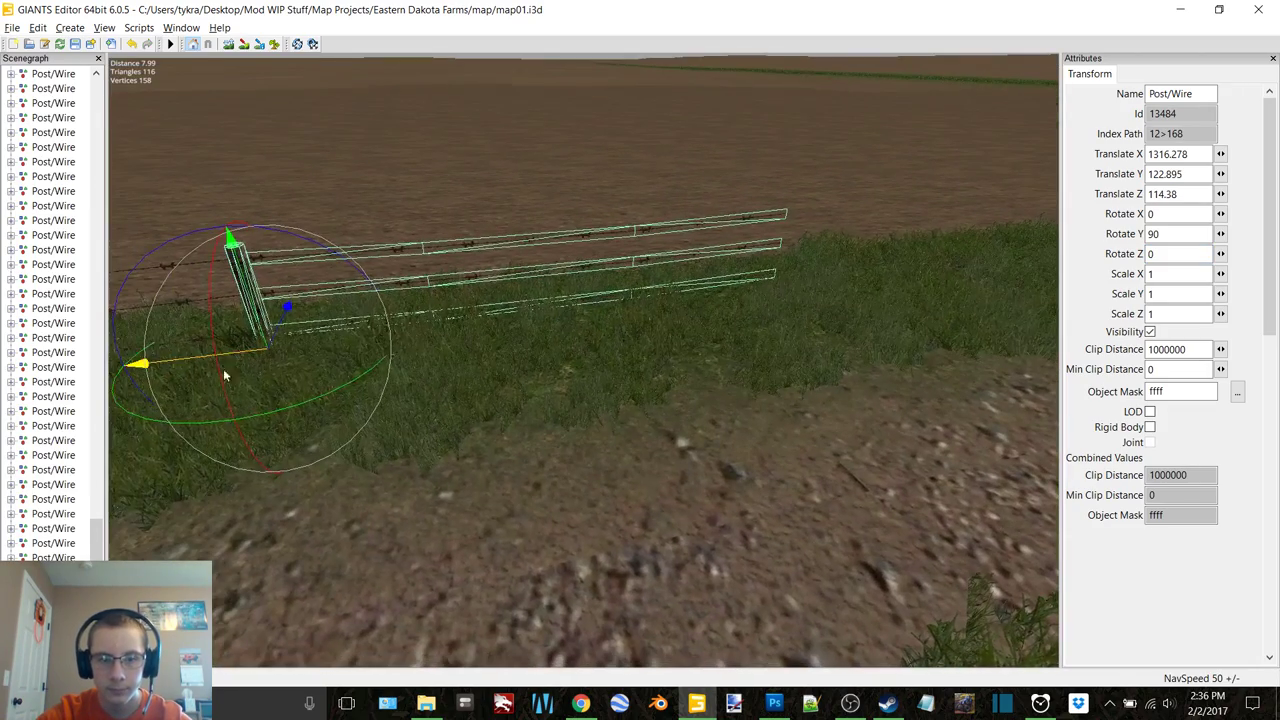
drag(375, 340, 674, 302)
scroll(656, 302, up, 5)
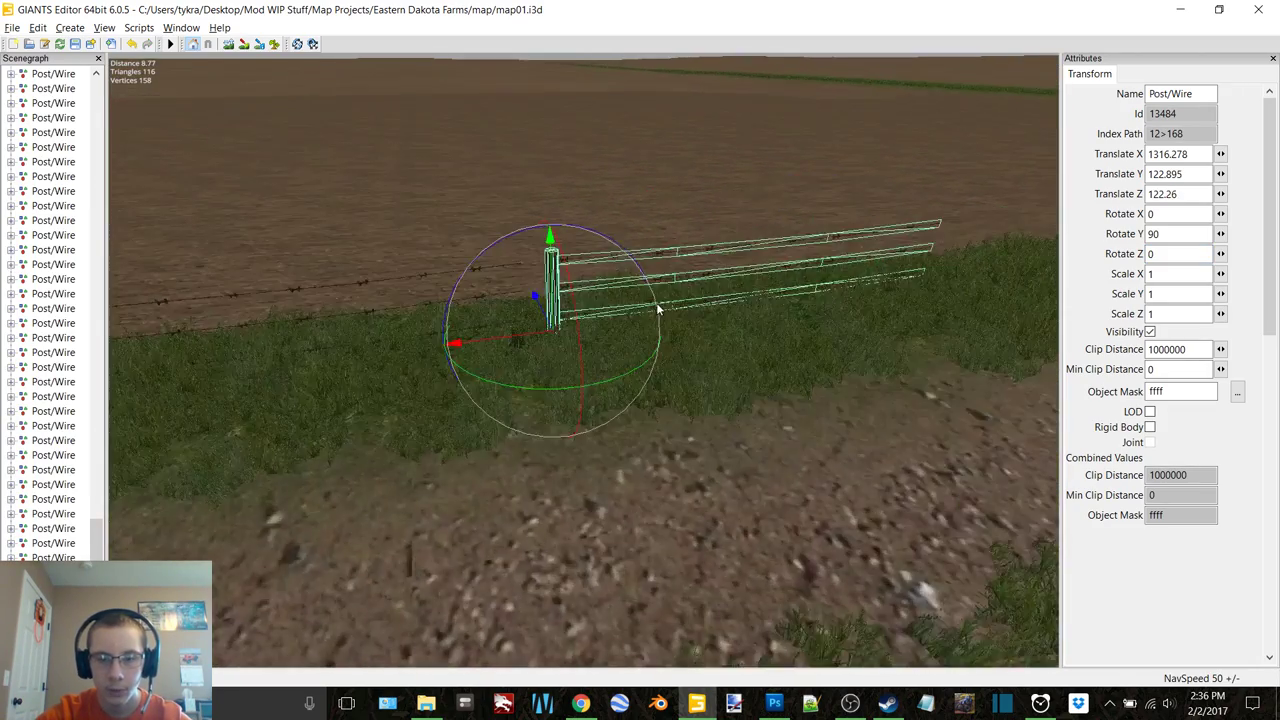
scroll(670, 305, up, 6)
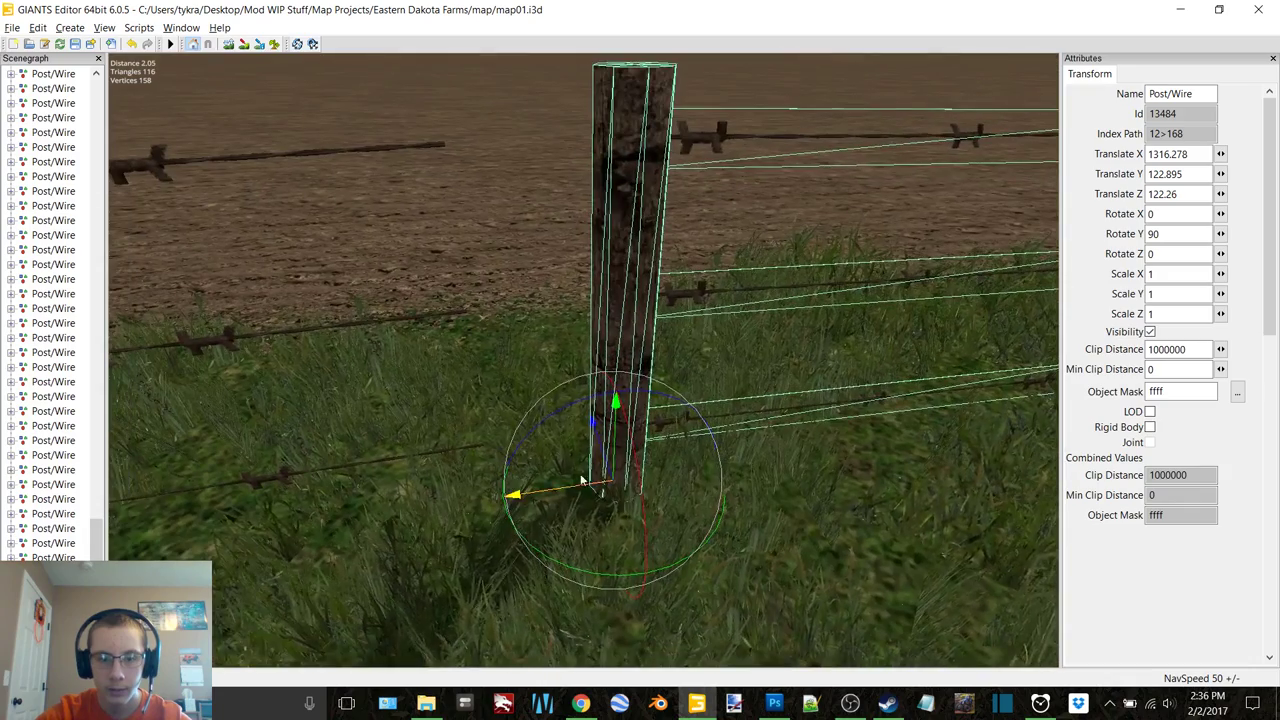
drag(560, 492, 470, 500)
right_drag(470, 500, 530, 450)
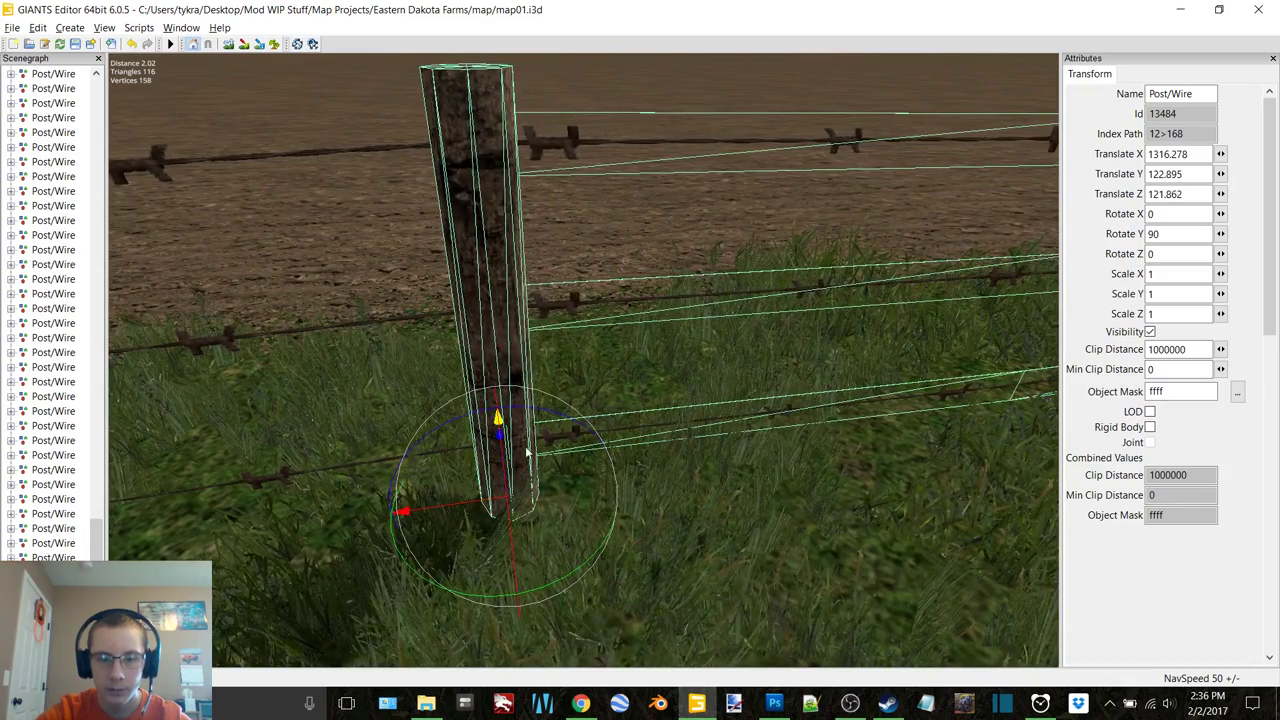
drag(517, 436, 518, 441)
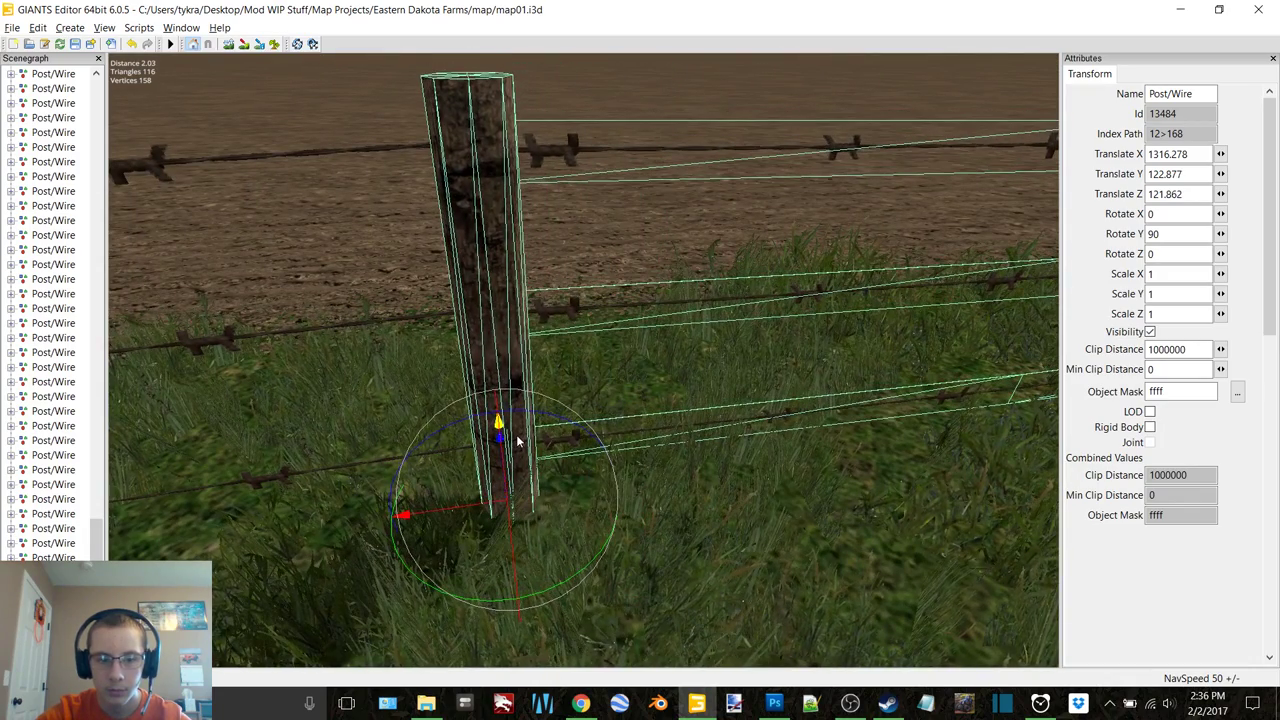
Tilt the wires leading up to the newest post by setting their Rotate Z to 0.15, and reselect the newest section
right_drag(518, 441, 322, 547)
click(322, 485)
click(495, 530)
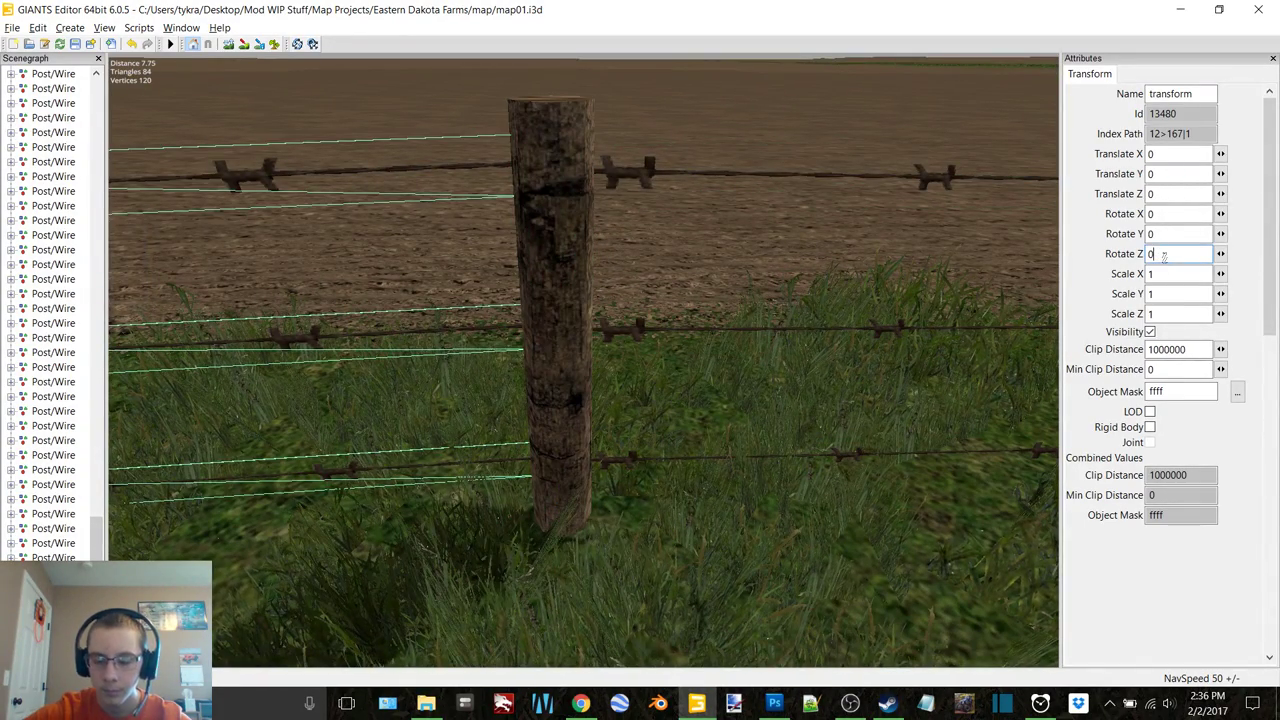
text(.17)
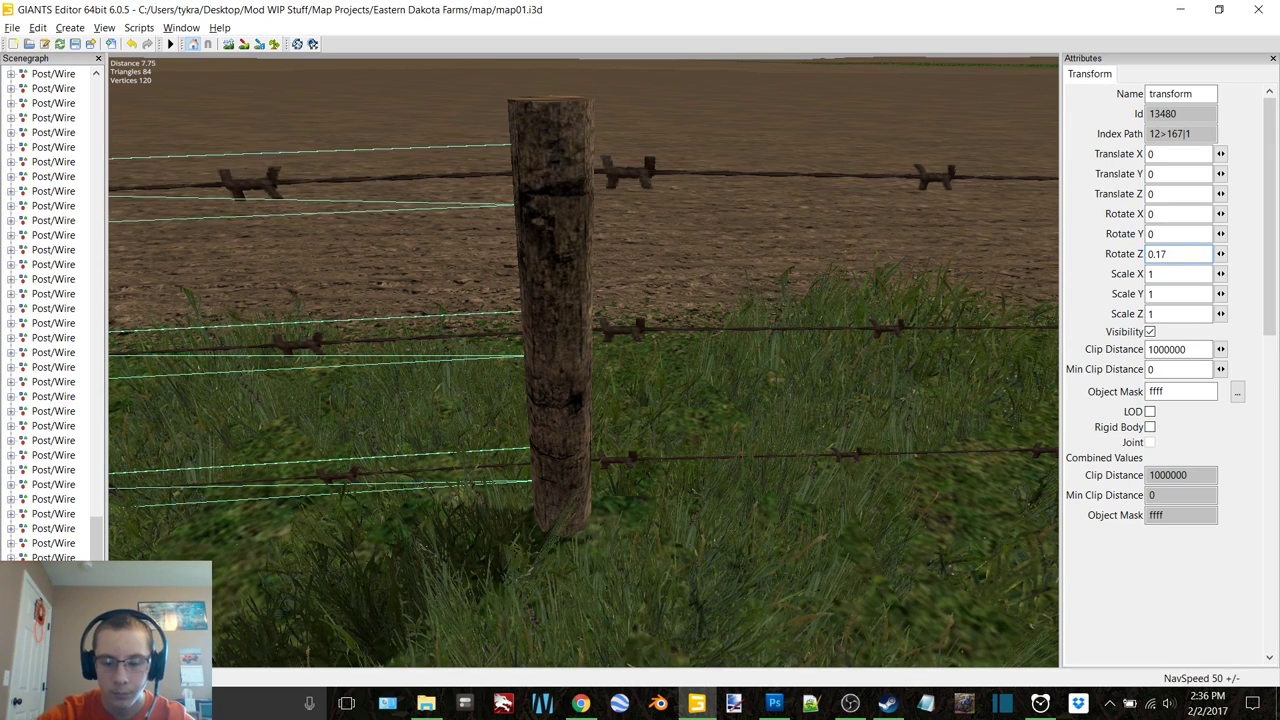
key(BackSpace)
text(5)
click(550, 500)
click(851, 703)
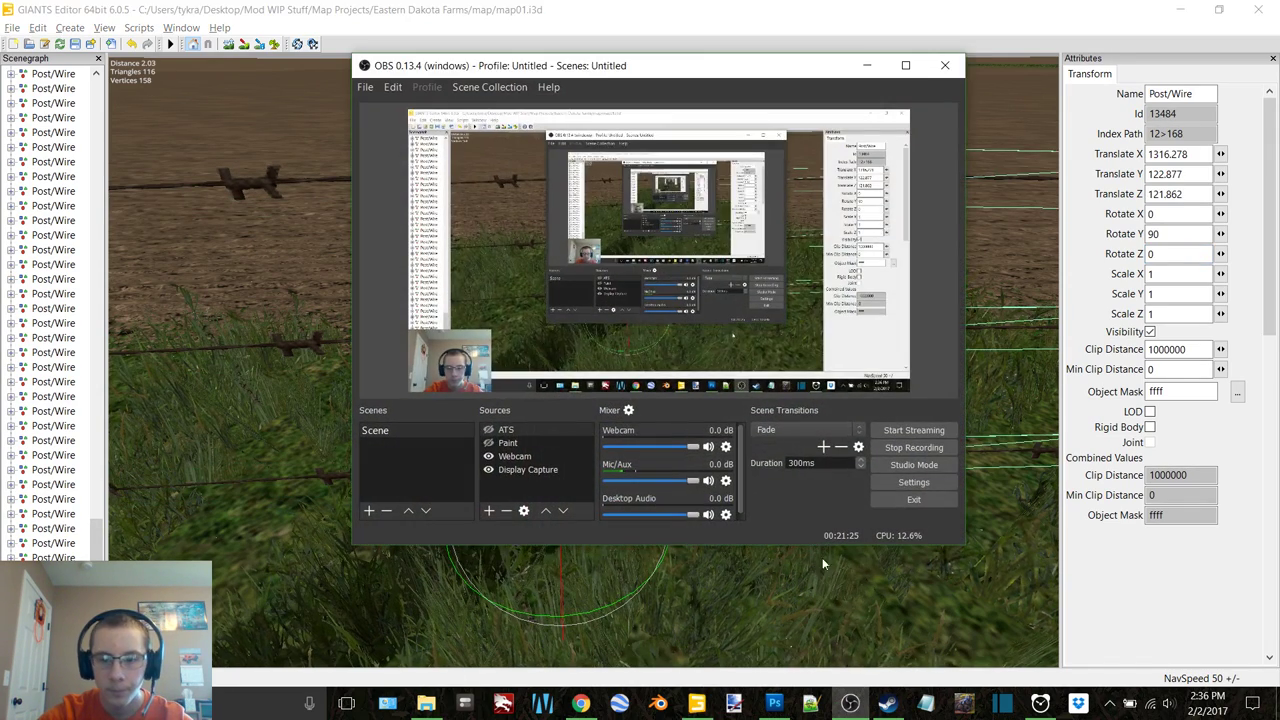
click(866, 65)
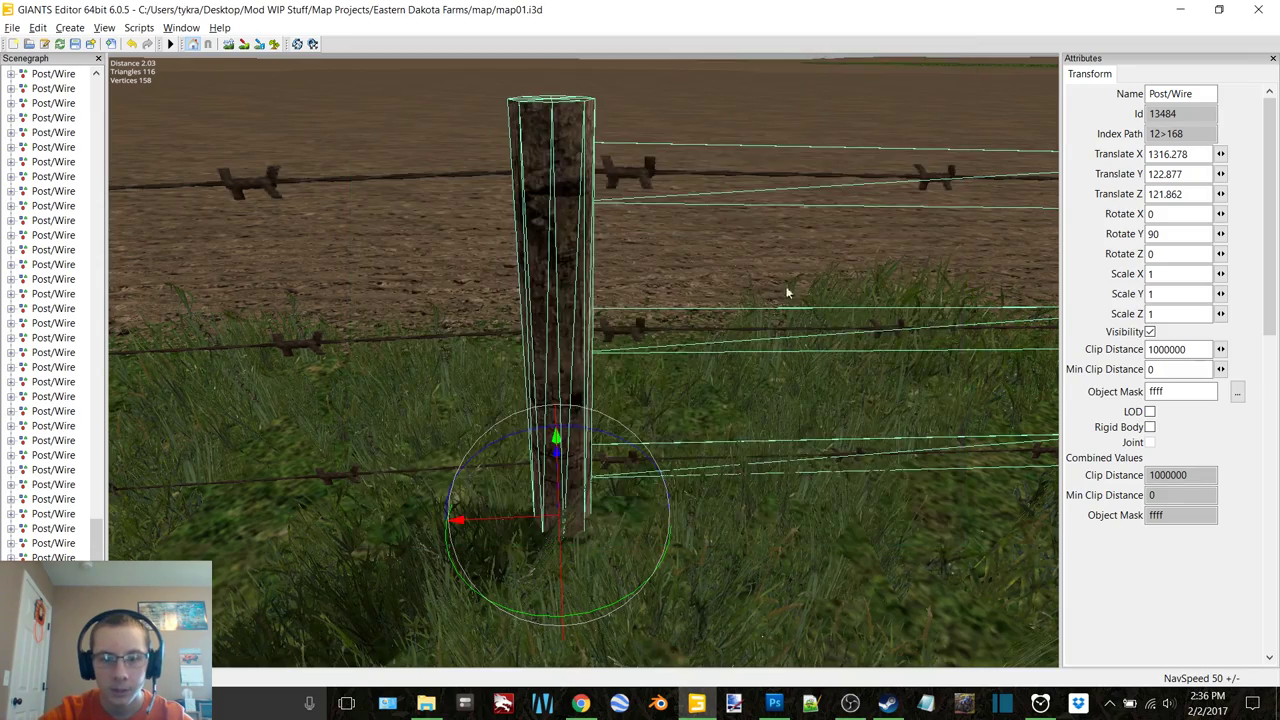
Duplicate the selected fence section, slide the copy to about Z 129.32 and lower it to about Y 122.86
scroll(748, 282, down, 5)
key(ctrl+d)
drag(397, 352, 890, 340)
right_drag(890, 340, 705, 353)
drag(705, 353, 570, 393)
right_drag(570, 393, 650, 345)
drag(650, 345, 651, 352)
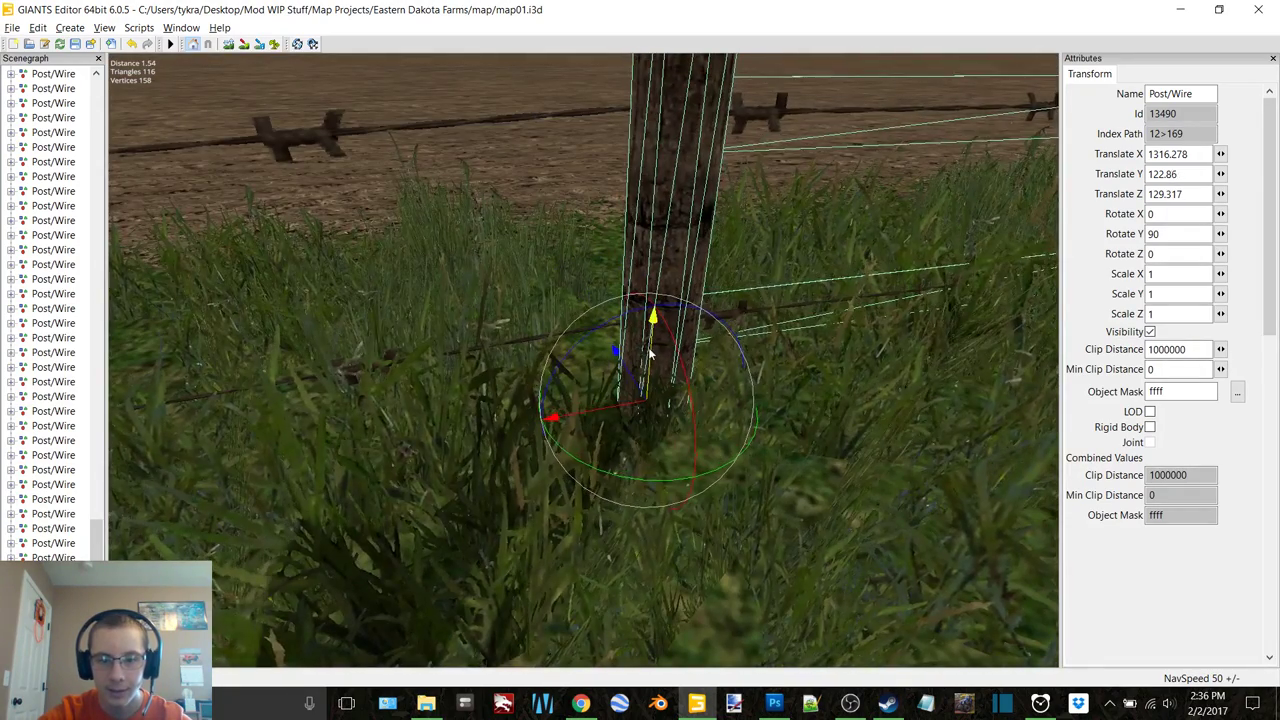
Select only the wires of the section before the newest post and set their Rotate Z to 0.2
click(645, 350)
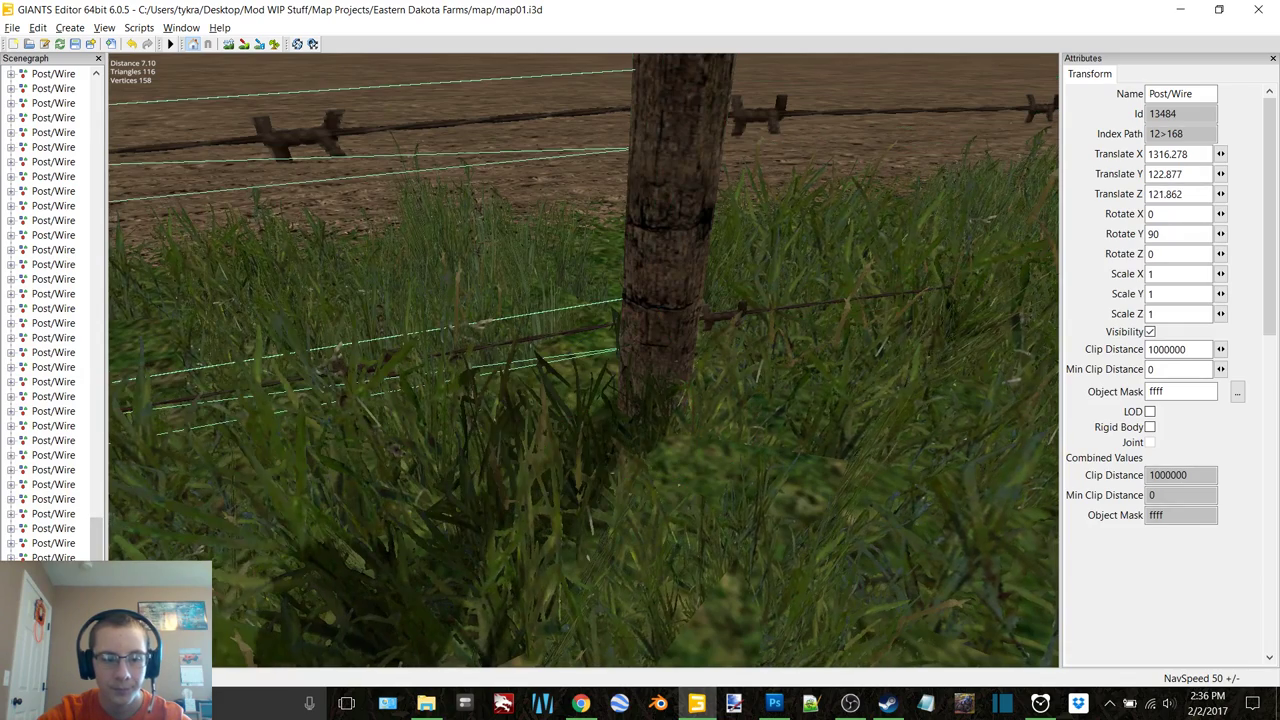
click(708, 394)
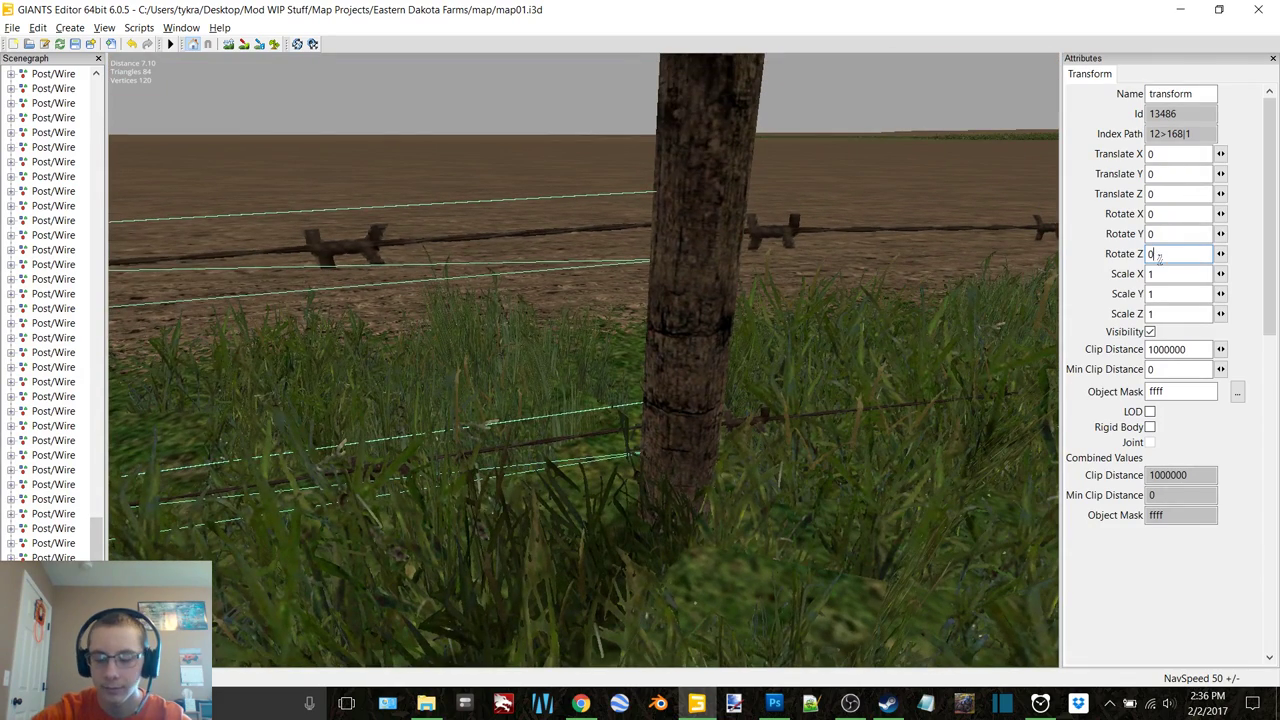
text(.15)
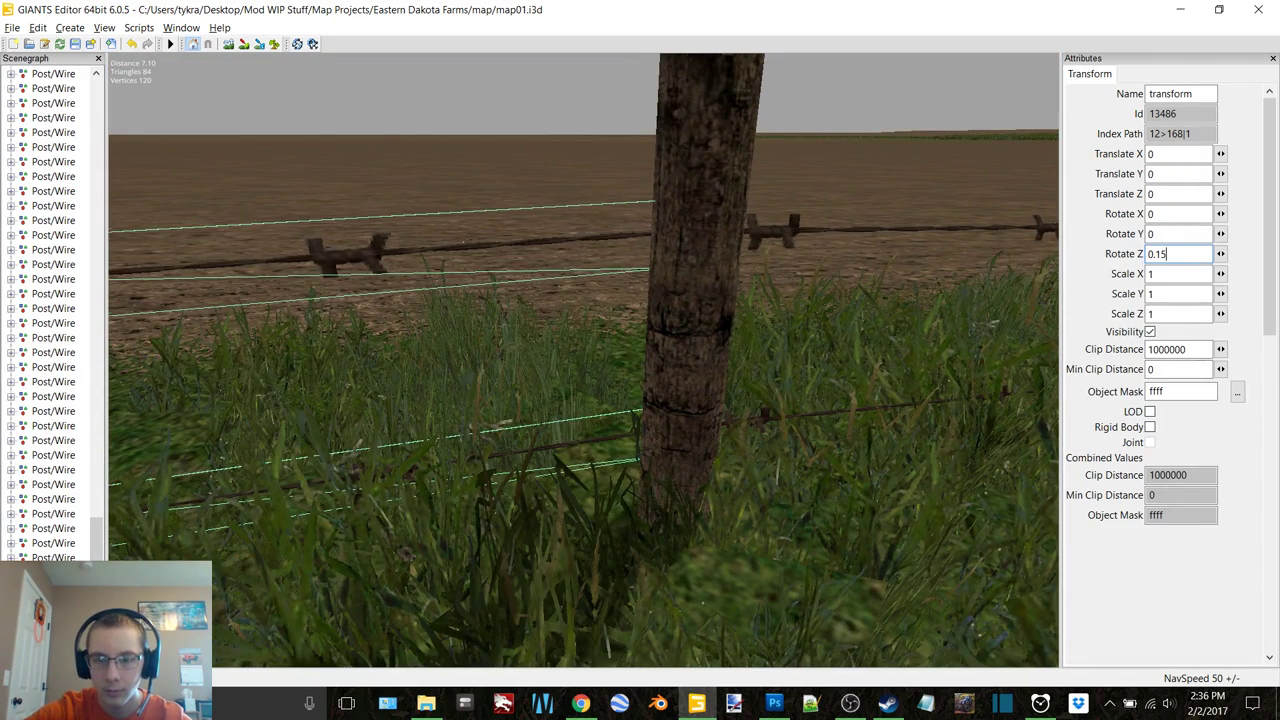
key(BackSpace)
key(BackSpace)
text(2)
click(529, 429)
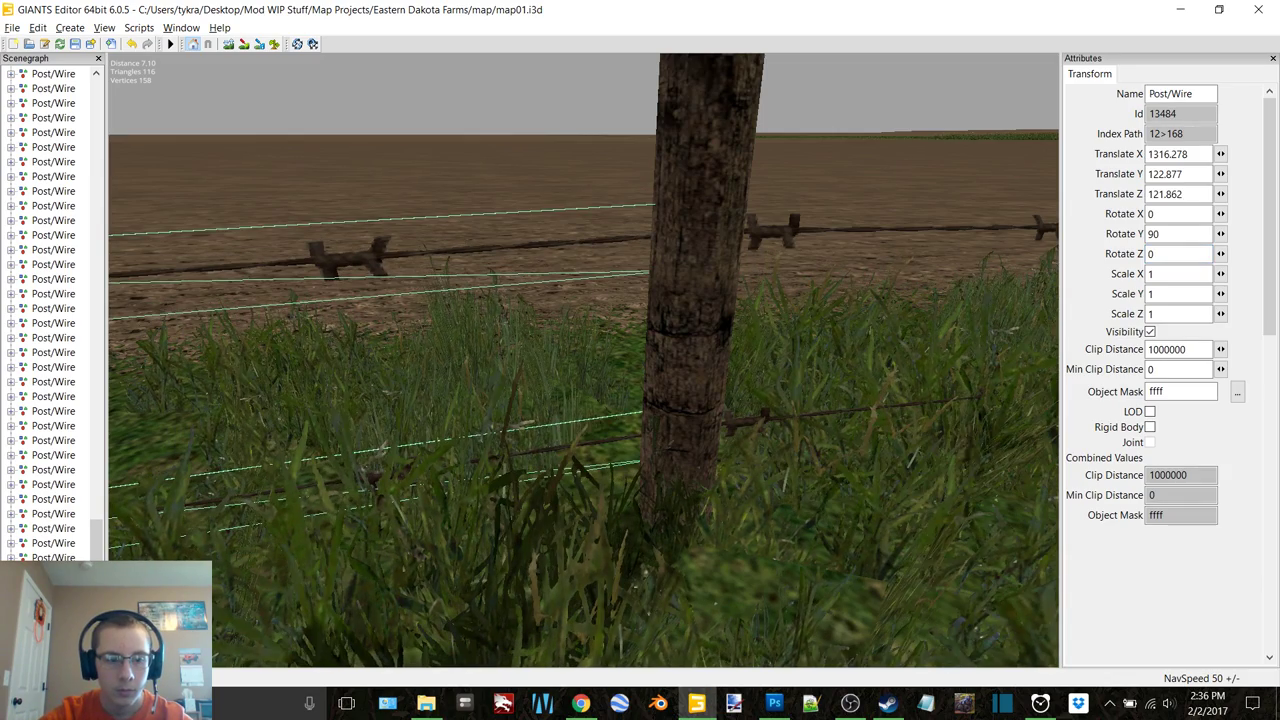
Duplicate the newest fence section, slide the copy to about Z 136.81 and lower it to about Y 122.78
key(f)
right_drag(596, 383, 884, 383)
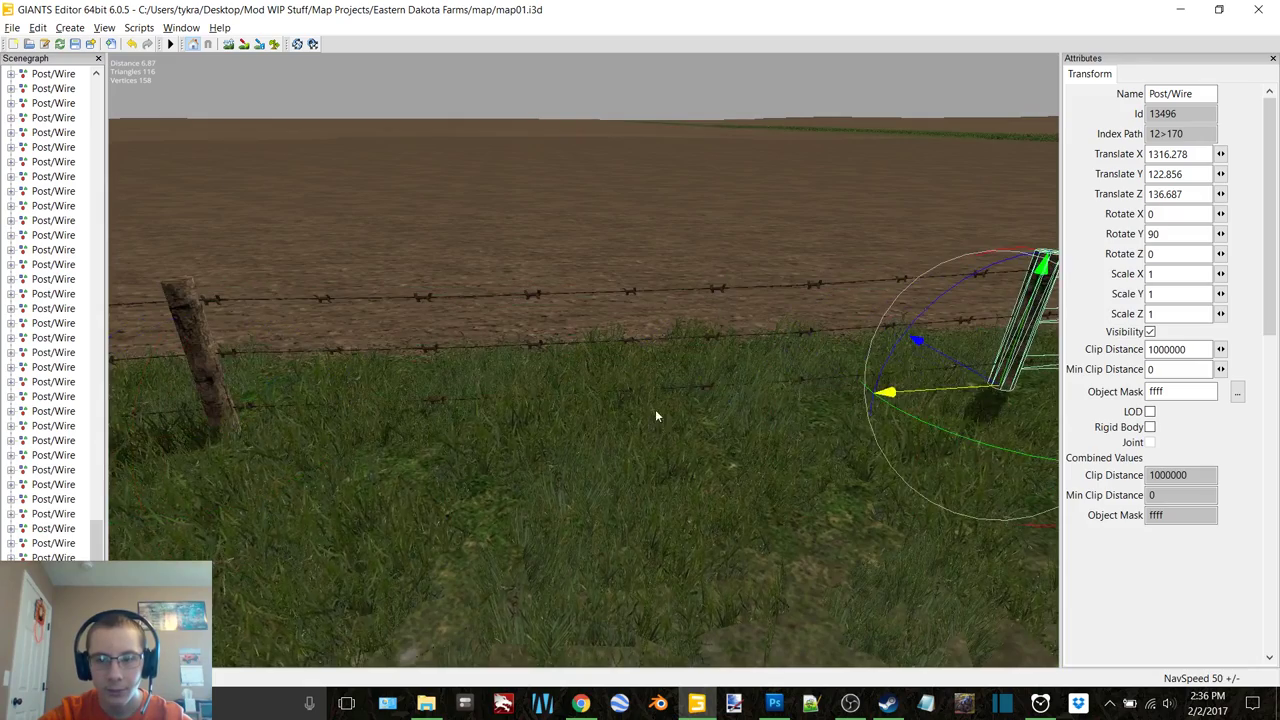
right_drag(657, 415, 664, 364)
mouse_move(522, 370)
mouse_down()
mouse_move(503, 363)
mouse_move(514, 358)
mouse_move(509, 376)
mouse_up()
right_drag(509, 375, 709, 480)
scroll(511, 376, down, 3)
mouse_move(691, 486)
mouse_down()
mouse_move(733, 474)
mouse_move(700, 478)
mouse_up()
drag(764, 402, 757, 417)
right_drag(733, 422, 368, 432)
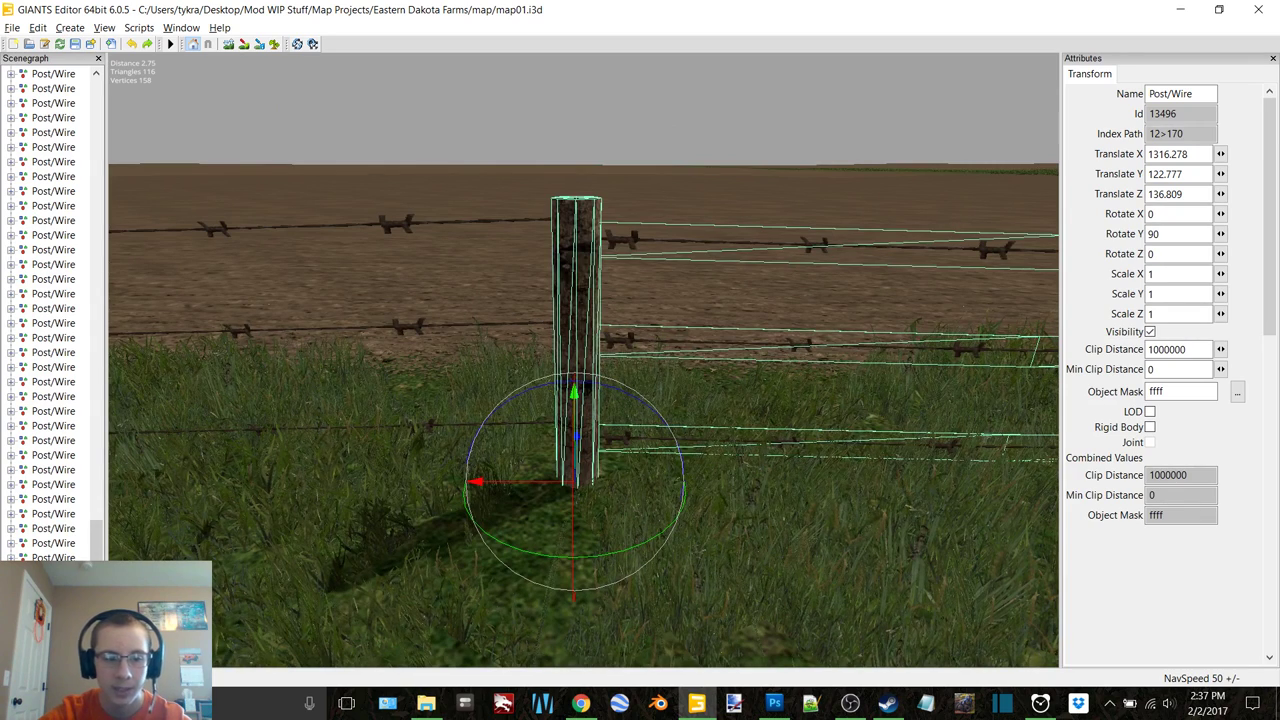
Select the wires of the section before the lowered post and set their Rotate Z to 0.6
key(Up)
key(Right)
key(Right)
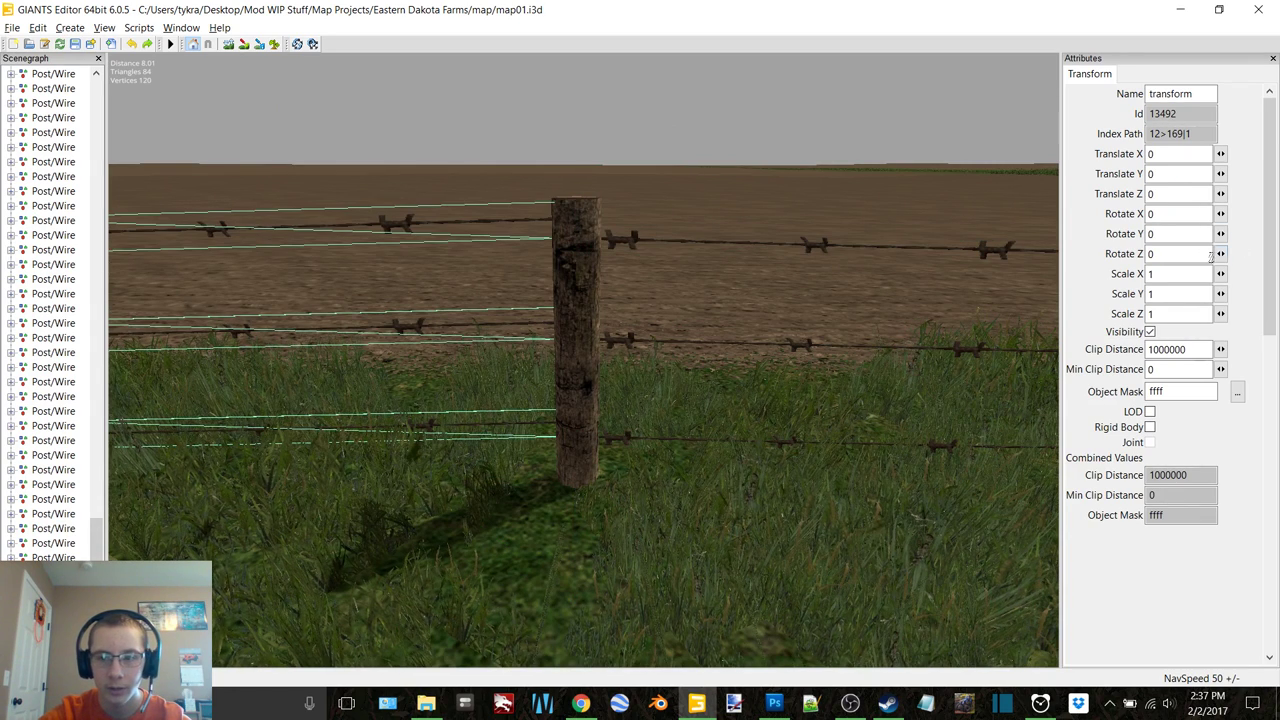
text(.5)
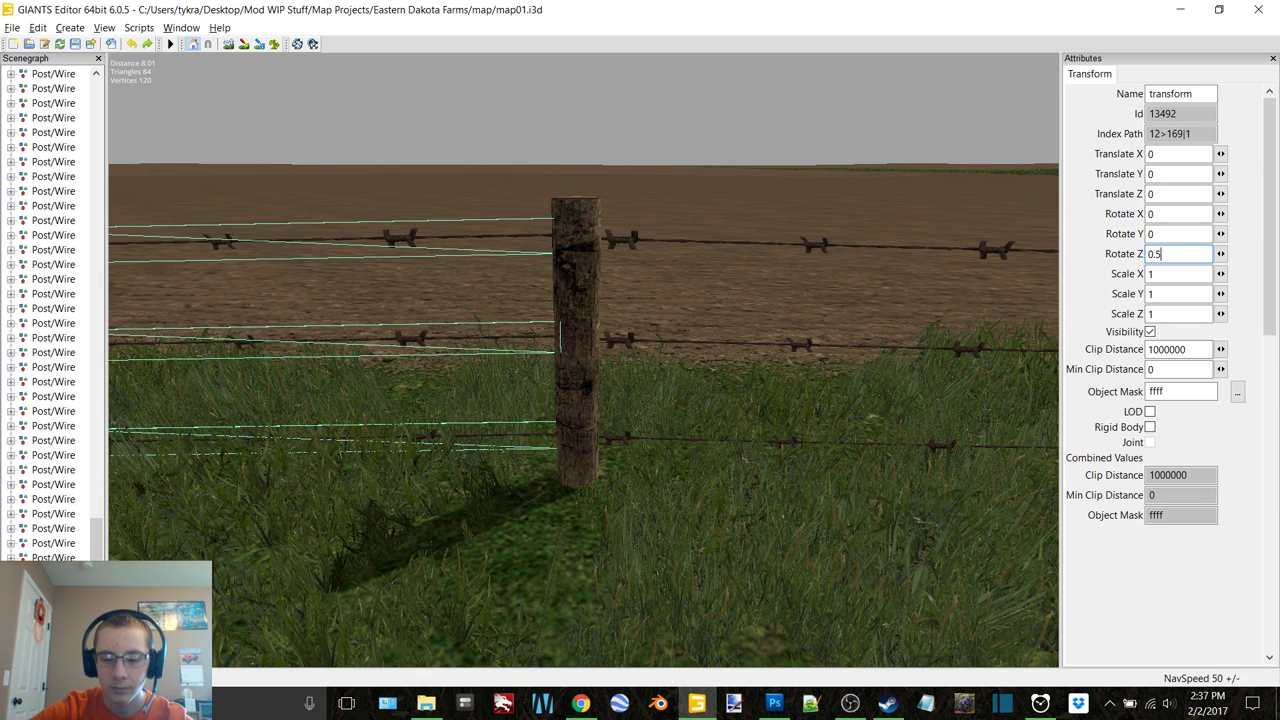
text(5)
key(BackSpace)
key(BackSpace)
text(6)
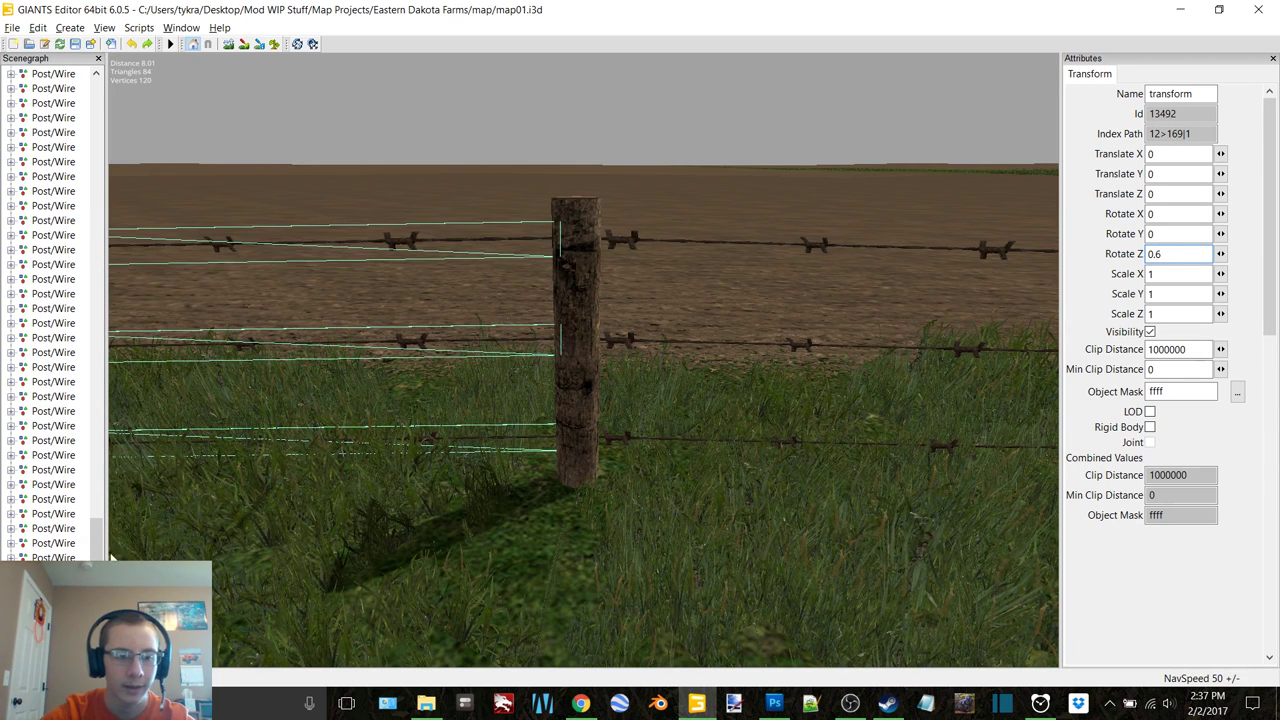
key(Return)
Duplicate the newest fence section, slide the copy to about Z 144.31 and lower it to about Y 122.75
right_drag(544, 412, 852, 358)
click(716, 372)
click(852, 358)
drag(155, 467, 664, 343)
right_drag(664, 343, 596, 350)
scroll(596, 350, up, 10)
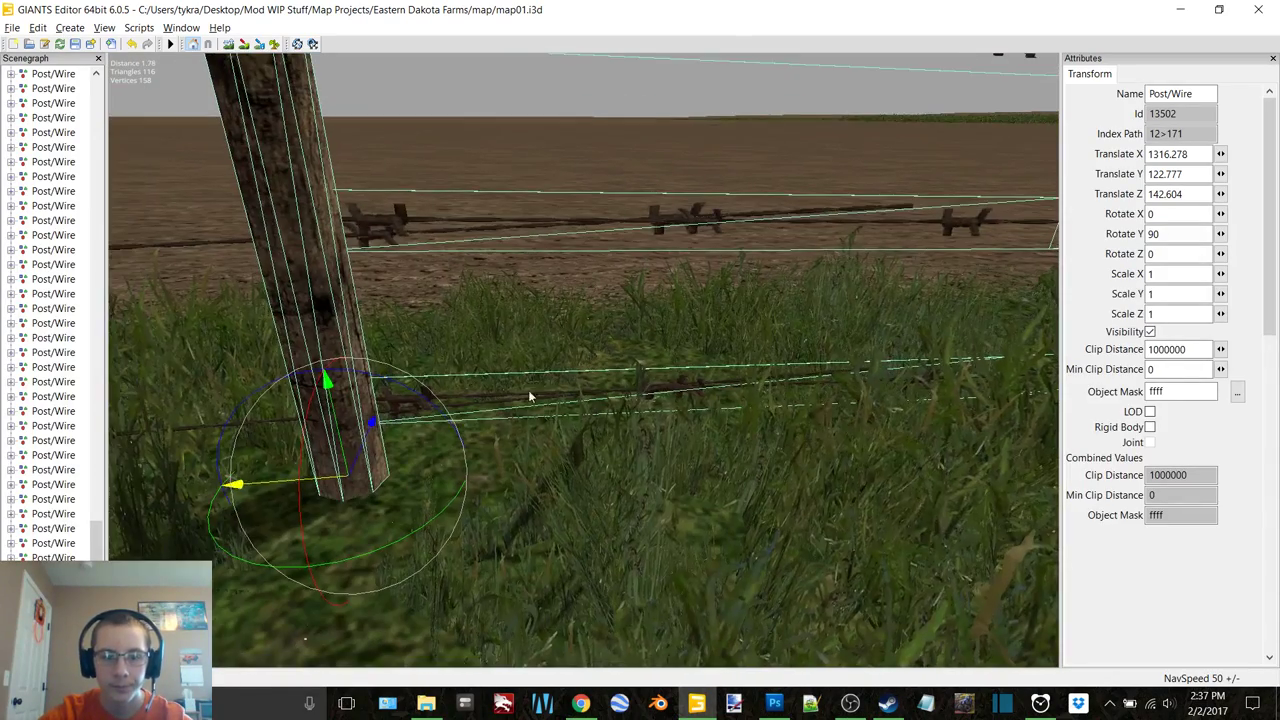
middle_drag(416, 441, 827, 445)
mouse_move(827, 445)
mouse_down()
mouse_move(812, 443)
mouse_move(832, 448)
mouse_up()
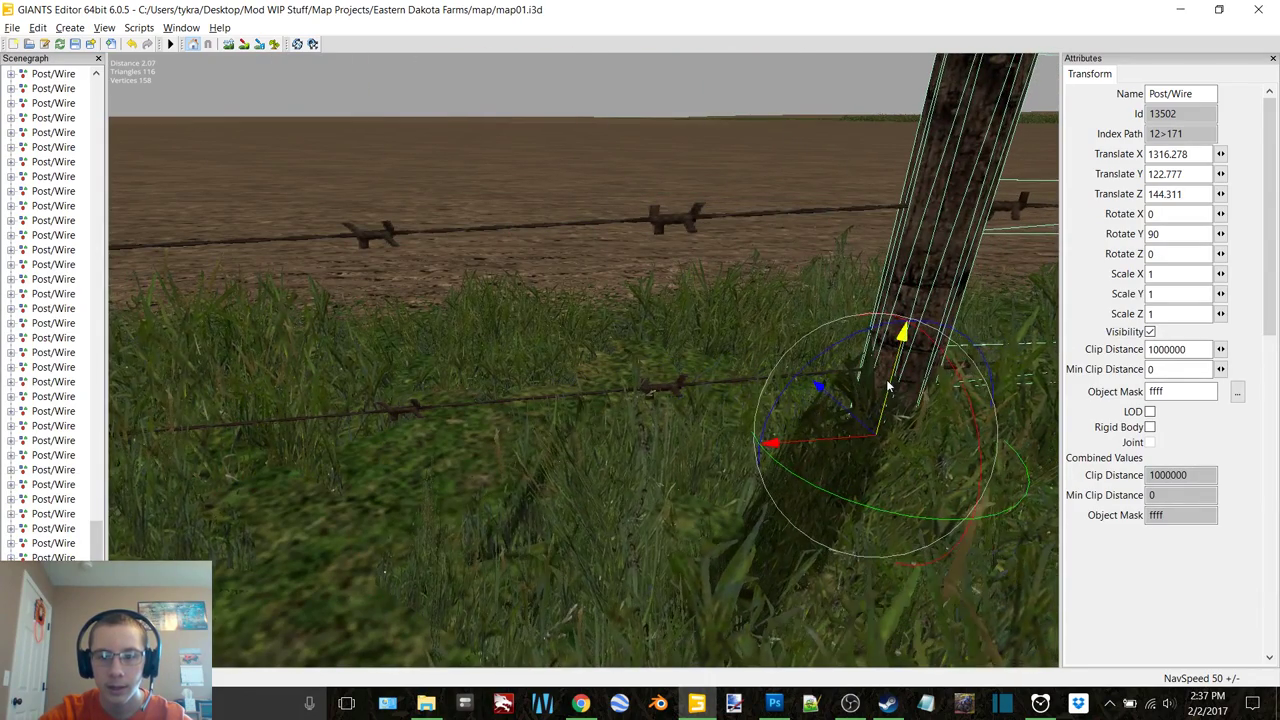
drag(900, 396, 898, 402)
scroll(872, 383, down, 5)
scroll(872, 377, up, 5)
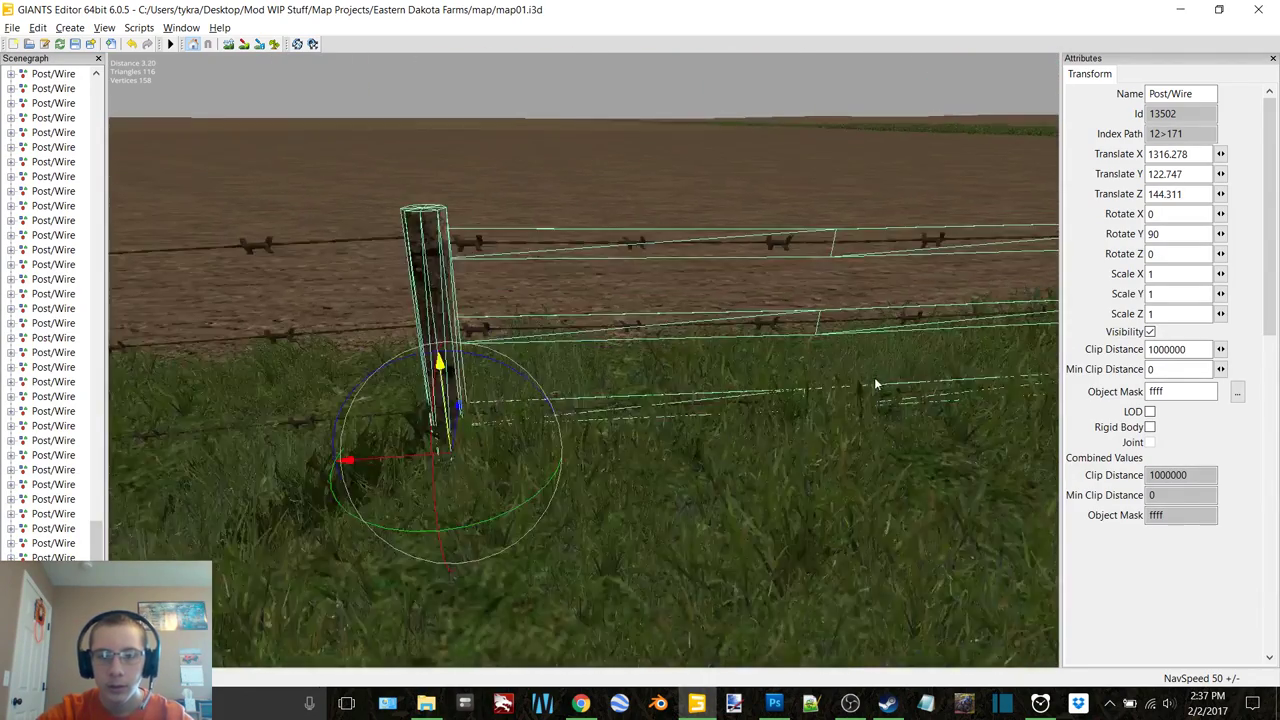
Select only the wires of the section before the newest post and set their Rotate Z to 0.2
click(548, 512)
right_drag(543, 443, 523, 429)
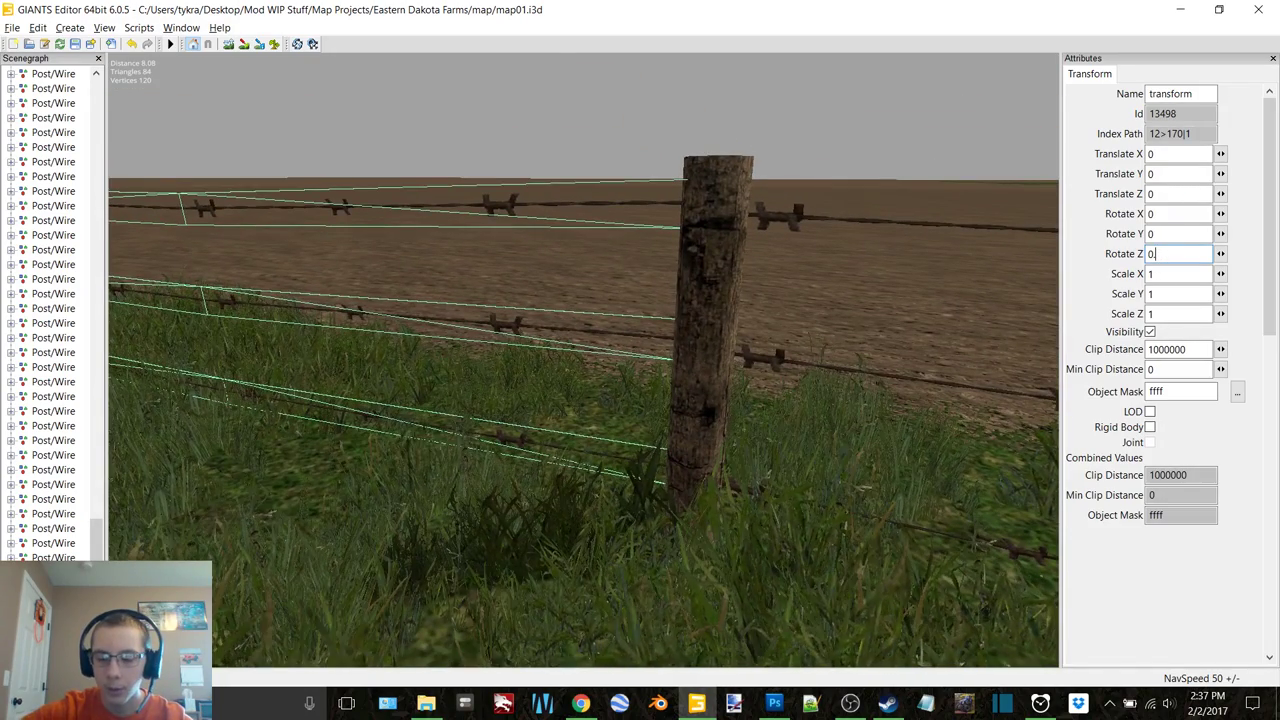
text(.2)
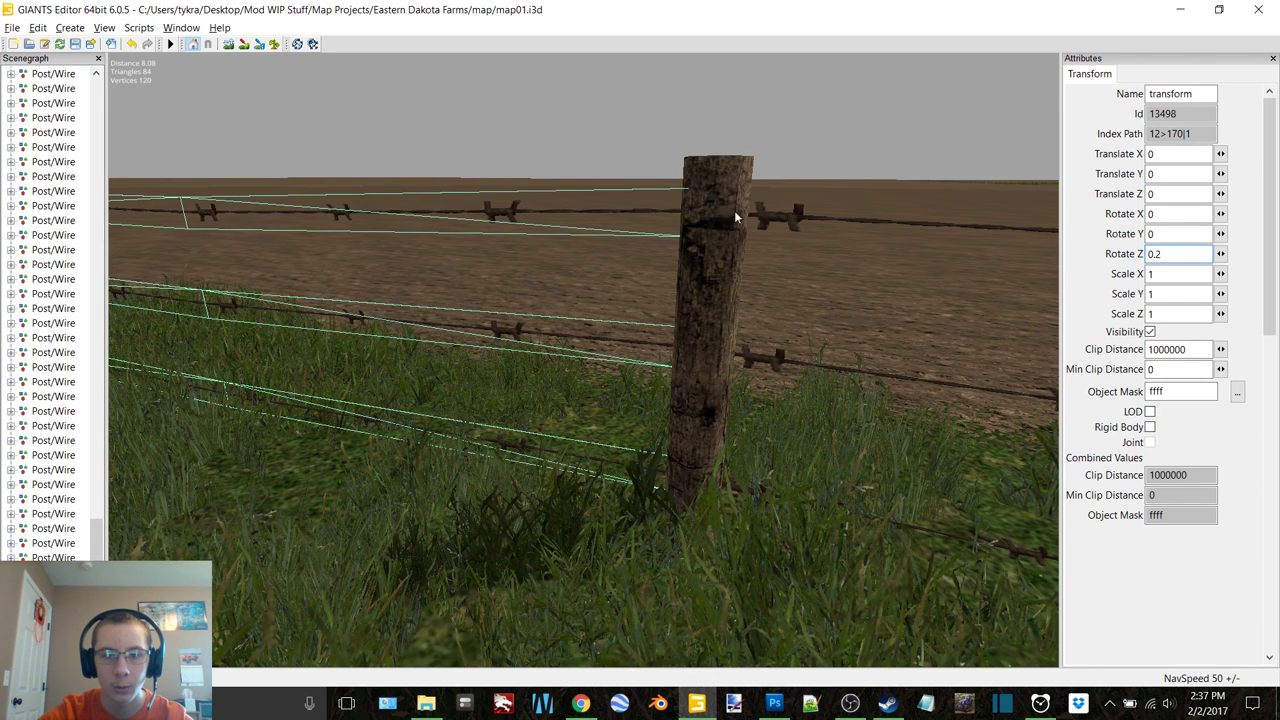
Duplicate the newest fence section and slide the copy along the fence line to about Z 151.82
right_drag(750, 235, 470, 343)
right_drag(622, 318, 560, 382)
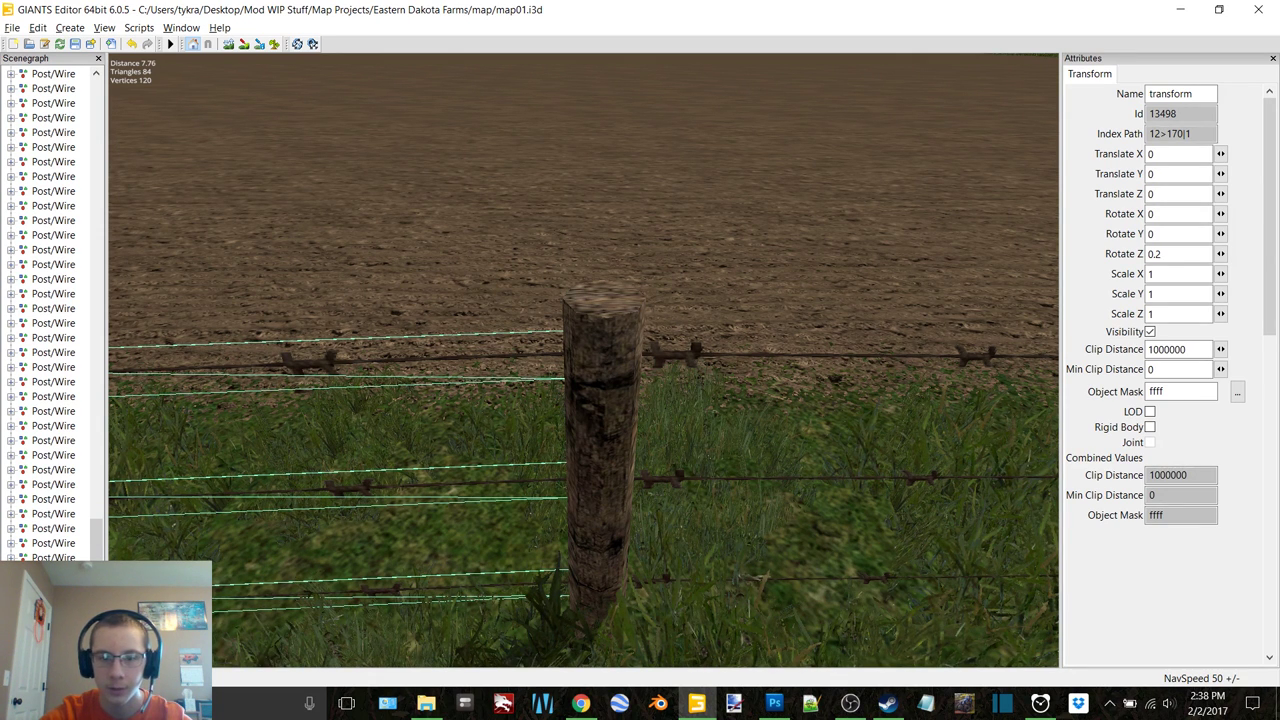
click(597, 384)
right_drag(592, 378, 289, 535)
click(543, 435)
scroll(519, 402, down, 2)
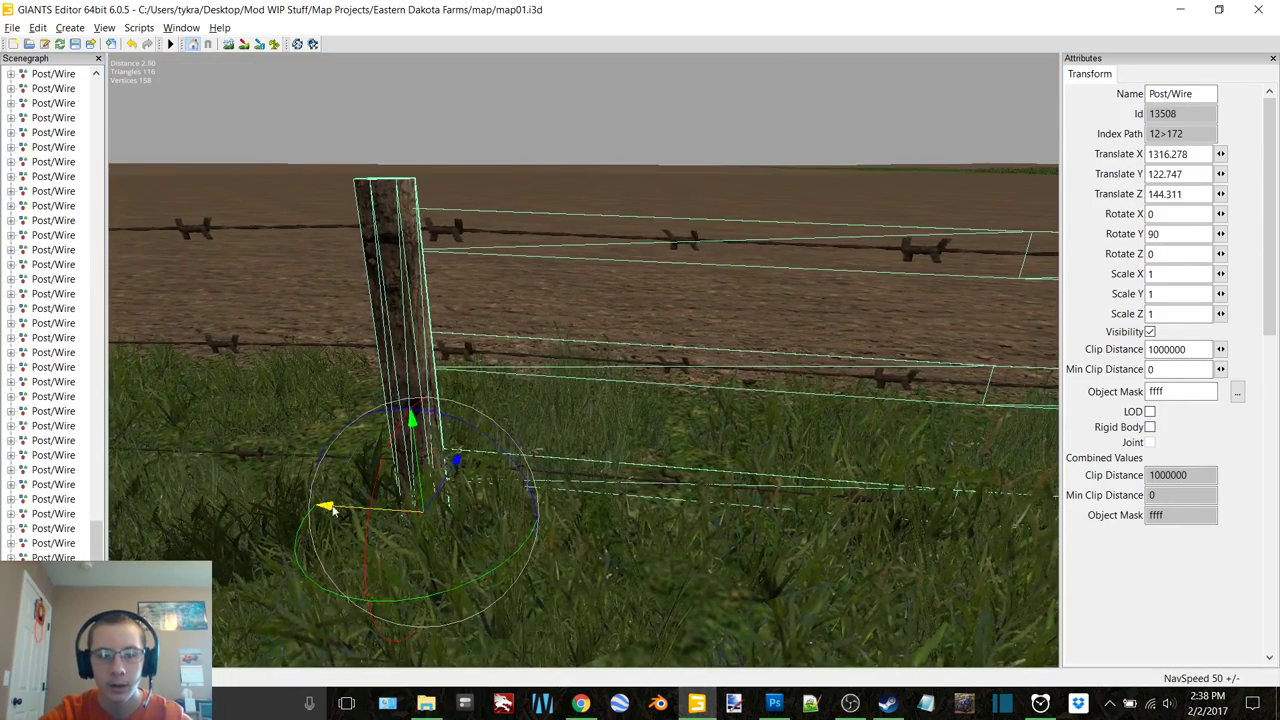
click(790, 425)
scroll(800, 413, down, 2)
right_drag(800, 407, 490, 420)
drag(490, 420, 833, 364)
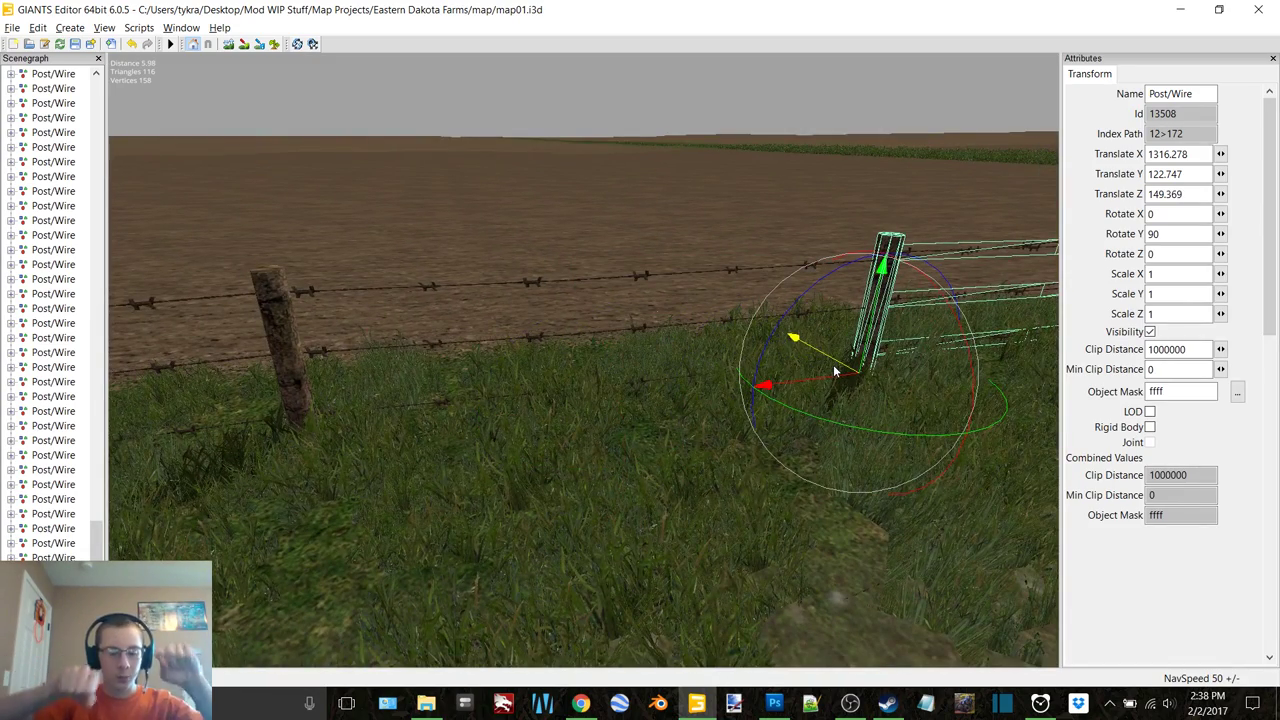
key(d)
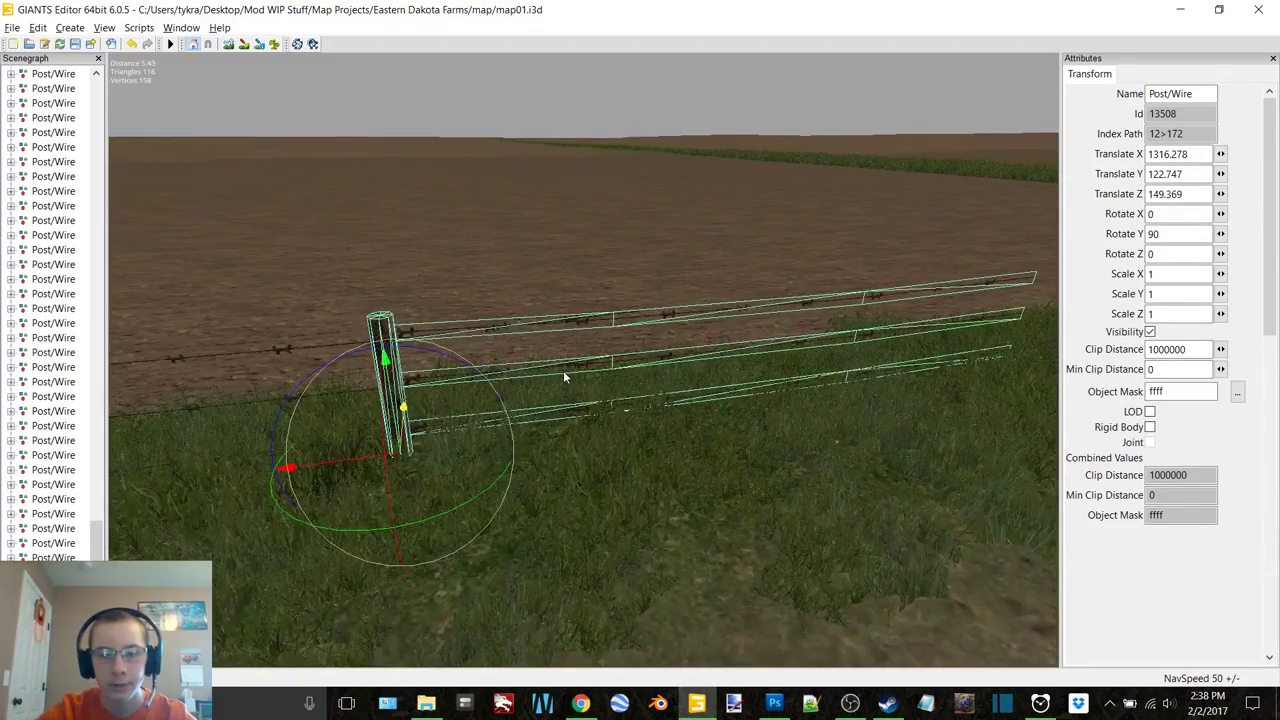
drag(350, 457, 721, 478)
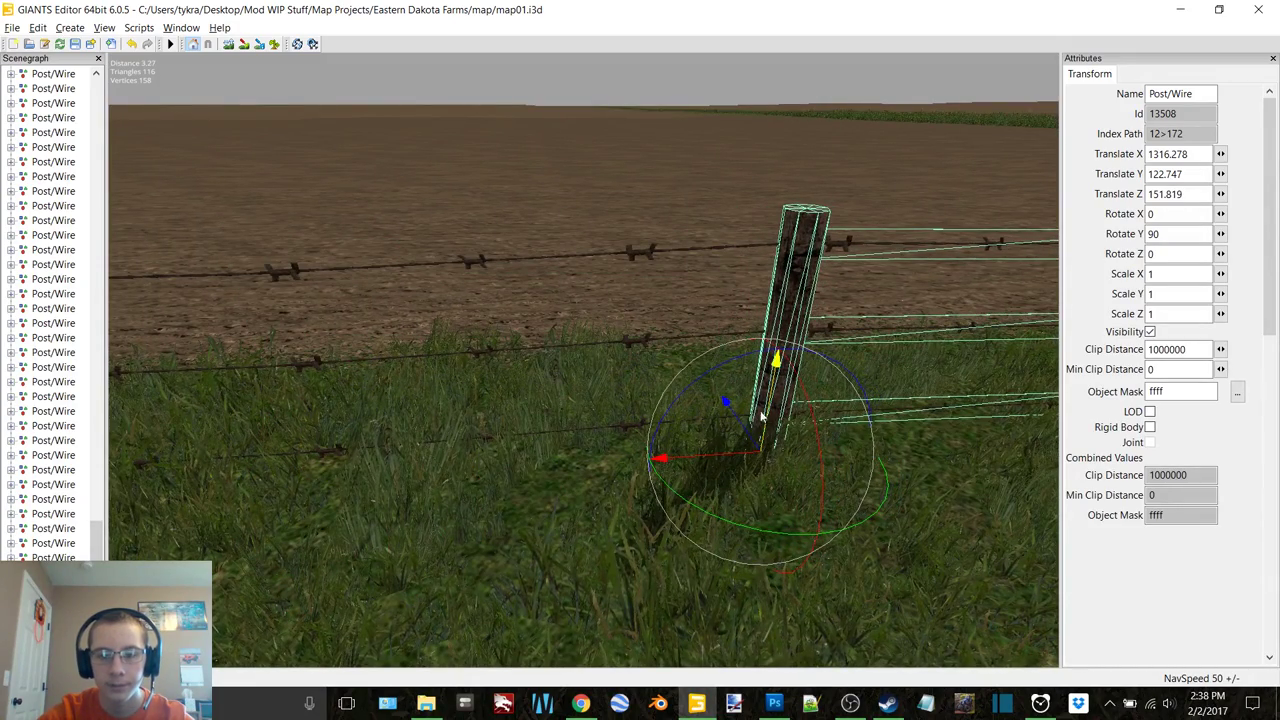
scroll(763, 418, down, 4)
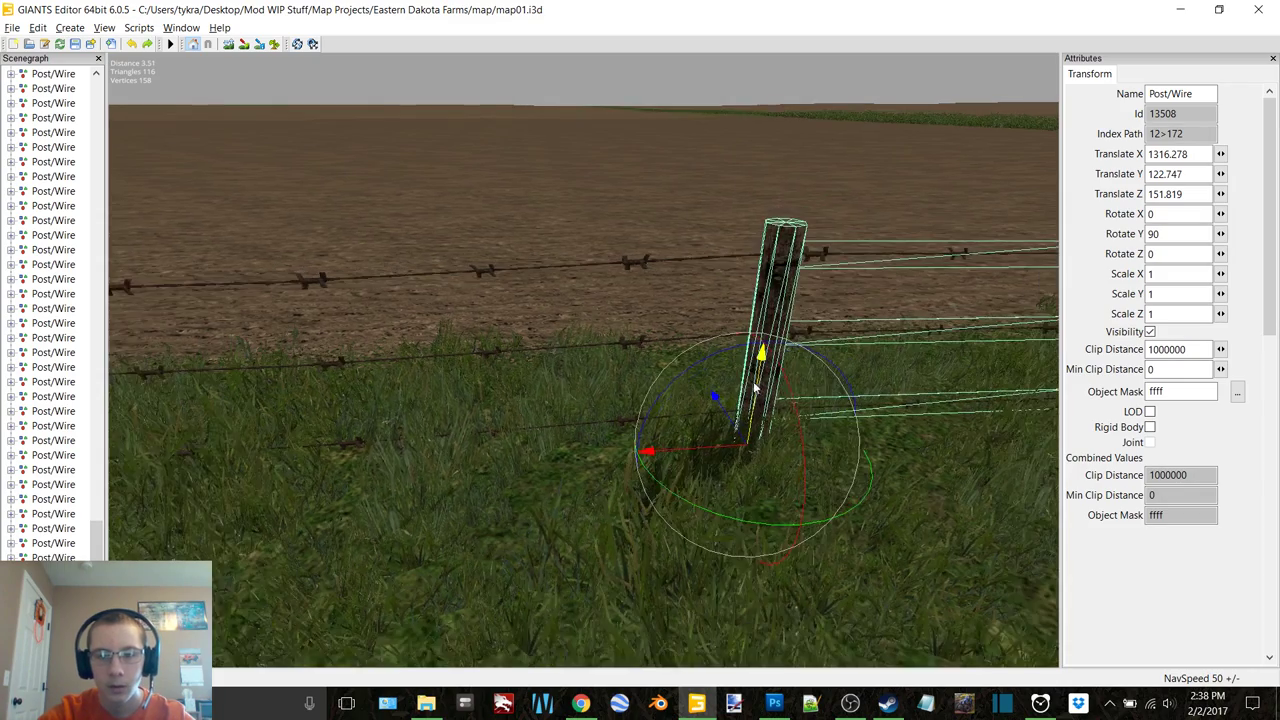
Duplicate the newest fence section, slide the copy to about Z 159.29 and raise it to about Y 122.79
right_drag(753, 386, 711, 398)
key(f)
key(ctrl+d)
drag(249, 403, 795, 378)
right_drag(795, 378, 769, 410)
drag(769, 410, 671, 422)
scroll(671, 422, up, 4)
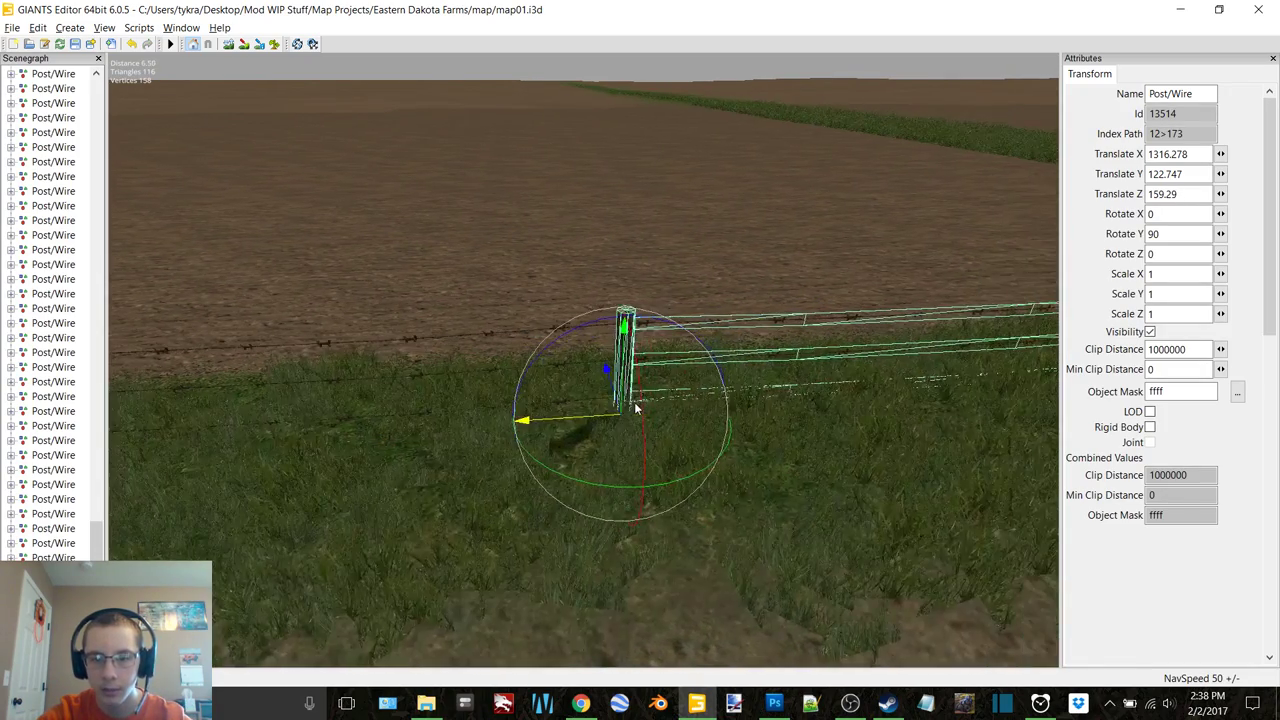
scroll(650, 405, up, 3)
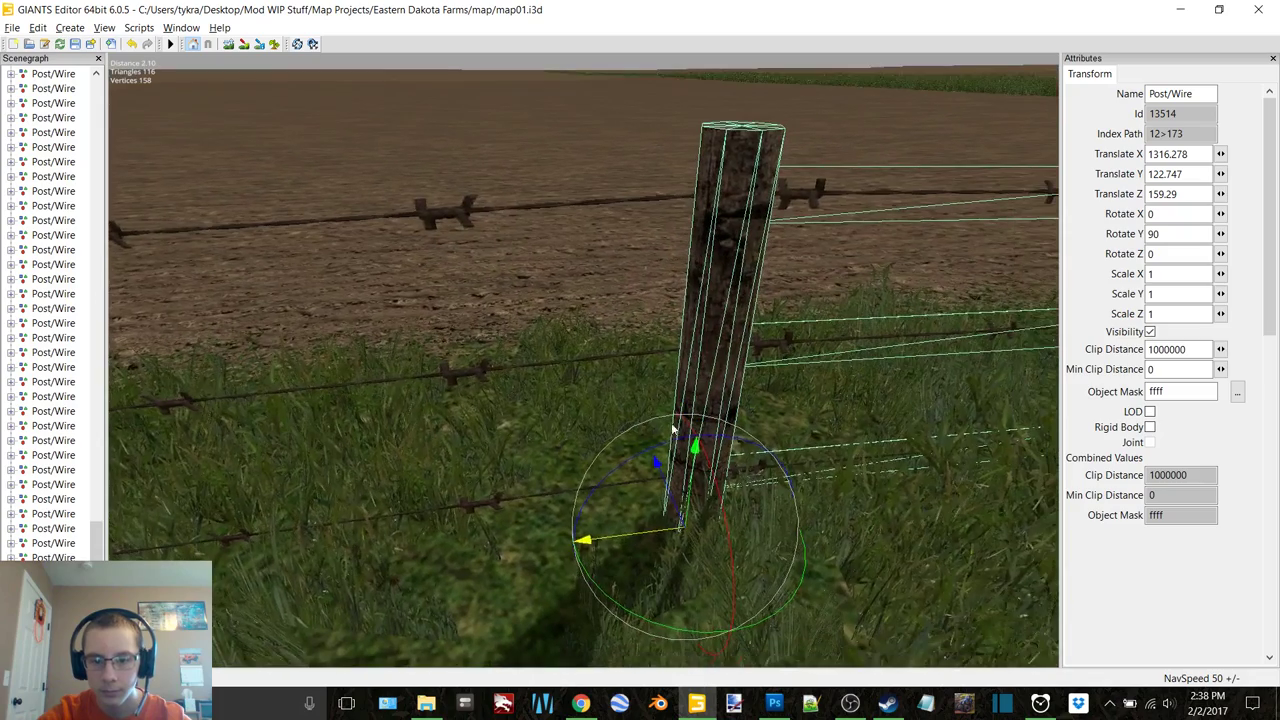
drag(700, 459, 707, 467)
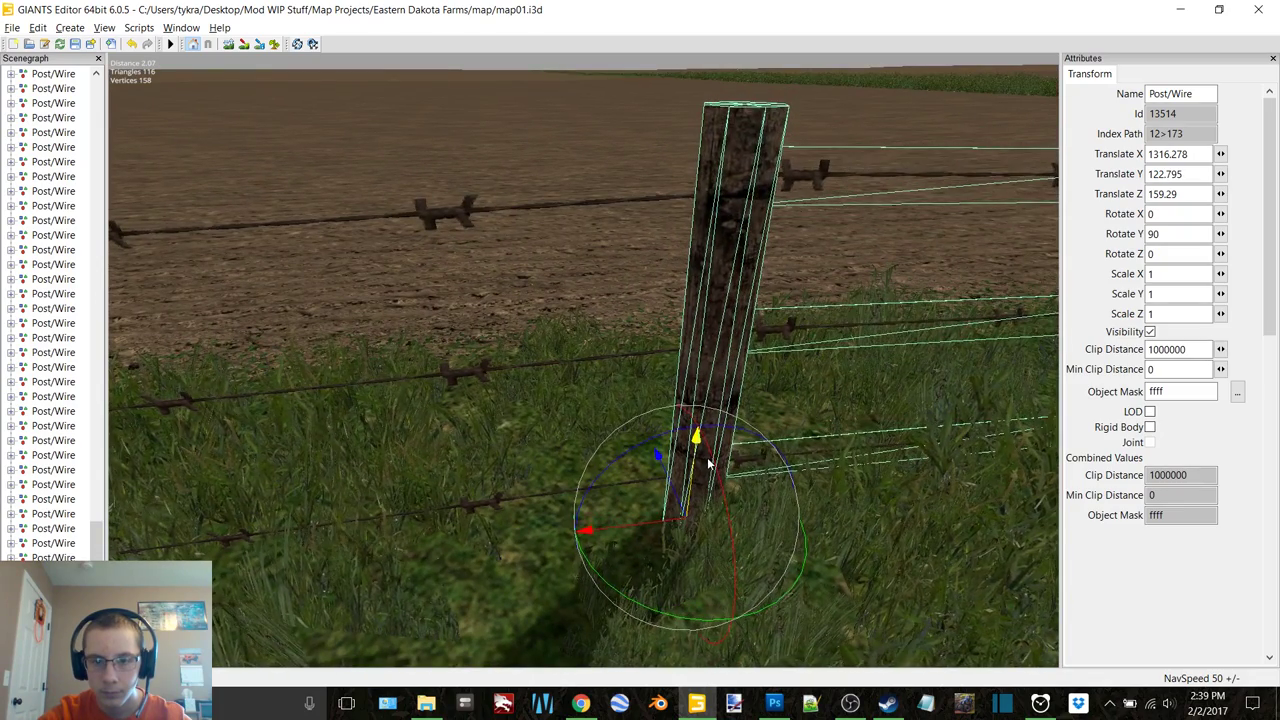
Select the wires of the section before the raised post and set their Rotate Z to -0.3
click(707, 467)
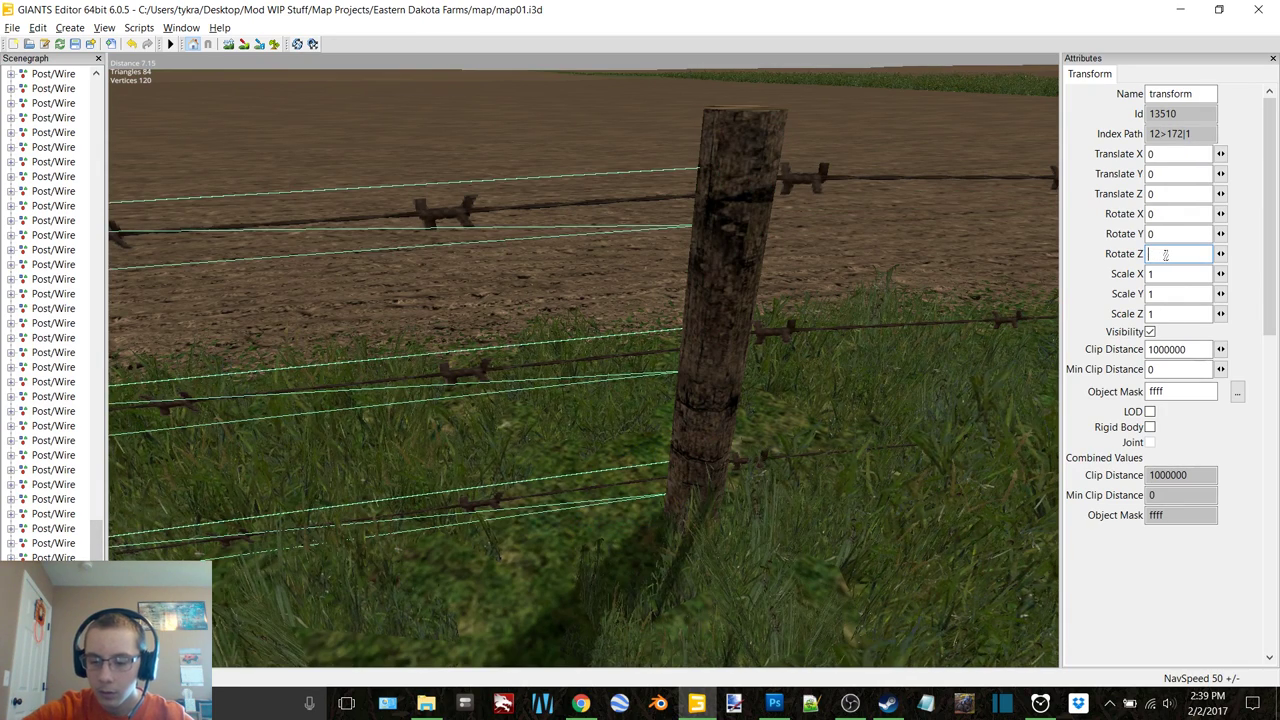
text(-0.2)
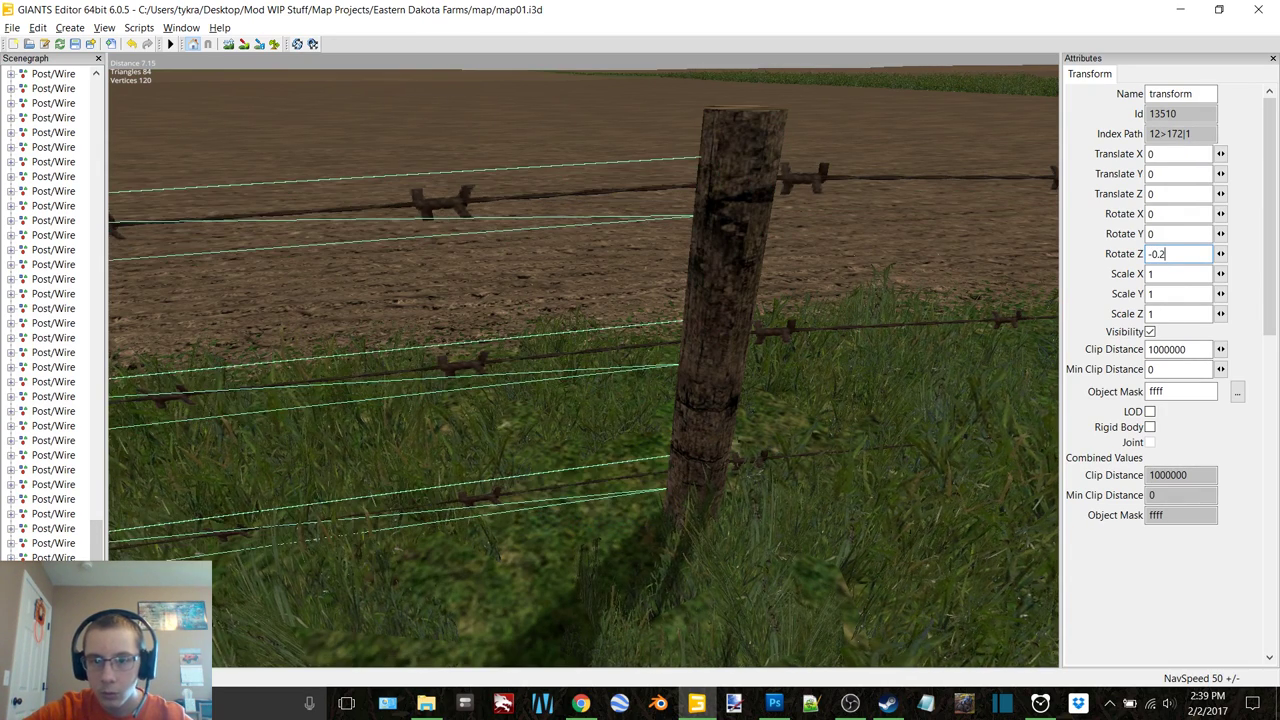
text(5)
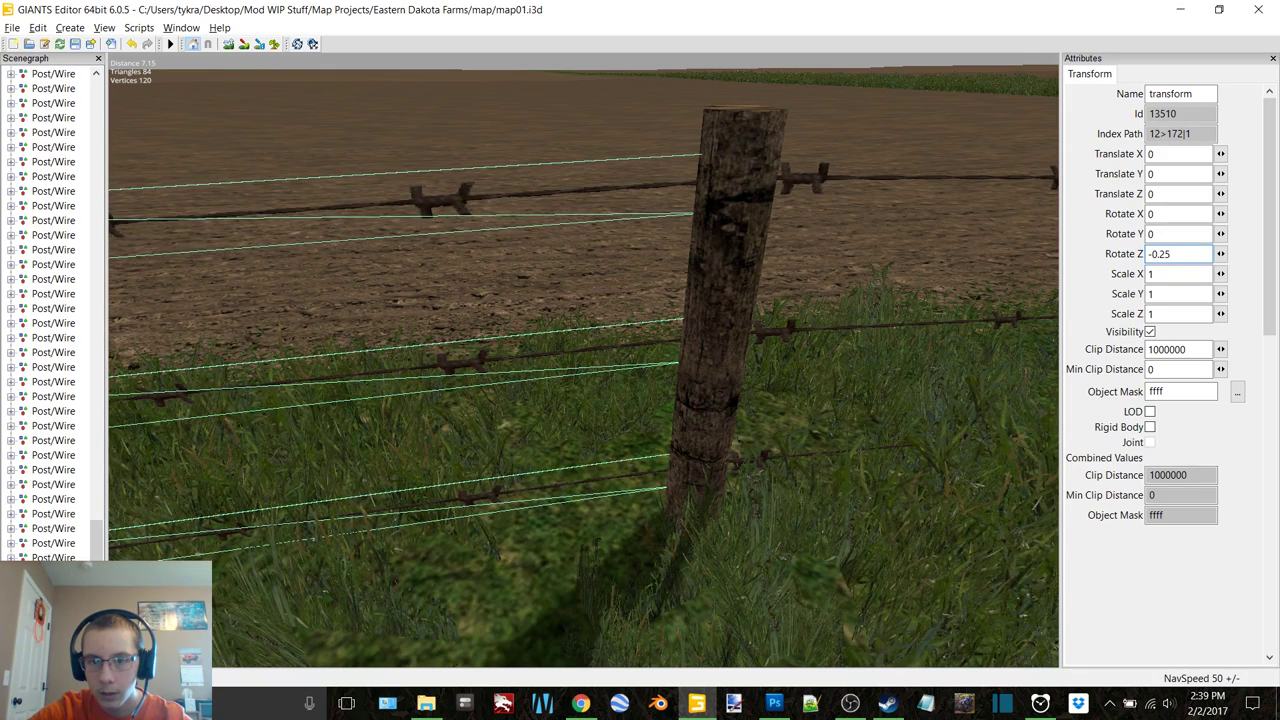
key(BackSpace)
key(BackSpace)
text(3)
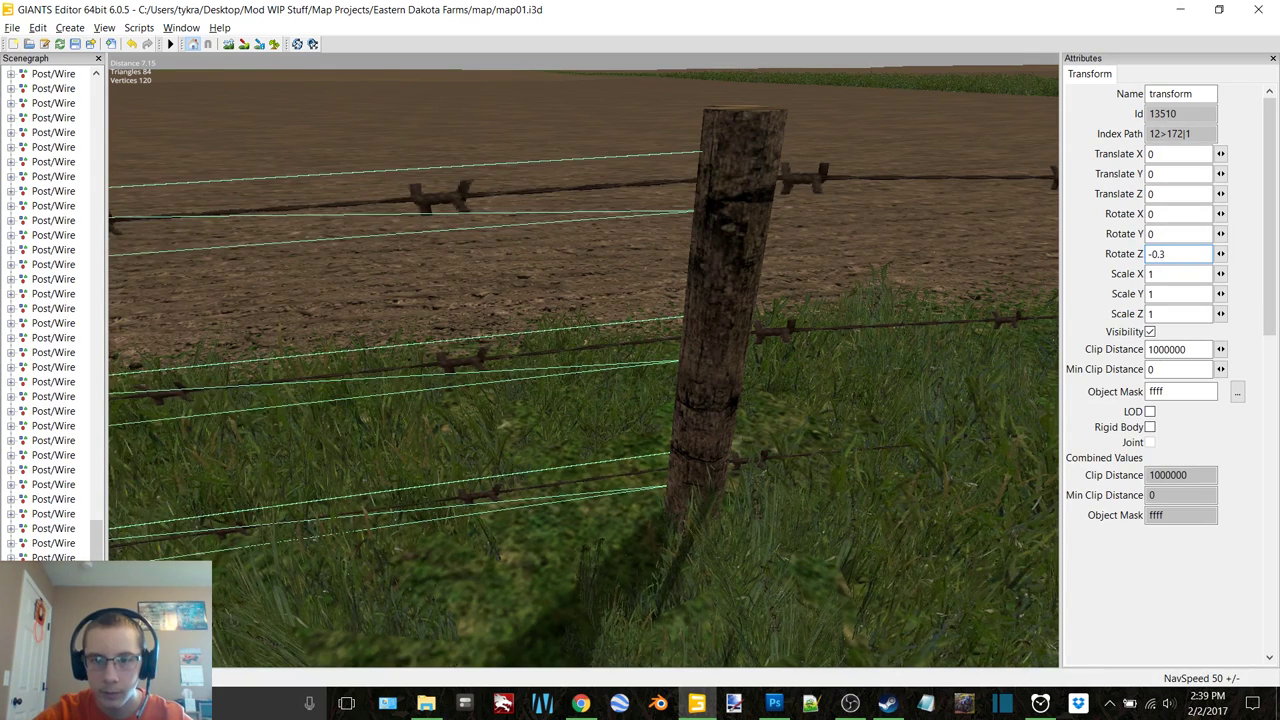
Duplicate the EndSection and set the copy's Translate X to 1316.278, Translate Y to 122.787 and Rotate Y to -90
click(683, 520)
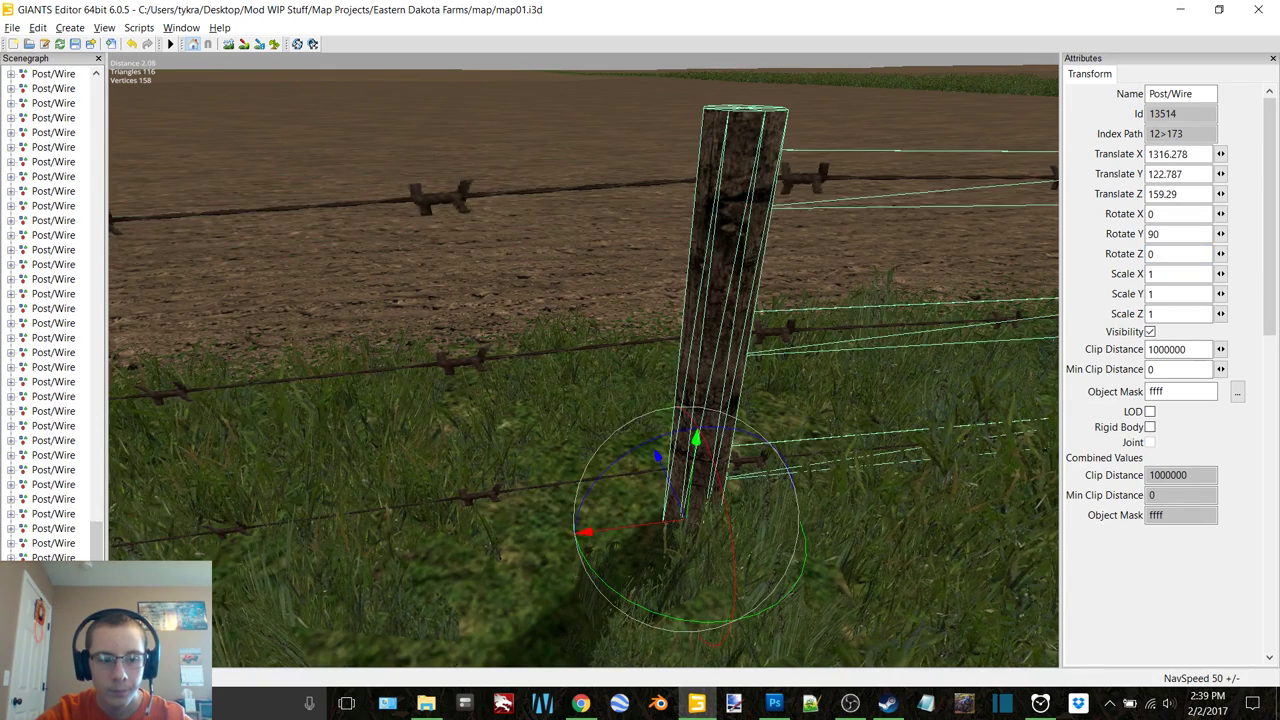
key(f)
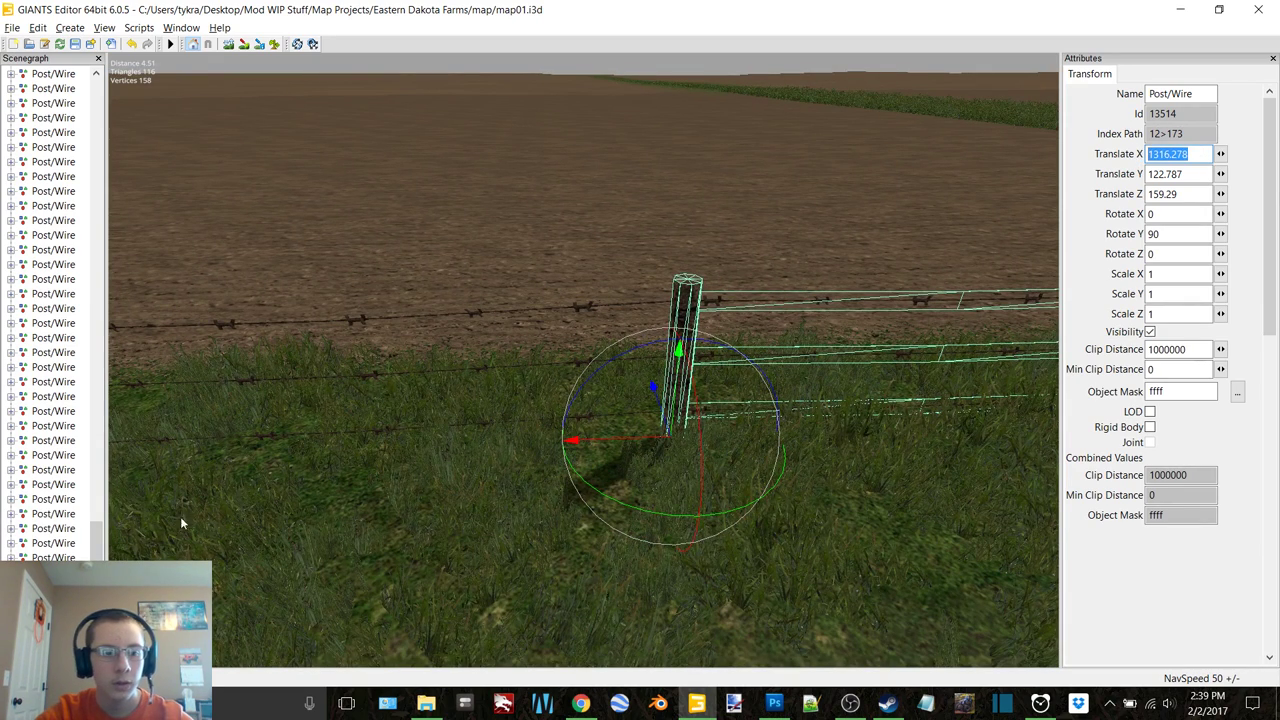
scroll(60, 240, up, 20)
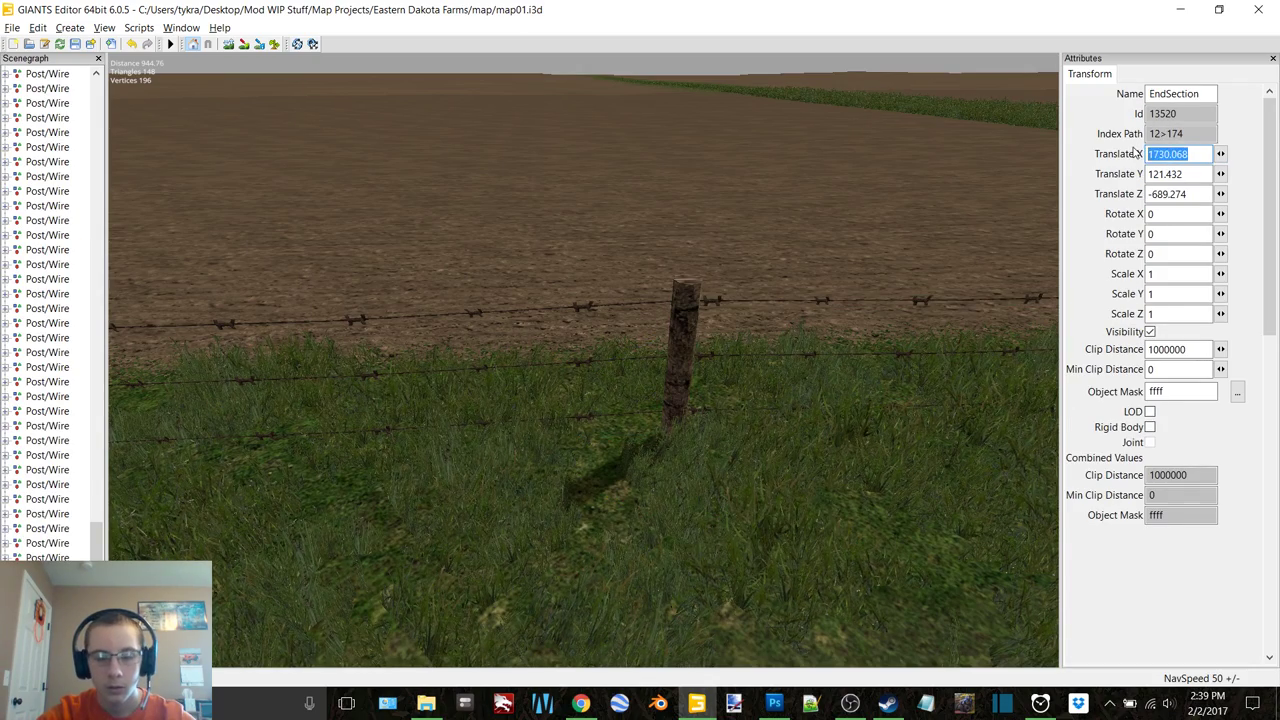
text(1316.278)
right_drag(564, 270, 615, 356)
text(-90)
Slide the end section along Z to the end of the grass strip, closing off the fence line
drag(546, 346, 852, 193)
scroll(839, 193, down, 2)
drag(523, 337, 794, 280)
key(d)
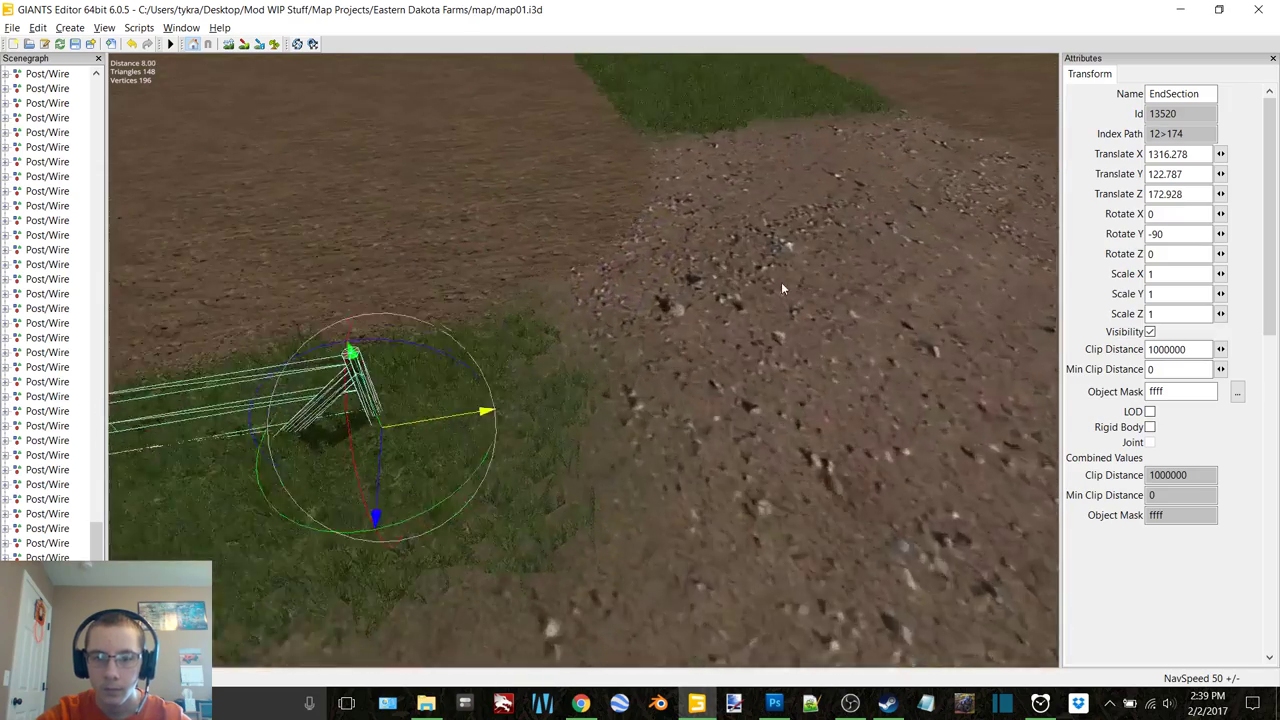
drag(531, 396, 645, 352)
right_drag(645, 352, 217, 494)
Duplicate the last Post/Wire section and delete the copy's wires, leaving only its post
click(292, 195)
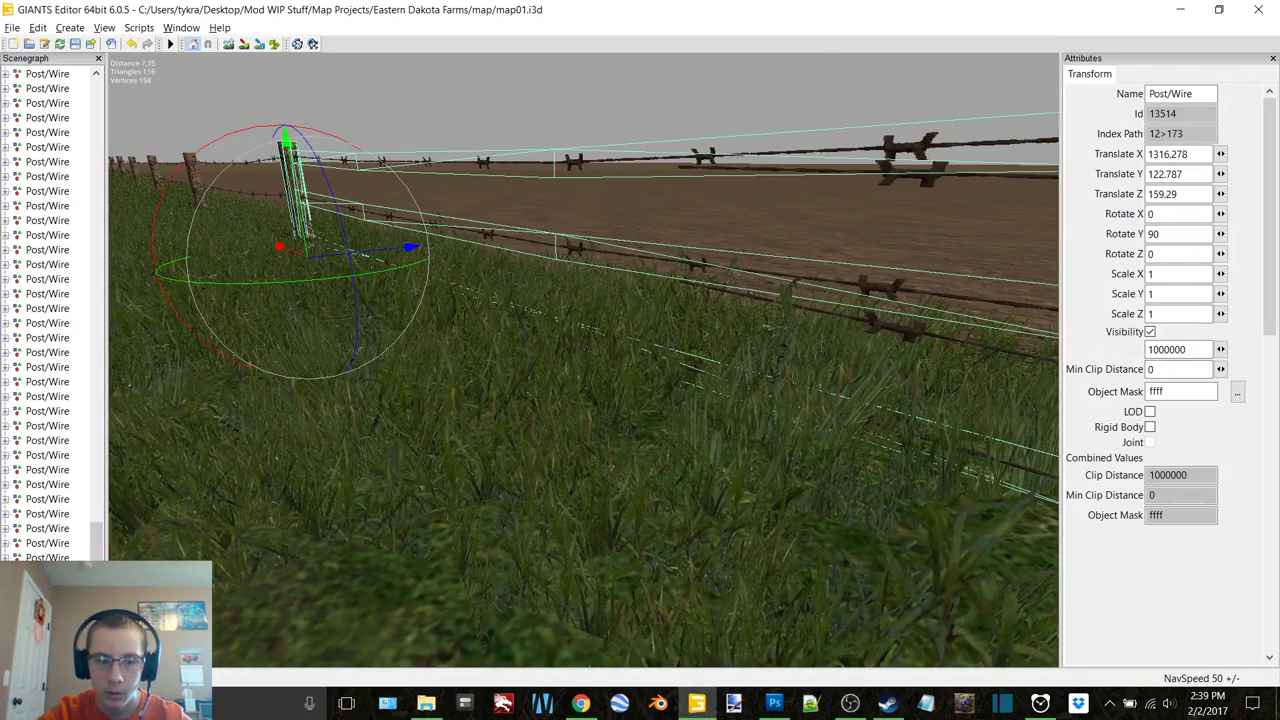
key(ctrl+d)
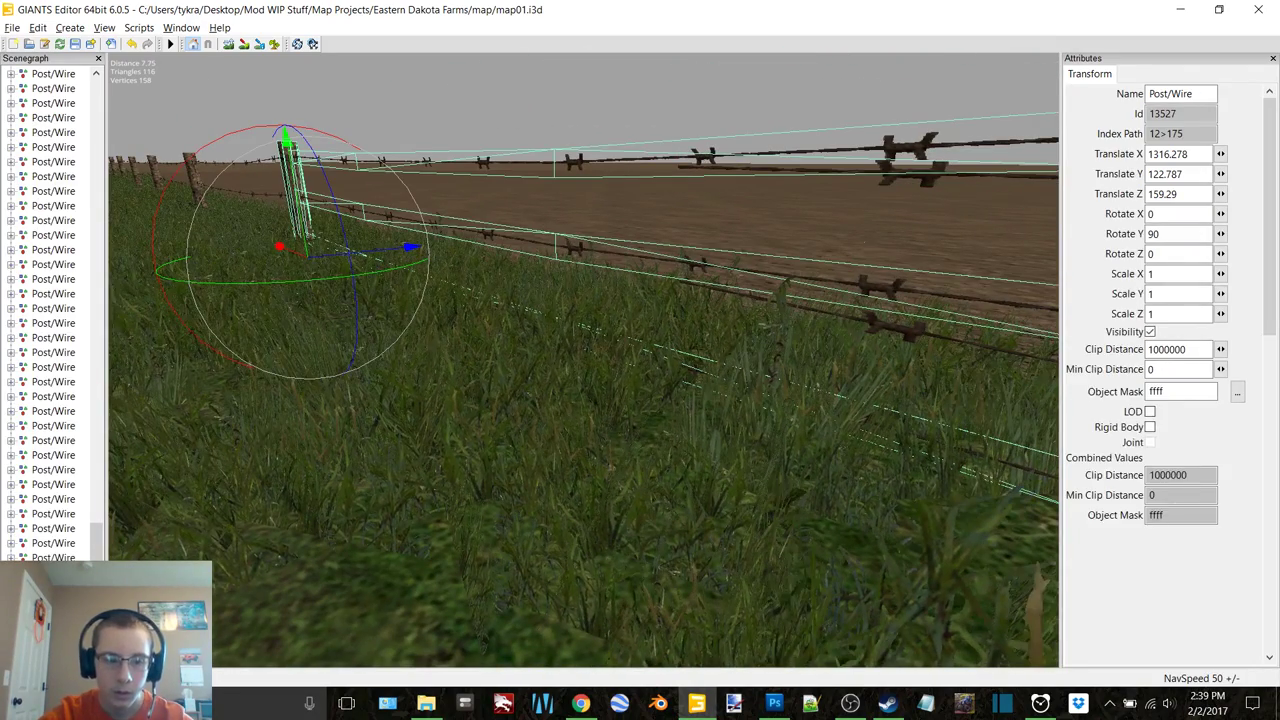
key(ctrl+alt+t)
key(Escape)
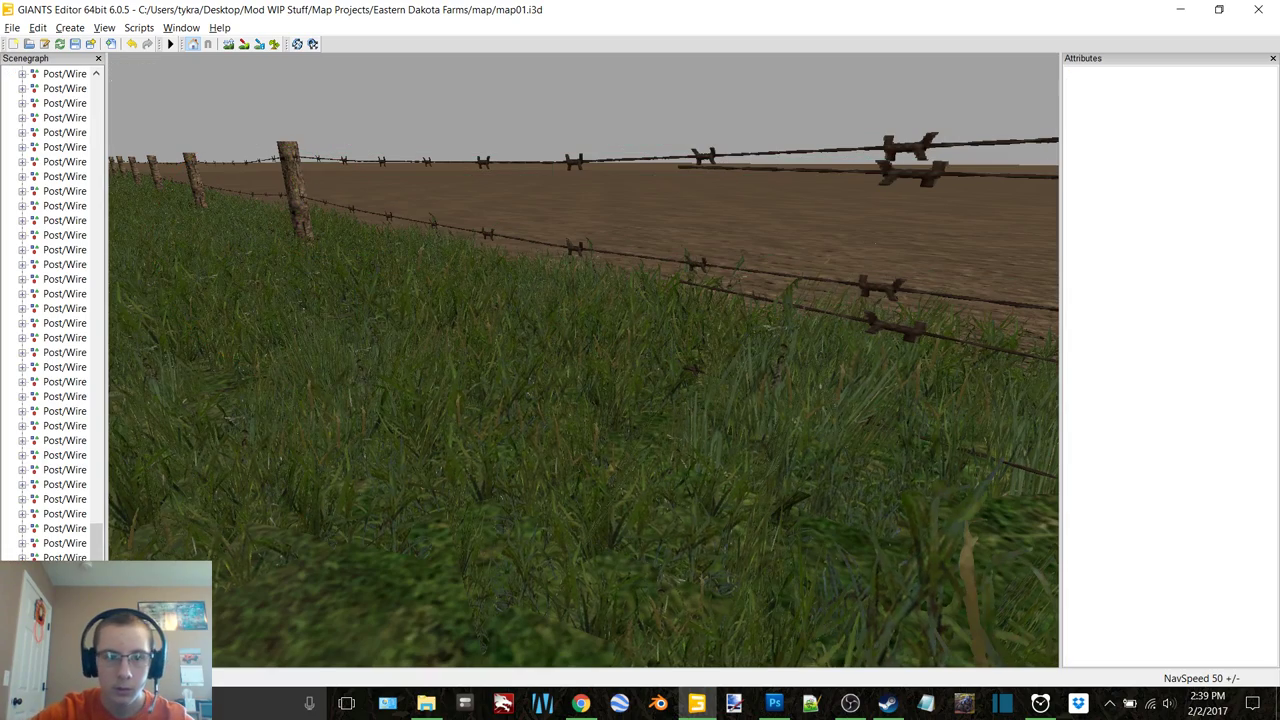
key(ctrl+z)
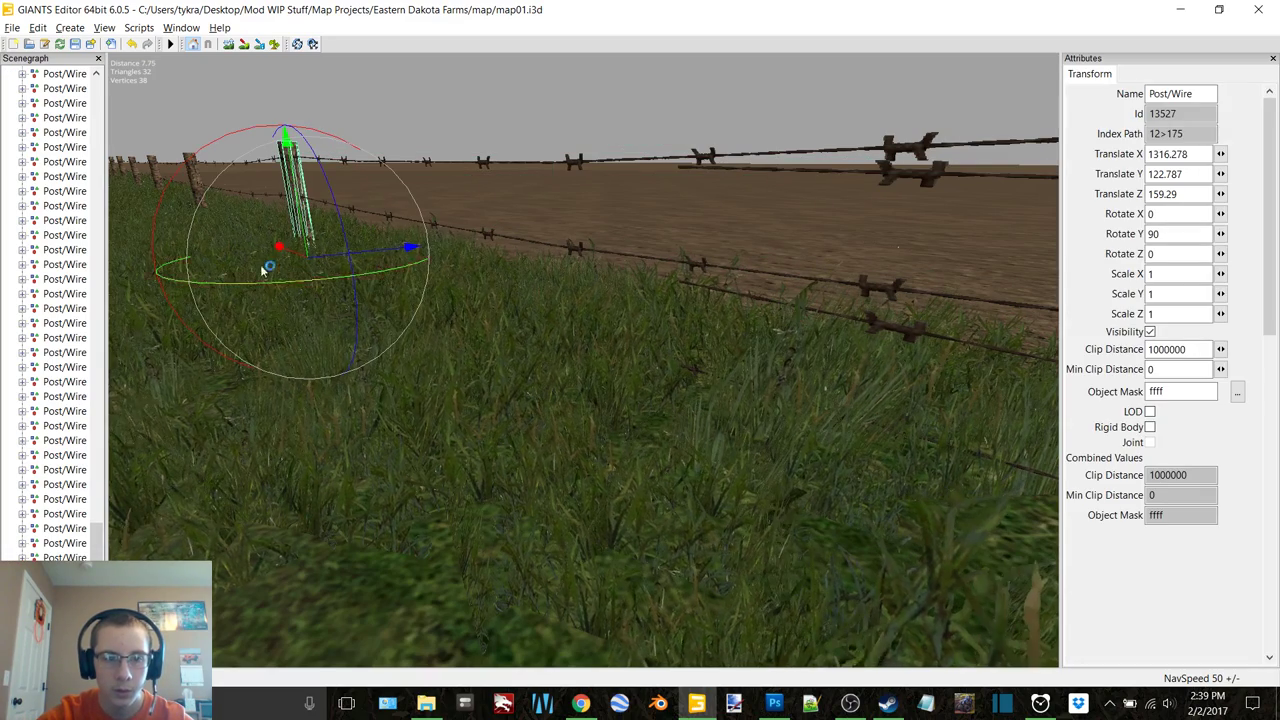
Slide the single post into the gap before the end section at about Z 165.08 and adjust its height to the ground
drag(280, 246, 658, 352)
right_drag(658, 352, 754, 360)
key(w)
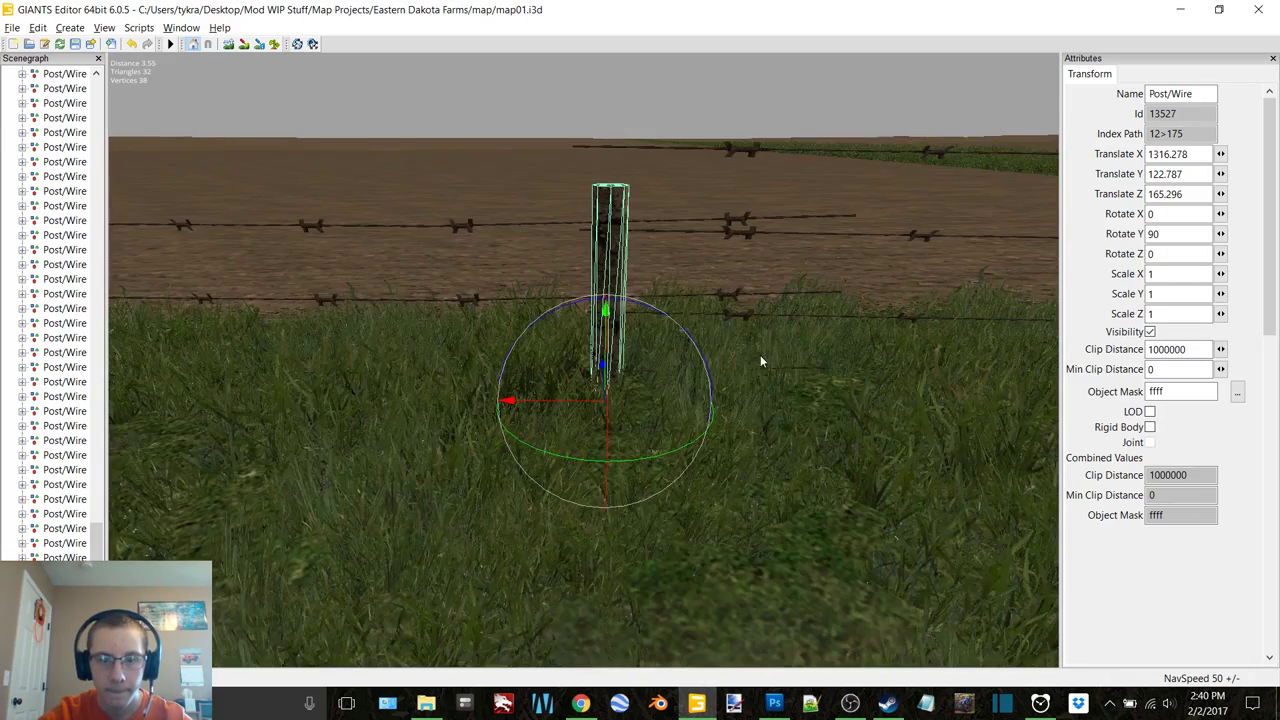
drag(565, 406, 533, 408)
right_drag(598, 377, 593, 378)
key(w)
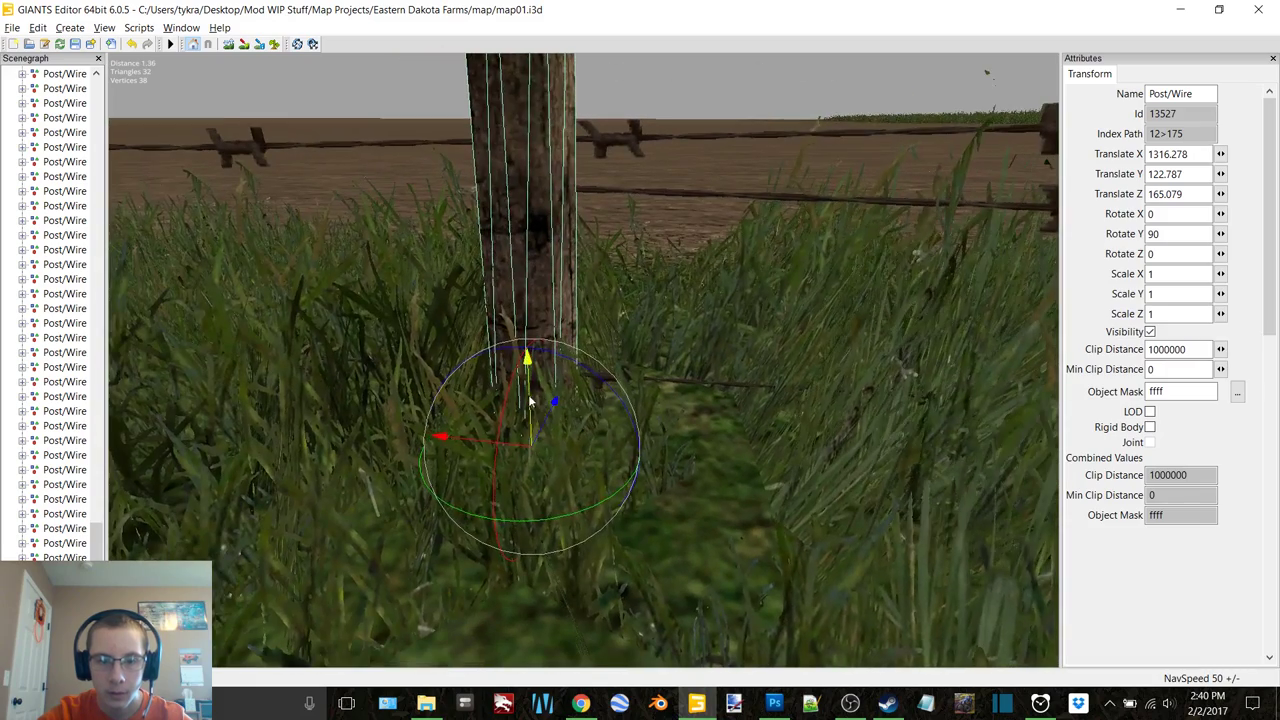
mouse_move(528, 372)
mouse_down()
mouse_move(510, 335)
mouse_move(510, 370)
mouse_up()
Shorten the top wire (wire_1) of the last full Post/Wire section by setting its Scale Z to 0.015
click(670, 385)
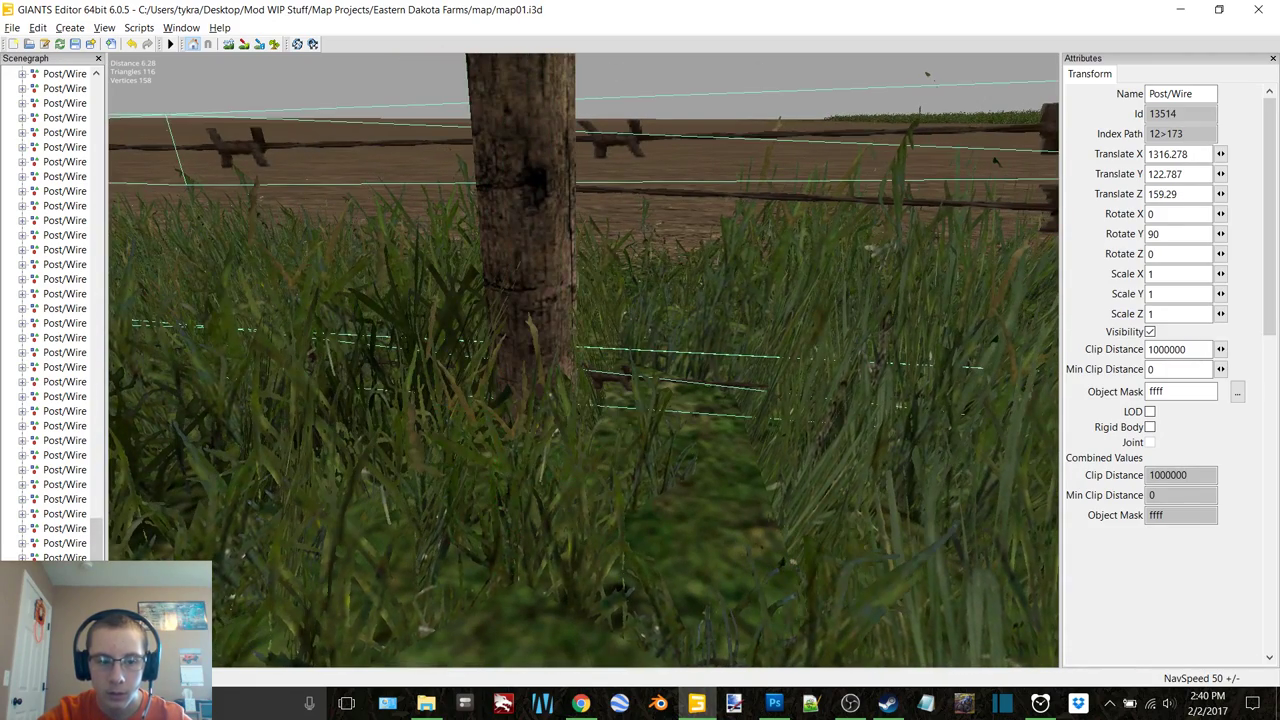
key(ctrl+t)
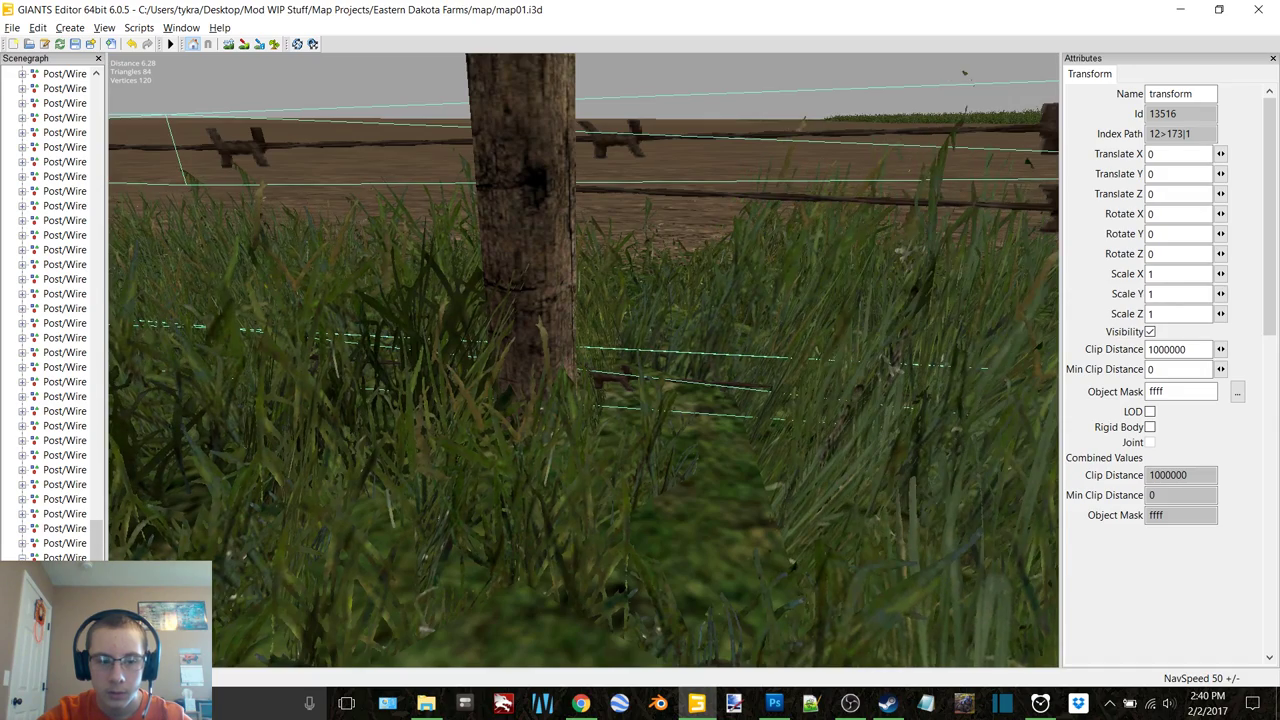
key(ctrl+v)
scroll(406, 447, down, 5)
middle_drag(404, 446, 491, 431)
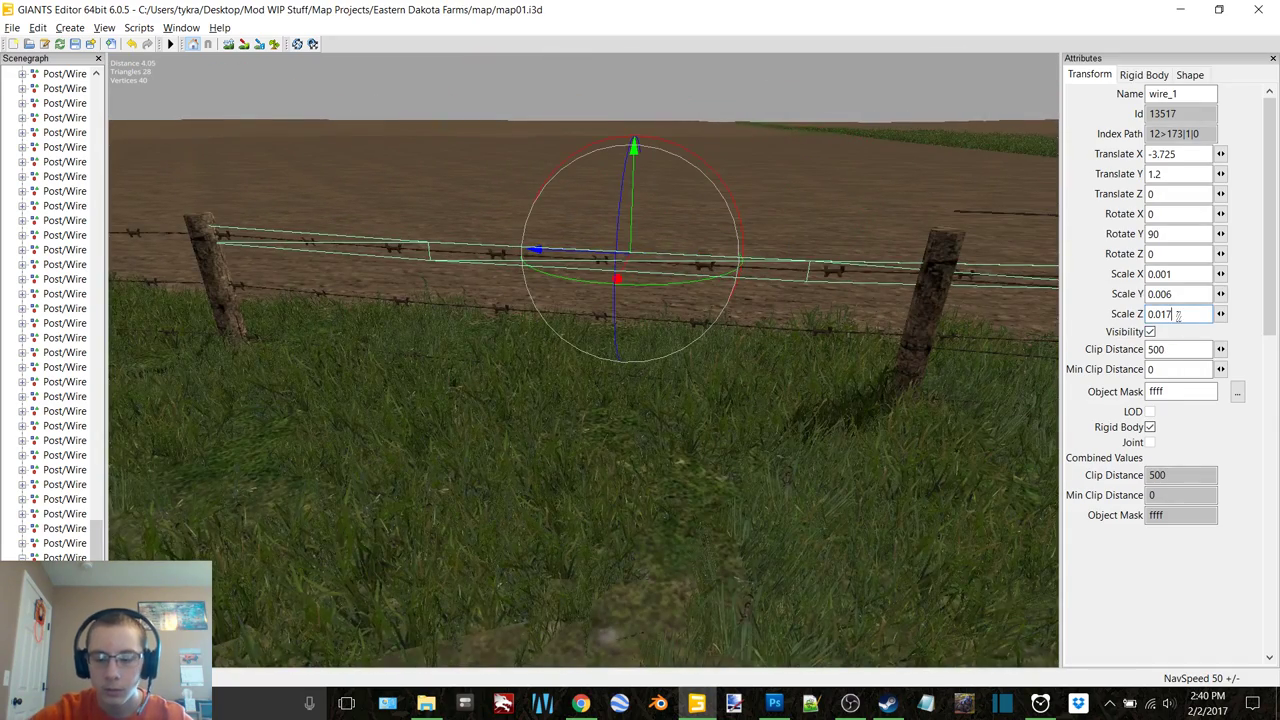
key(BackSpace)
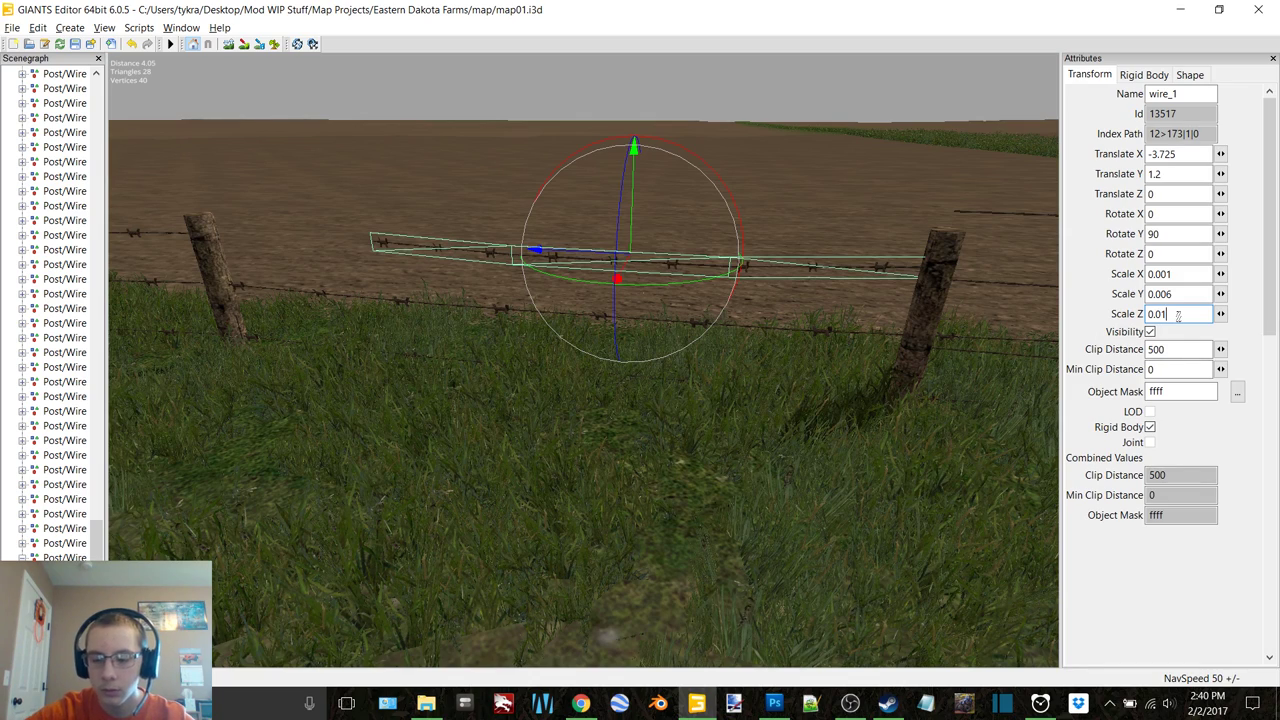
text(5)
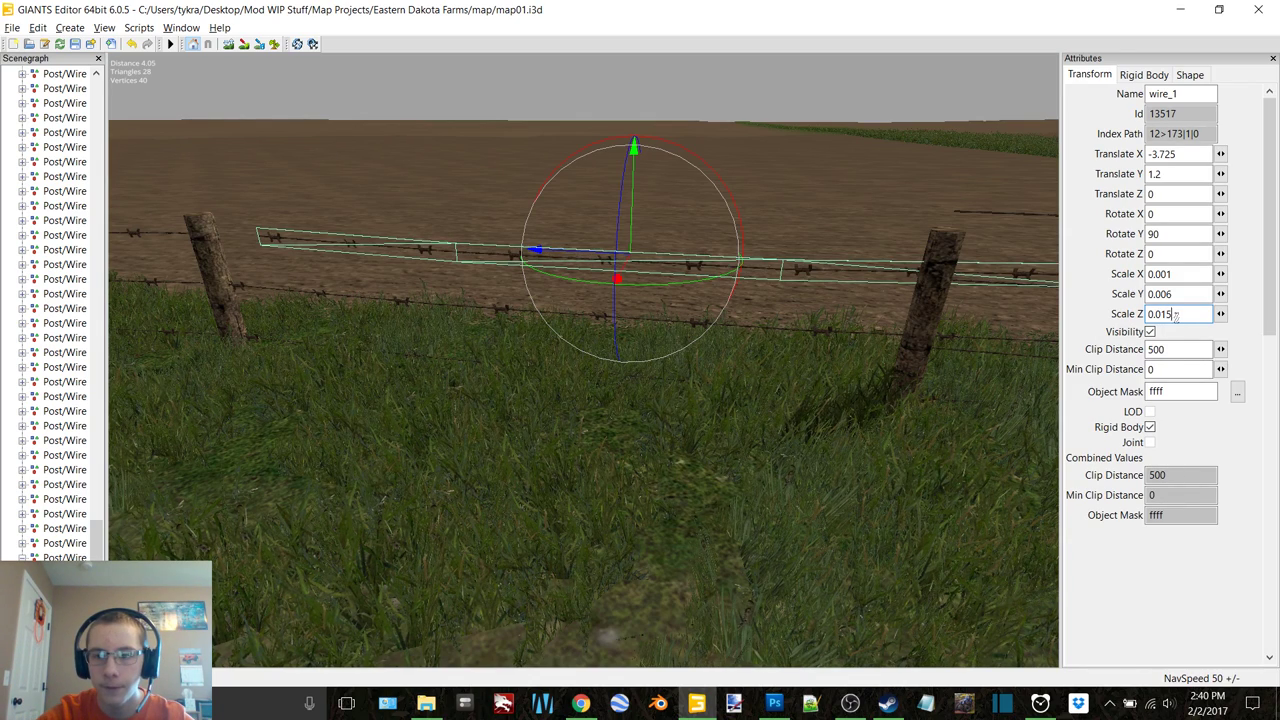
Set the Scale Z of the same section's wire_2 and wire_3 to 0.015
right_drag(887, 285, 886, 285)
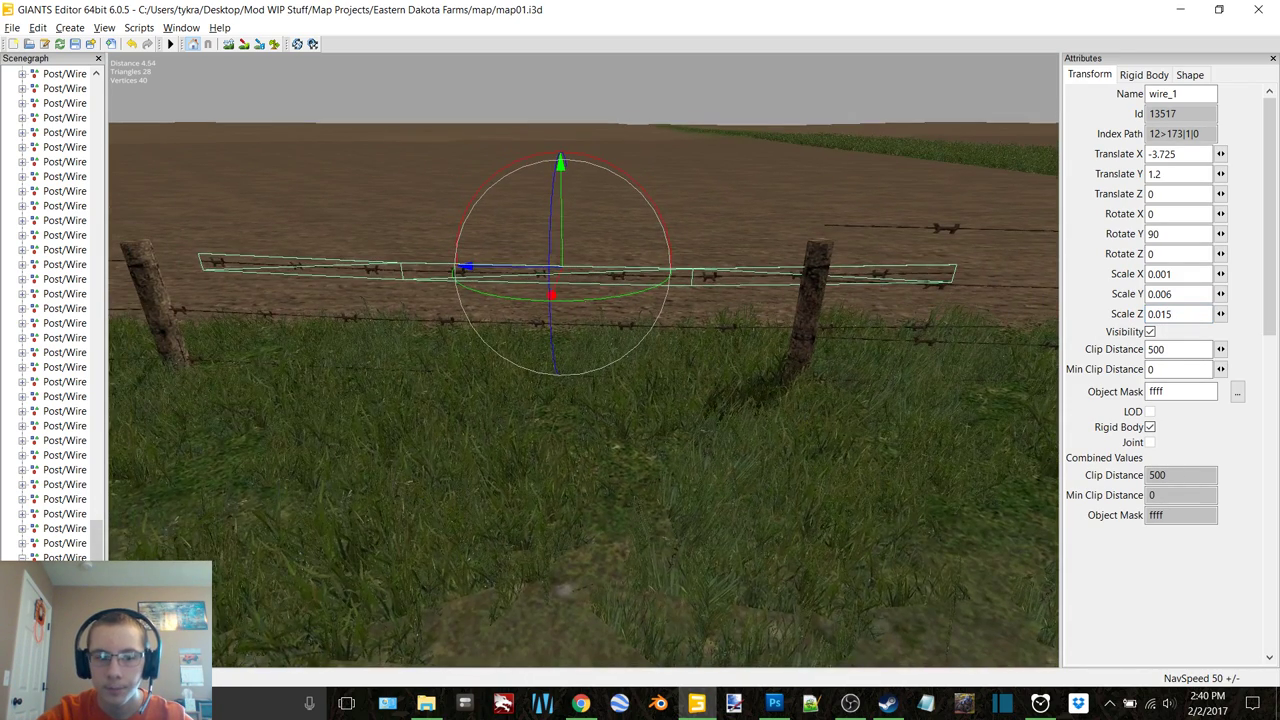
click(880, 332)
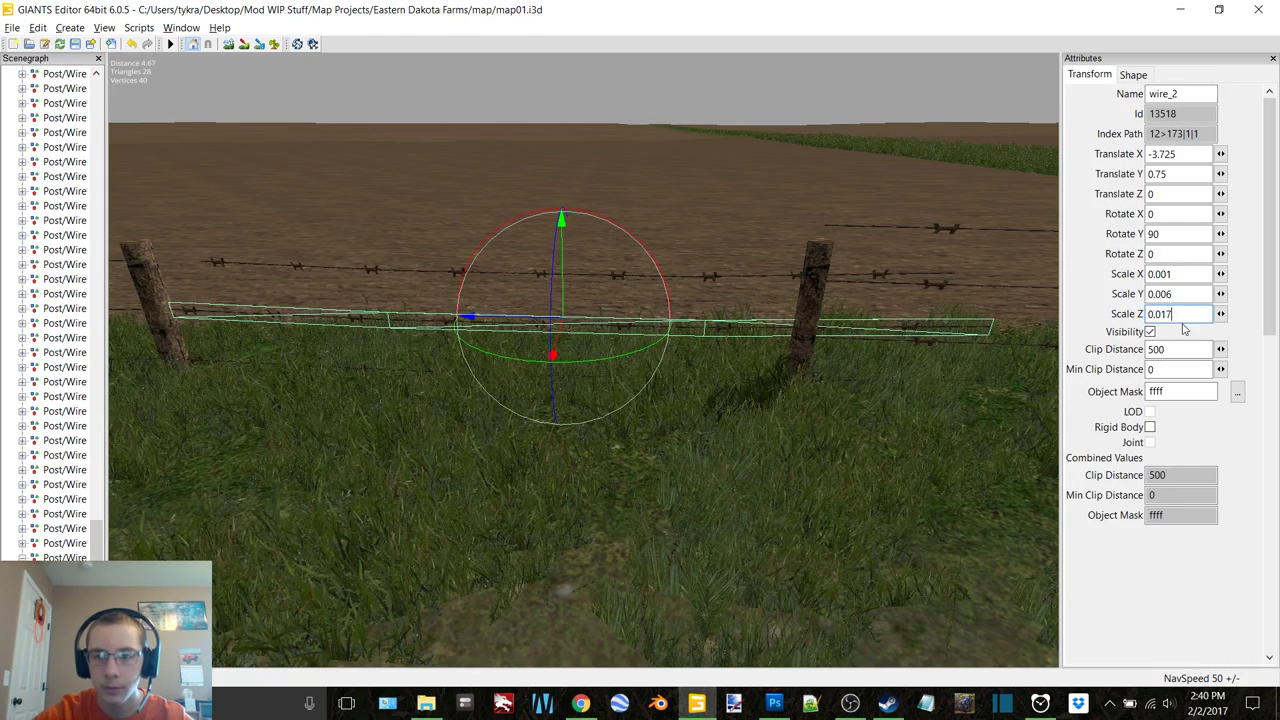
key(BackSpace)
text(5)
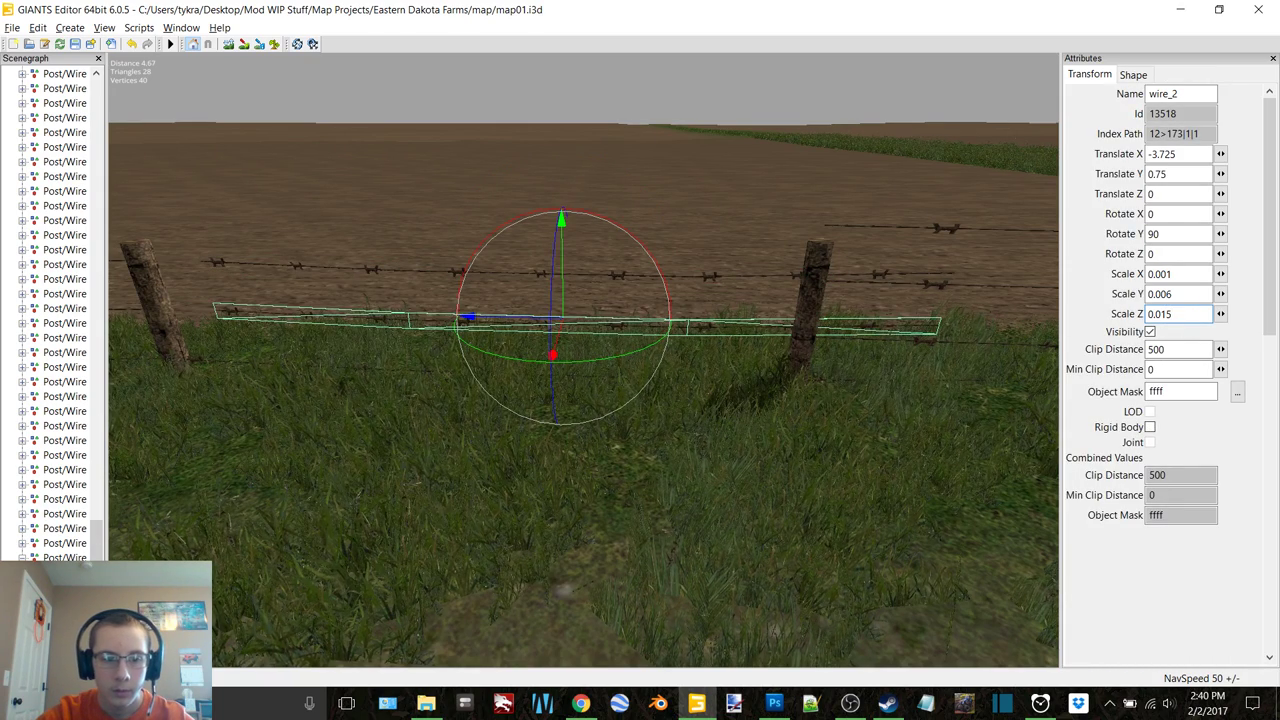
click(880, 374)
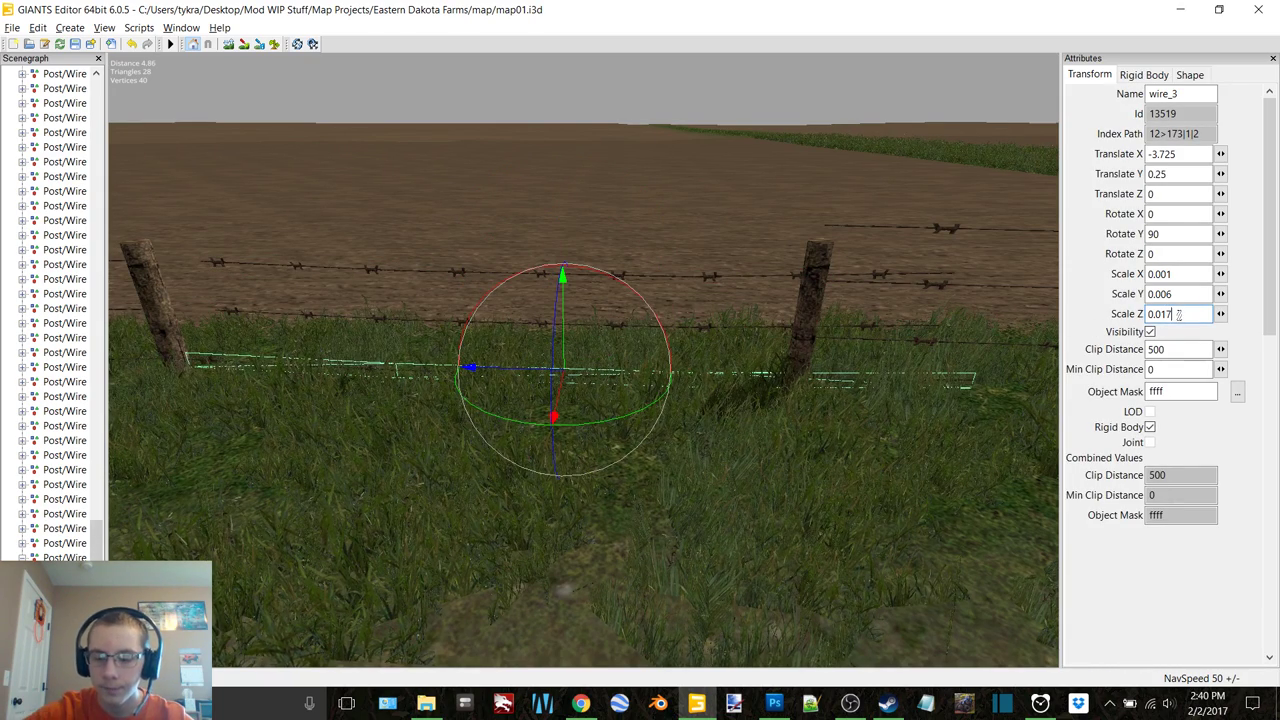
click(1178, 314)
key(BackSpace)
text(5)
Slide the last full section's wire group to Translate X 0.558 and set the Scale Z of its three wires to 0.01
click(297, 350)
drag(140, 390, 97, 388)
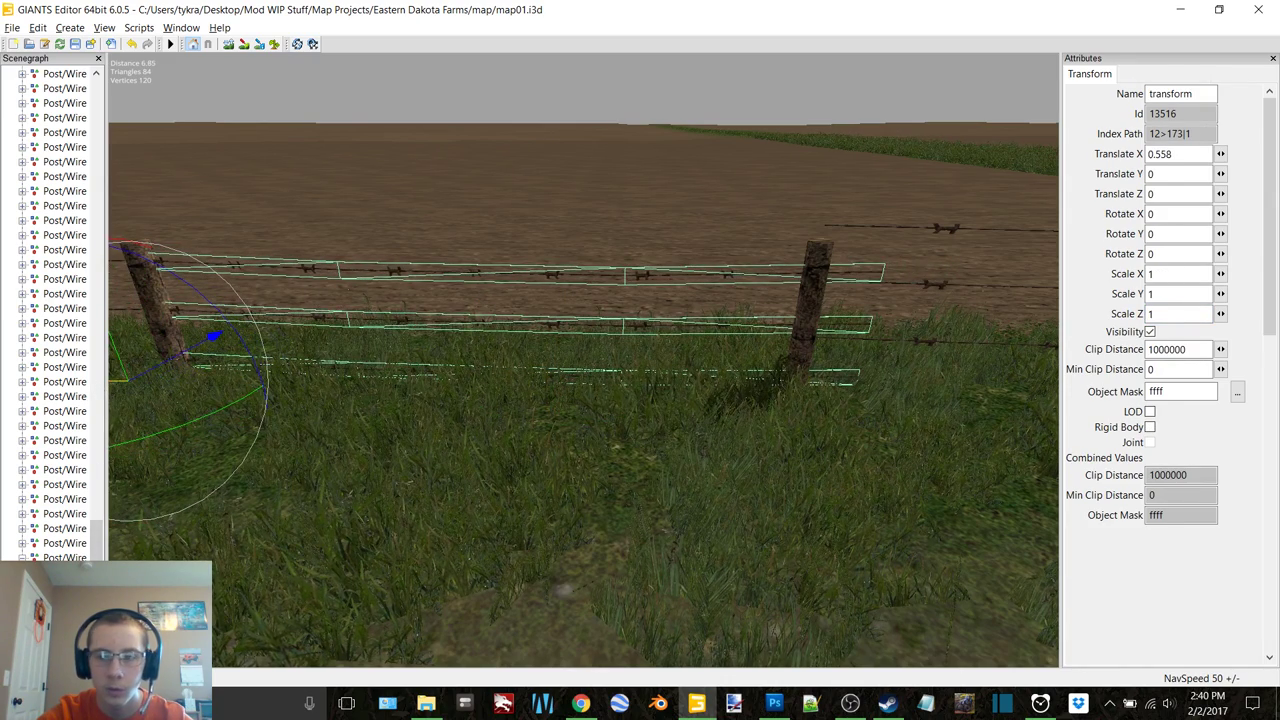
click(600, 268)
key(BackSpace)
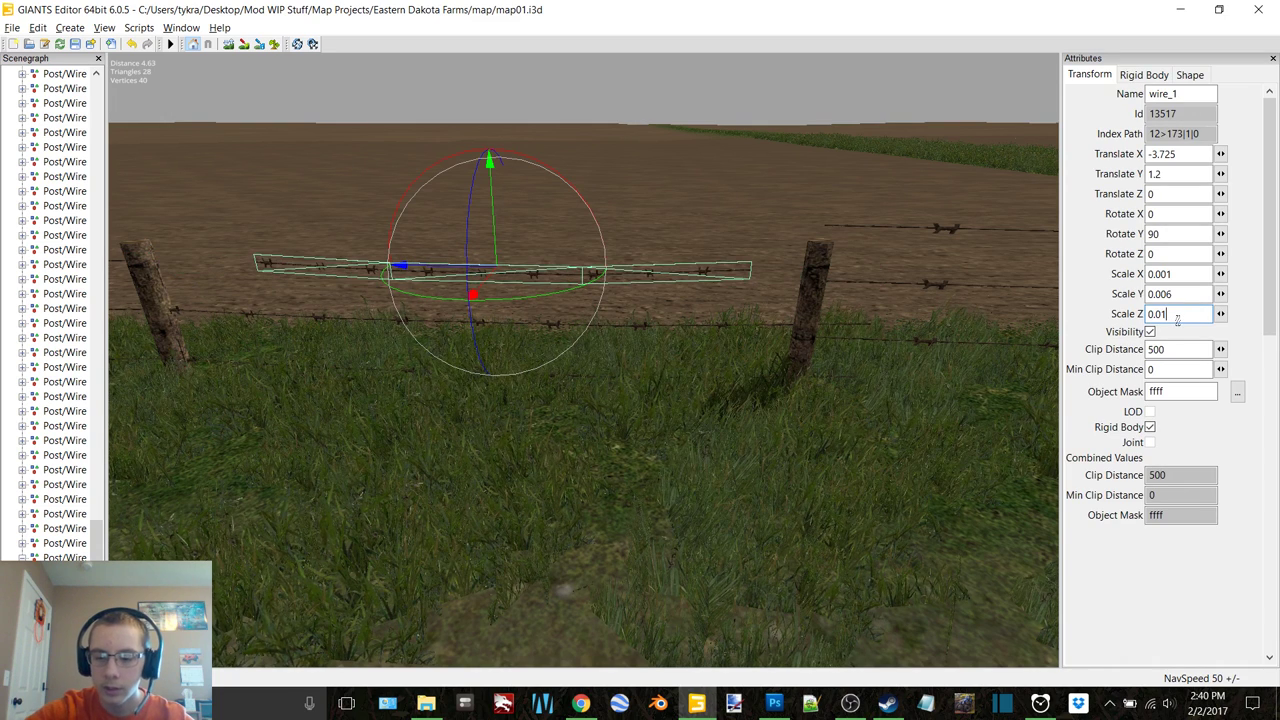
text(2)
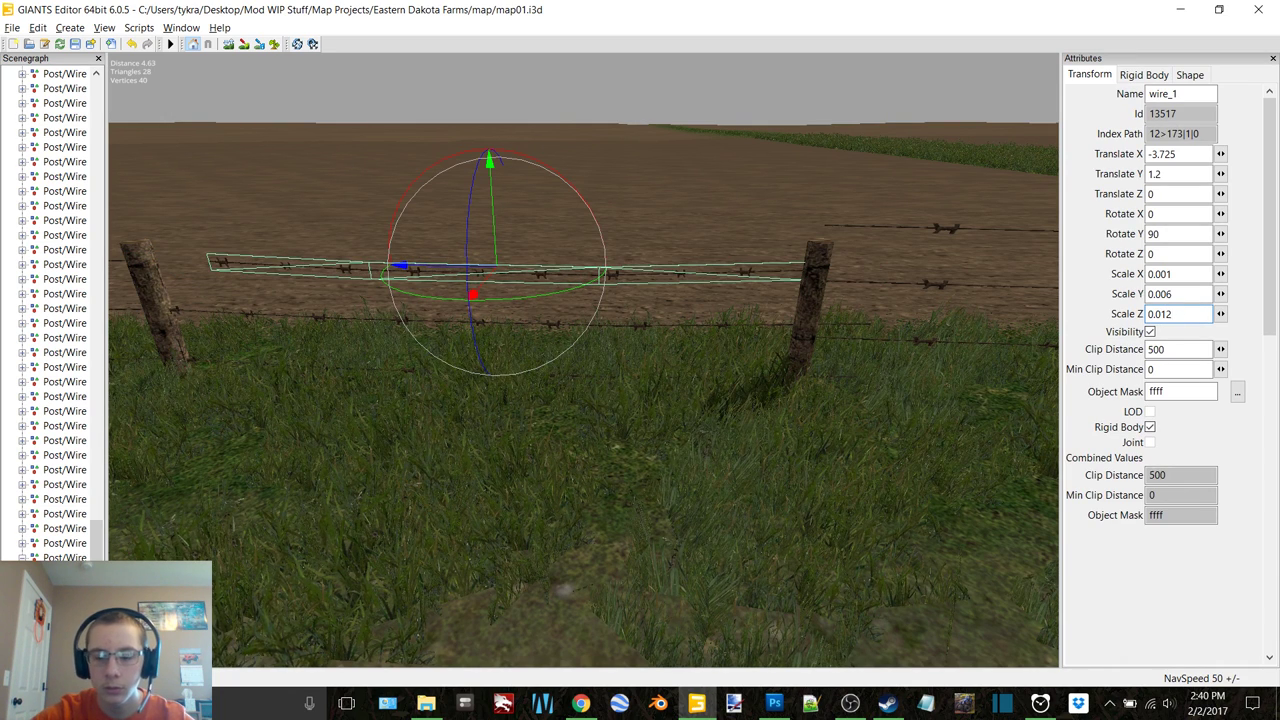
key(BackSpace)
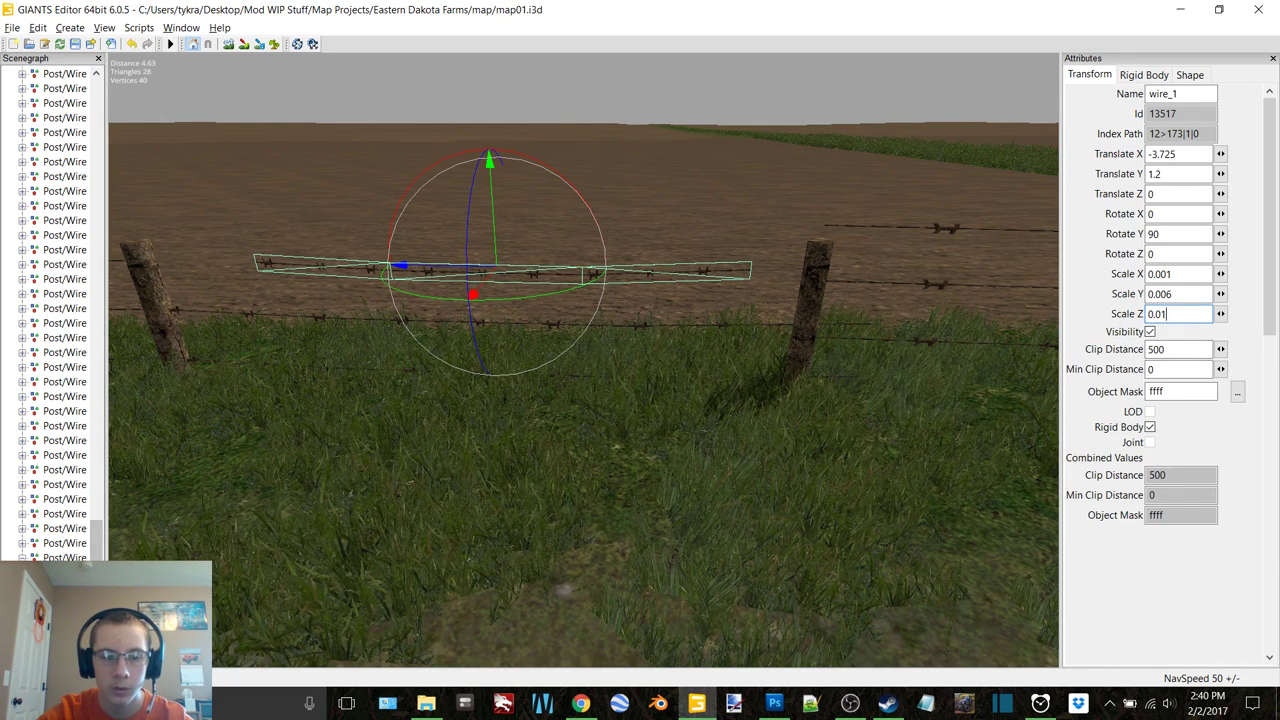
click(848, 336)
key(BackSpace)
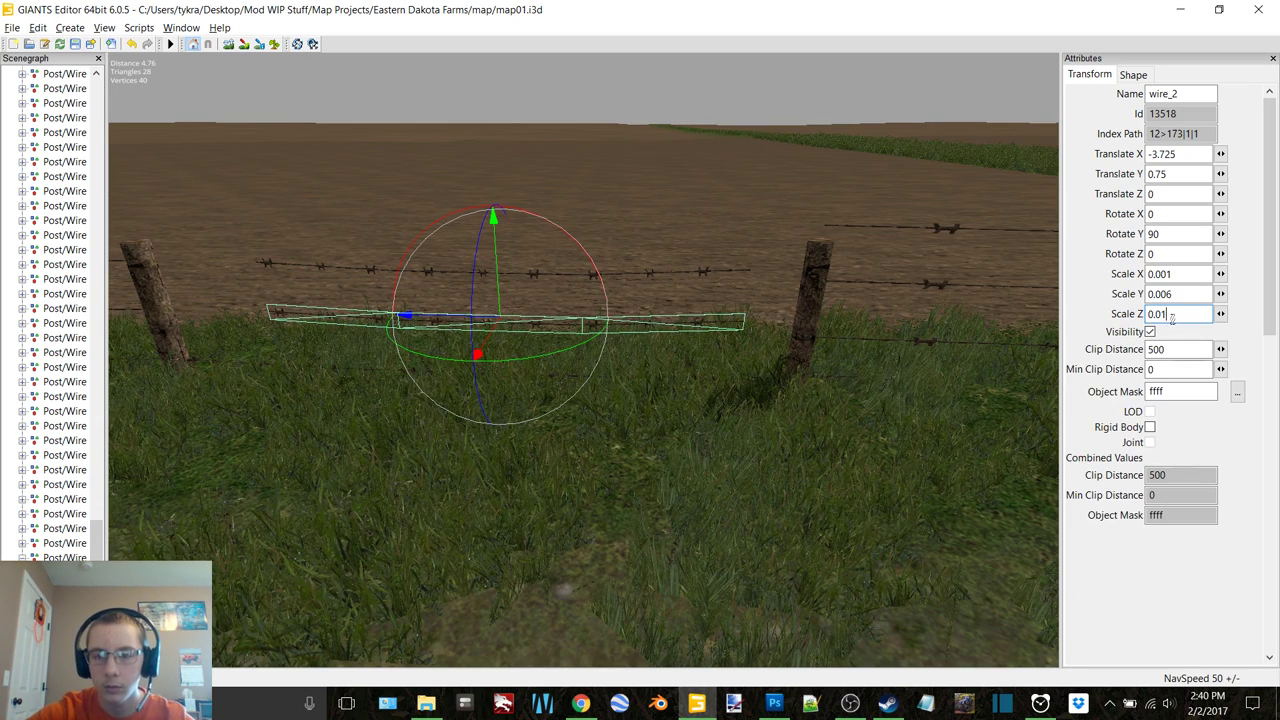
click(845, 378)
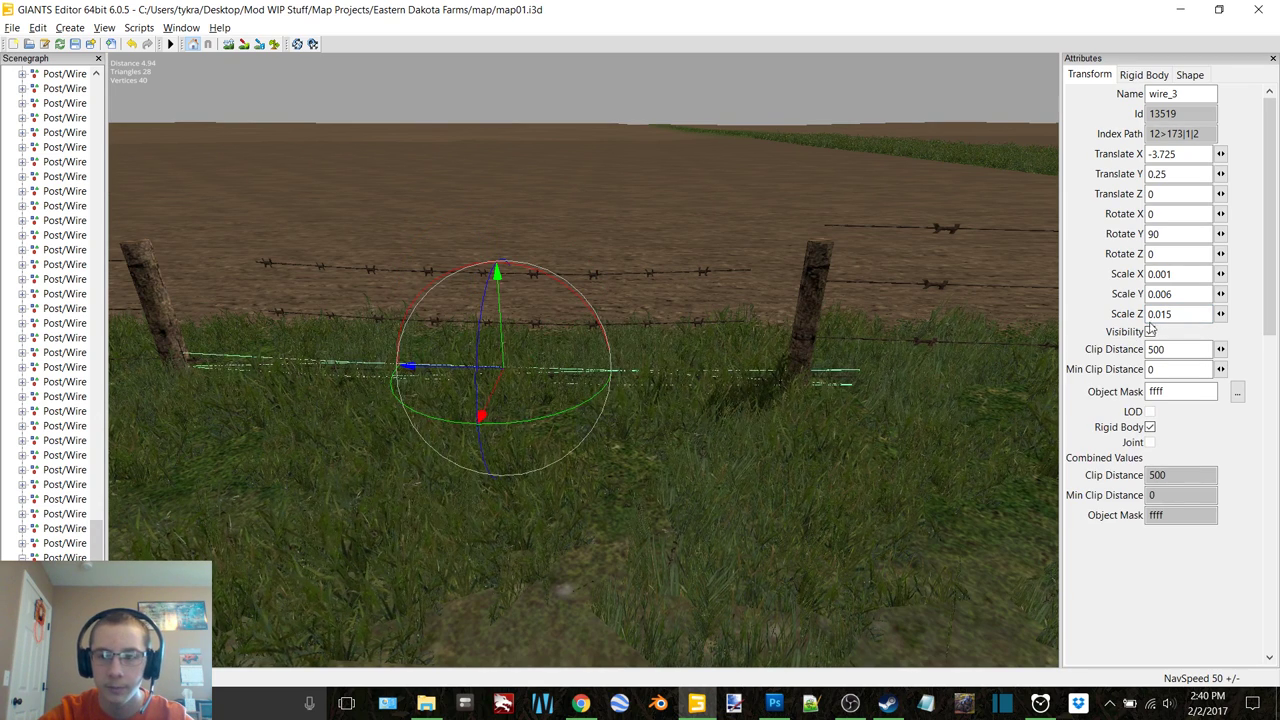
key(BackSpace)
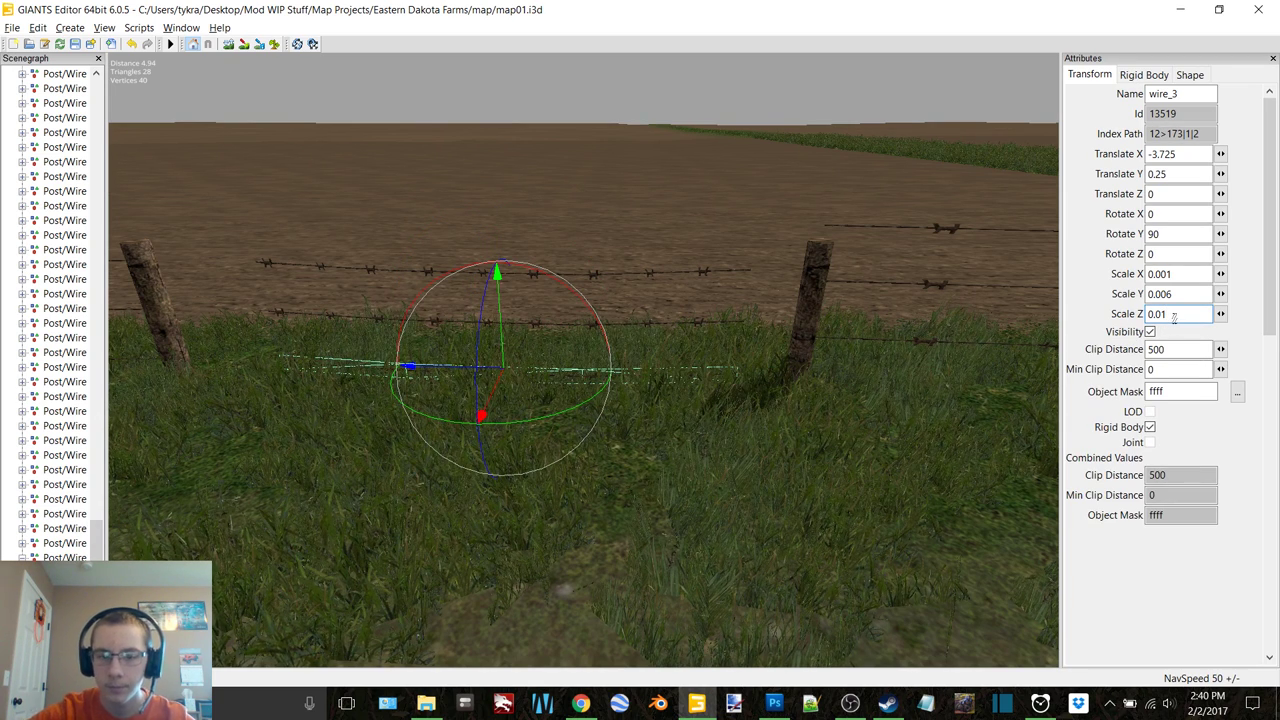
Try sliding the wire group further along the fence and undo the move
click(329, 429)
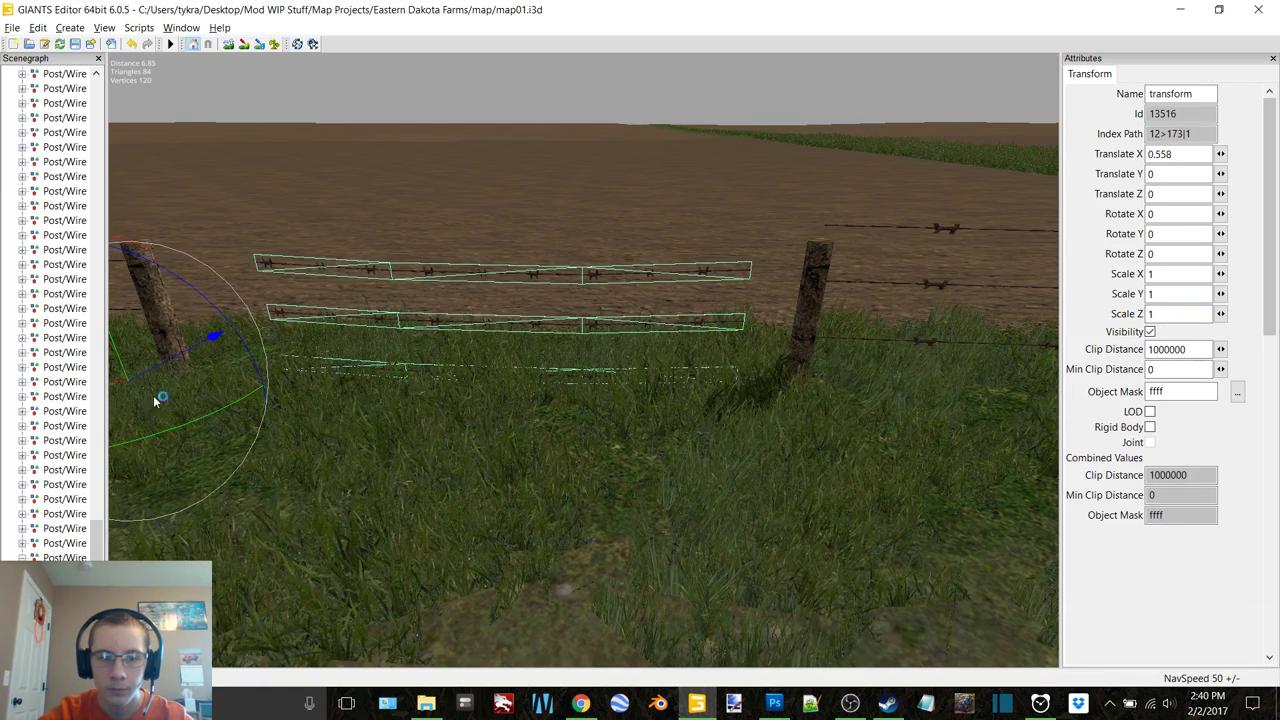
drag(123, 385, 86, 383)
key(ctrl+z)
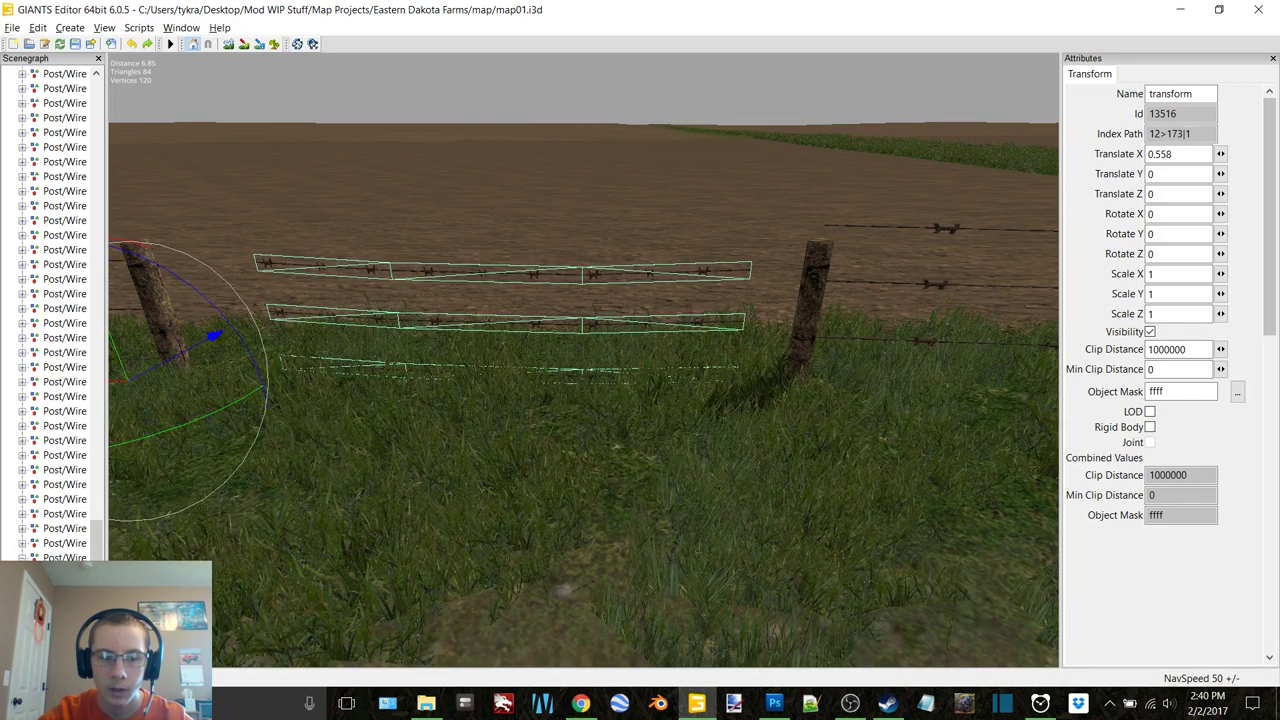
Lengthen the section's top wire (wire_1) by setting its Scale Z to 0.013
click(500, 318)
click(520, 268)
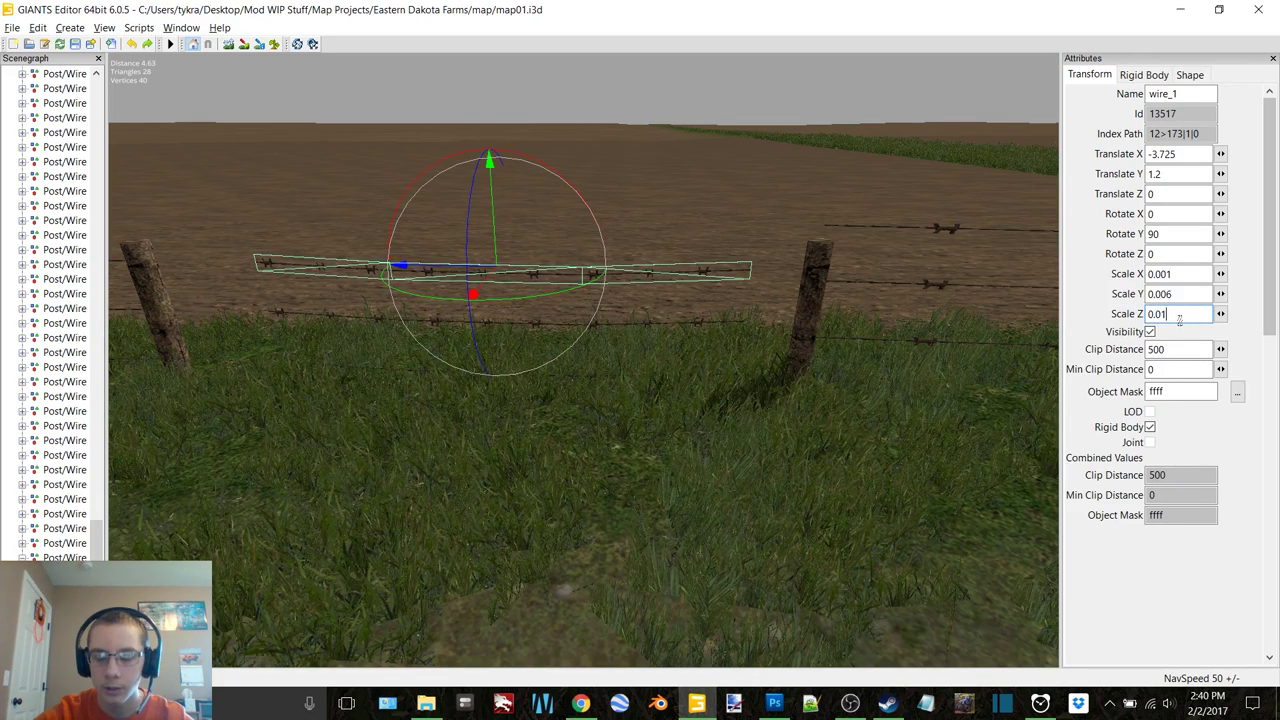
text(2)
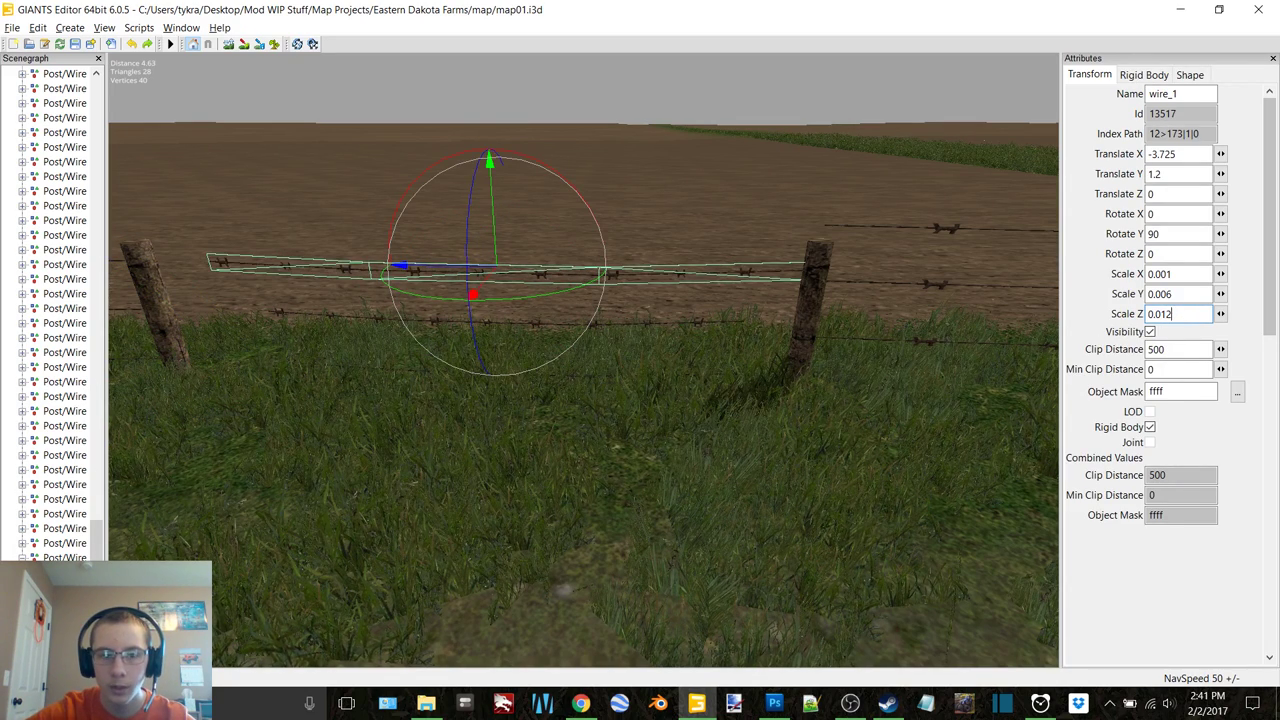
key(BackSpace)
text(3)
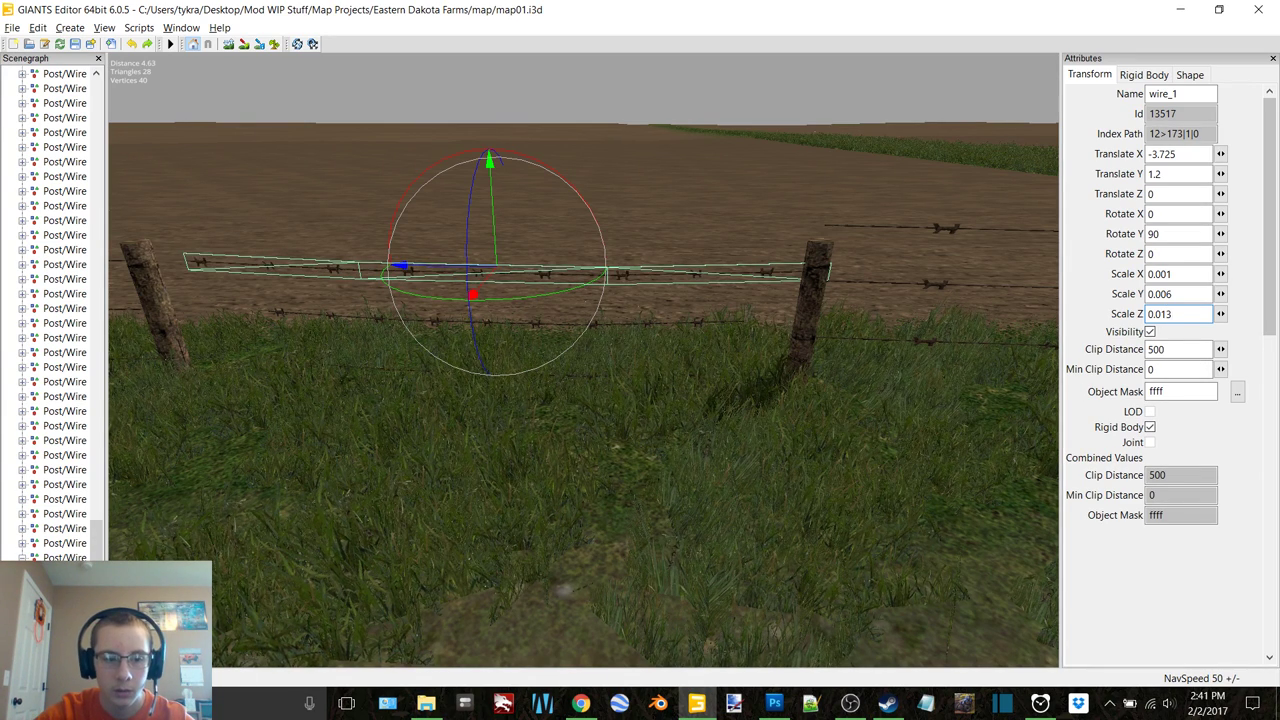
Set the Scale Z of wire_2 and wire_3 to 0.013 and slide the wire group to Translate X 0.776
click(430, 318)
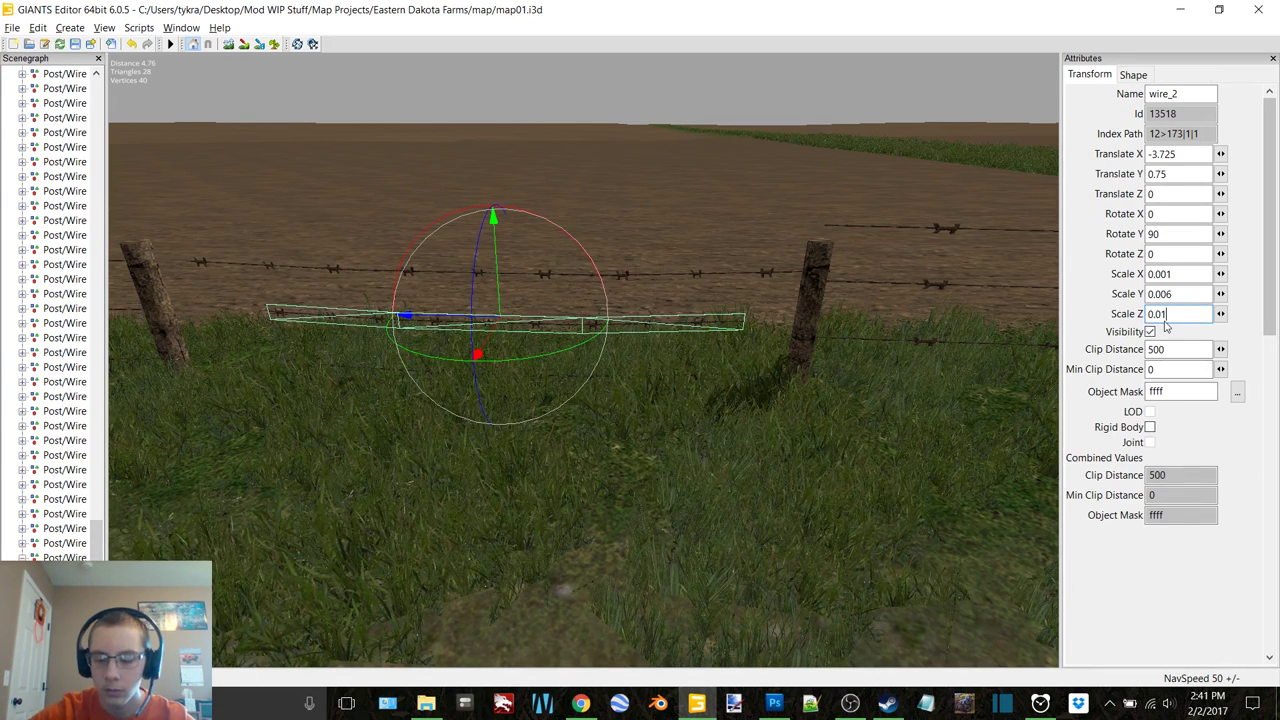
text(3)
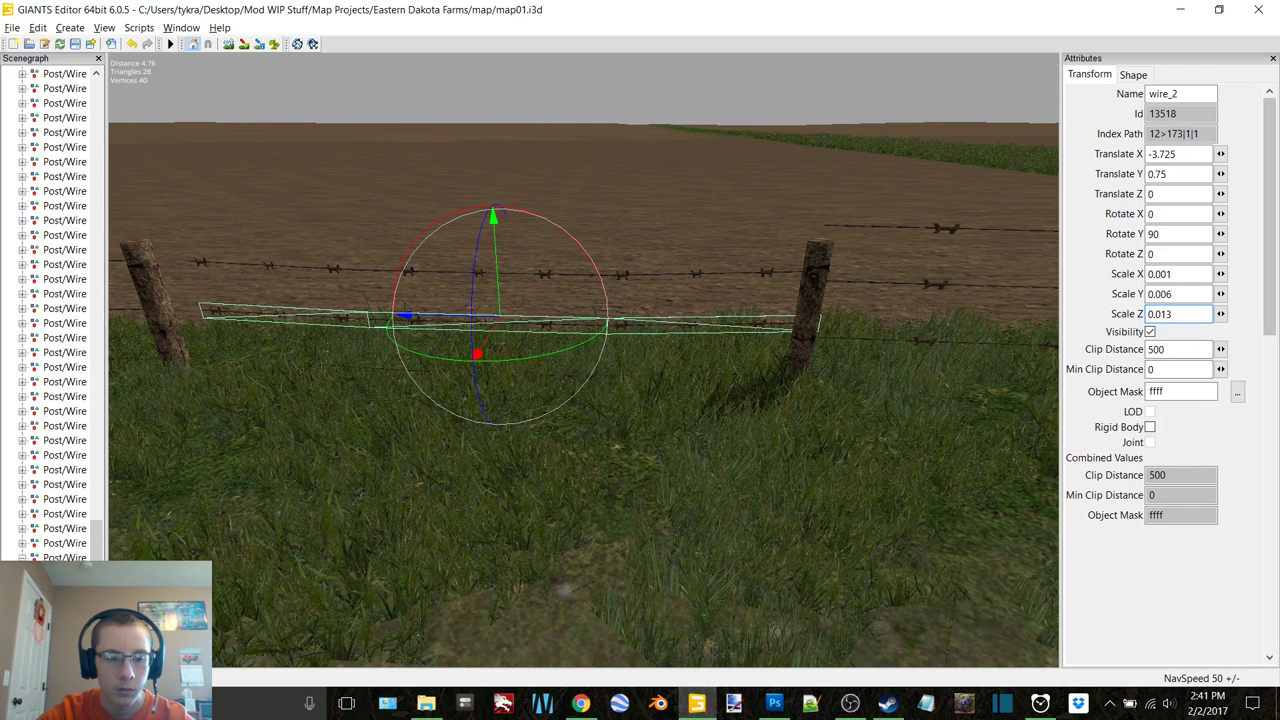
click(430, 367)
right_click(580, 703)
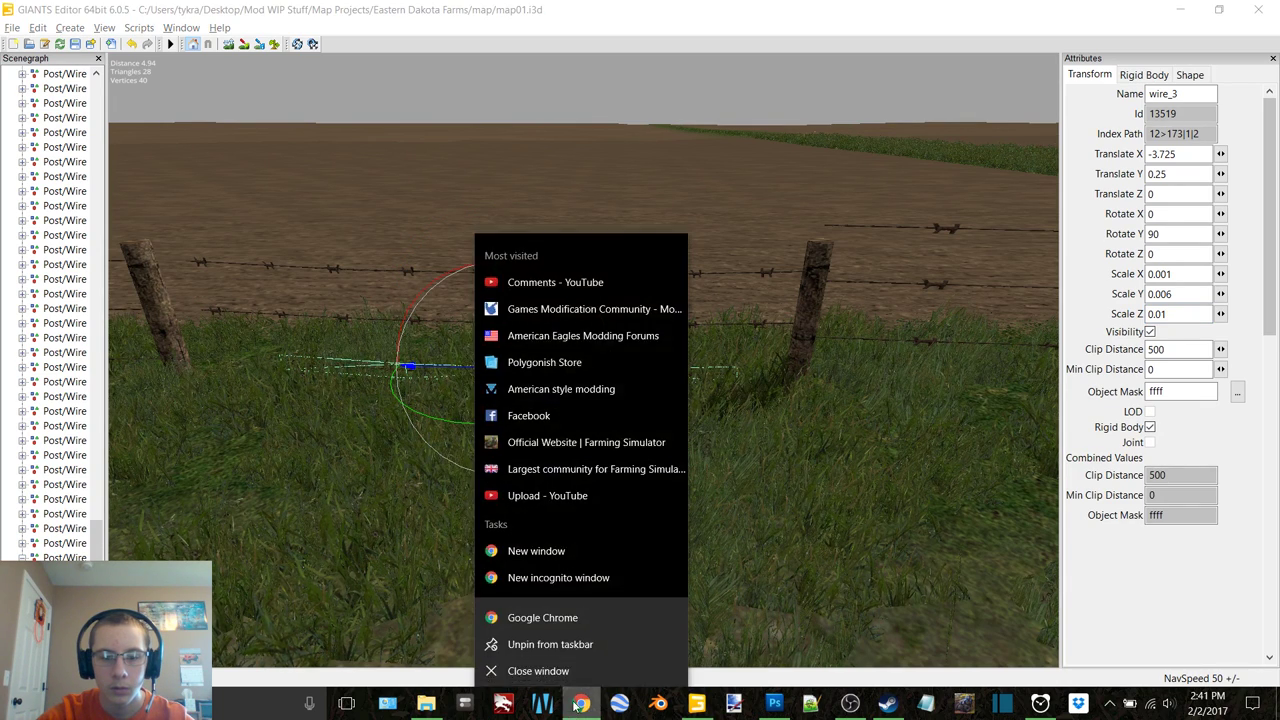
click(808, 563)
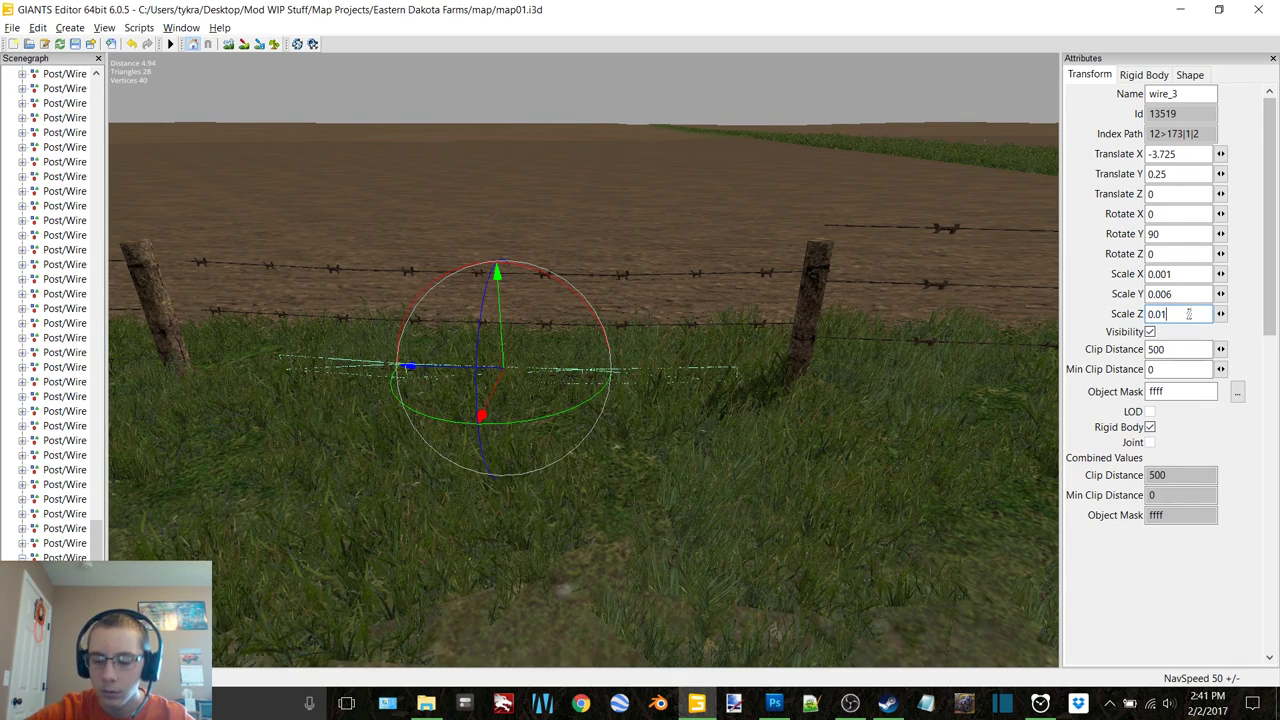
text(3)
key(Return)
click(118, 390)
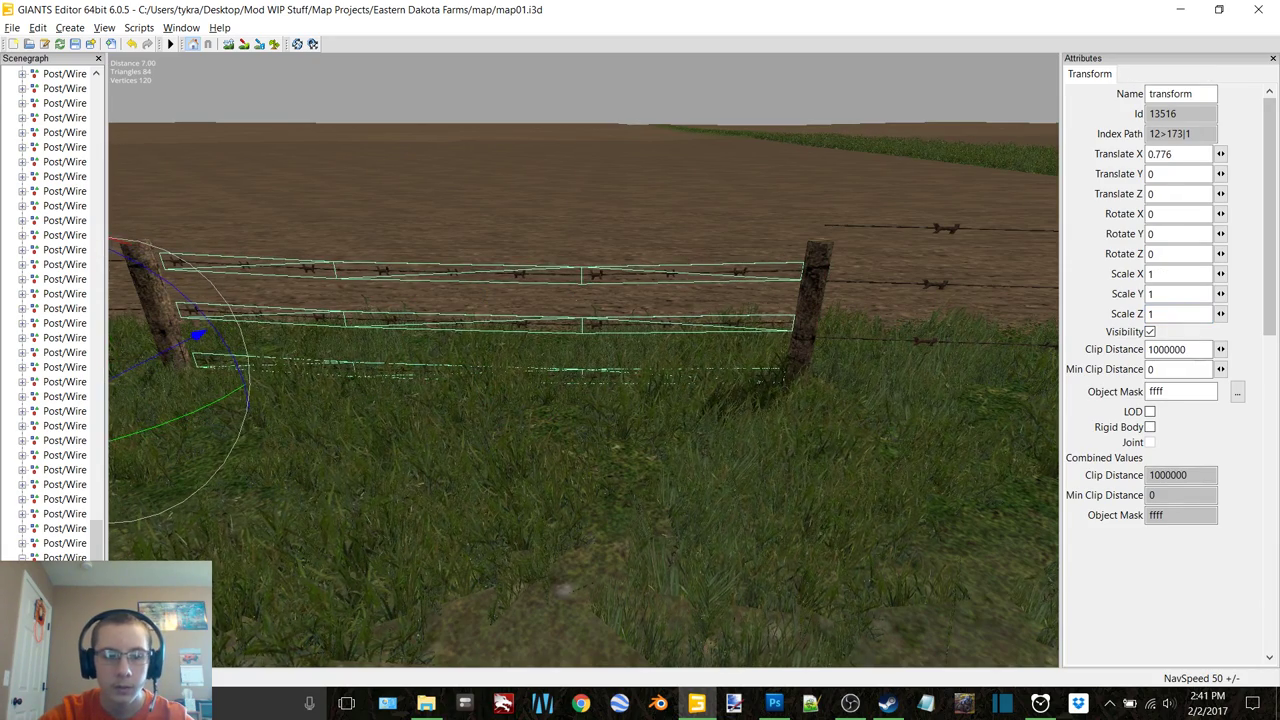
Fit the top wire (wire_1) between the two posts by setting its Scale Z to 0.0135
click(462, 268)
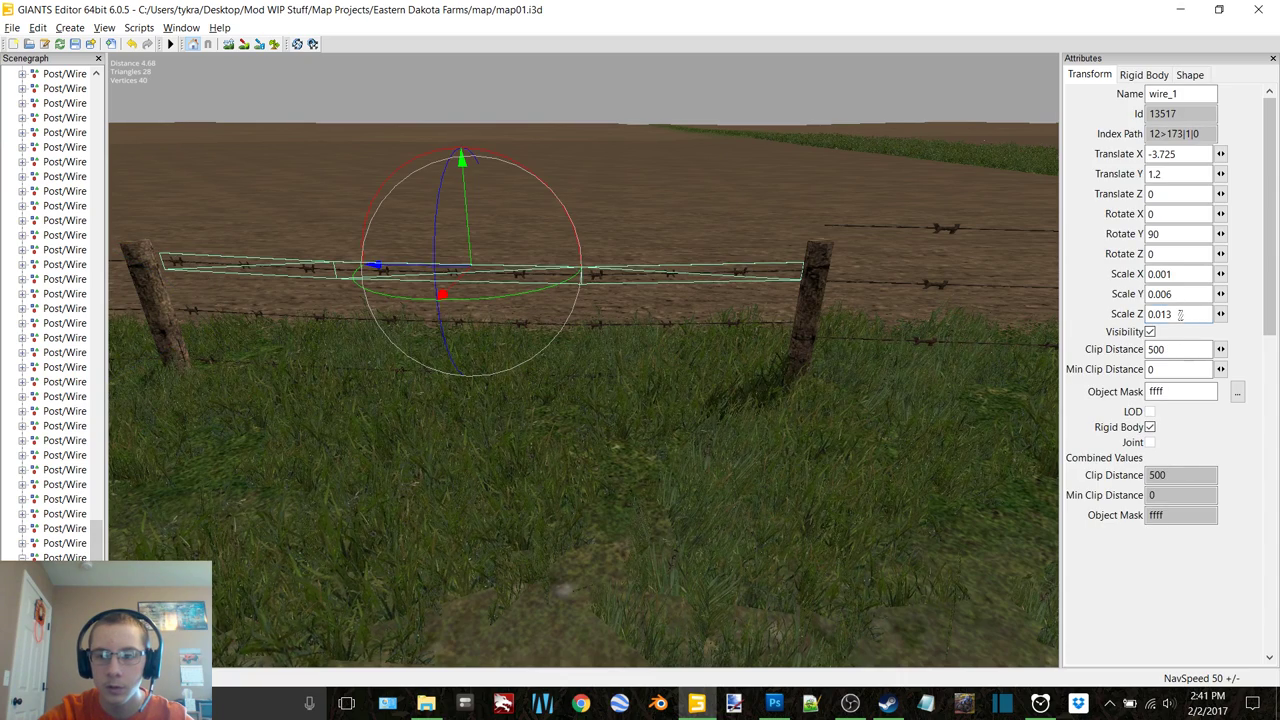
click(1180, 314)
key(BackSpace)
text(4)
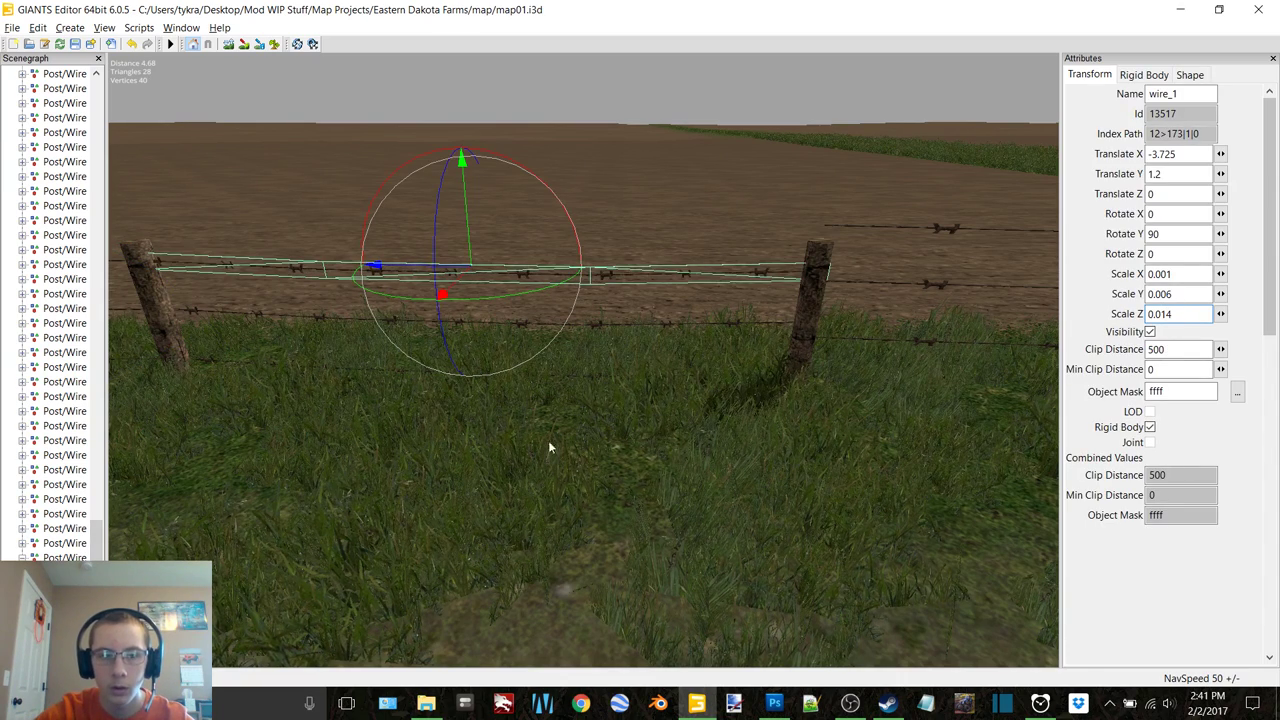
key(BackSpace)
text(35)
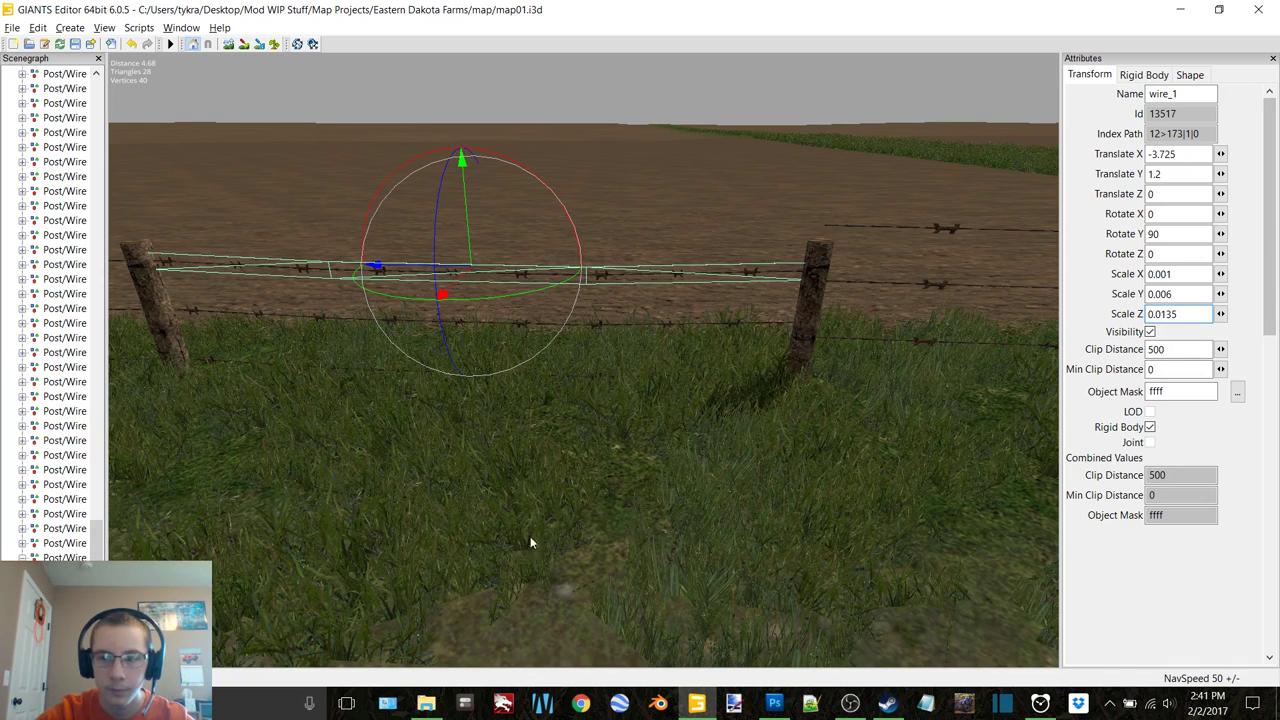
Set the Scale Z of the same section's wire_2 and wire_3 to 0.0135
click(770, 318)
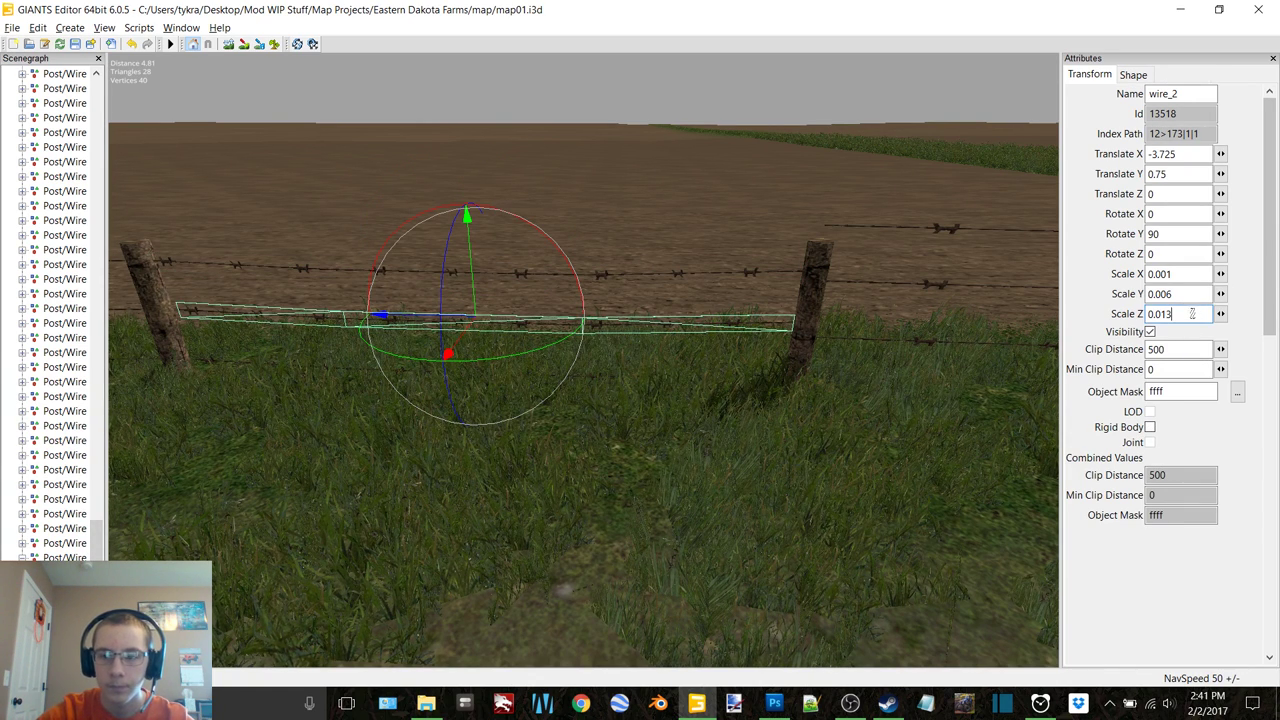
text(5)
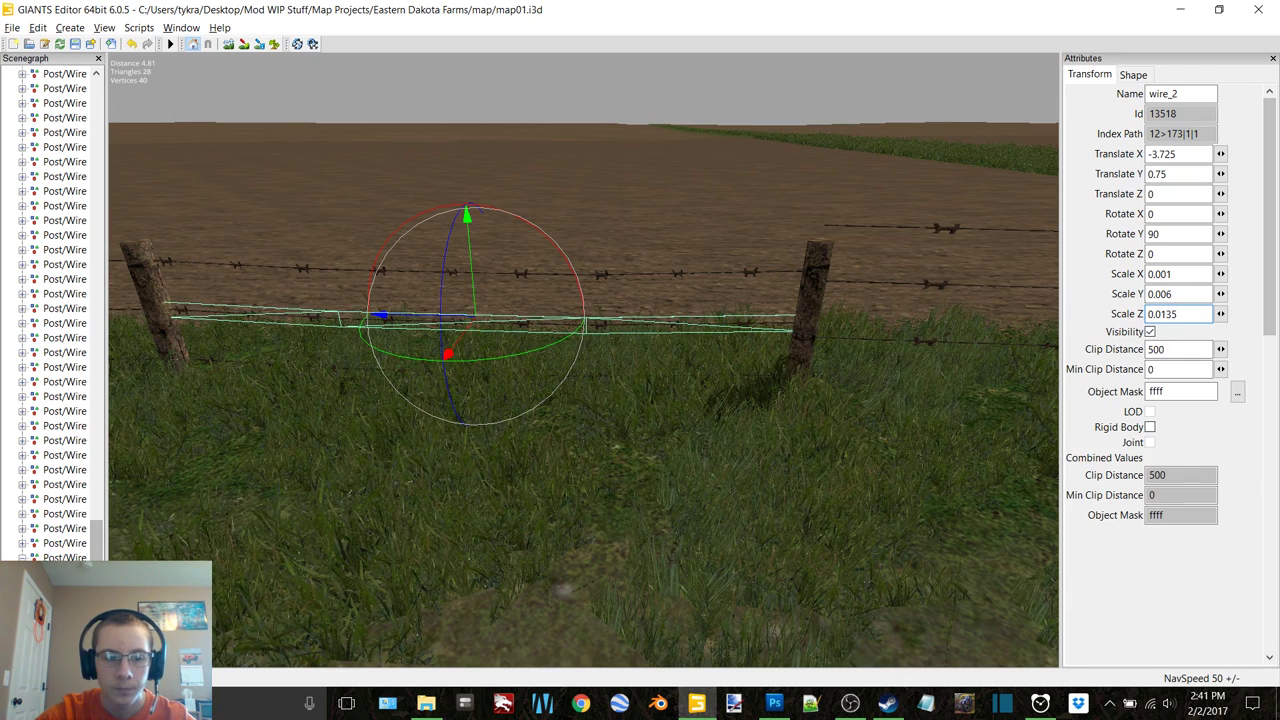
key(Down)
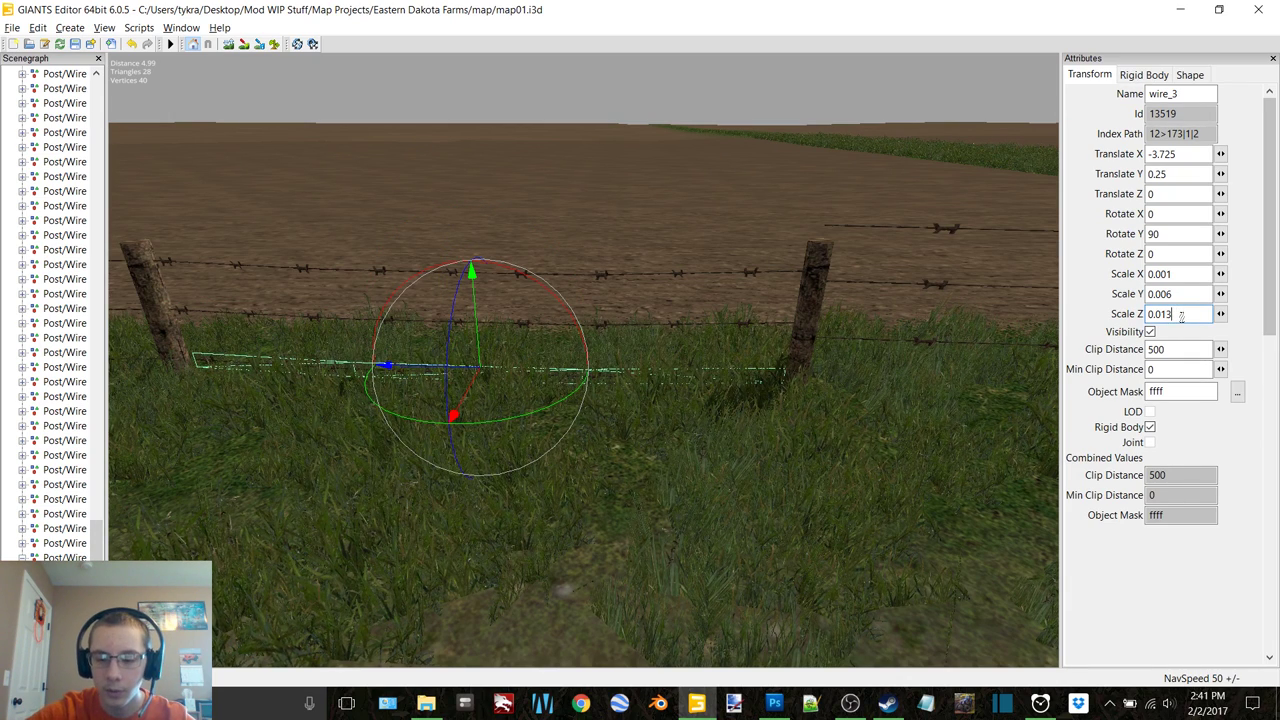
key(BackSpace)
text(5)
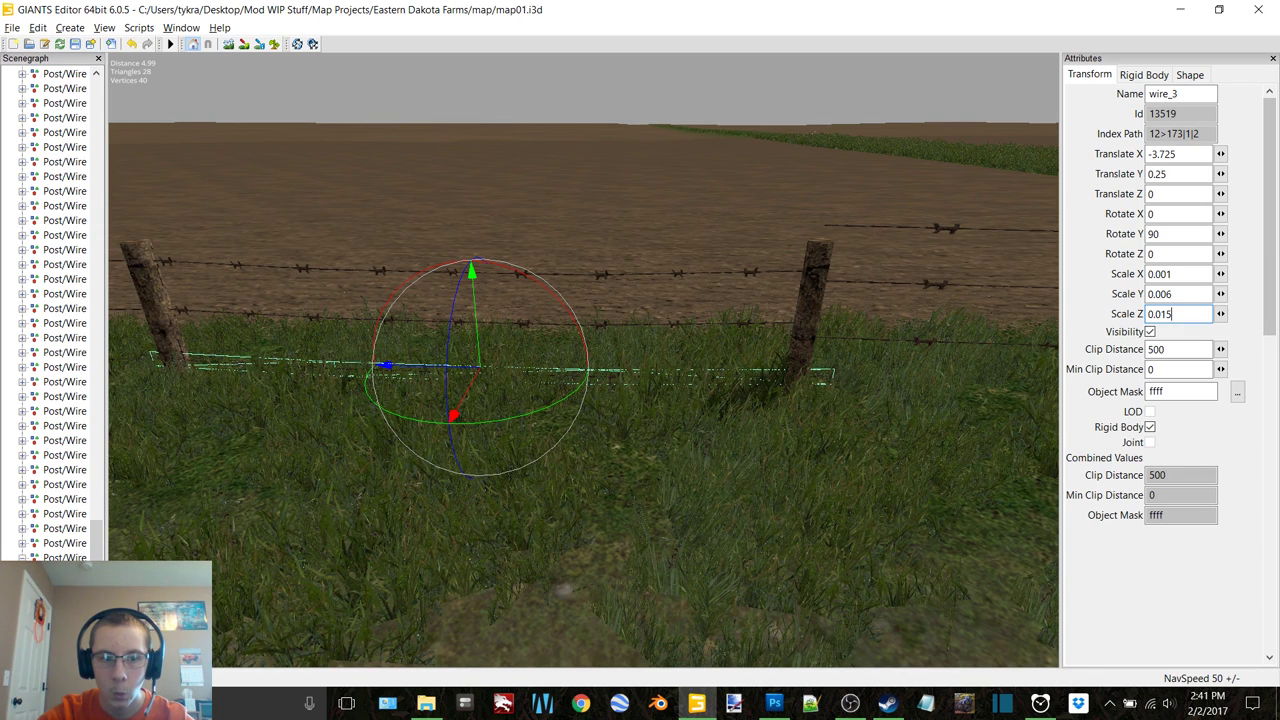
key(BackSpace)
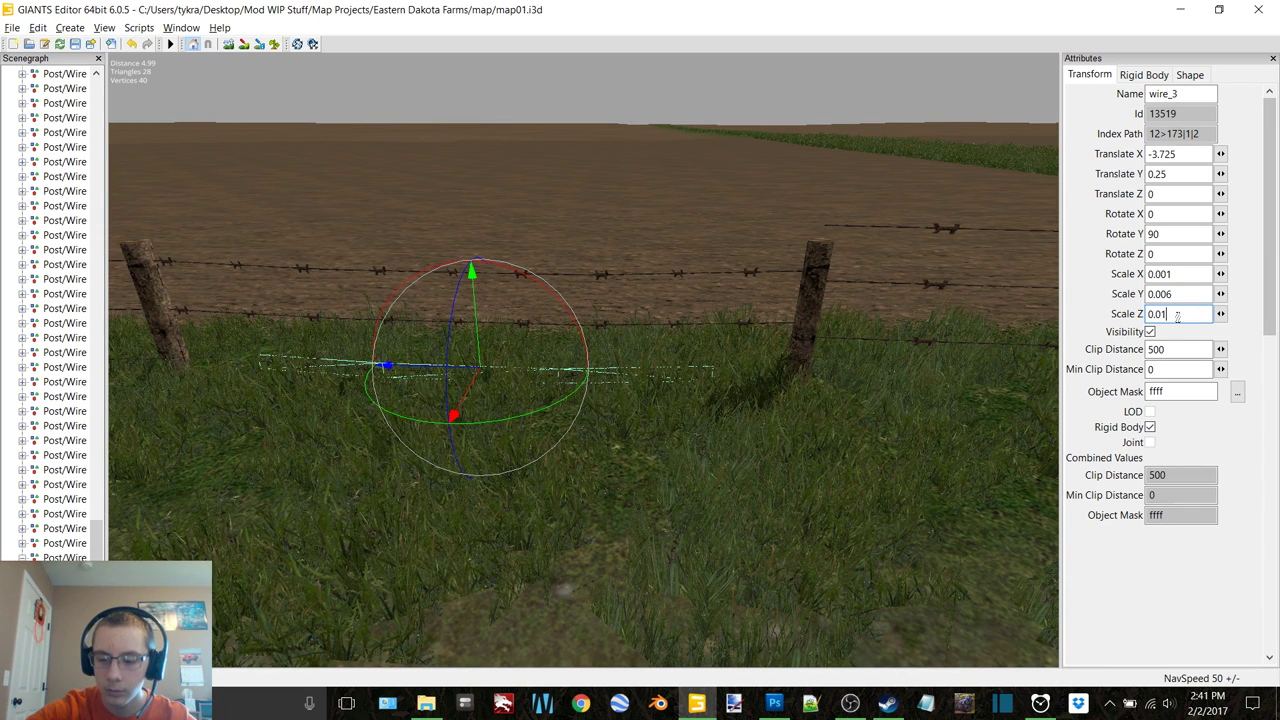
text(35)
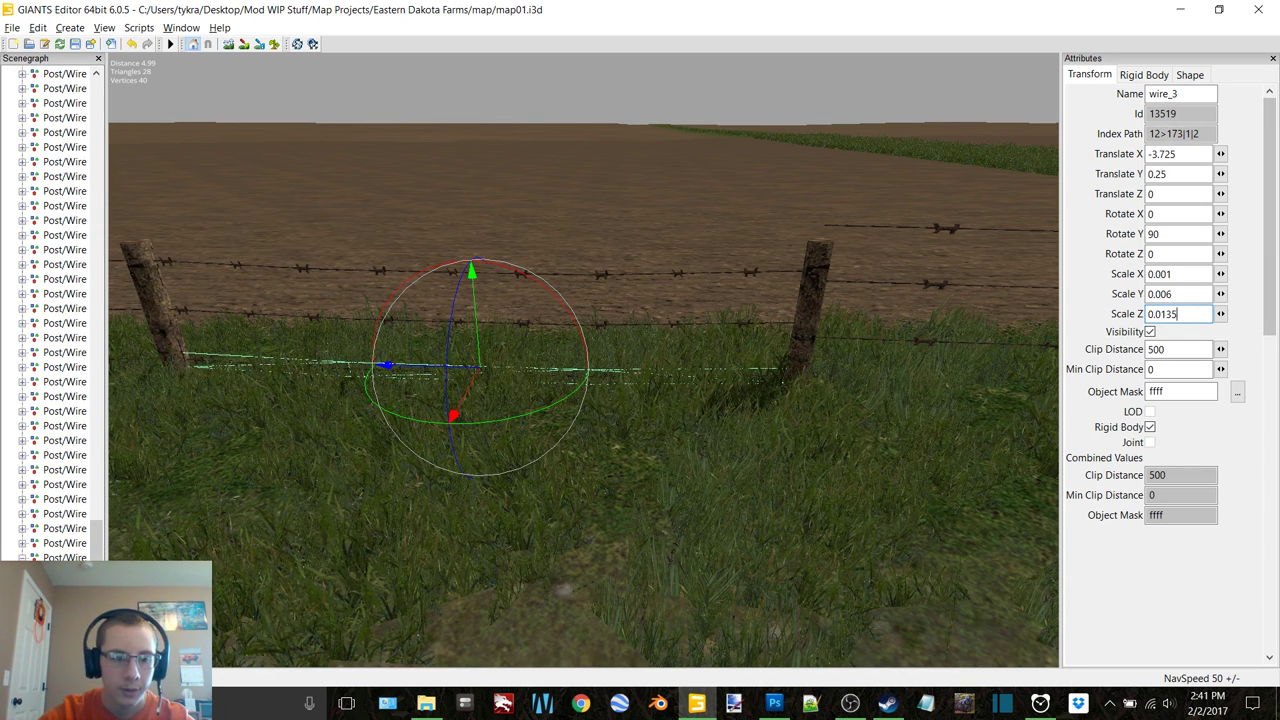
Tilt the section's whole wire group by setting its Rotate Z to -0.5
click(697, 375)
key(a)
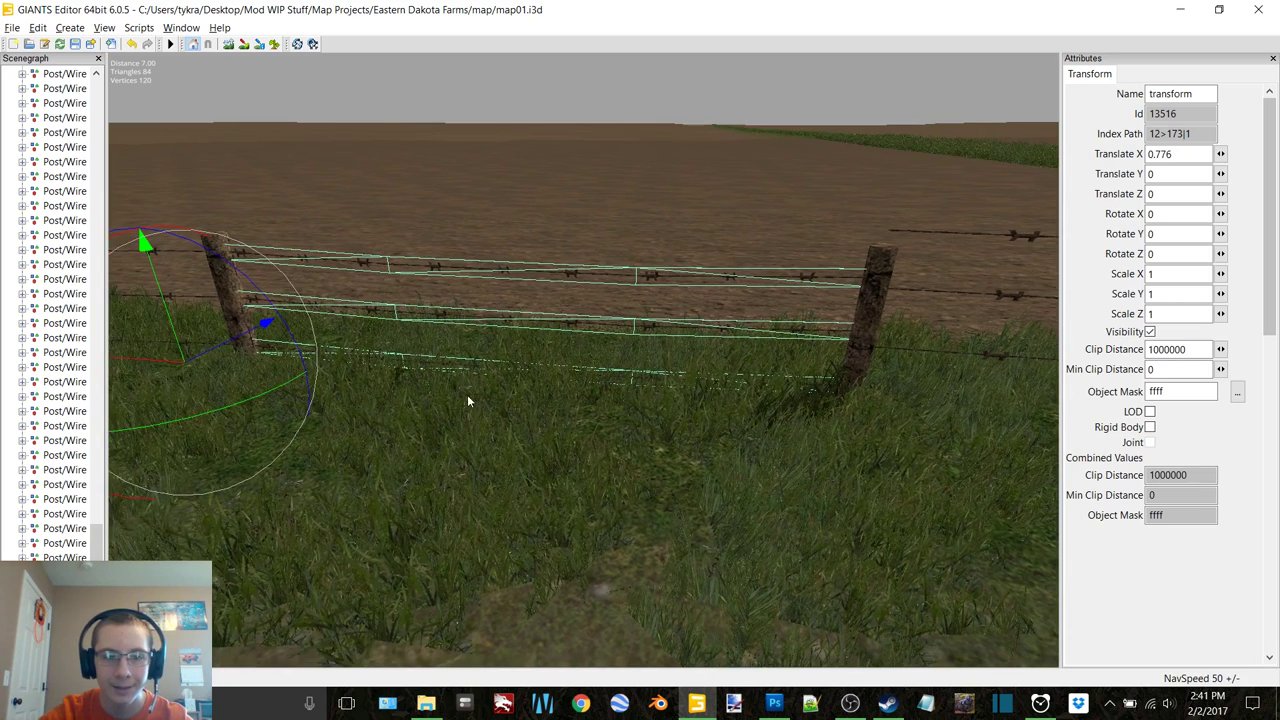
click(1160, 255)
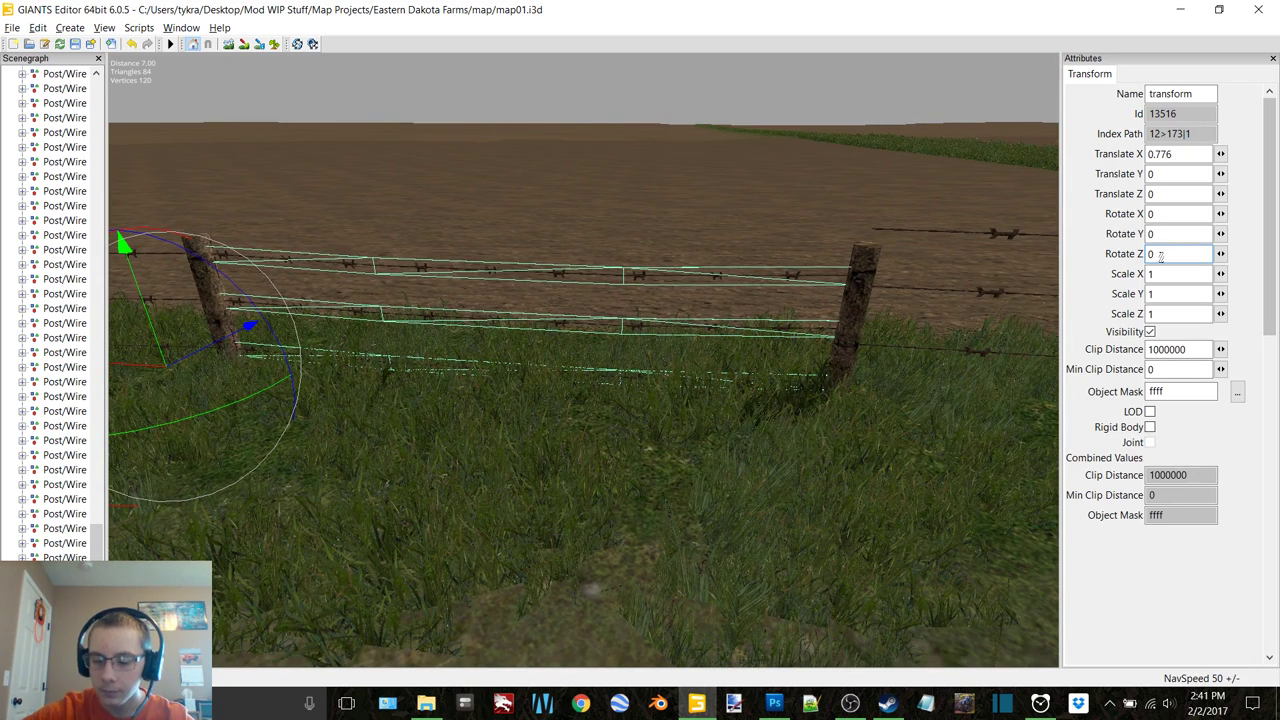
text(.2)
key(BackSpace)
key(BackSpace)
key(BackSpace)
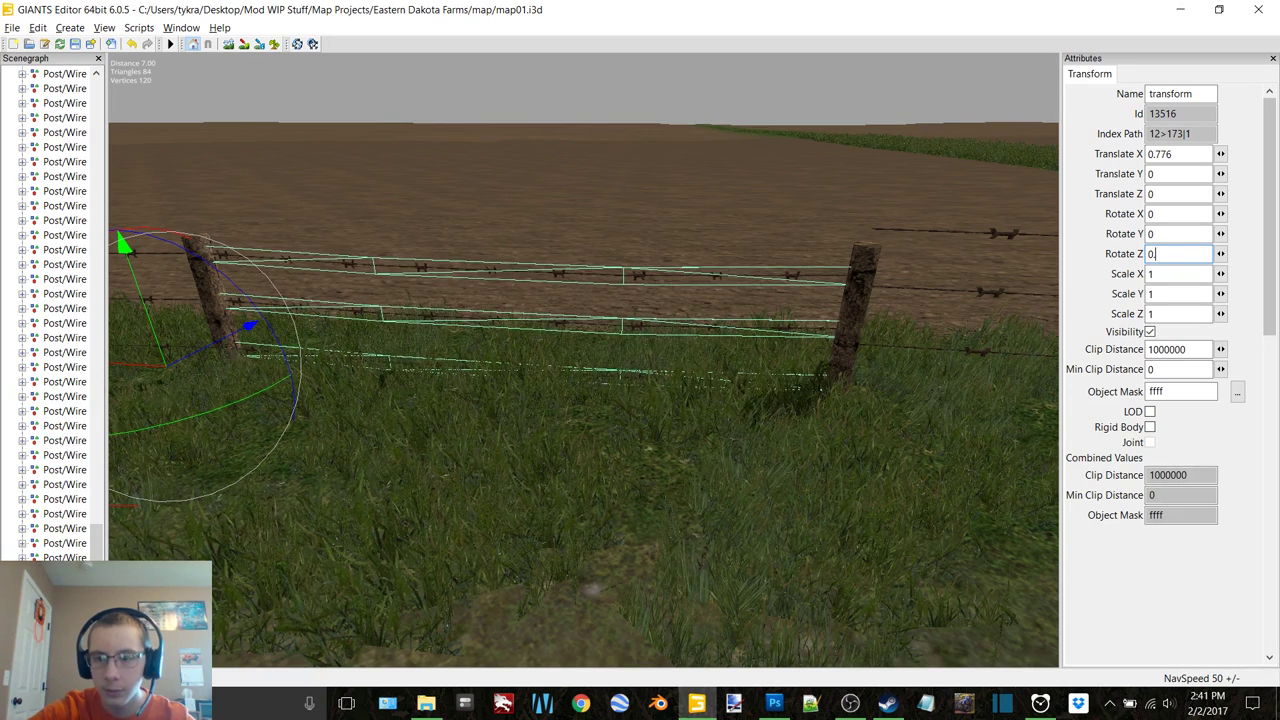
text(-0.3)
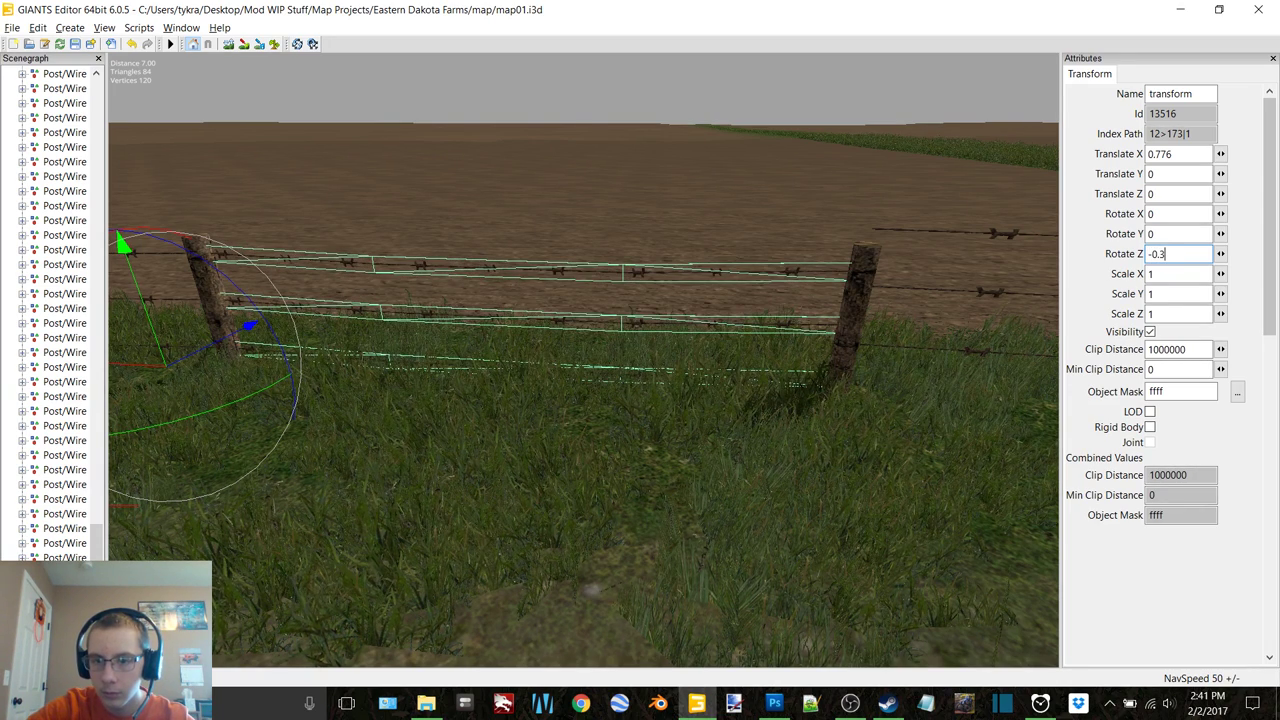
key(BackSpace)
text(5)
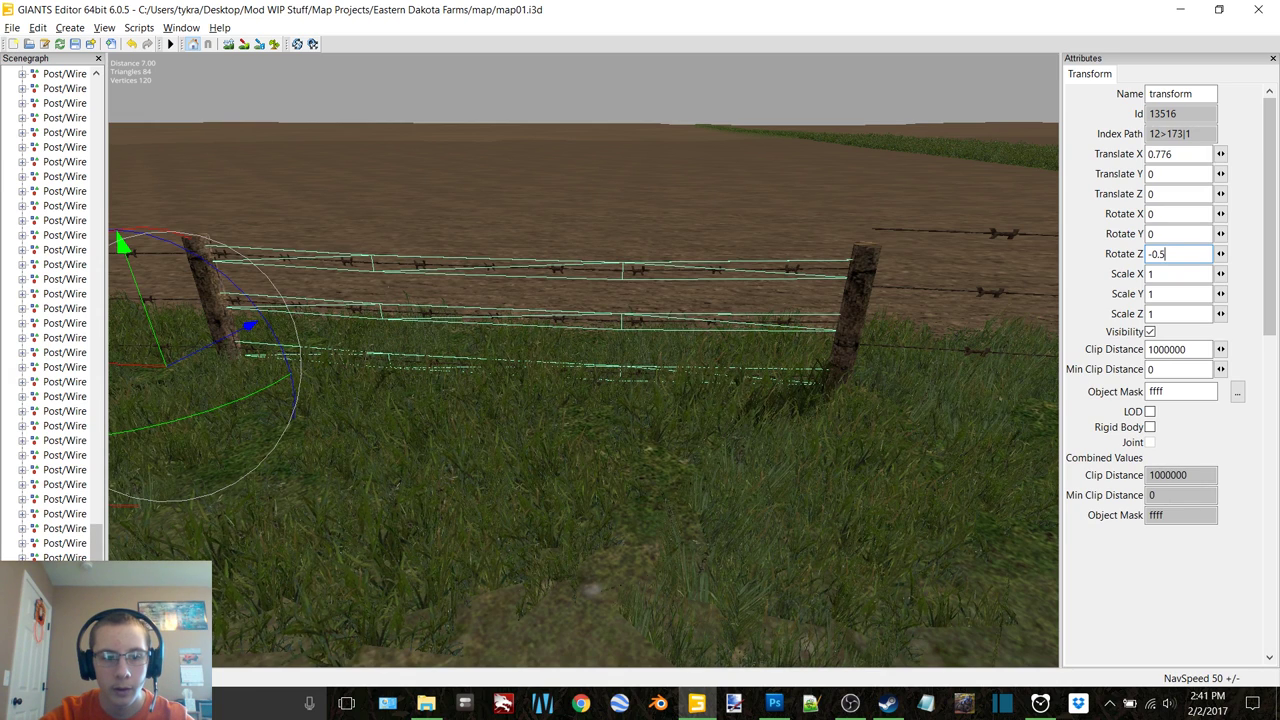
Select the whole wire group of the end section and tilt it freehand about Z to roughly 1.58
click(210, 300)
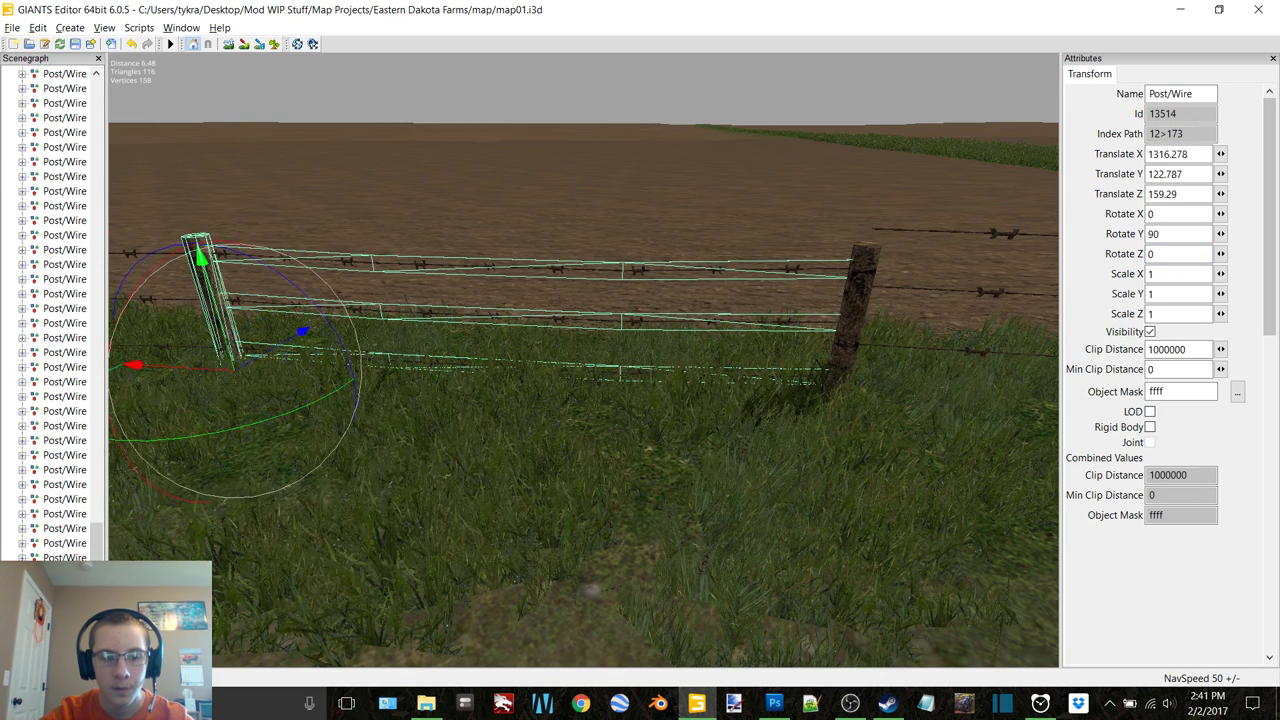
click(960, 290)
click(960, 290)
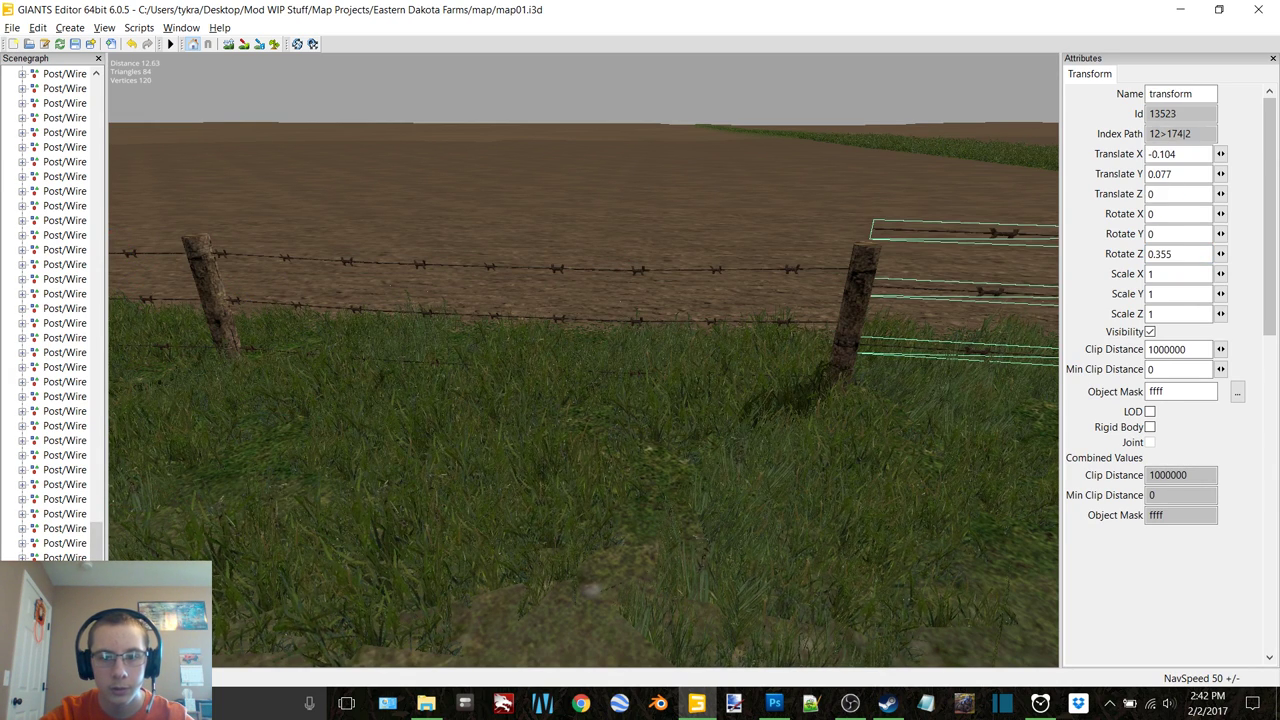
click(705, 306)
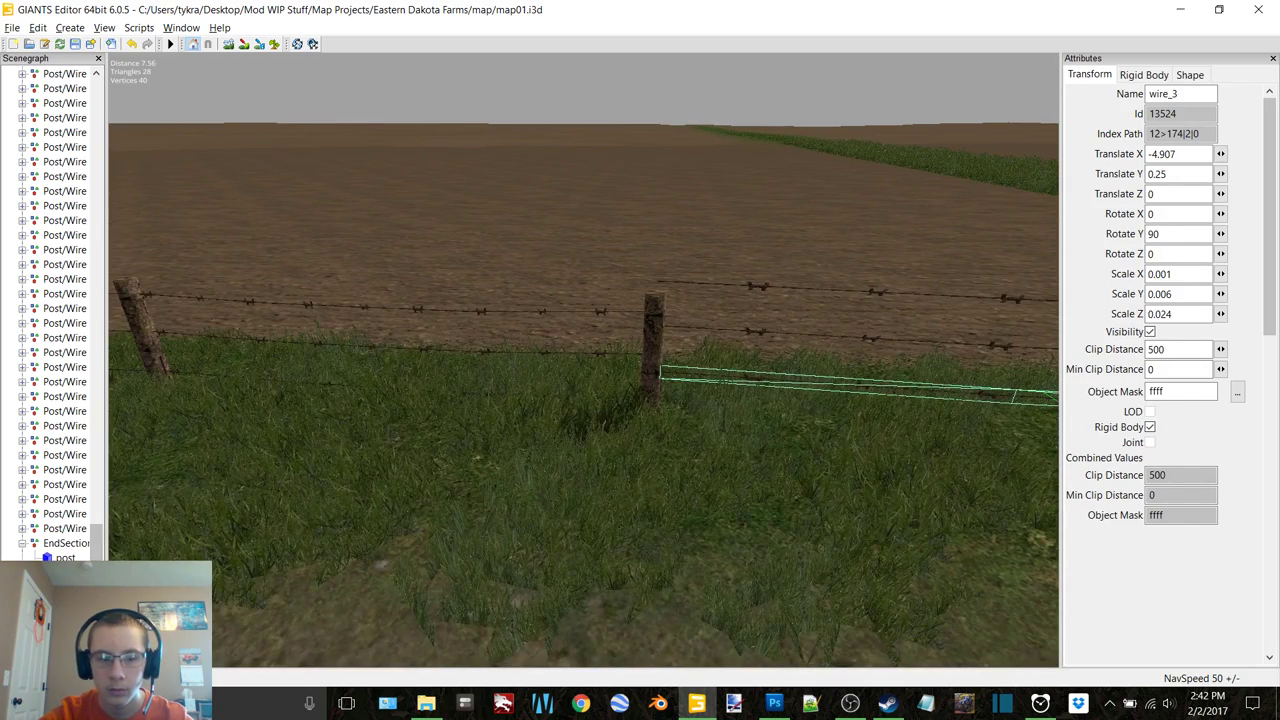
click(986, 370)
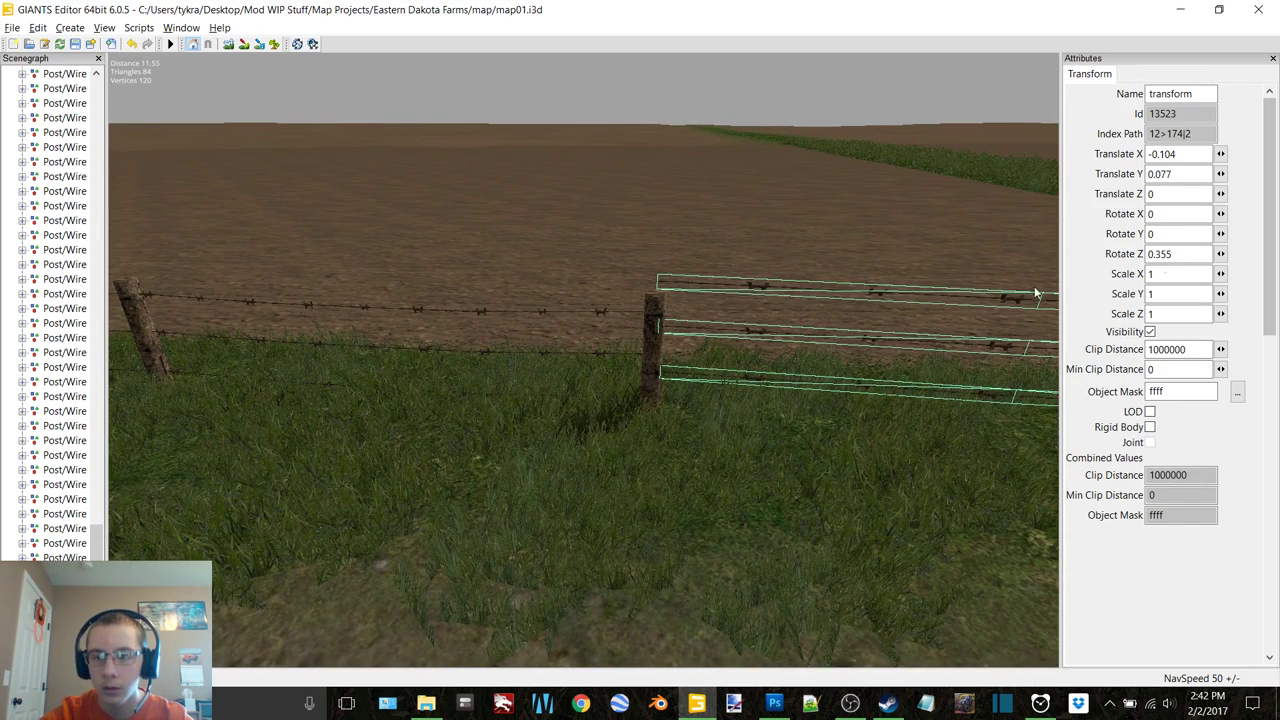
right_drag(866, 317, 822, 325)
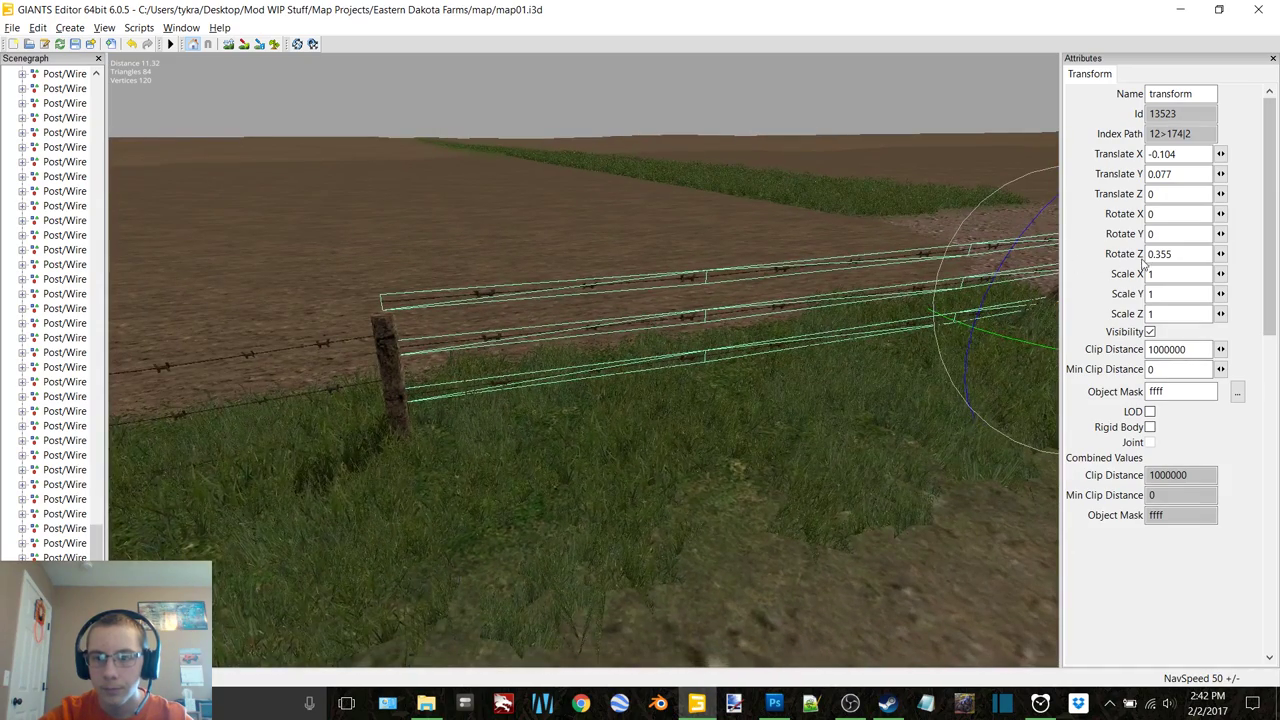
drag(1014, 249, 792, 300)
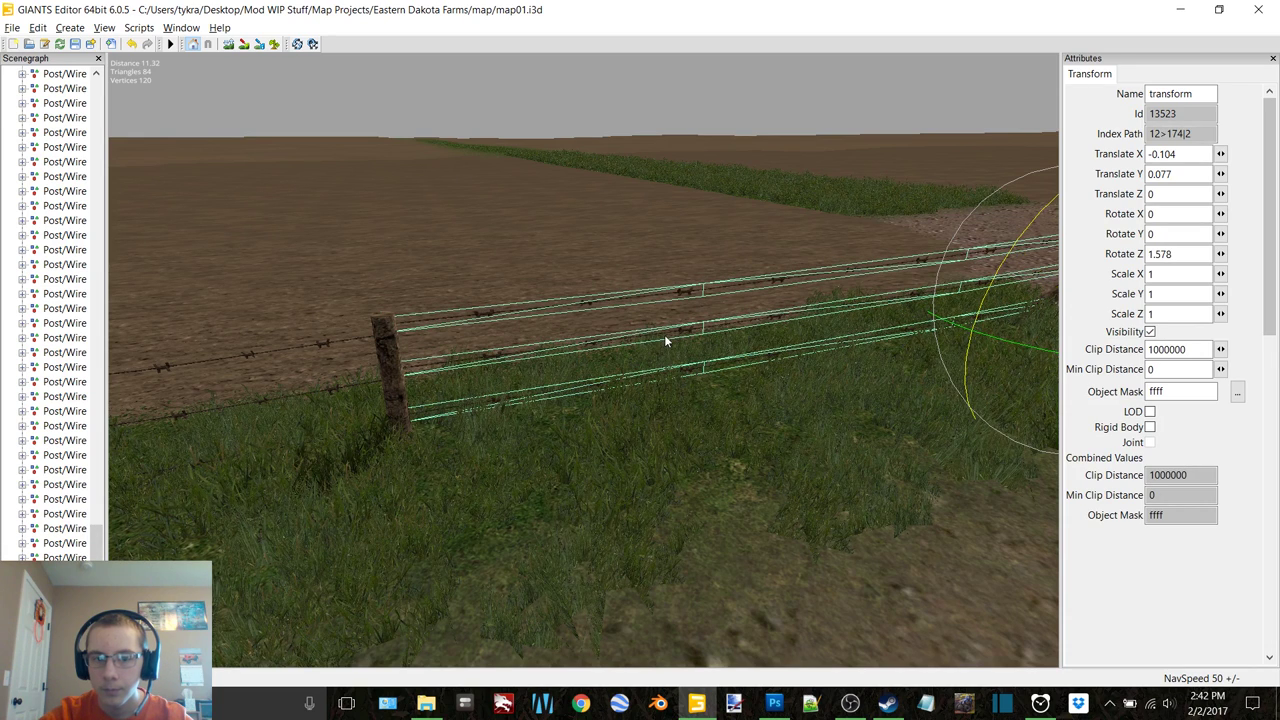
Fine-tune the end section's wire group by setting its Rotate Z to 2.1
click(1178, 254)
key(BackSpace)
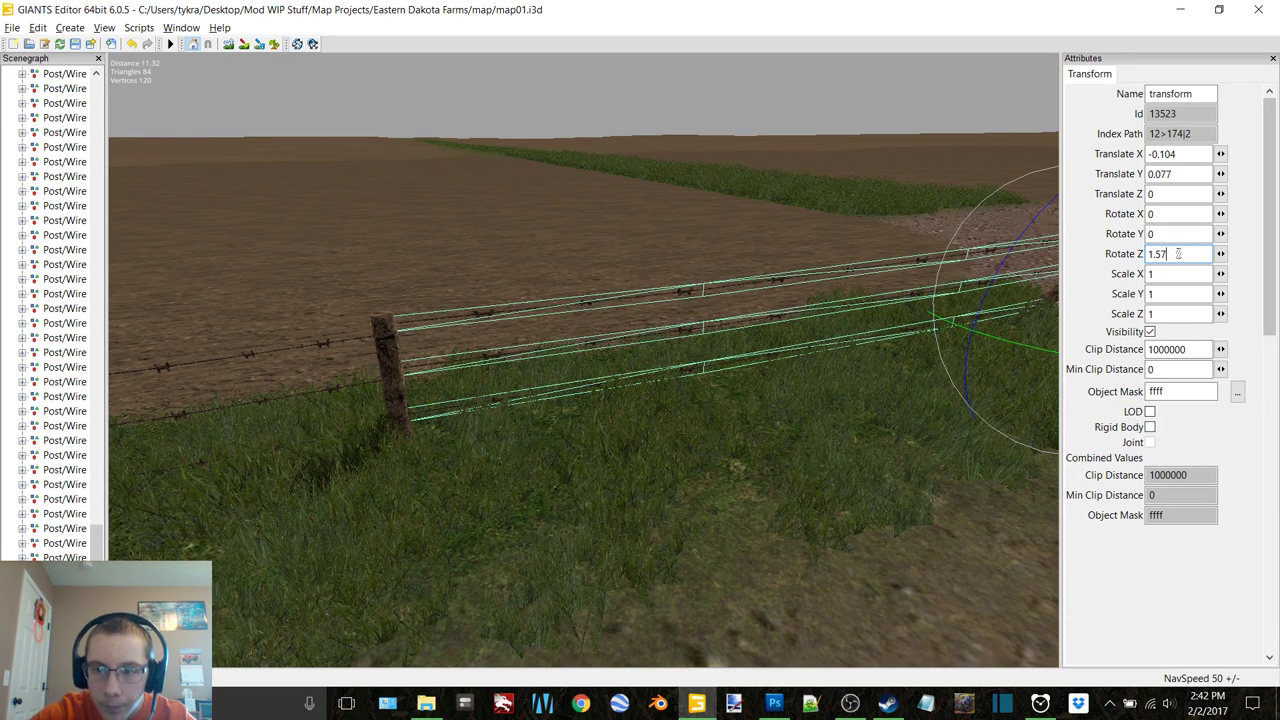
key(BackSpace)
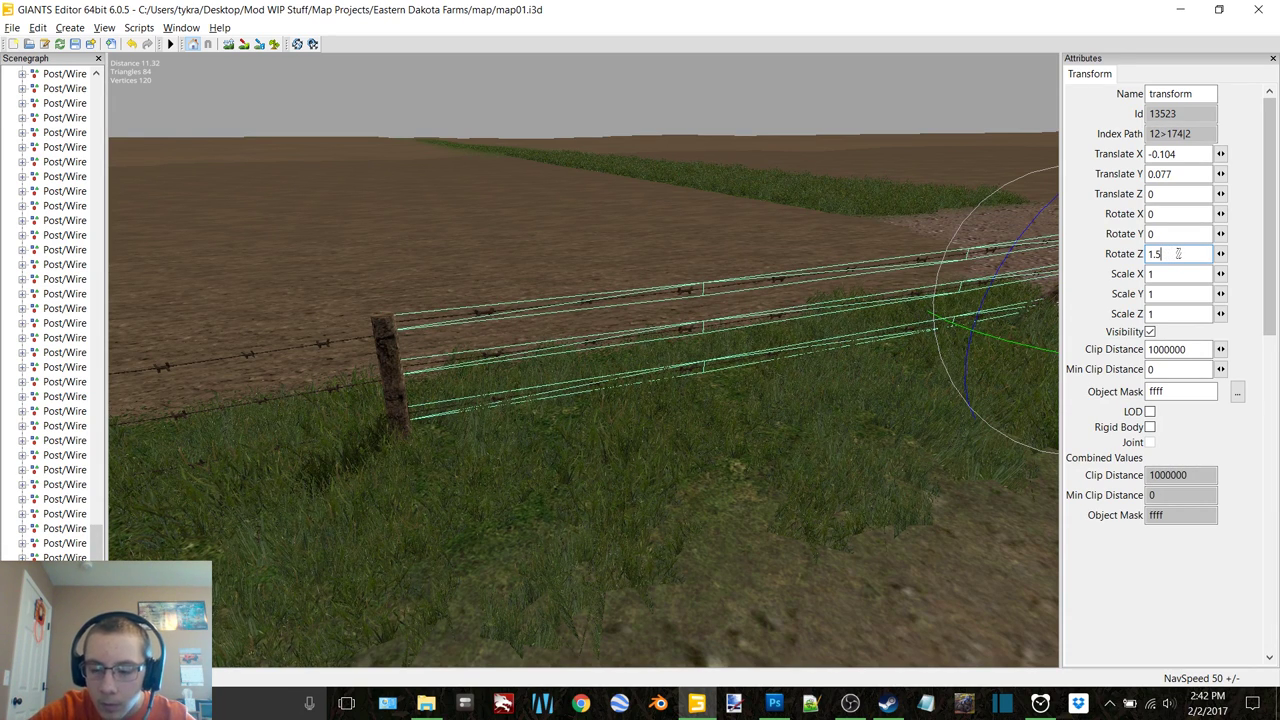
key(BackSpace)
text(6)
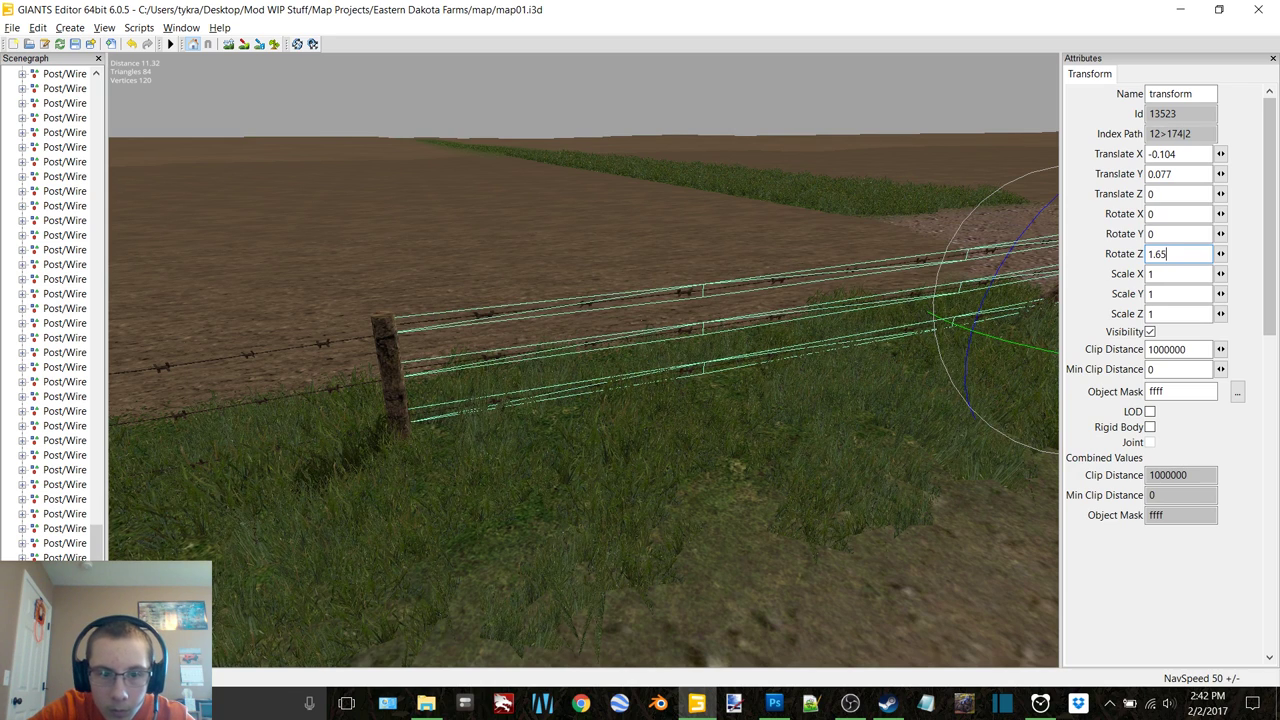
key(BackSpace)
key(BackSpace)
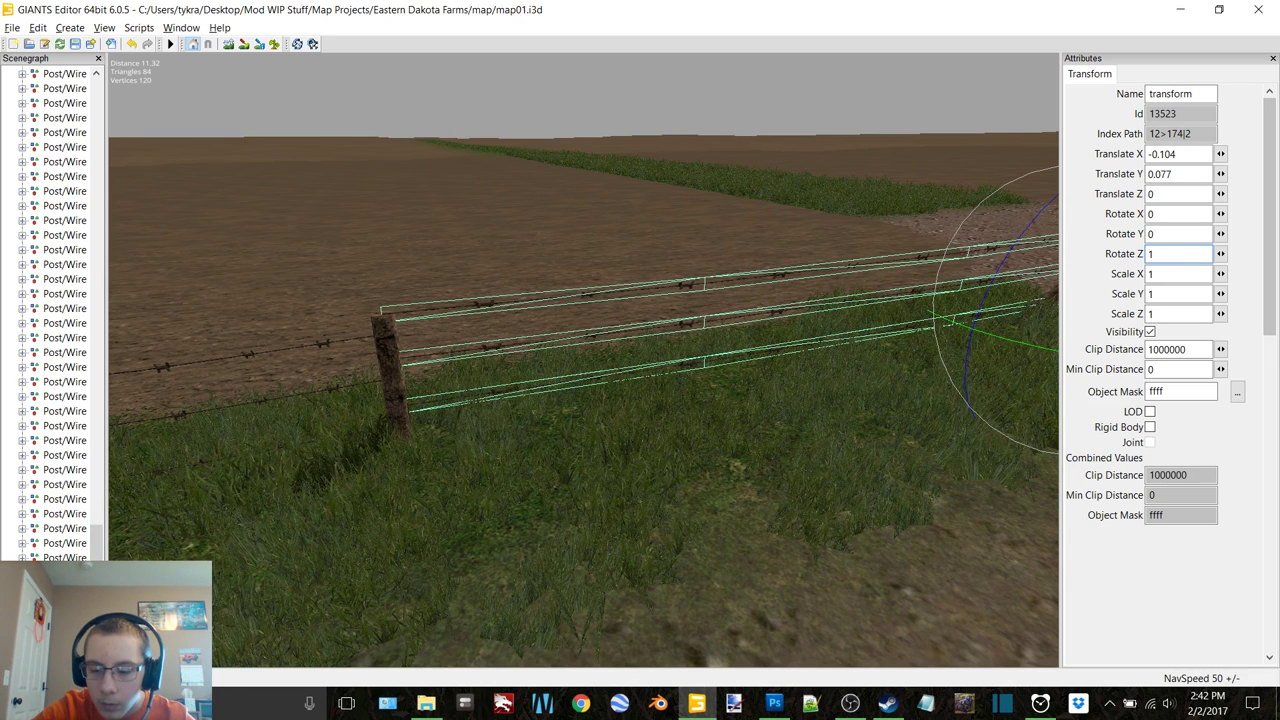
key(BackSpace)
text(2)
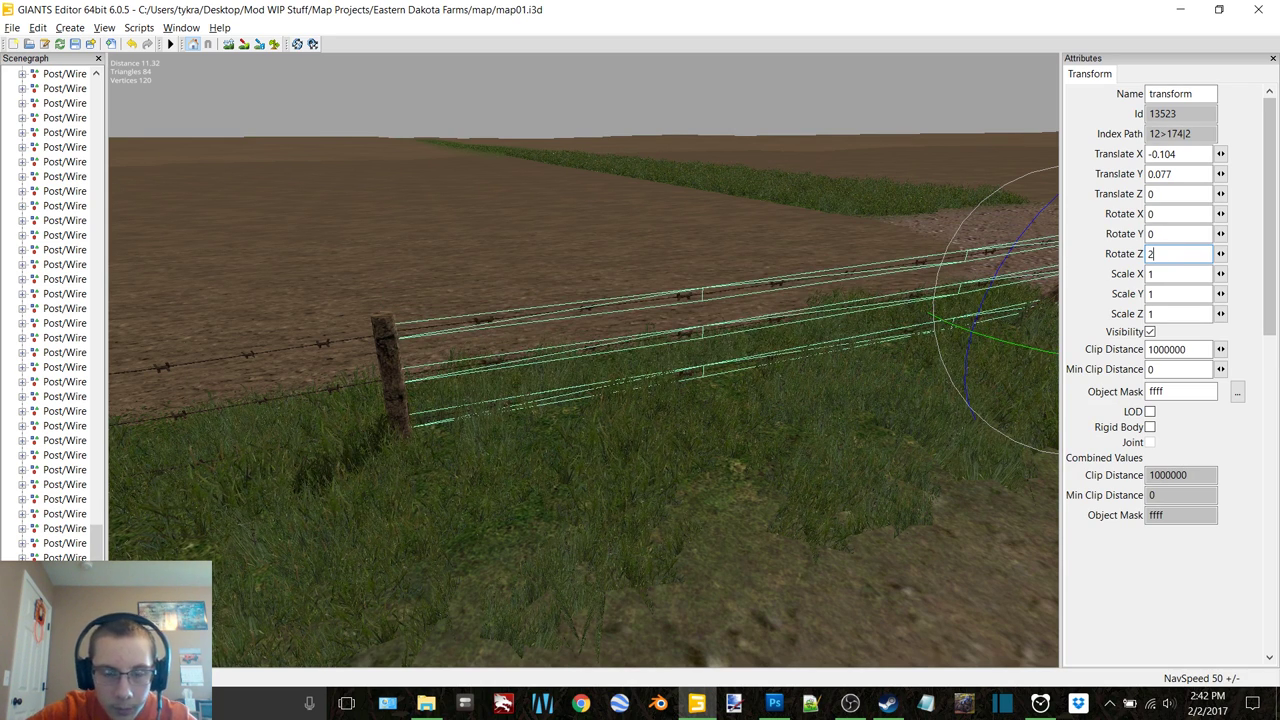
right_drag(968, 335, 724, 359)
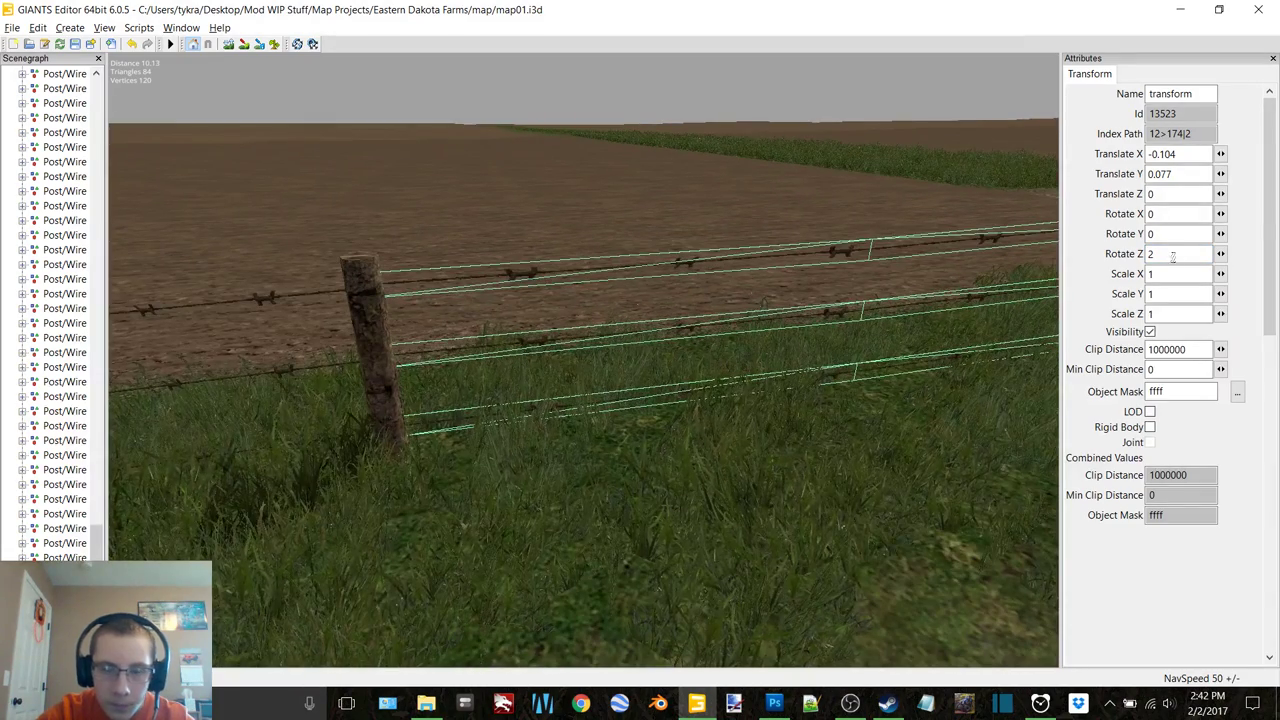
text(.2)
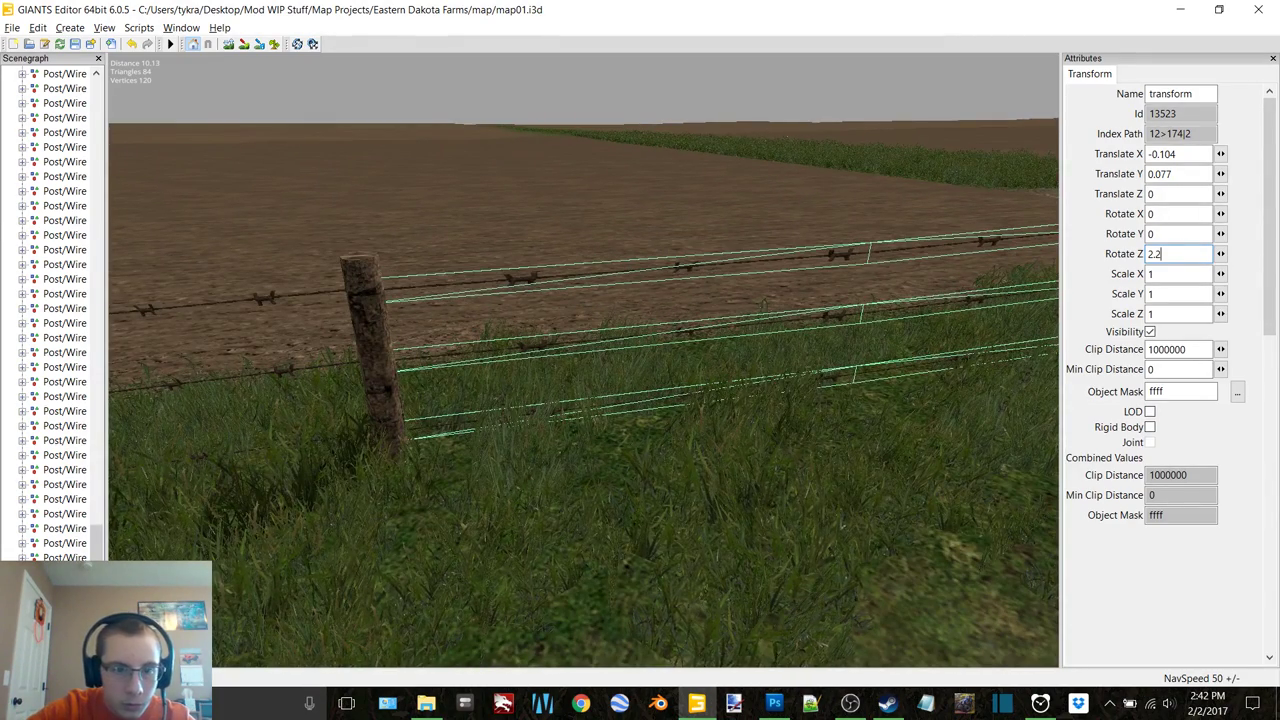
key(BackSpace)
text(1)
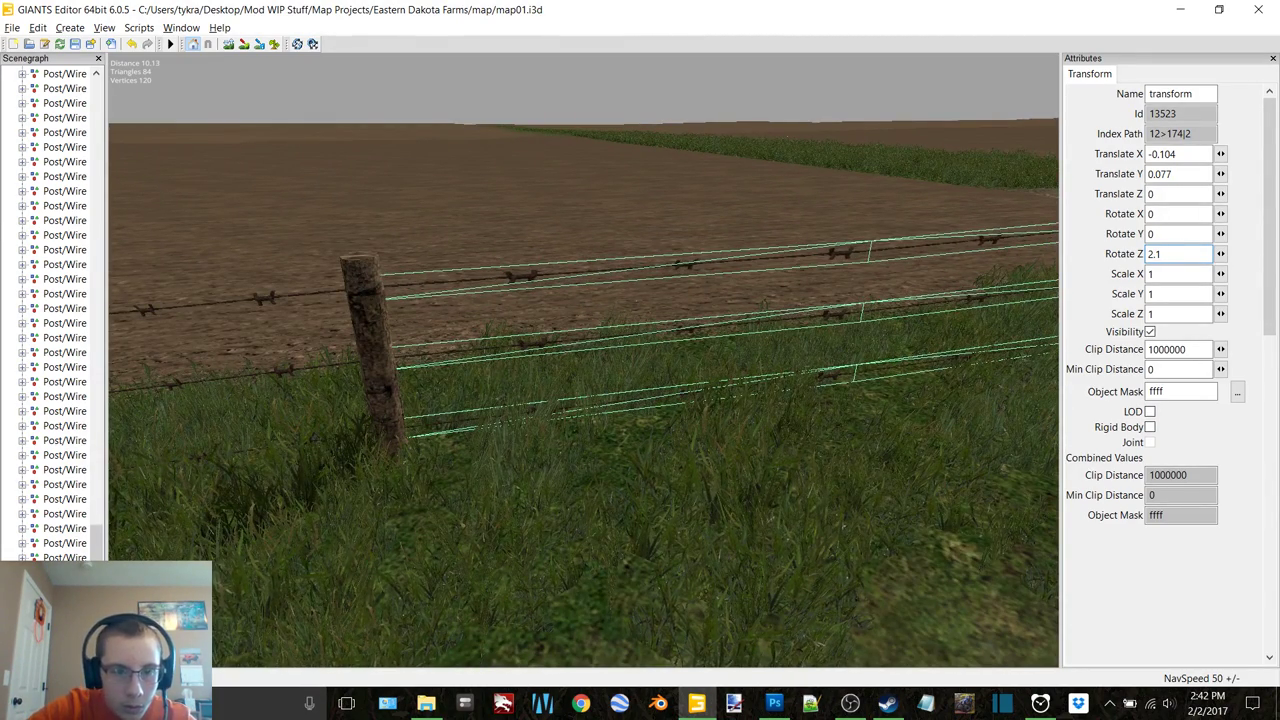
Select the placed EndSection at the edge of the dirt crossing and copy its Translate X value
right_drag(722, 337, 648, 338)
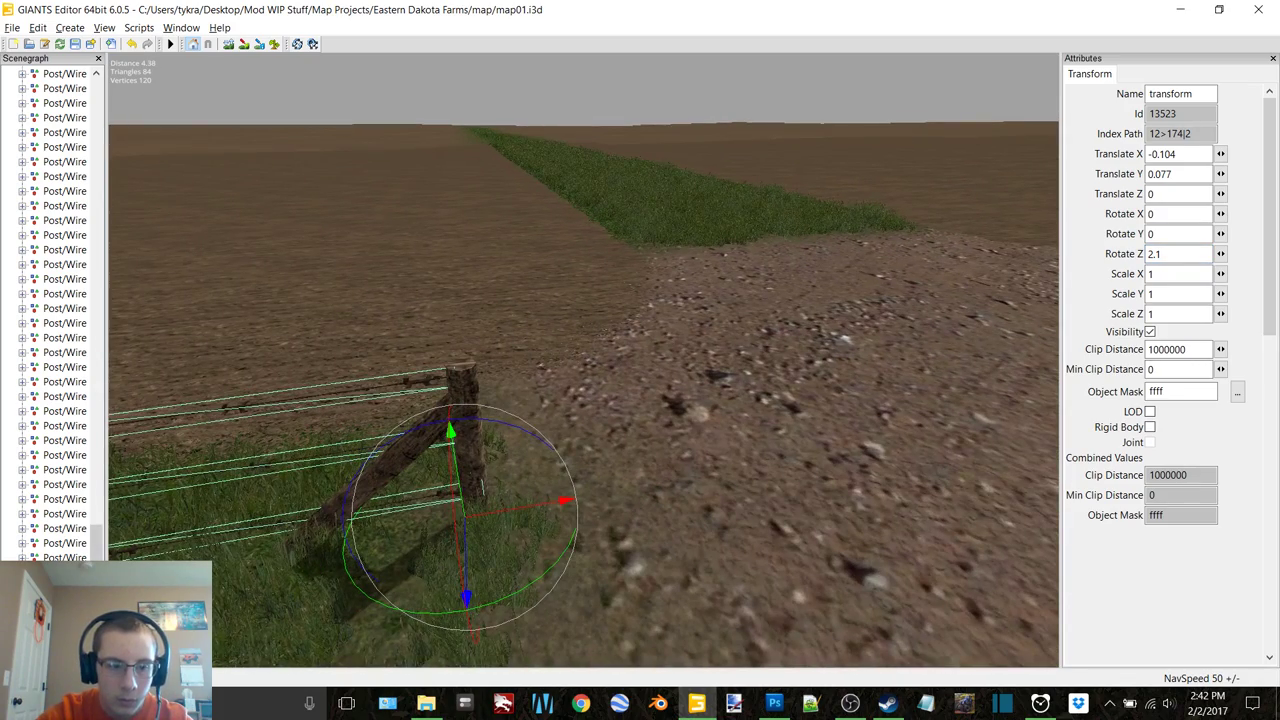
click(468, 450)
scroll(583, 360, down, 3)
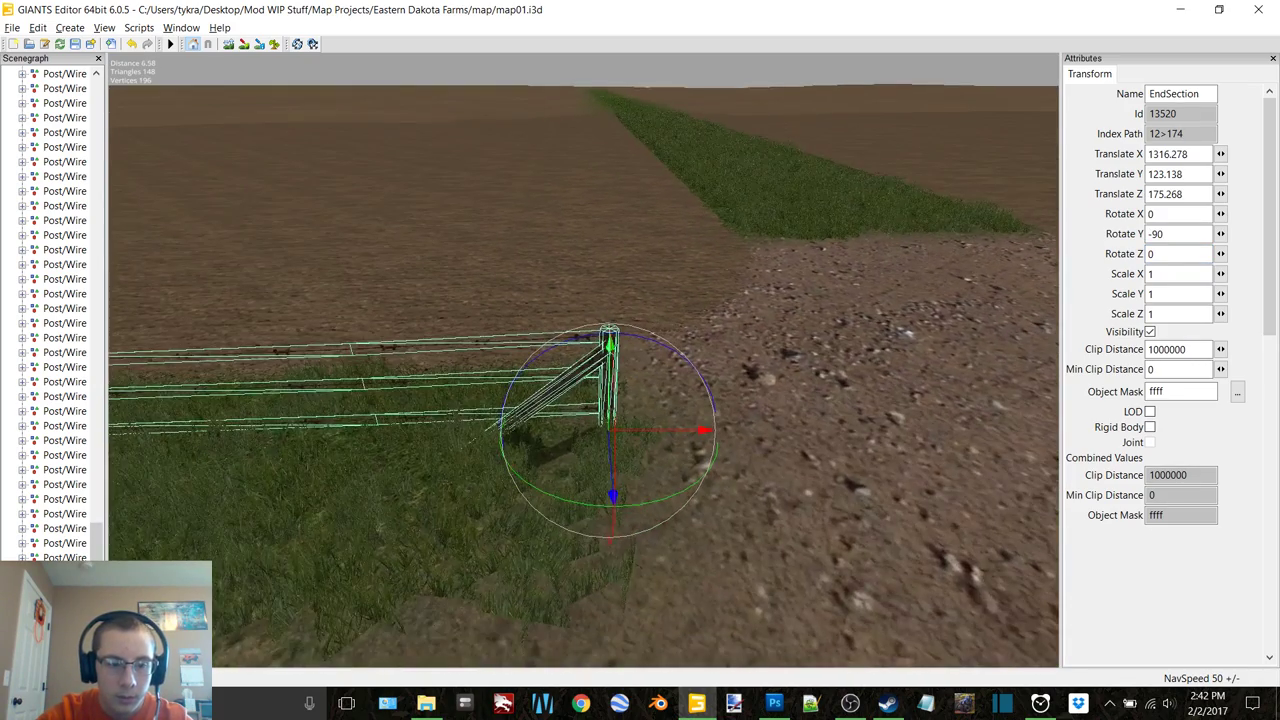
right_drag(640, 420, 746, 420)
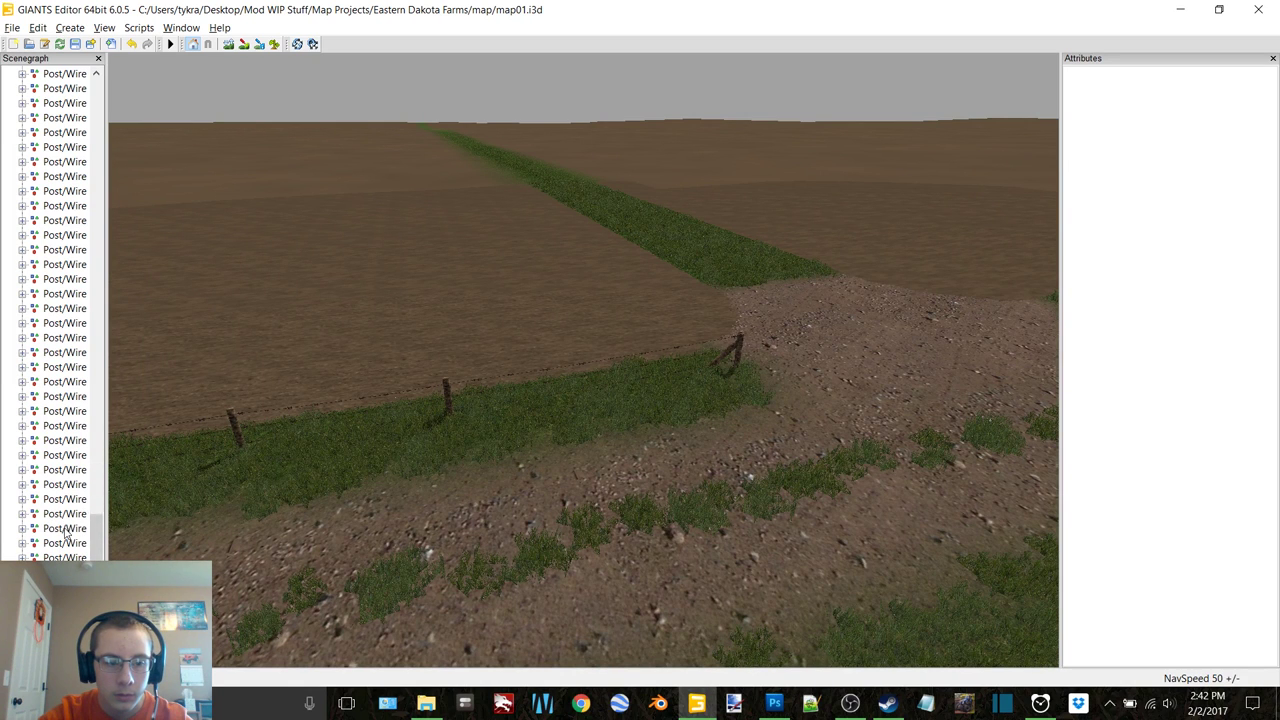
click(450, 430)
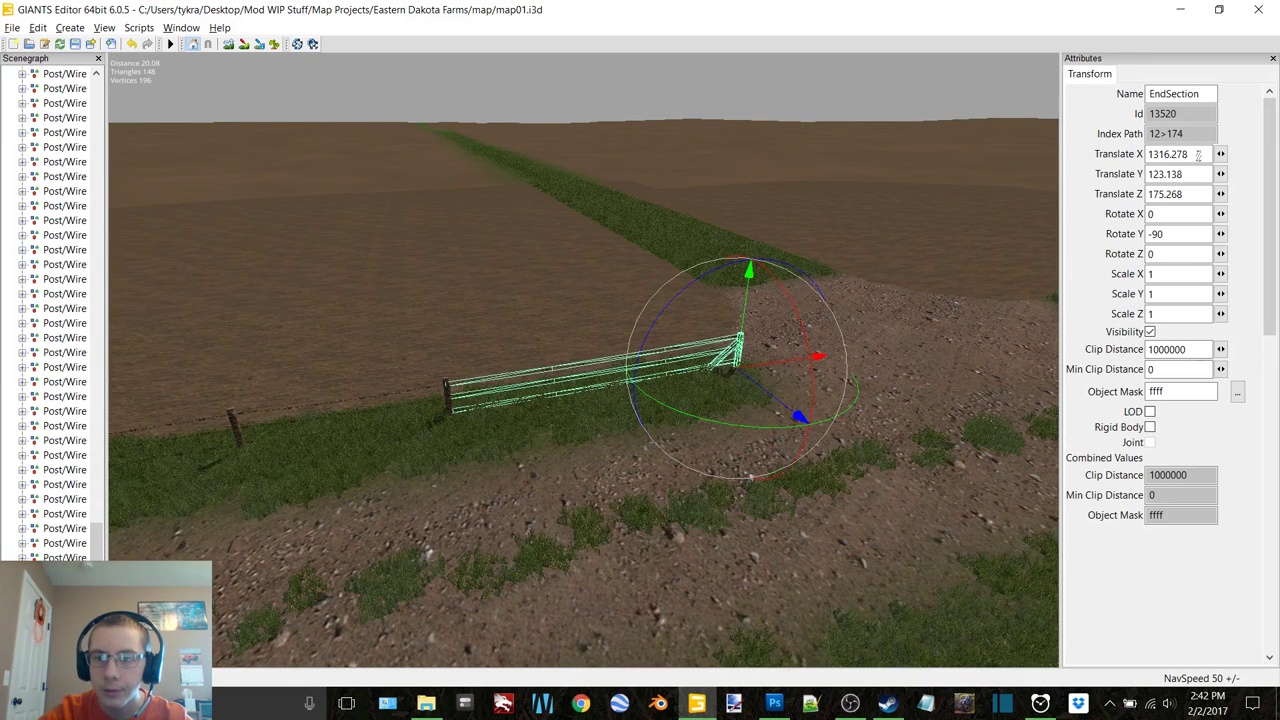
drag(1197, 155, 1132, 165)
key(ctrl+c)
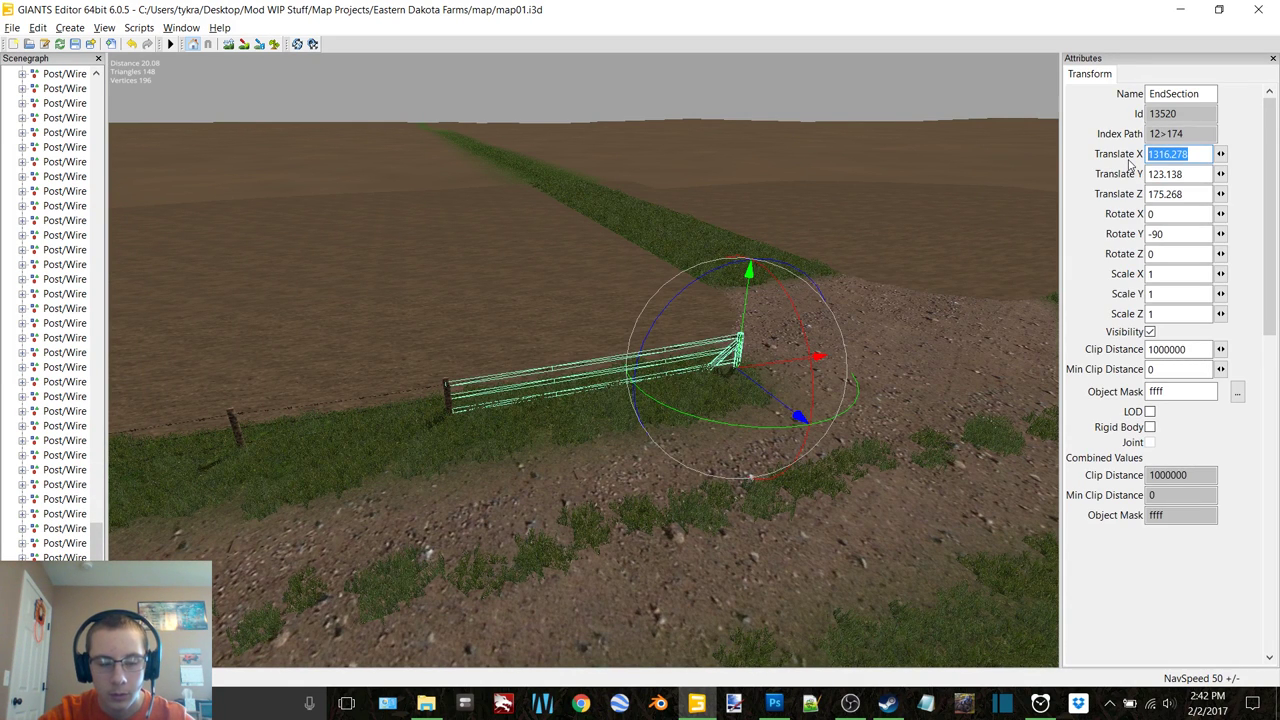
Duplicate the original EndSection in Field Fences and place the copy at Translate X 1316.278, Y 123.138, Z 175.268
scroll(68, 288, up, 10)
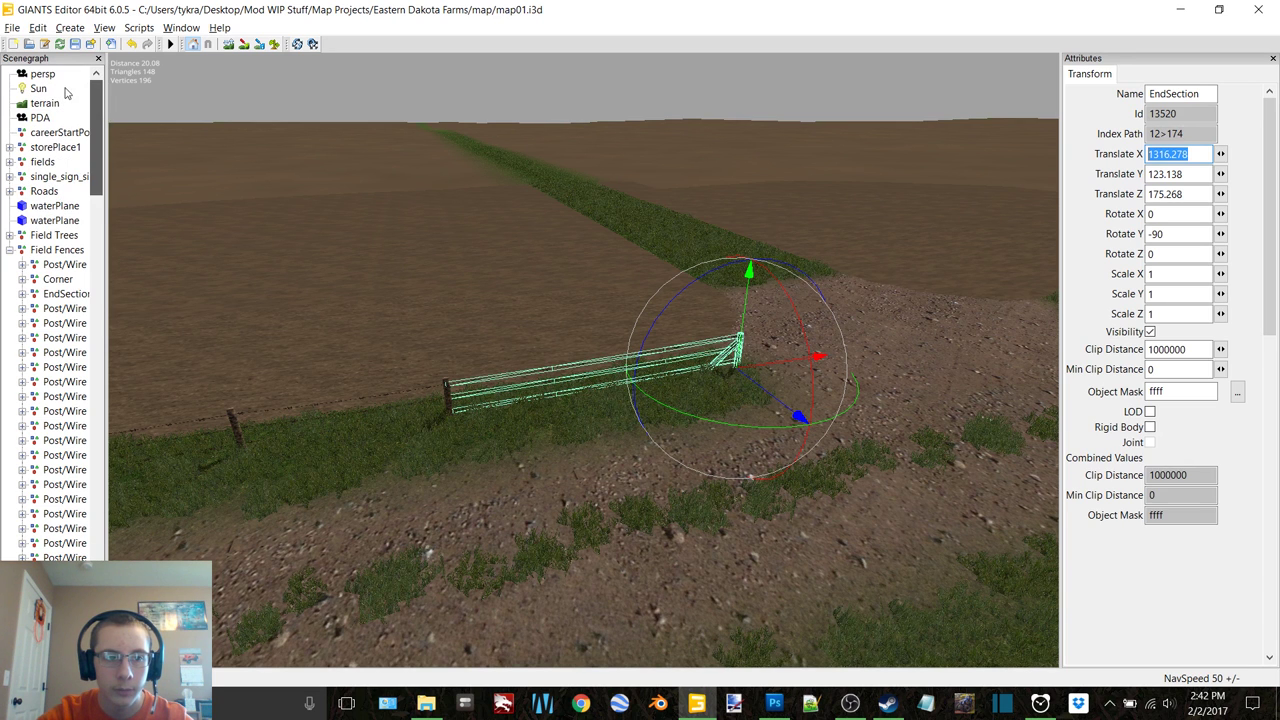
click(66, 294)
key(ctrl+d)
drag(1208, 155, 1120, 158)
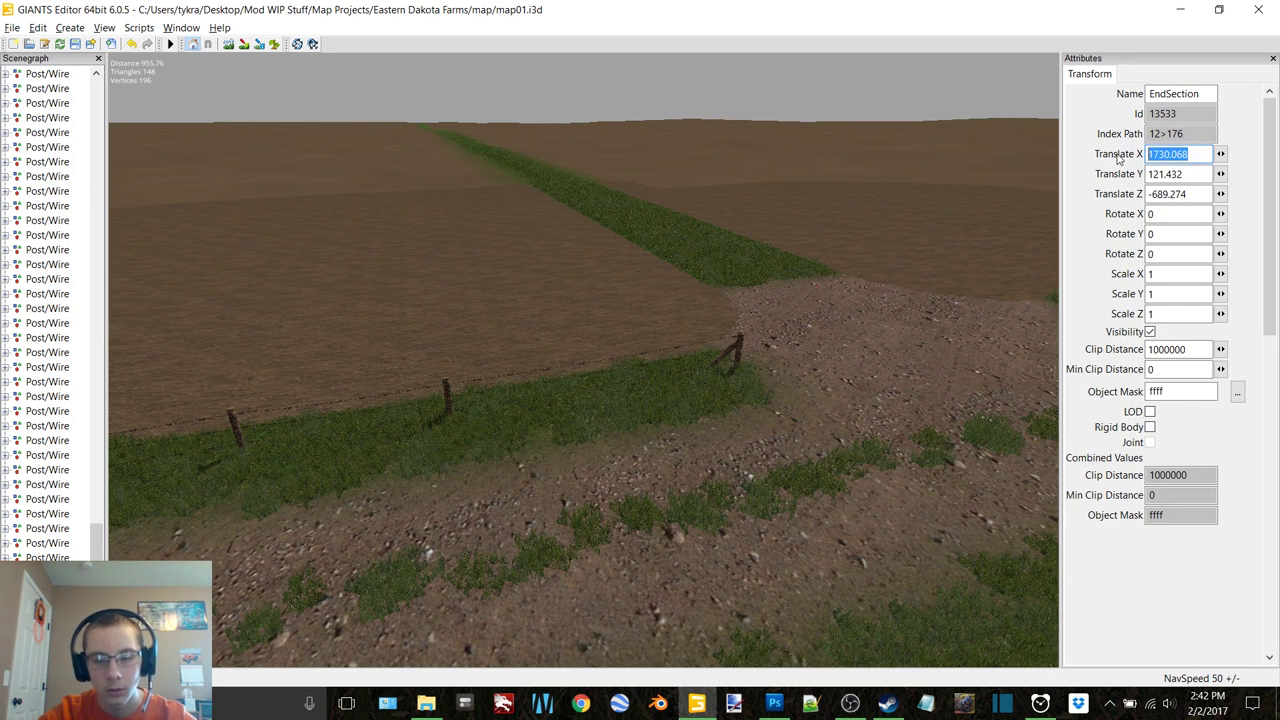
key(ctrl+v)
key(Return)
Turn the duplicated end section to face the opposite way by setting its Rotate Y to 90
drag(734, 426, 816, 378)
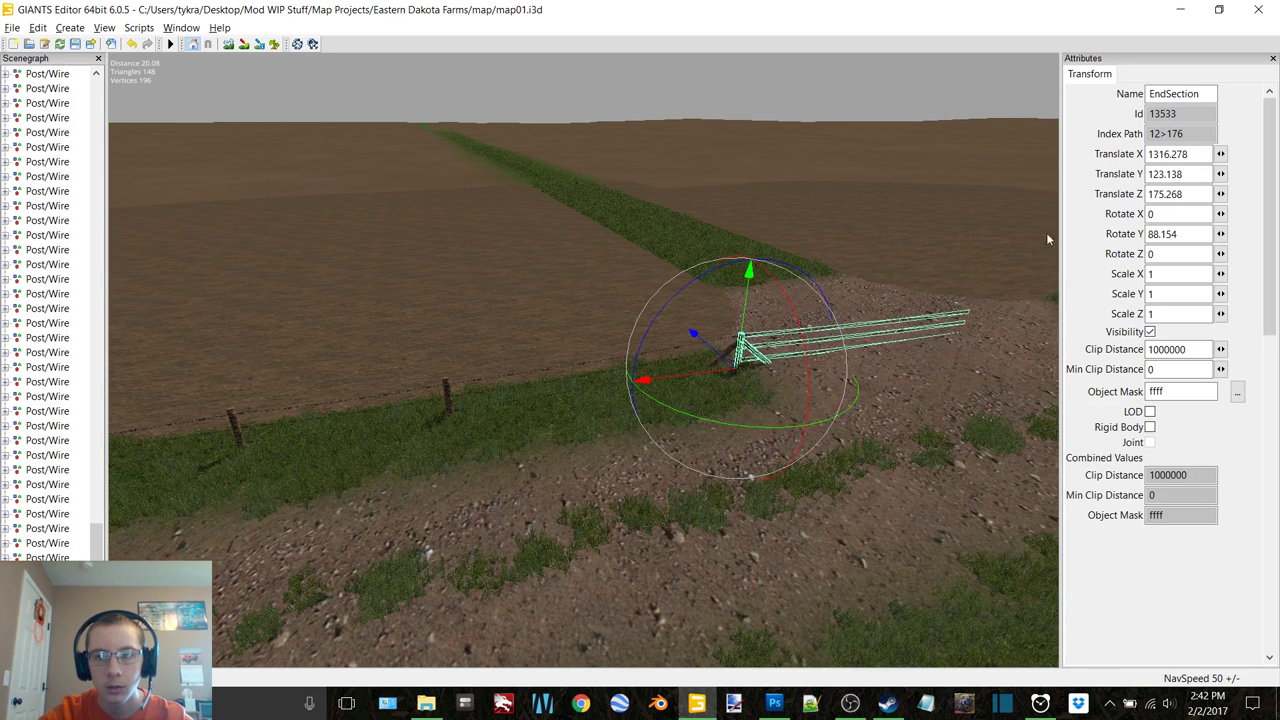
double_click(1196, 234)
text(90)
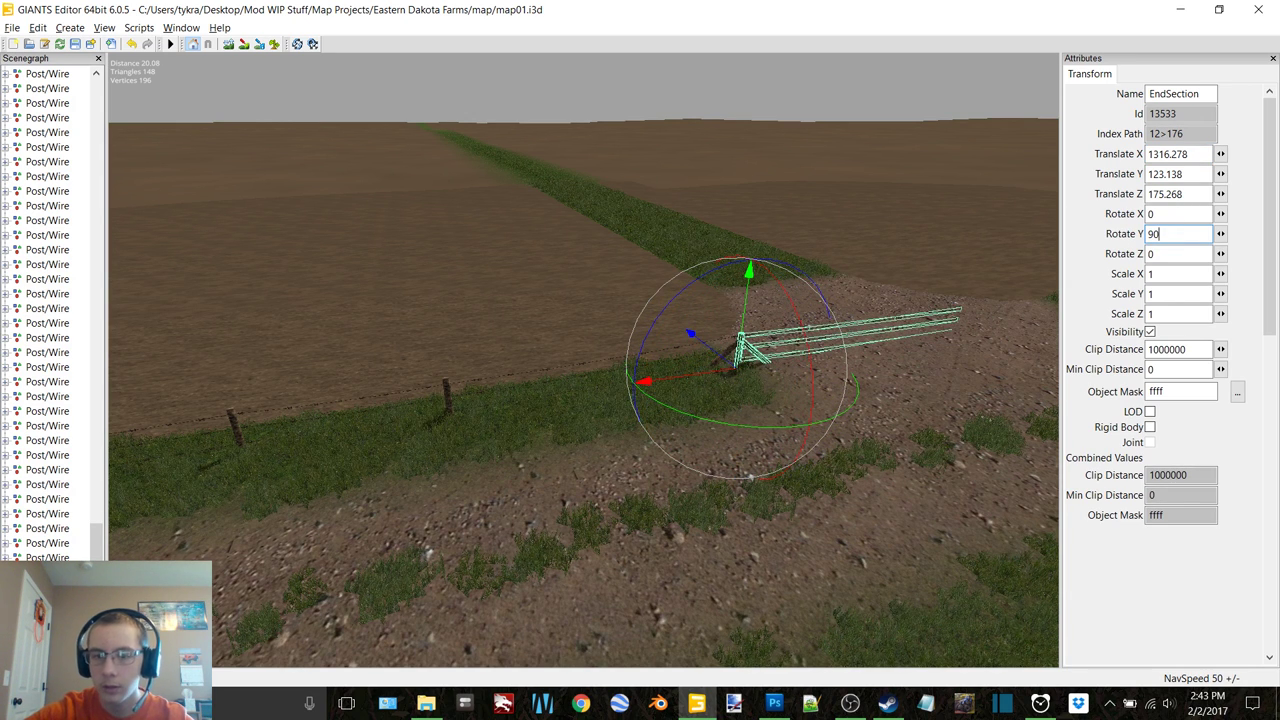
Move the new end section across the dirt crossing to the far grass strip, at about Translate Y 123.718 and Translate Z 193.242
right_drag(612, 370, 500, 390)
drag(500, 390, 793, 339)
right_drag(793, 339, 543, 369)
drag(545, 376, 814, 341)
right_drag(814, 341, 767, 366)
drag(710, 372, 728, 324)
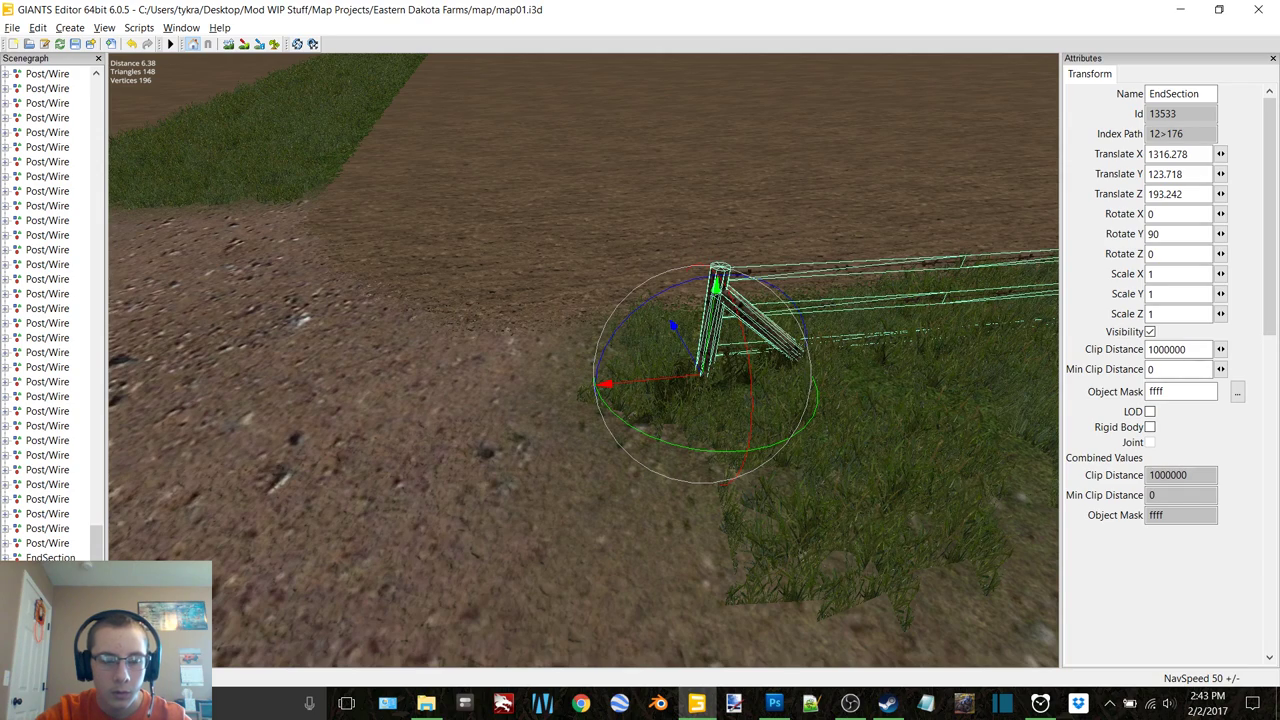
Duplicate the new end section's post, slide the copy to the wires' far end at about Translate X -10.21, and raise it
click(716, 318)
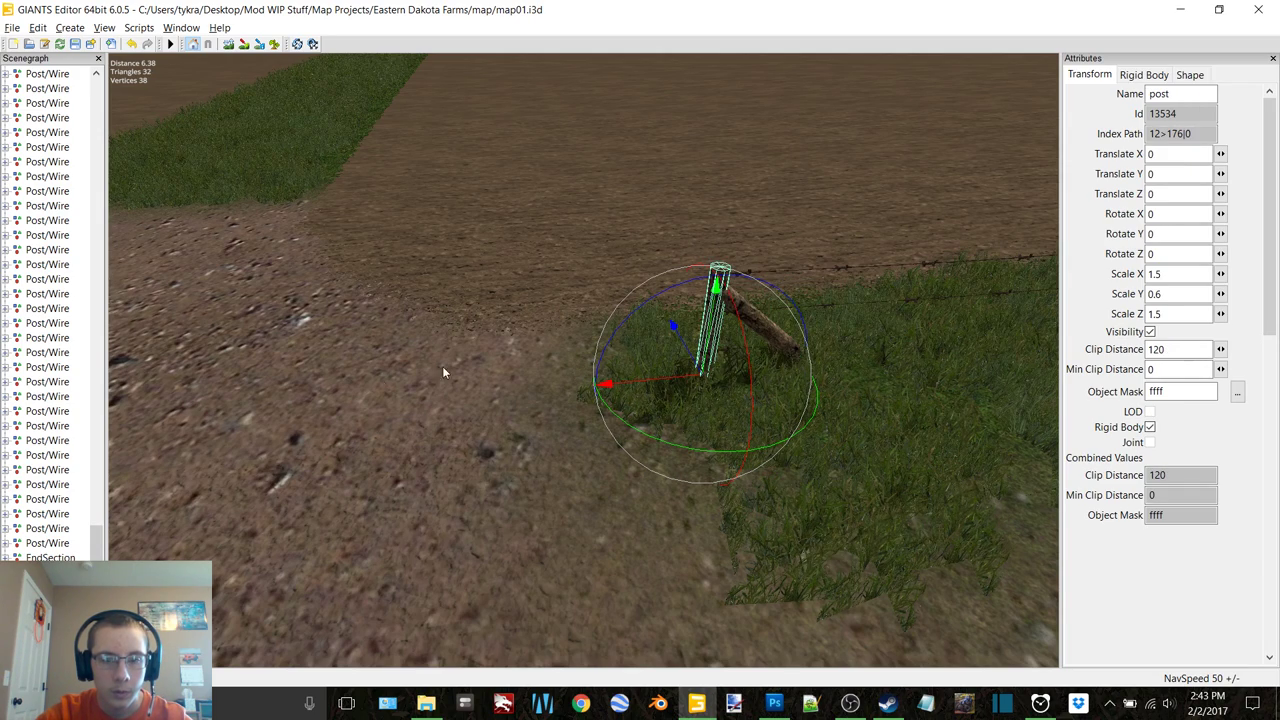
key(d)
key(s)
key(d)
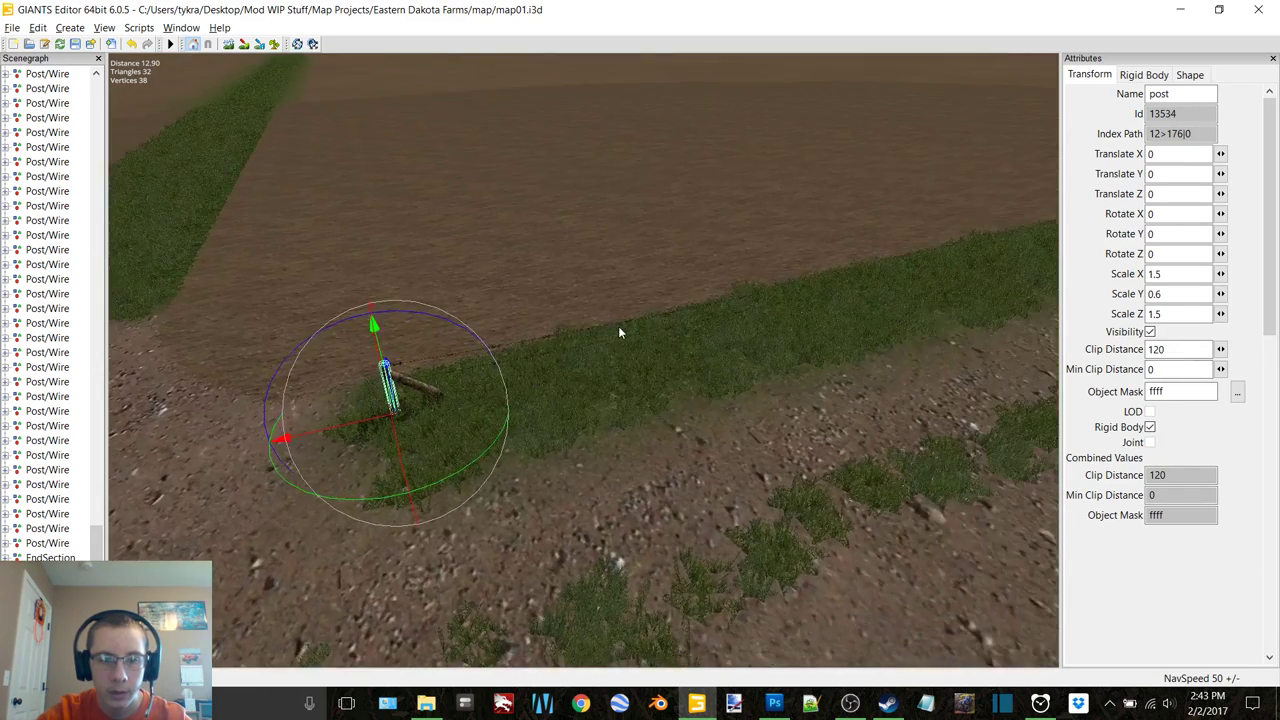
key(a)
drag(430, 378, 685, 354)
key(w)
key(w)
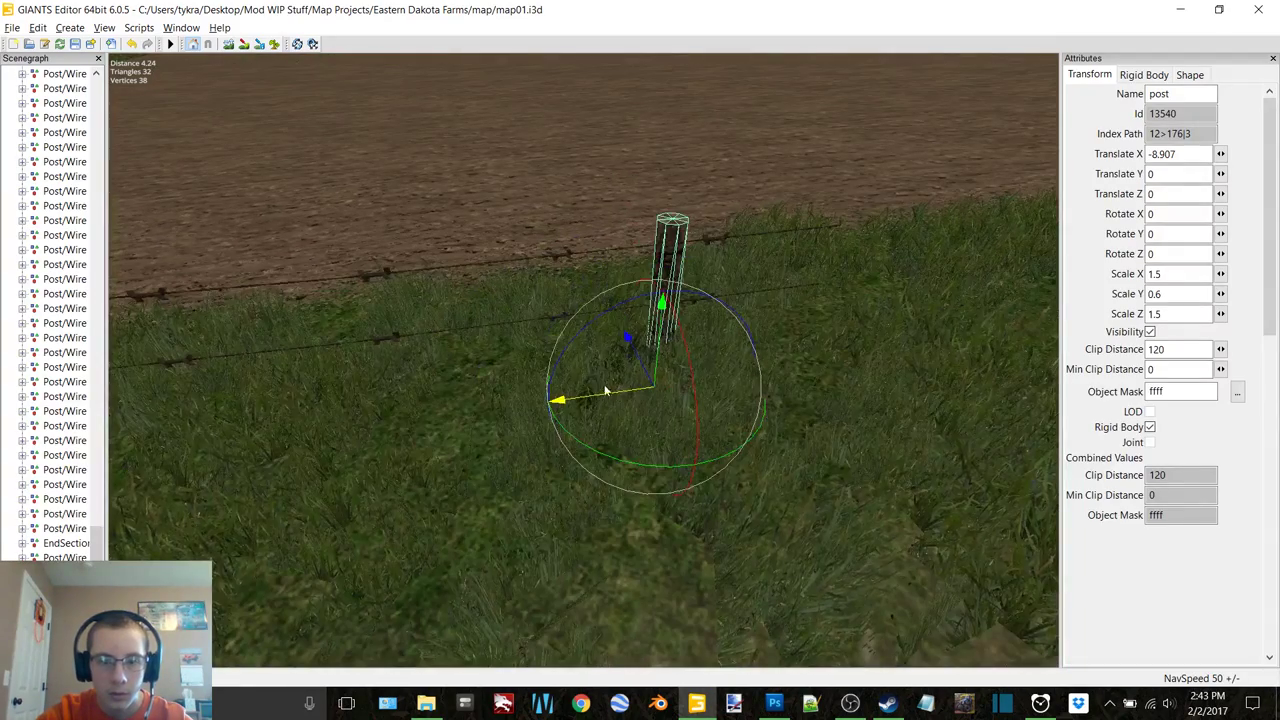
drag(602, 387, 772, 377)
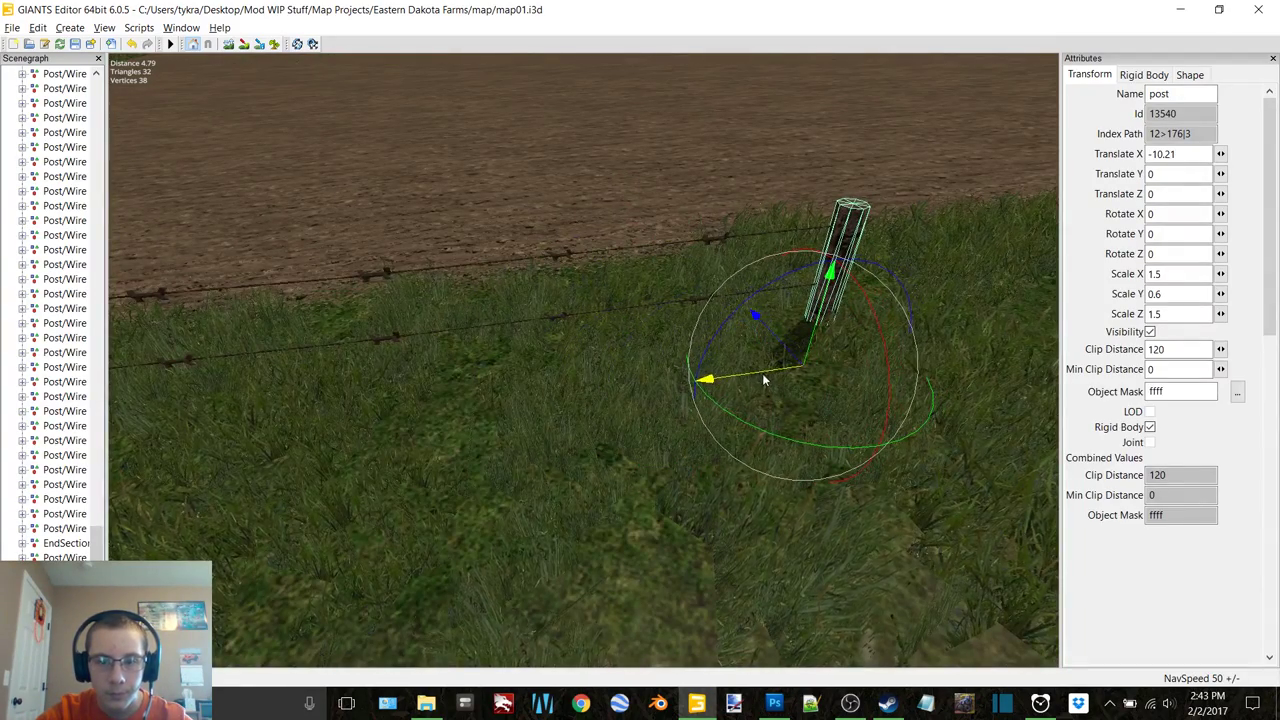
drag(822, 318, 742, 316)
Tilt the new end section's whole wire group to meet the added post by setting its Rotate Z to -2
click(558, 410)
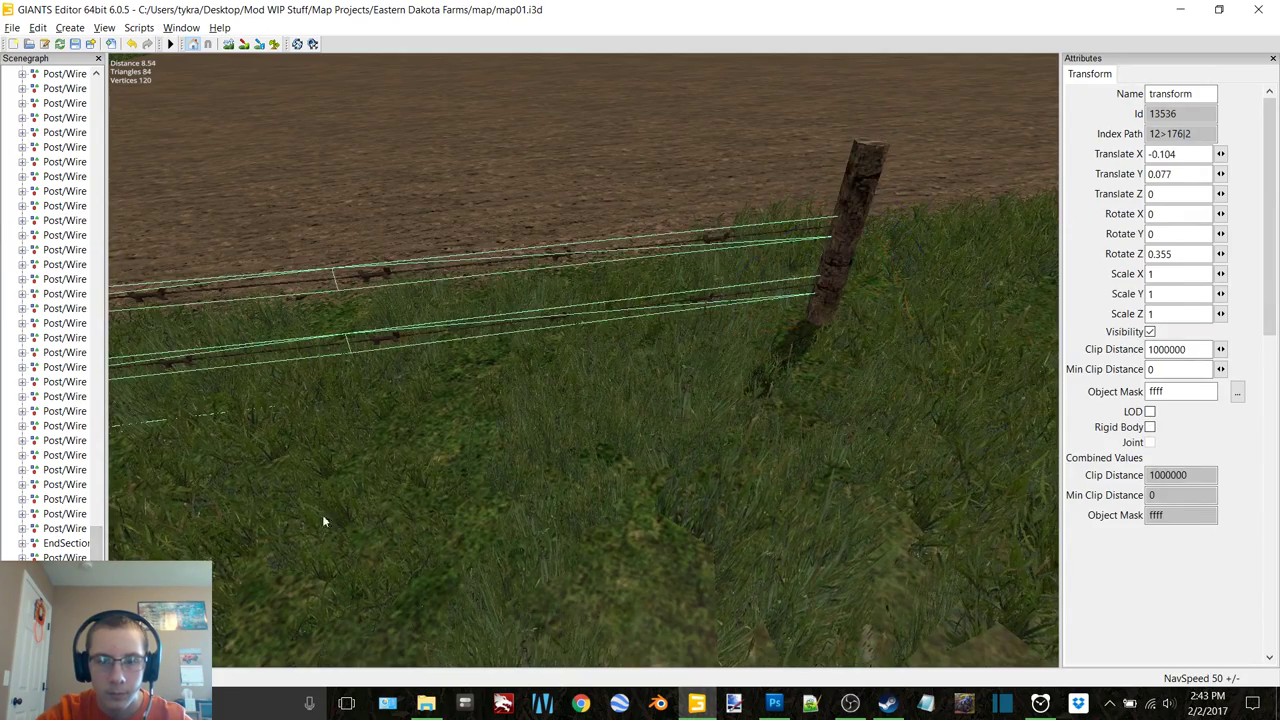
right_drag(558, 410, 752, 369)
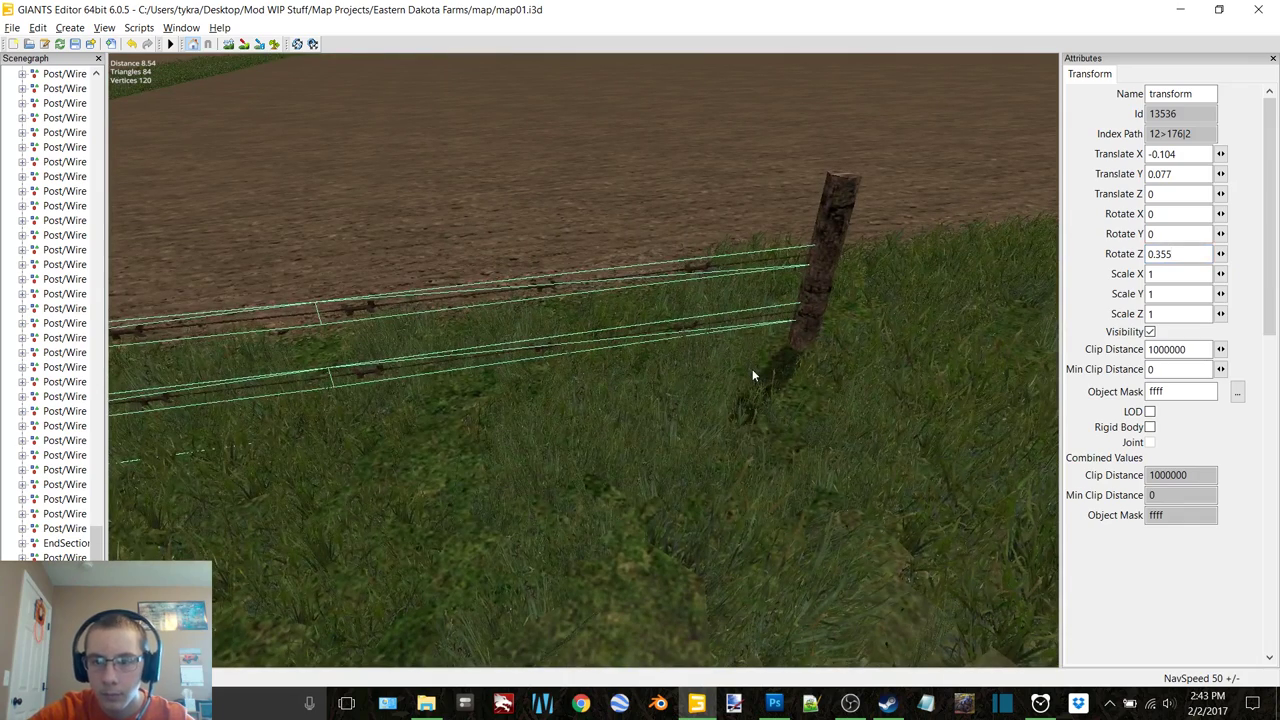
key(BackSpace)
key(BackSpace)
key(BackSpace)
key(BackSpace)
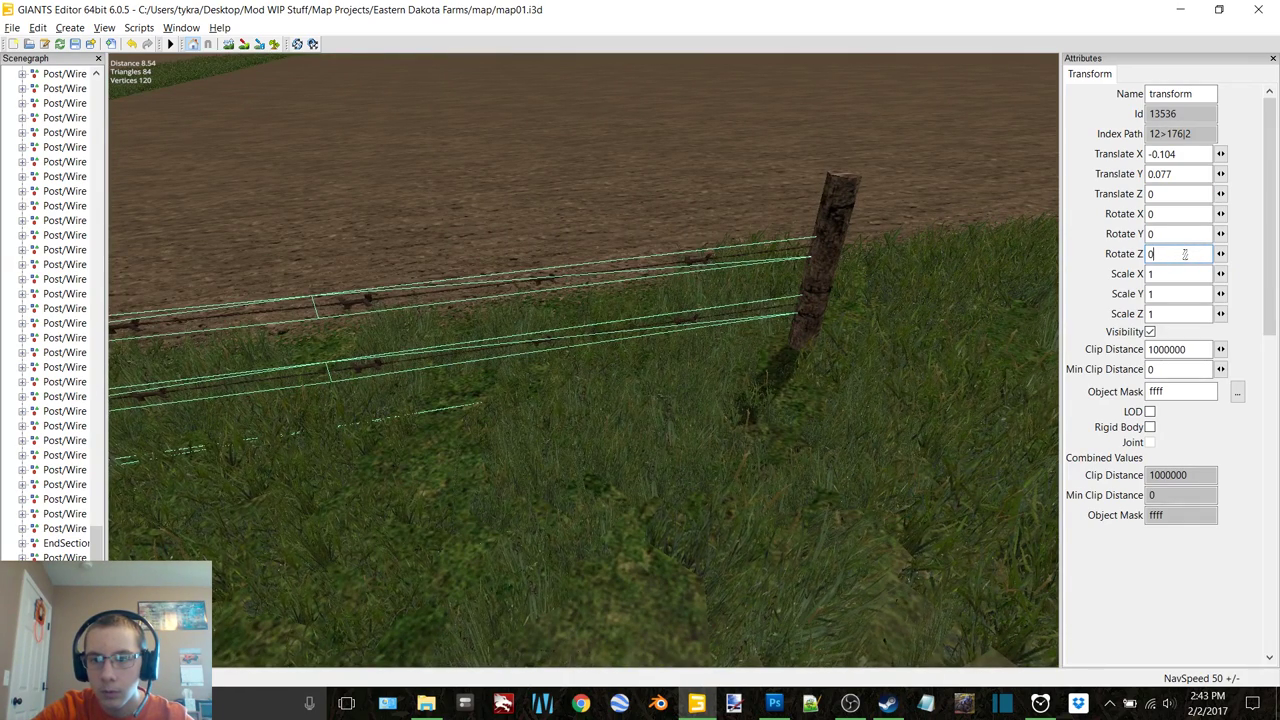
key(BackSpace)
text(-0.1)
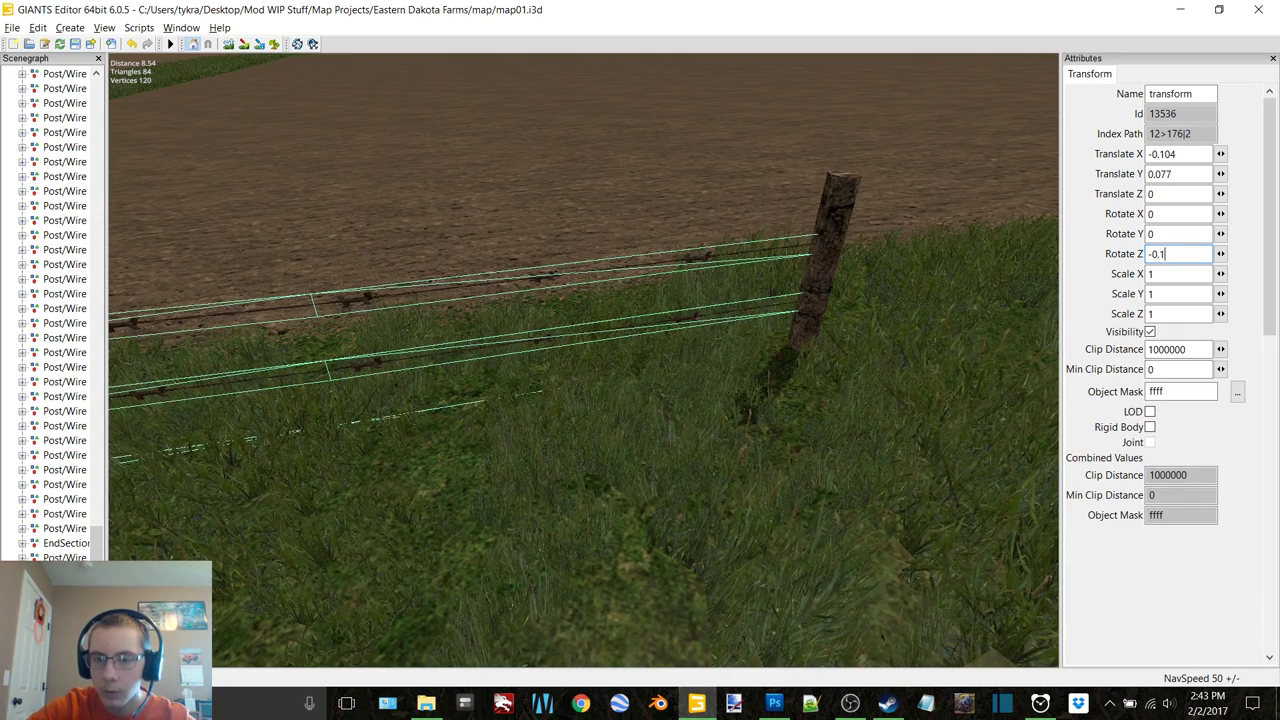
key(BackSpace)
key(BackSpace)
key(BackSpace)
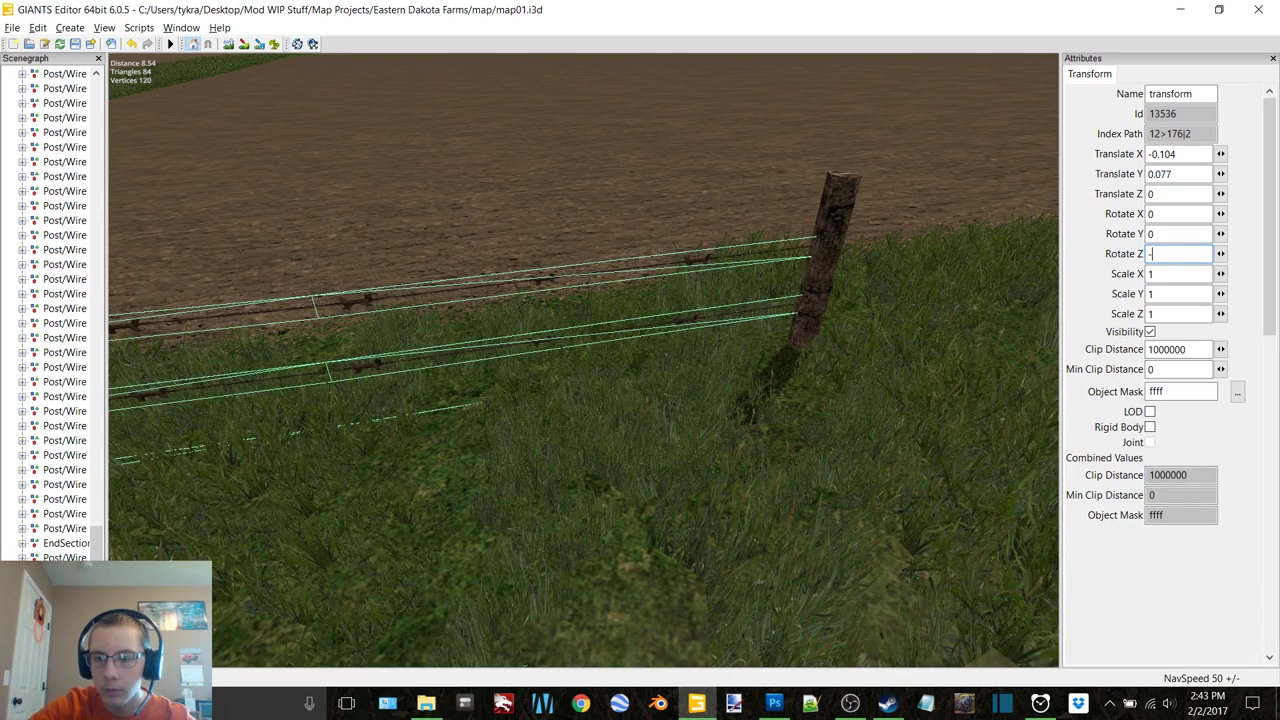
text(3)
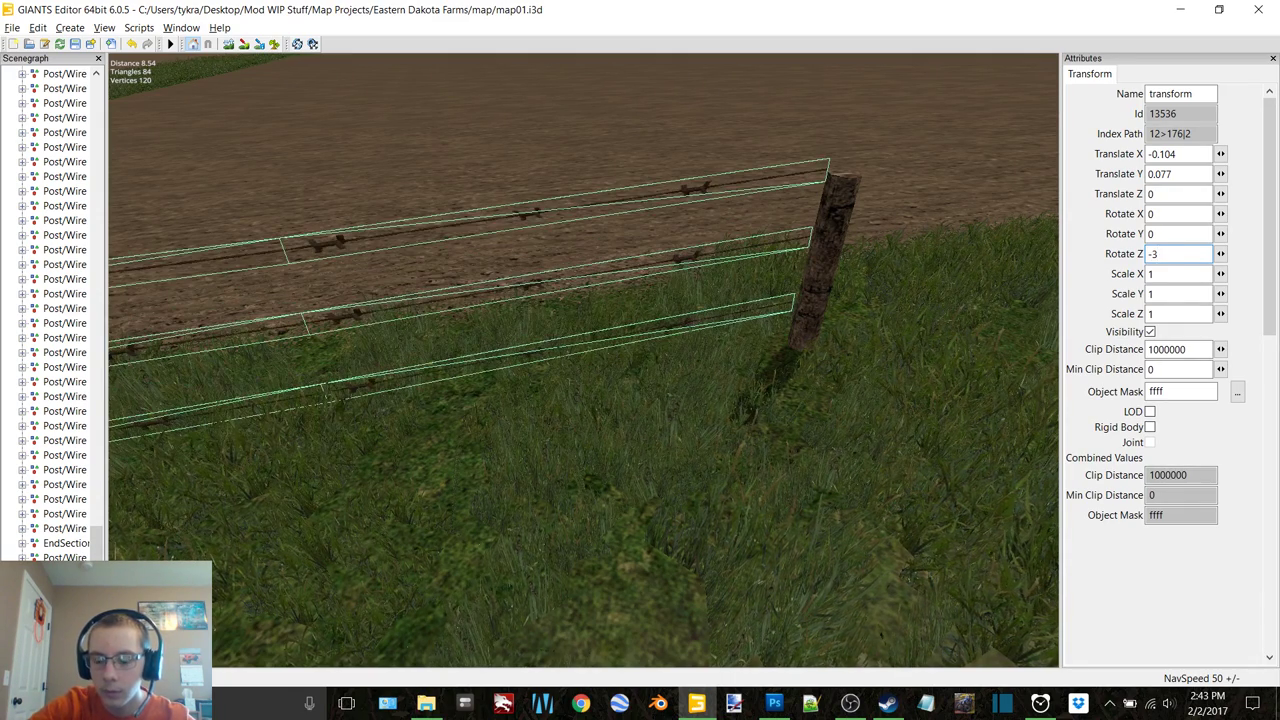
key(BackSpace)
text(2)
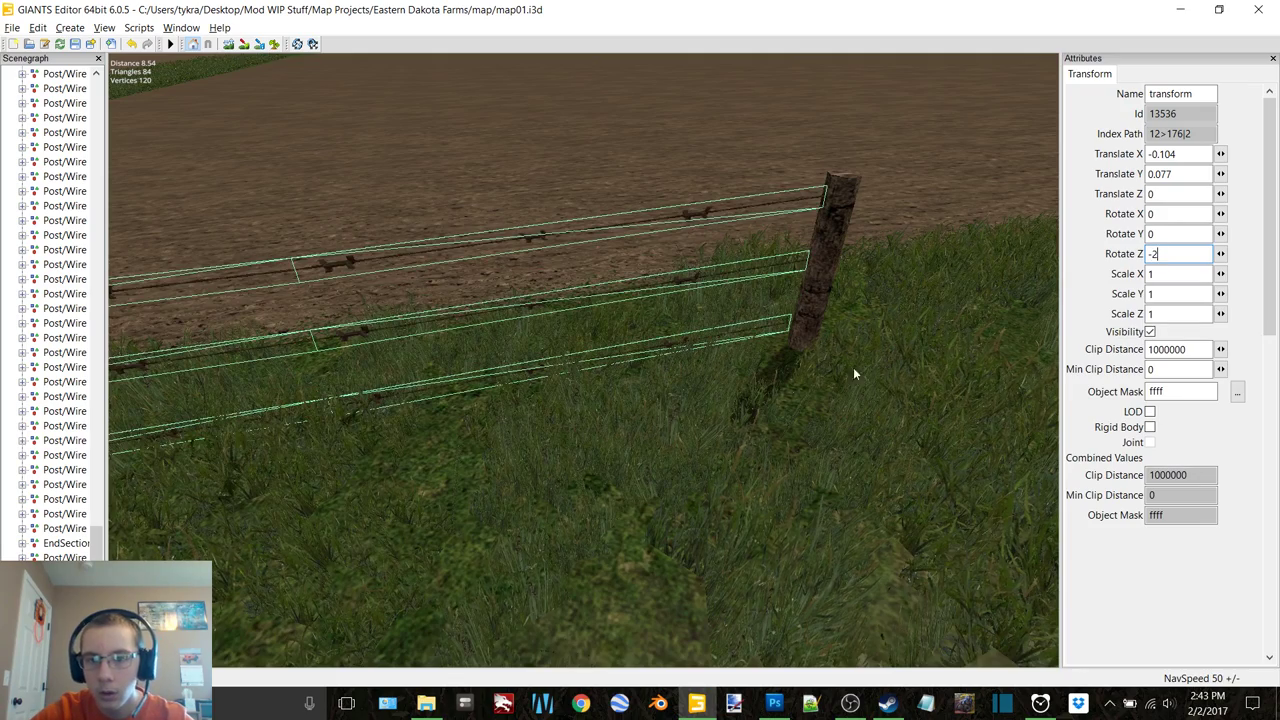
Nudge the added post at the new end section's far end toward the wires, to about Translate X -10.138
scroll(842, 376, down, 3)
scroll(809, 354, up, 5)
click(739, 327)
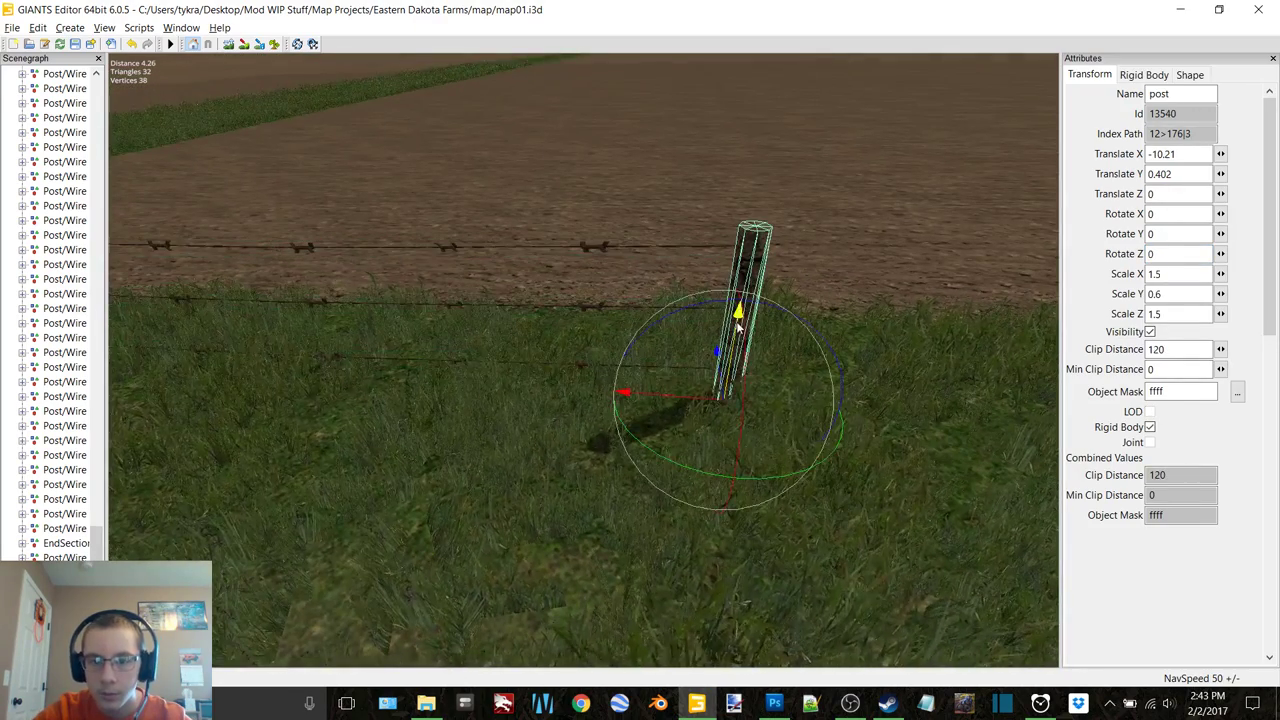
drag(741, 327, 728, 330)
Duplicate the Post/Wire section of the existing fence whose post stands at Translate Z 159.29, before the dirt crossing
right_drag(728, 330, 723, 371)
scroll(723, 371, down, 2)
click(557, 455)
right_drag(557, 455, 615, 418)
click(612, 418)
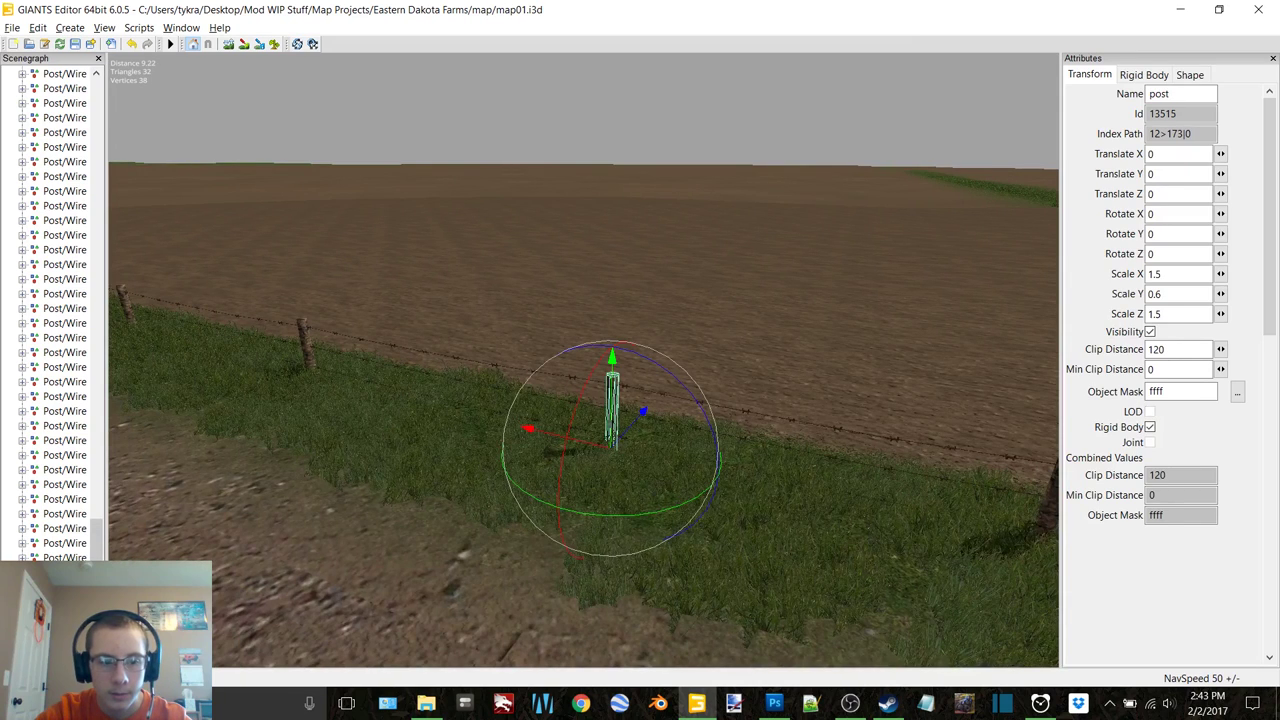
click(700, 425)
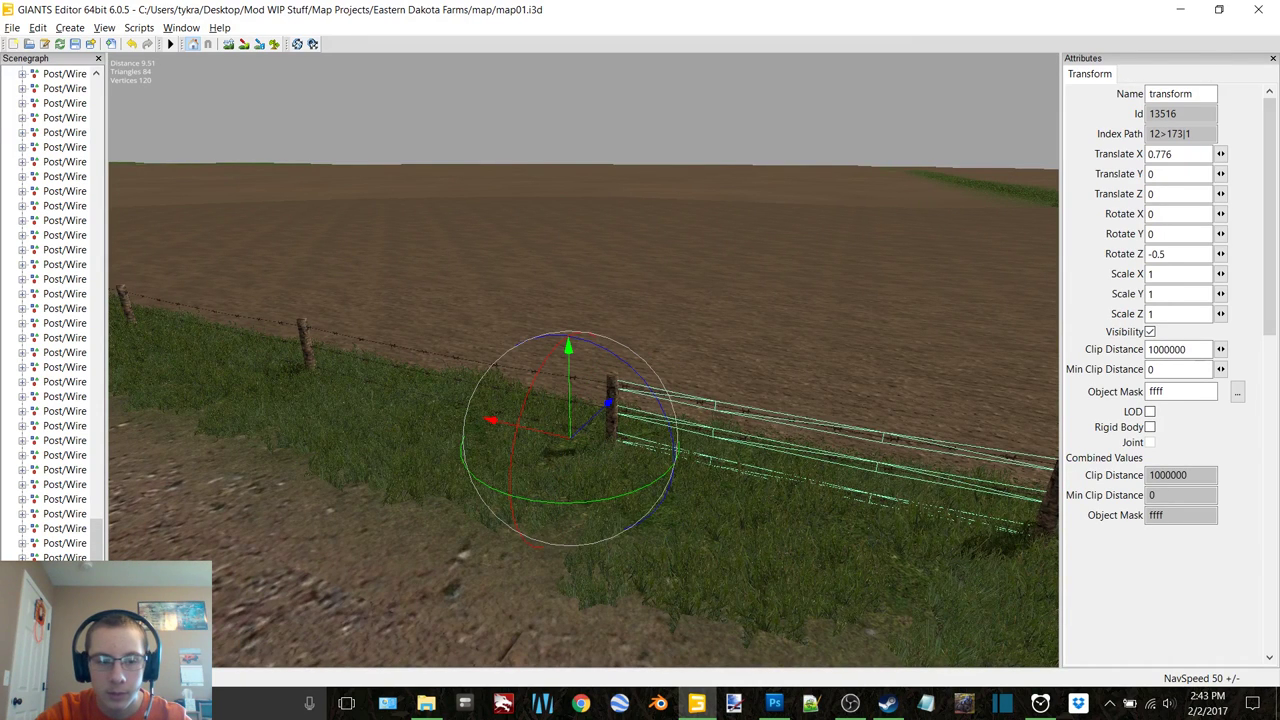
click(612, 405)
key(ctrl+d)
Level the wire group of the duplicated Post/Wire section by setting its Rotate Z to 0
click(719, 513)
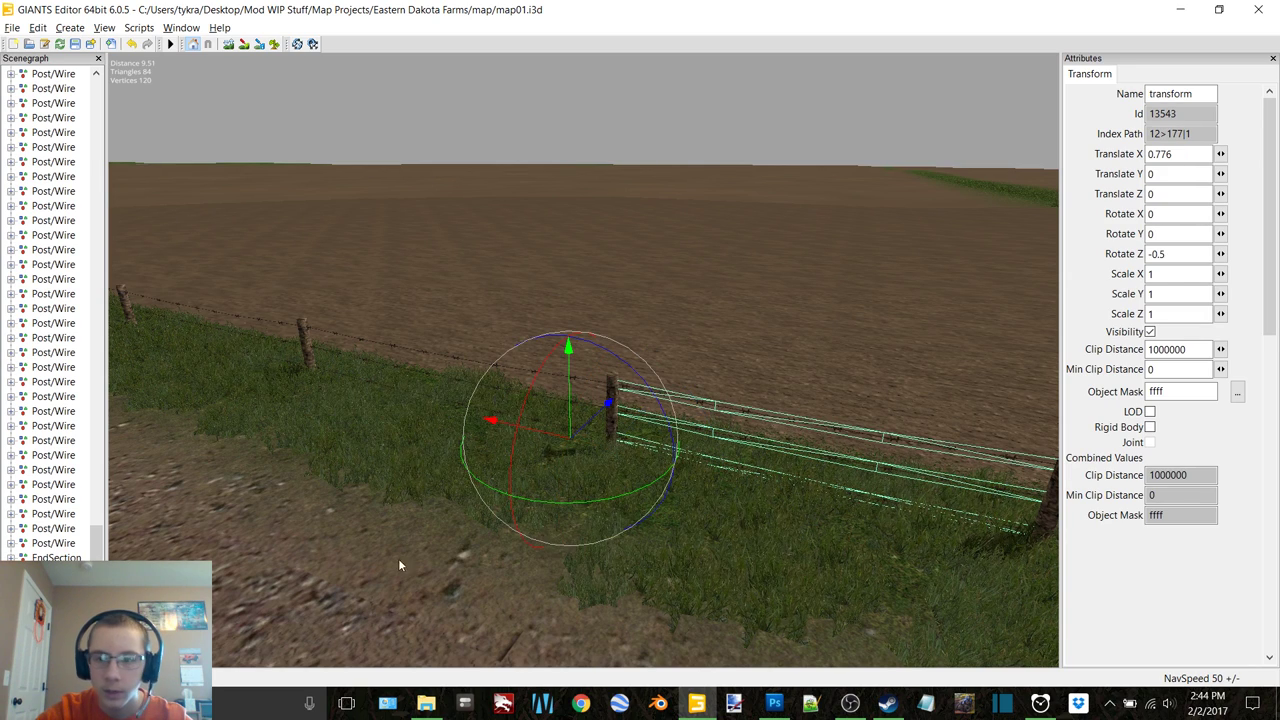
drag(1178, 254, 1140, 254)
text(0)
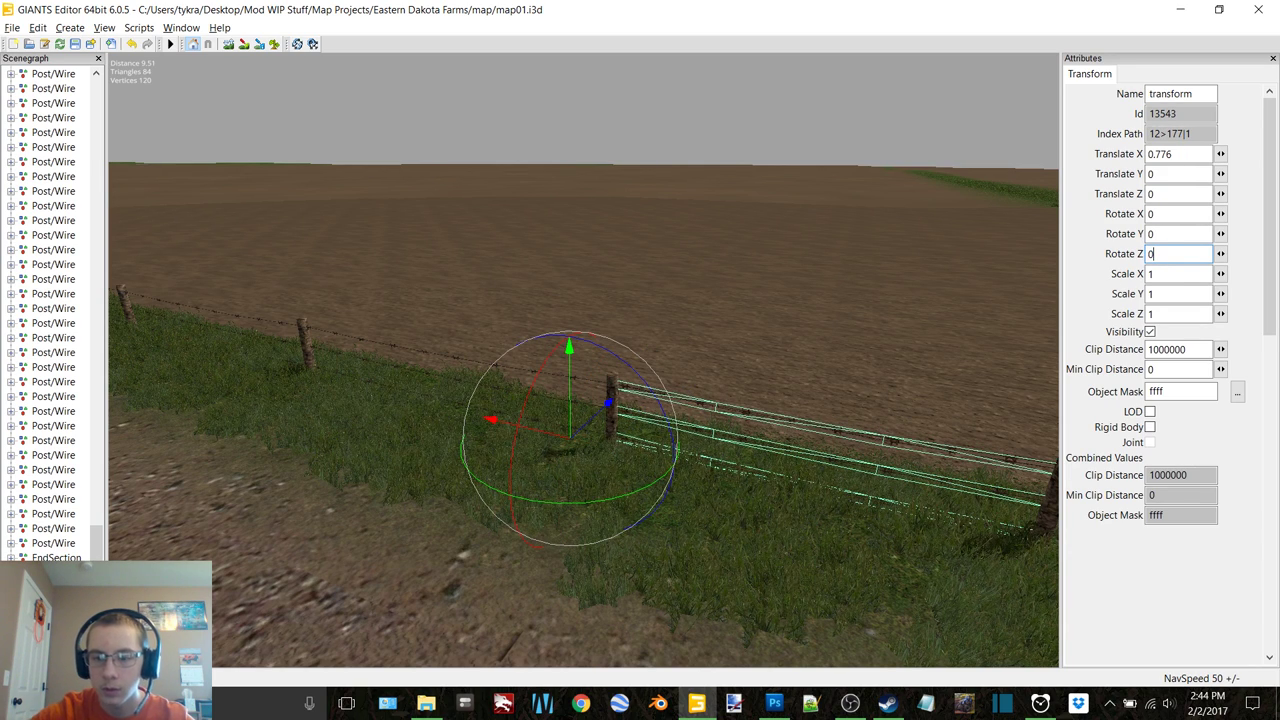
Place the whole duplicated Post/Wire section at the new end section's position: Translate X 1316.278, Translate Y 123.718, Translate Z 193.242
click(574, 436)
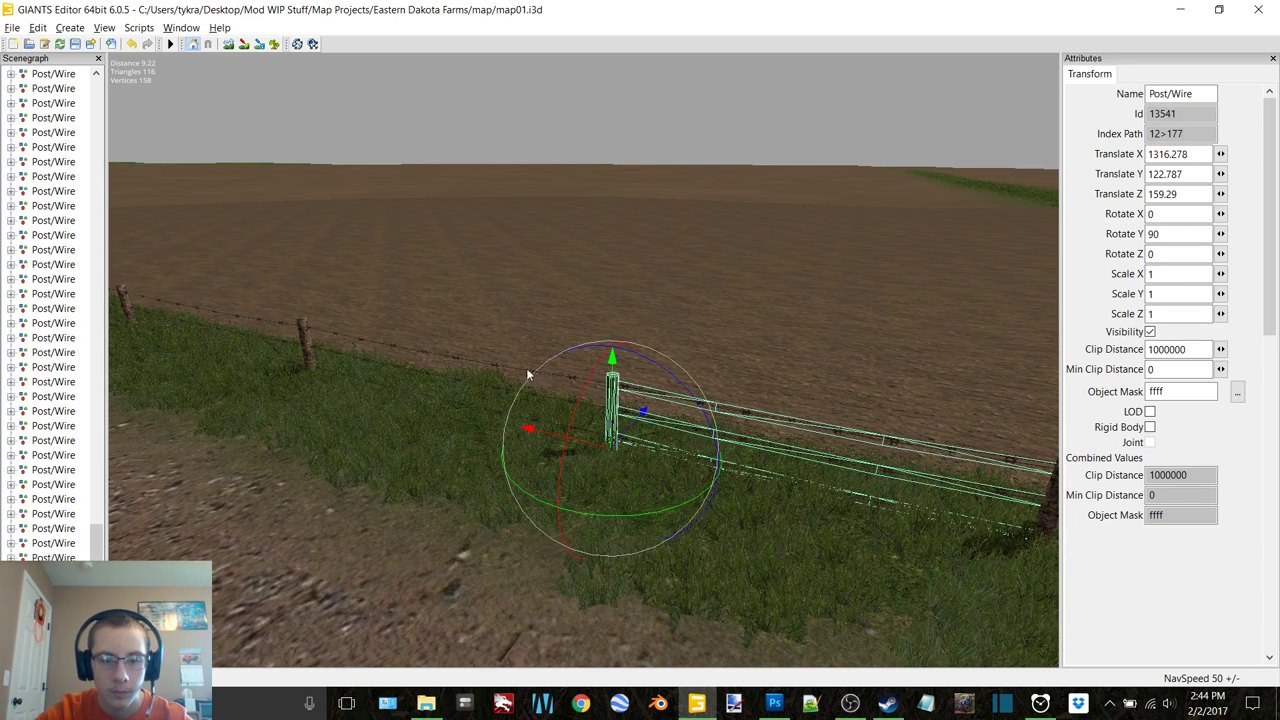
right_drag(536, 367, 635, 396)
key(Delete)
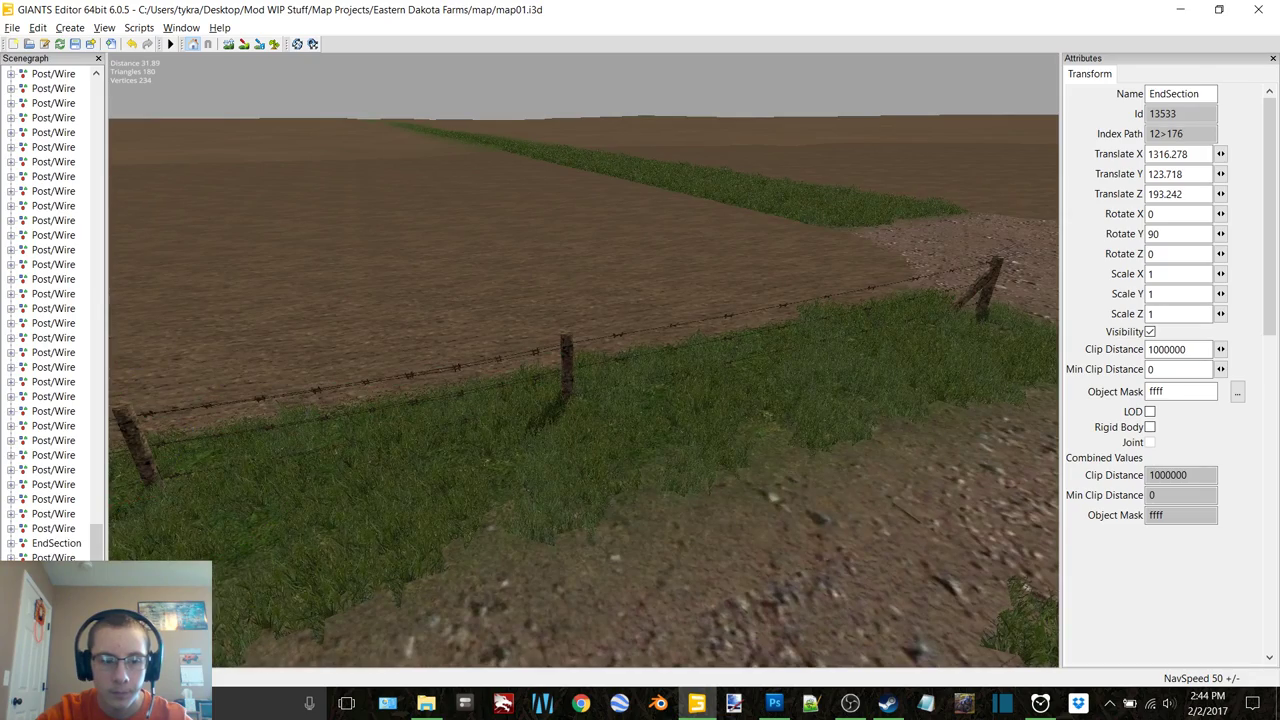
click(801, 393)
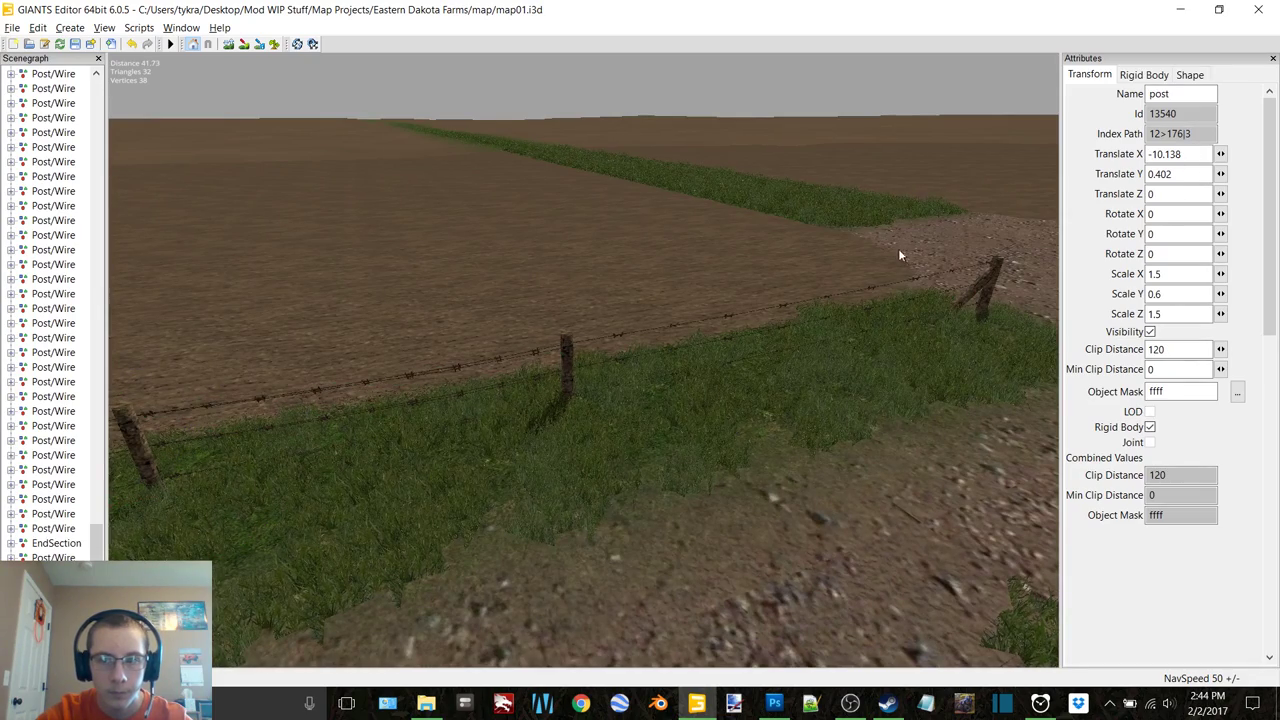
right_drag(896, 251, 650, 330)
click(760, 355)
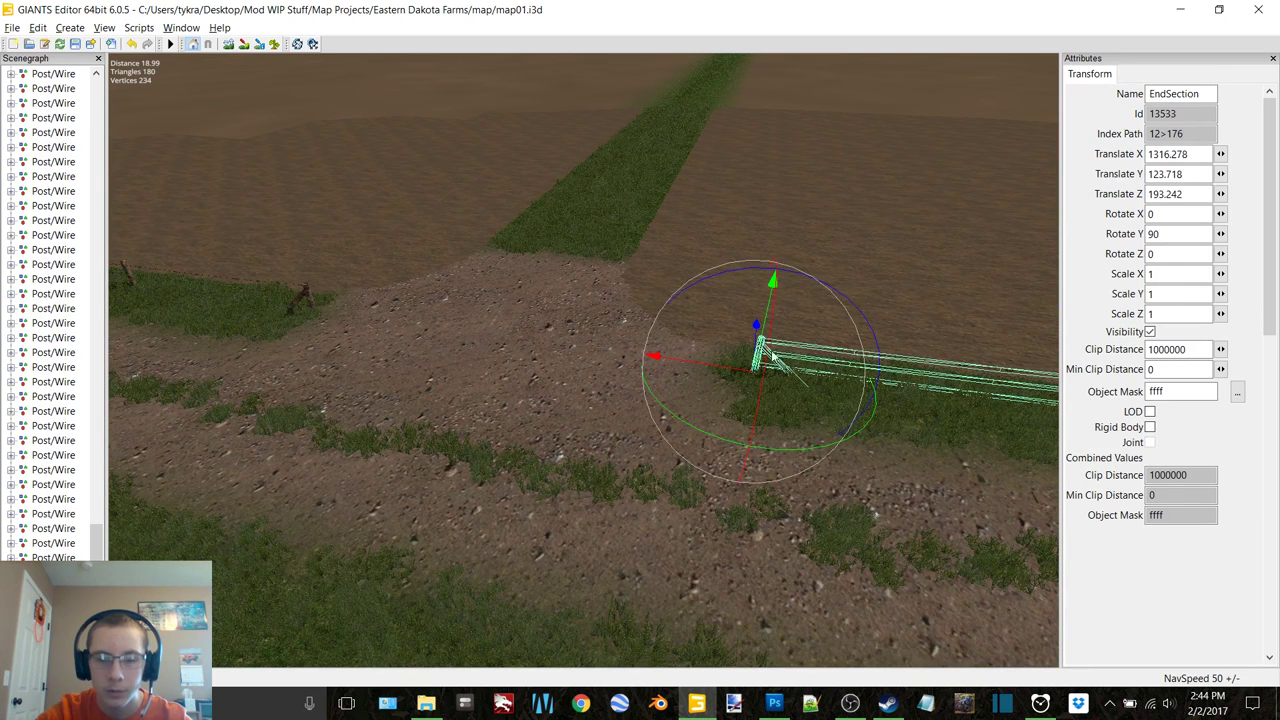
drag(1197, 152, 1140, 155)
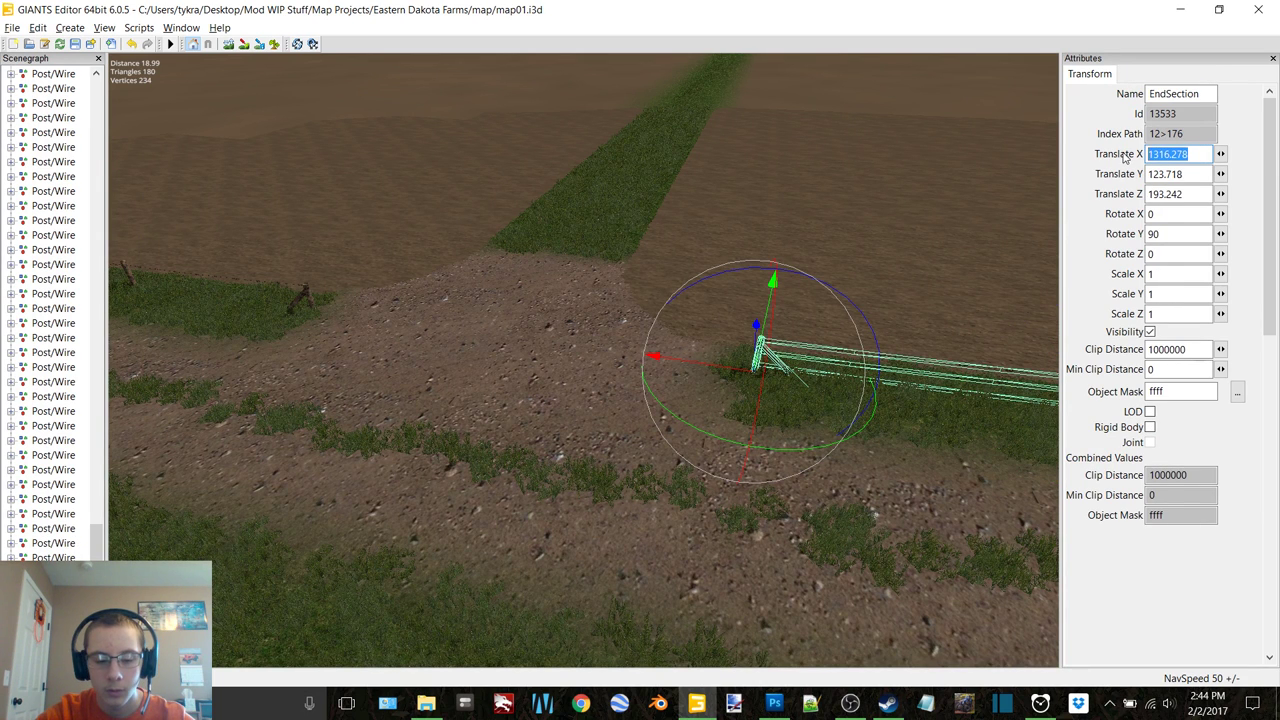
click(125, 272)
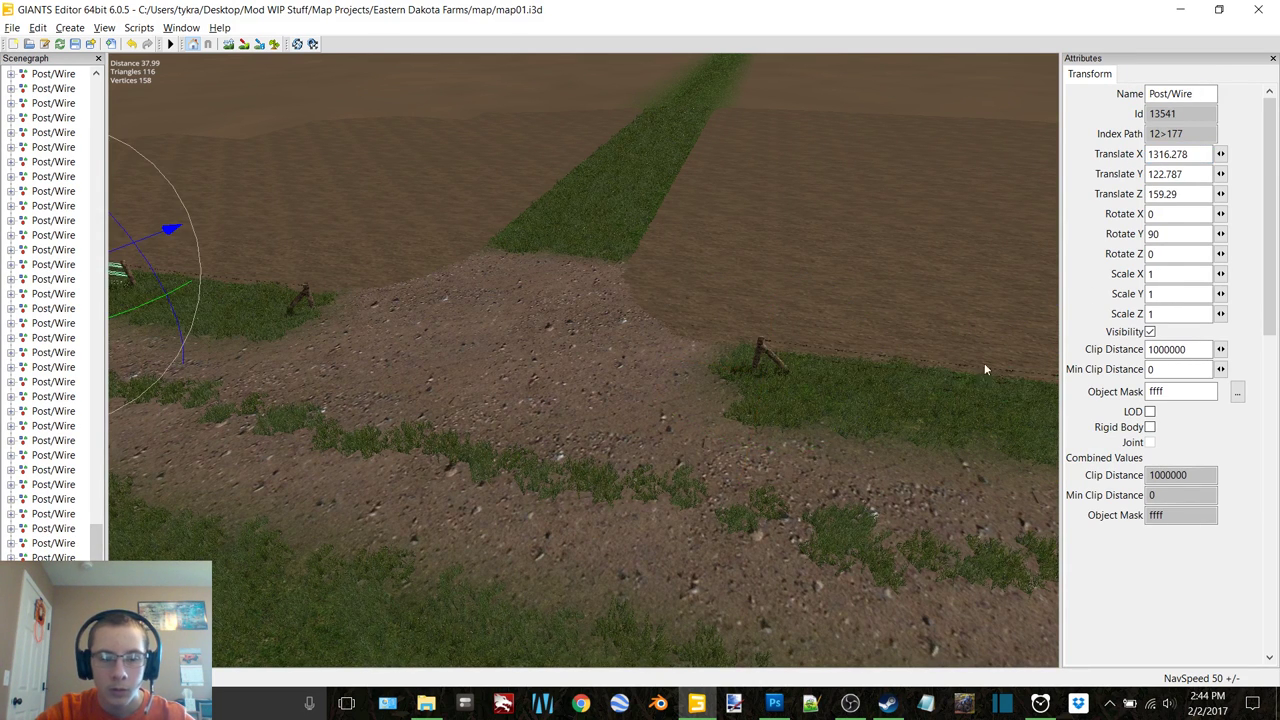
drag(1220, 193, 917, 251)
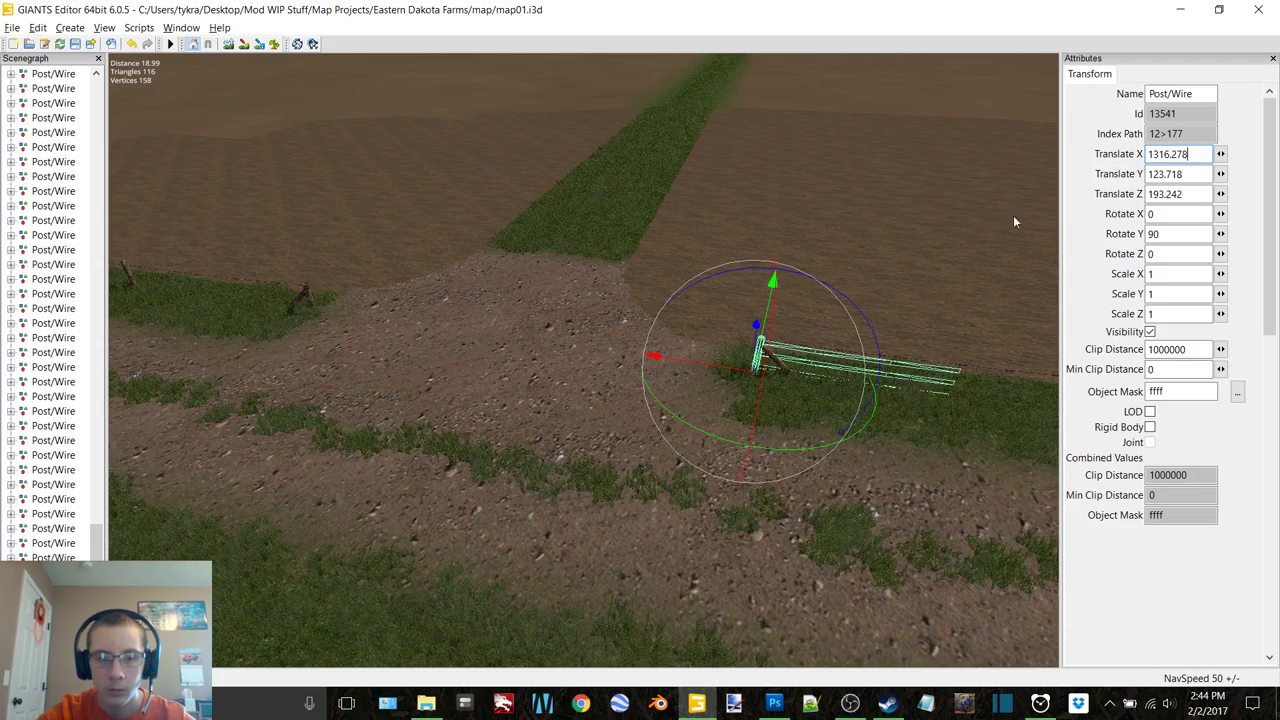
Slide the Post/Wire copy to the end section's far post at about Translate Z 203.386 and raise it to about Translate Y 124.112
right_drag(704, 348, 630, 345)
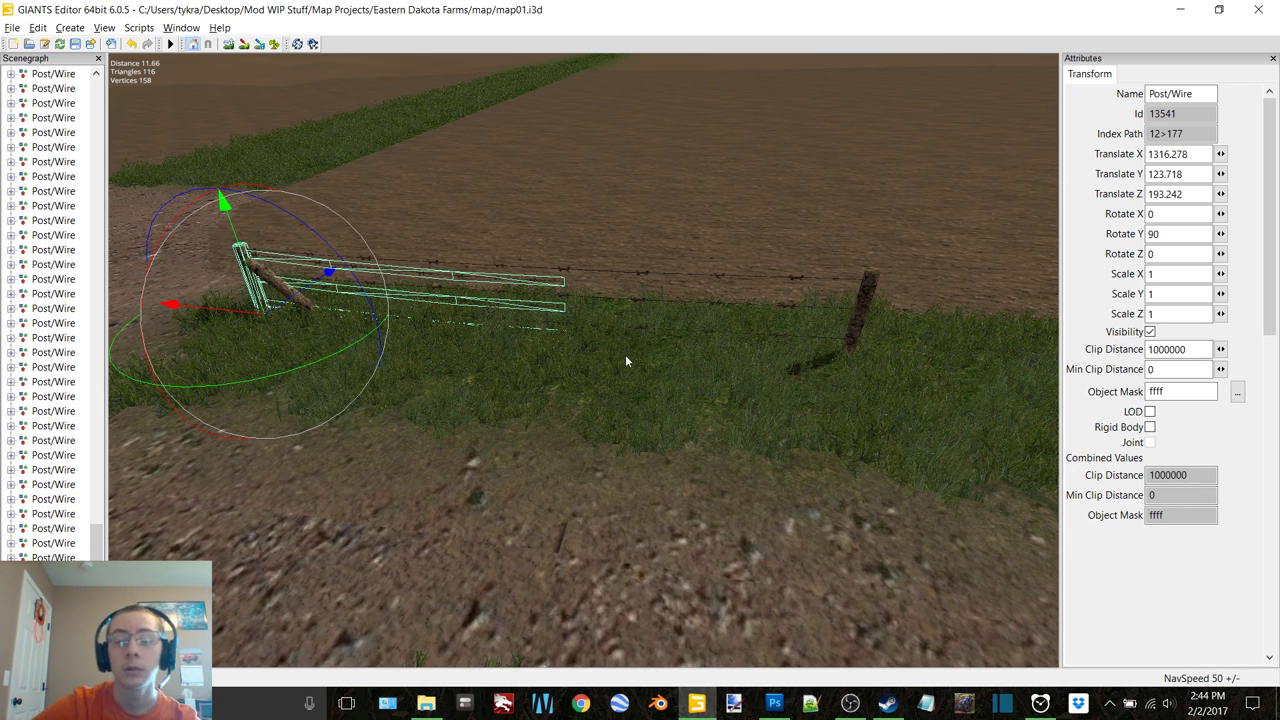
drag(196, 311, 760, 361)
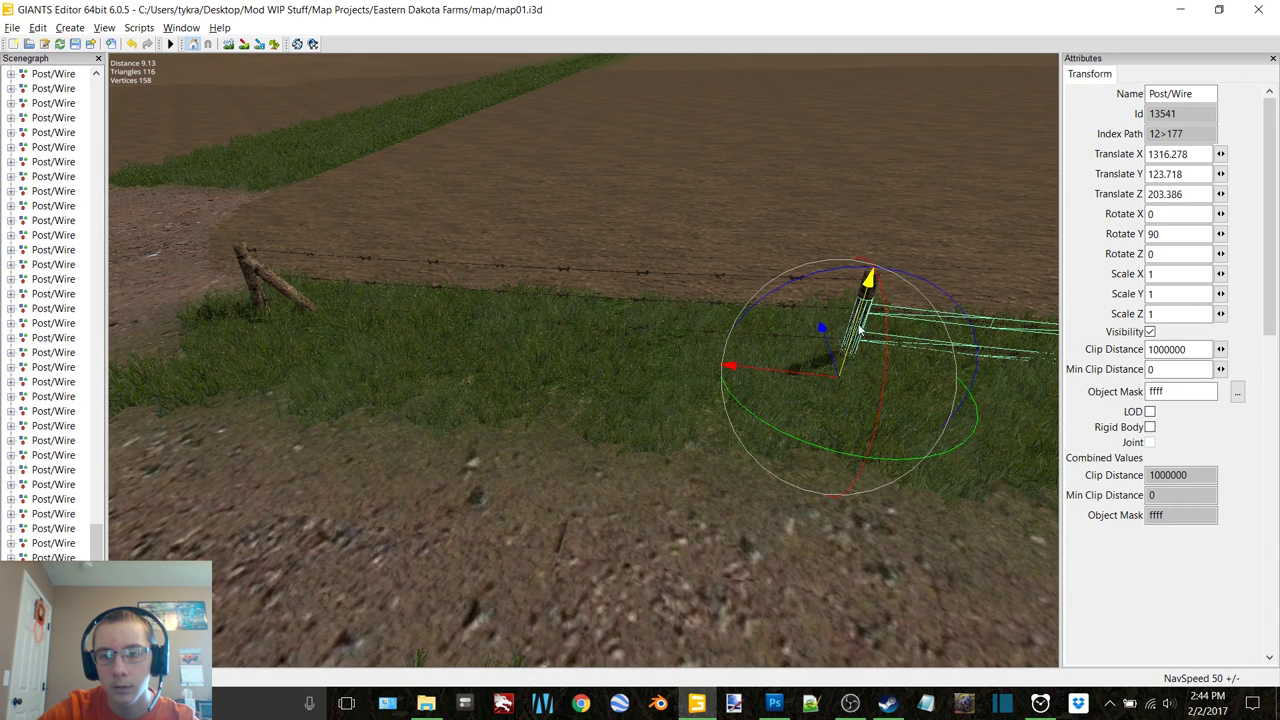
drag(857, 331, 857, 306)
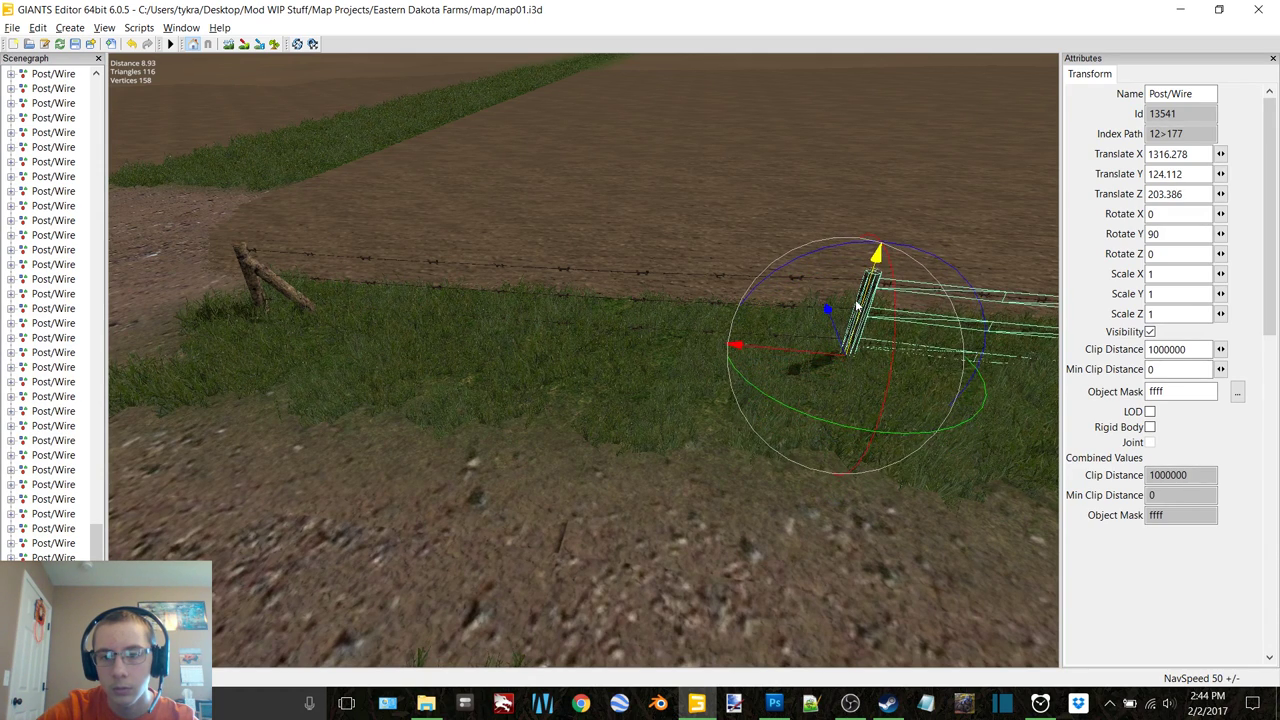
Delete the end section's extra far post where it overlaps the post of the Post/Wire copy
middle_drag(702, 354, 480, 478)
click(420, 300)
click(680, 310)
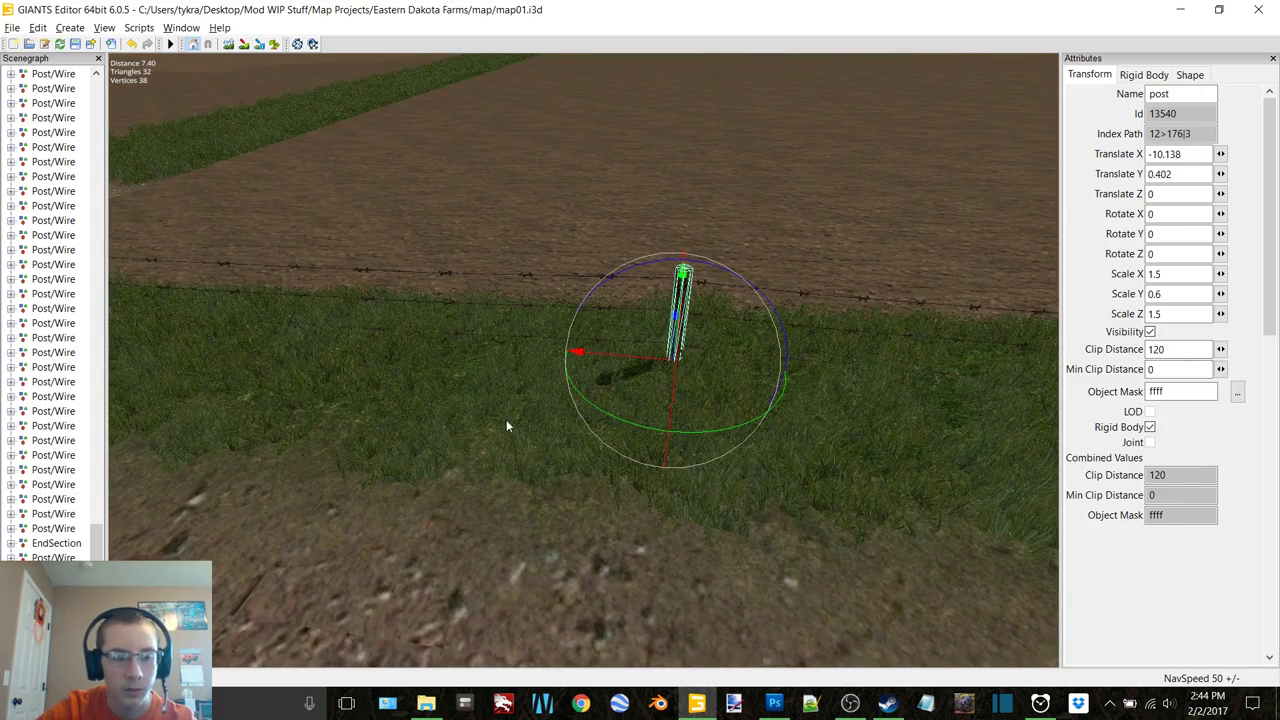
click(503, 416)
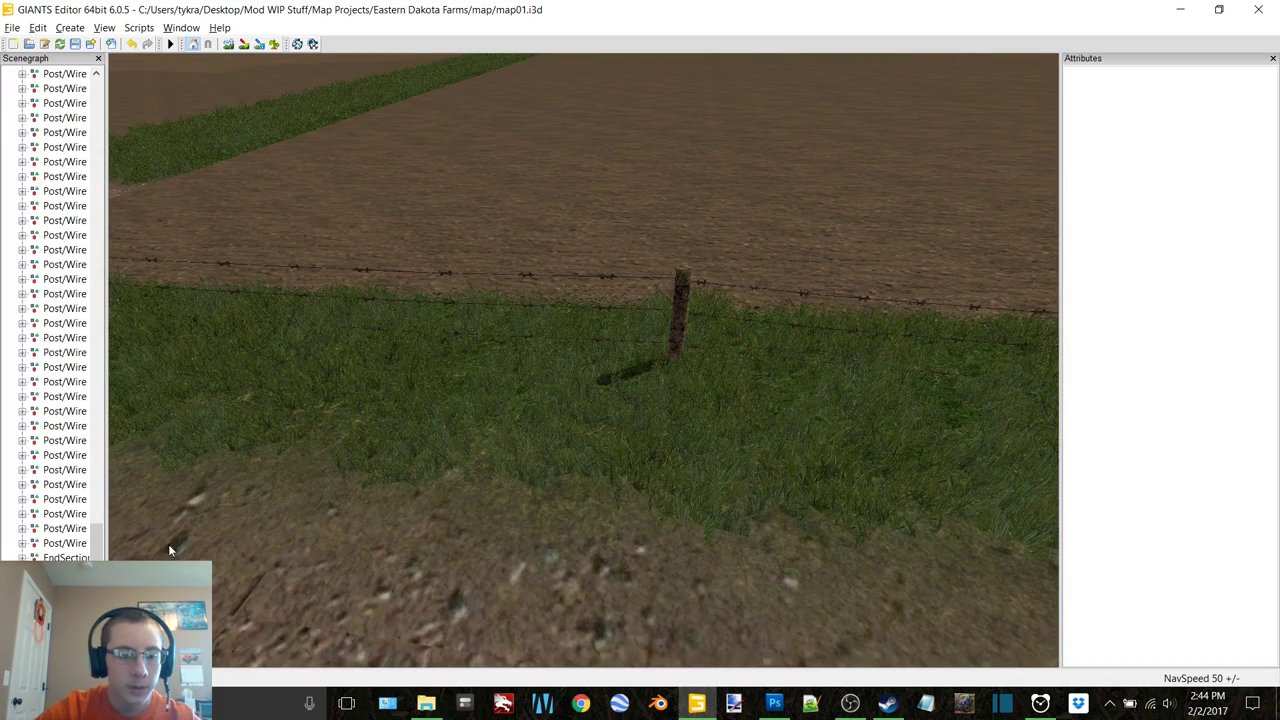
Fine-tune the height of the Post/Wire copy so its post sits in the grass, at about Translate Y 124.161
click(680, 315)
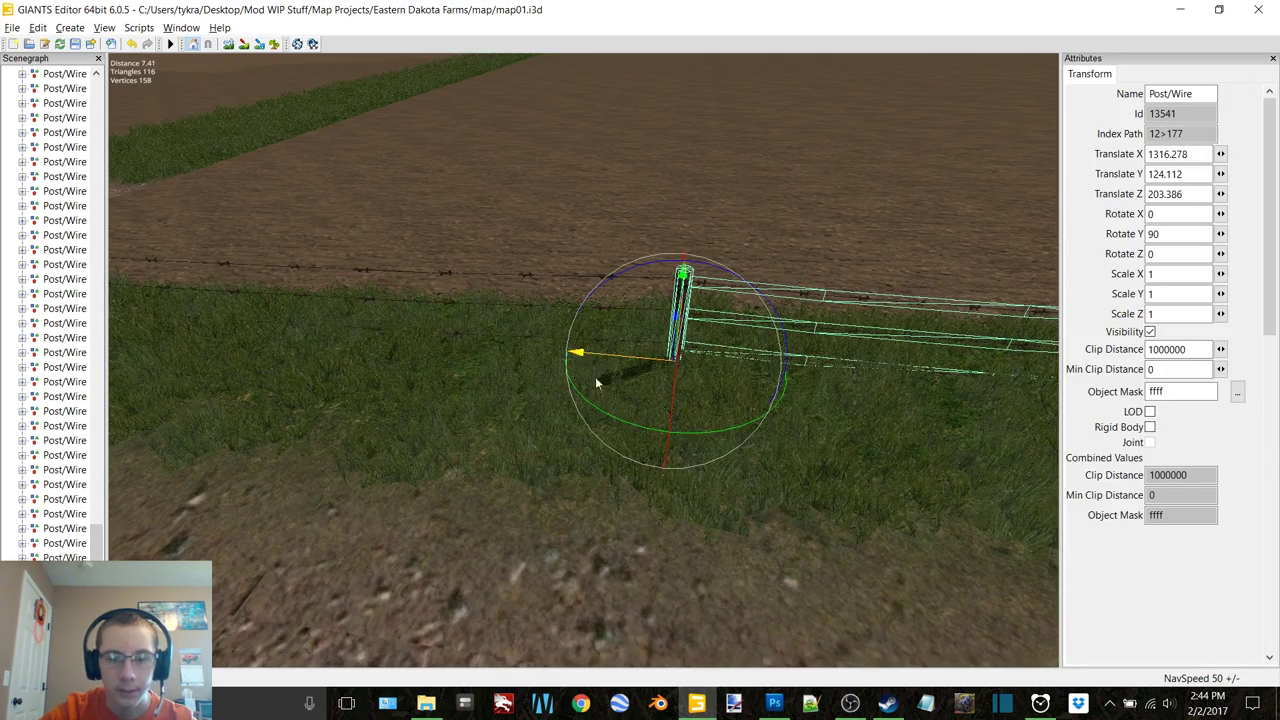
scroll(590, 376, up, 6)
middle_drag(606, 377, 640, 390)
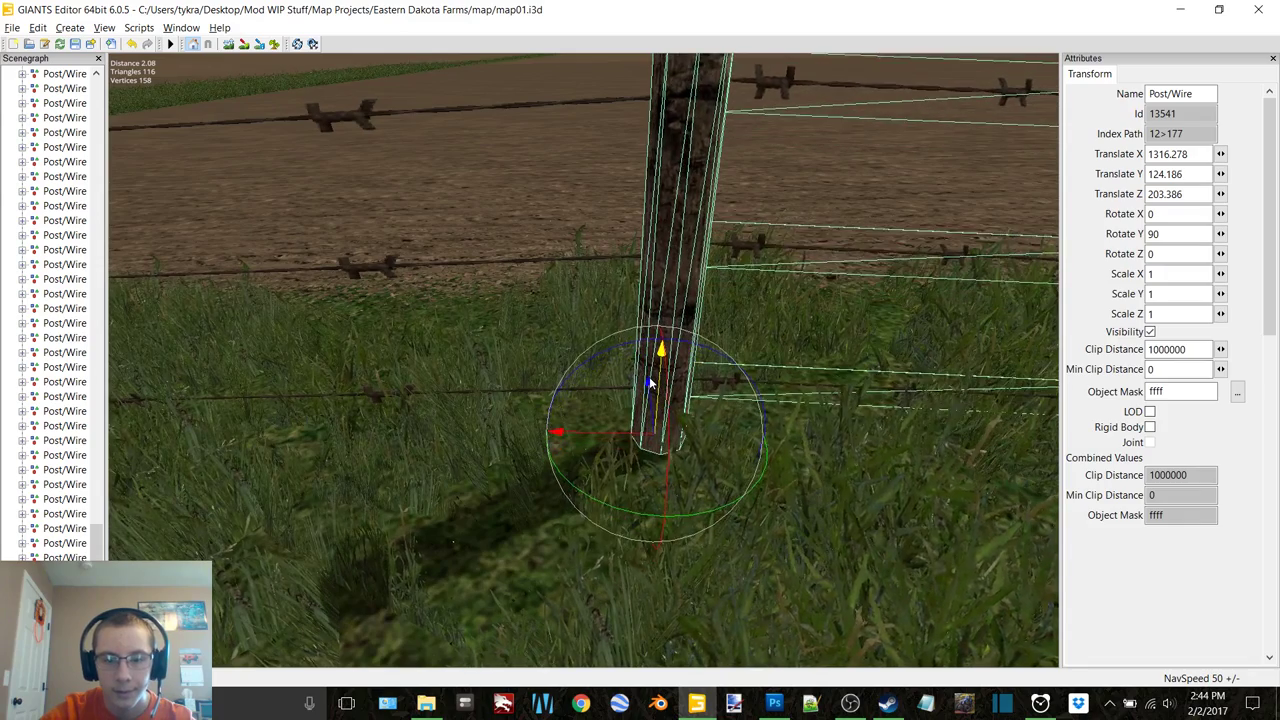
scroll(649, 383, down, 3)
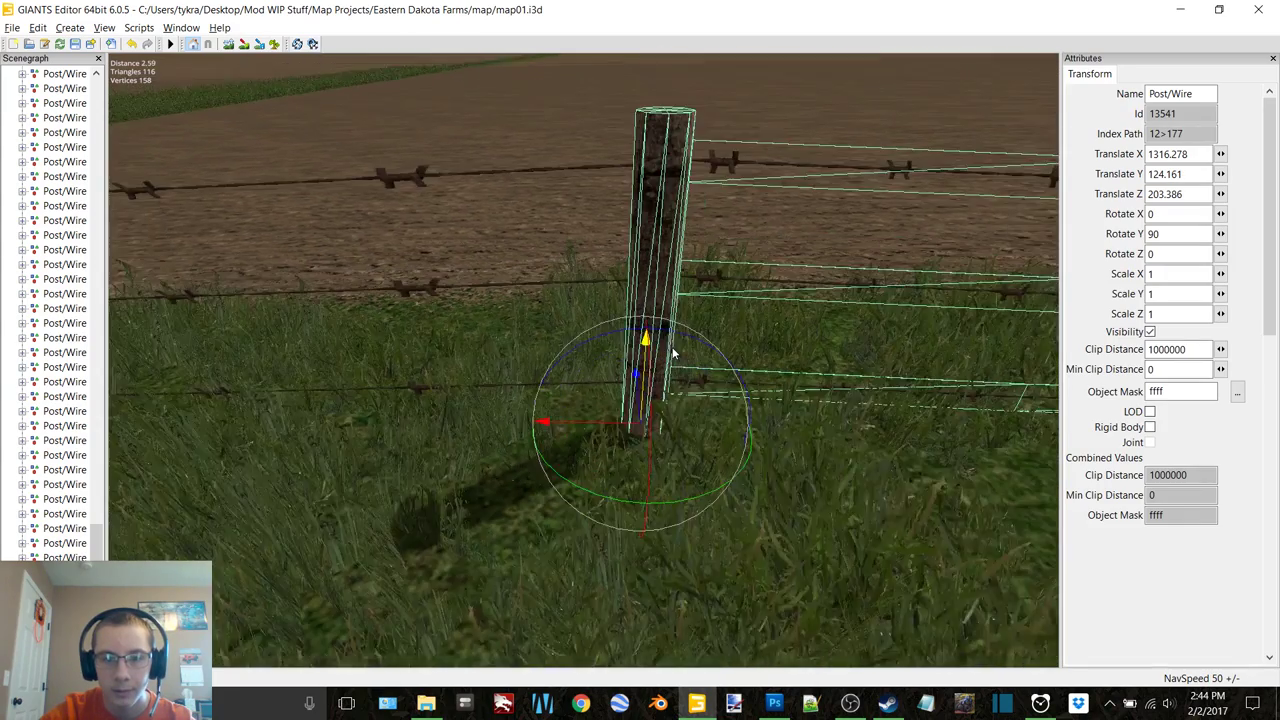
right_drag(672, 352, 668, 346)
Align the end section's wire group with the next section's wires by setting its Rotate Z to -2.12
click(400, 300)
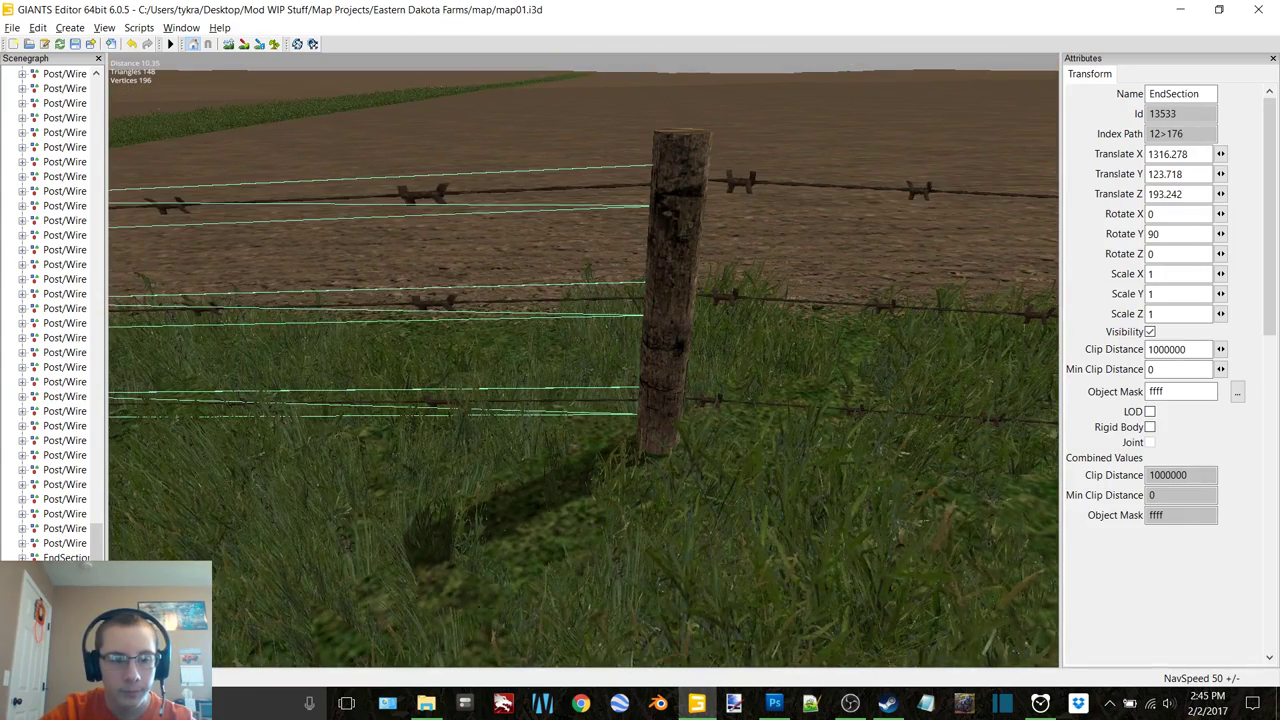
click(1165, 254)
text(-2.0)
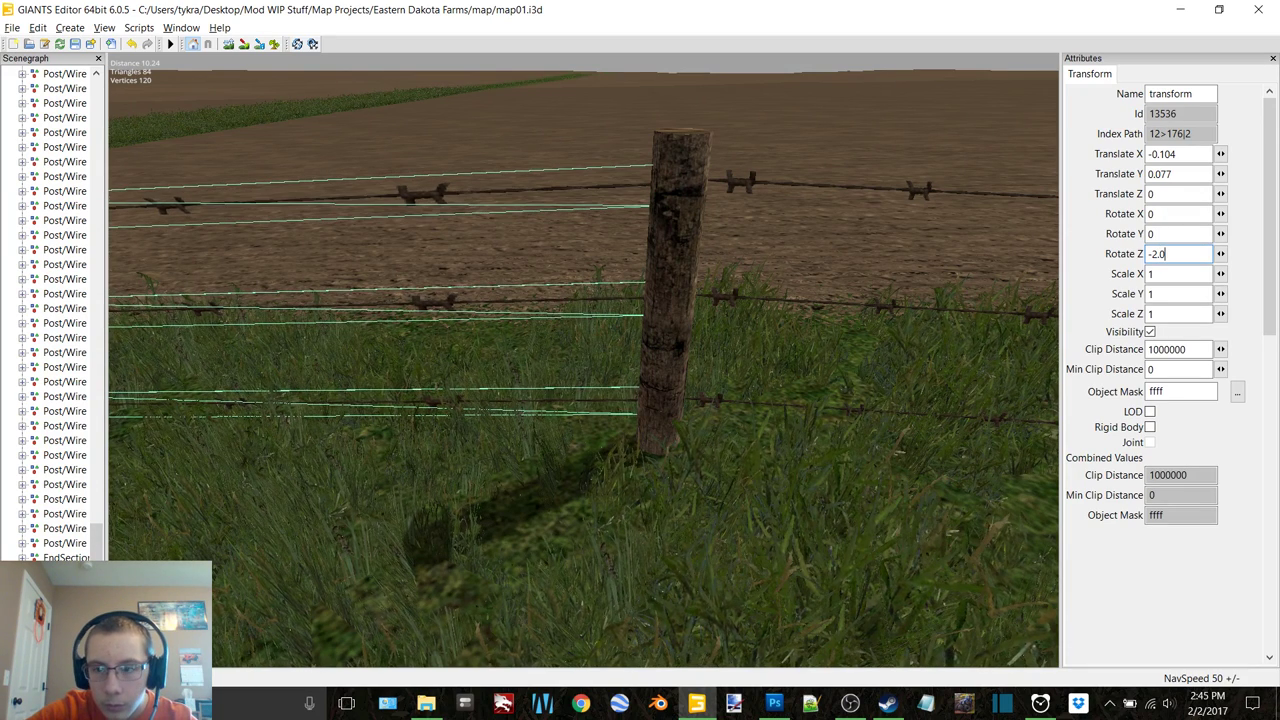
text(1)
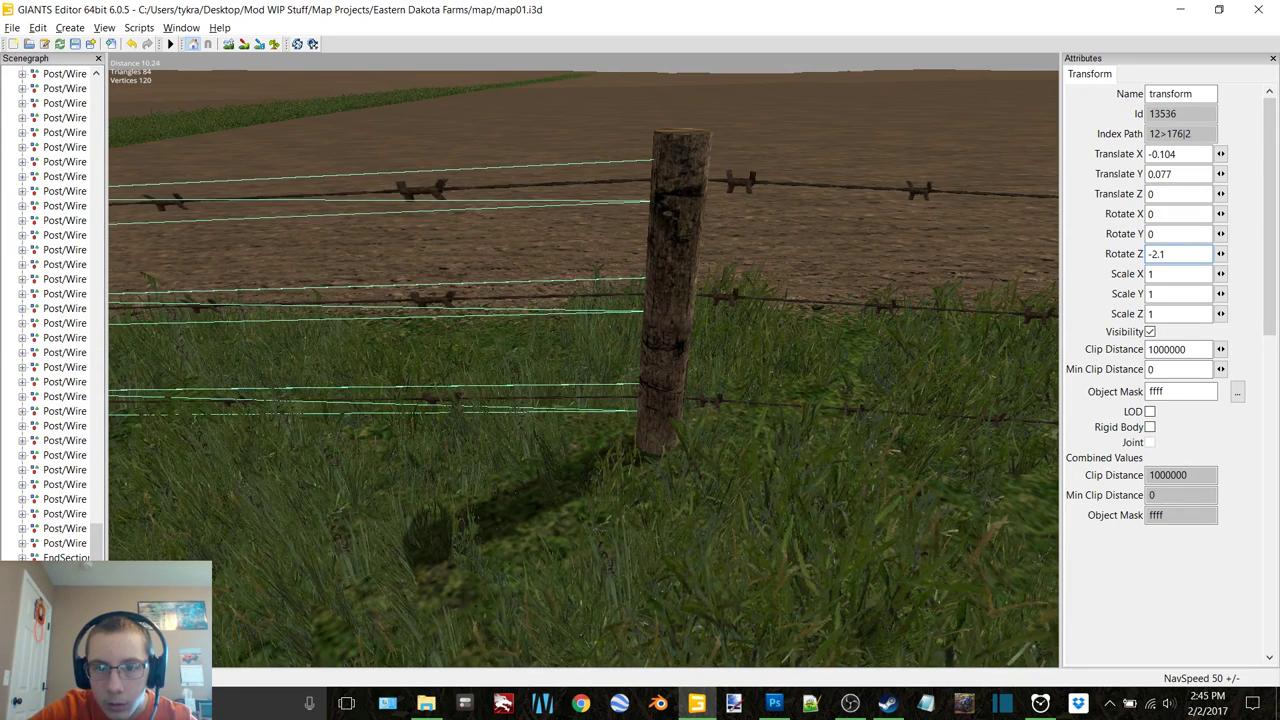
text(2)
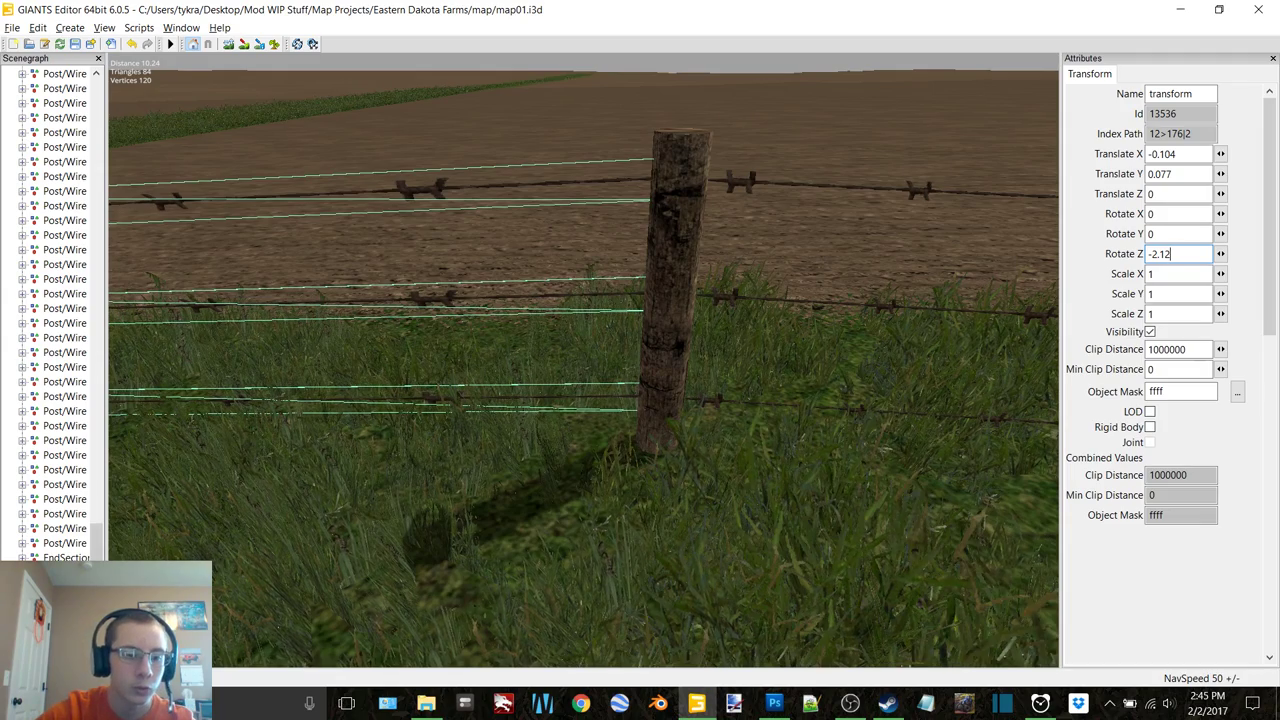
Duplicate the Post/Wire section beyond the crossing and slide the copy along the fence line to the far end of its wires
click(676, 300)
scroll(632, 297, down, 4)
scroll(614, 289, up, 3)
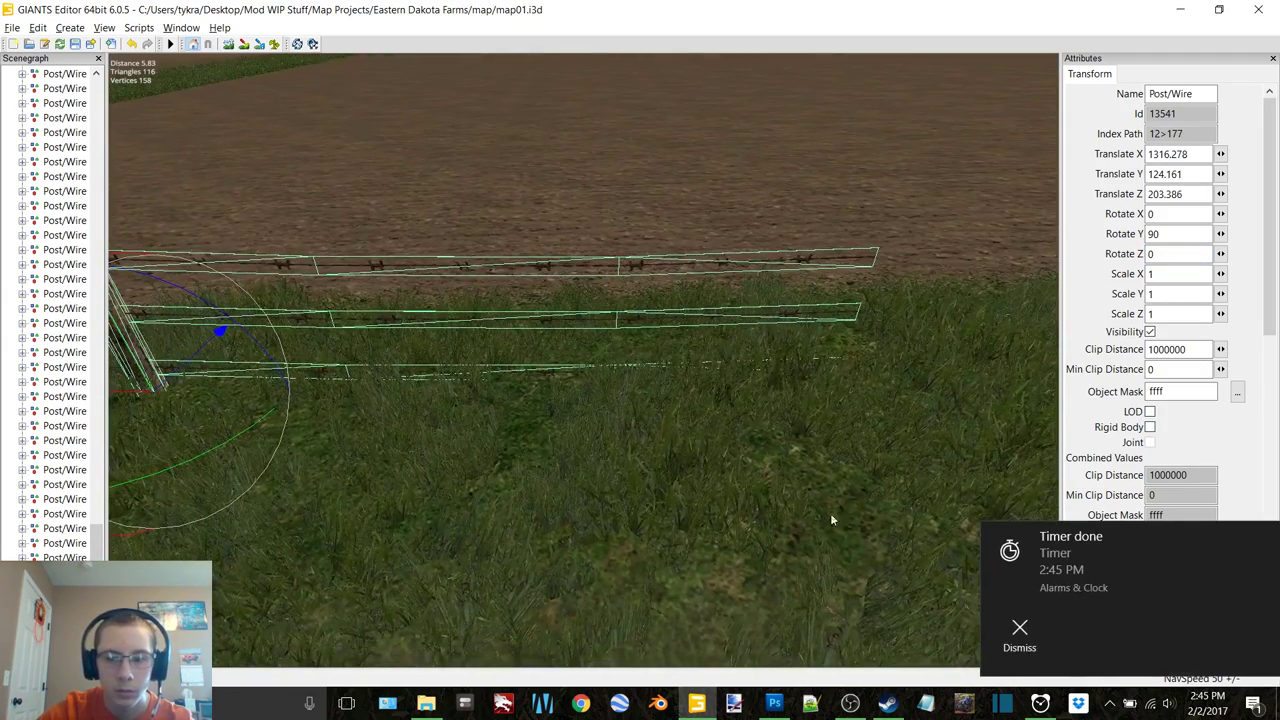
click(1020, 632)
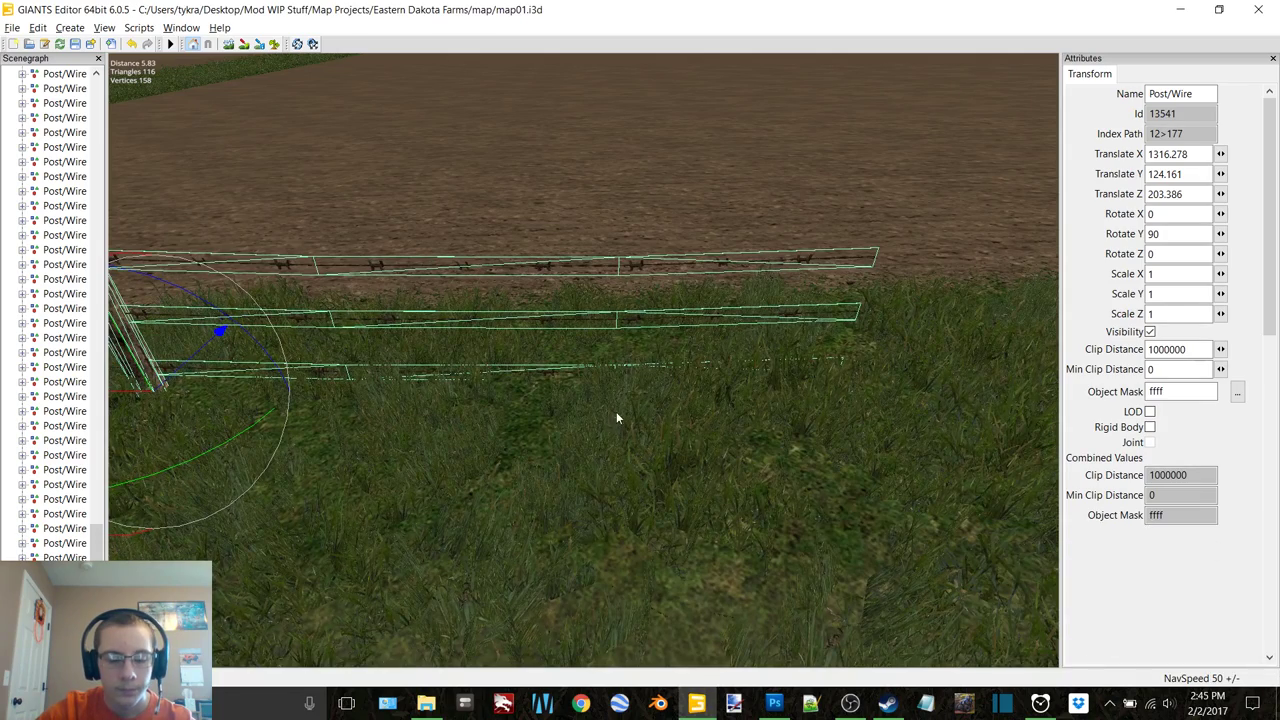
right_drag(616, 411, 812, 276)
scroll(812, 276, down, 5)
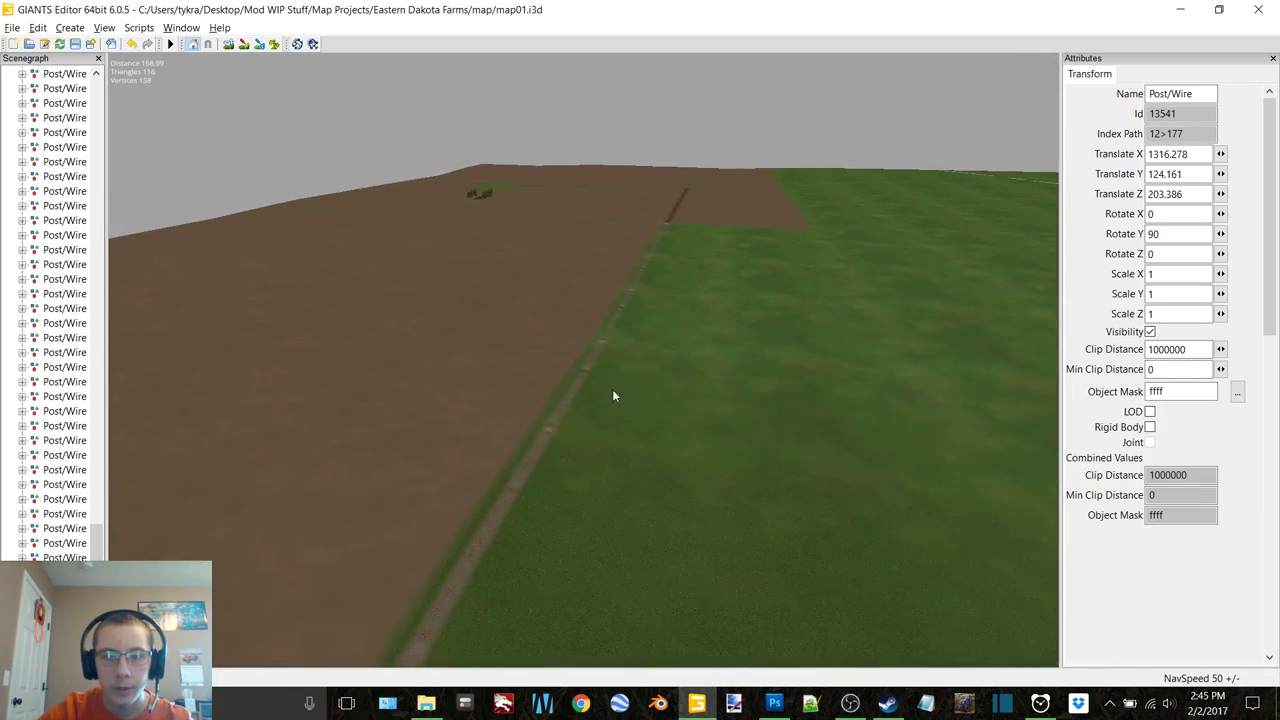
right_drag(606, 396, 658, 275)
click(376, 328)
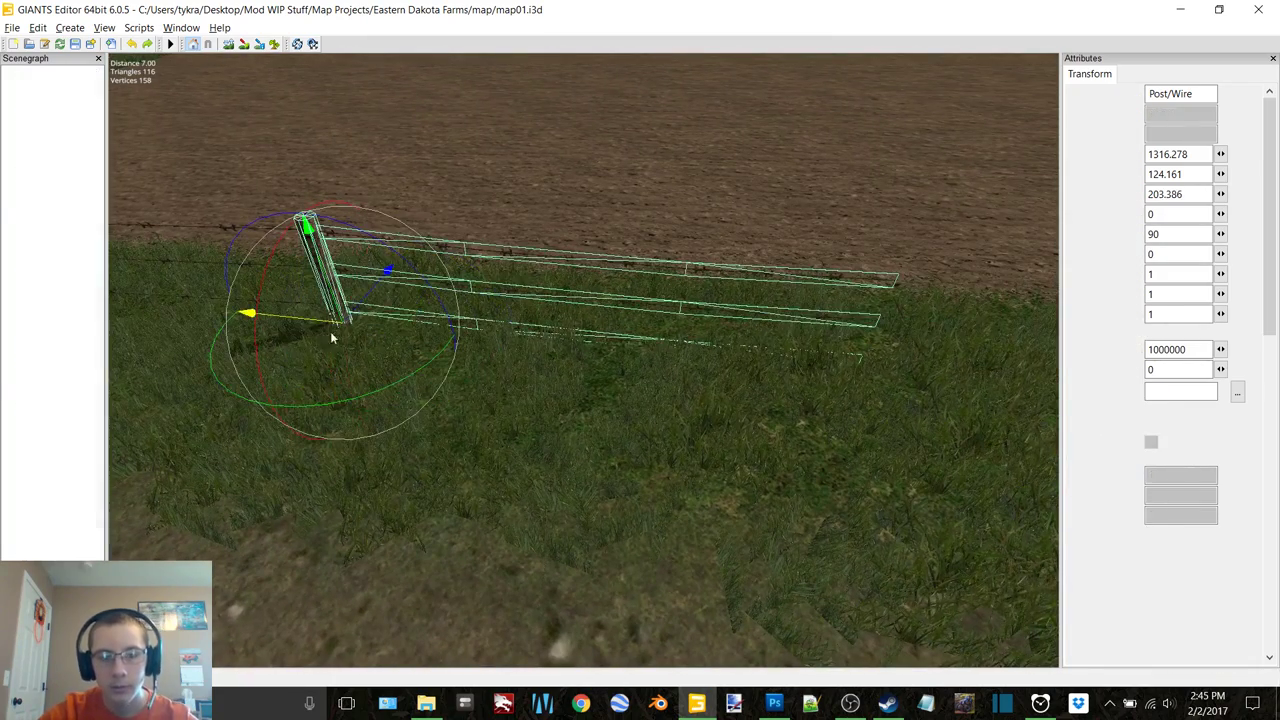
drag(349, 322, 800, 352)
right_drag(800, 352, 472, 235)
key(Delete)
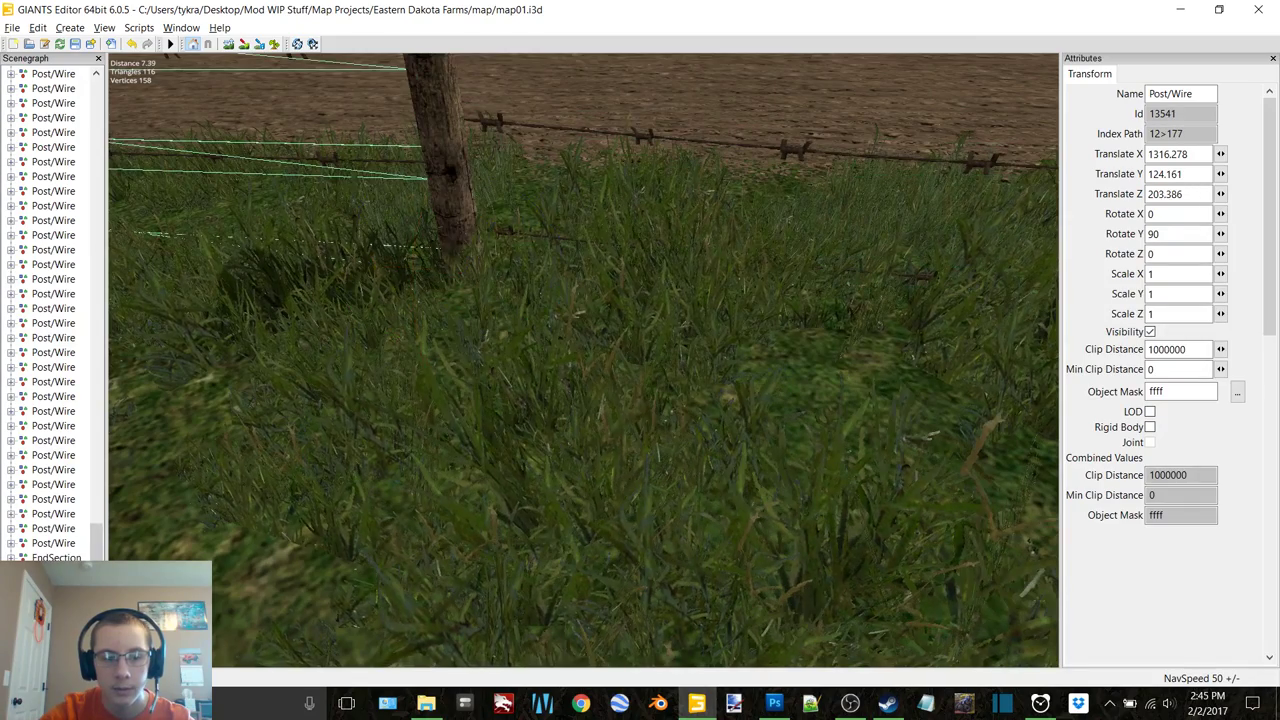
Tilt the first Post/Wire section's wire group up to the next post by setting its Rotate Z to -2
click(608, 288)
right_drag(608, 288, 624, 270)
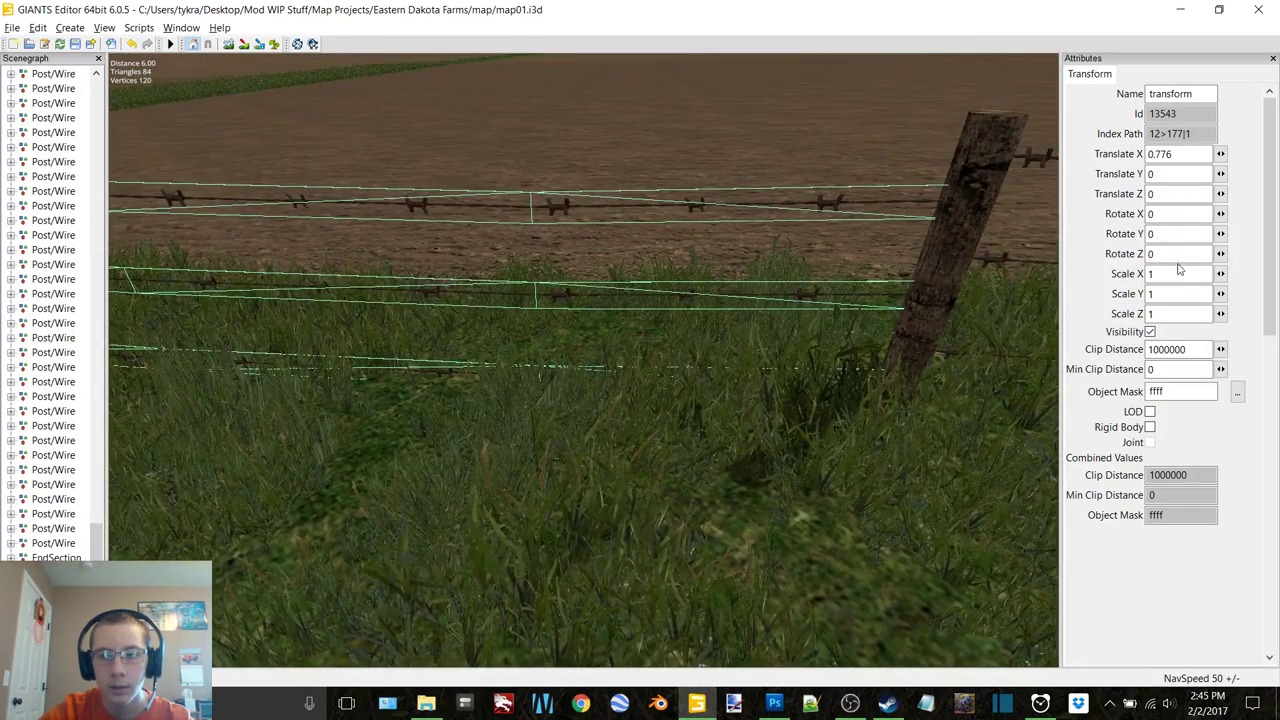
text(1)
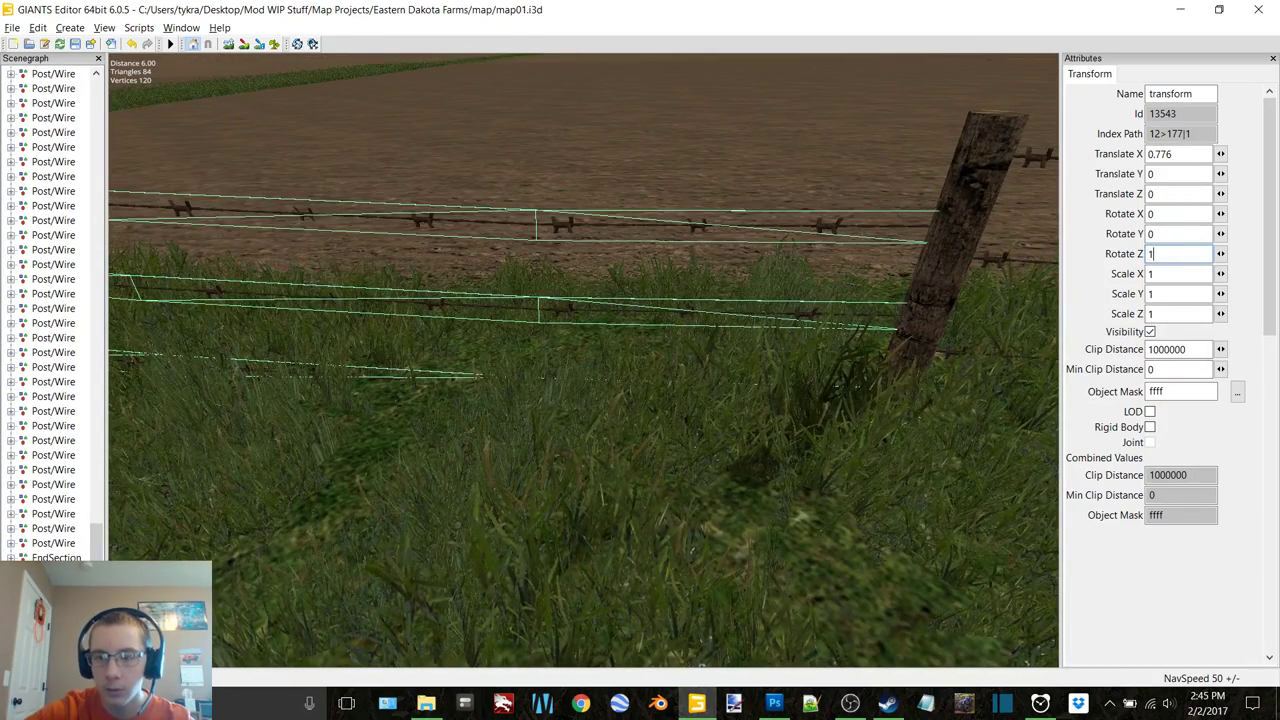
key(BackSpace)
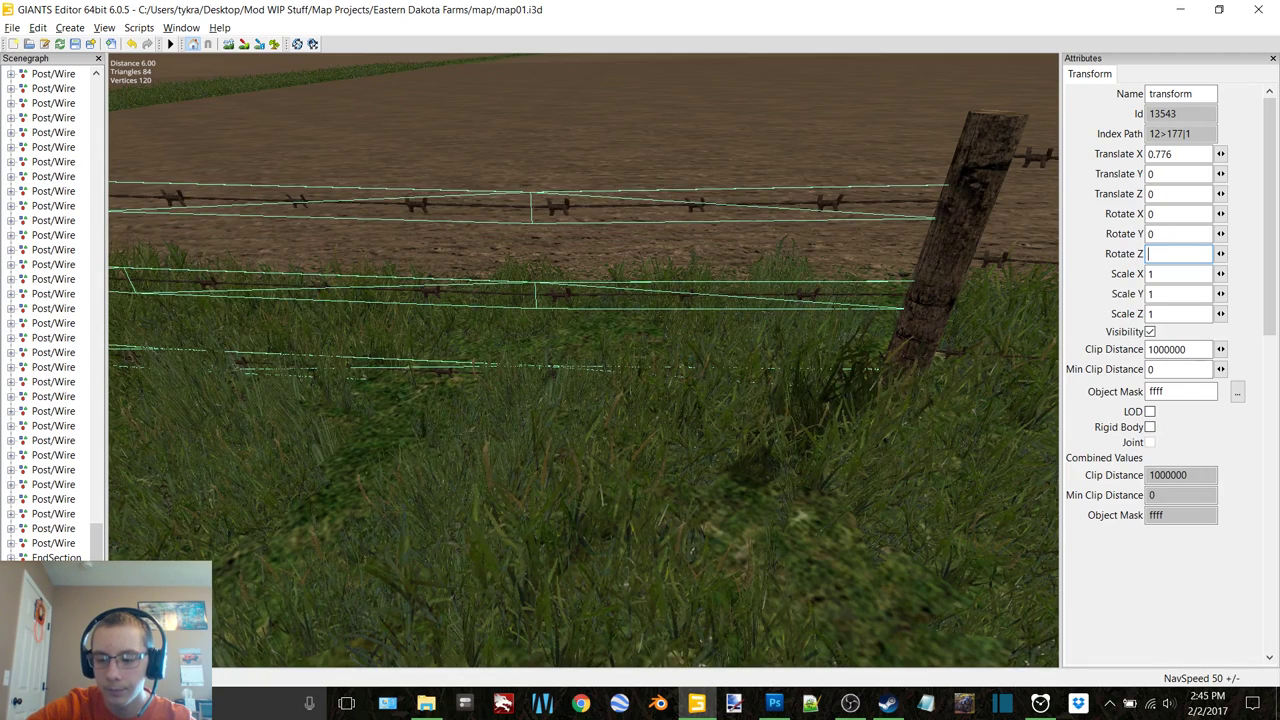
text(-0)
key(BackSpace)
text(1)
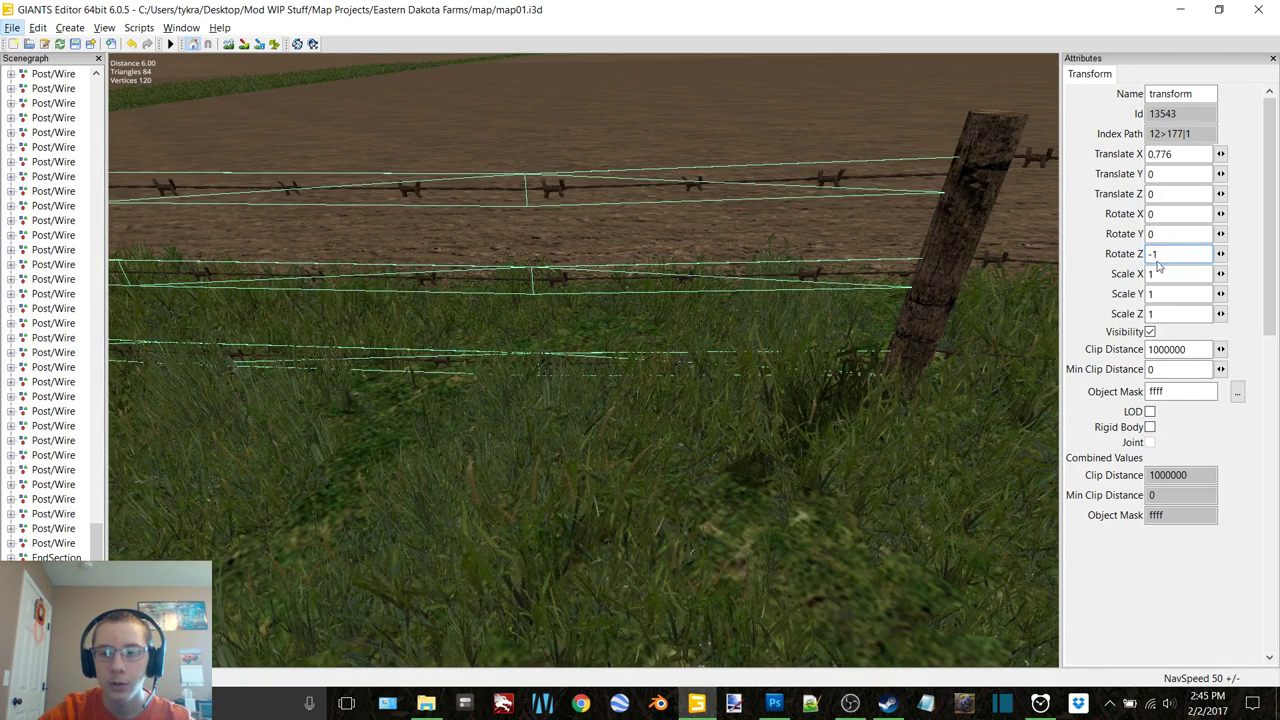
key(BackSpace)
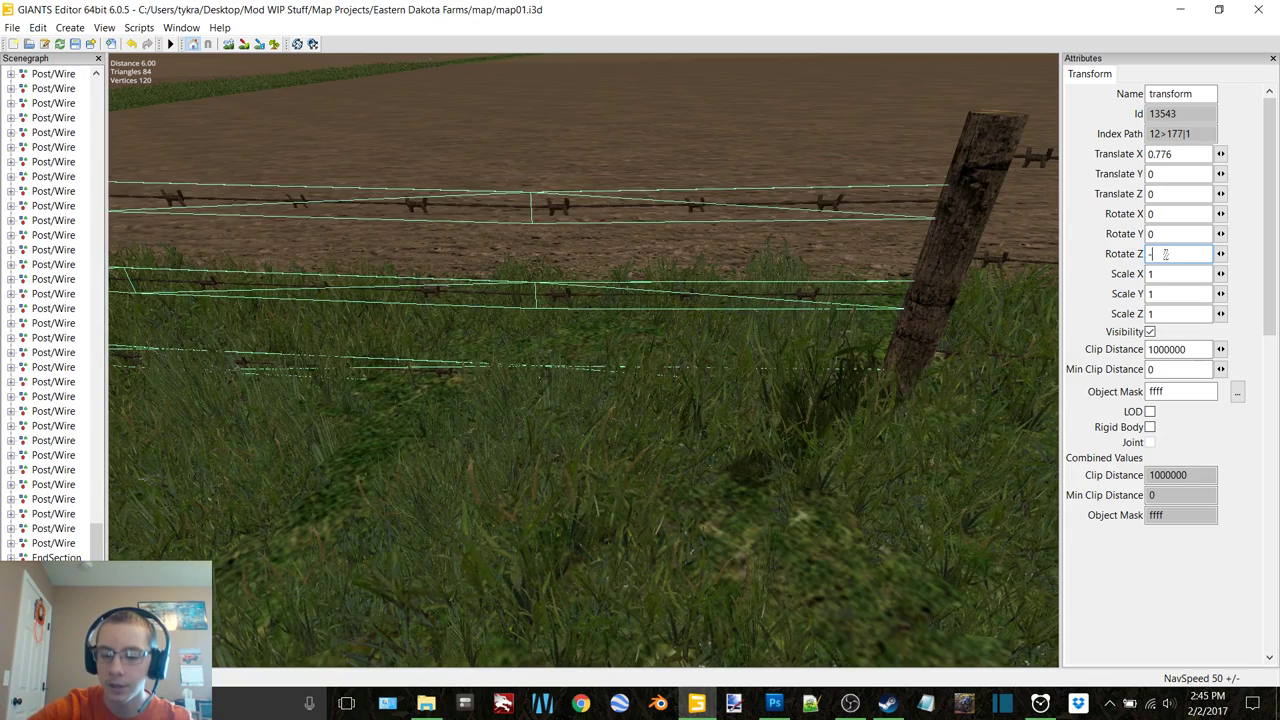
text(2)
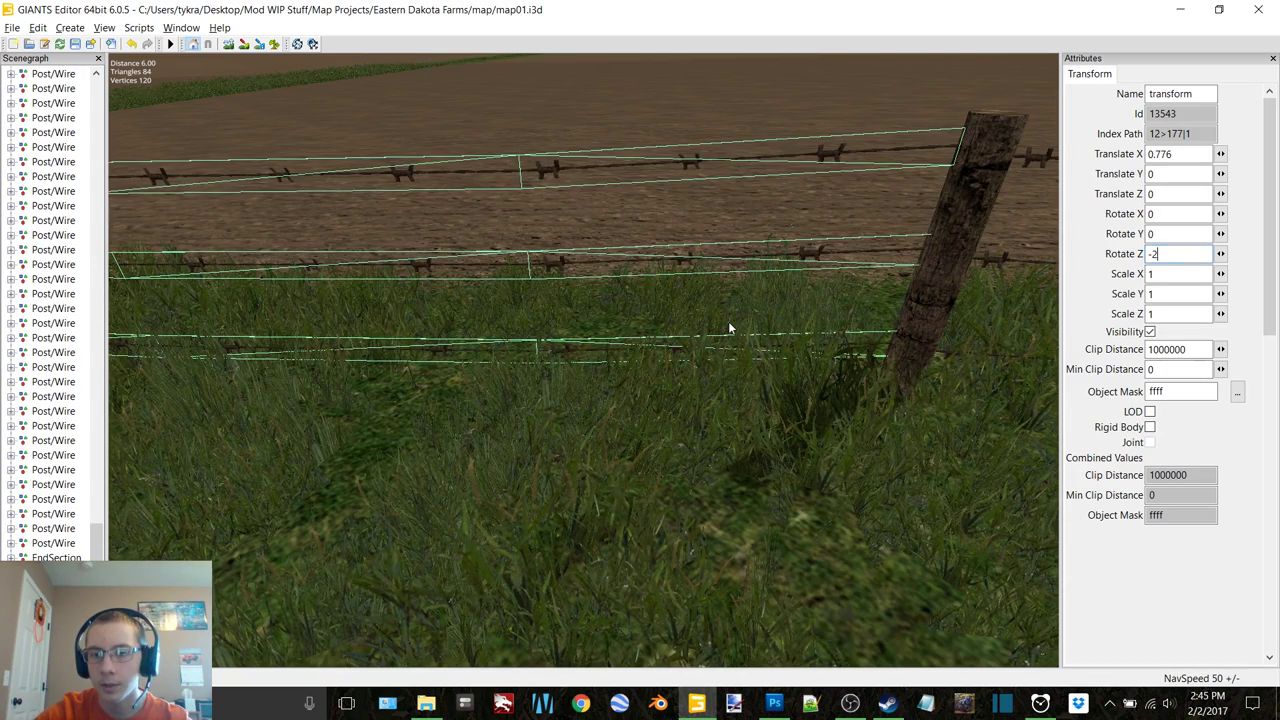
Fine-tune the tilt of the first Post/Wire section's wire group by setting its Rotate Z to -1.8
text(d)
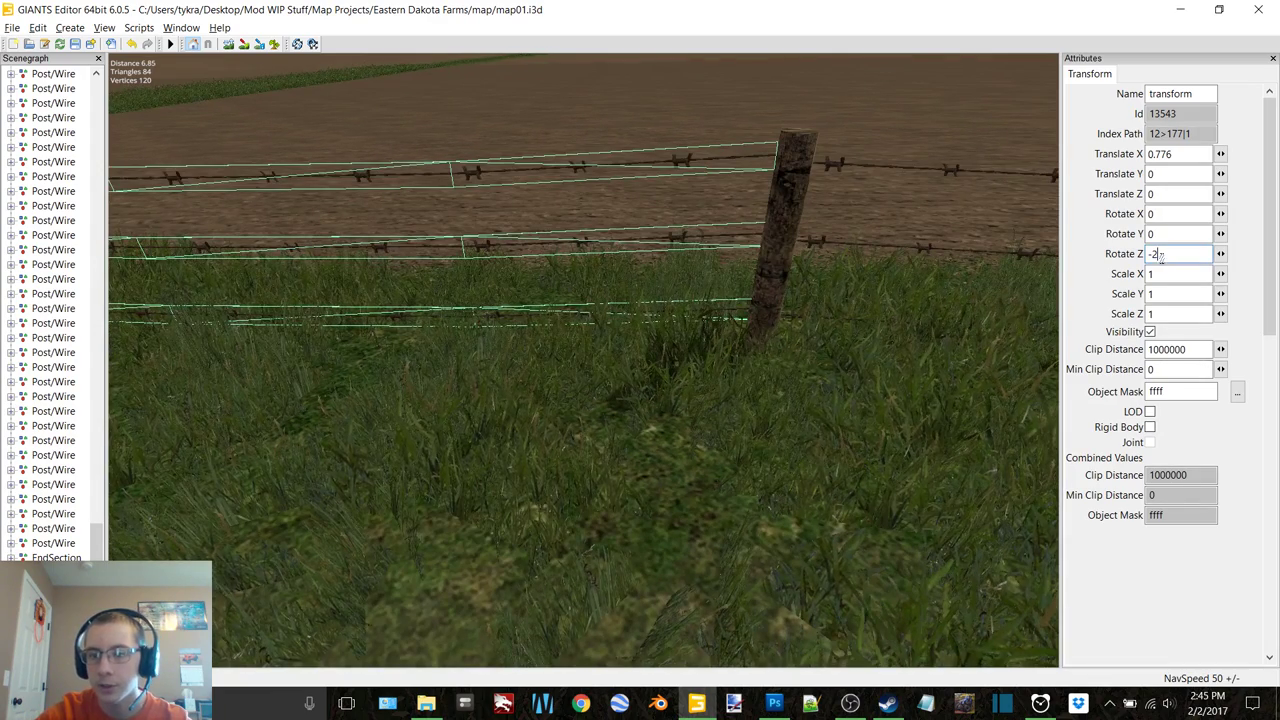
text(-1)
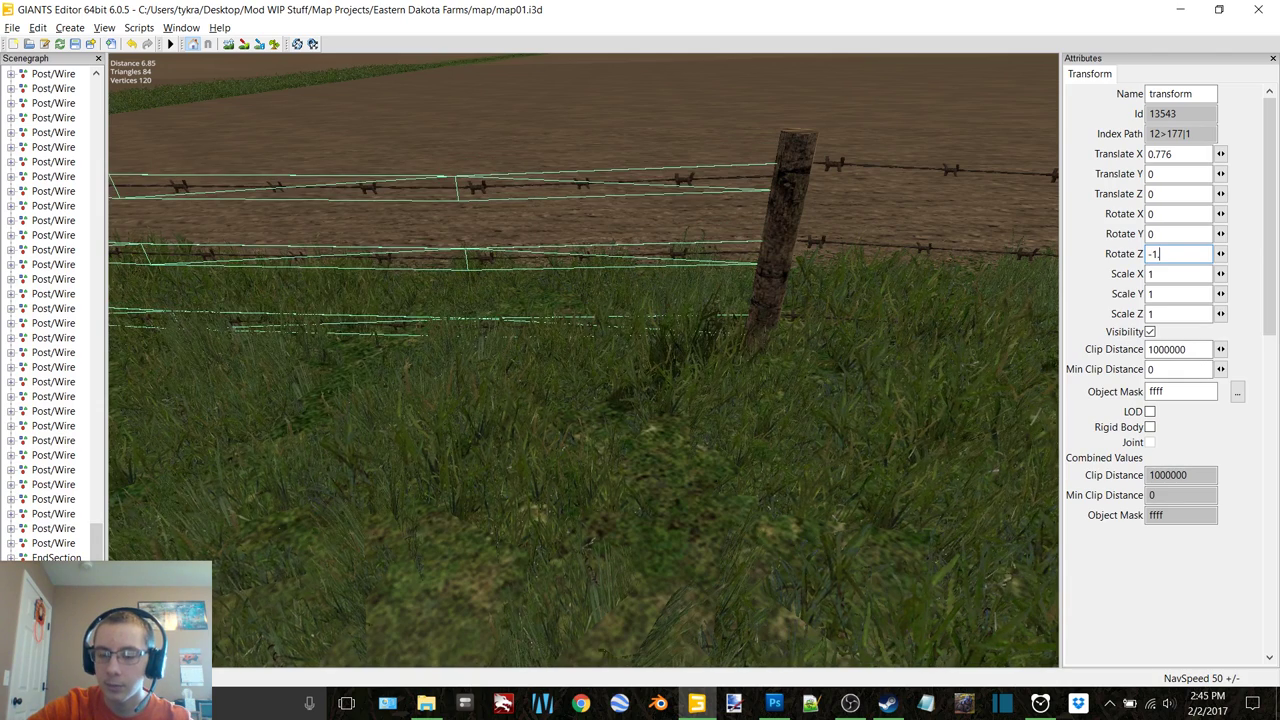
text(.8)
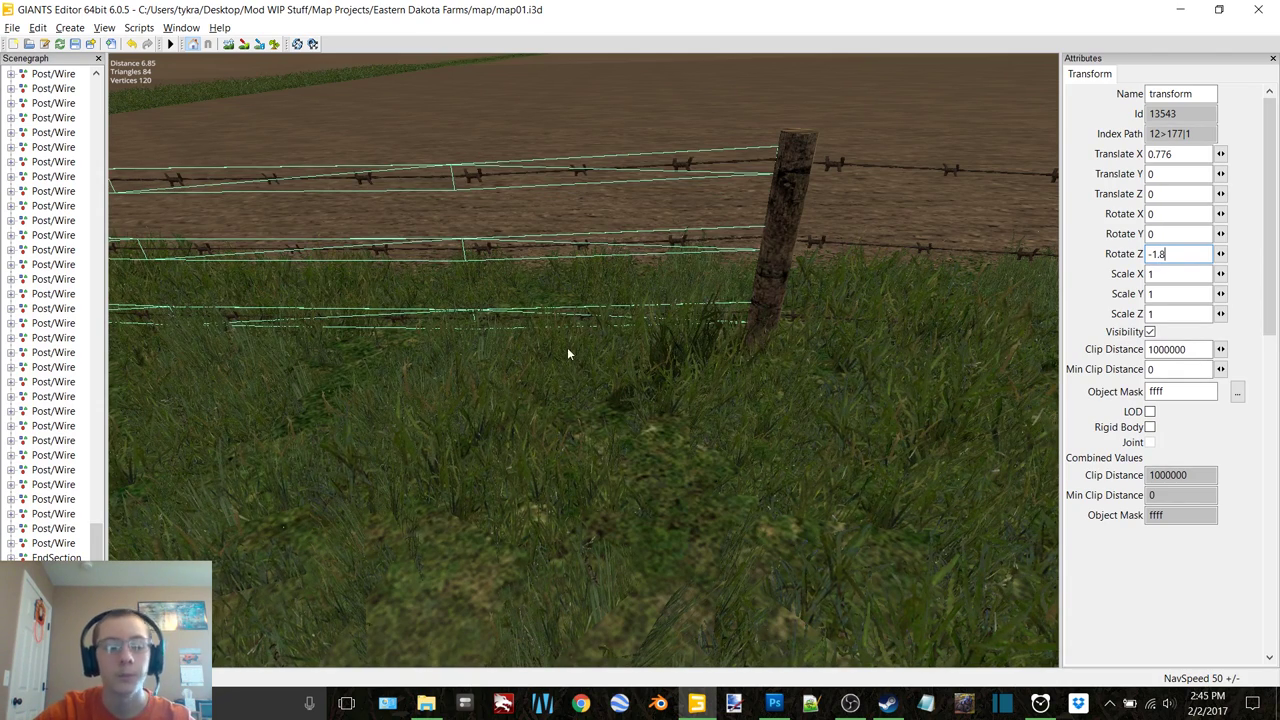
Duplicate the next Post/Wire section and slide the copy along the fence line to the far end of its wires, at about Translate Z 215.058
click(790, 230)
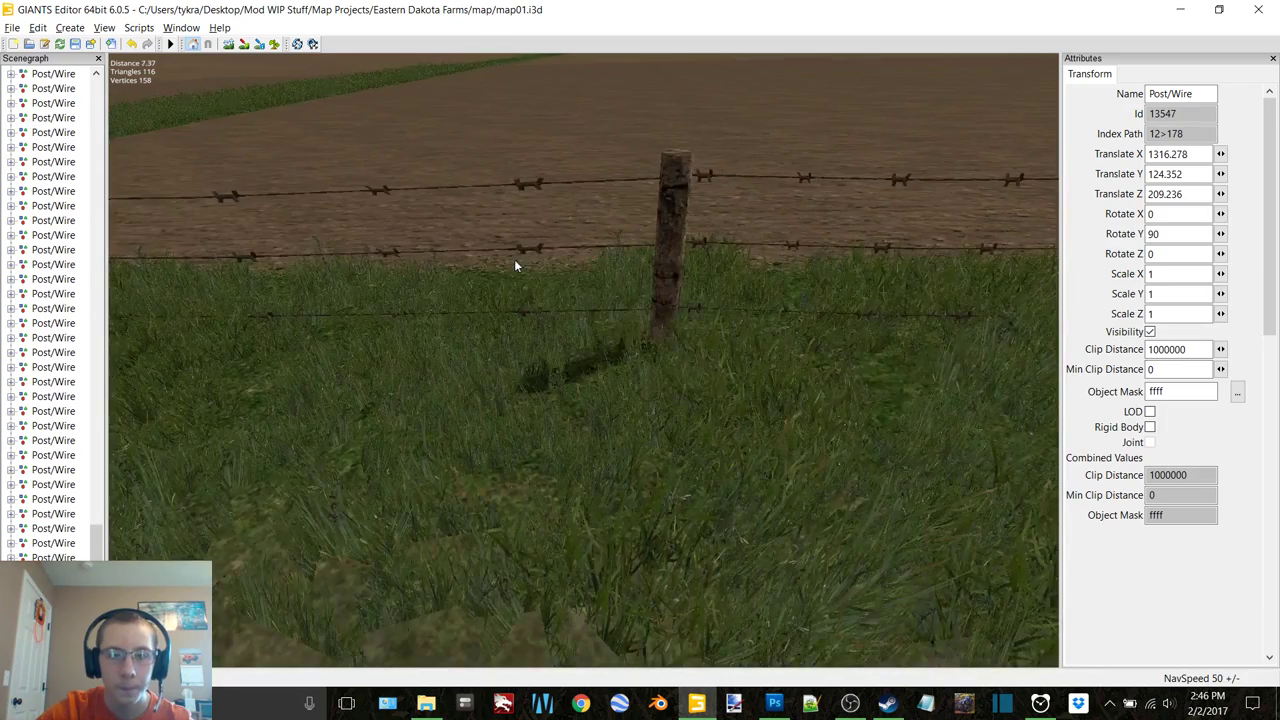
drag(535, 386, 720, 289)
key(ctrl+d)
right_drag(720, 289, 625, 313)
drag(345, 370, 657, 381)
key(f)
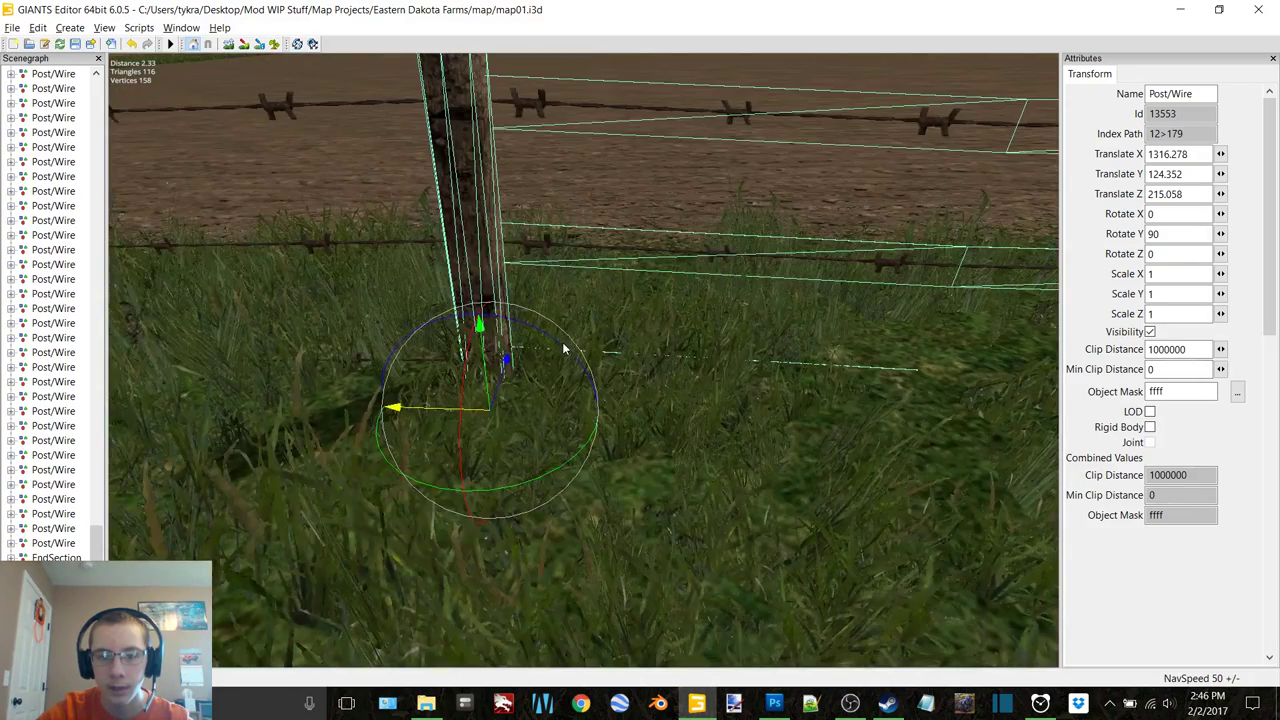
middle_drag(489, 376, 677, 404)
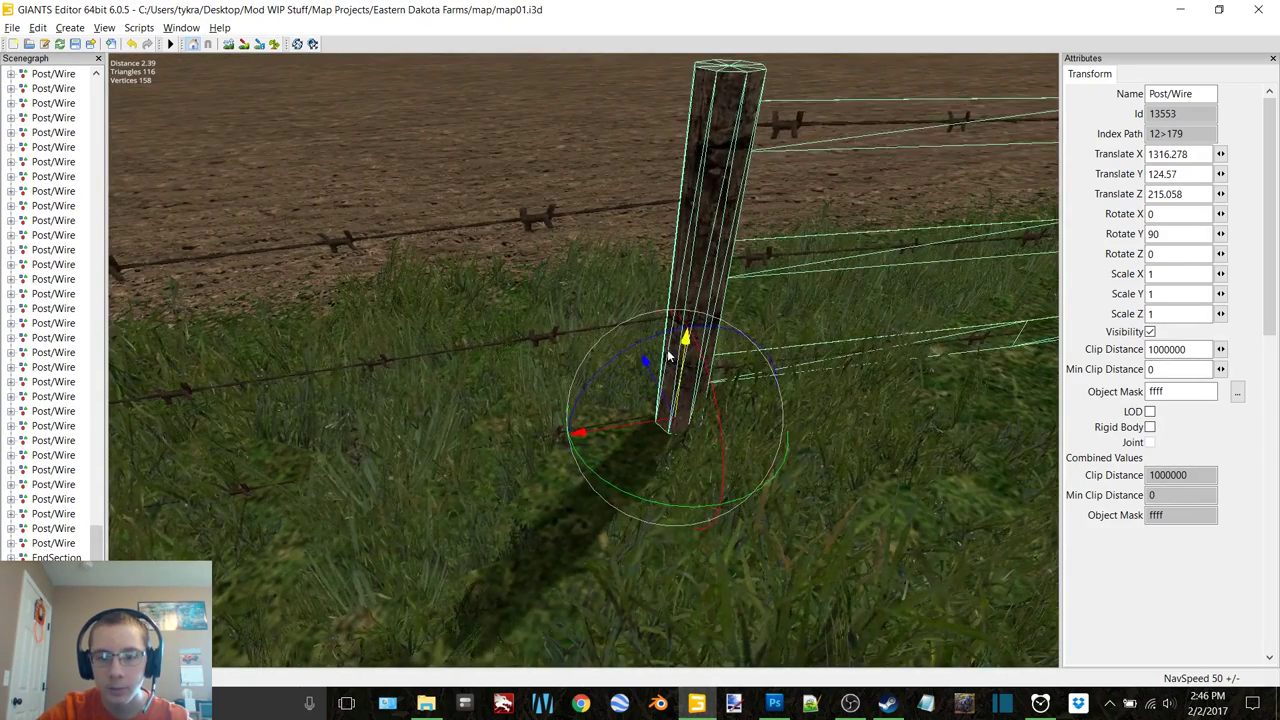